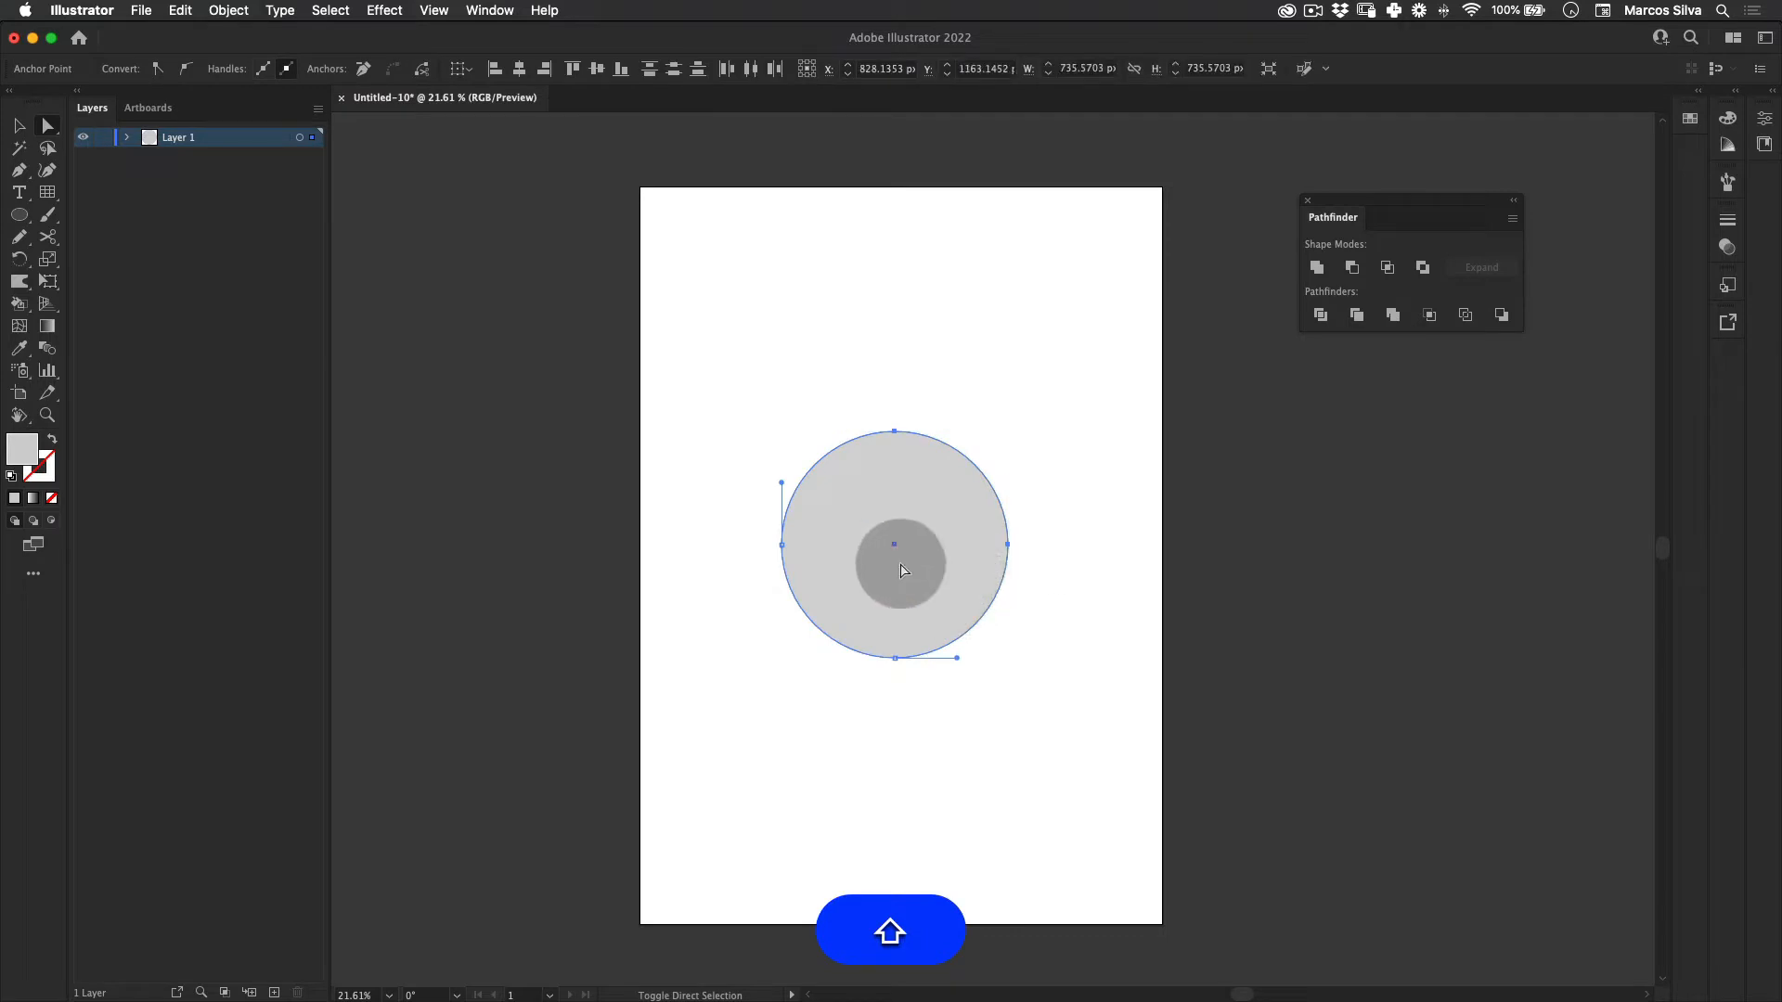
Step: Reduce the circle to its lower-left quarter arc and turn its grey fill into a 60 pt stroke
key("shift+BackSpace")
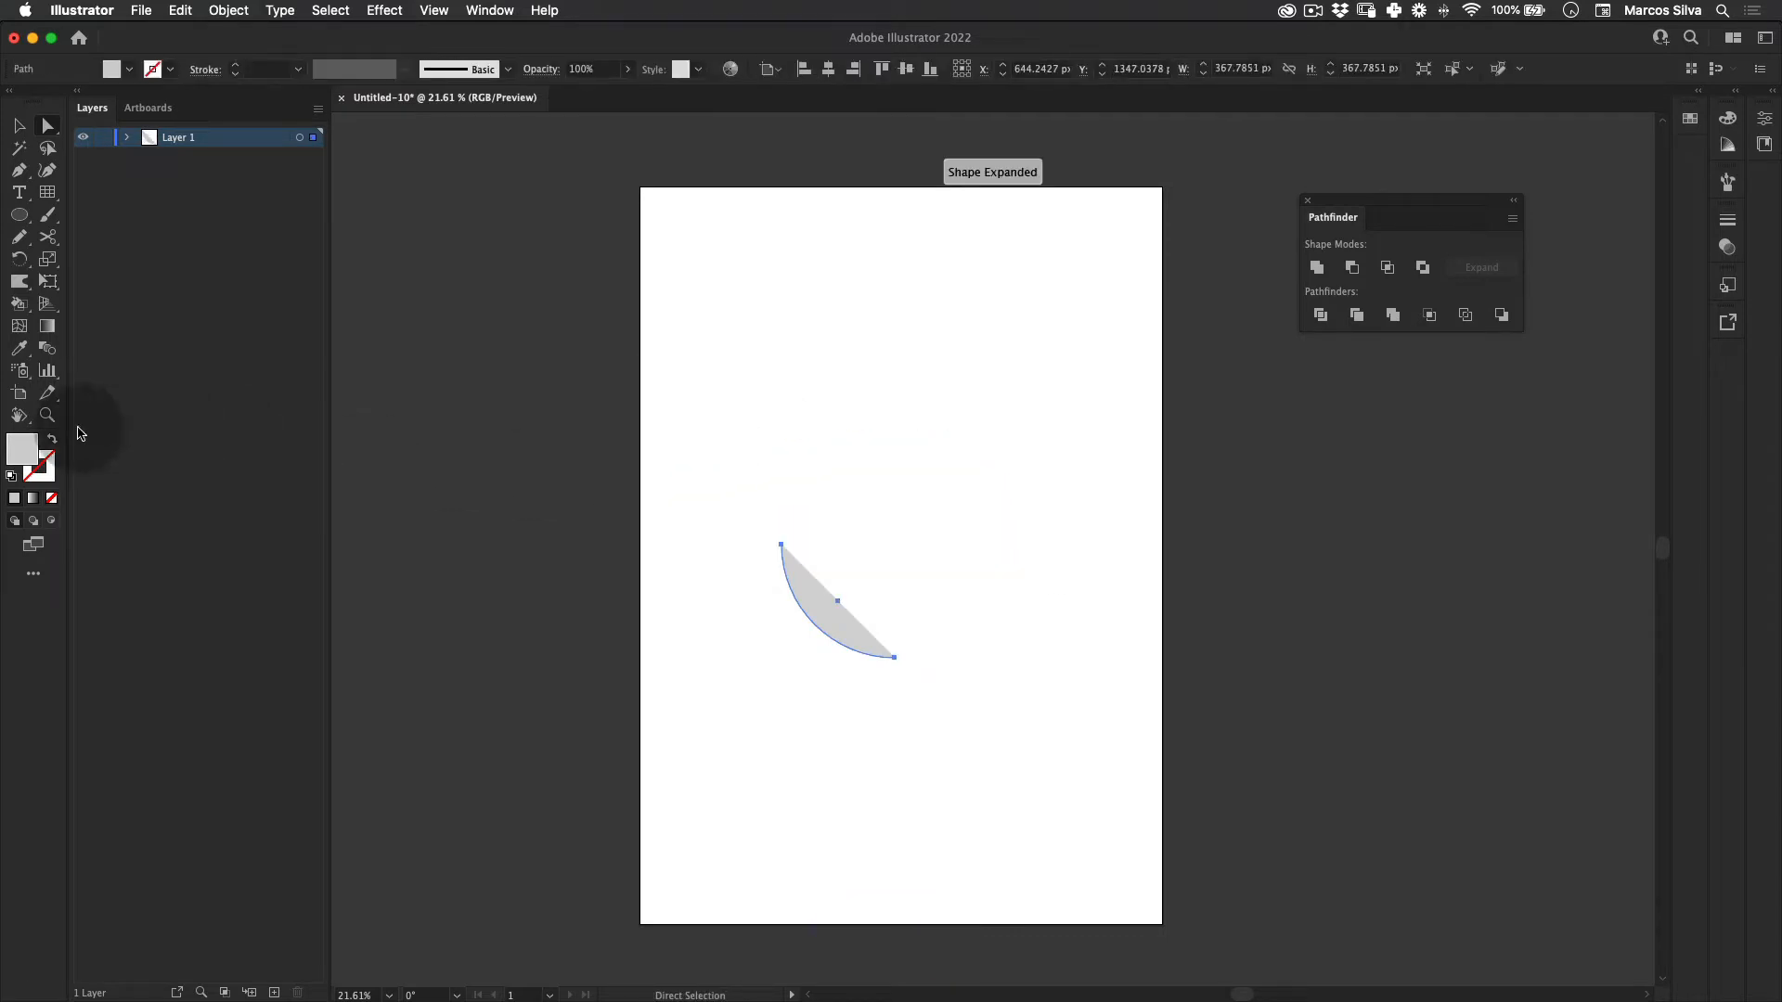
left_click(52, 440)
key("v")
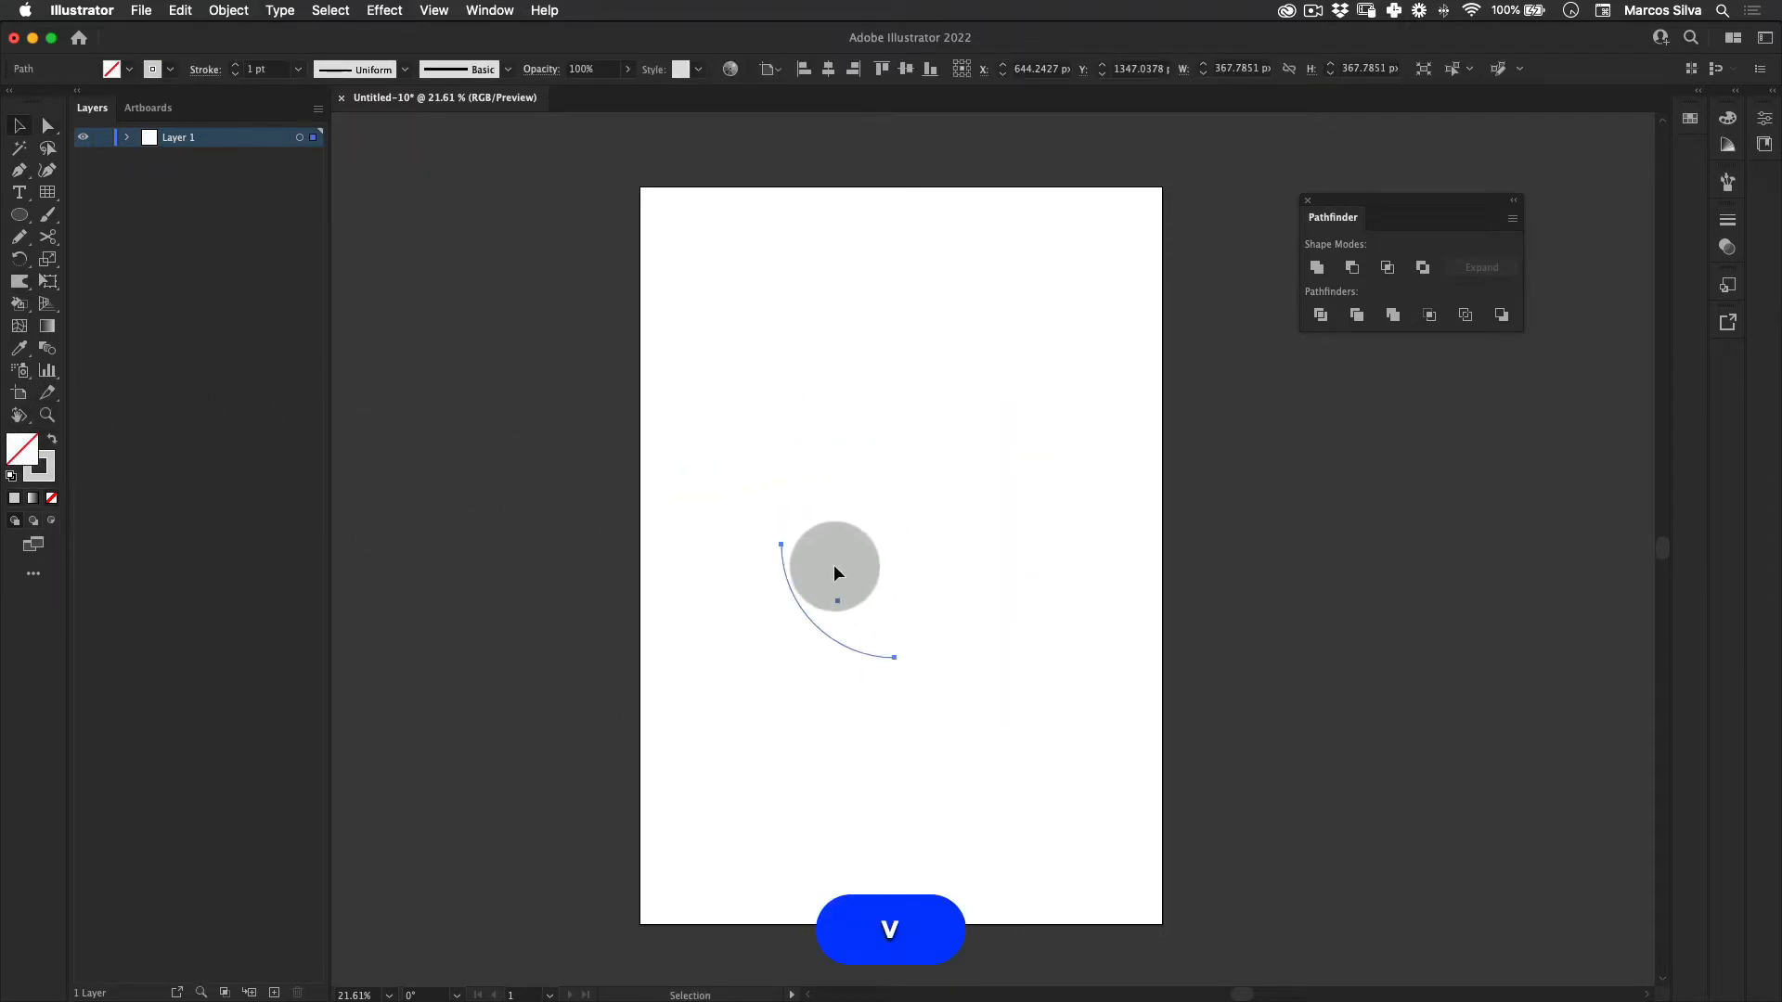
left_click(298, 69)
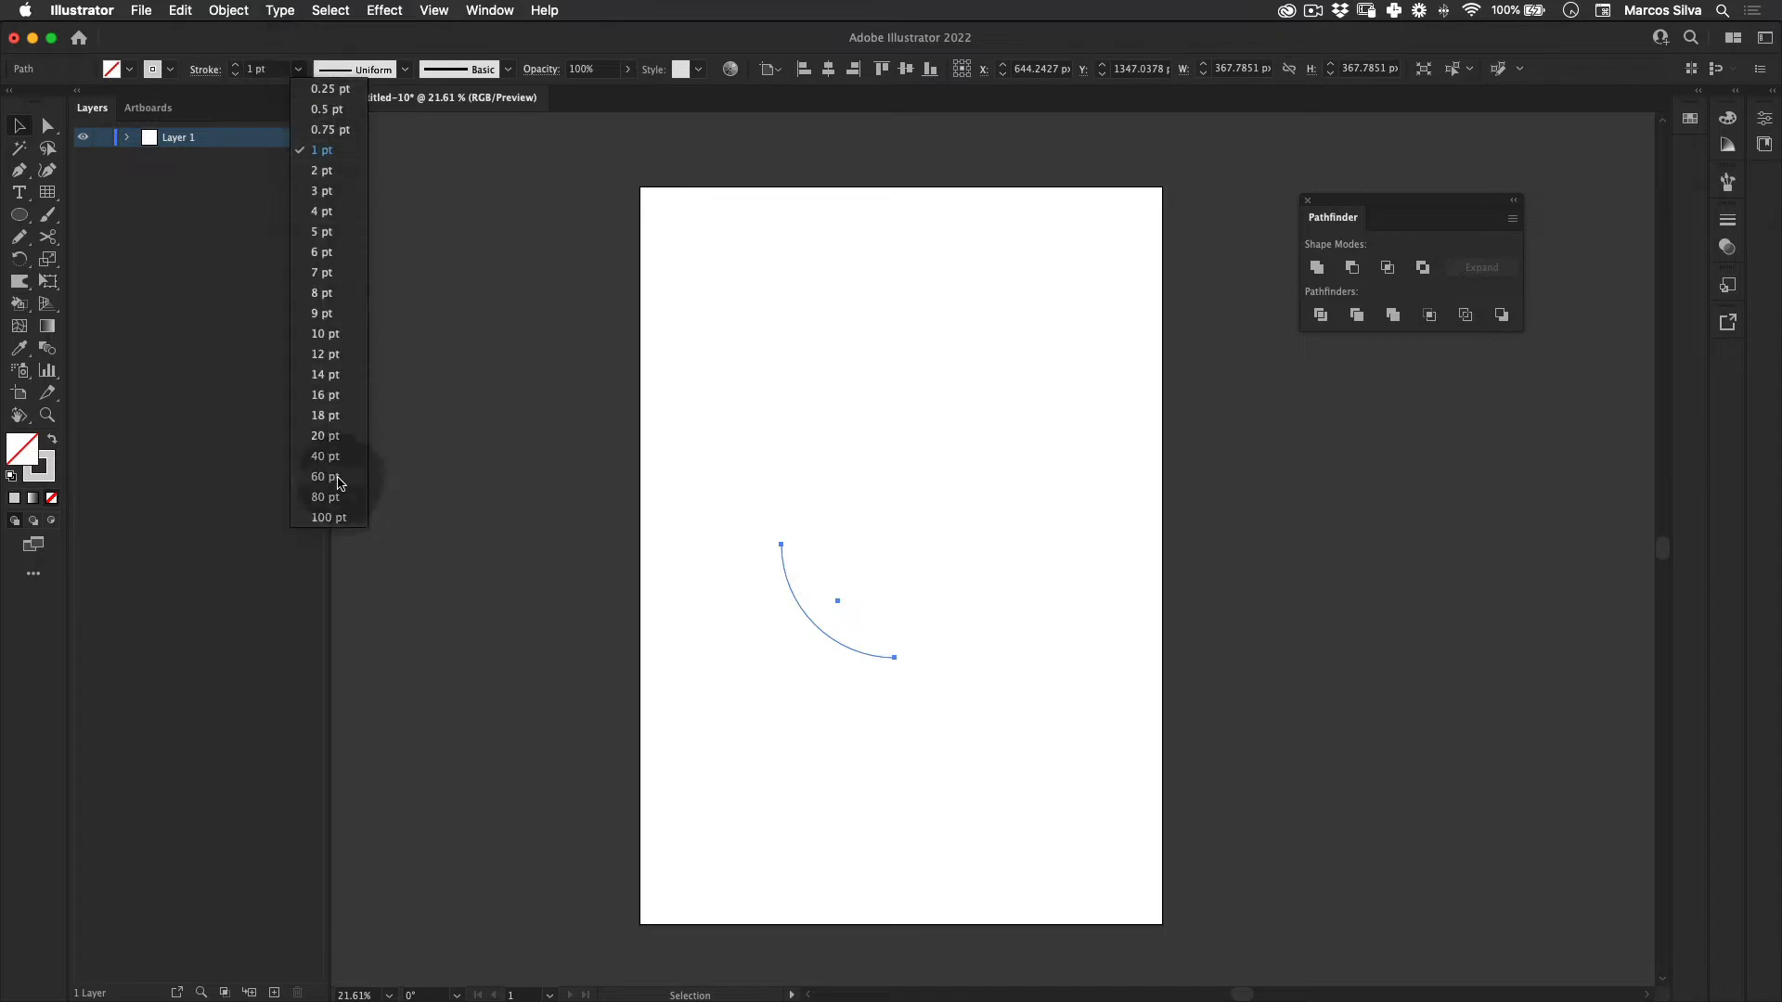
left_click(334, 477)
left_click(412, 569)
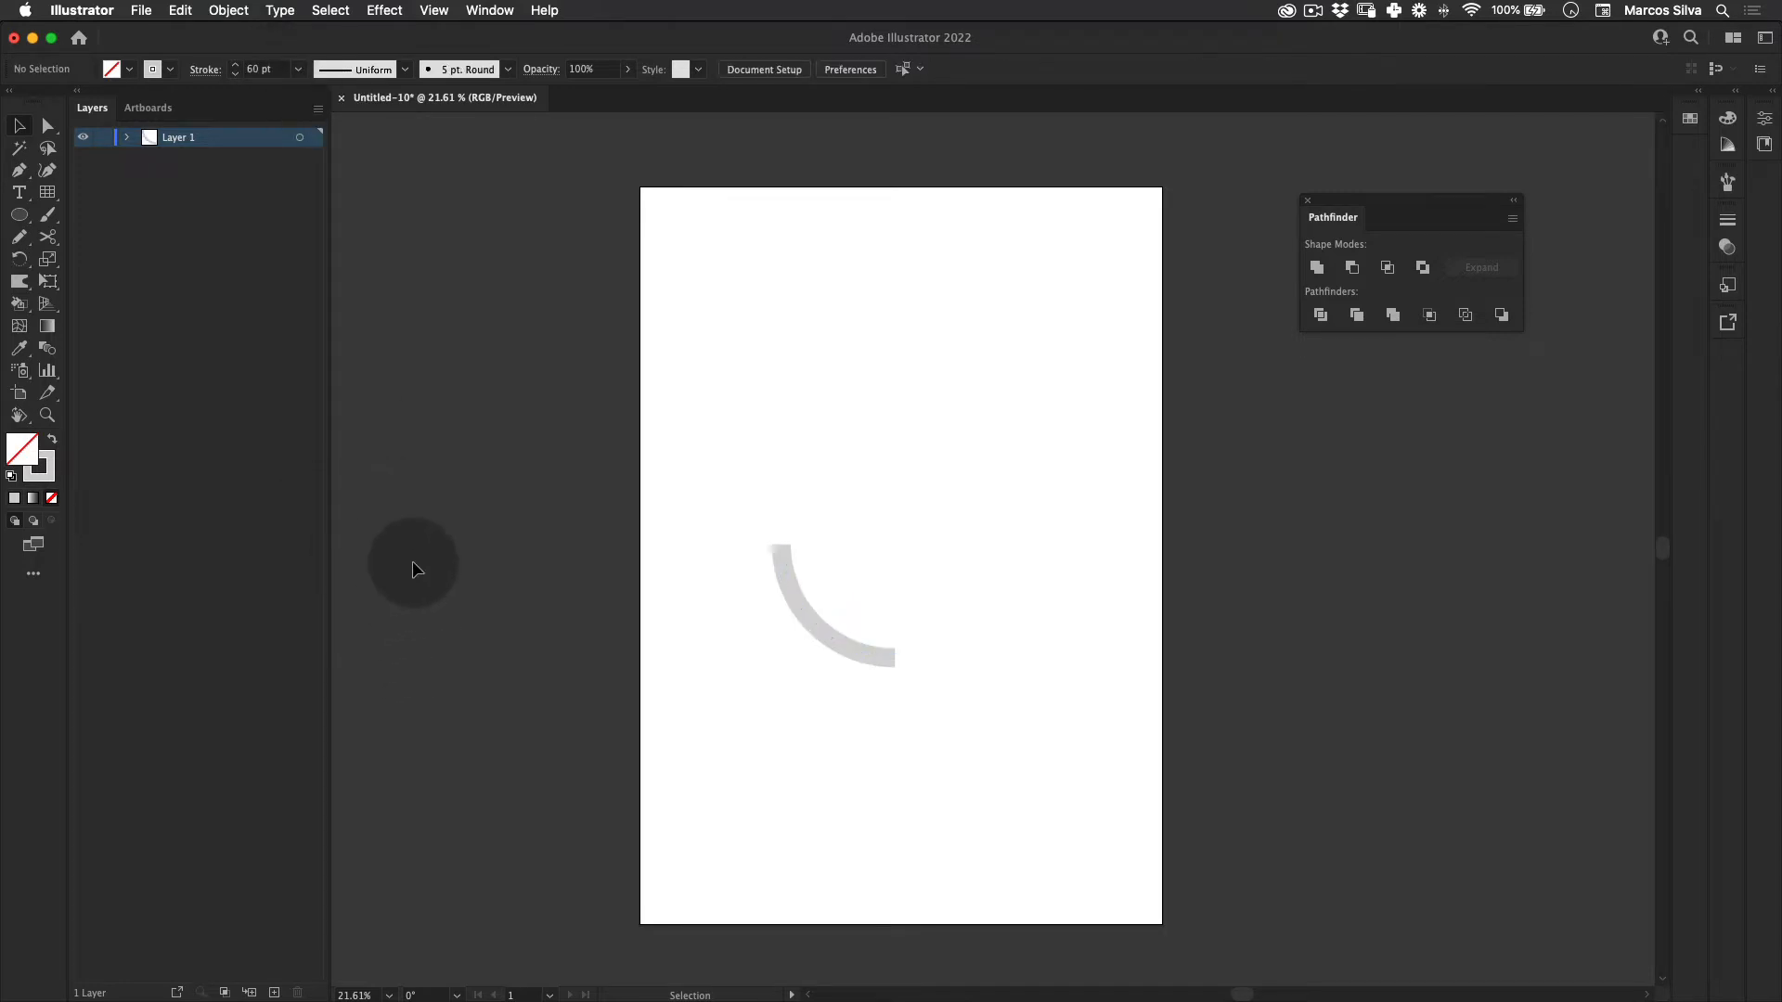
Step: Expand the arc's stroke into a filled shape and move it straight up to Y 1200 px
left_click(828, 638)
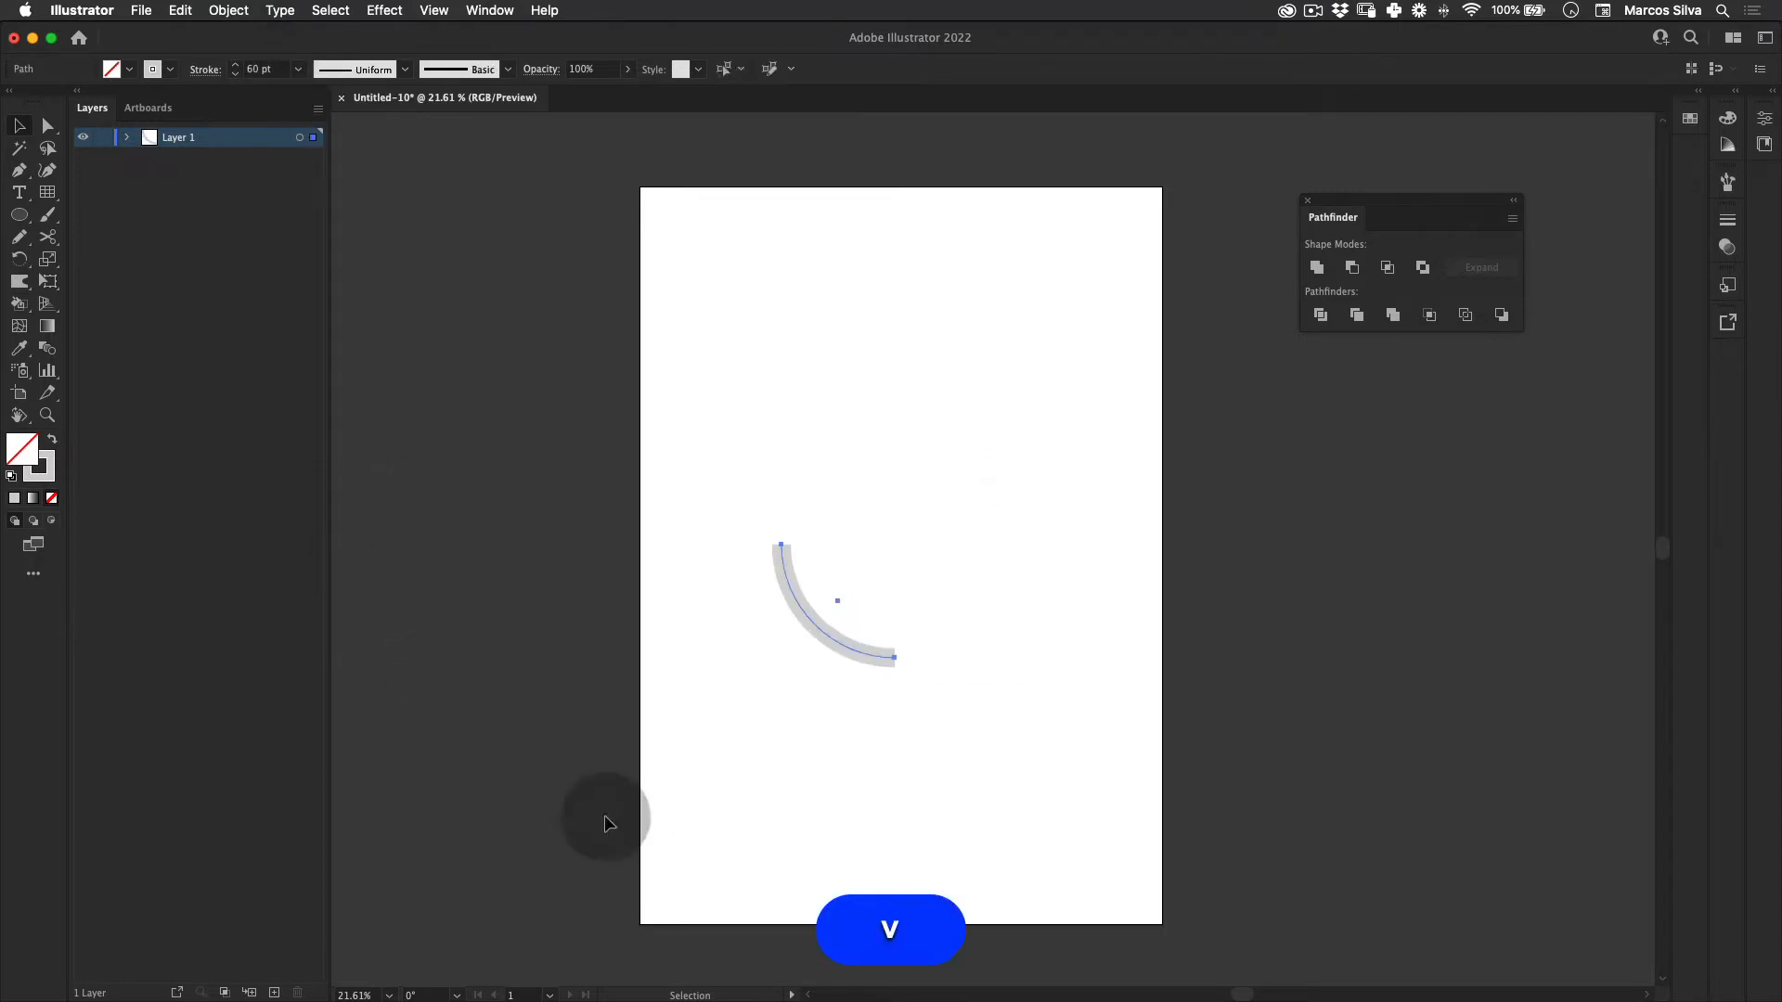
left_click(228, 10)
left_click(279, 219)
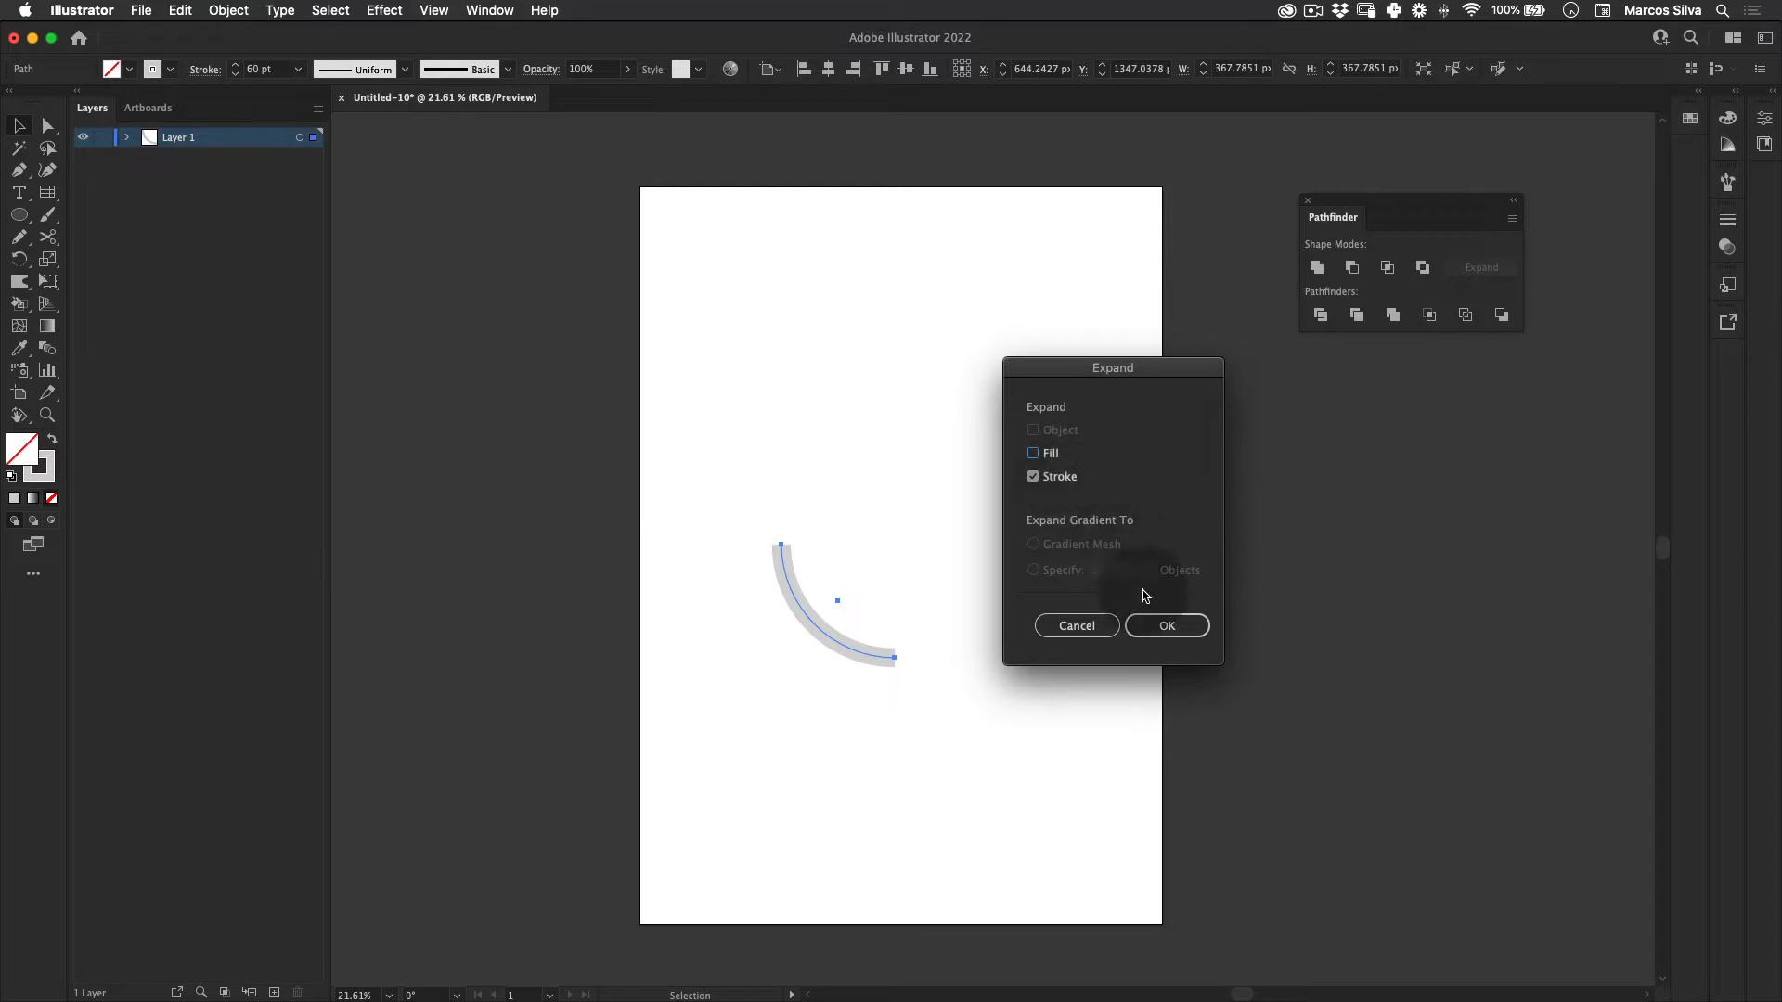
left_click(1167, 626)
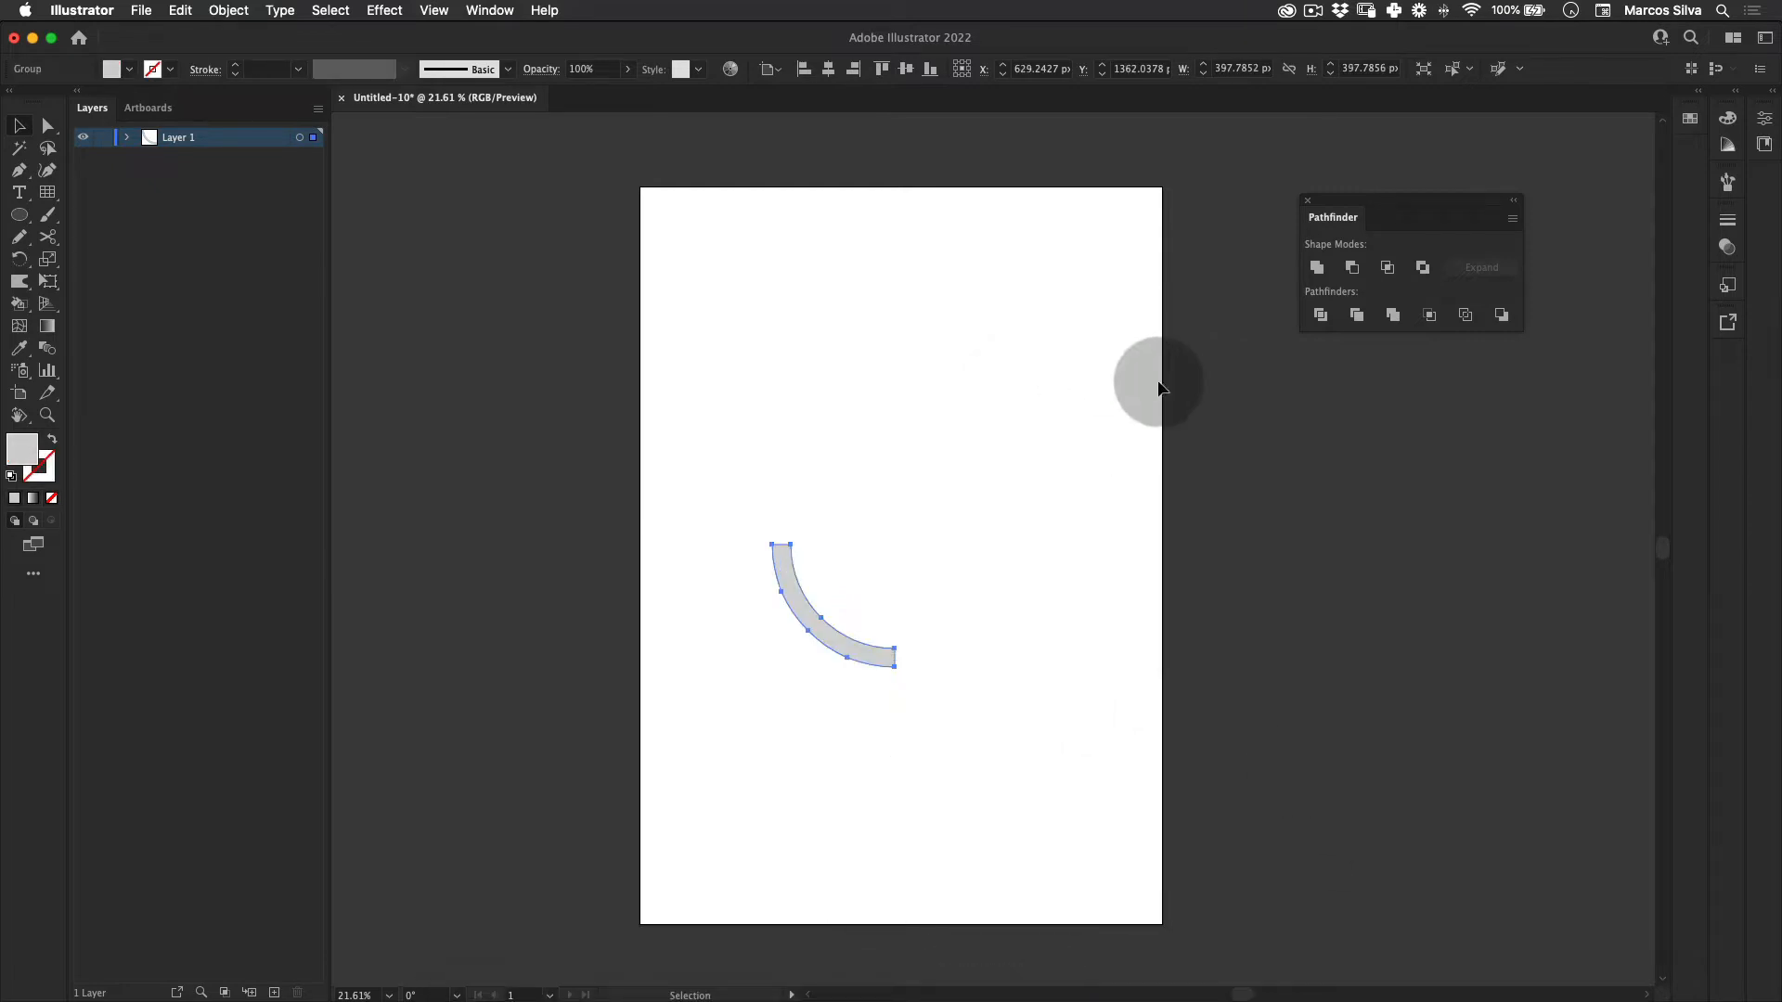
key("v")
left_click_drag(844, 622, 844, 593)
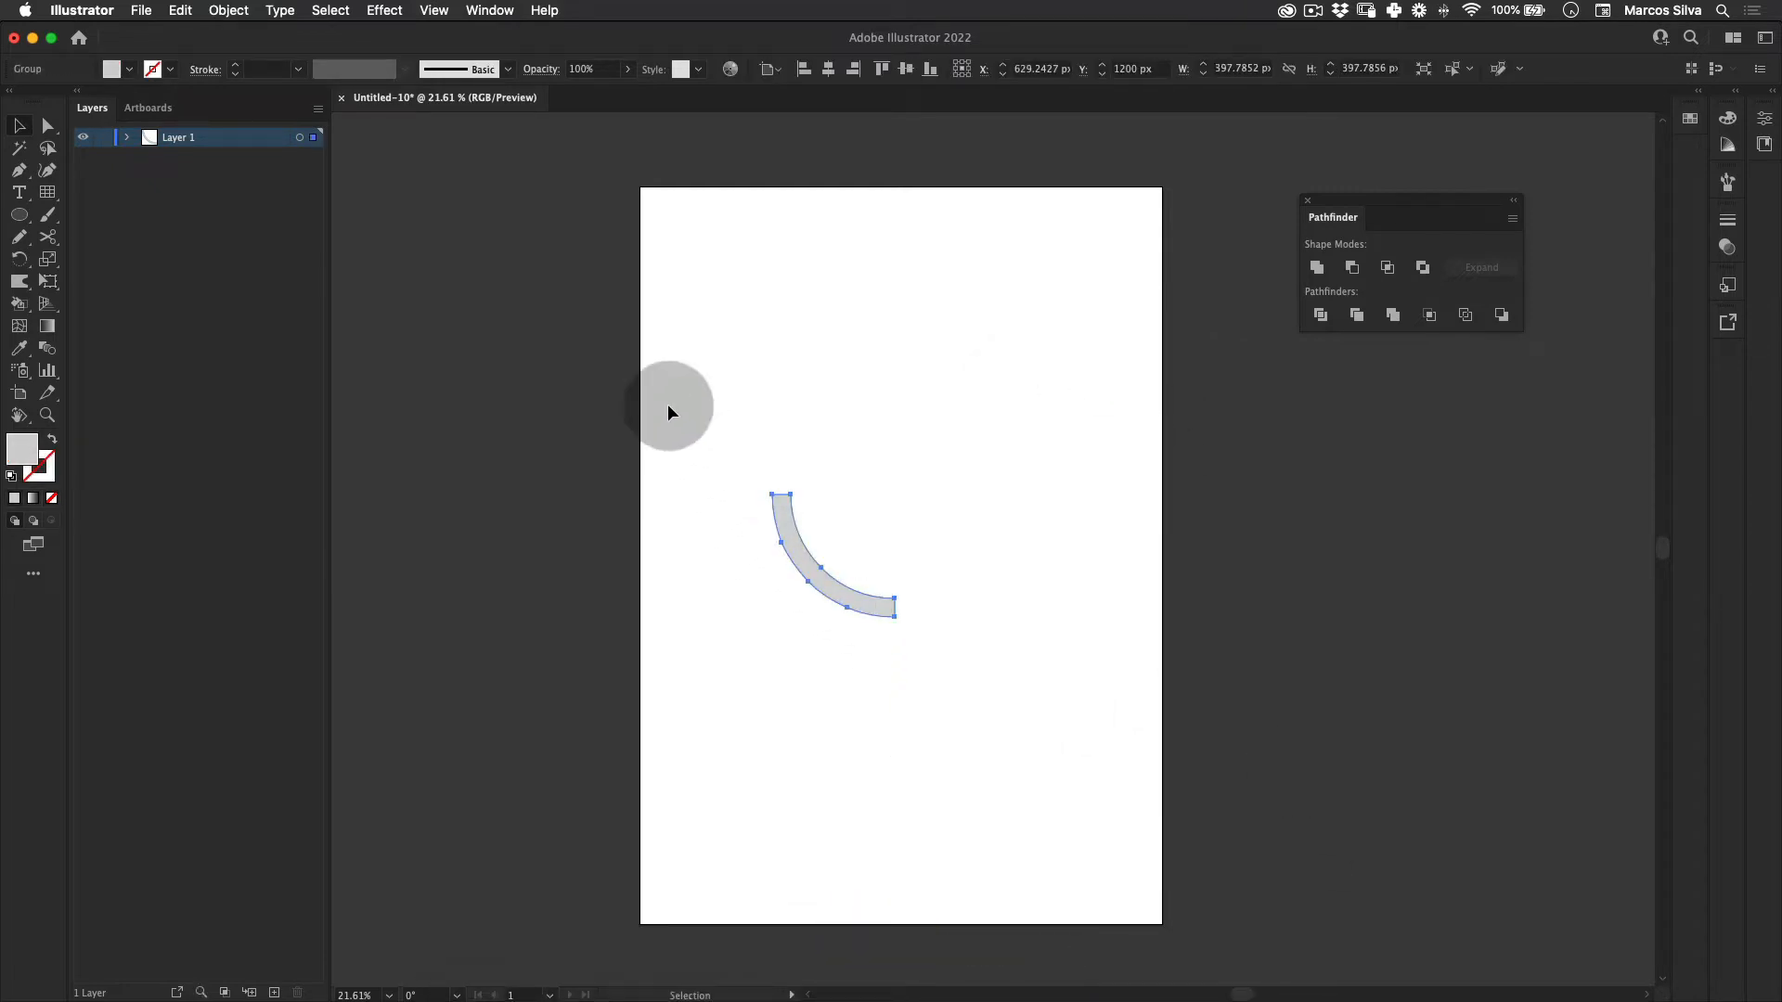
Step: Apply the classic 3D Revolve effect to the arc with the offset measured from the right edge
left_click(384, 10)
mouse_move(527, 130)
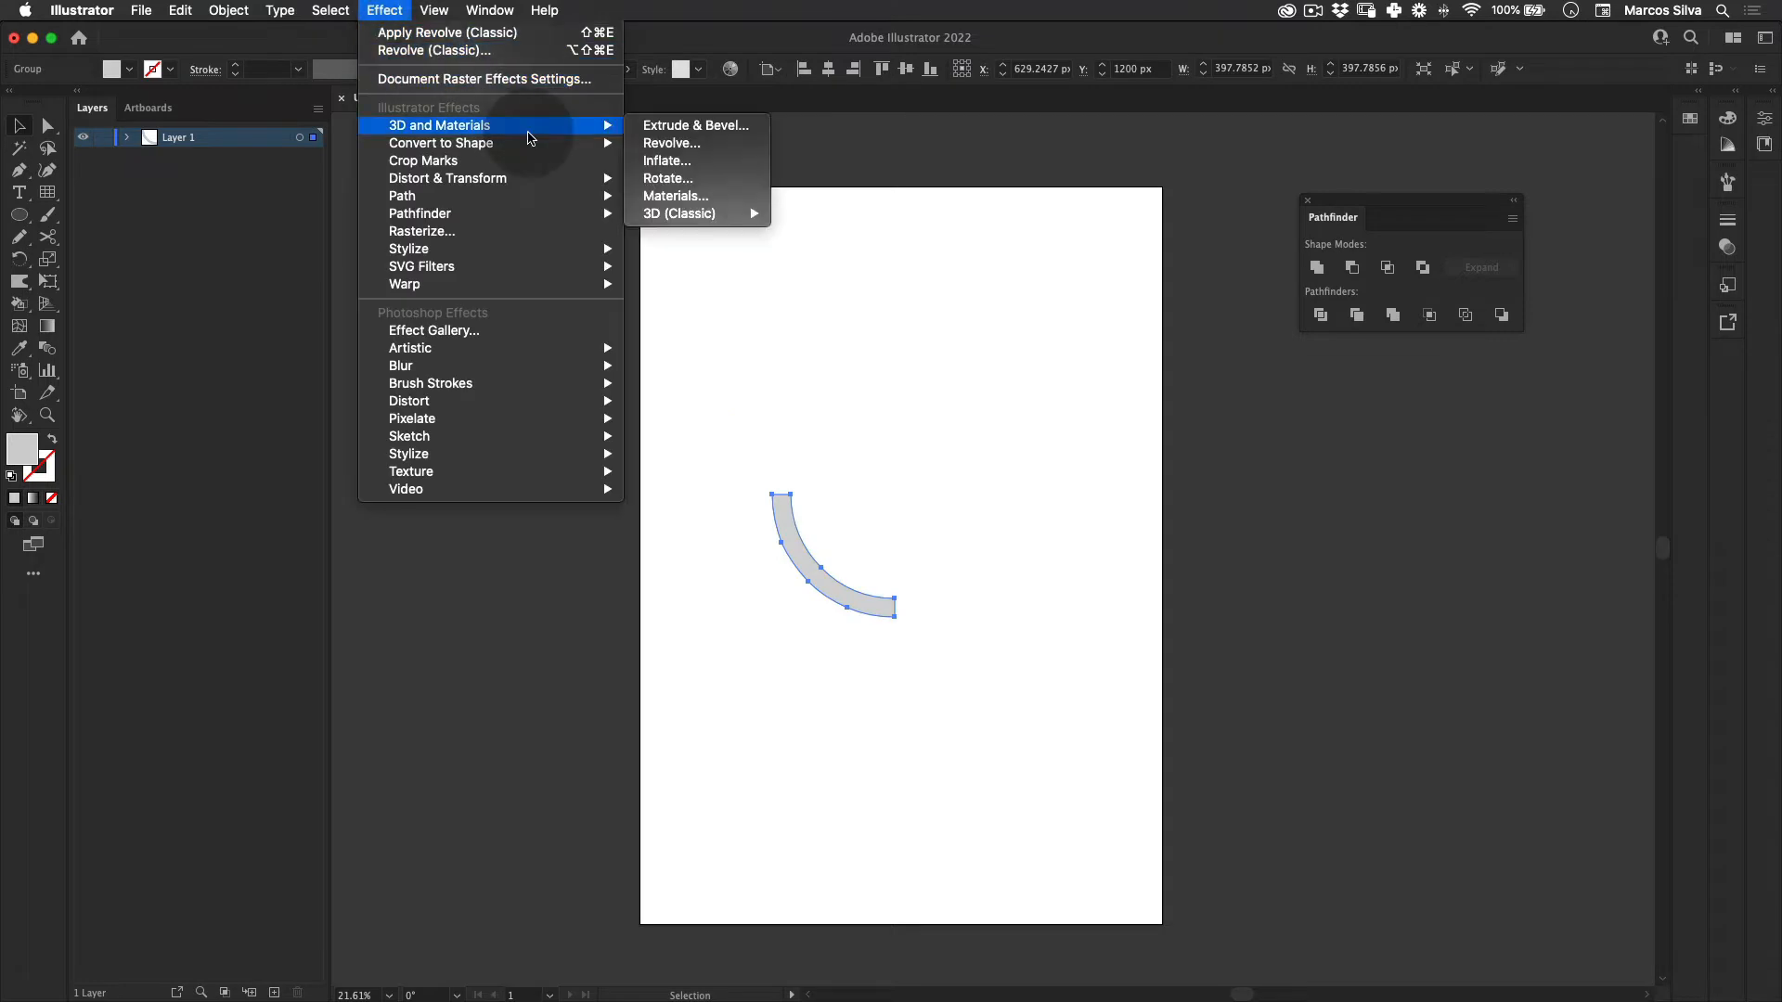
mouse_move(706, 214)
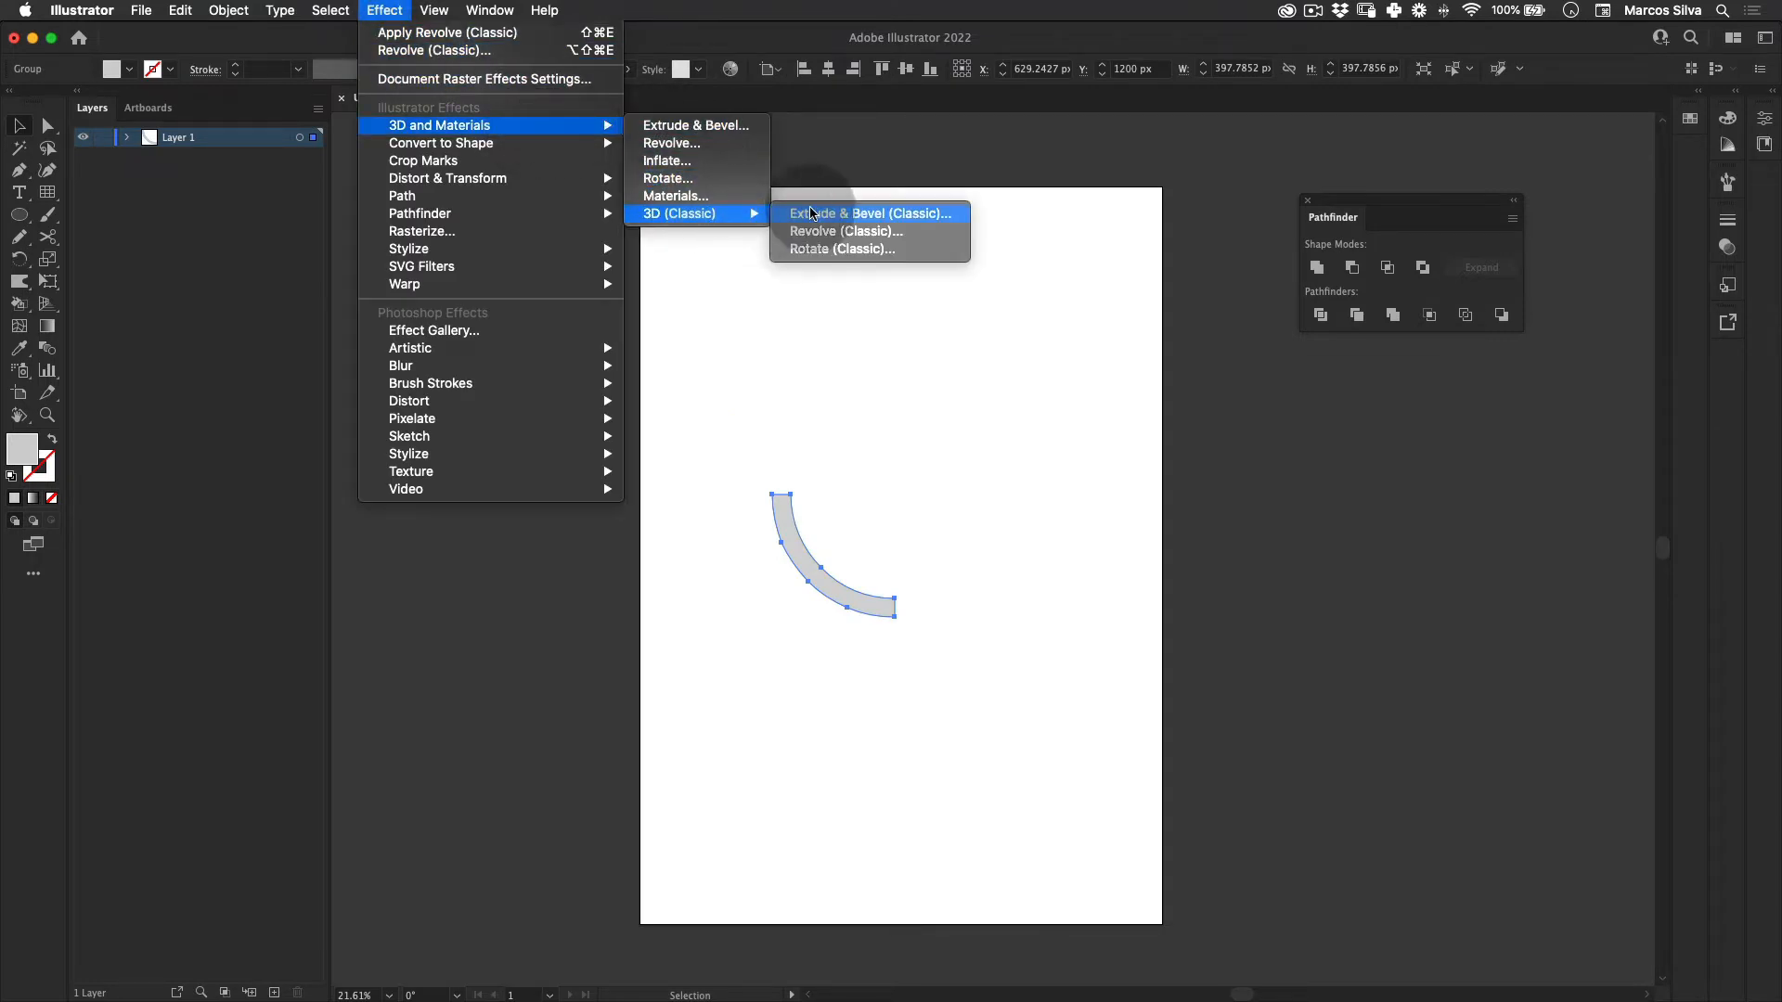
left_click(862, 240)
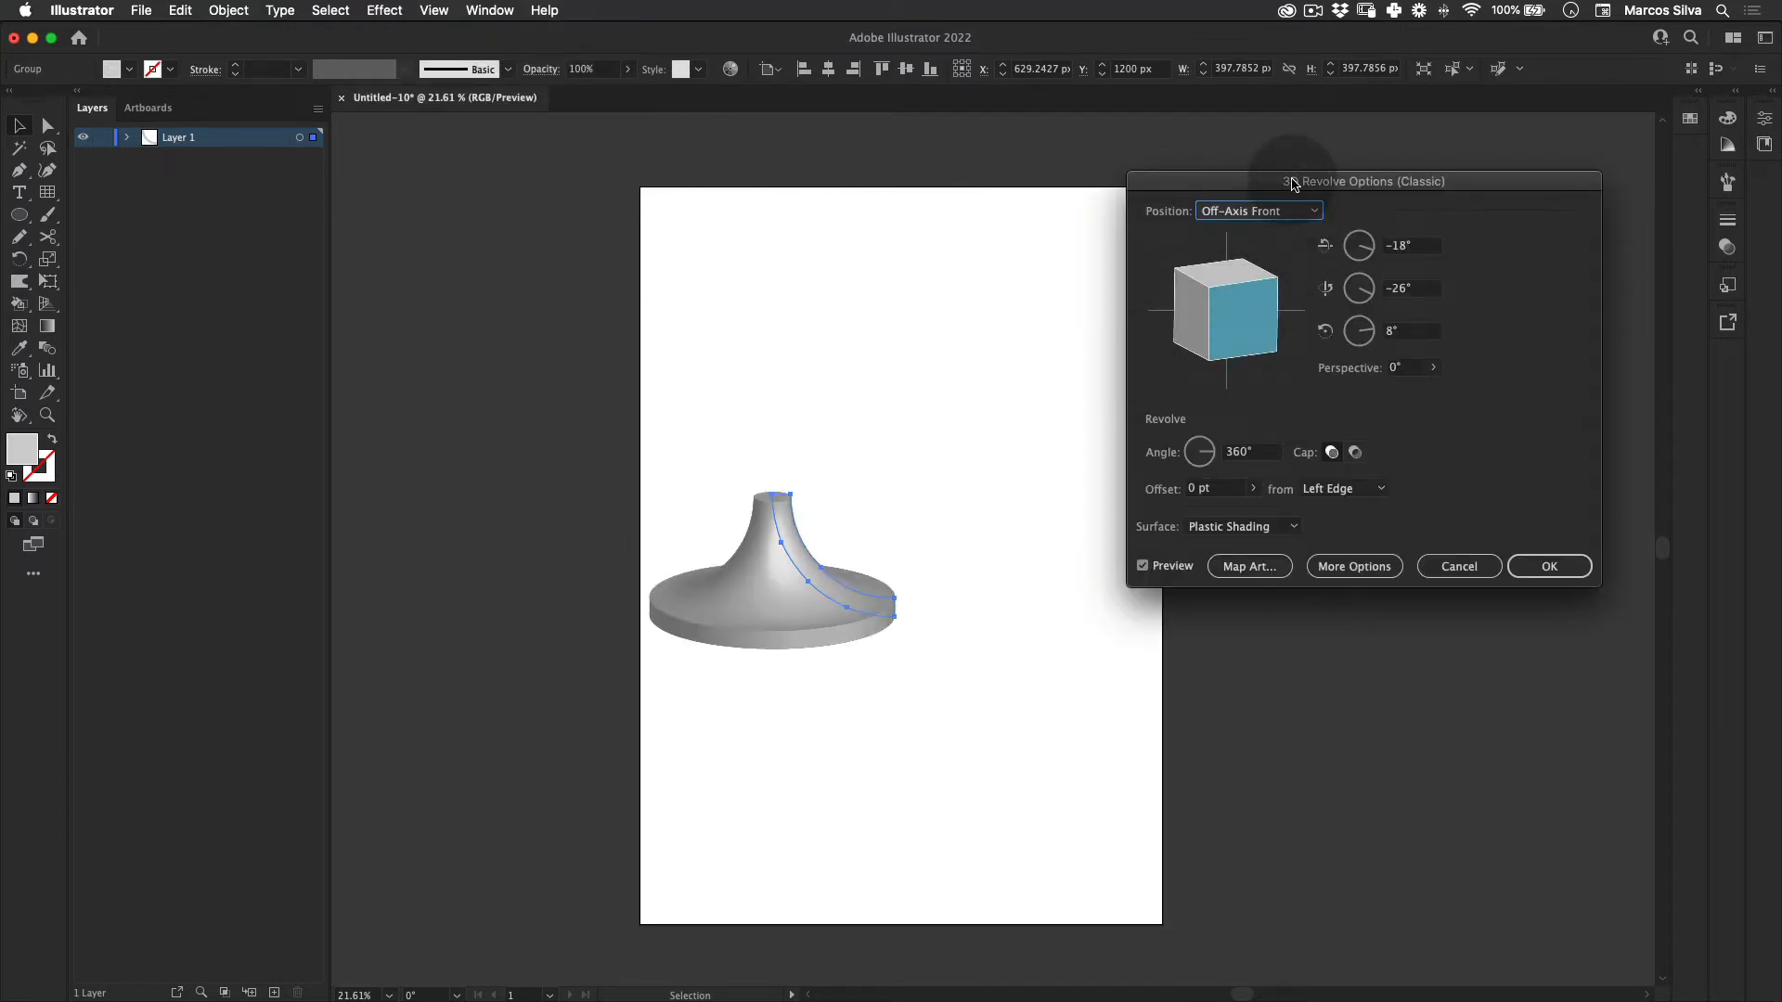
left_click_drag(1294, 184, 1194, 231)
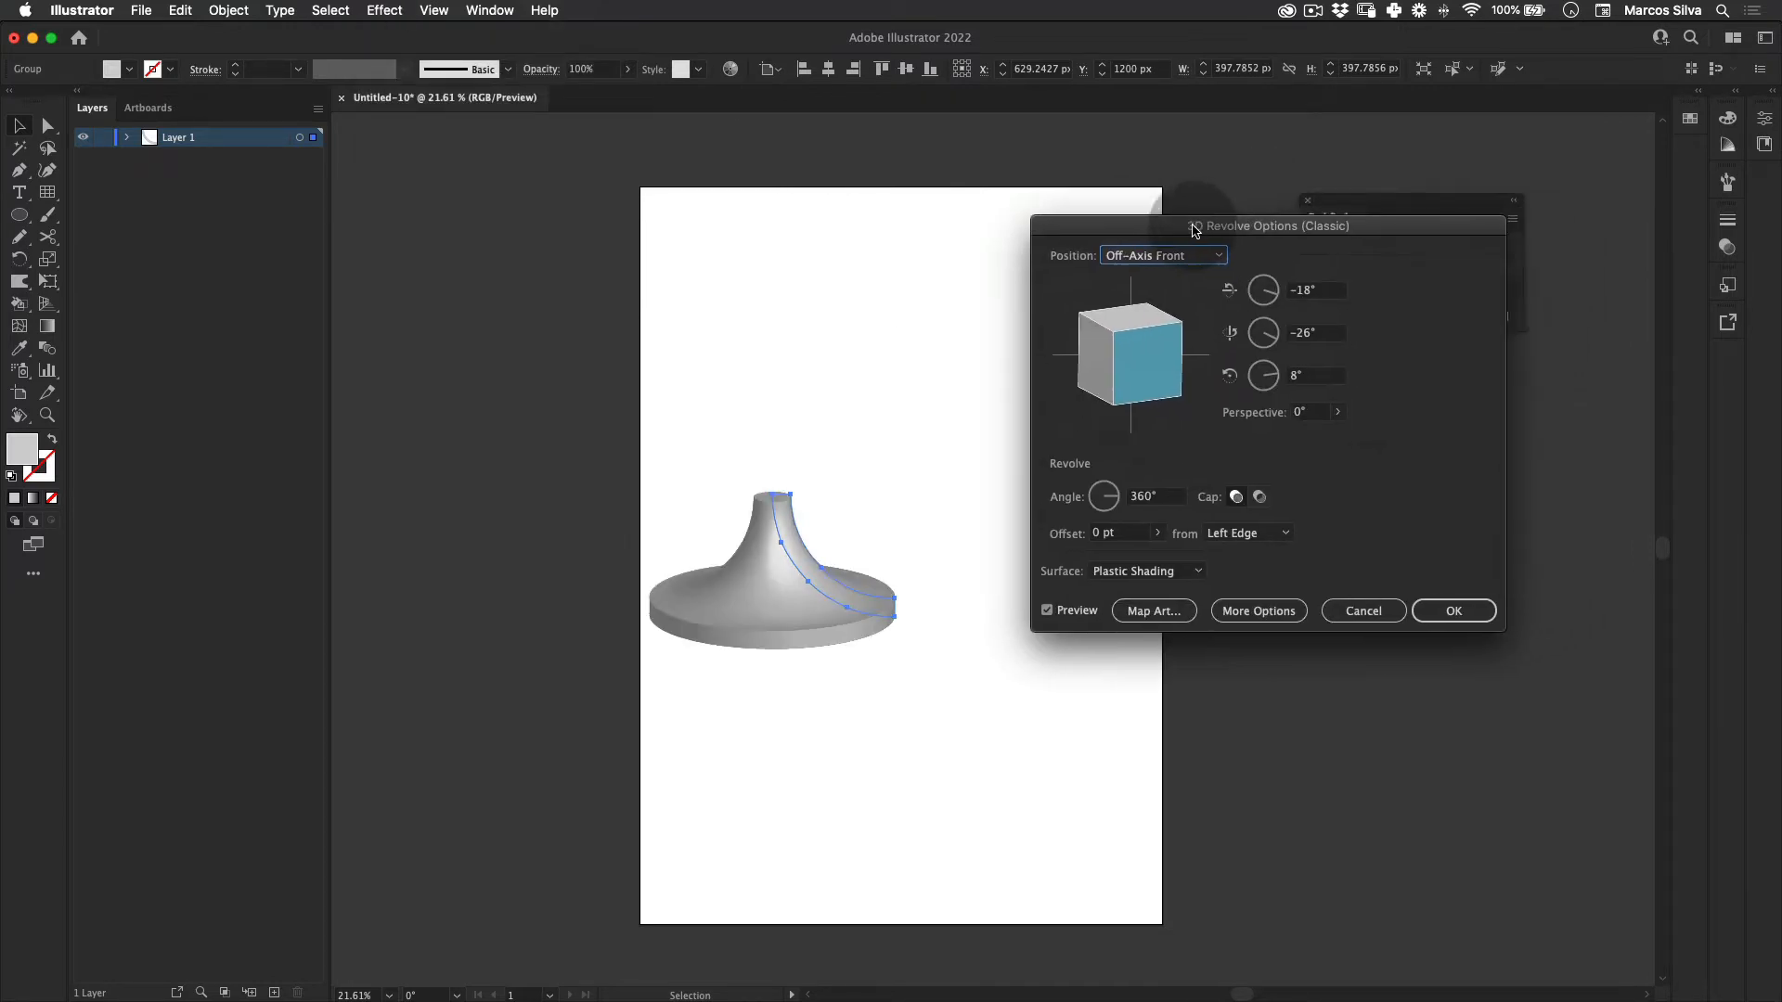
left_click(1240, 535)
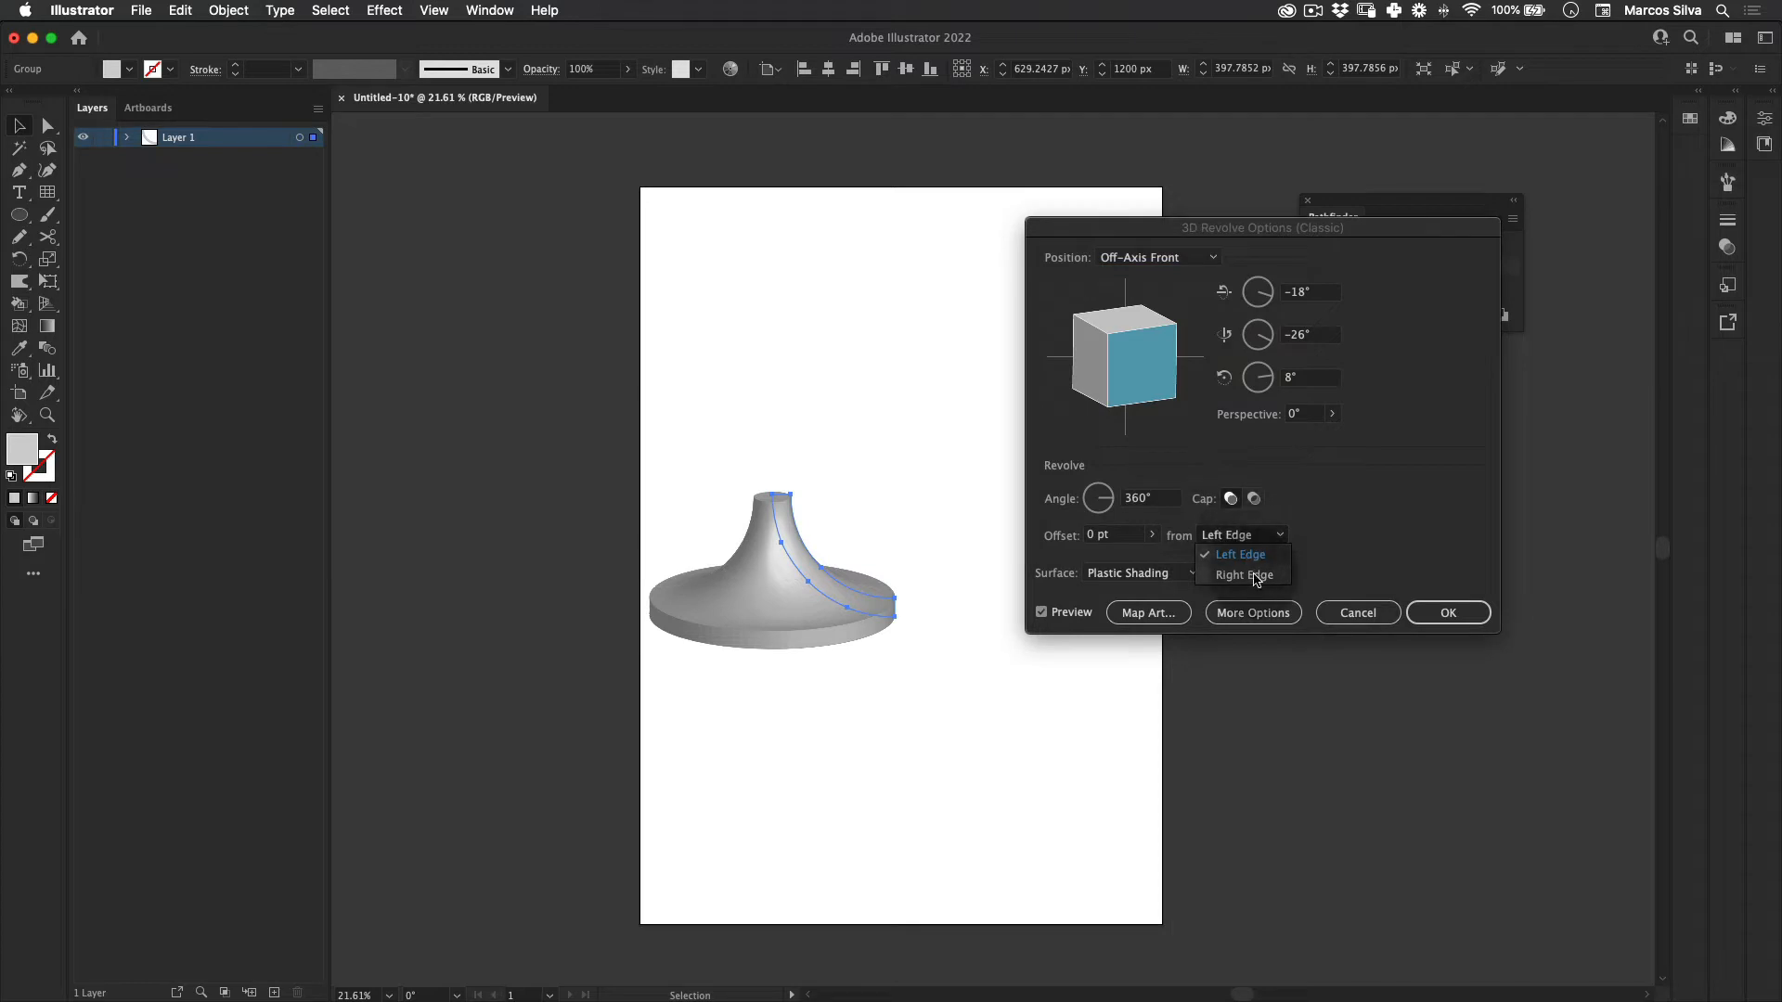
left_click(1256, 576)
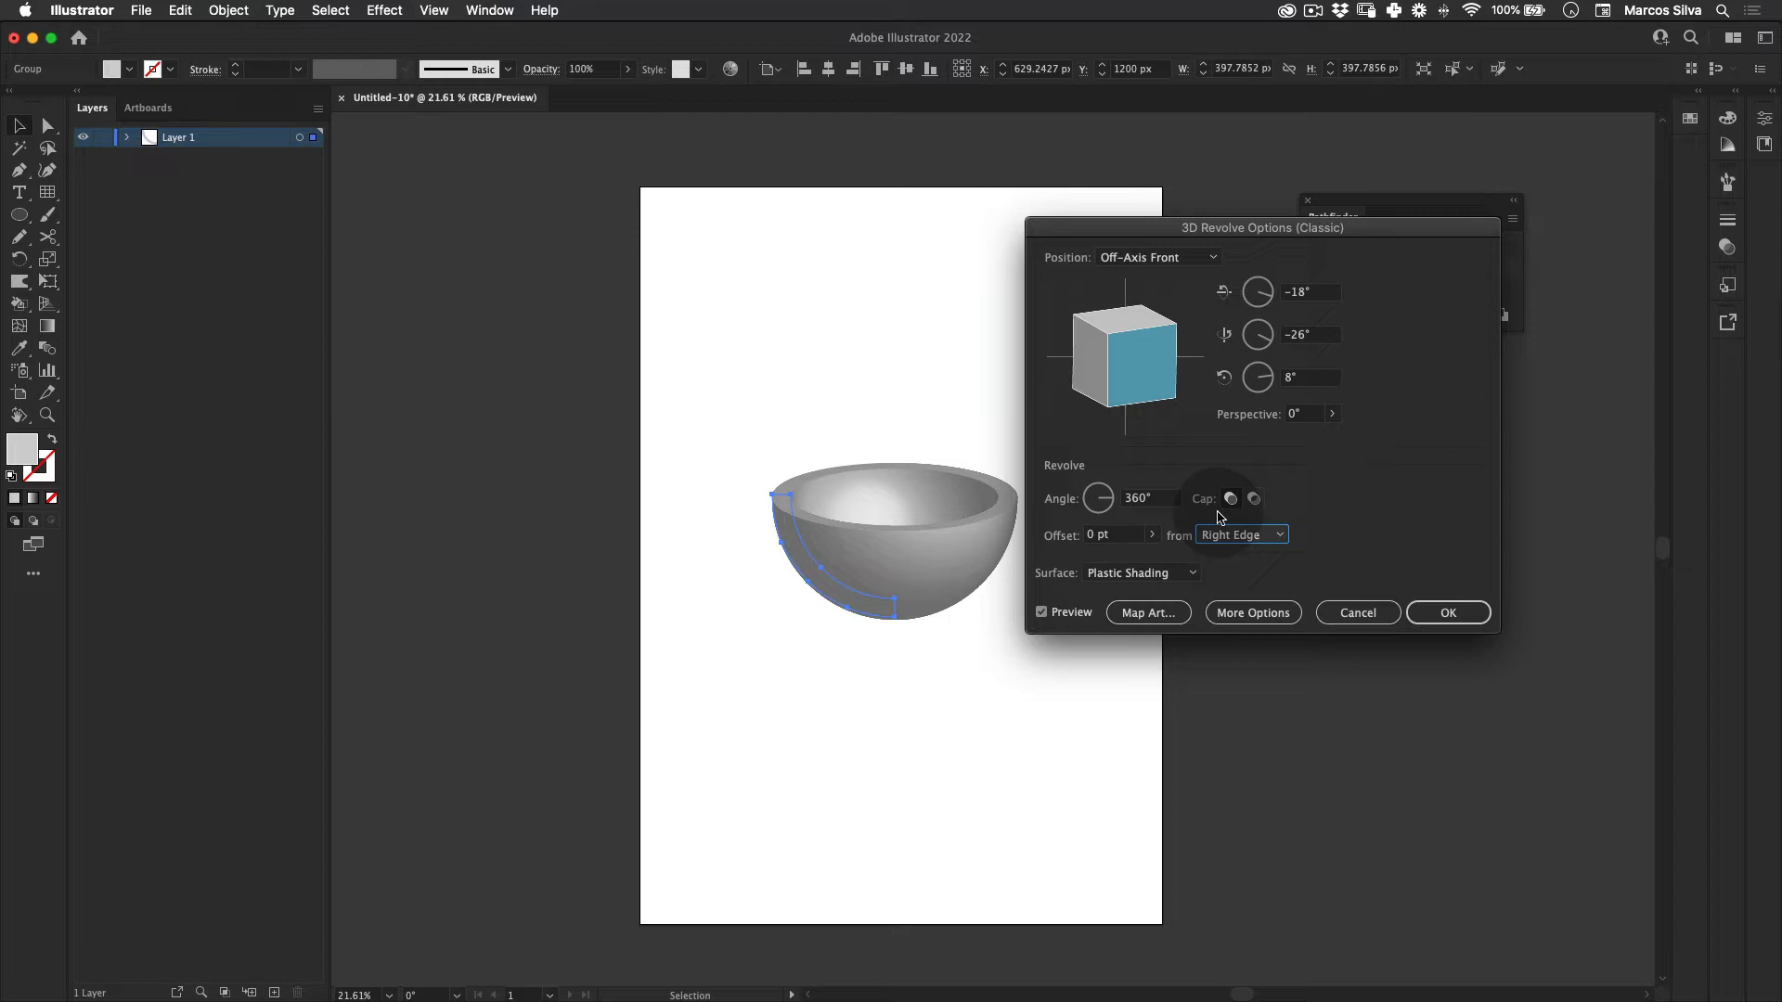
Step: Tilt the revolved bowl sideways, apply the effect and move the bowl slightly down the artboard
mouse_move(1127, 358)
left_mouse_down()
mouse_move(1151, 357)
mouse_move(1130, 318)
mouse_move(1125, 387)
mouse_move(1128, 341)
left_mouse_up()
left_click(1448, 613)
key("v")
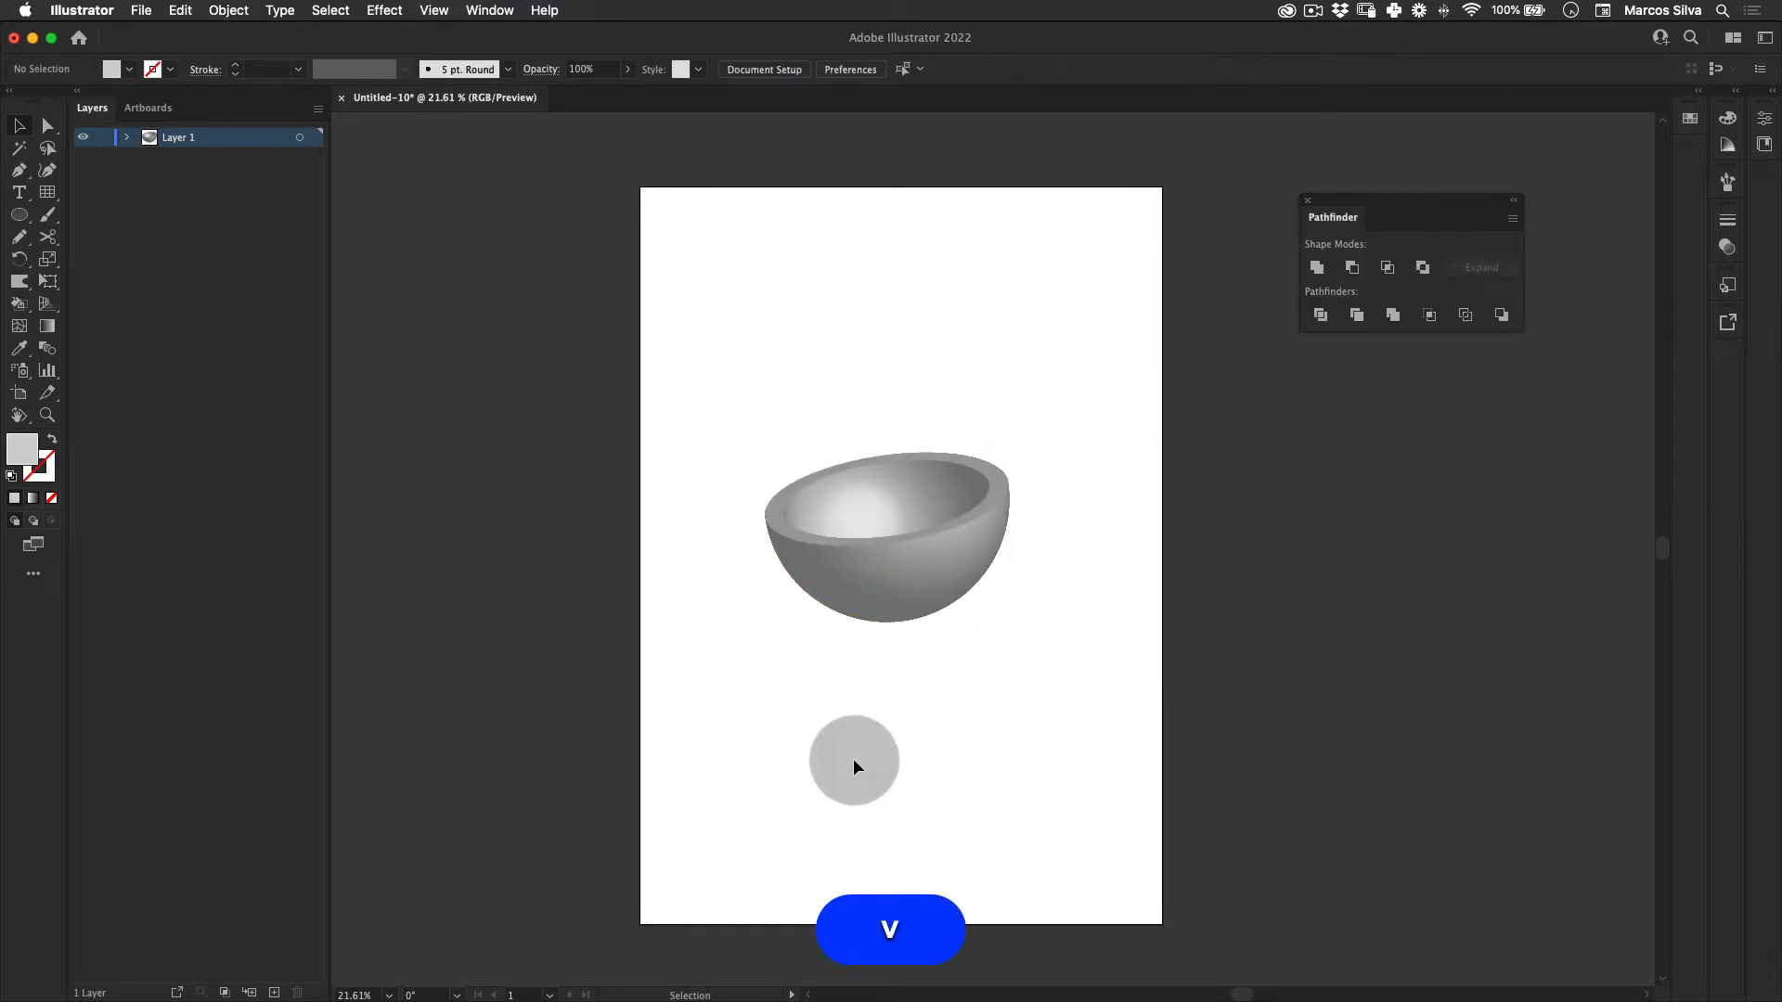
left_click_drag(893, 558, 892, 592)
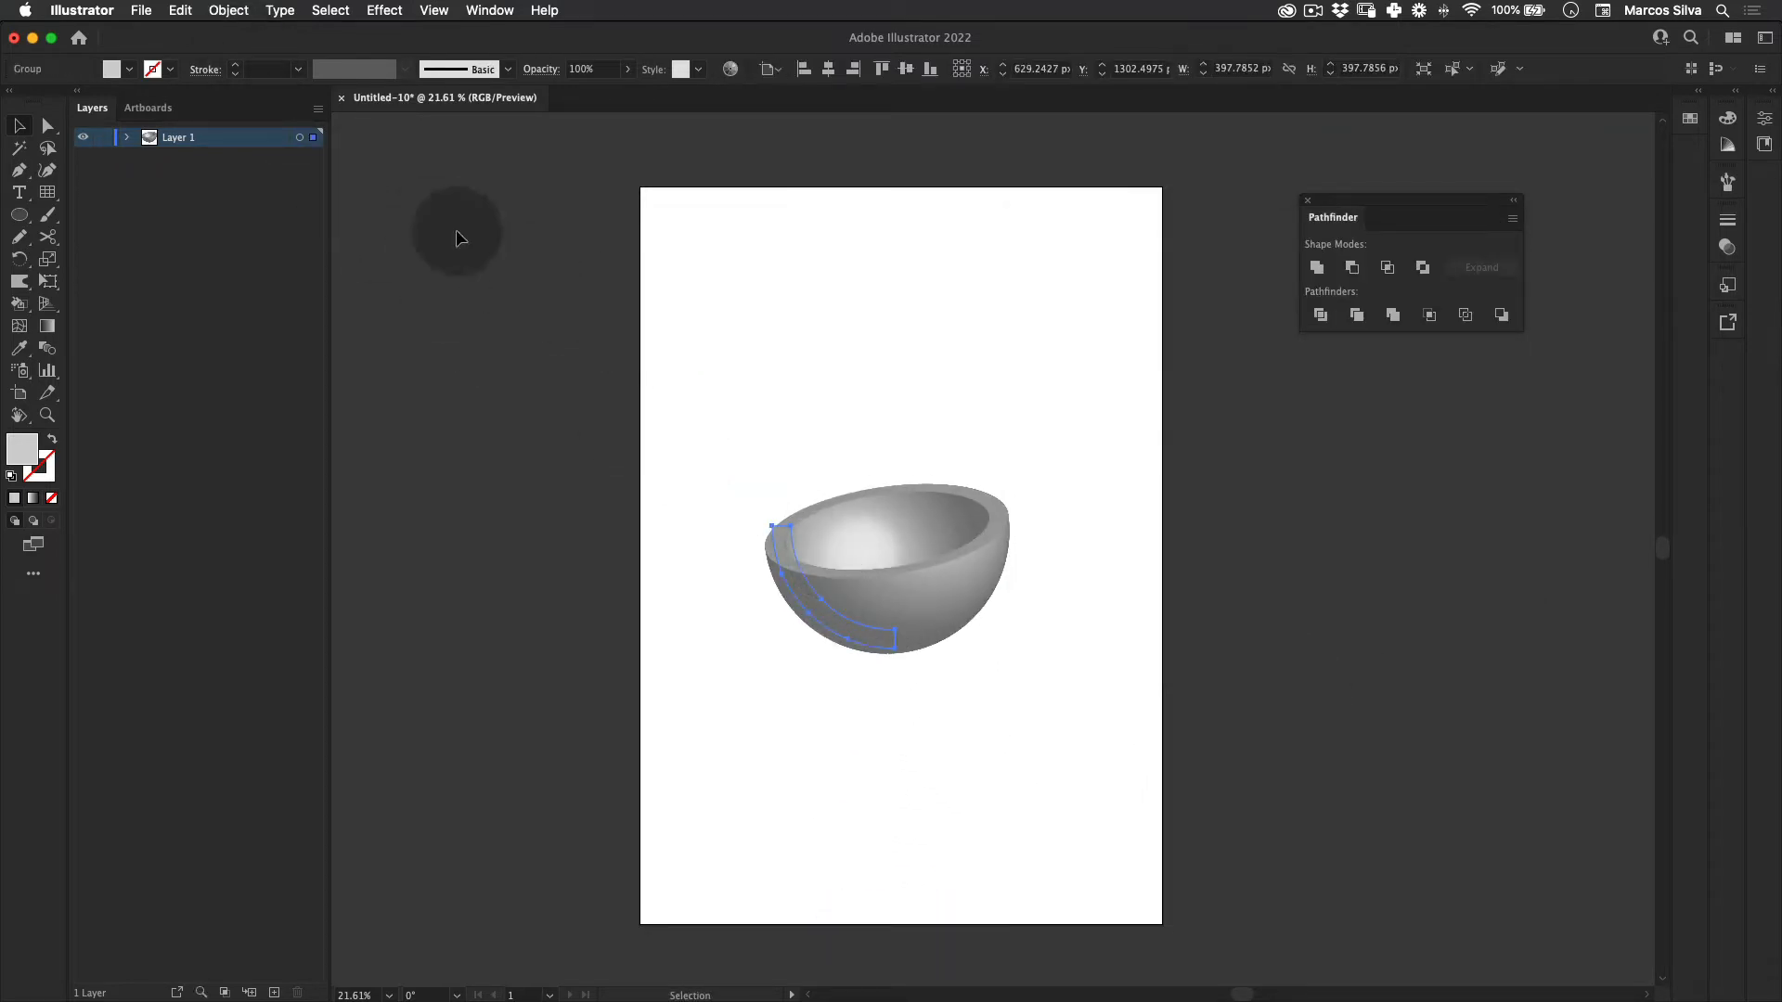
Step: Expand the appearance of the 3D bowl into editable vector shapes
left_click(228, 10)
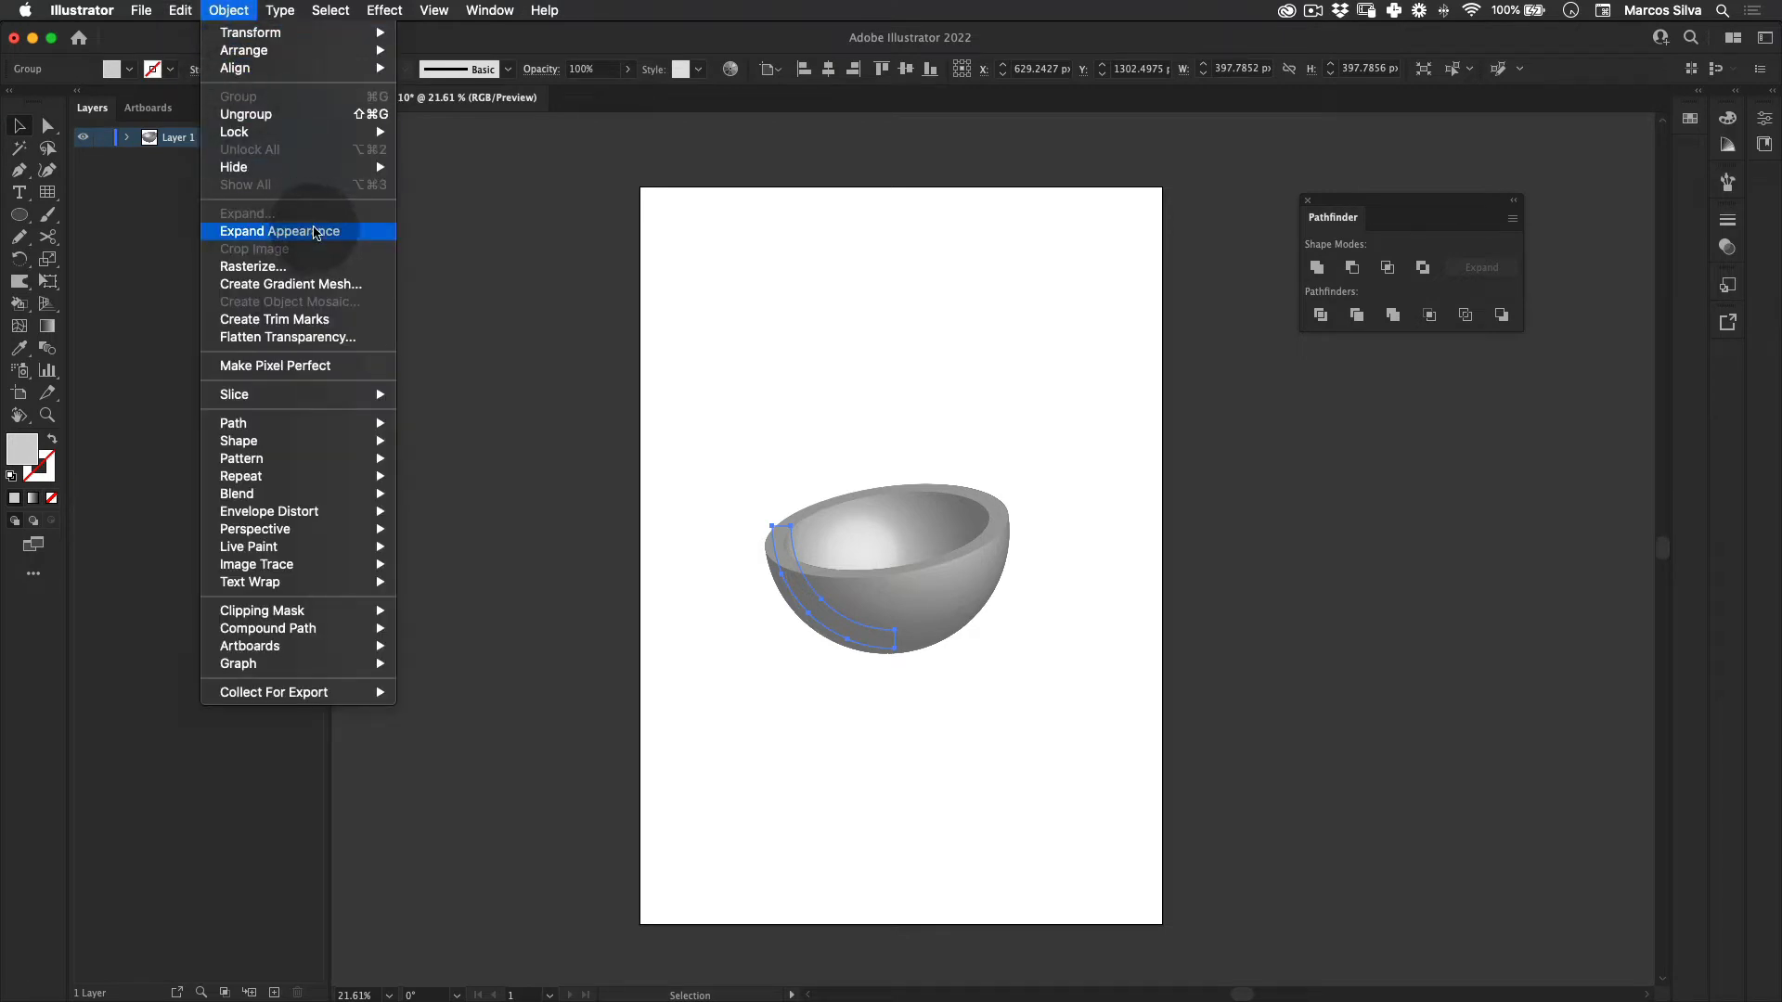
left_click(314, 232)
left_click(1059, 548)
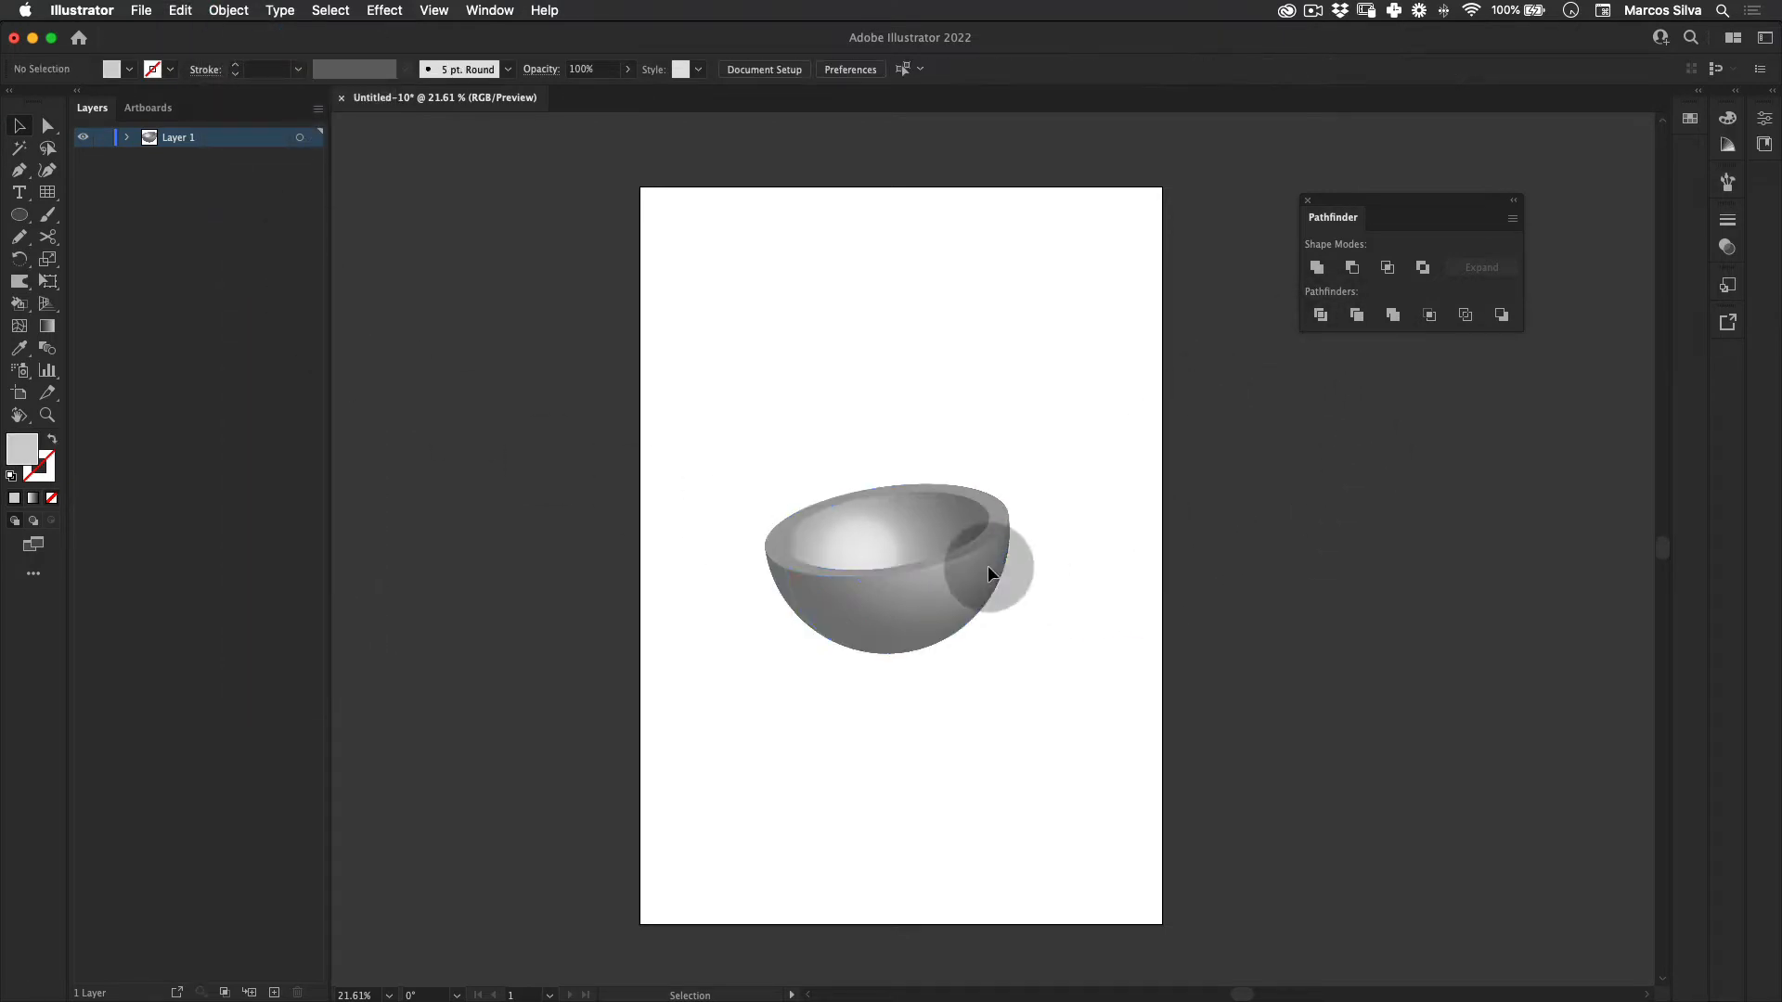
Step: Ungroup the expanded bowl twice so its parts can be selected separately
left_click(933, 600)
right_click(884, 562)
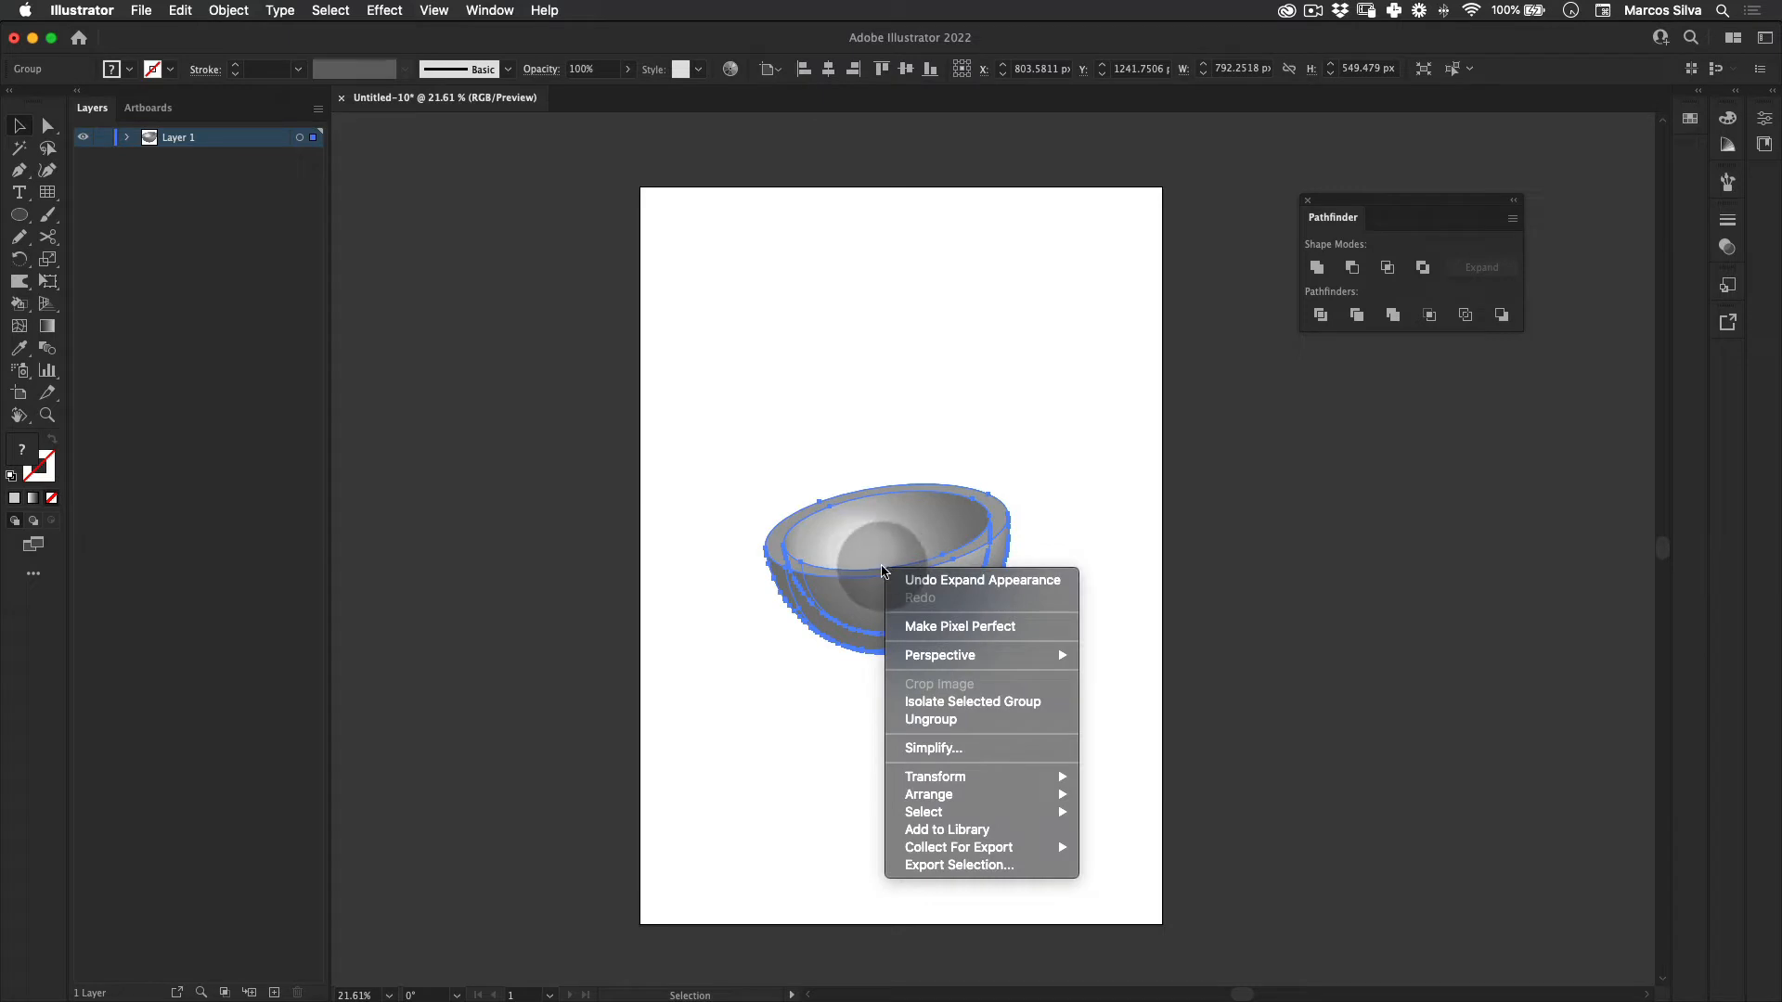
left_click(938, 720)
left_click(1091, 587)
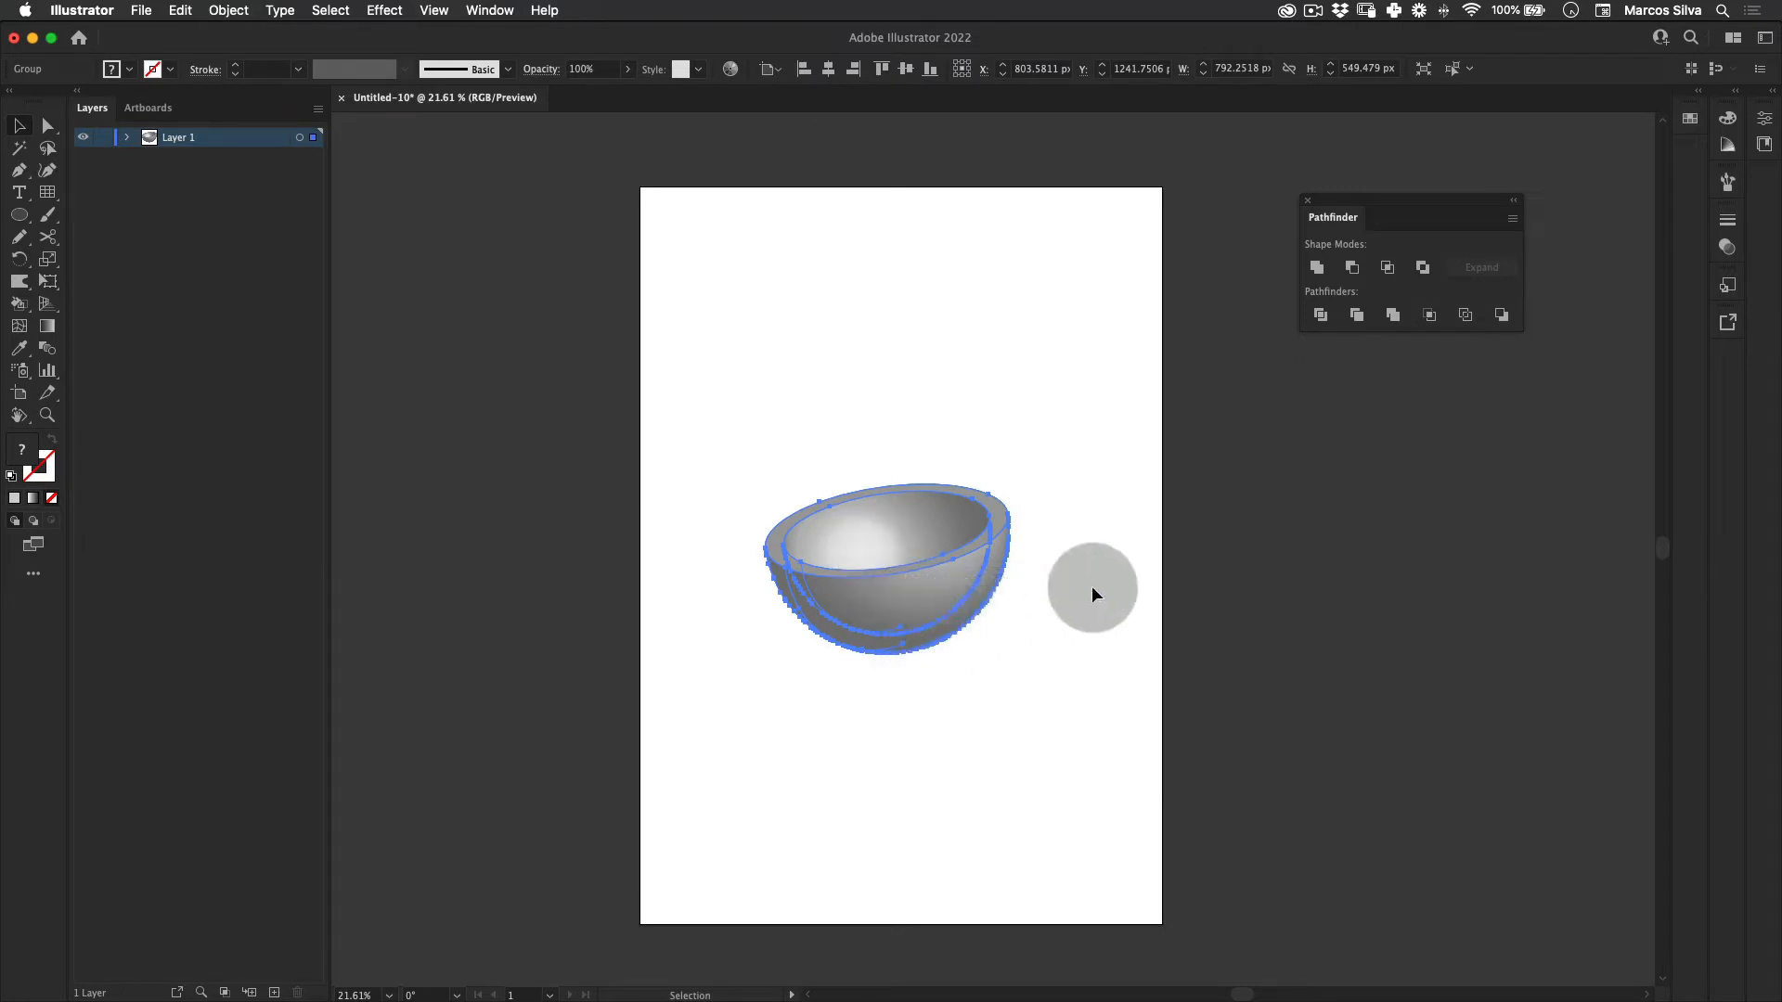
left_click(931, 627)
right_click(863, 560)
left_click(935, 716)
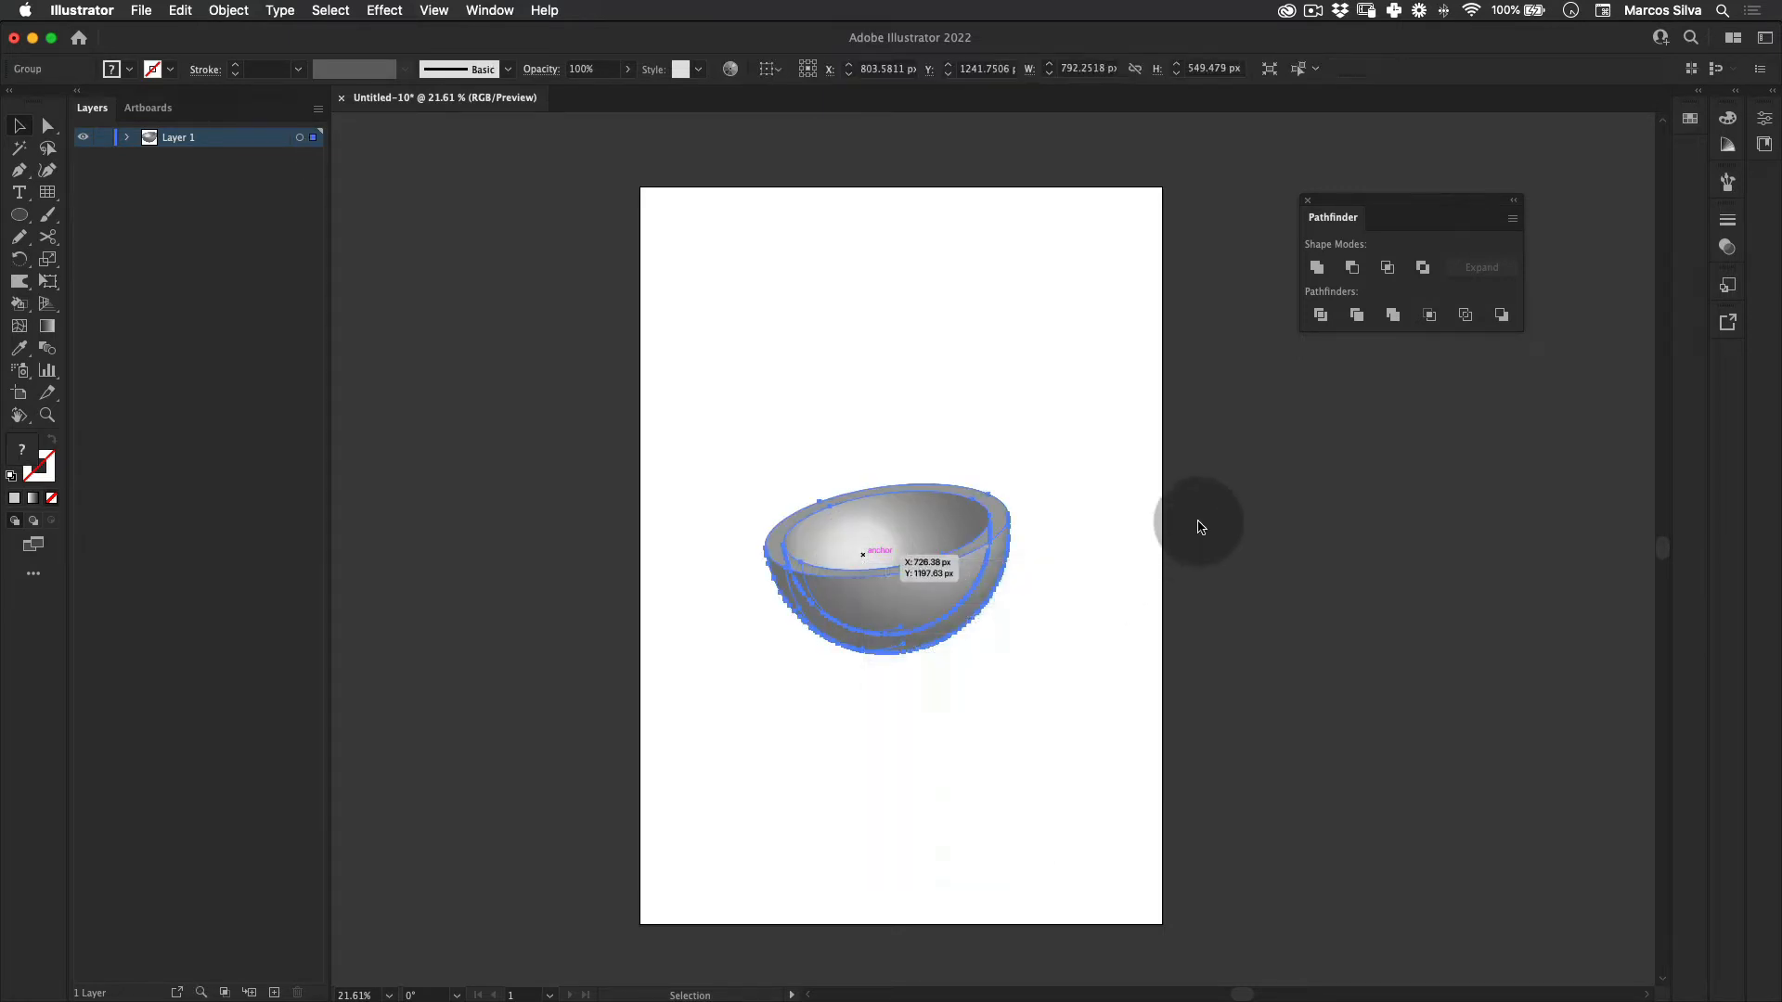
left_click(1201, 527)
Step: Select both outer wall pieces of the bowl and unite them into one flat shape with Pathfinder
left_click(961, 571)
left_click(778, 594, "shift")
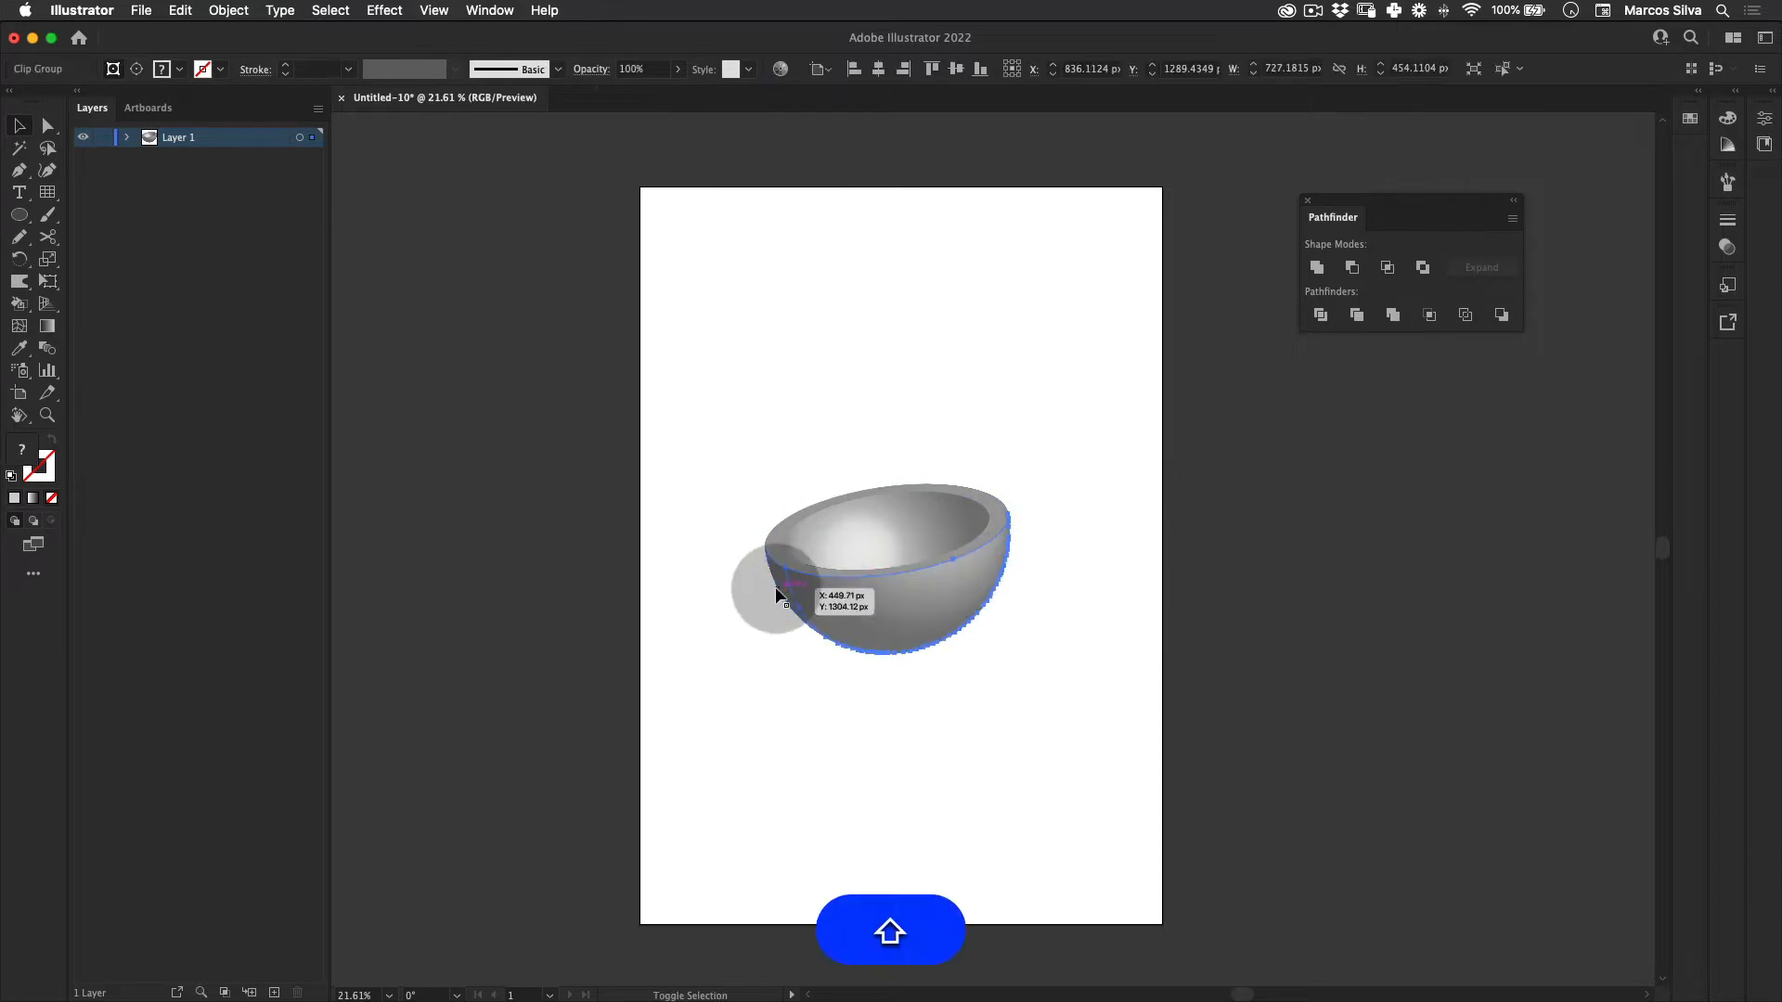
left_click_drag(776, 594, 827, 573)
left_click(787, 589, "shift")
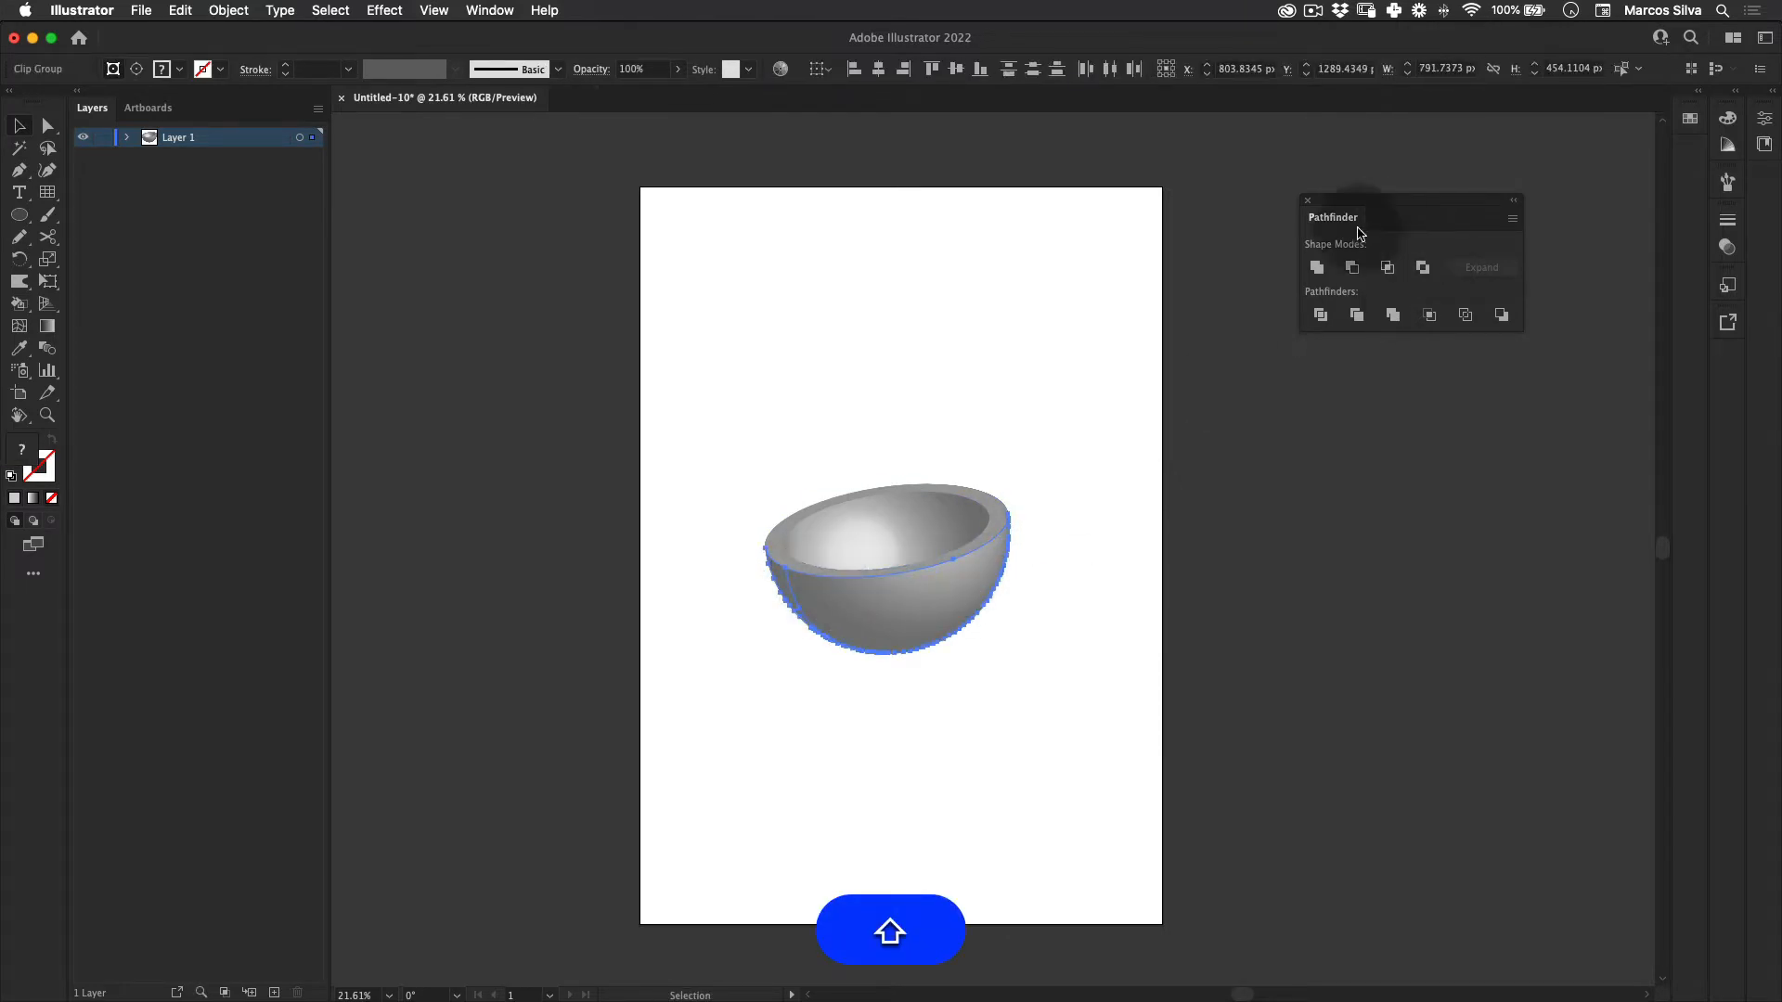
left_click_drag(1364, 234, 1383, 215)
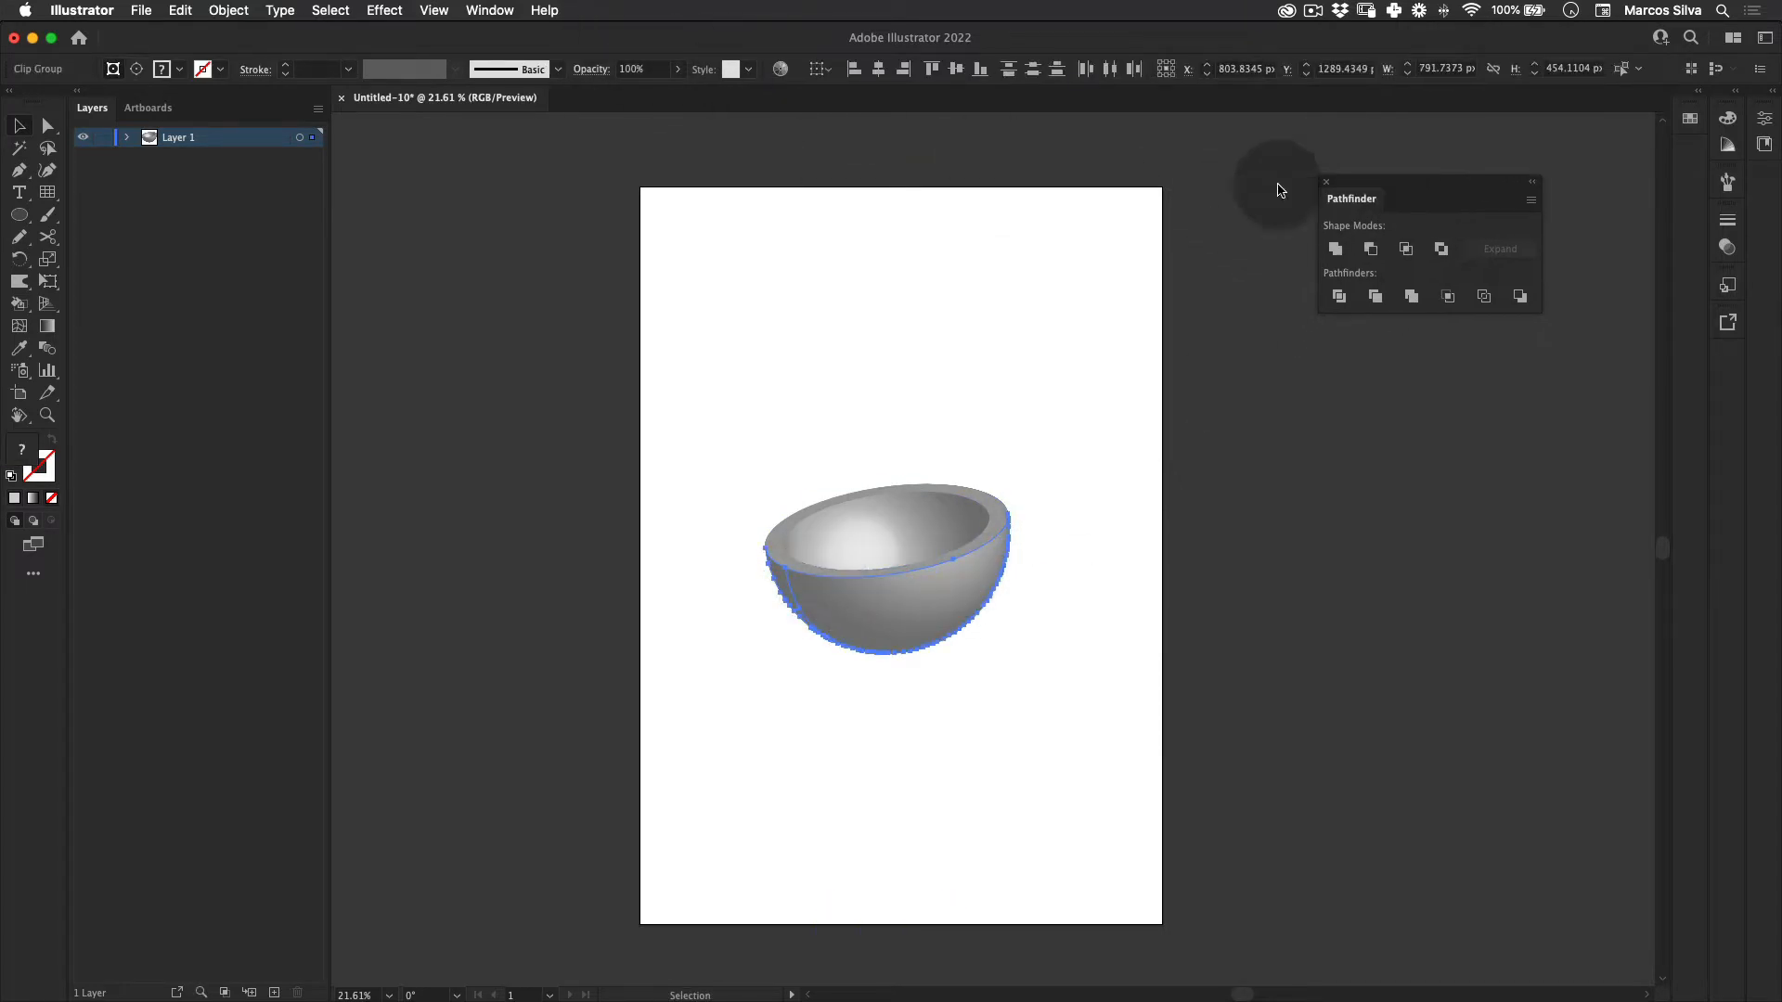
left_click(490, 10)
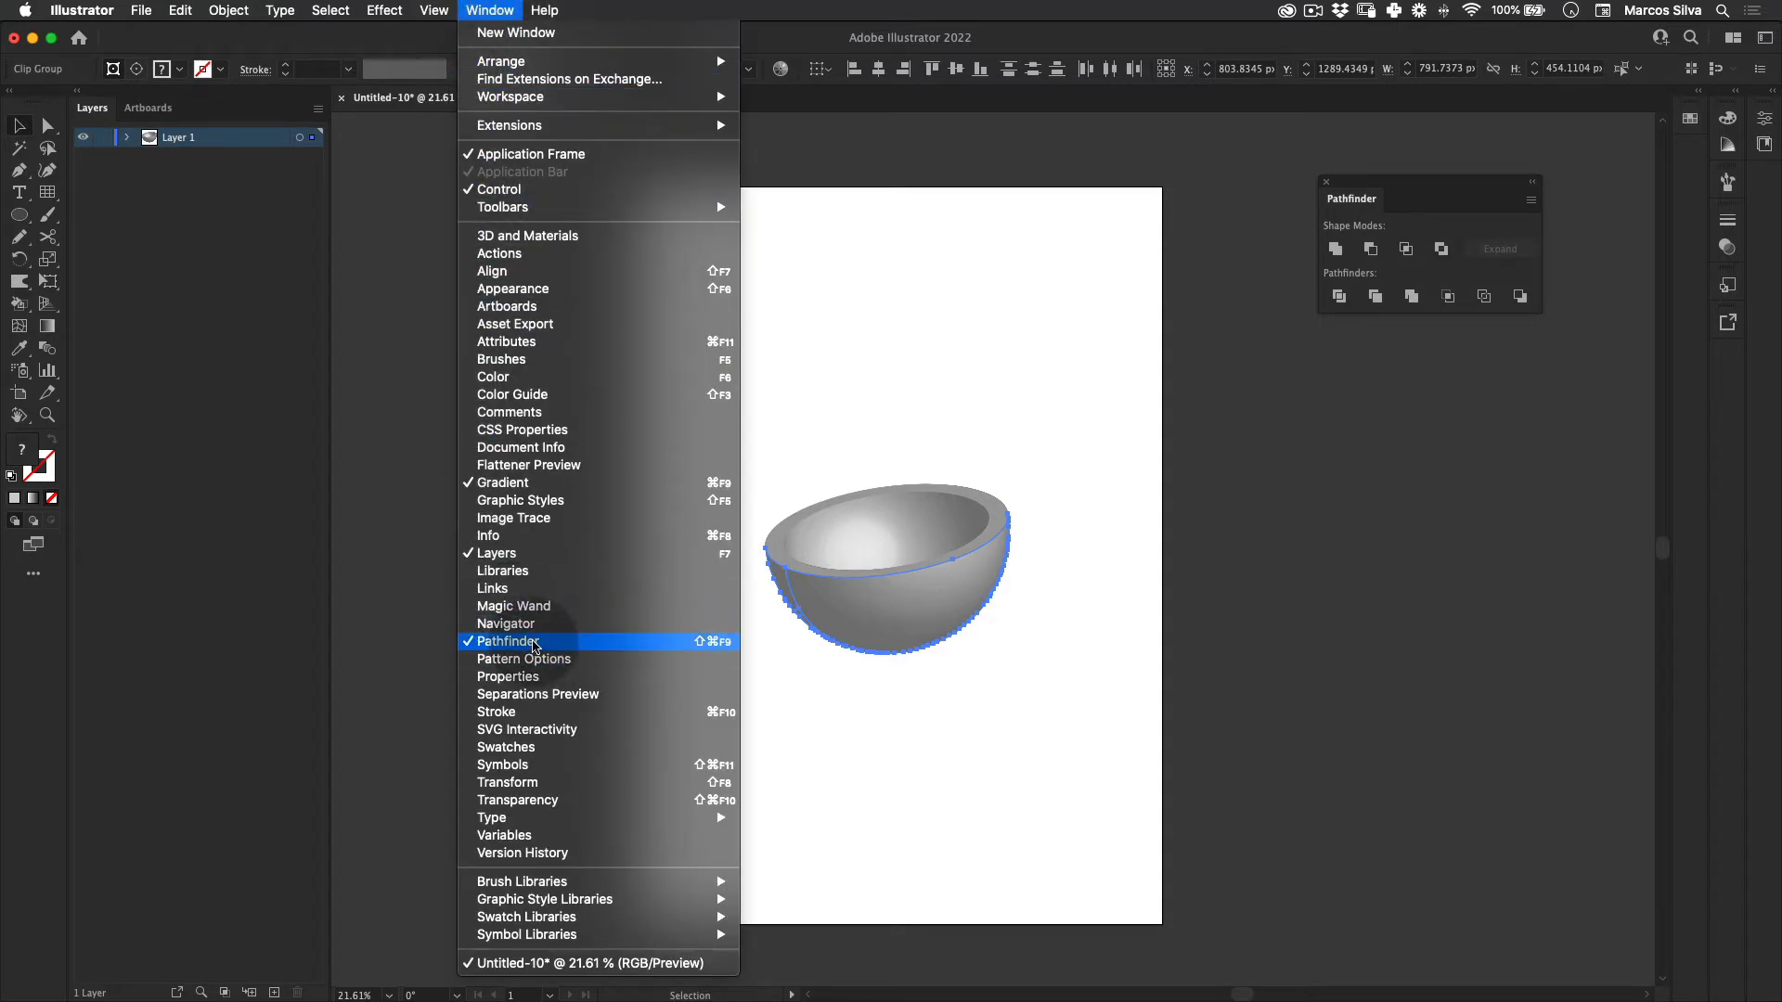
left_click(1456, 477)
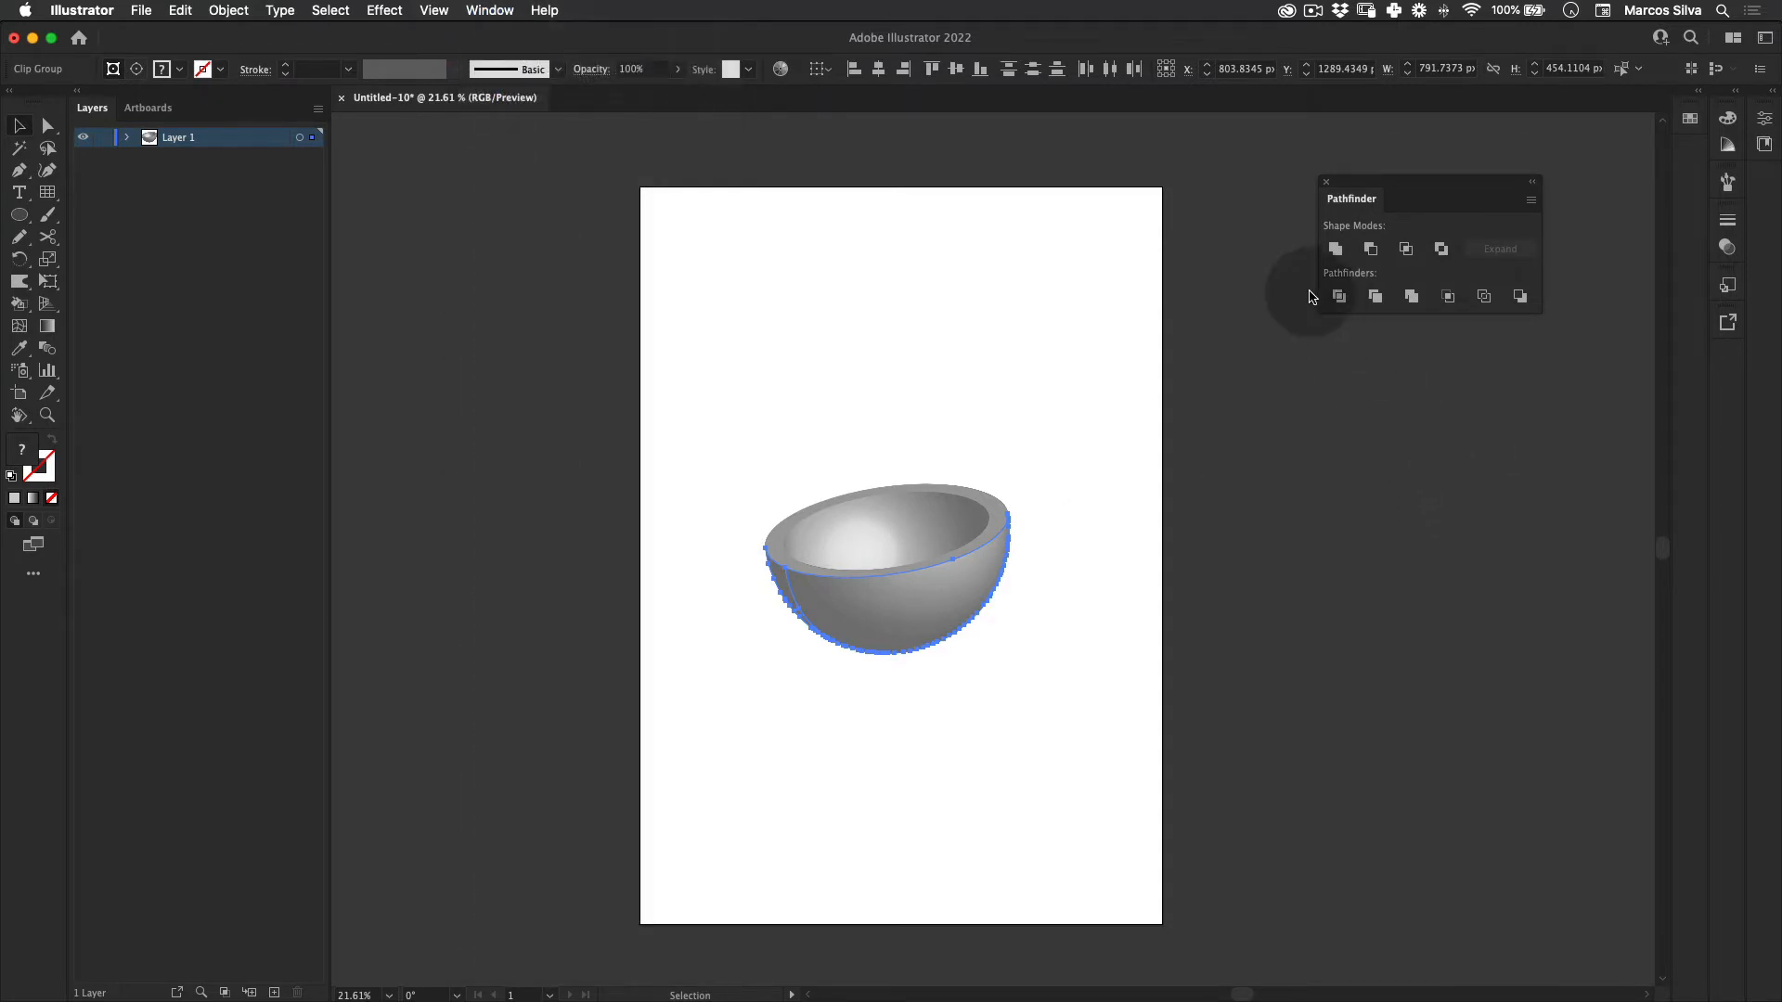
left_click(1335, 251)
left_click(1153, 486)
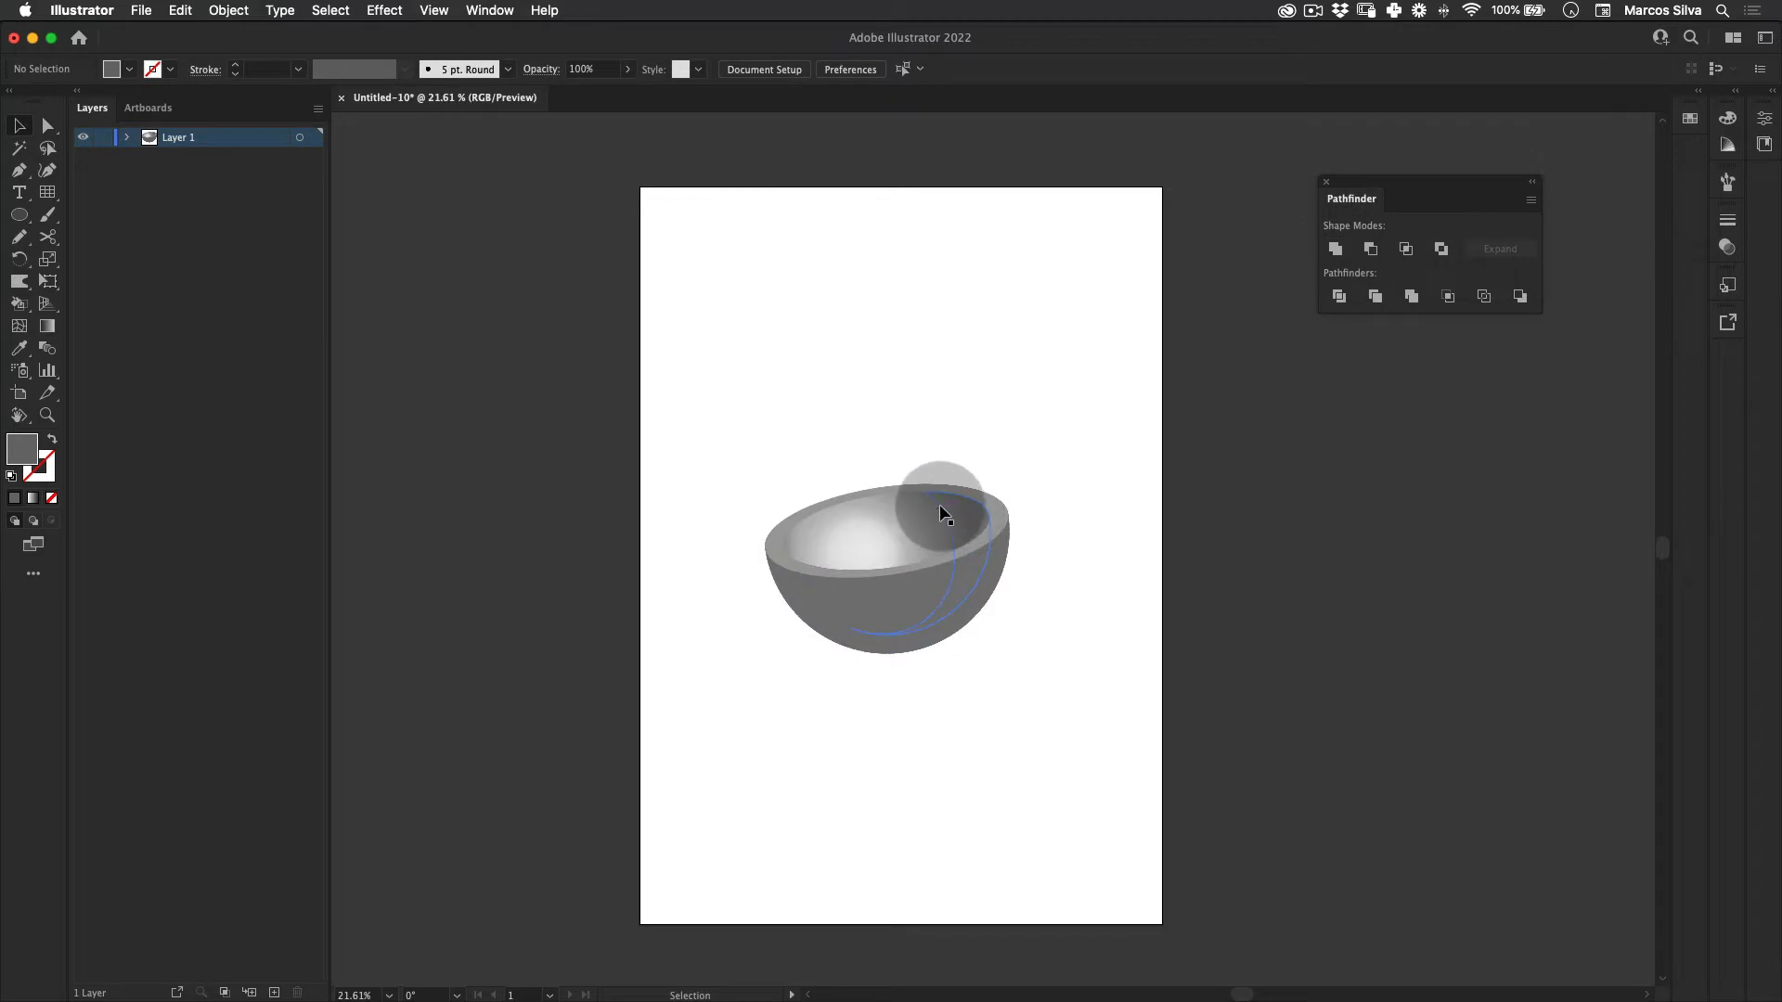
Step: Unite the shaded inner surface of the bowl into one flat shape with Pathfinder
left_click(815, 577)
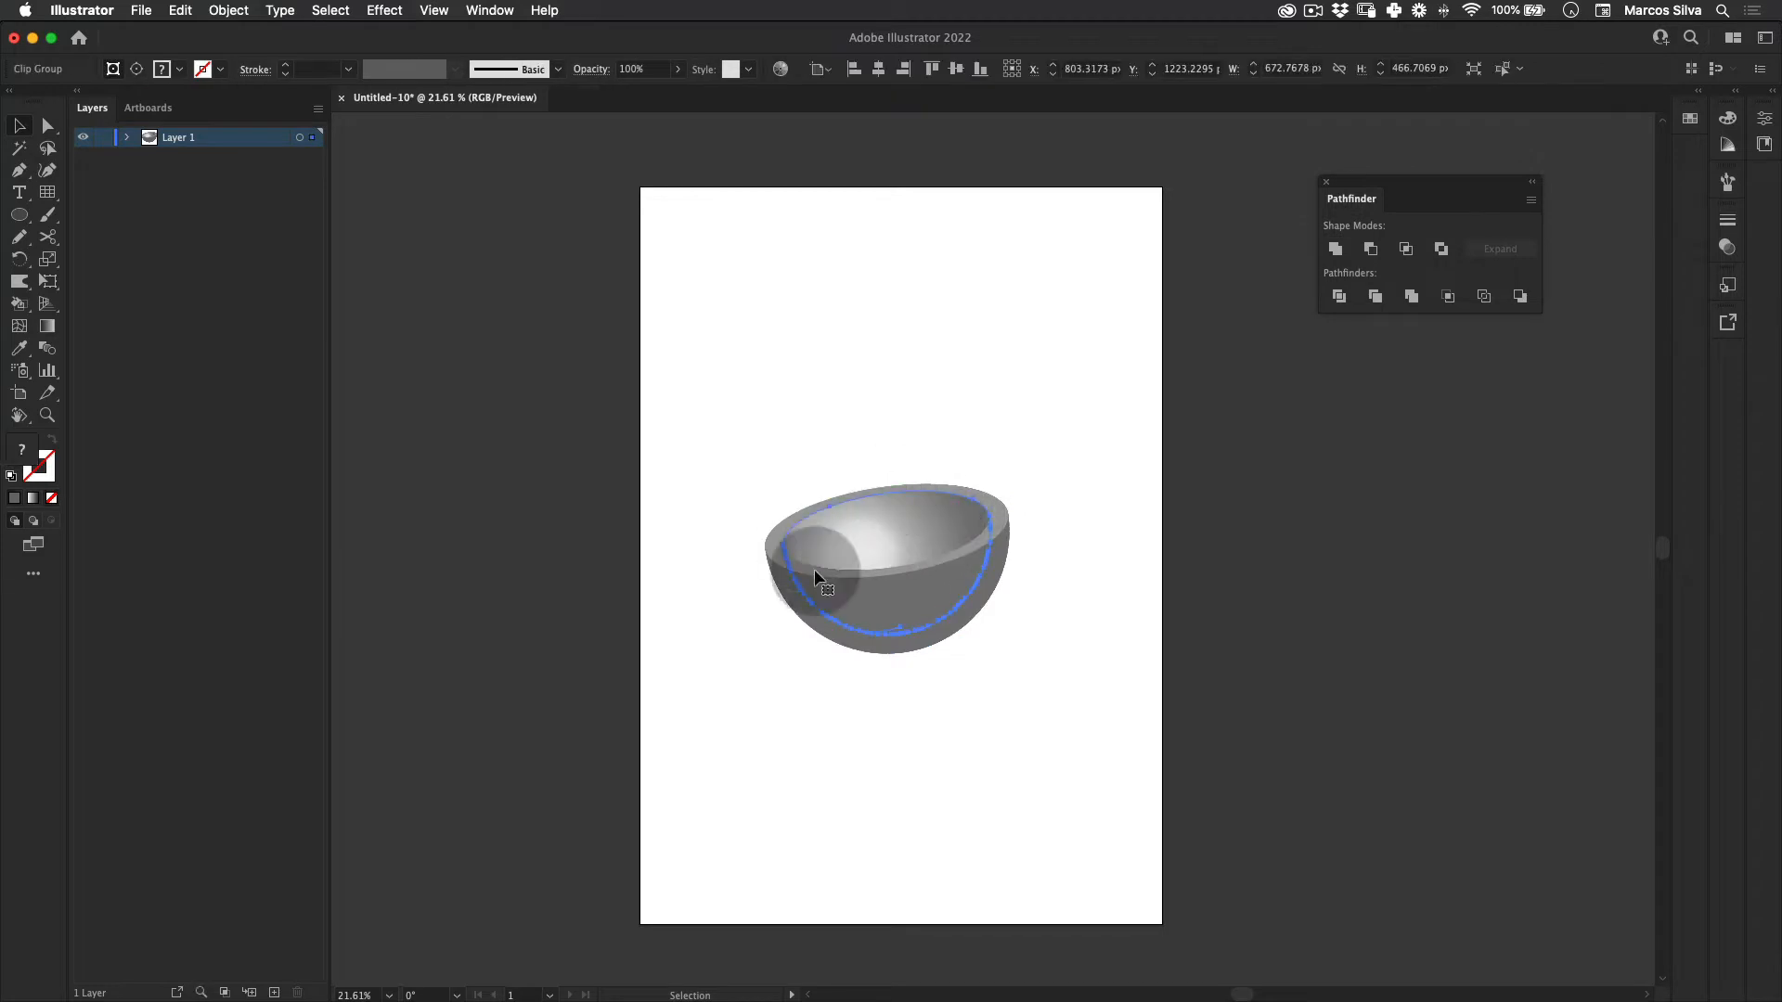
left_click(1336, 250)
left_click(1013, 569)
Step: Select the flat rim, inner and outer bowl shapes together and move them beside the artboard
left_click(994, 509)
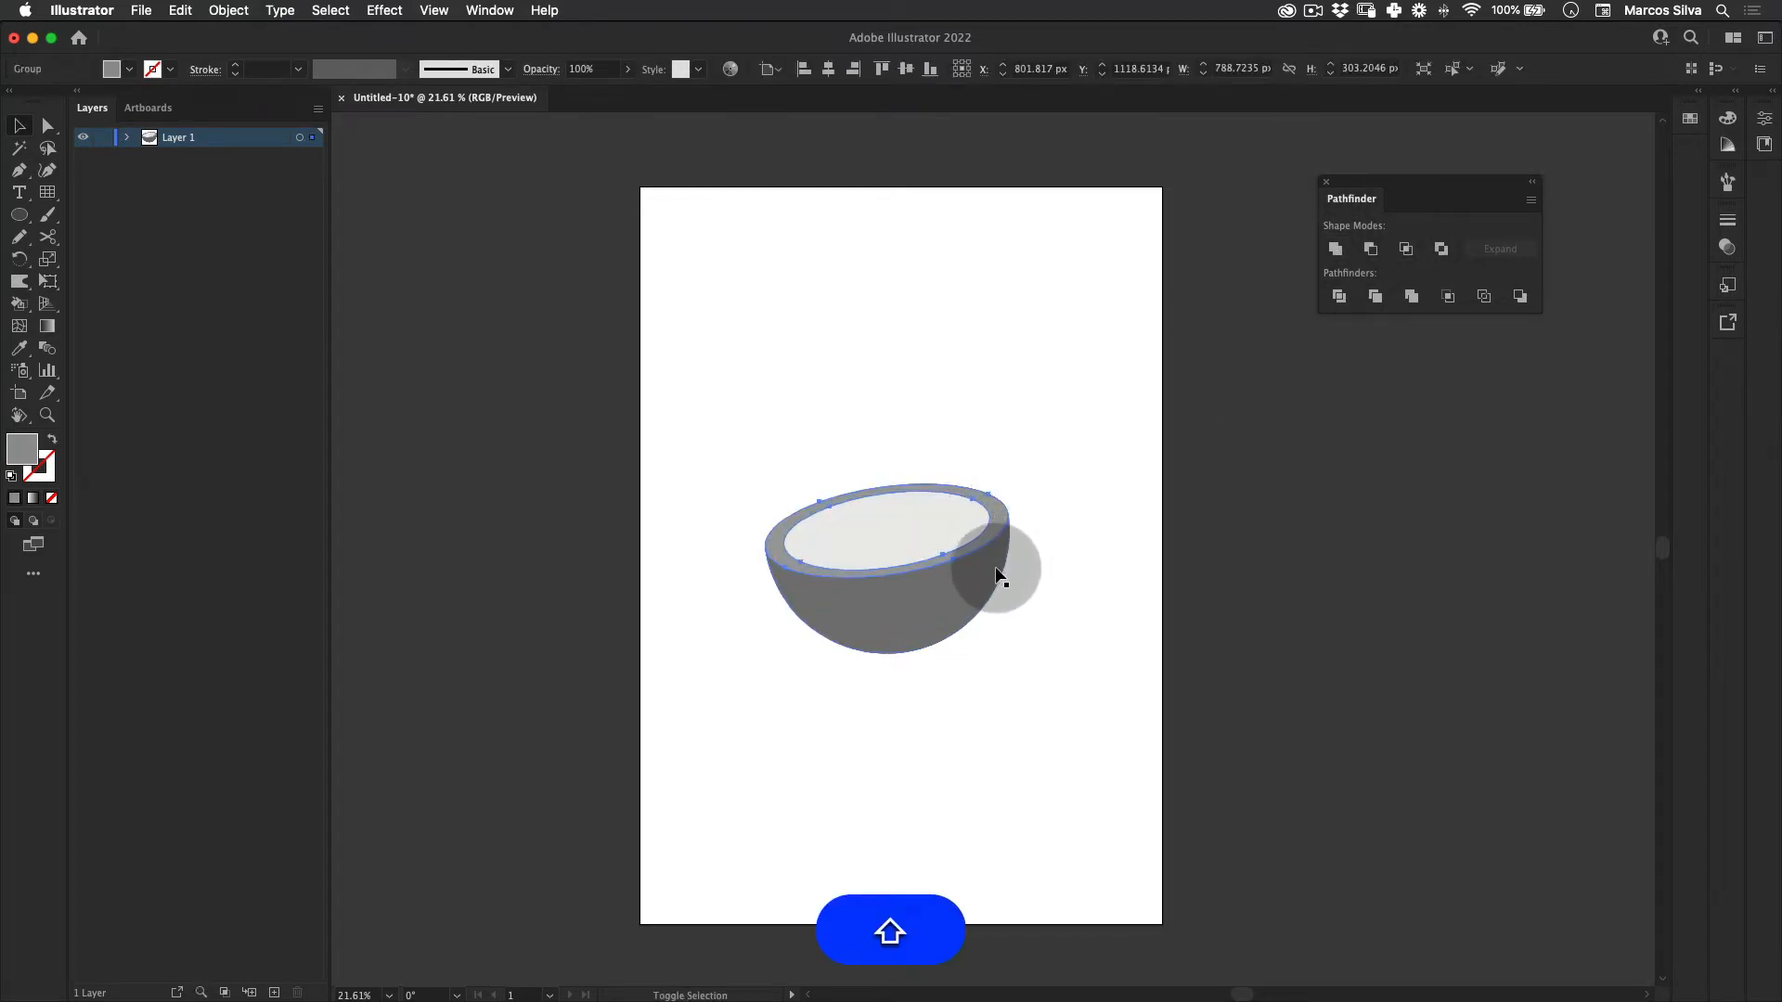
left_click(948, 539, "shift")
left_click_drag(879, 525, 1261, 506)
Step: Delete the leftover shaded bowl pieces and move the flat bowl onto the lower part of the artboard
left_click(813, 627)
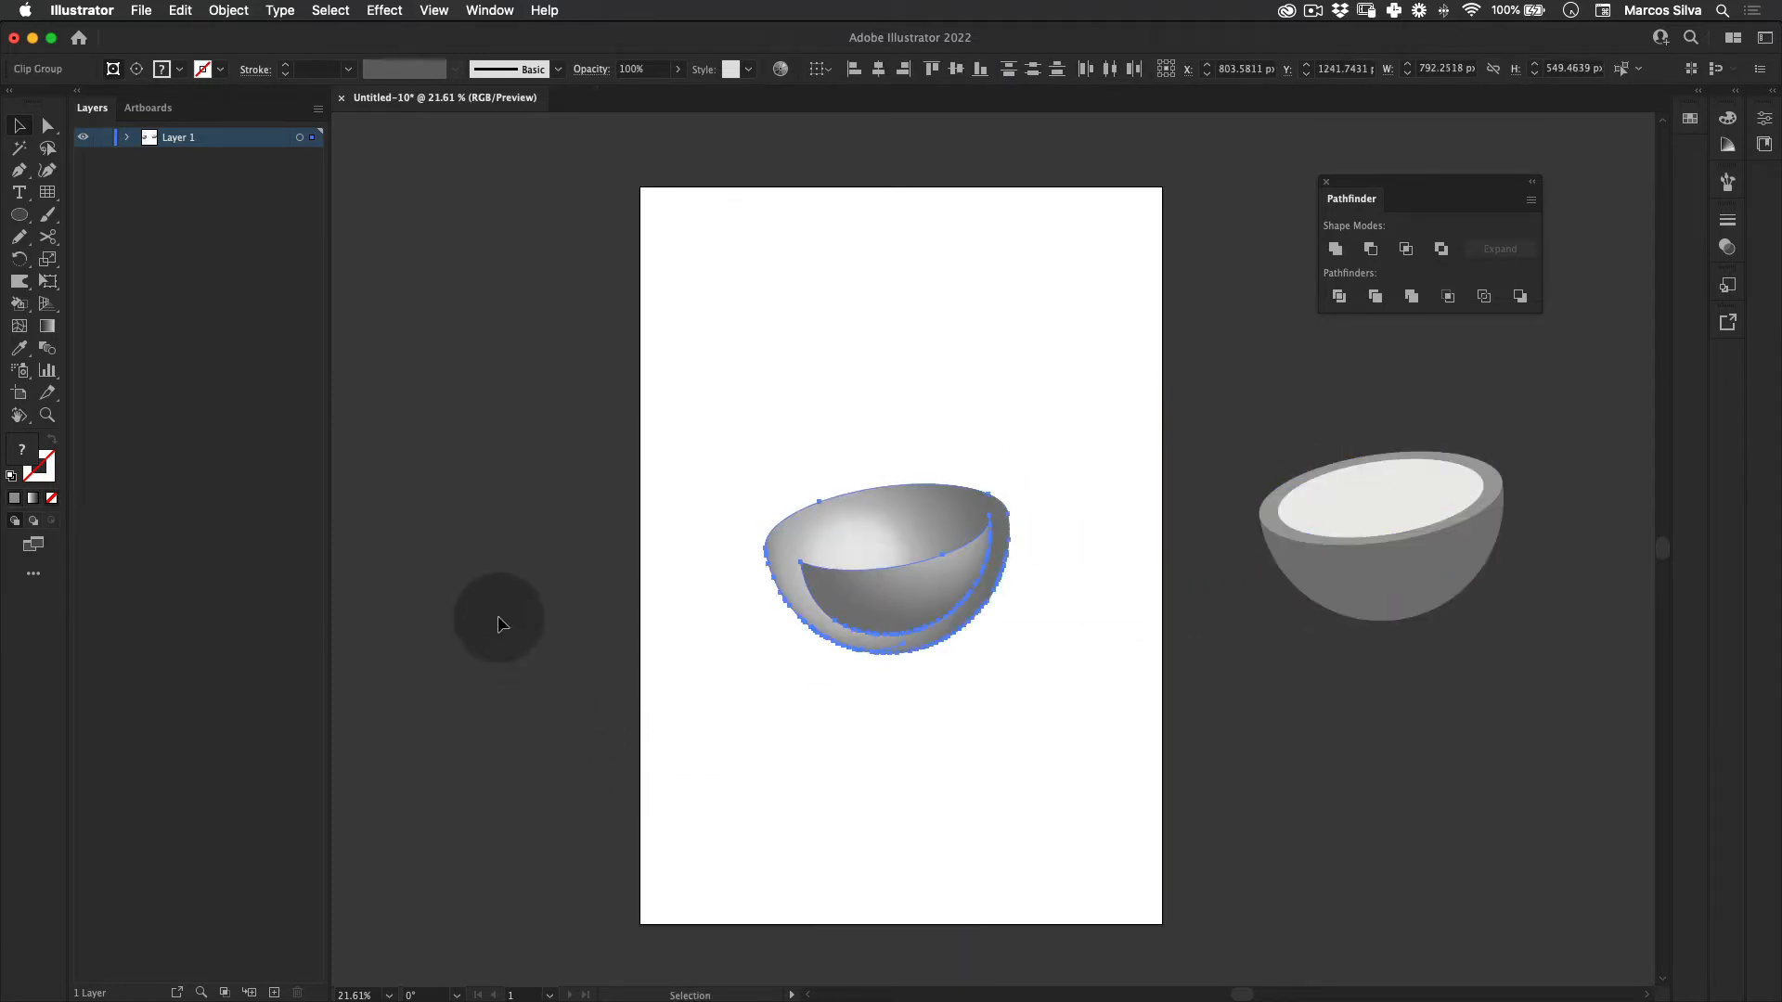
key("BackSpace")
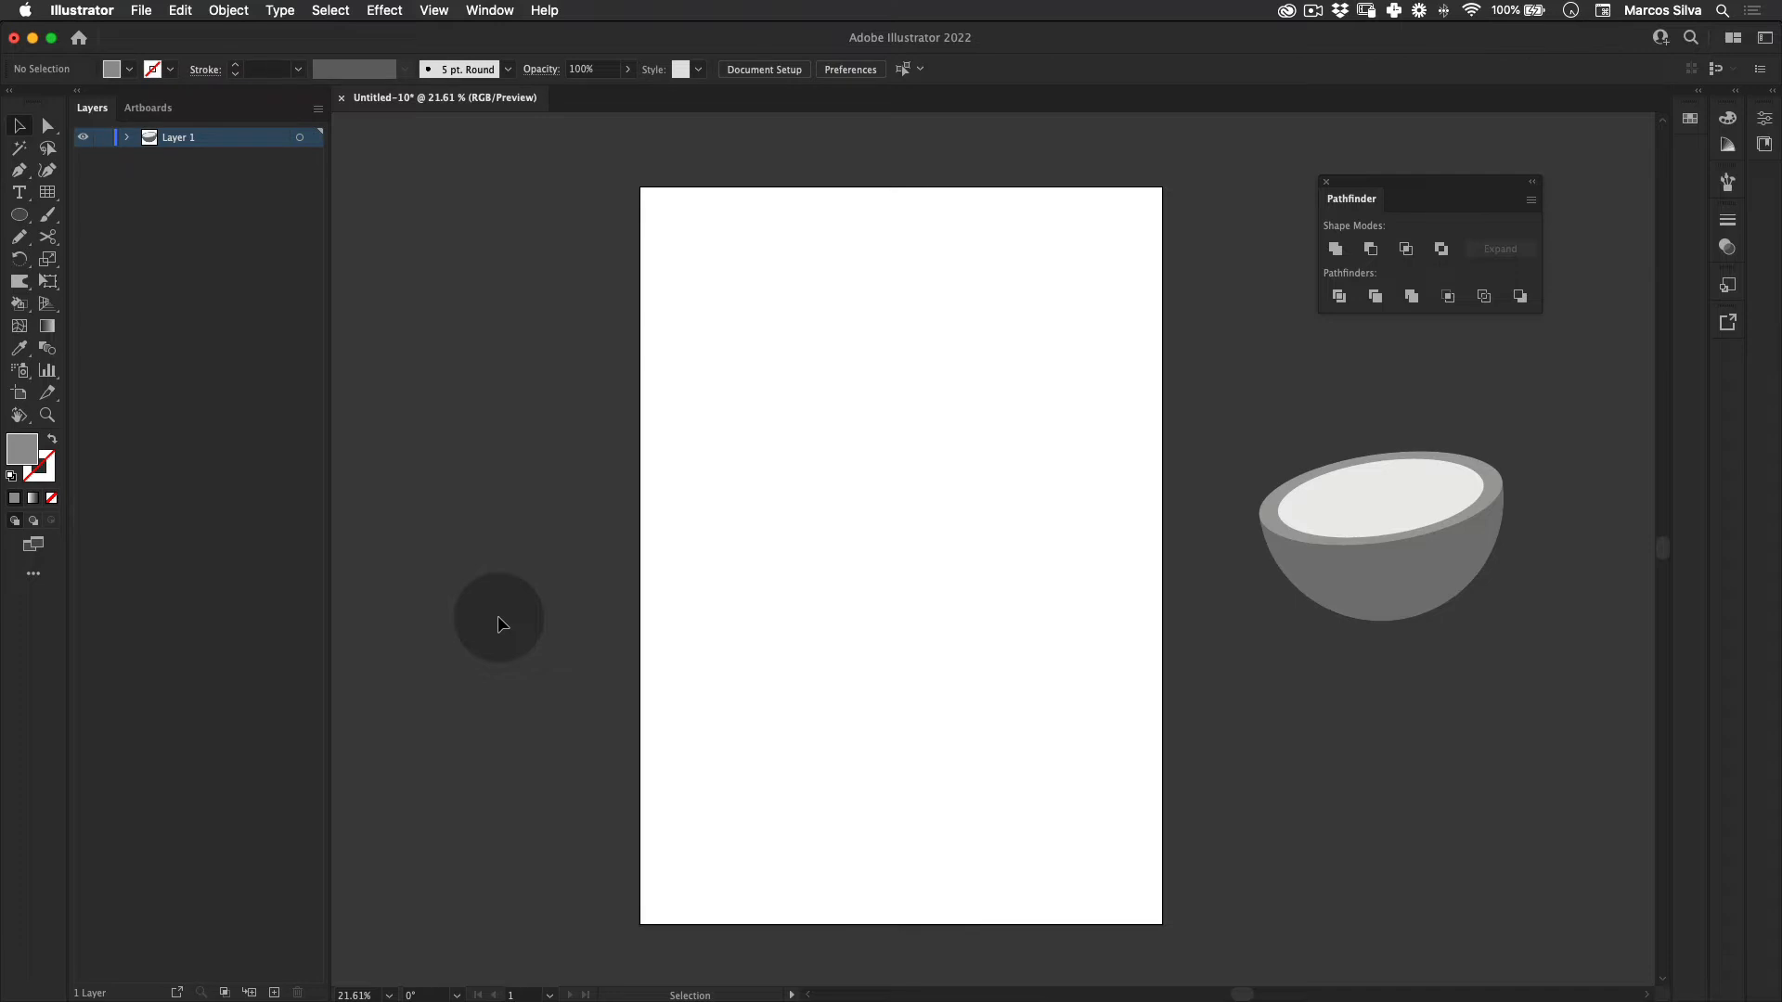
left_click_drag(1539, 449, 942, 756)
Step: Draw a circle about 416 px wide, fill it with 1e1e1e and place it just above the bowl's left side
left_click_drag(19, 214, 103, 260)
left_click_drag(867, 499, 931, 464)
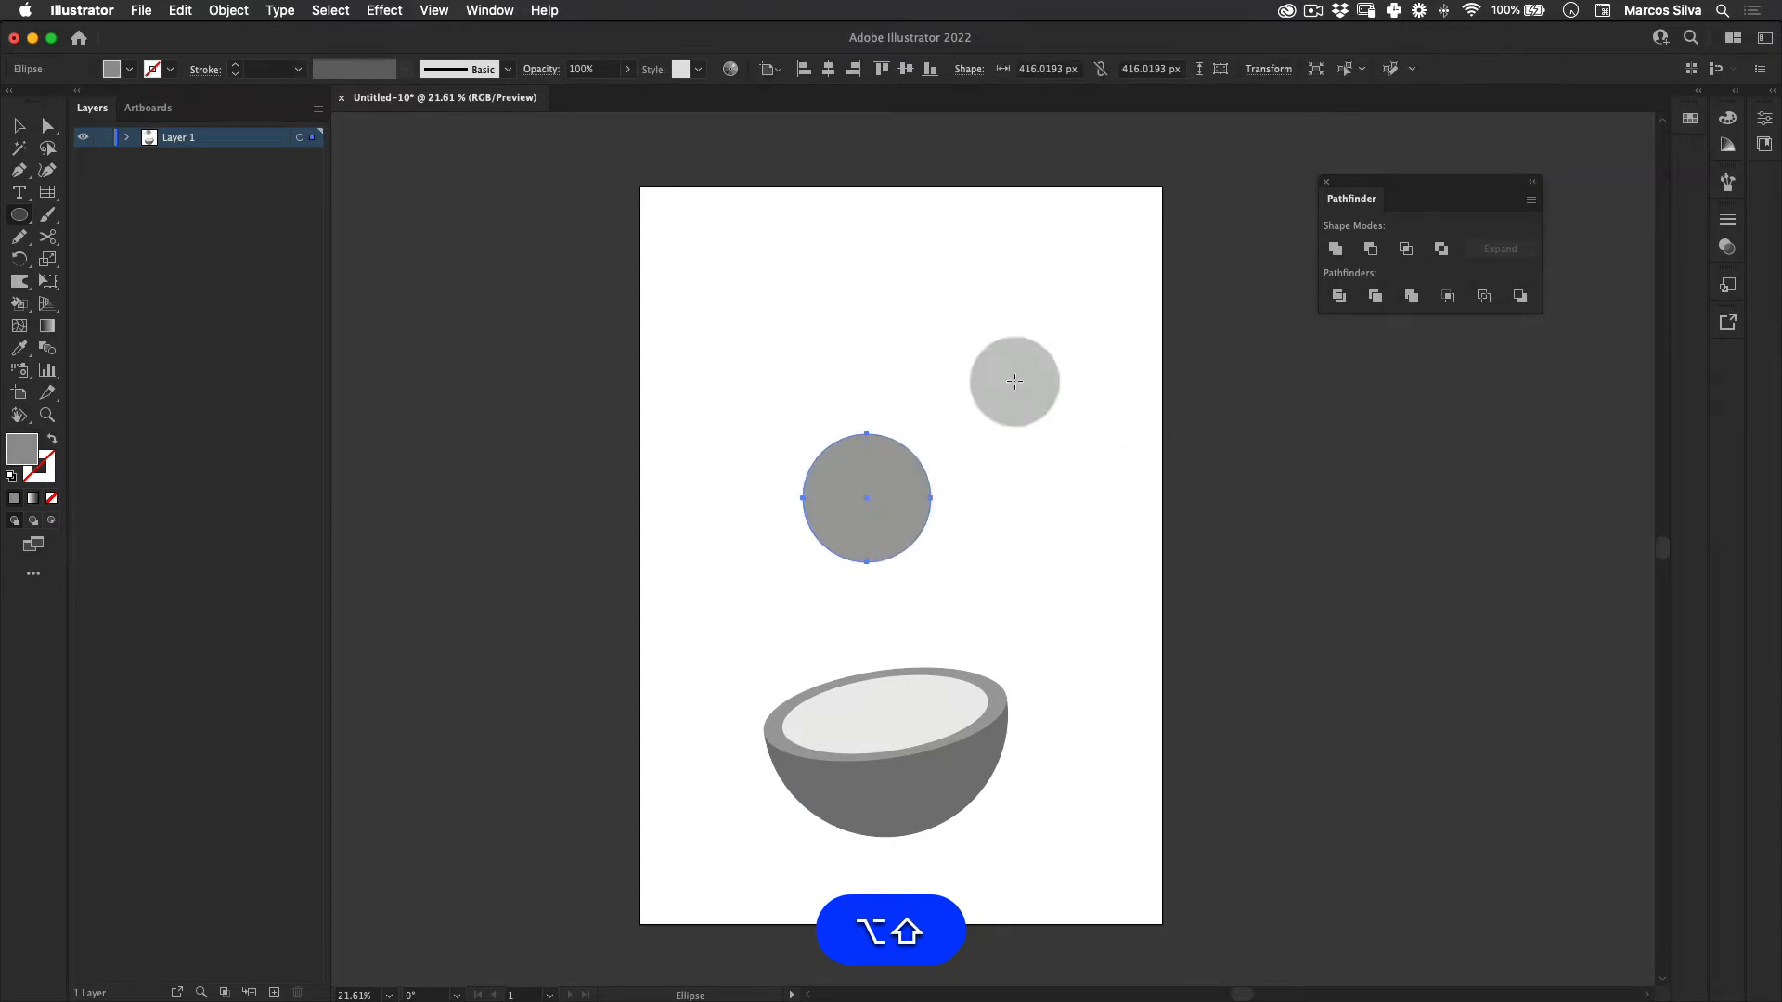
double_click(21, 449)
type("1e1e1e")
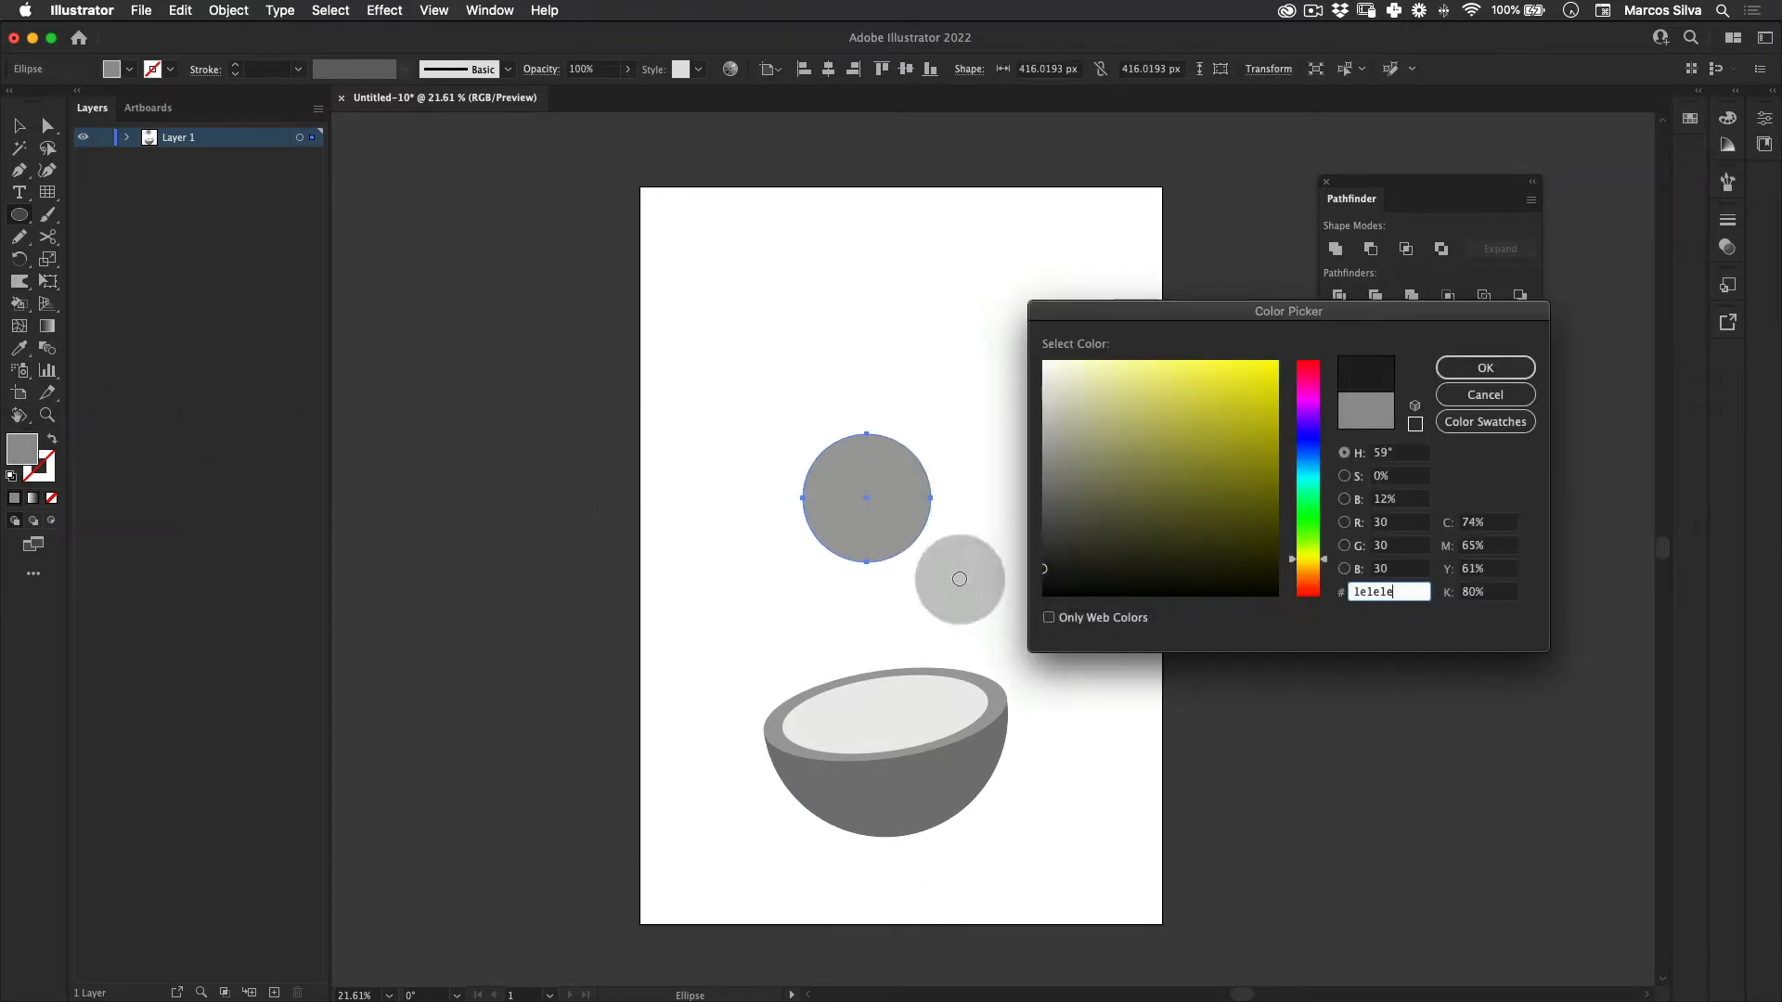
left_click(1485, 368)
key("v")
left_click_drag(789, 505, 691, 633)
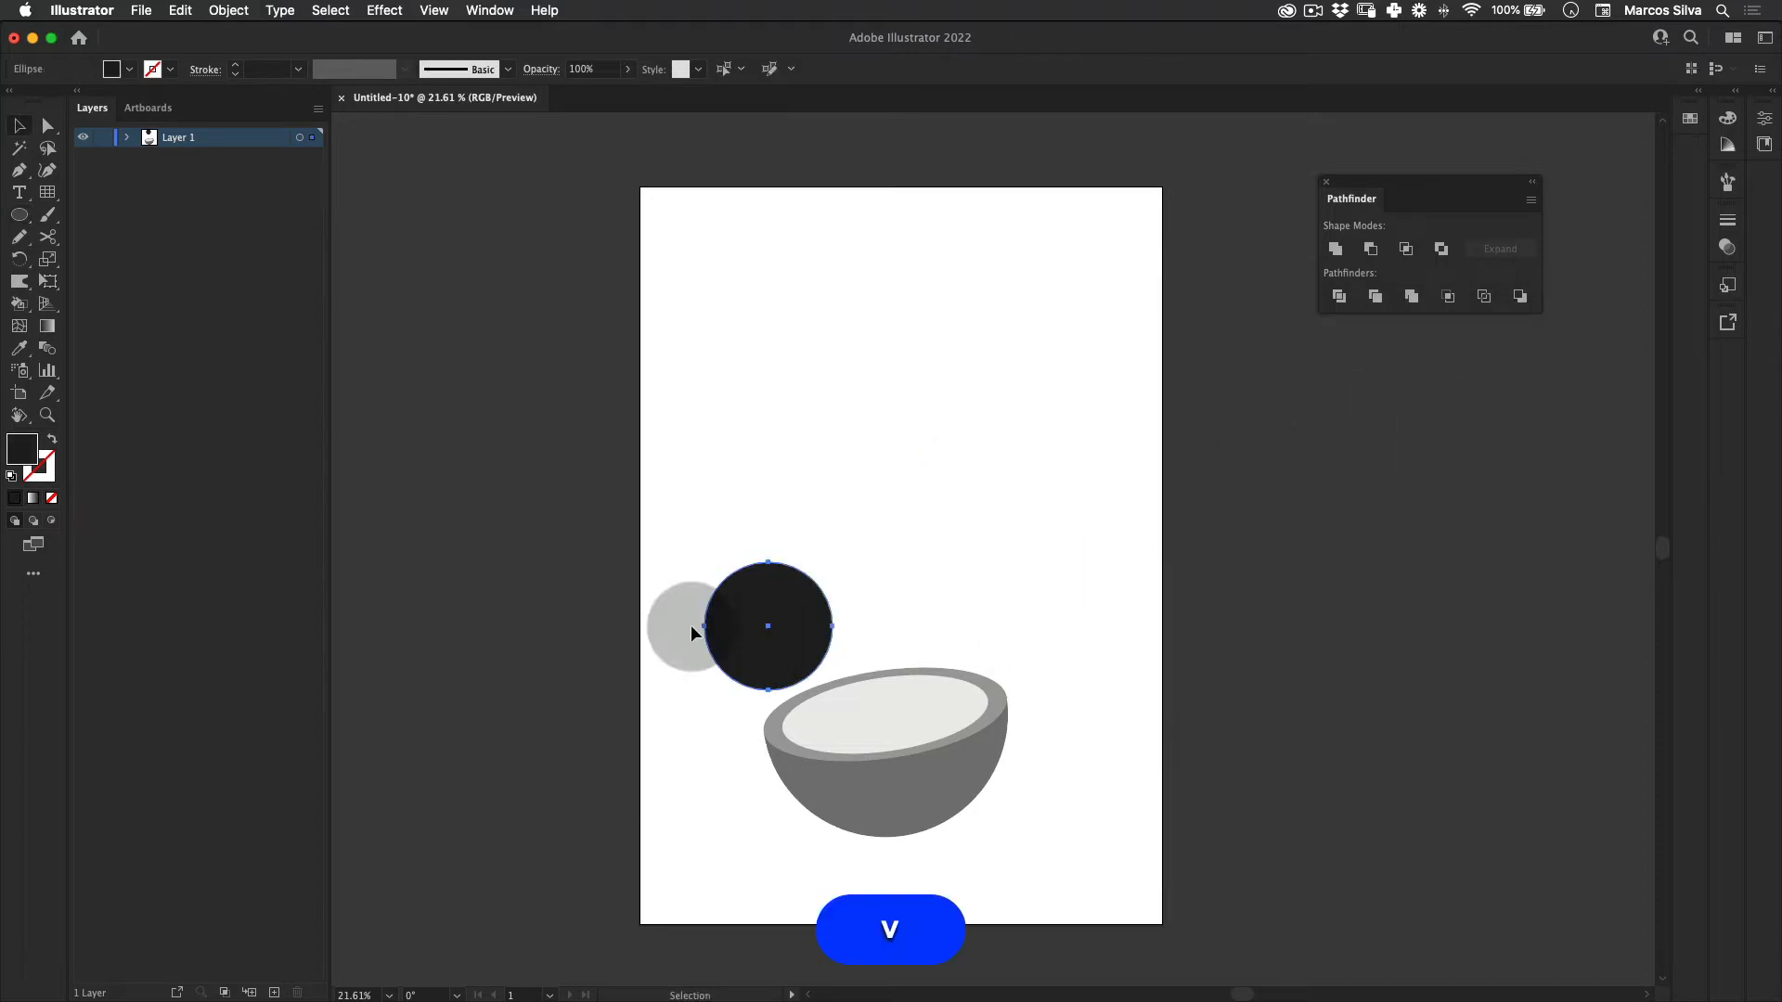
Step: Set the Rectangular Grid tool to 10 horizontal and 10 vertical dividers with the outside rectangle as frame
left_click(49, 193)
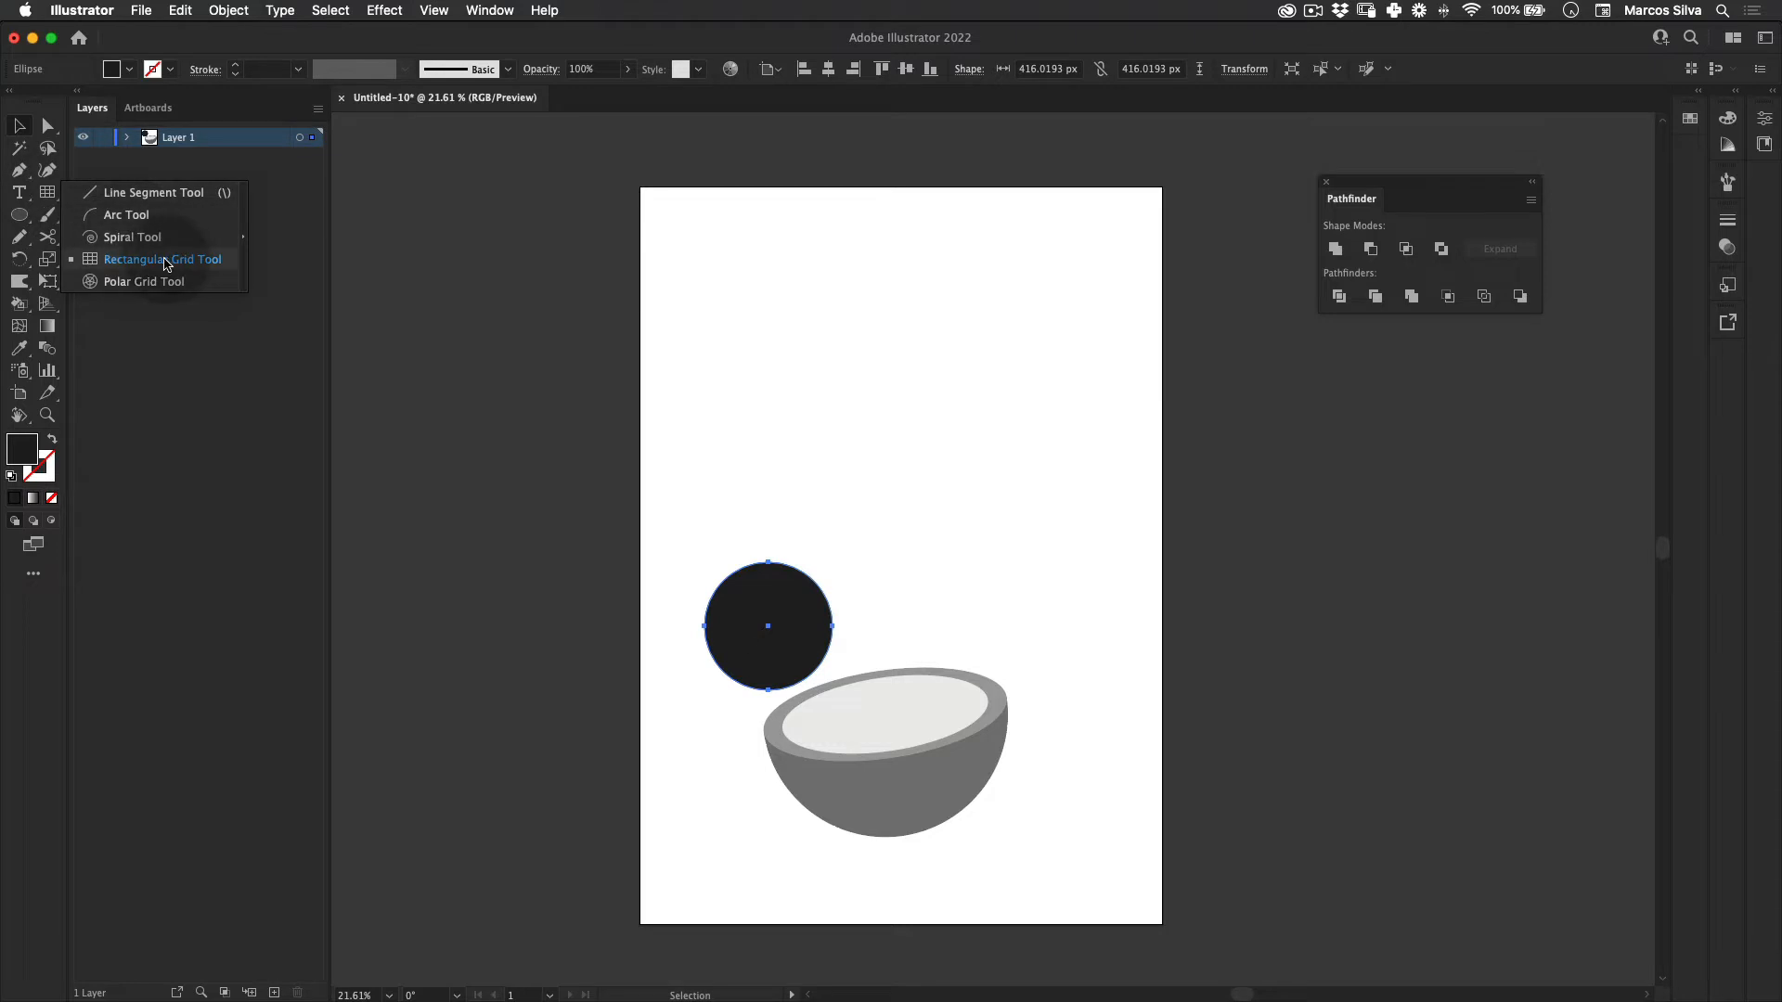
double_click(49, 193)
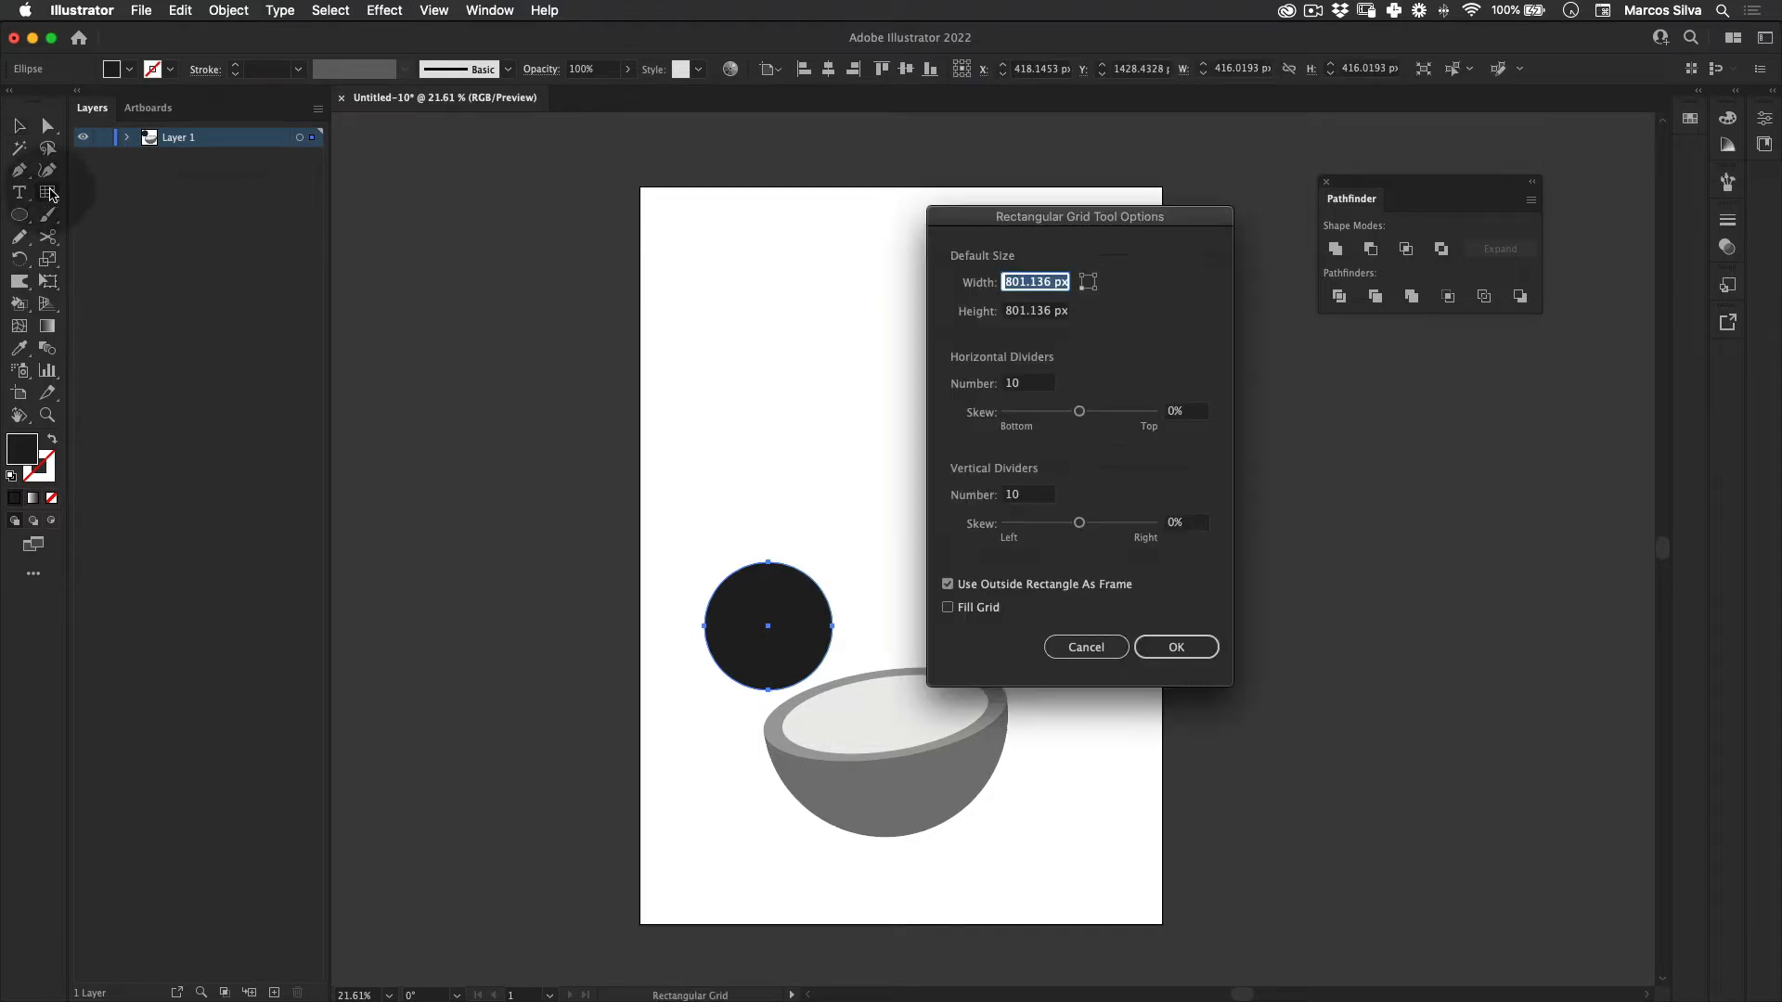
left_click_drag(1070, 217, 1098, 204)
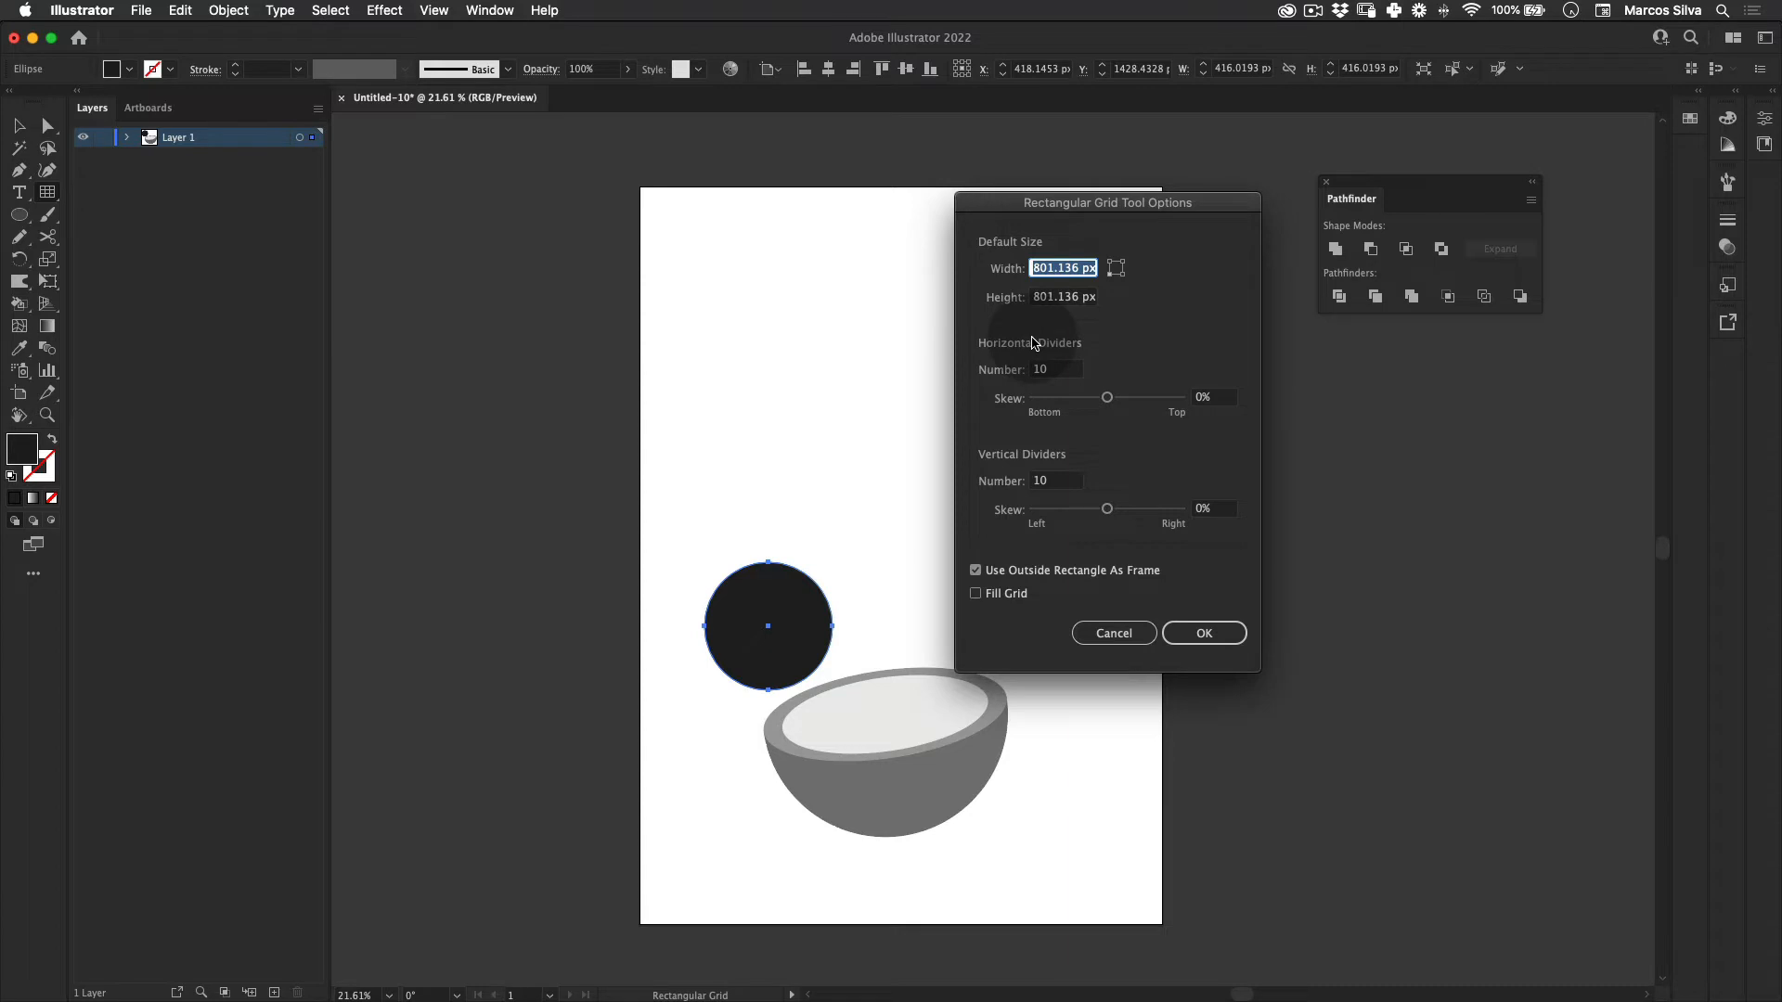
key("Tab")
key("Tab")
key("Tab")
key("Tab")
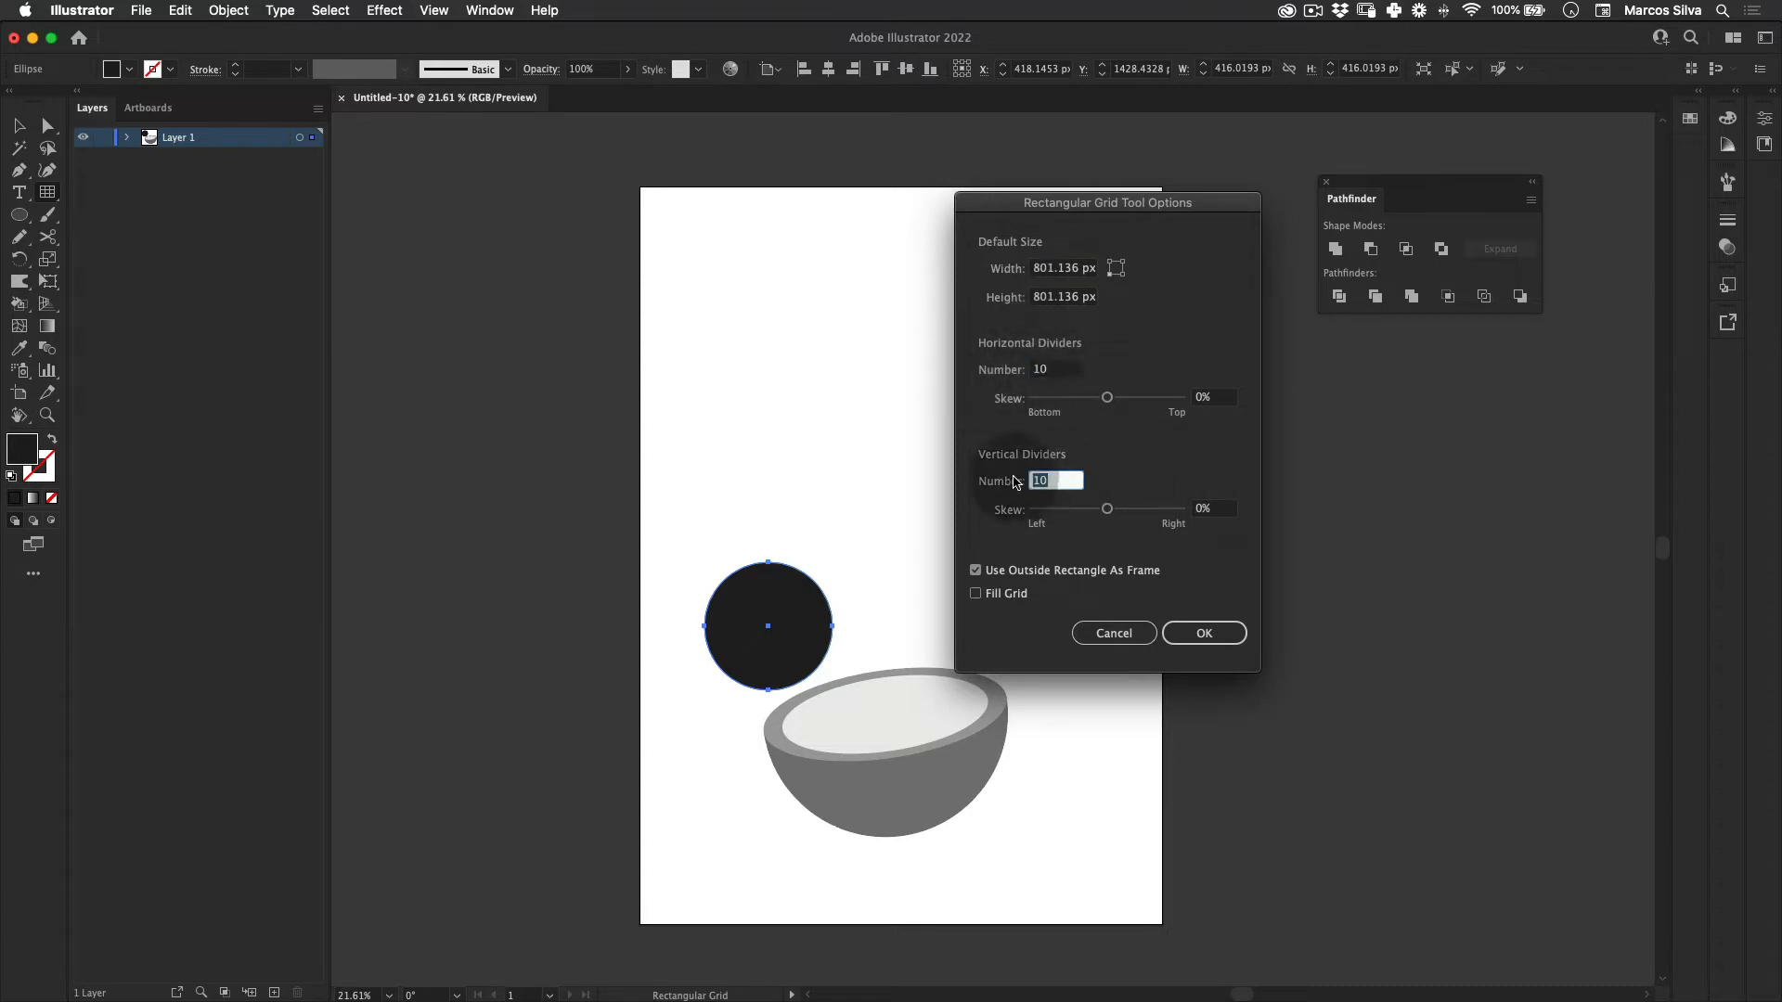
left_click(1058, 371)
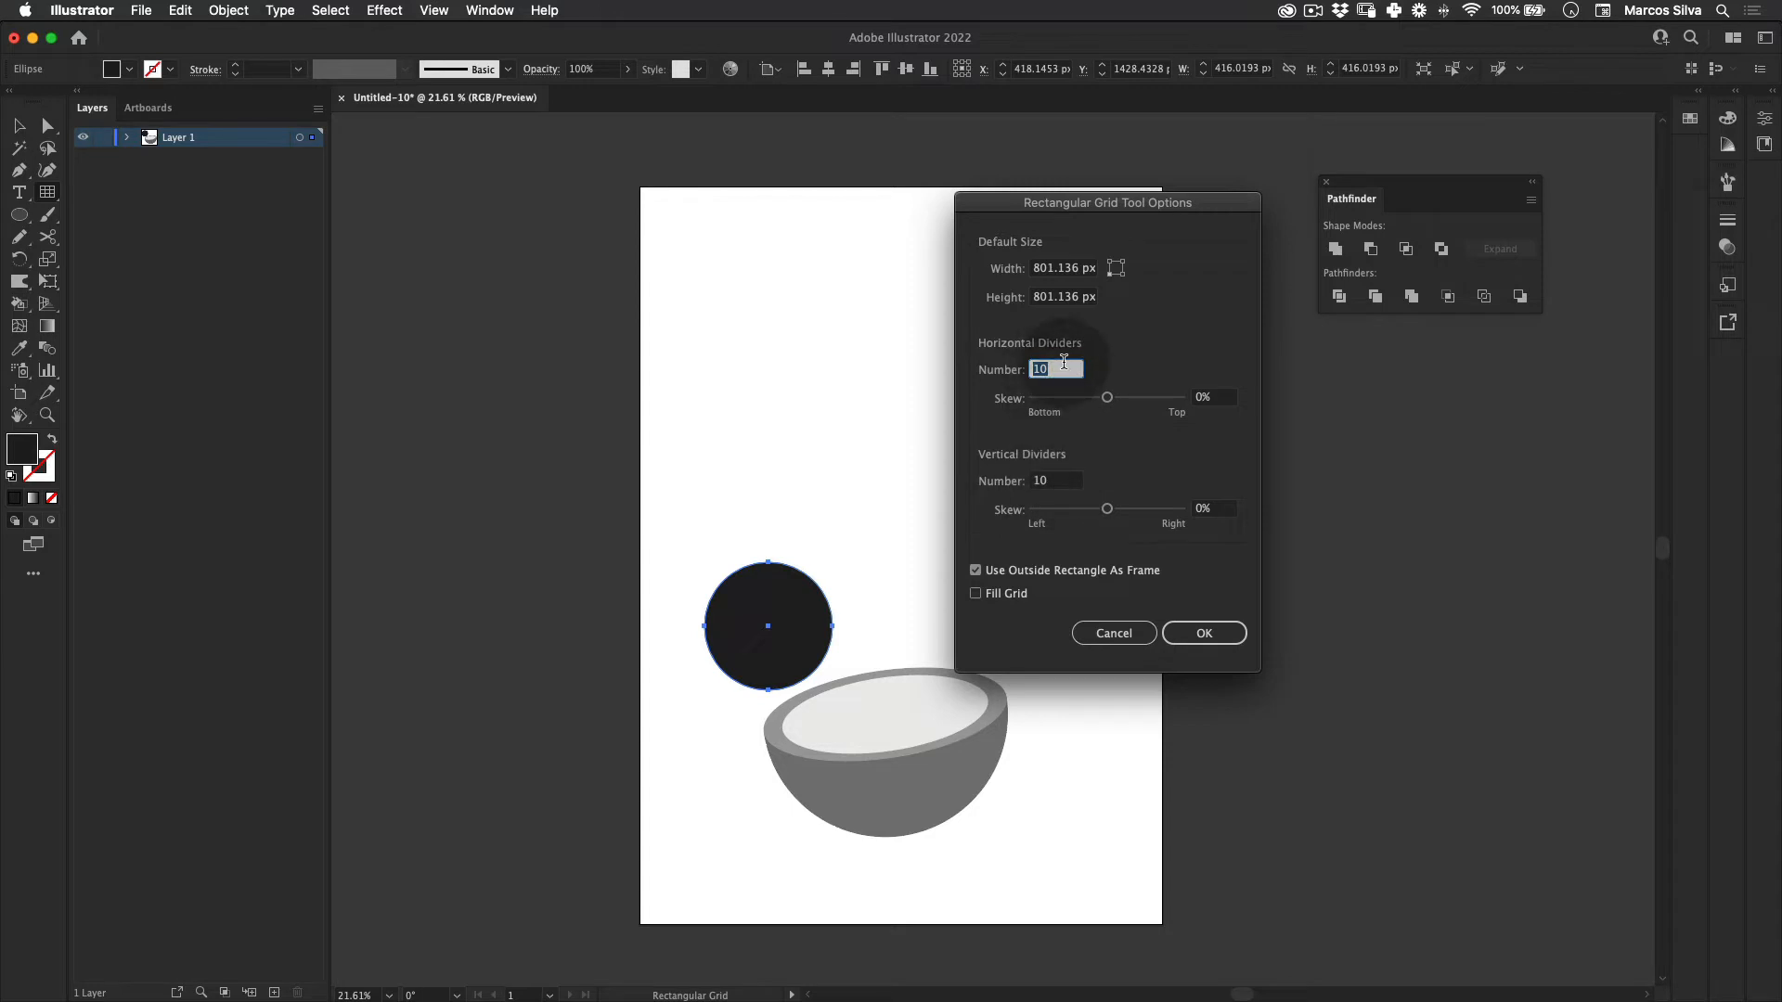
left_click(1220, 633)
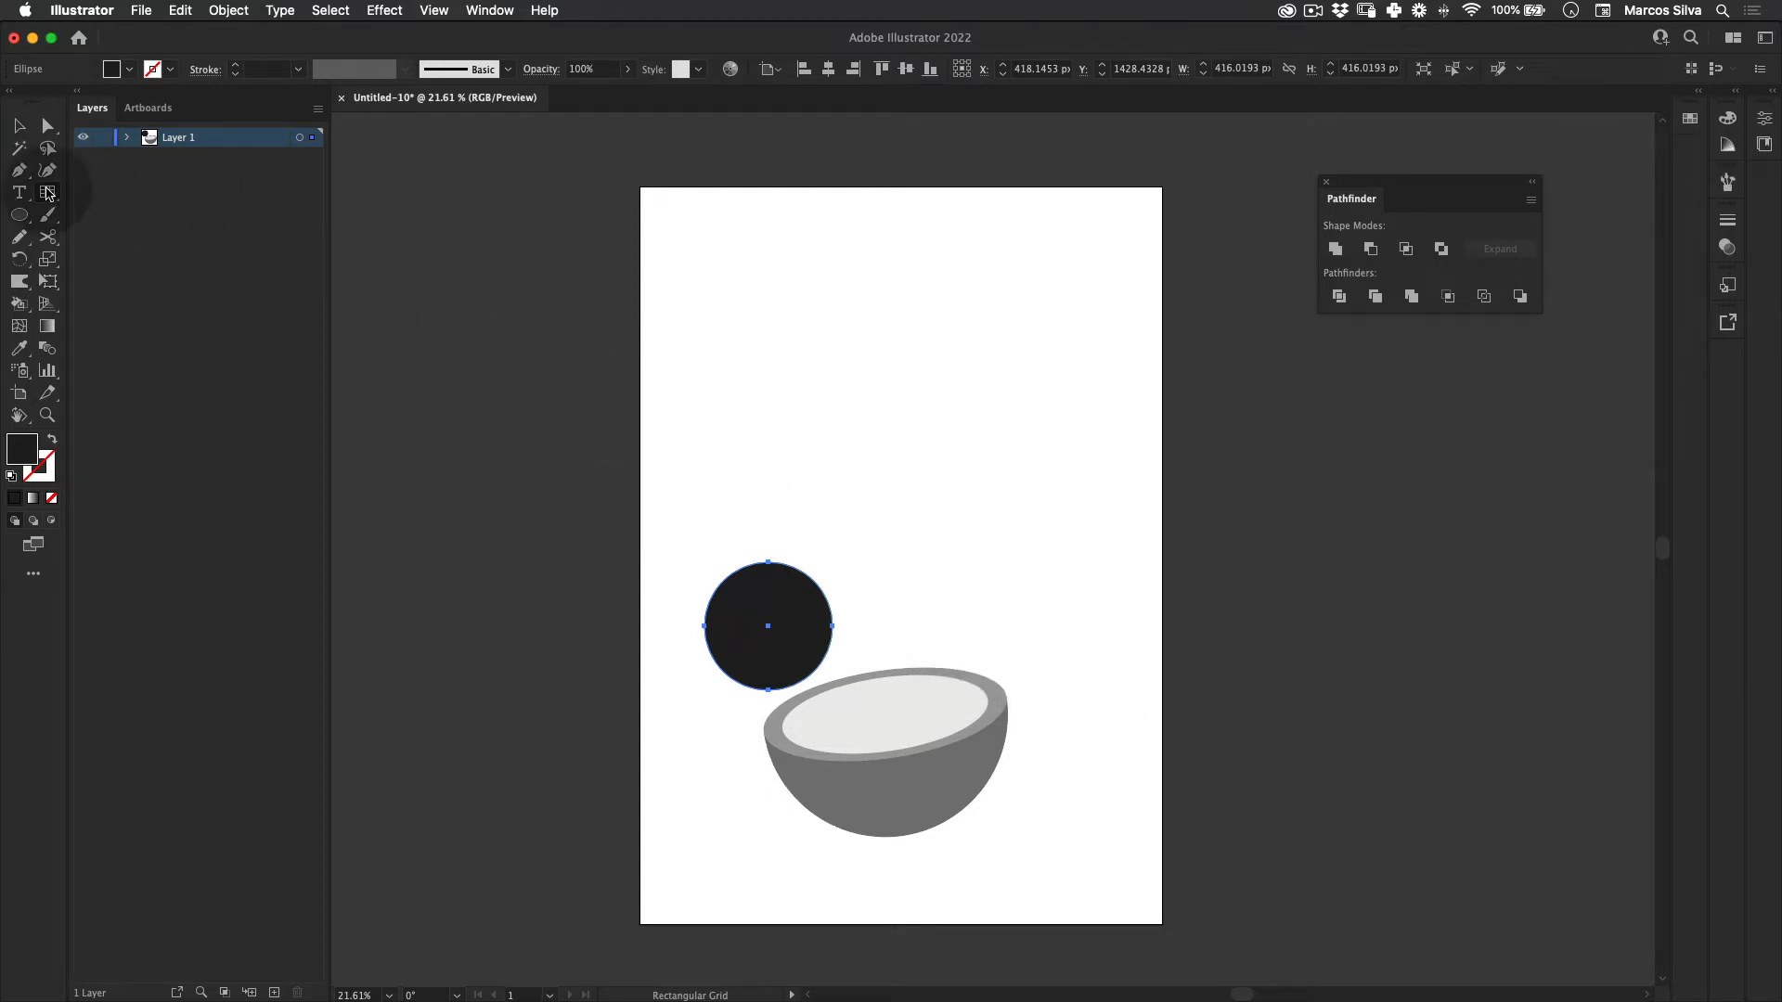
Step: Draw a square grid about 915 px wide on the upper part of the artboard with a 5 pt stroke
key("alt")
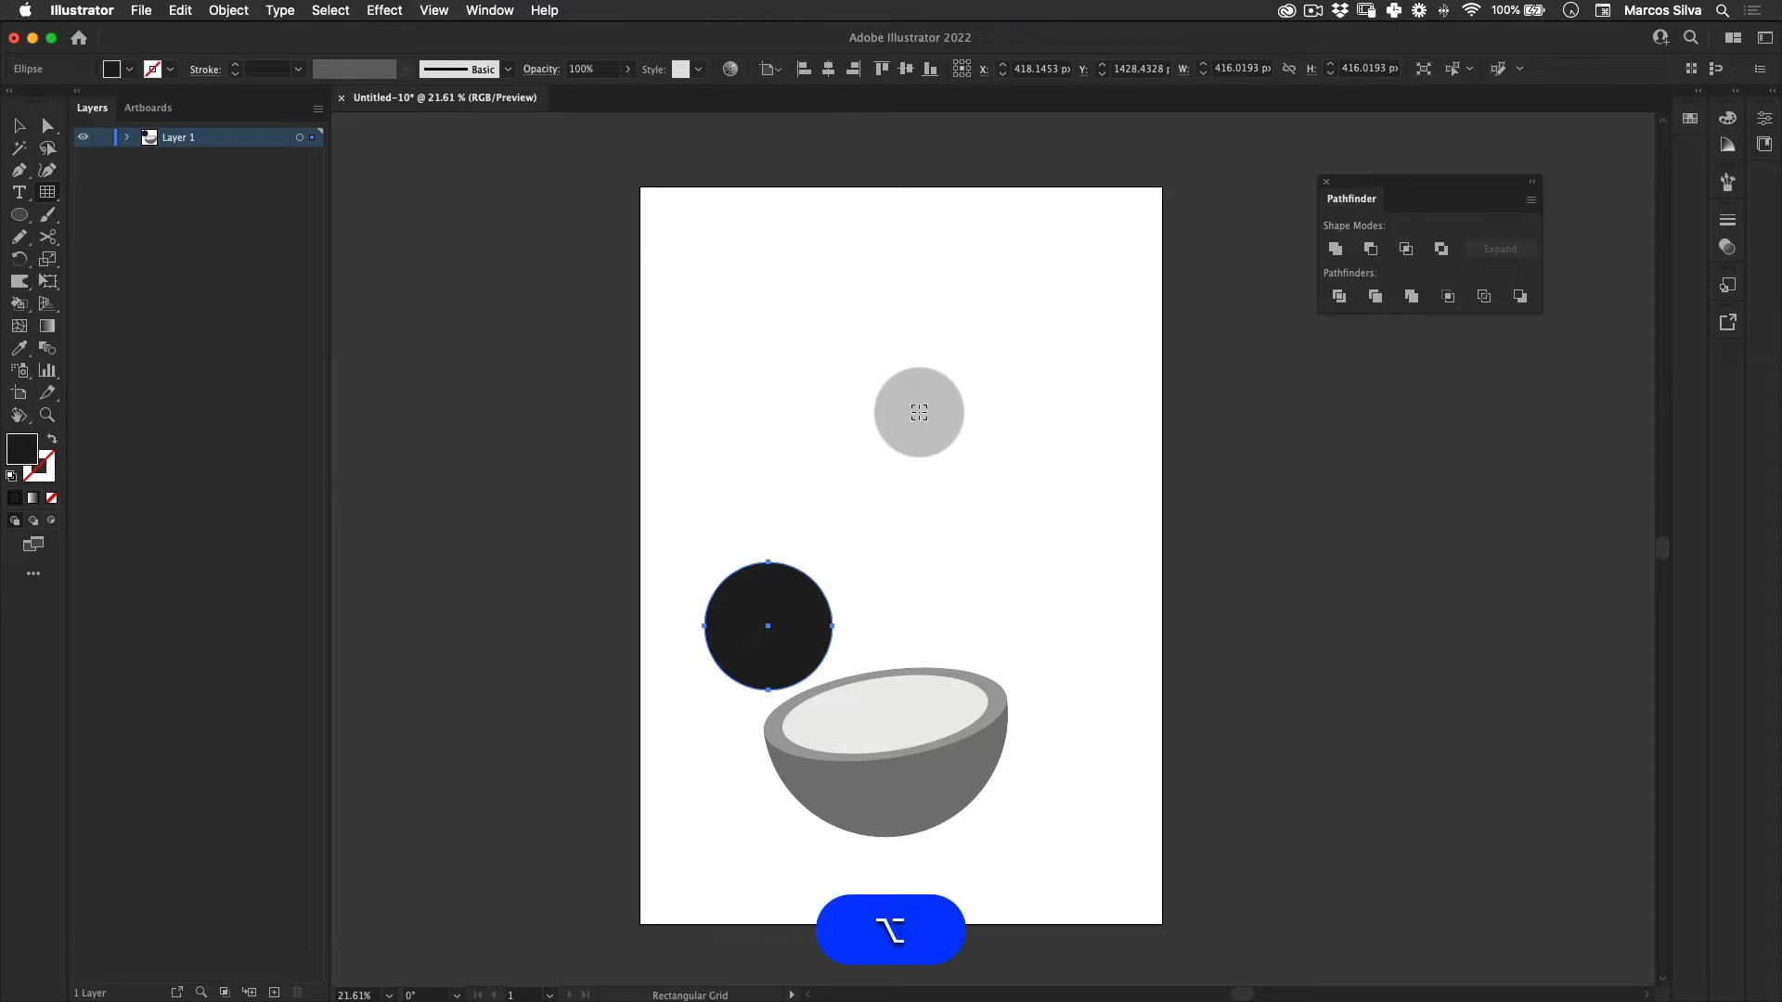
left_click_drag(903, 437, 1038, 399)
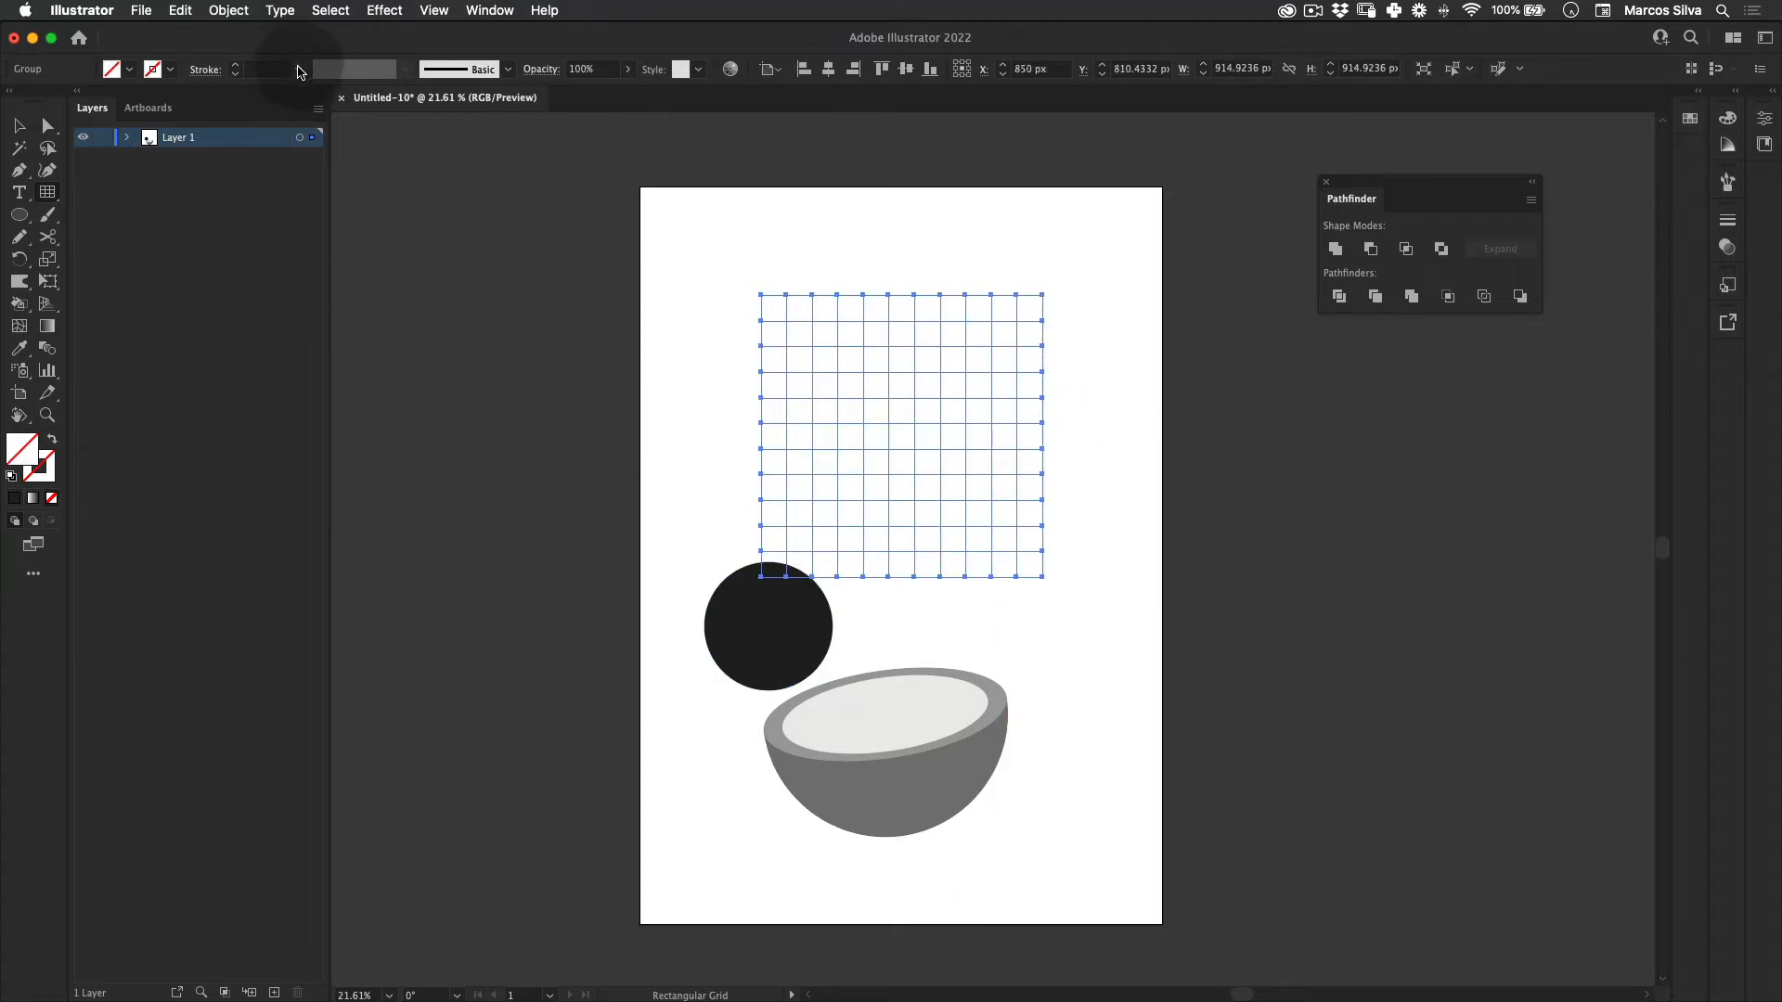
left_click(298, 68)
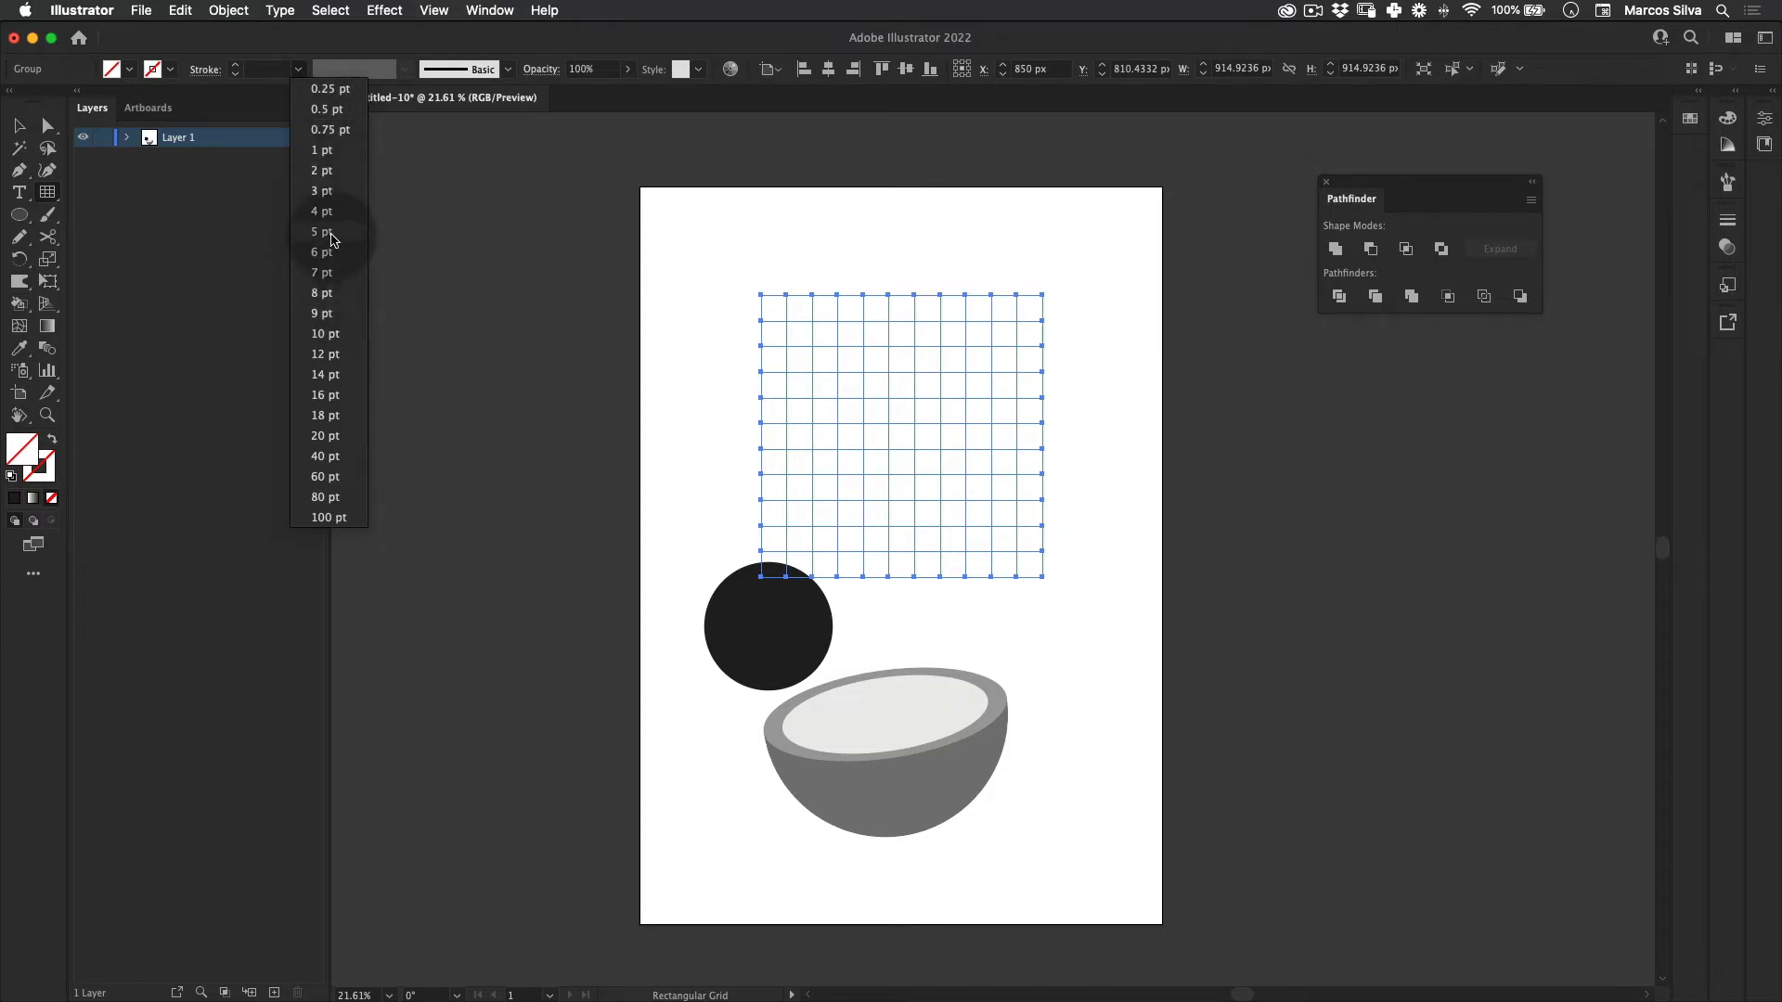
left_click(336, 232)
key("v")
key("super+shift+a")
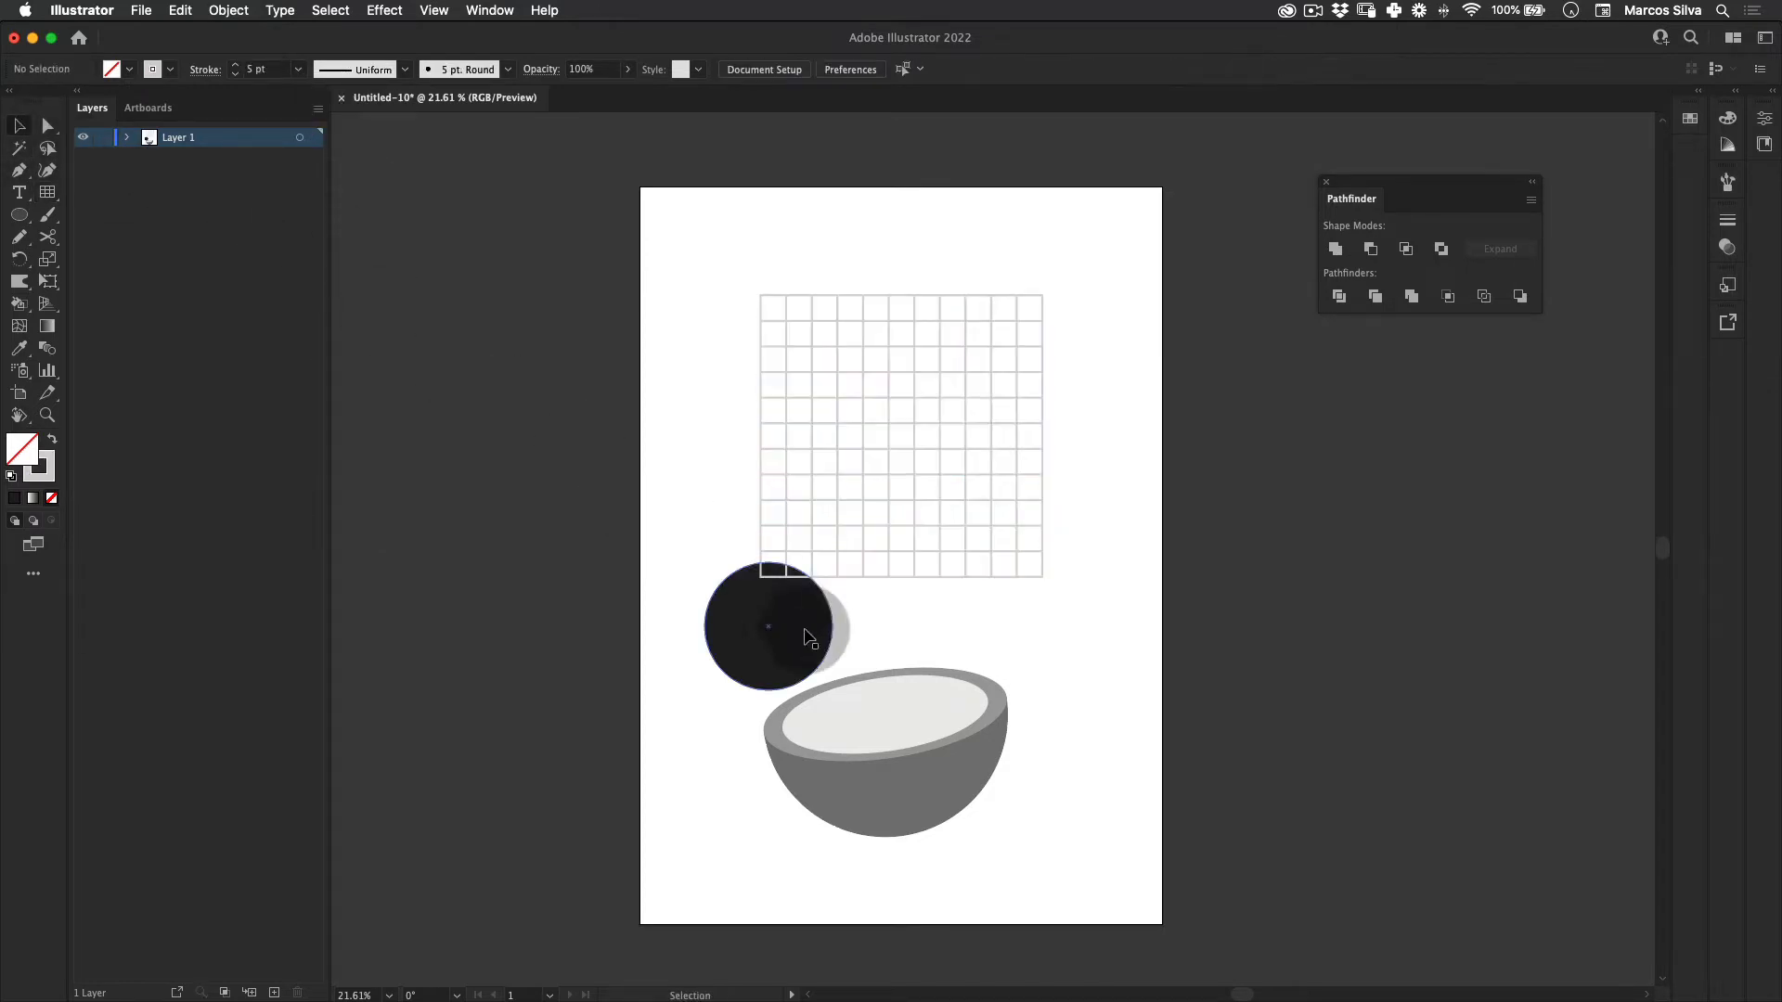
Step: Give the grid a 2 pt stroke in colour 050505 and shift it slightly up and to the right
left_click_drag(1094, 221, 1011, 445)
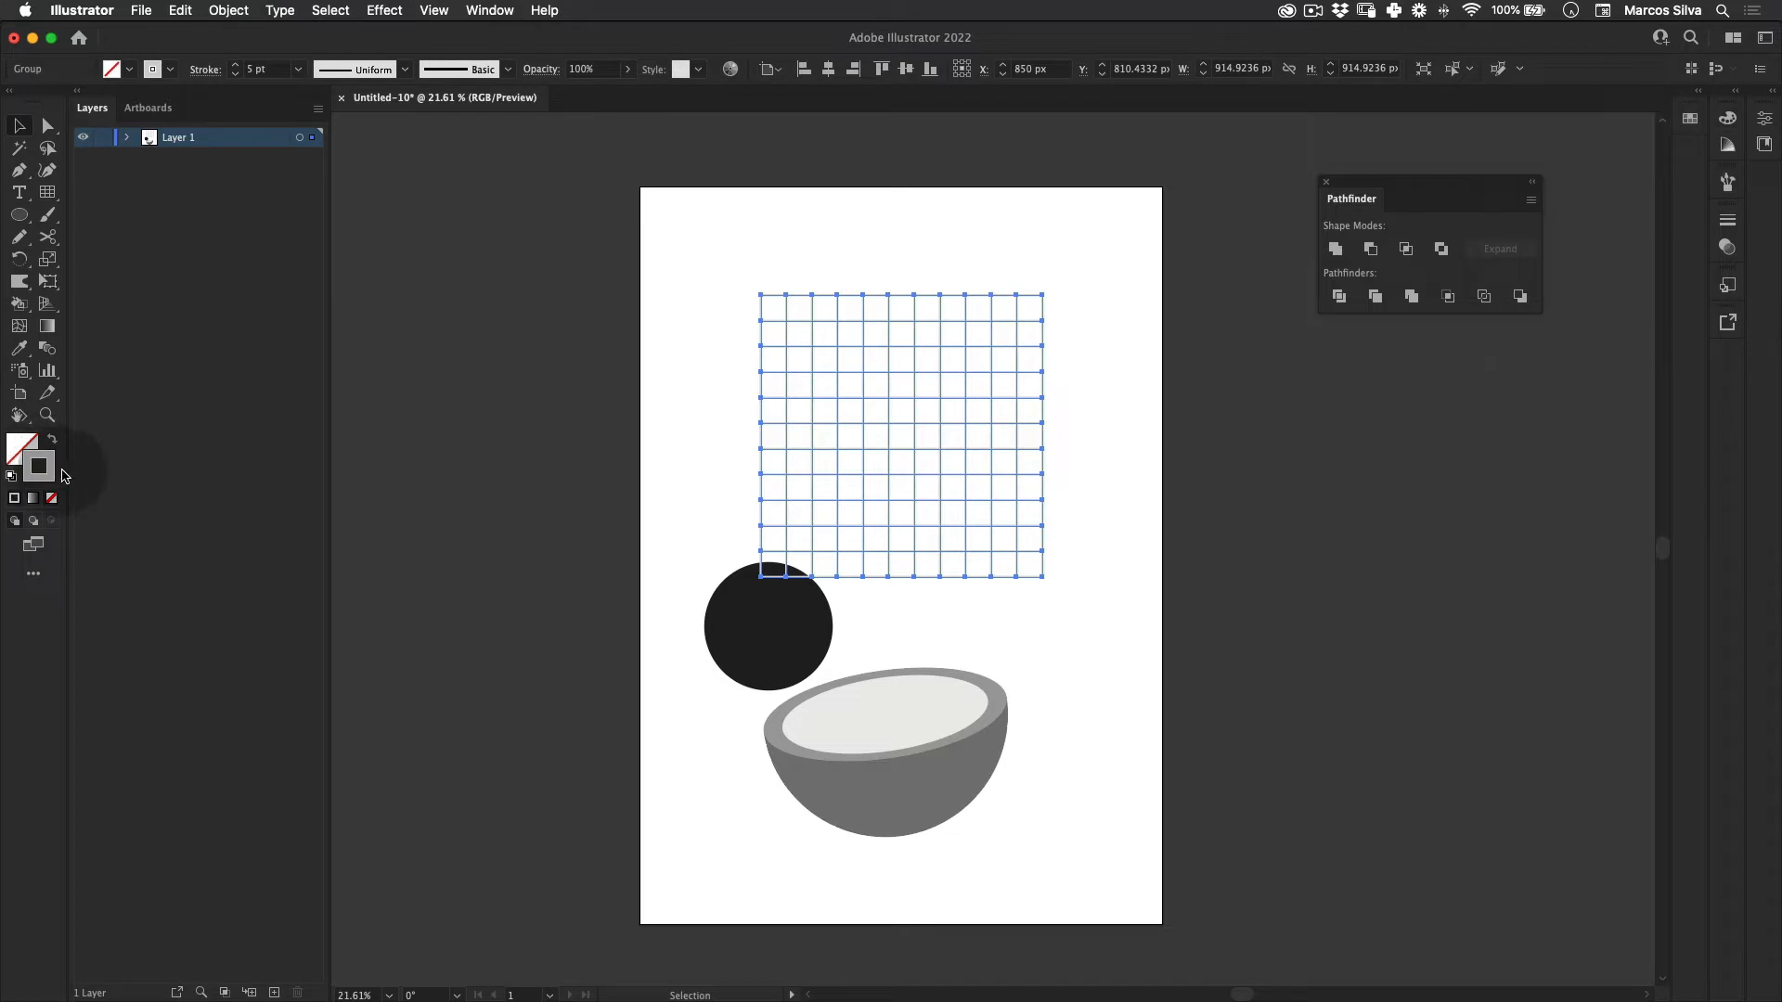
double_click(42, 468)
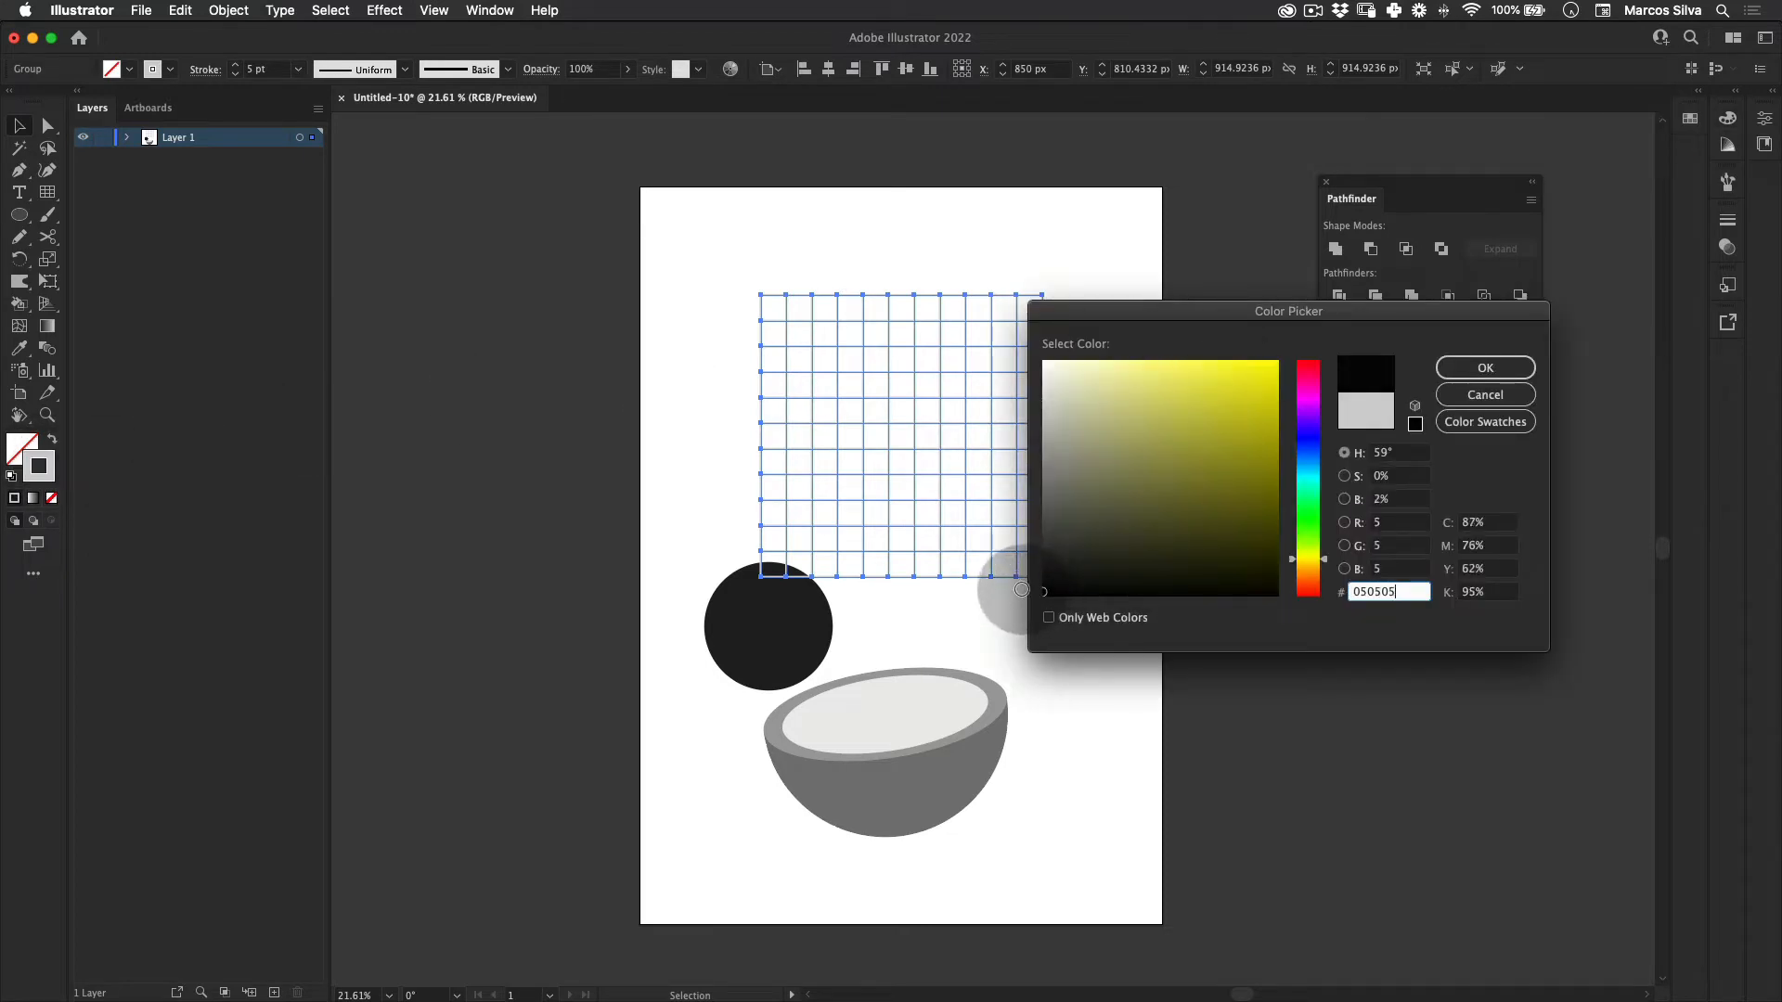
left_click(1467, 369)
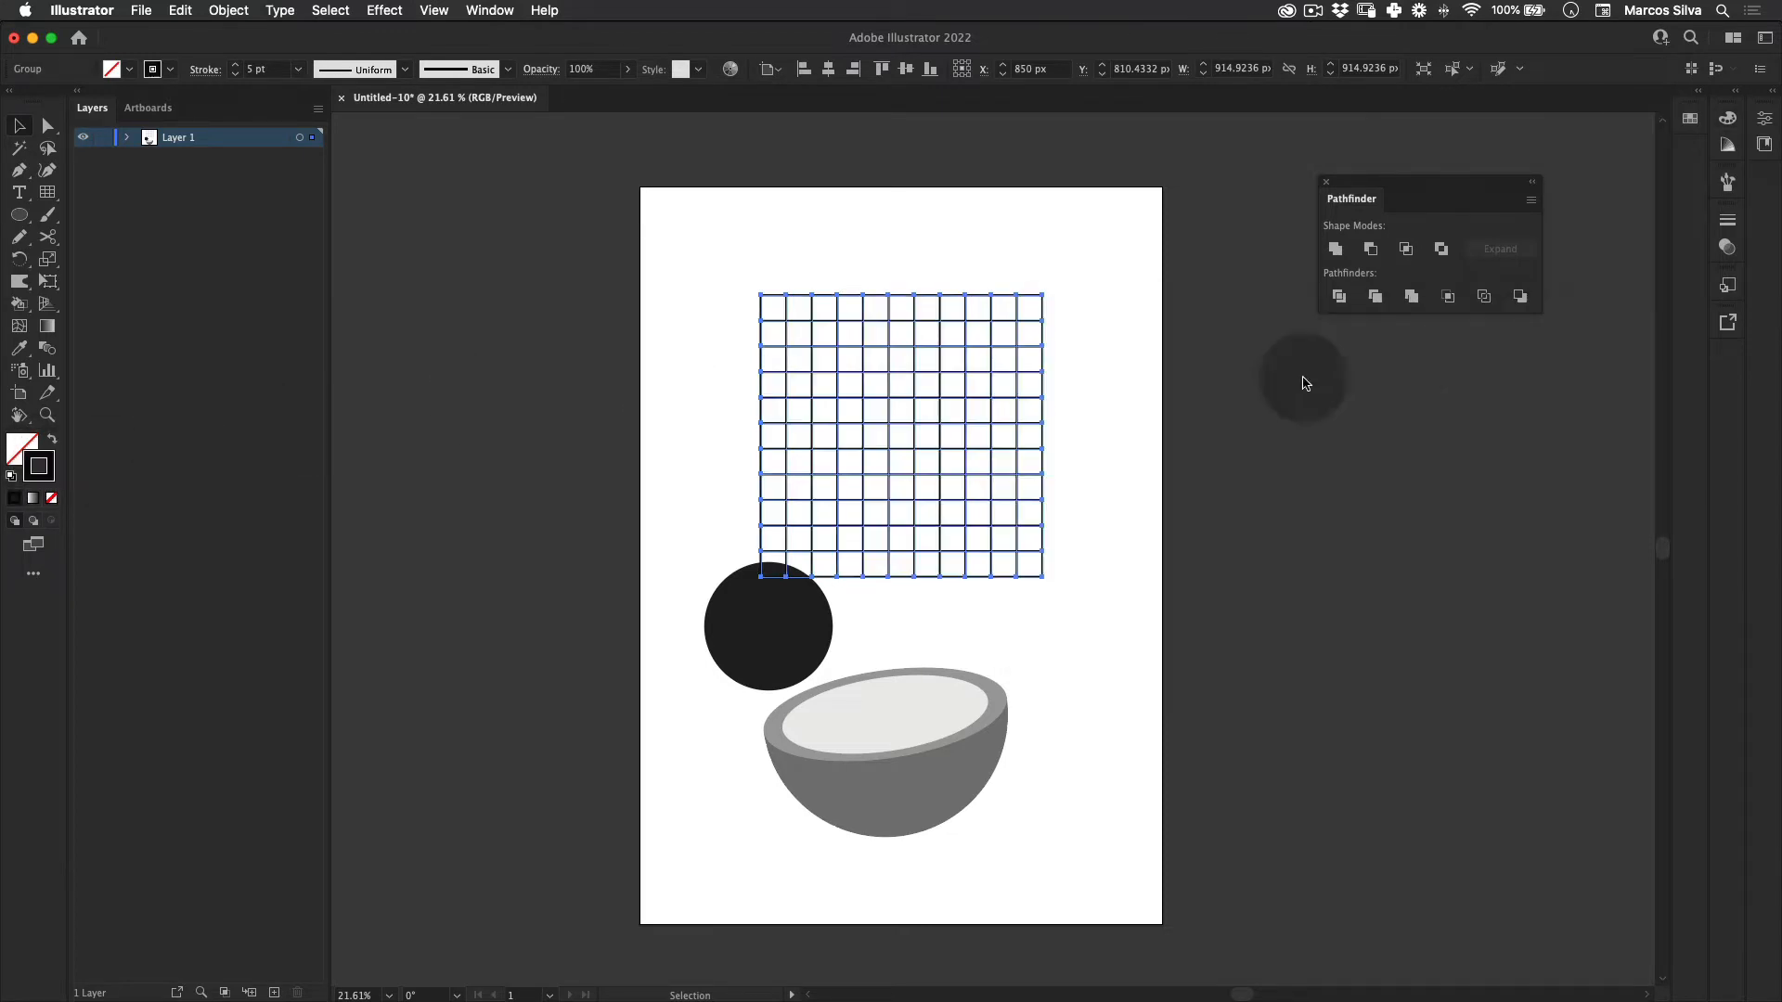
left_click(298, 71)
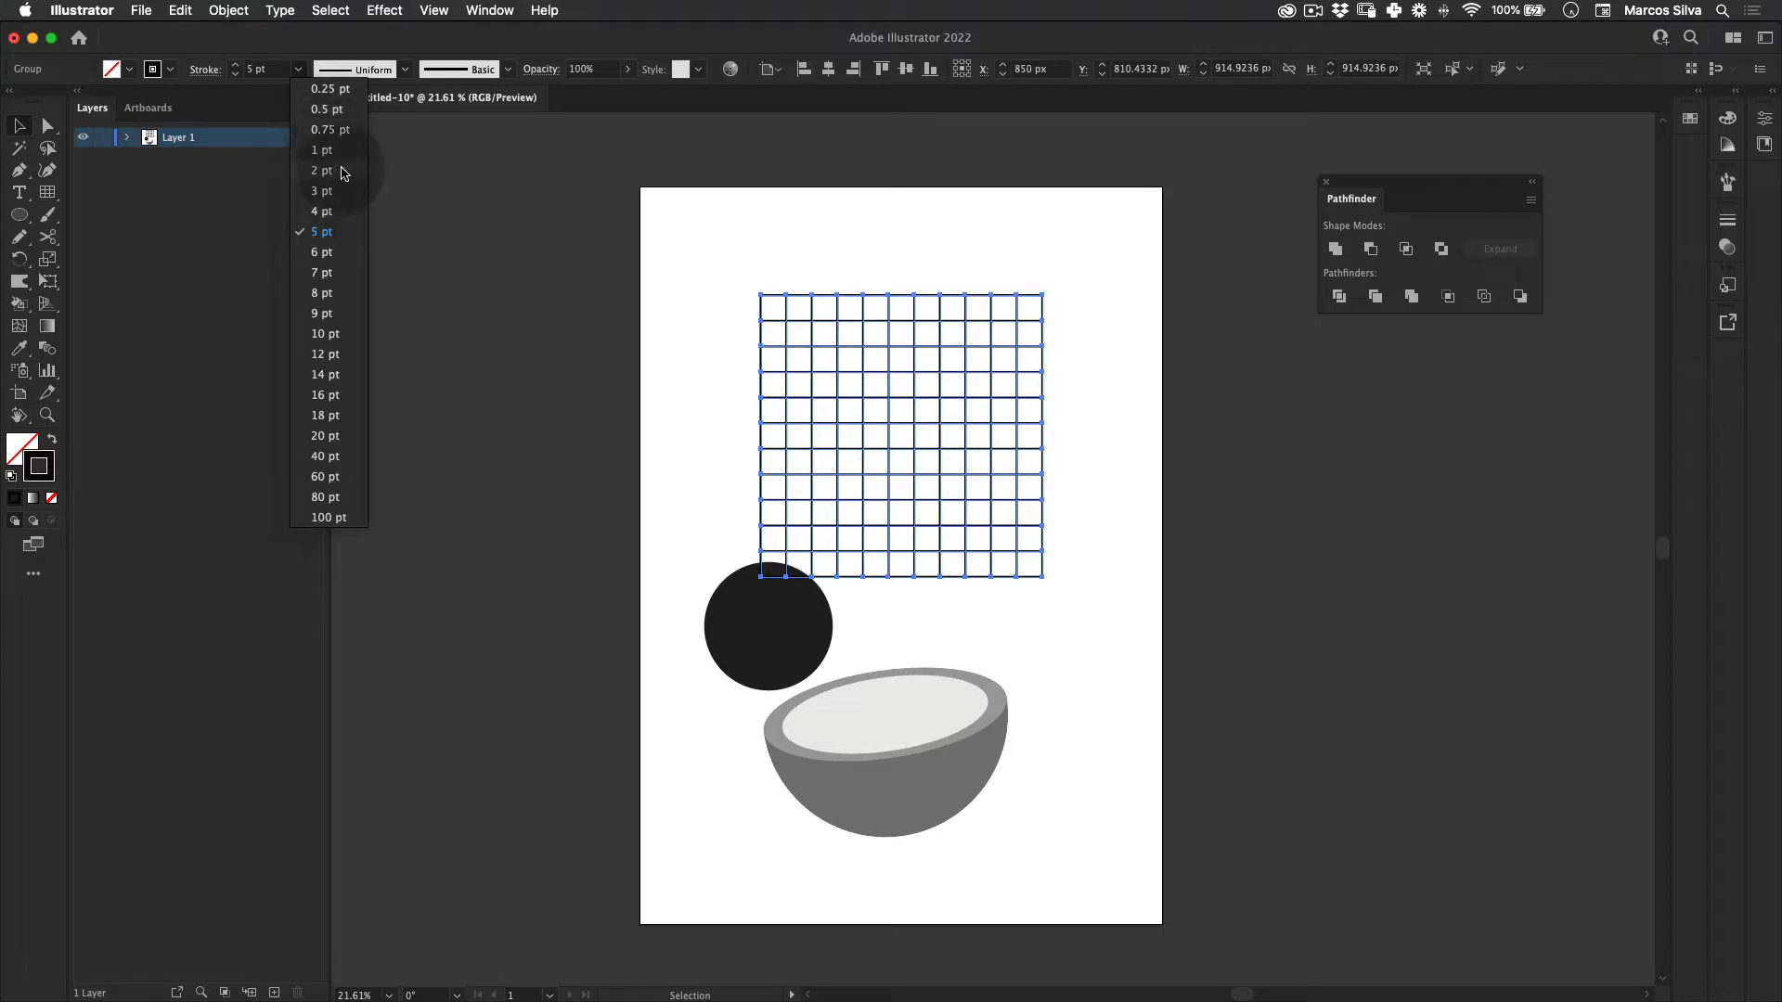
left_click(343, 172)
key("v")
left_click(609, 708)
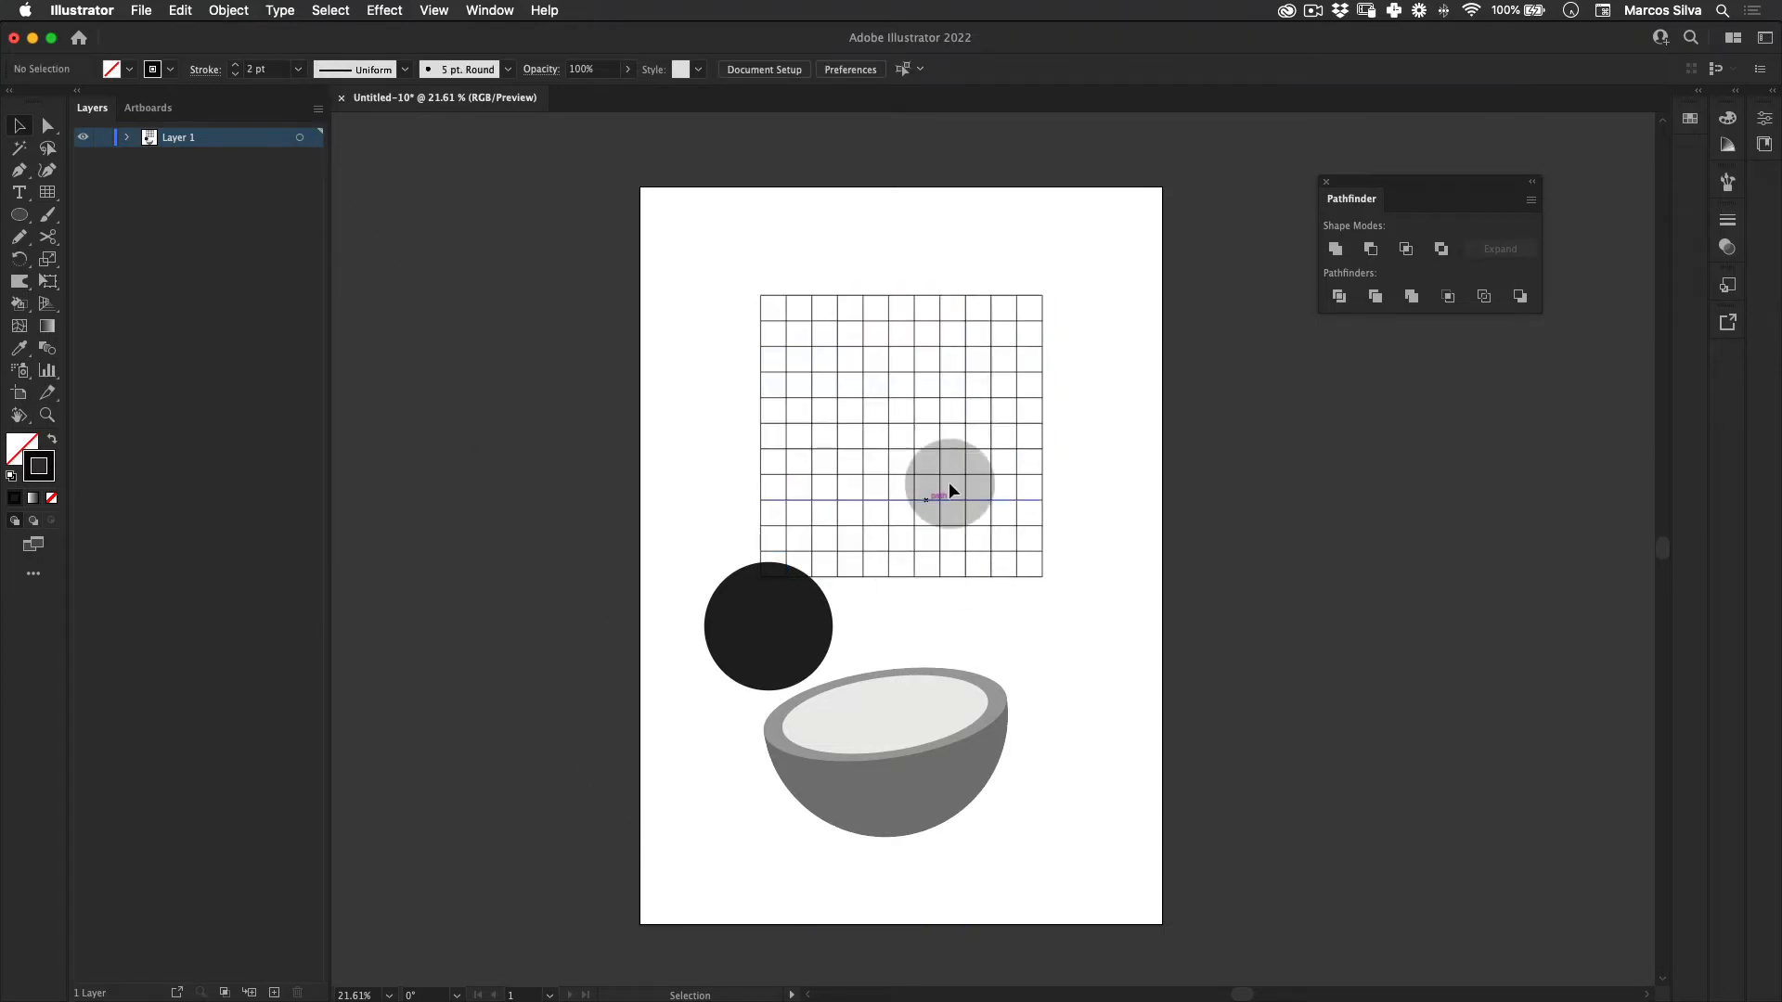
left_click_drag(1022, 415, 1022, 415)
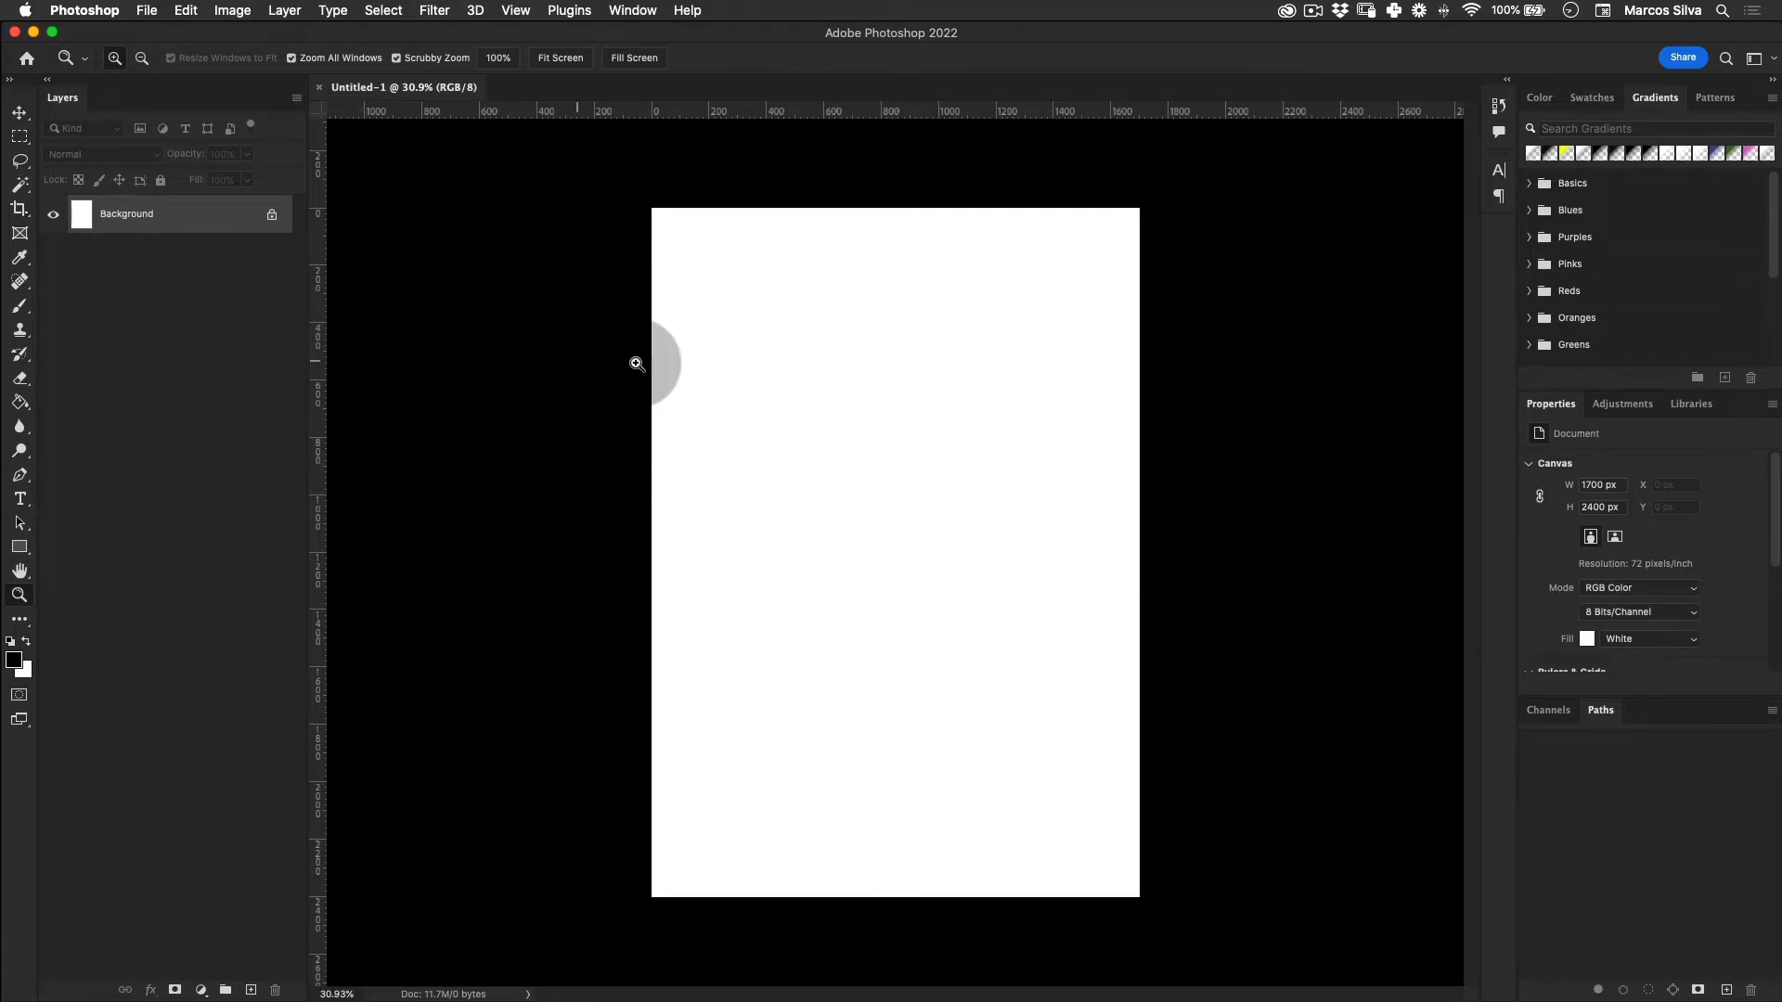
Step: In Photoshop, create a new 1700 x 2400 px RGB document at 72 pixels/inch with a white background
left_click(148, 9)
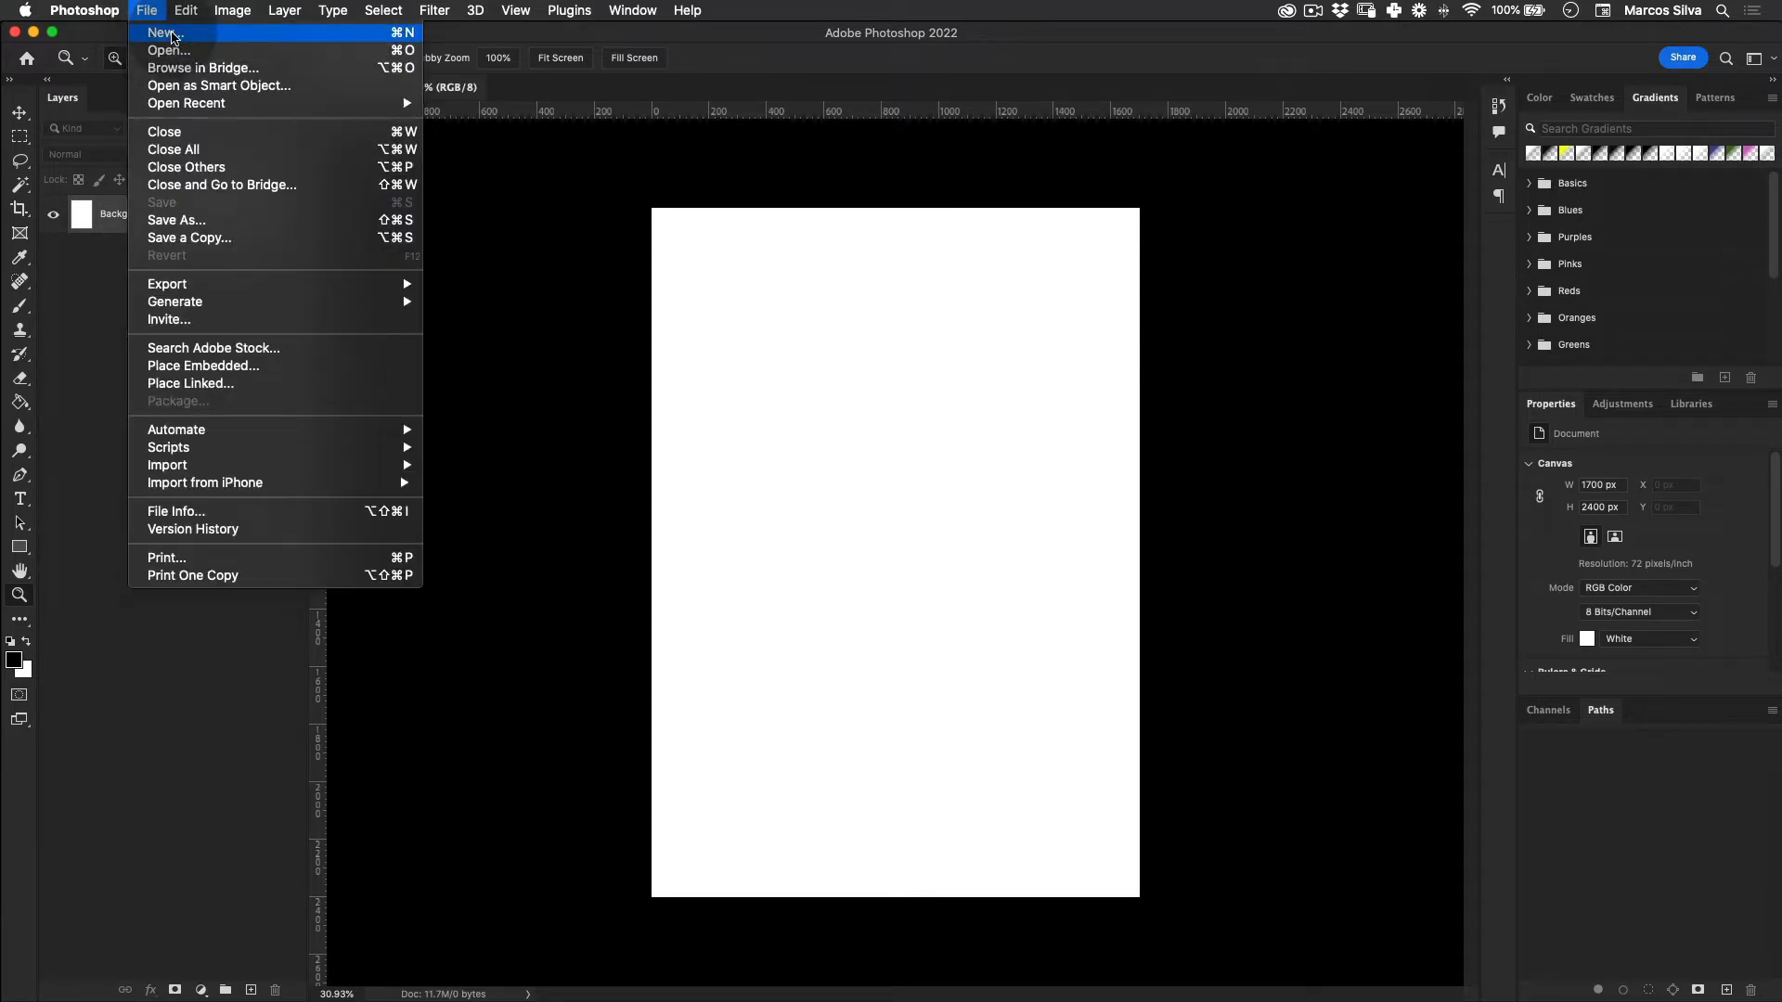
left_click(172, 35)
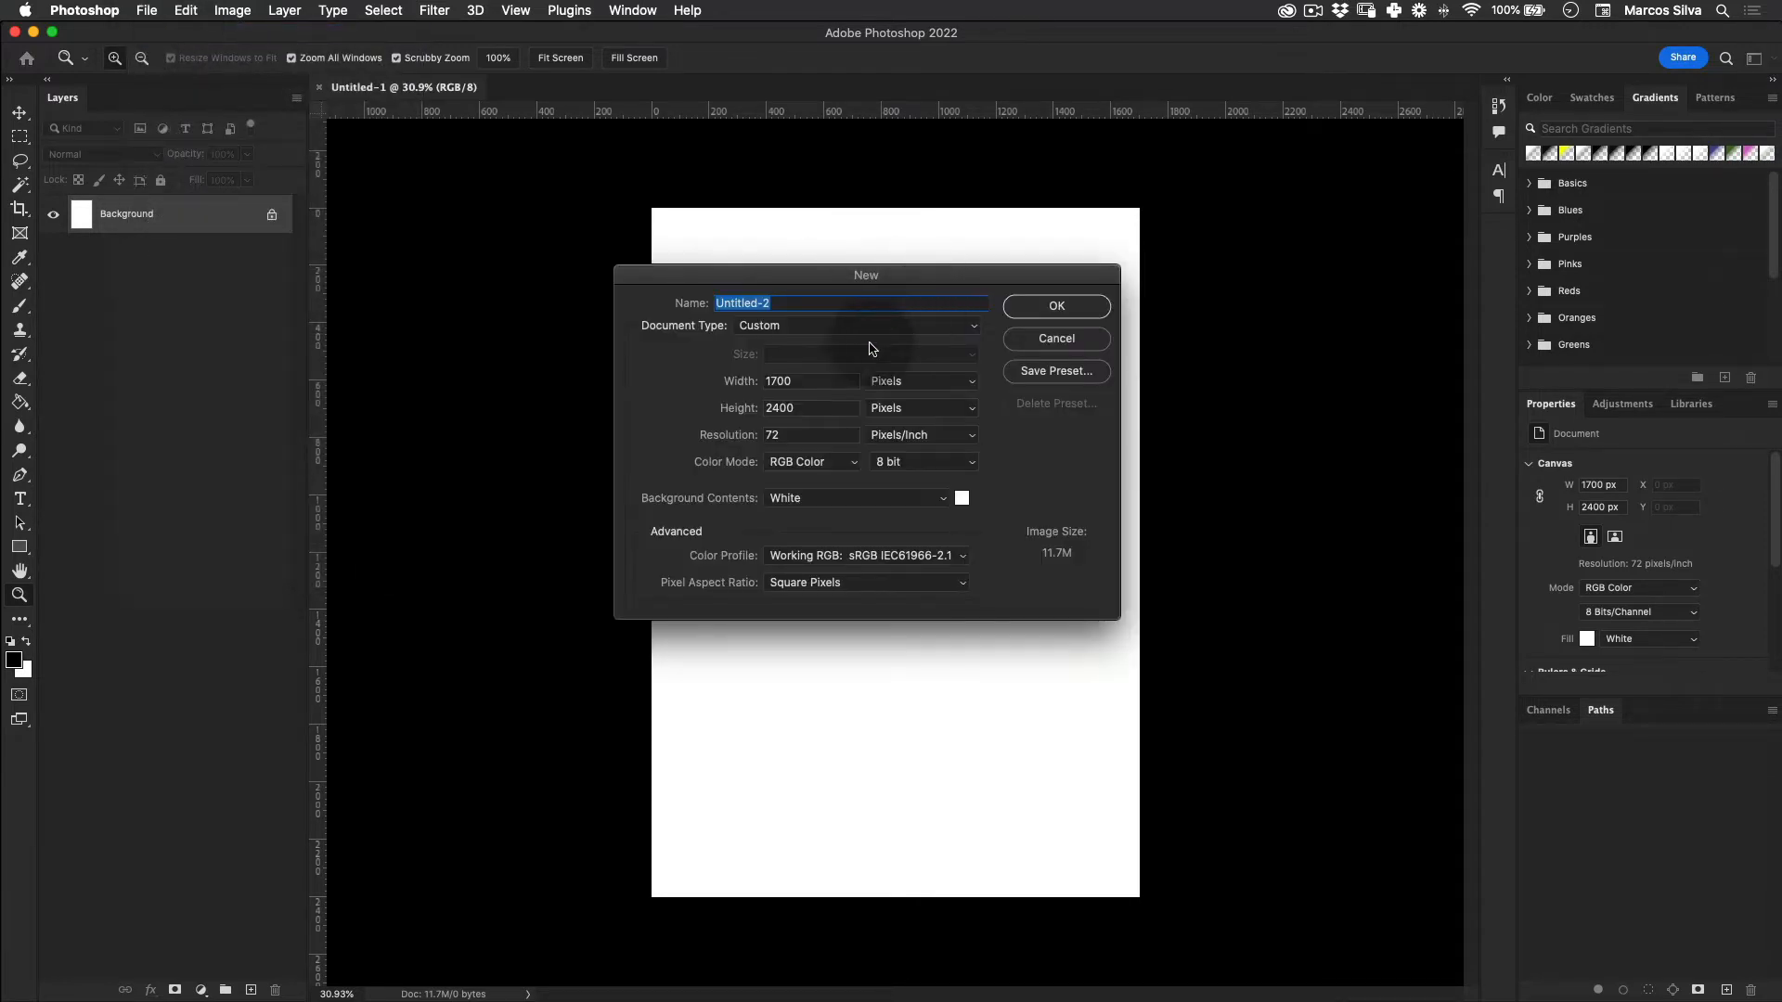
left_click(801, 382)
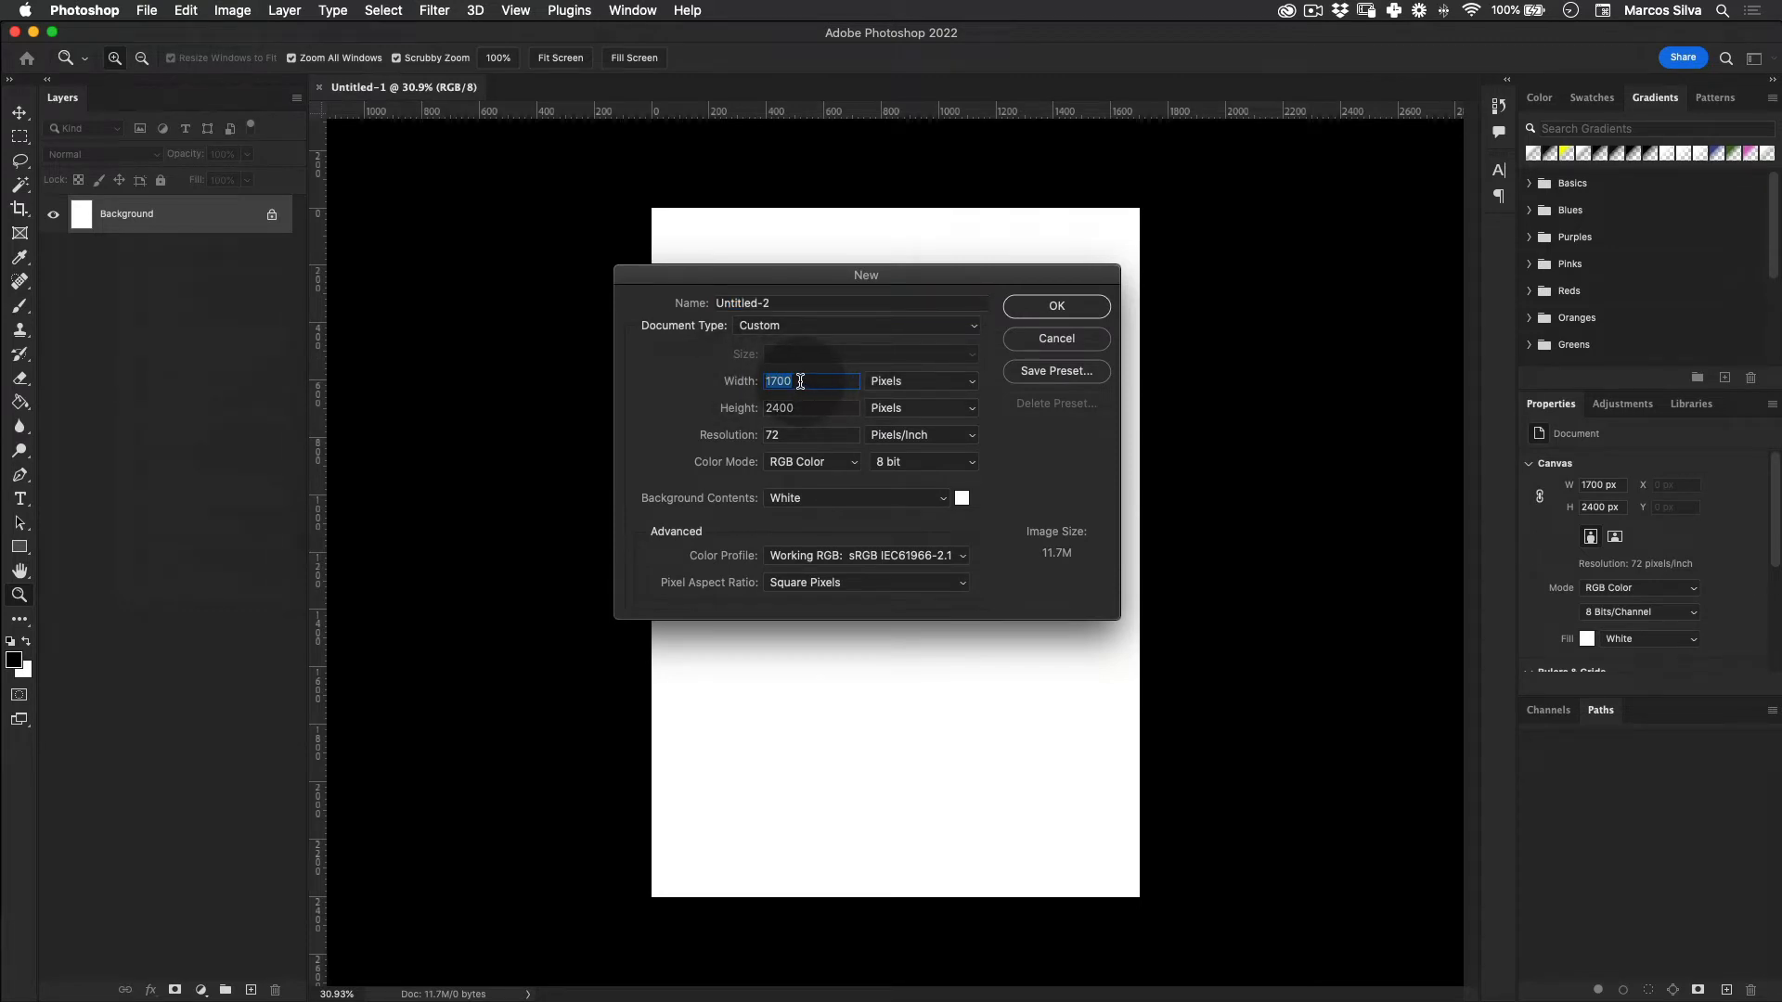
left_click(778, 433)
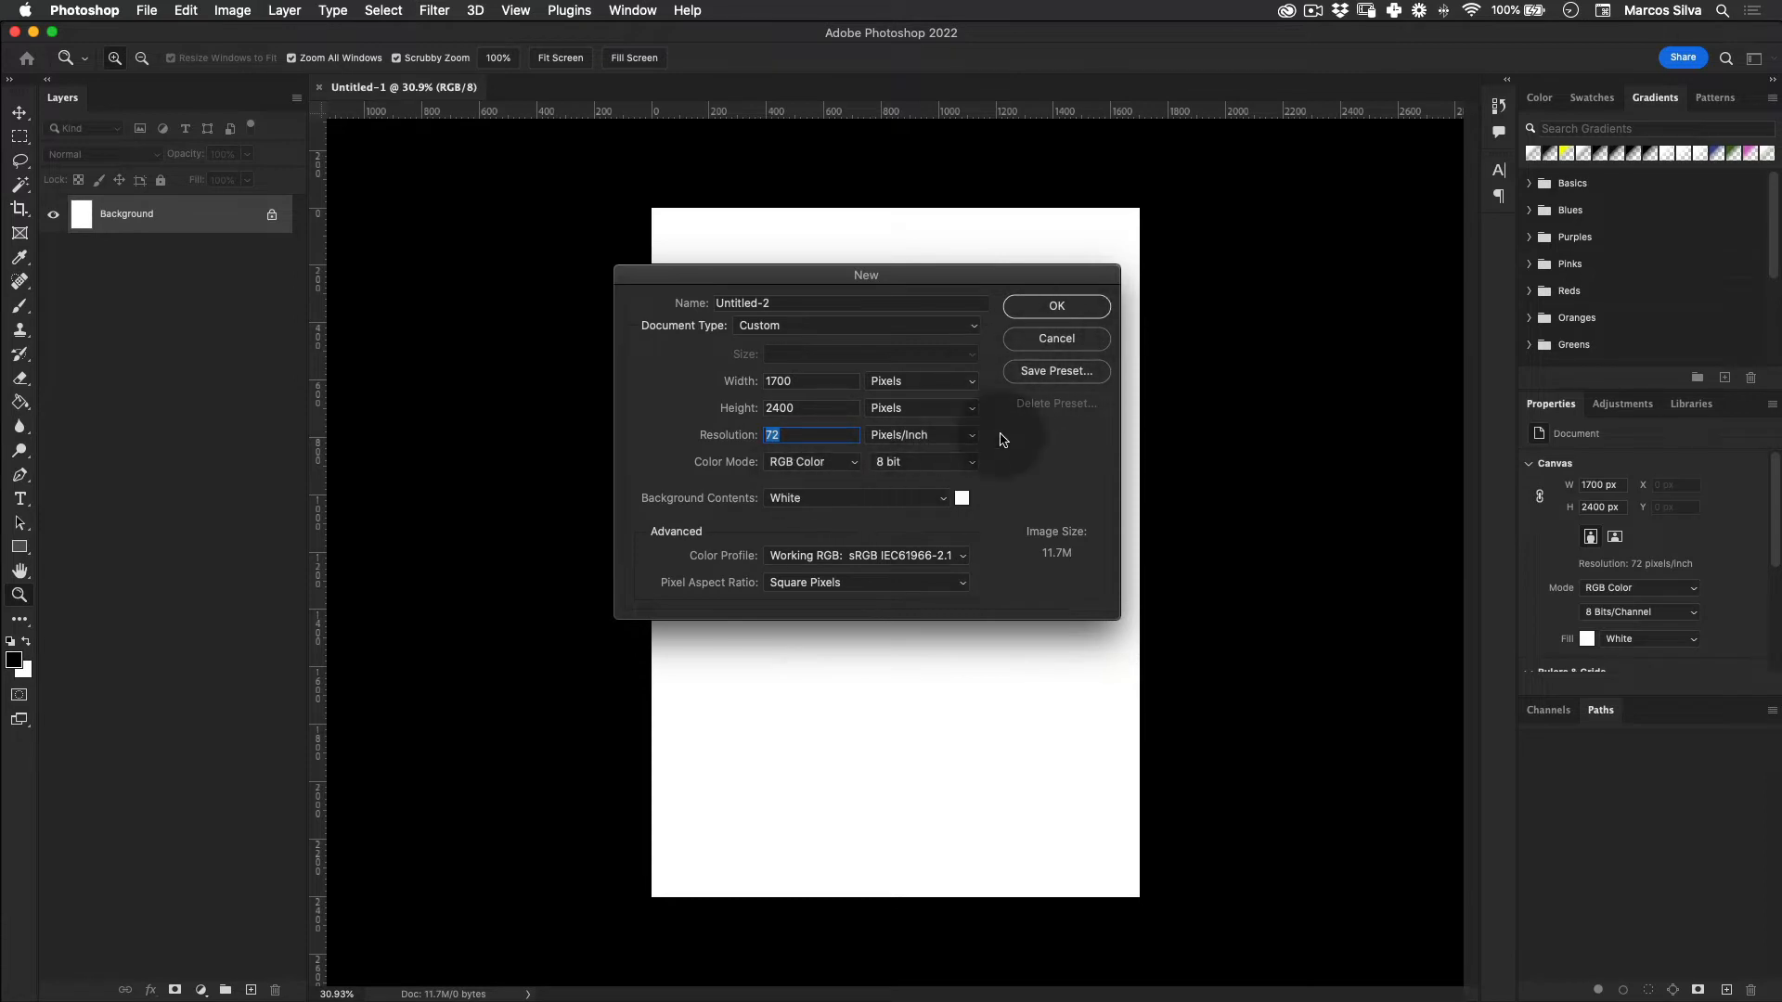
left_click(1056, 306)
Step: Switch to Illustrator, select all shapes of the flat bowl together and copy them
key("super+Tab")
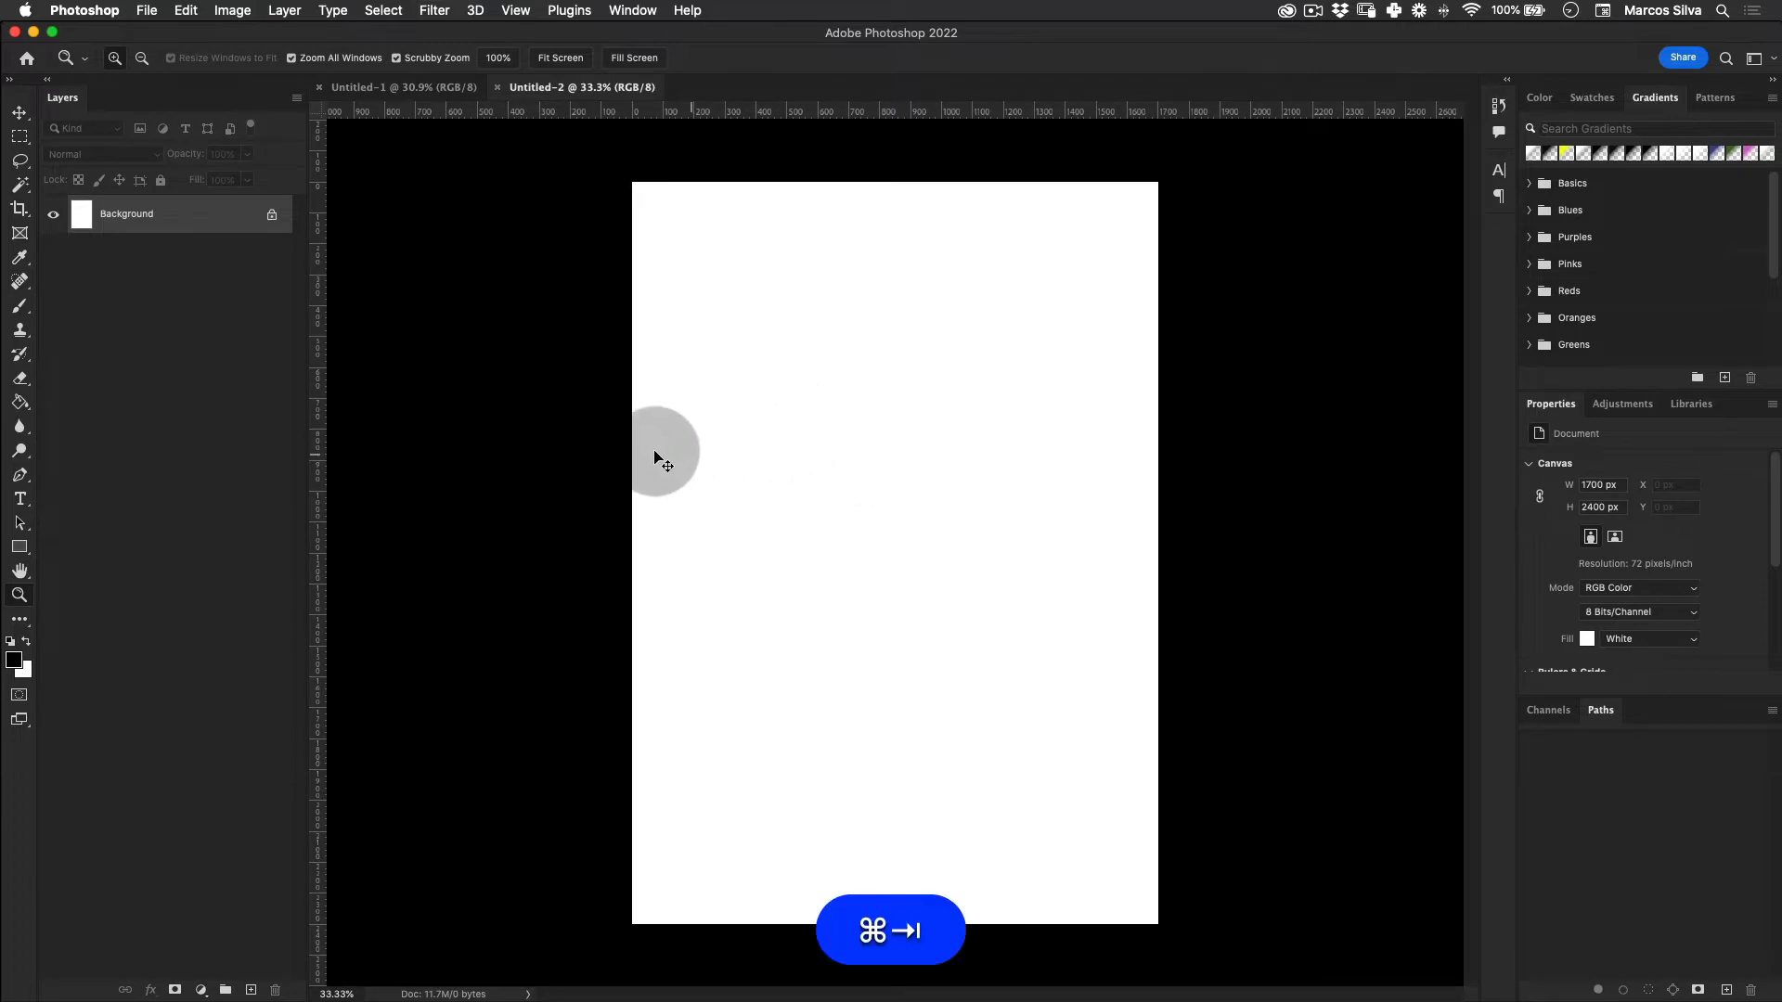
left_click(218, 499, "super")
key("space")
left_click(711, 557)
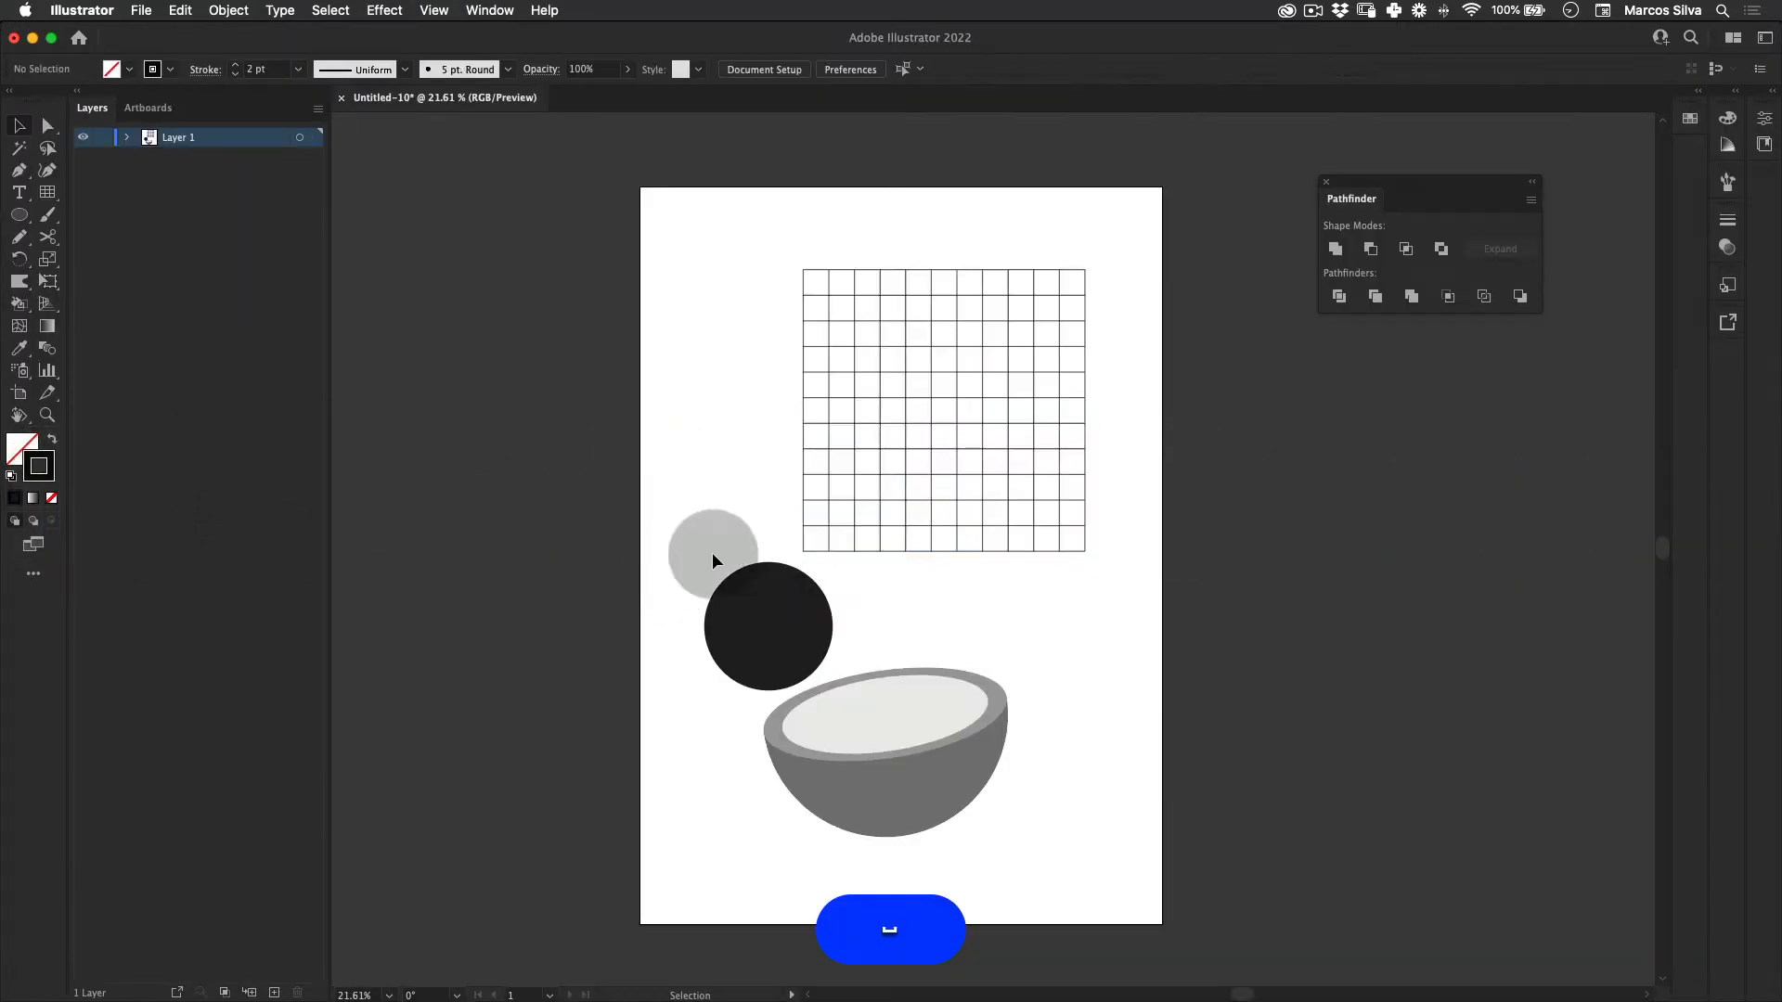
left_click_drag(712, 557, 648, 367)
key("v")
left_click_drag(994, 521, 704, 650)
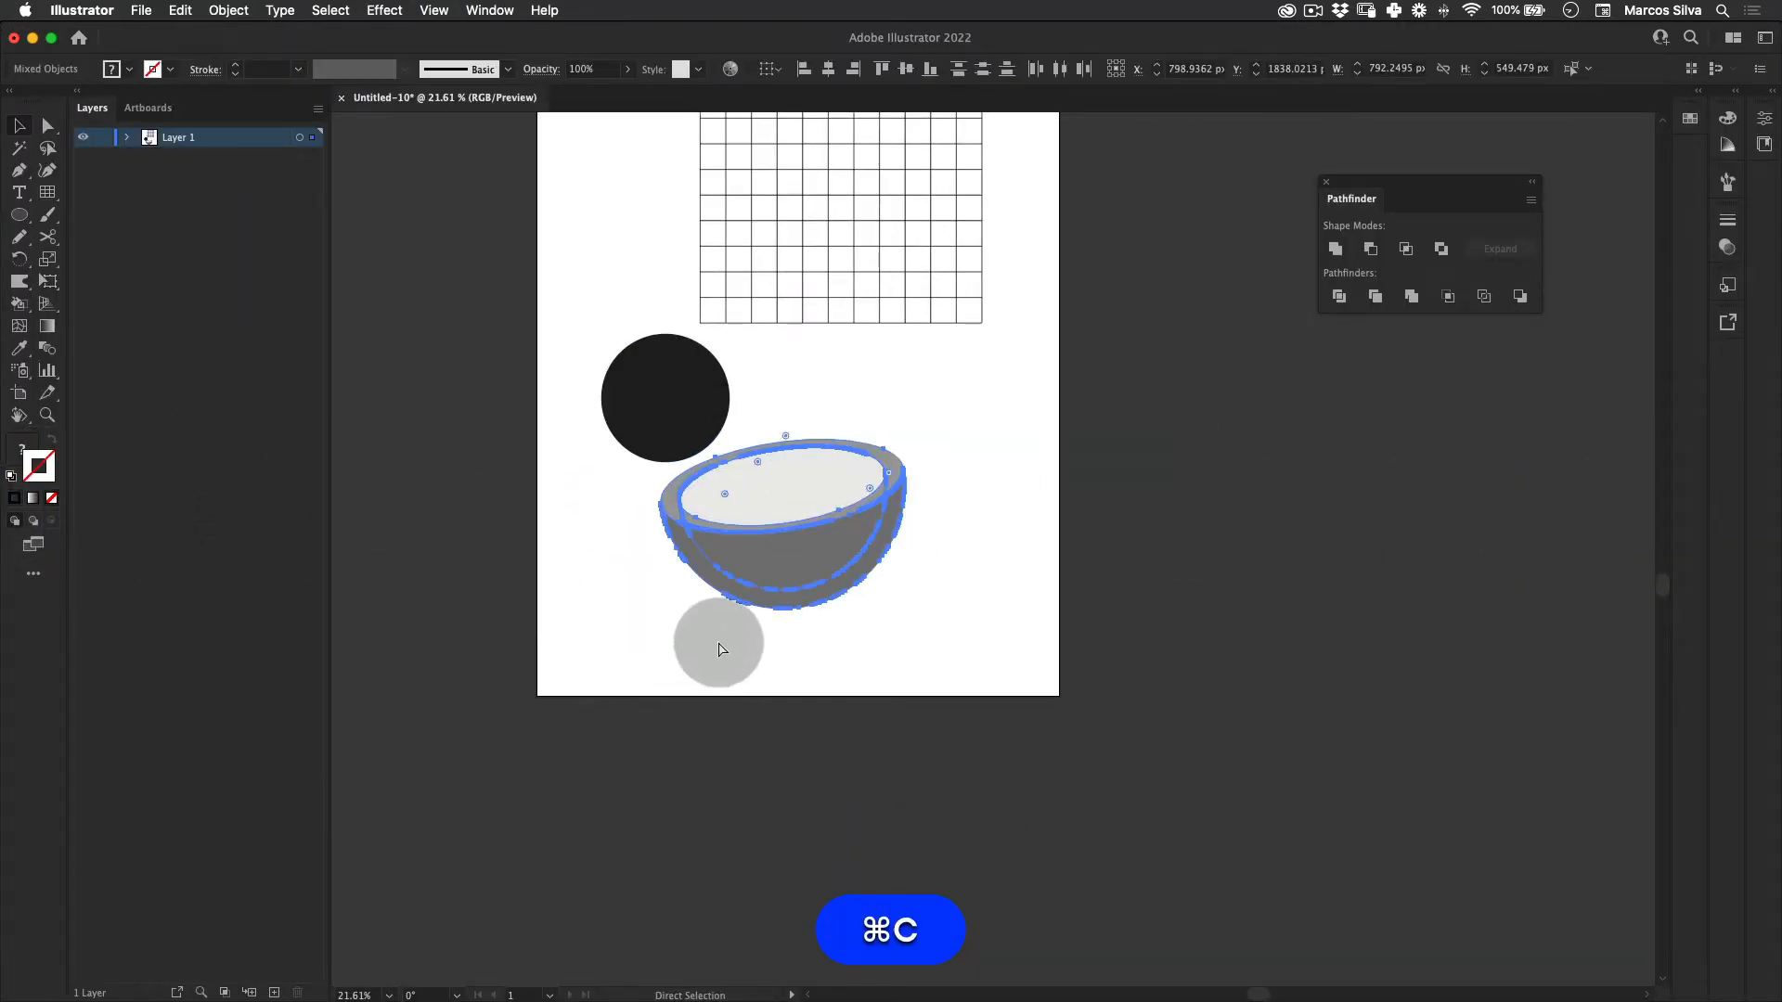
Step: Switch to Photoshop and paste the copied bowl as a Smart Object in the centre of the new document
key("super+Tab")
key("super+v")
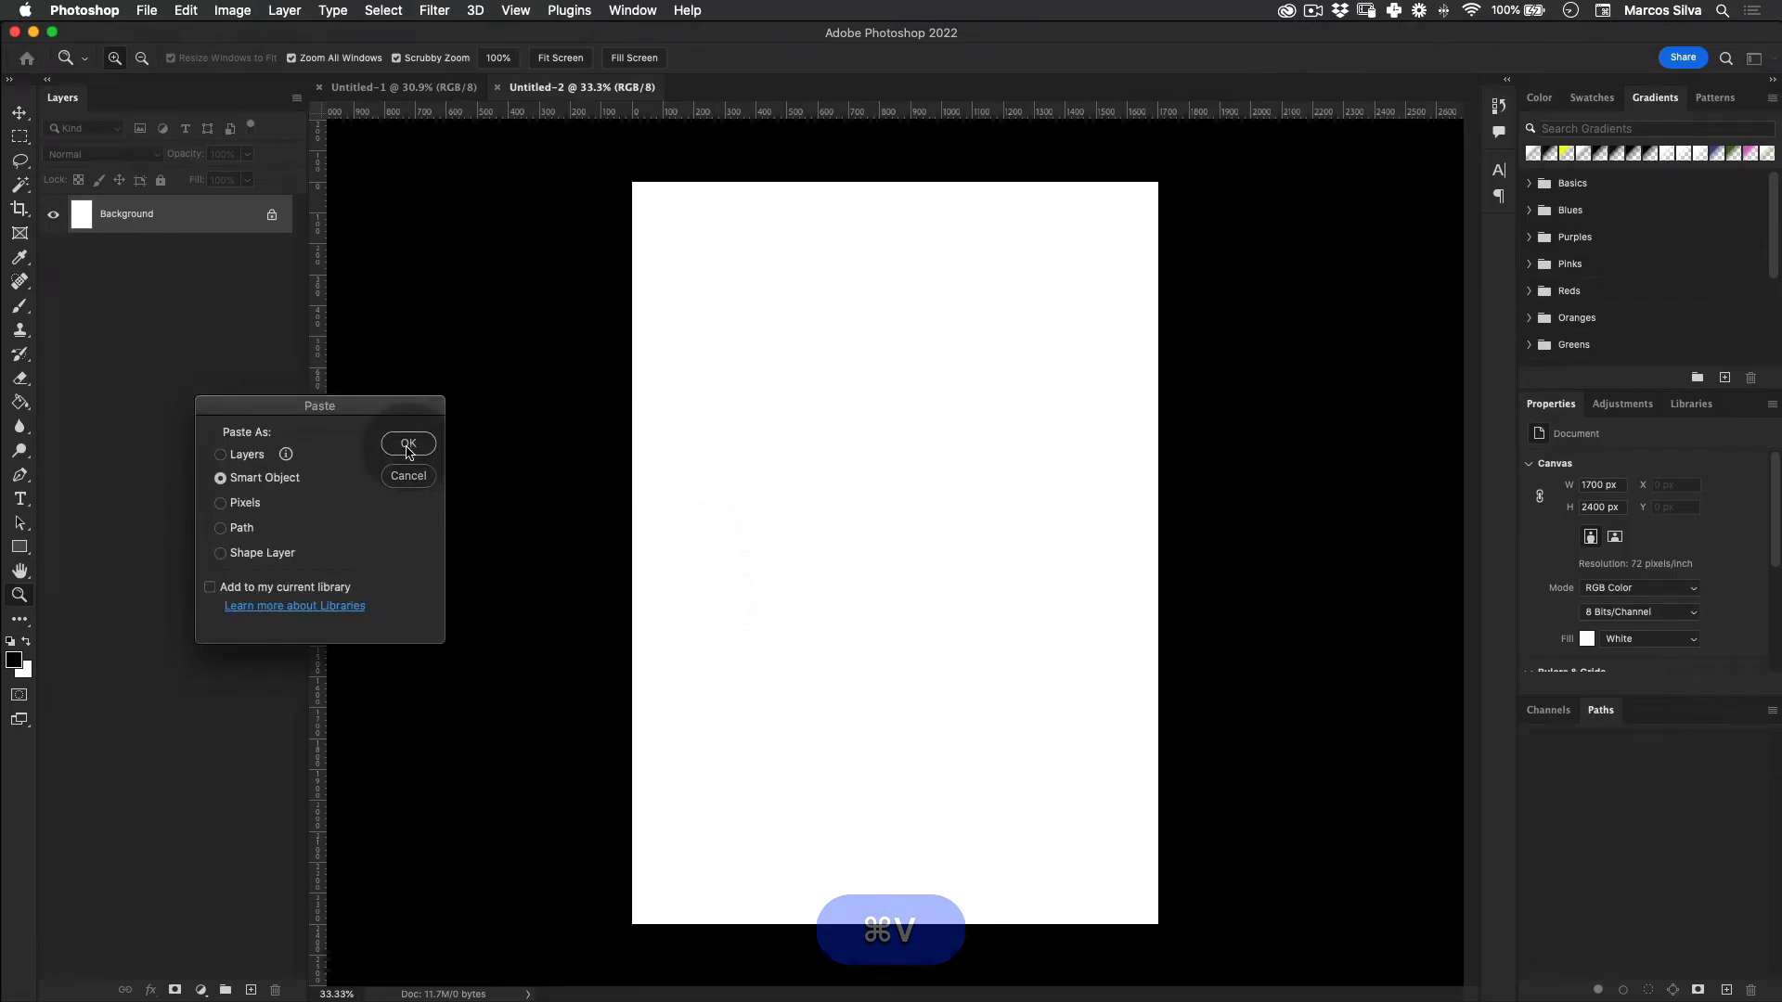
left_click(409, 446)
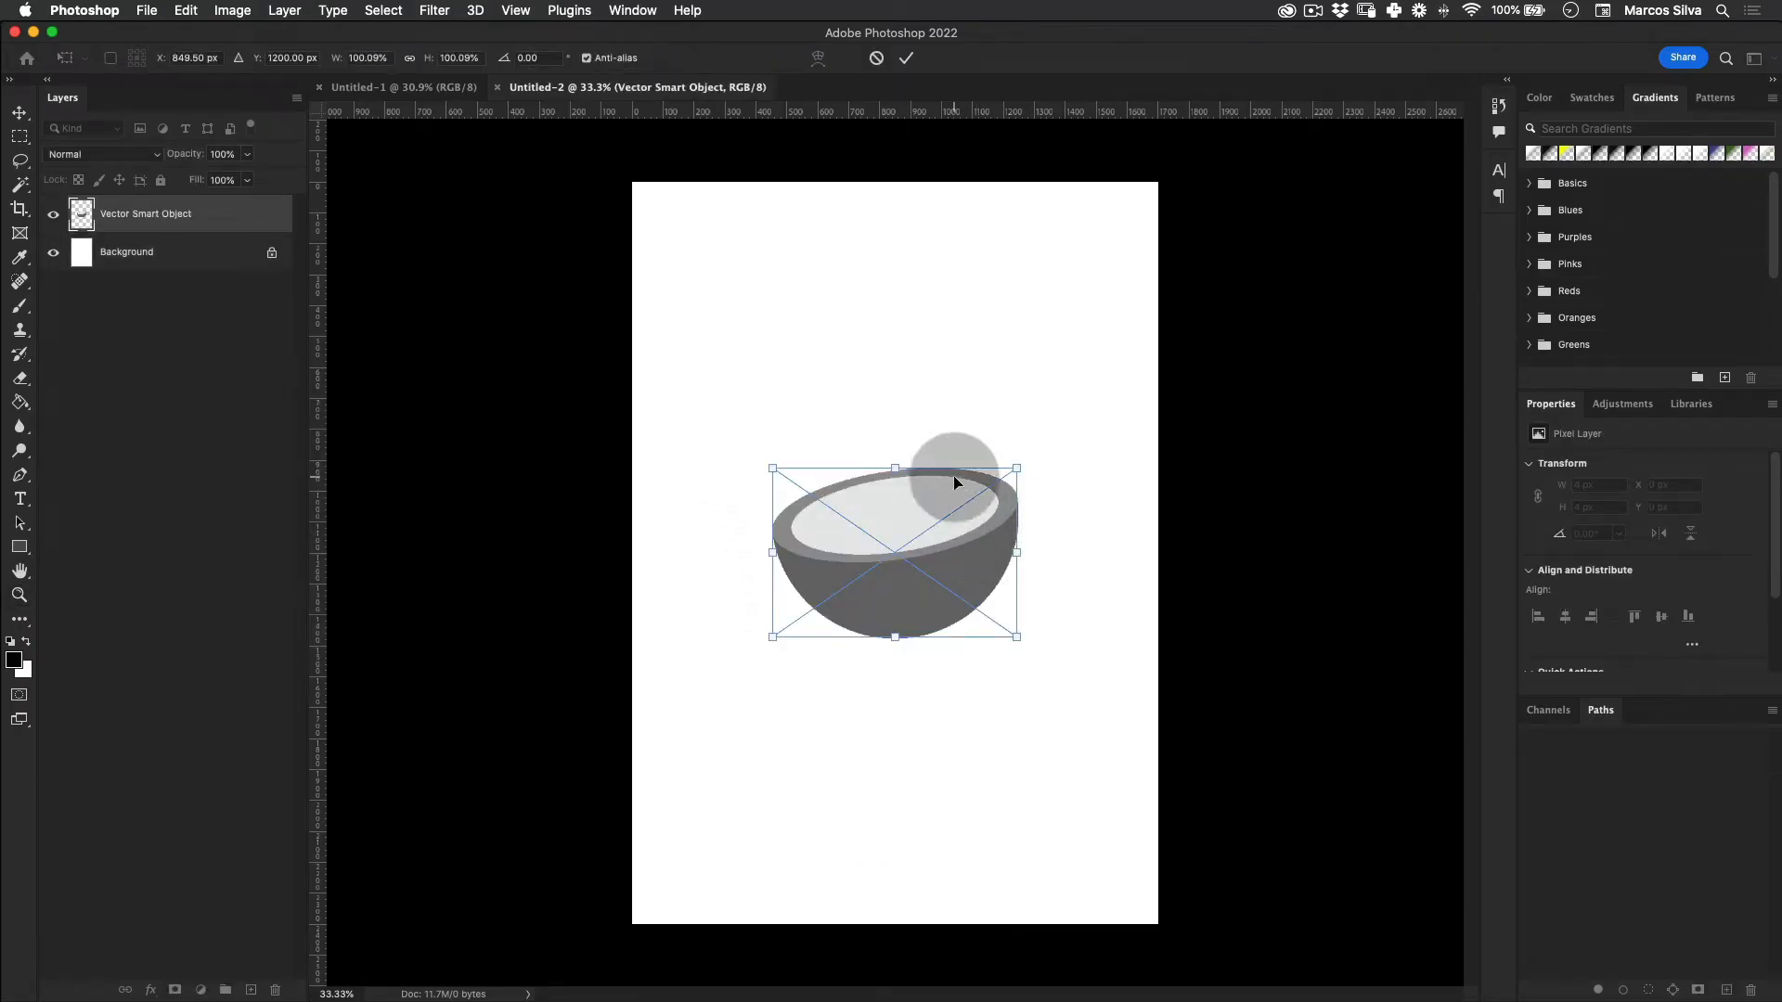
key("Return")
Step: Copy the dark circle from Illustrator, paste it into the Photoshop document as a Smart Object and place it above the bowl
key("super+Tab")
left_click(590, 347)
key("super+c")
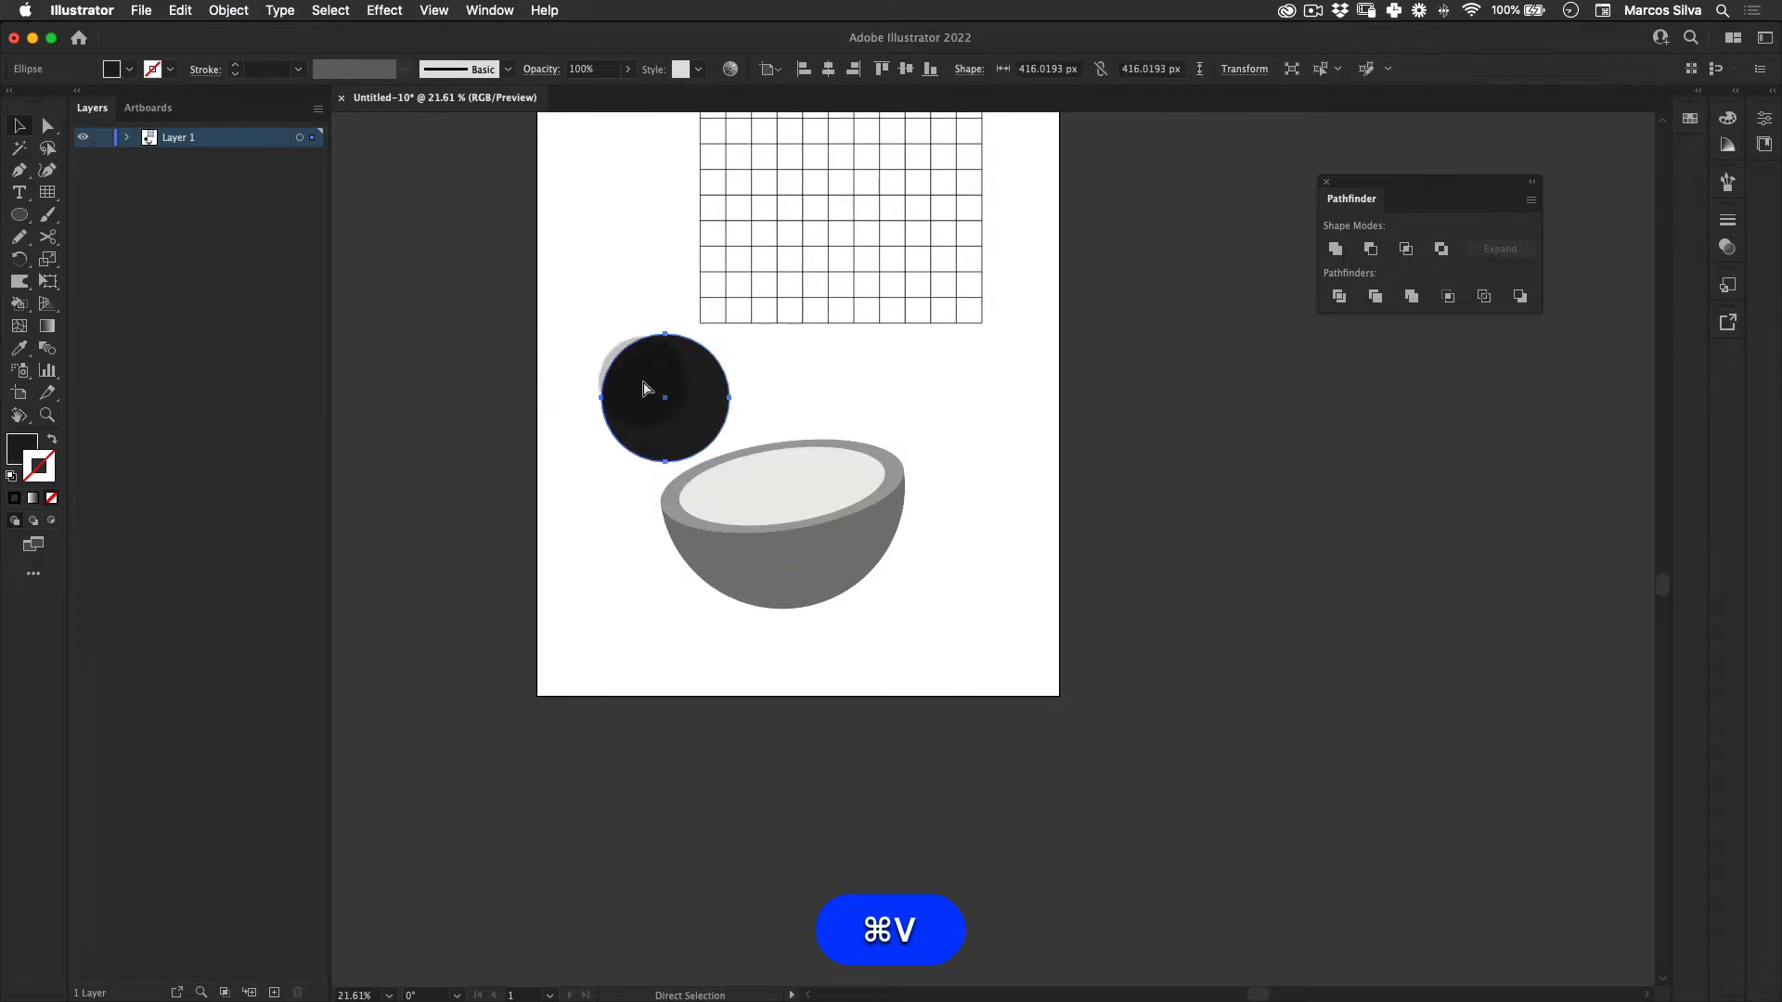
key("super+Tab")
key("super+v")
left_click(409, 442)
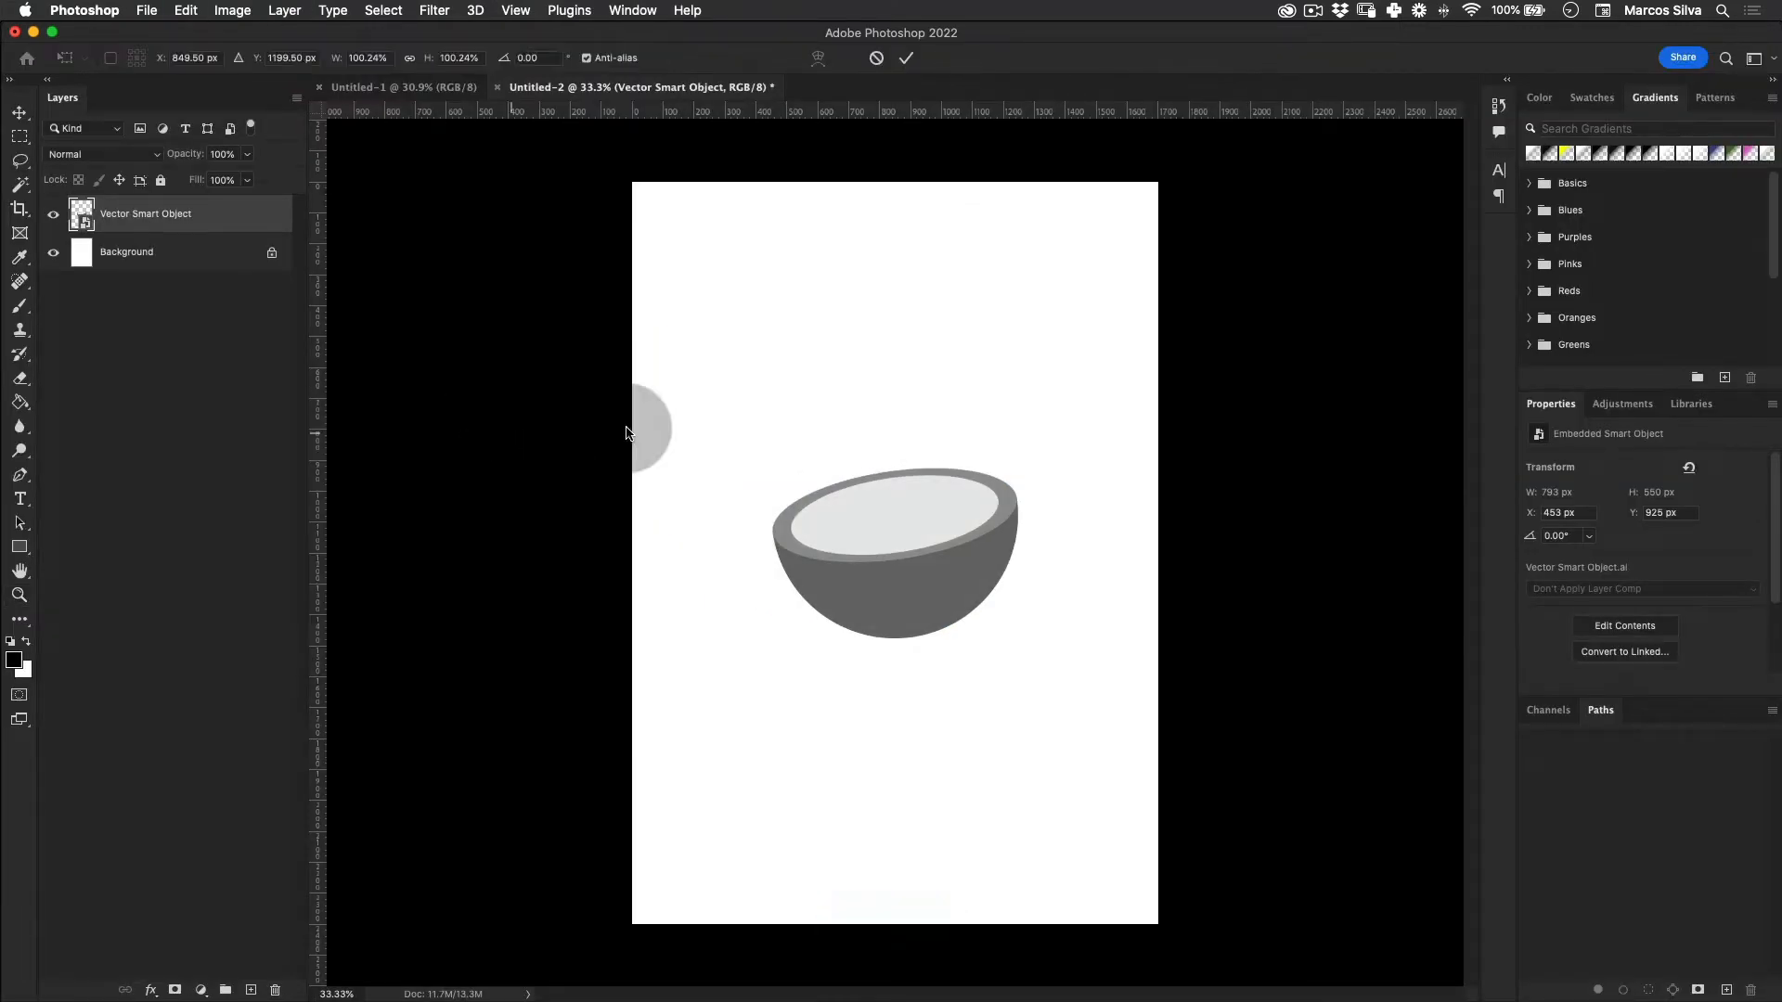
left_click_drag(926, 583, 927, 388)
key("Return")
Step: Copy the line grid from Illustrator and paste it into the Photoshop document as a Smart Object
key("super+Tab")
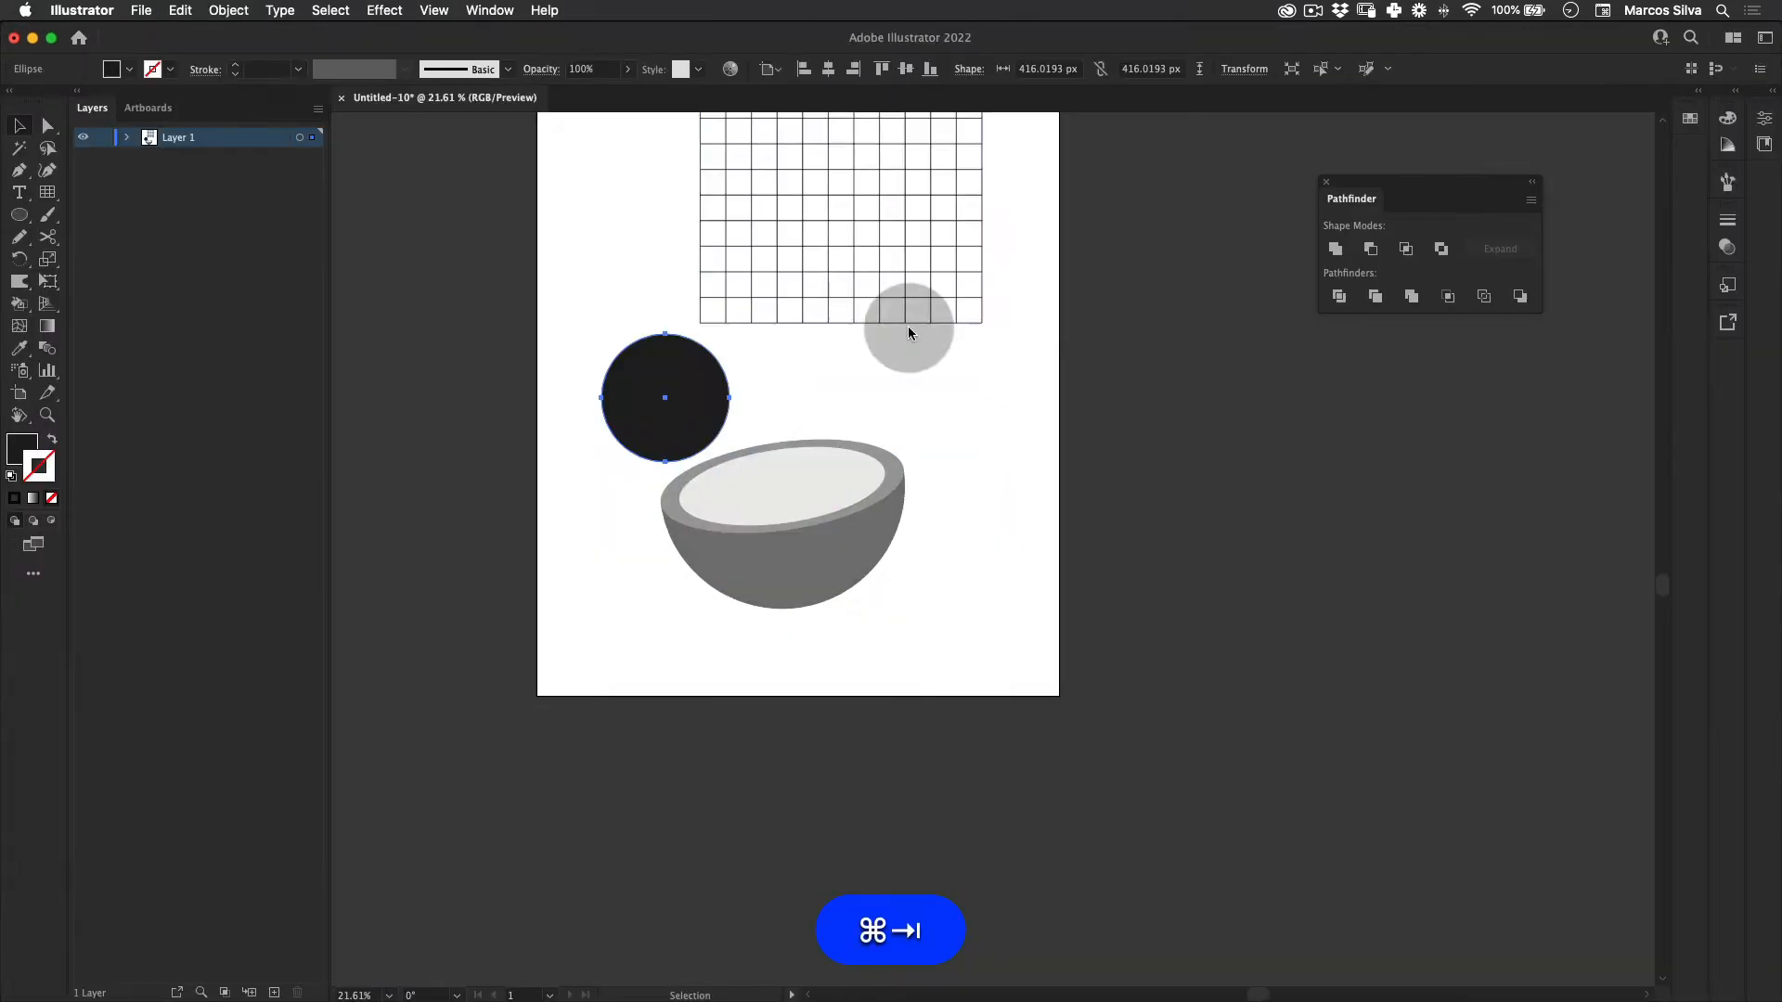
scroll(1093, 178, "up", 3)
key("v")
left_click(793, 419)
key("super+c")
key("super+Tab")
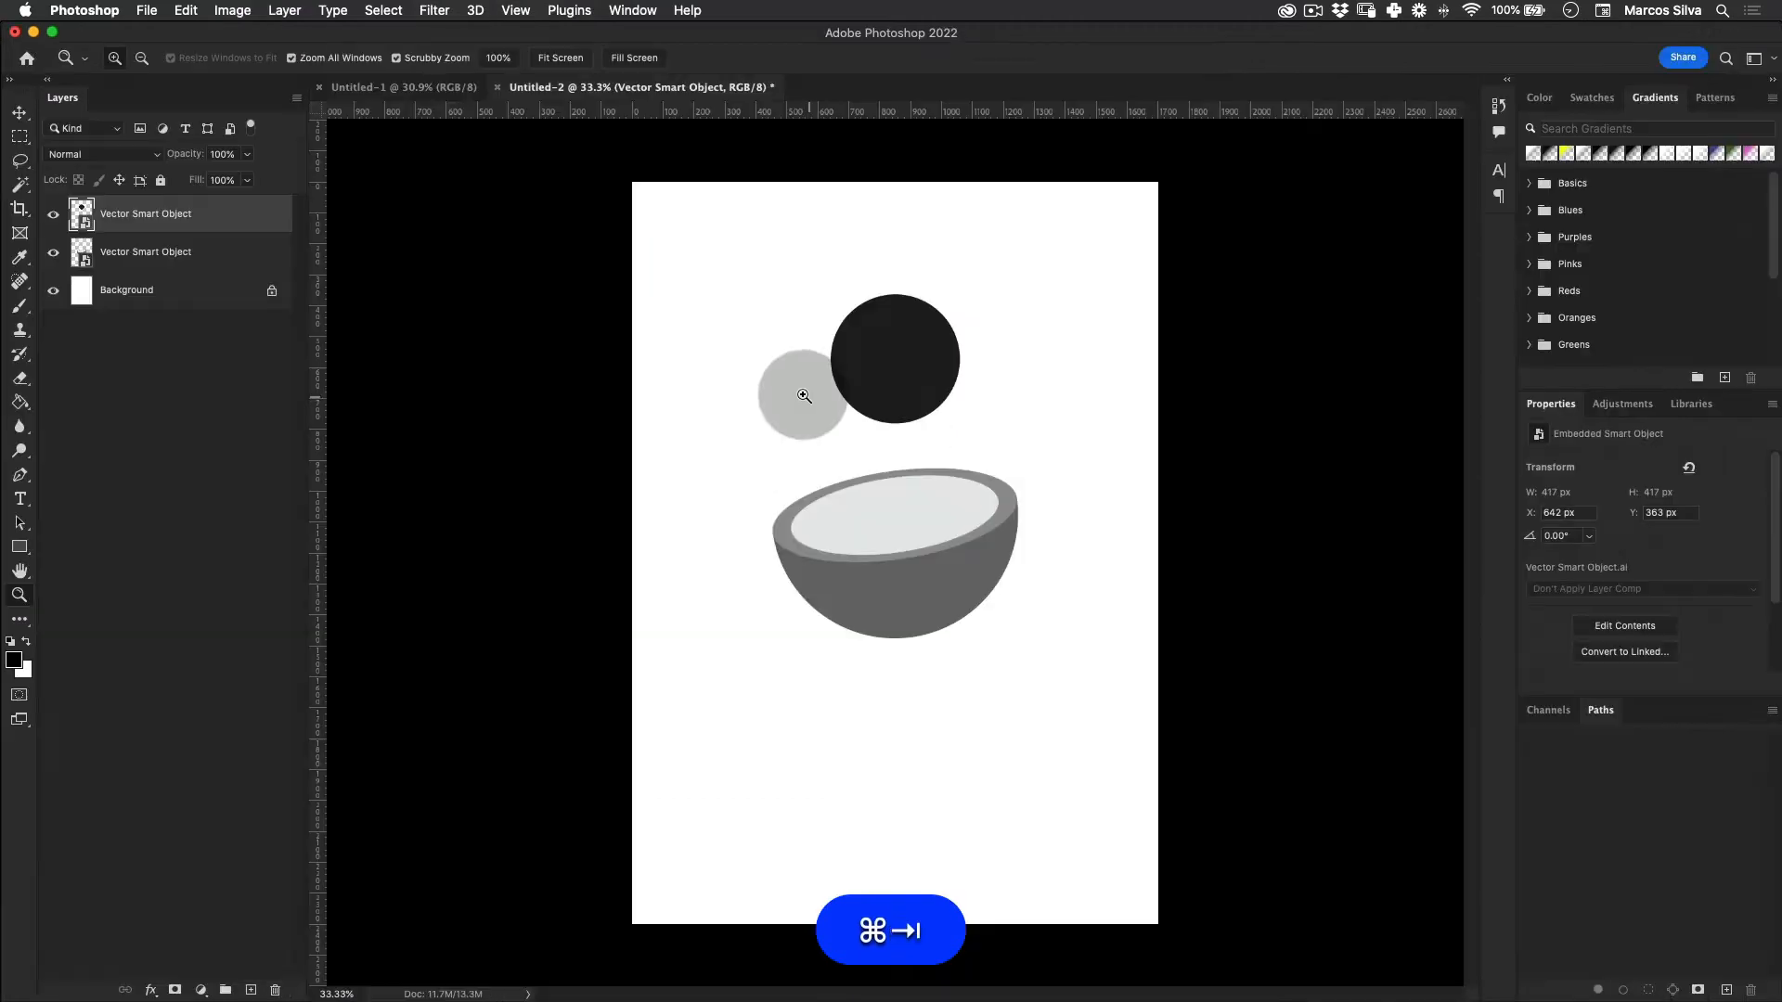
key("super+v")
key("Return")
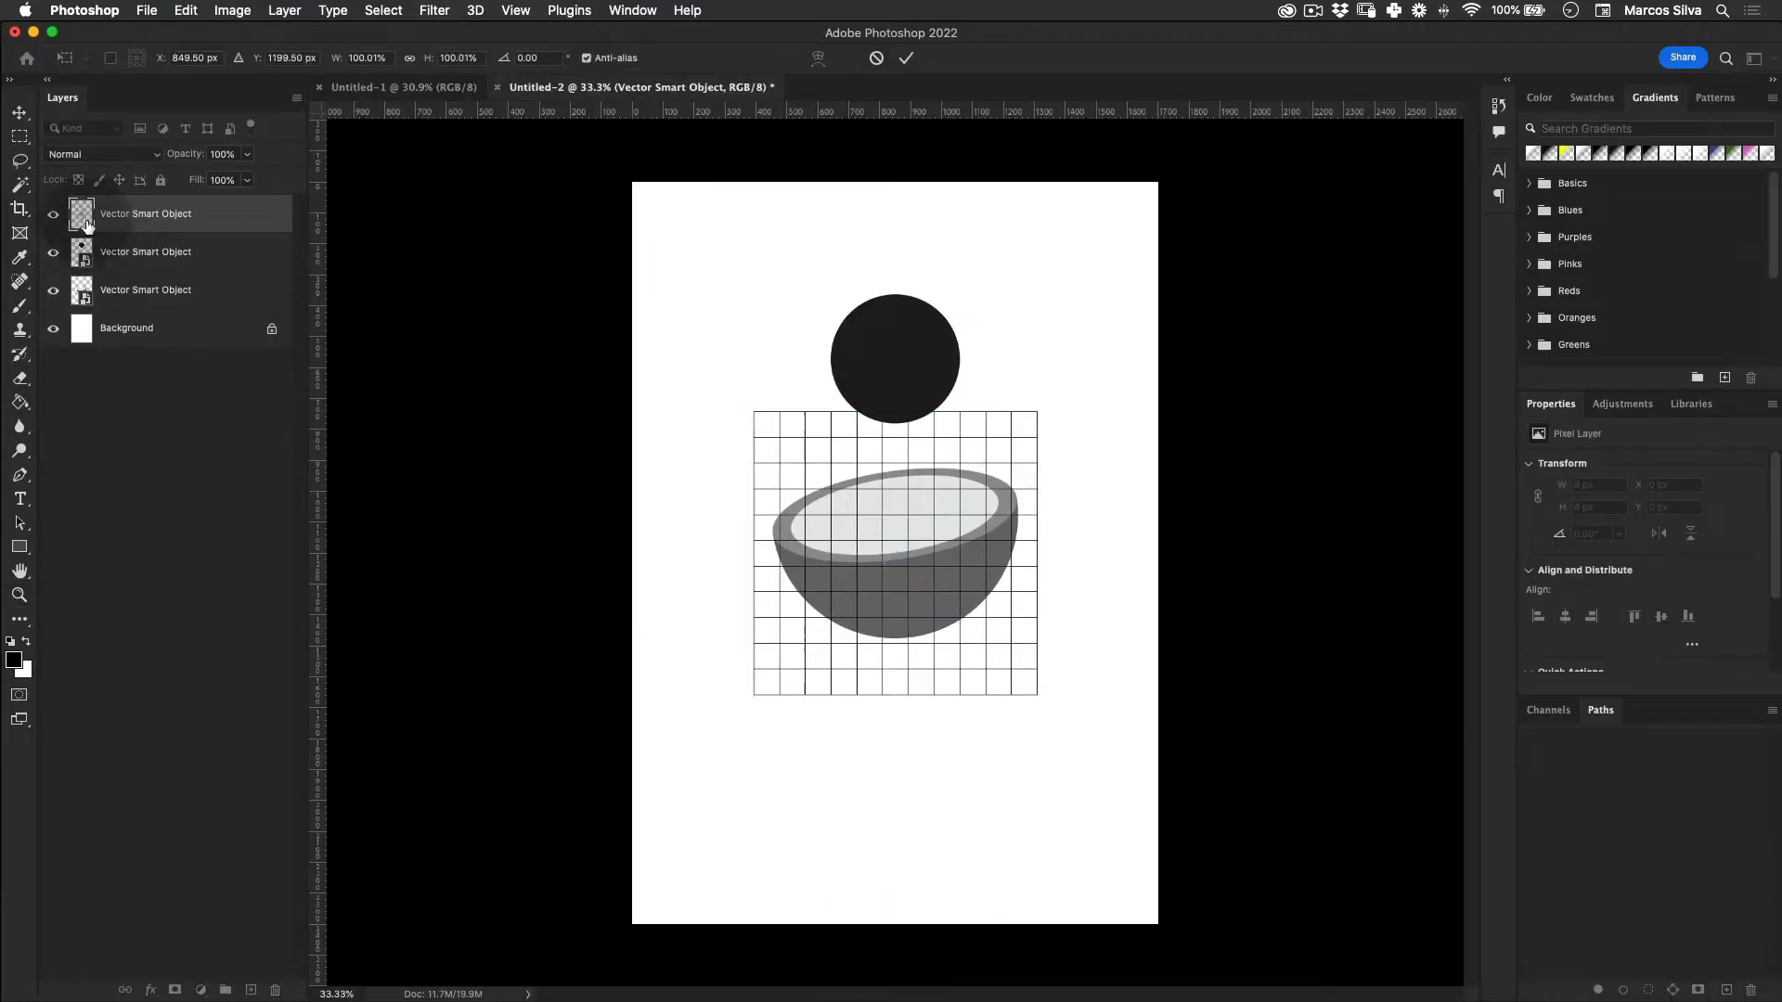
Step: Place the grid's layer directly above the background and rename it "grid"
left_click(138, 290)
type("grid")
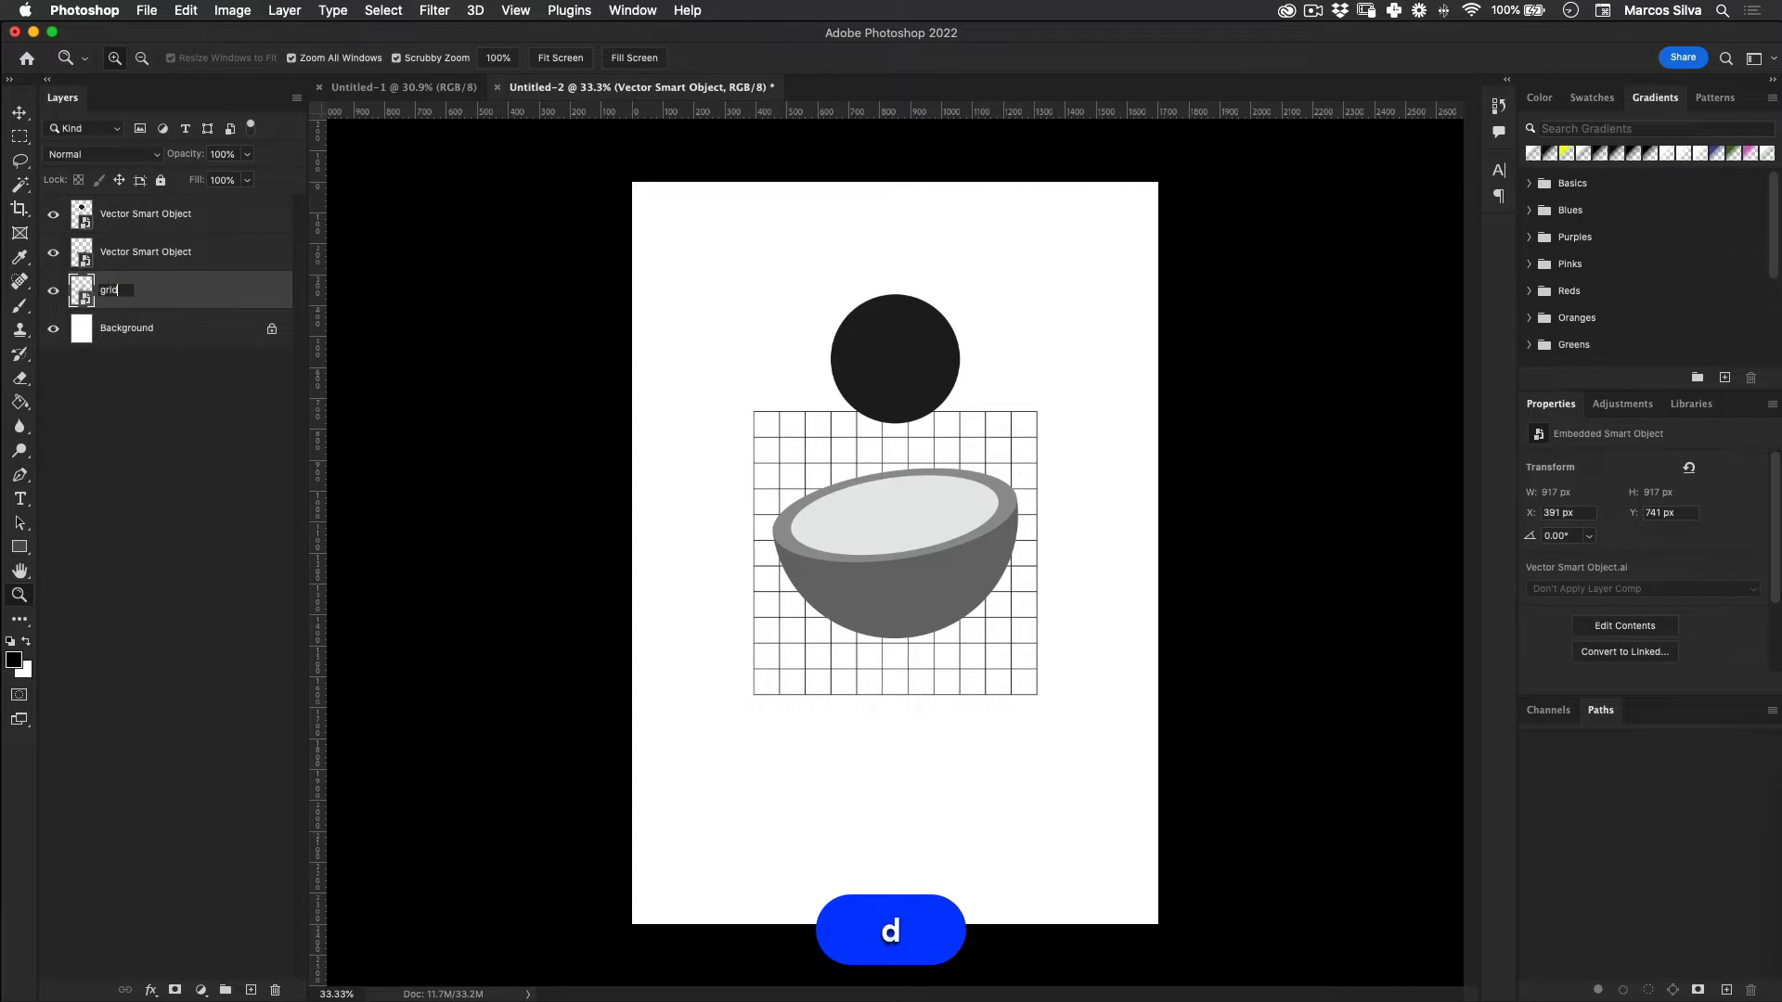
key("Return")
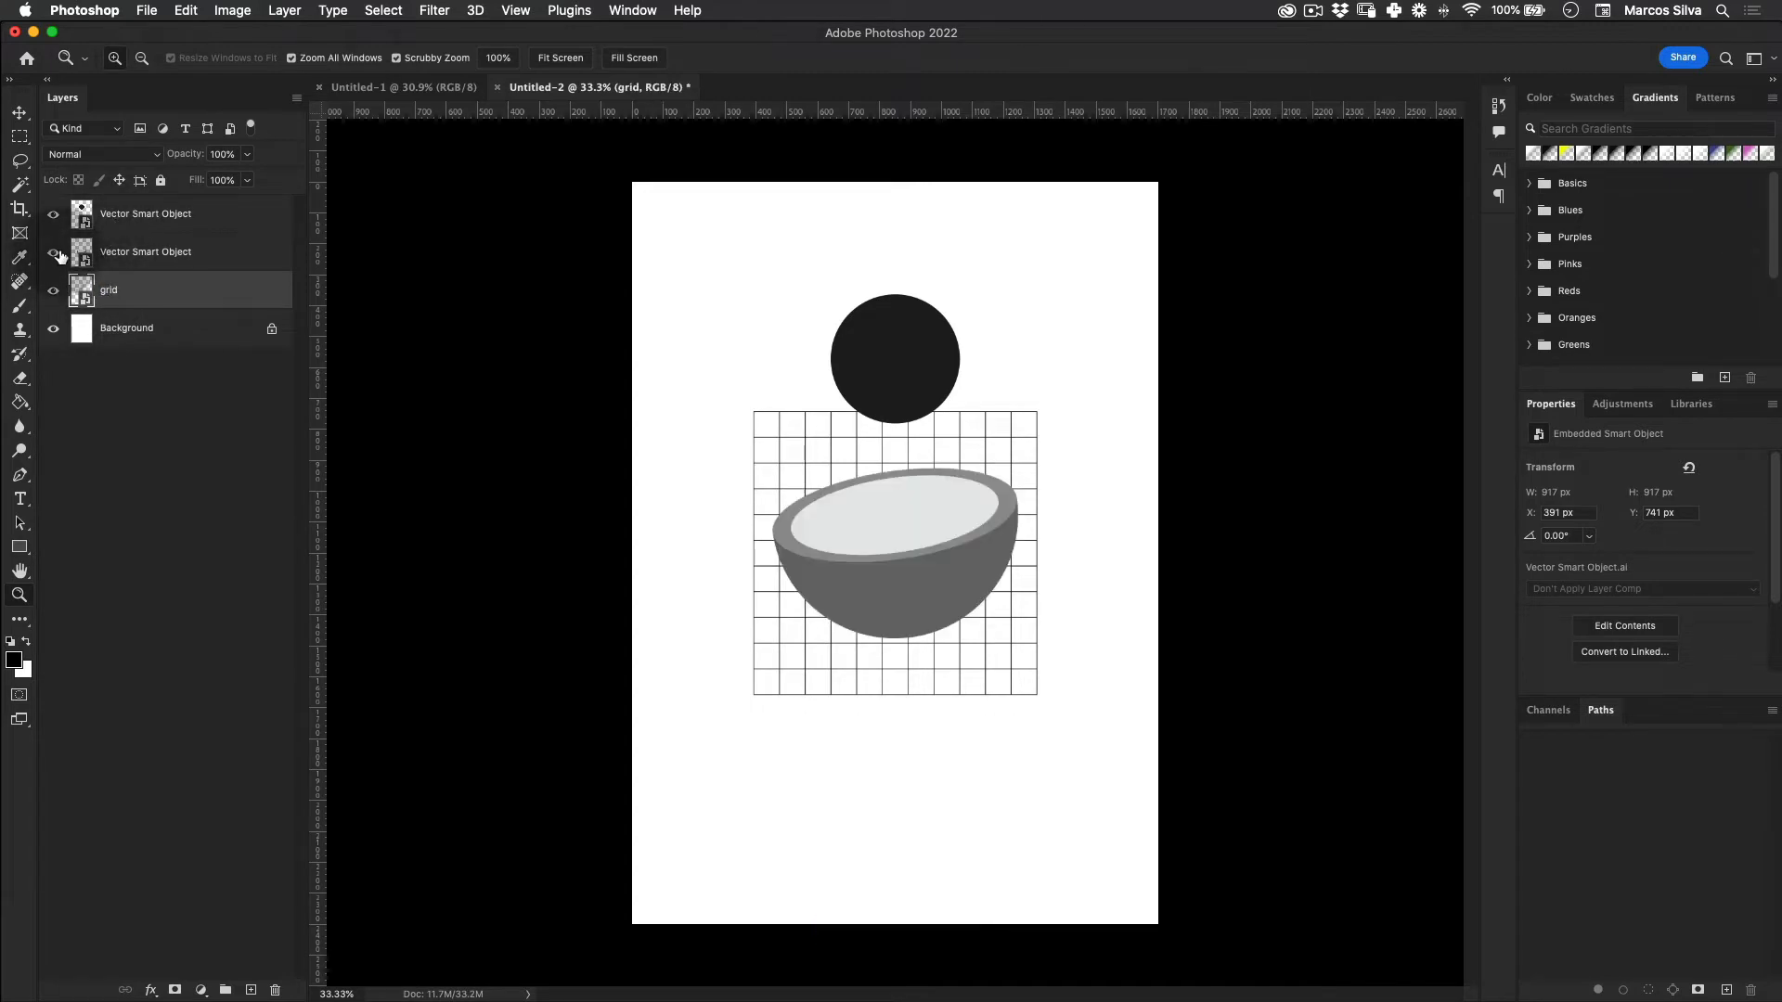
Step: Rename the bowl's layer "half_orange"
double_click(138, 253)
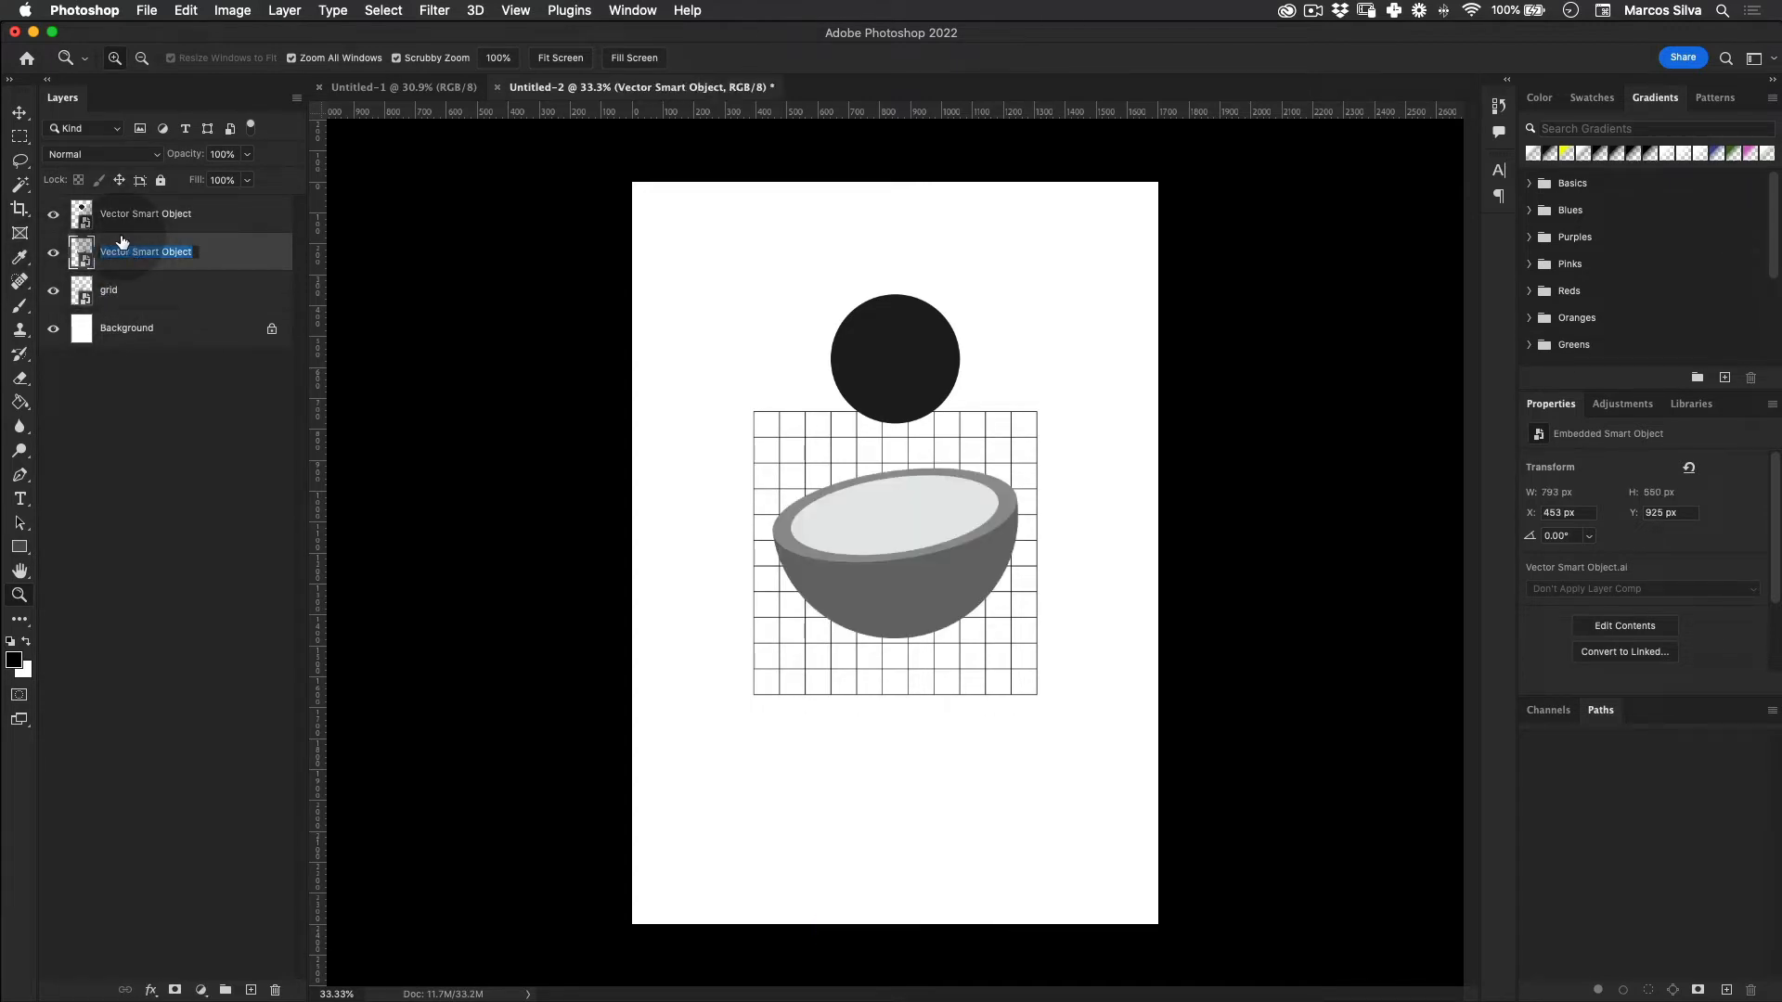
type("half_")
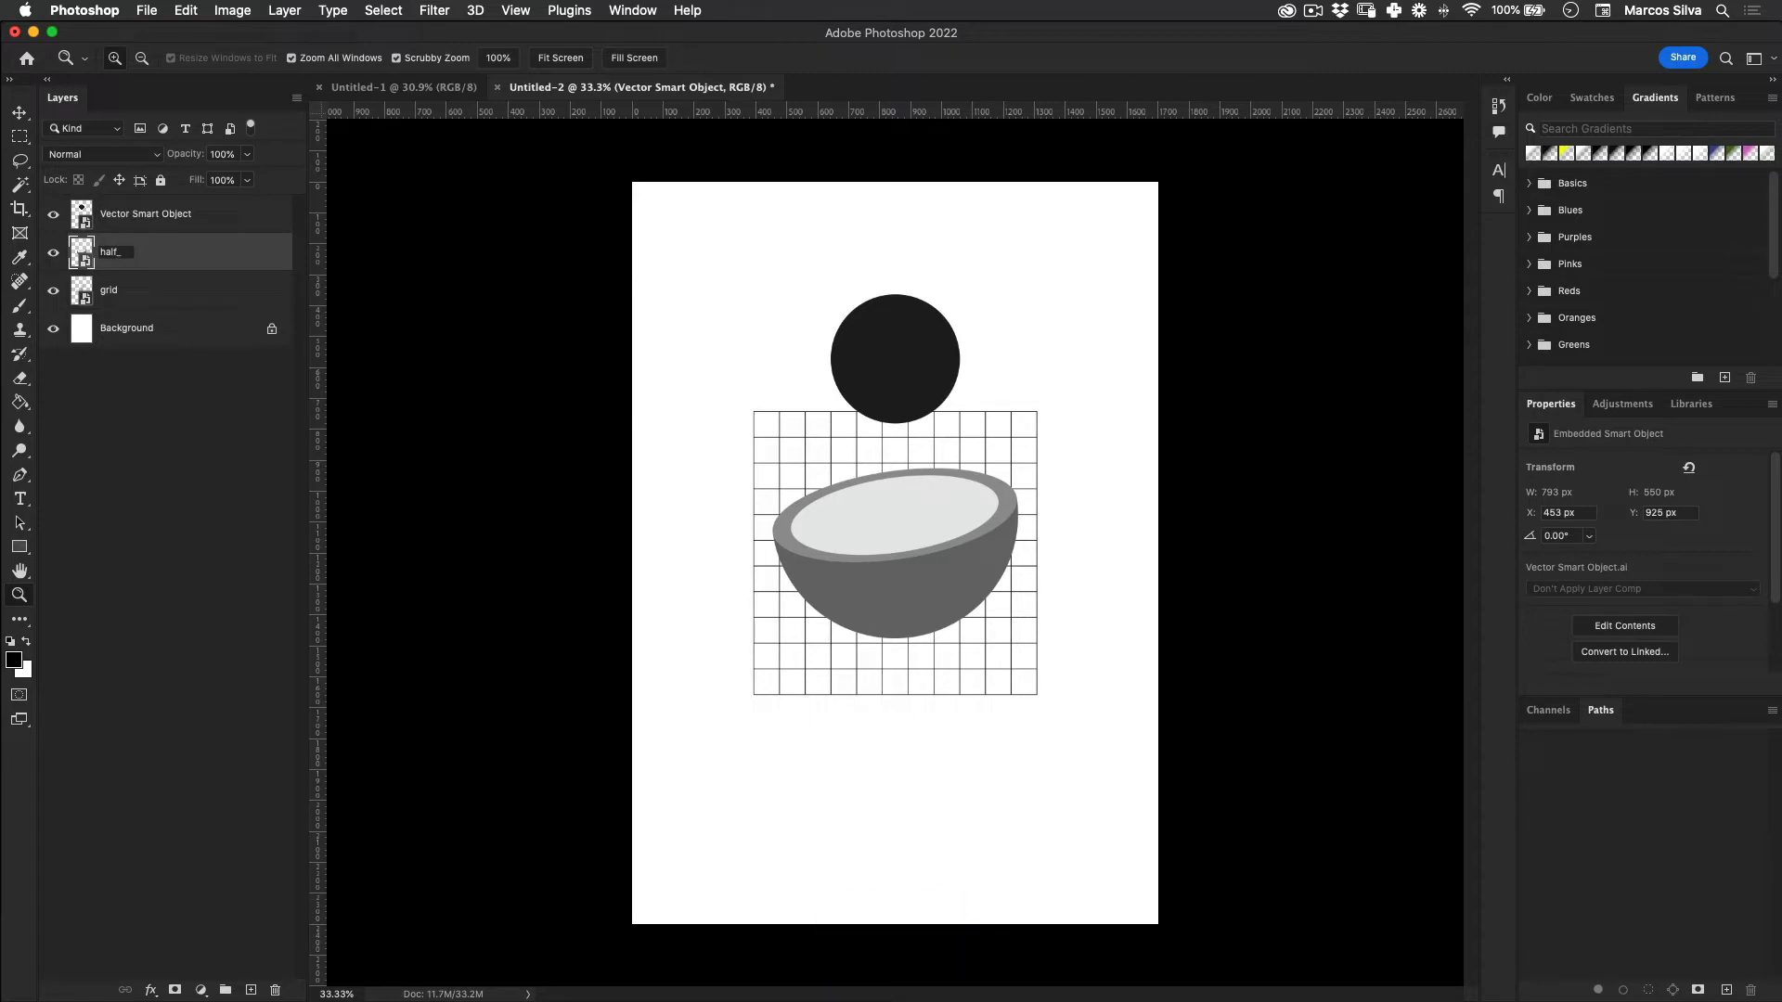
type("orange")
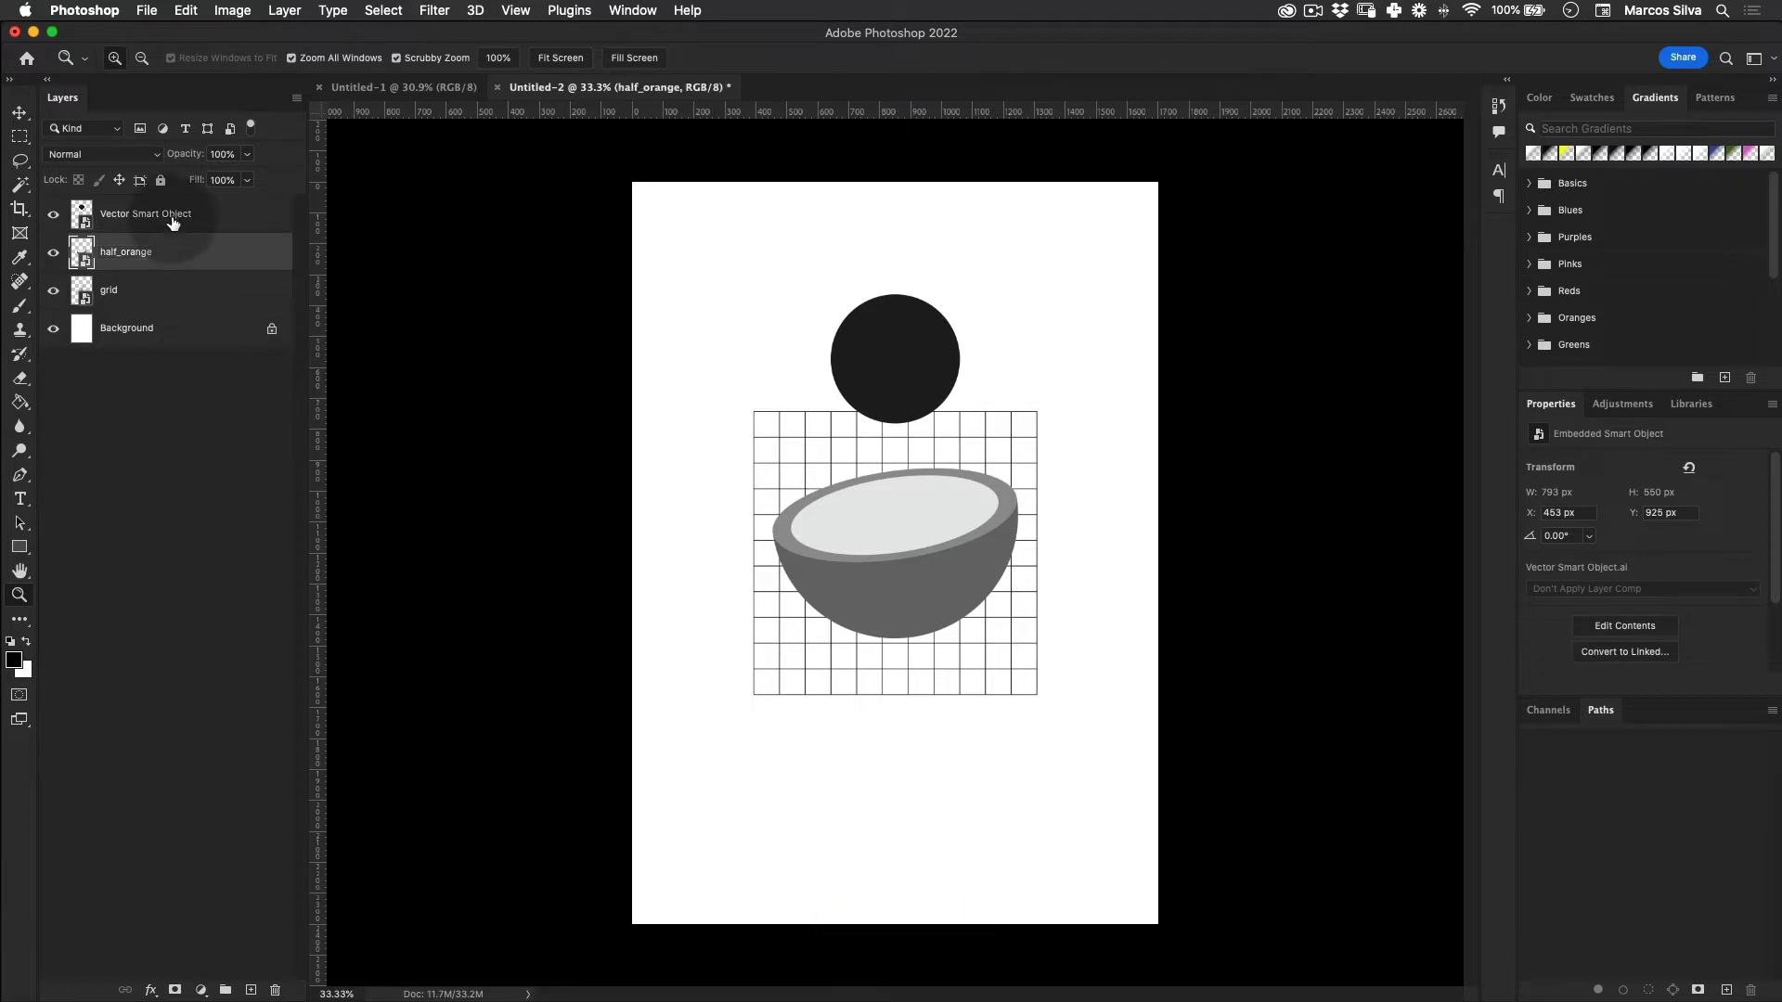
Step: Rename the dark circle's layer "Sphere"
left_click(121, 215)
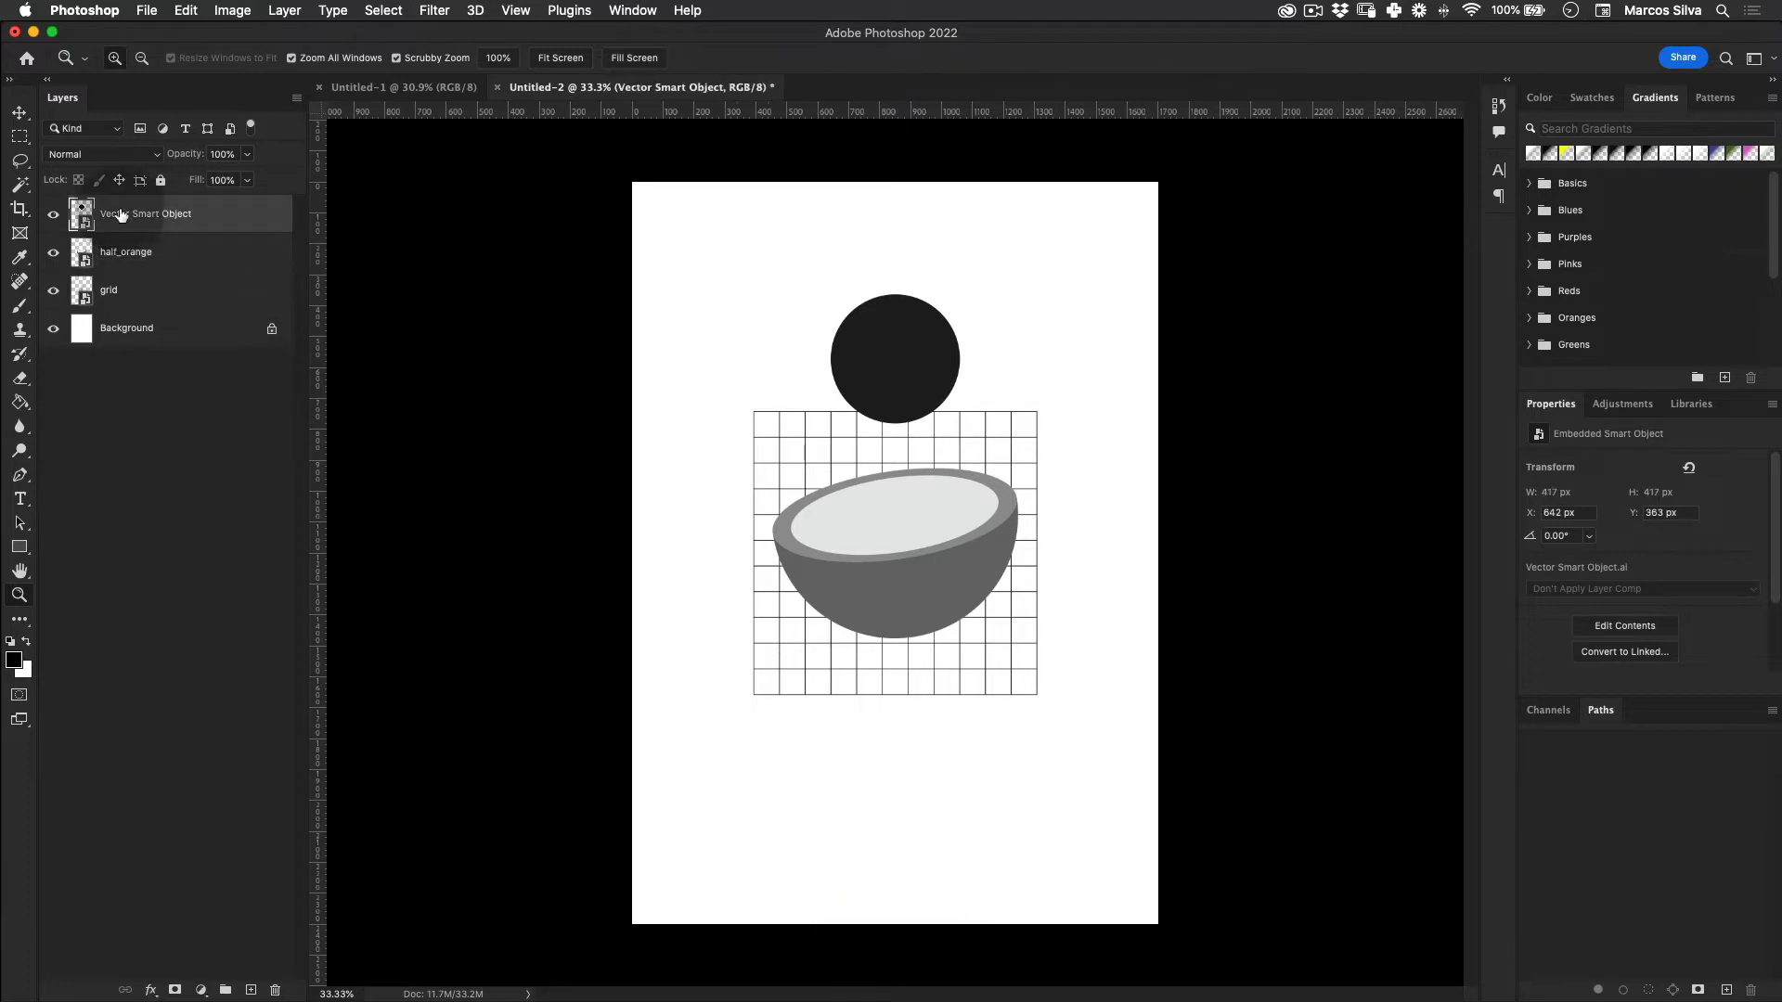
type("Sphere")
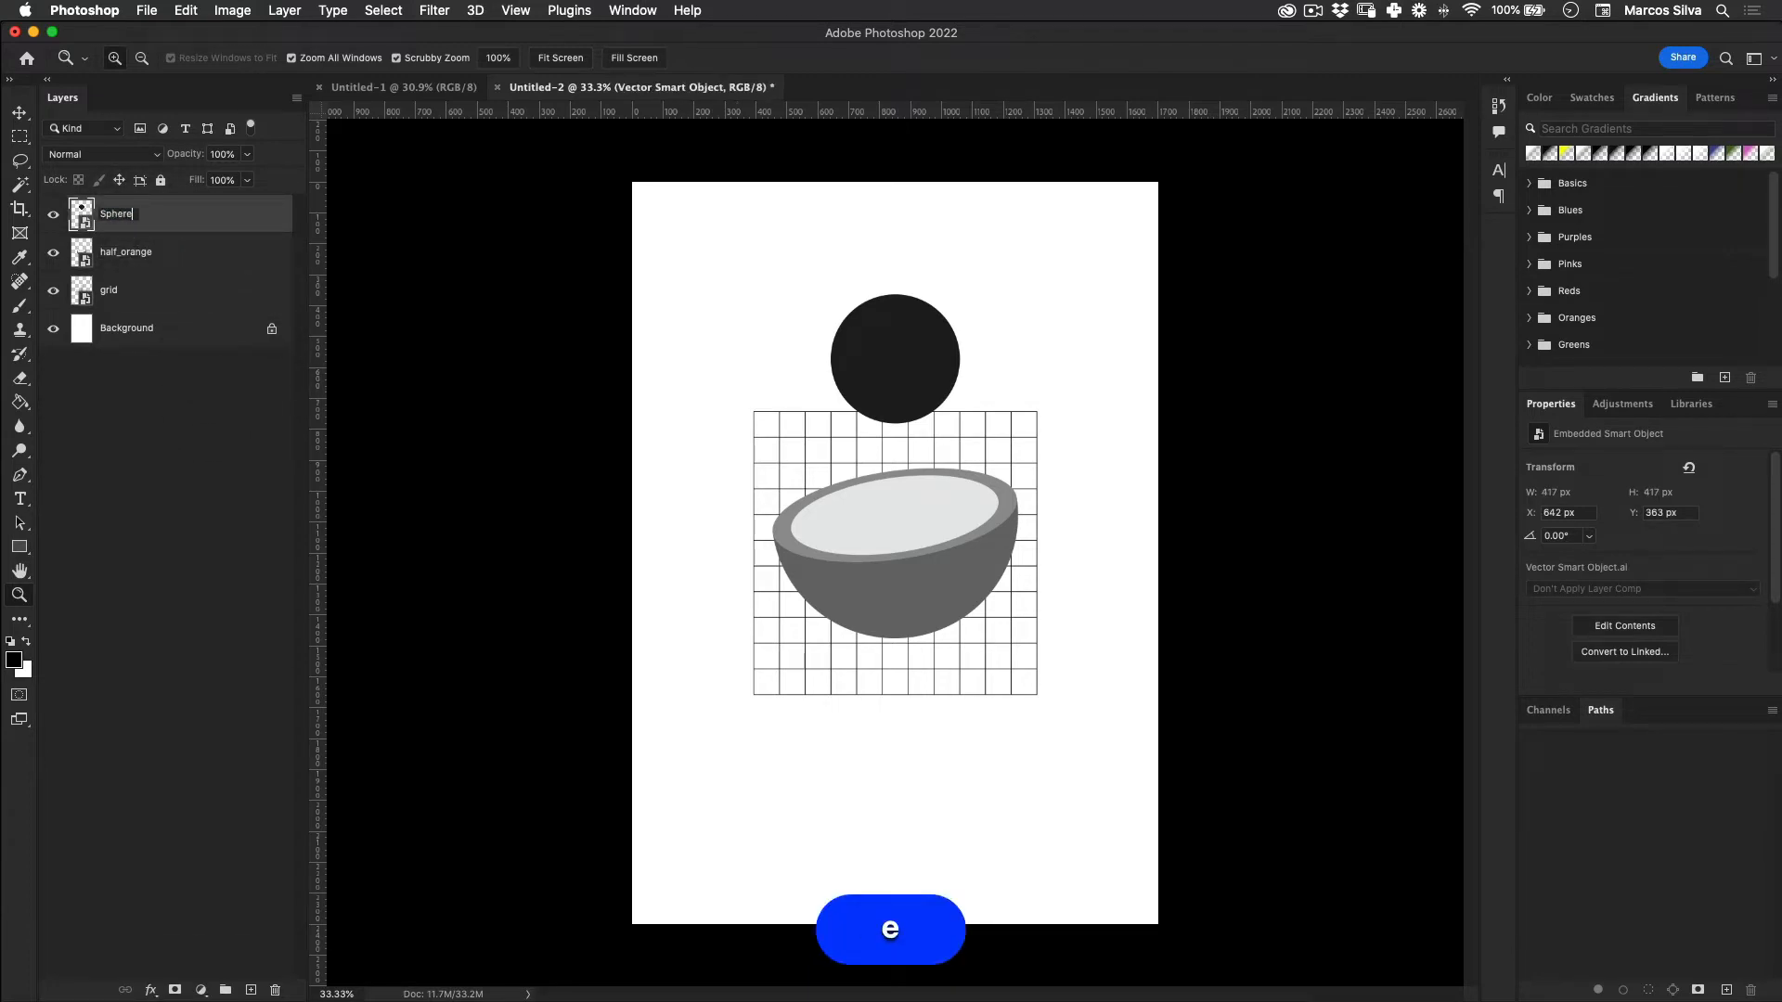
left_click(875, 625)
Step: Scale the line grid up from its centre to about 147%
left_click_drag(714, 778, 740, 576)
left_click_drag(1032, 438, 917, 608)
key("z")
left_click_drag(917, 598, 887, 572)
key("v")
left_click(1028, 479)
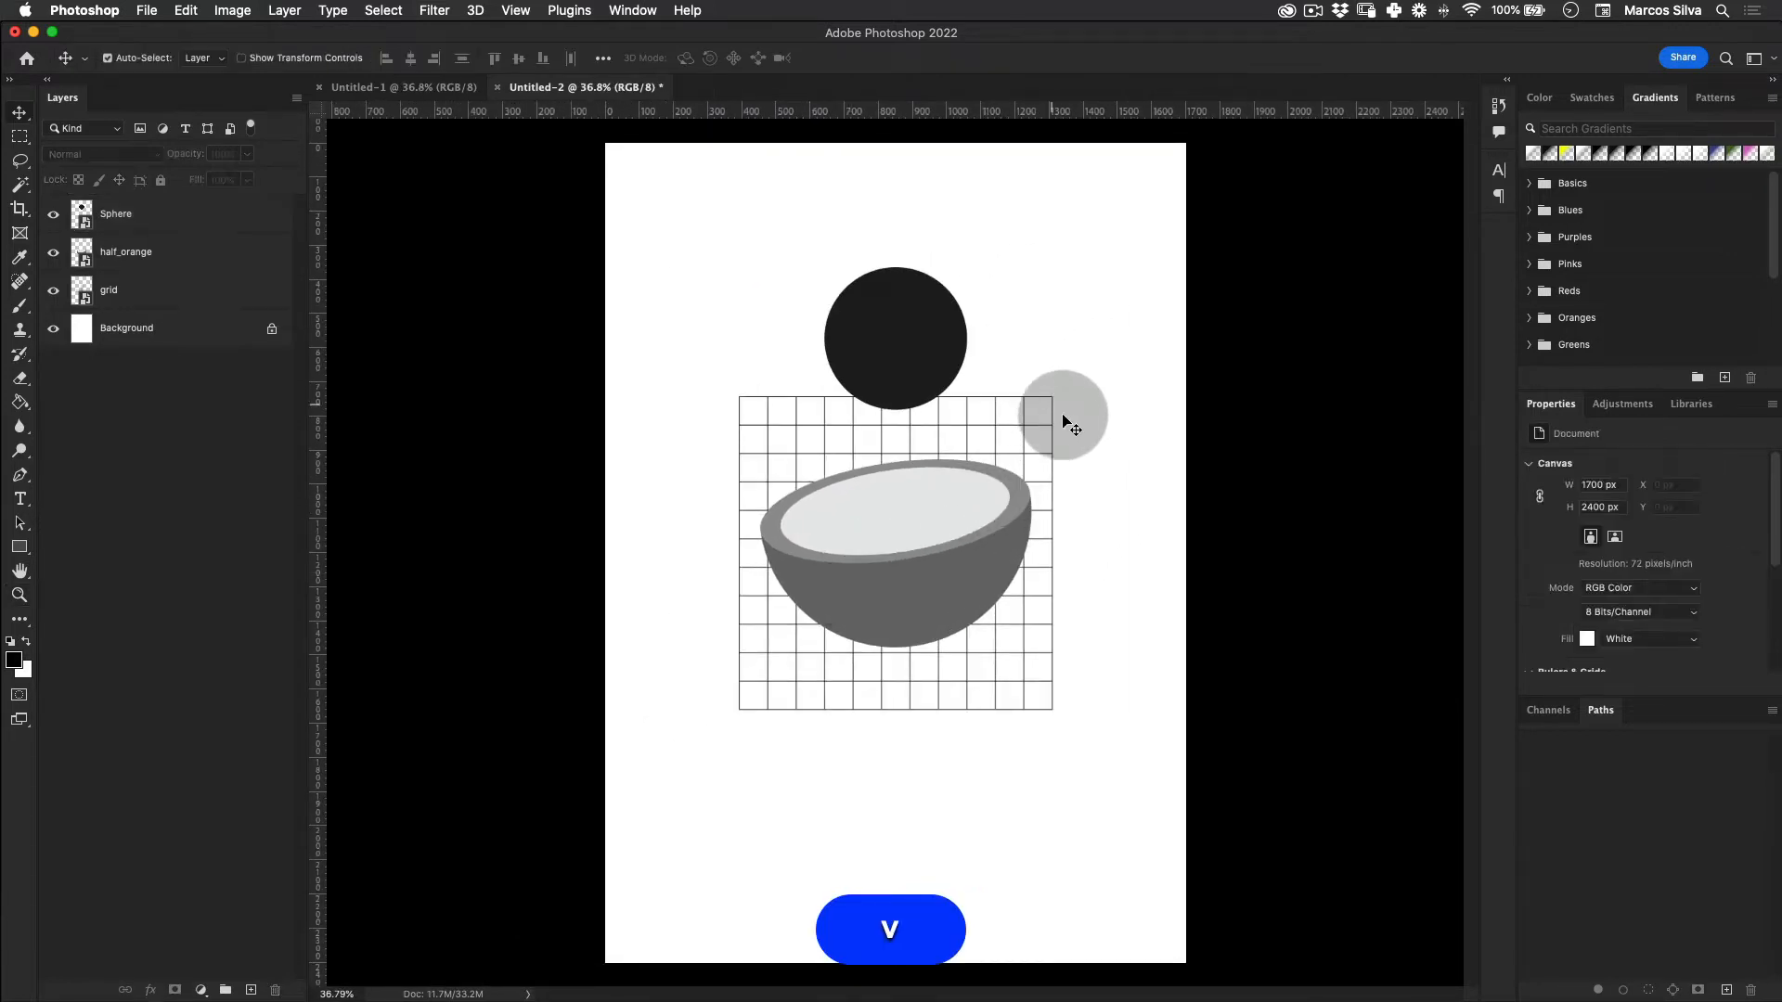
left_click(121, 291, "super")
key("super+t")
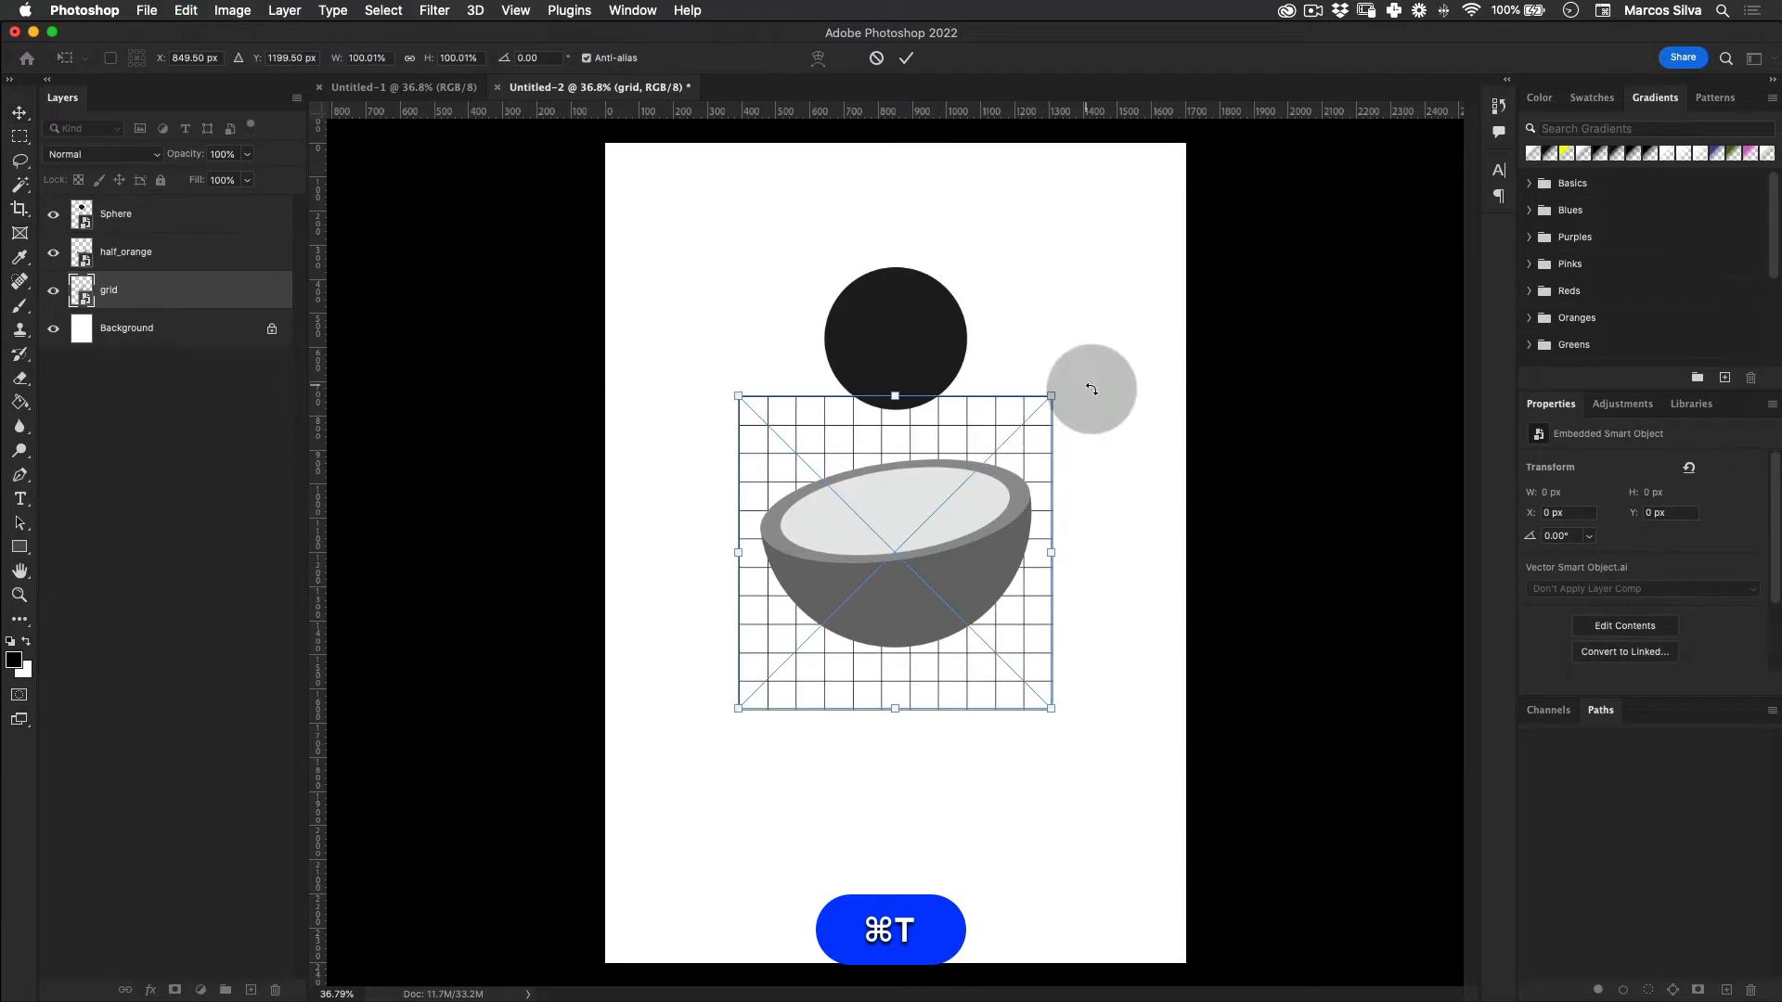
left_click_drag(1053, 394, 1132, 353)
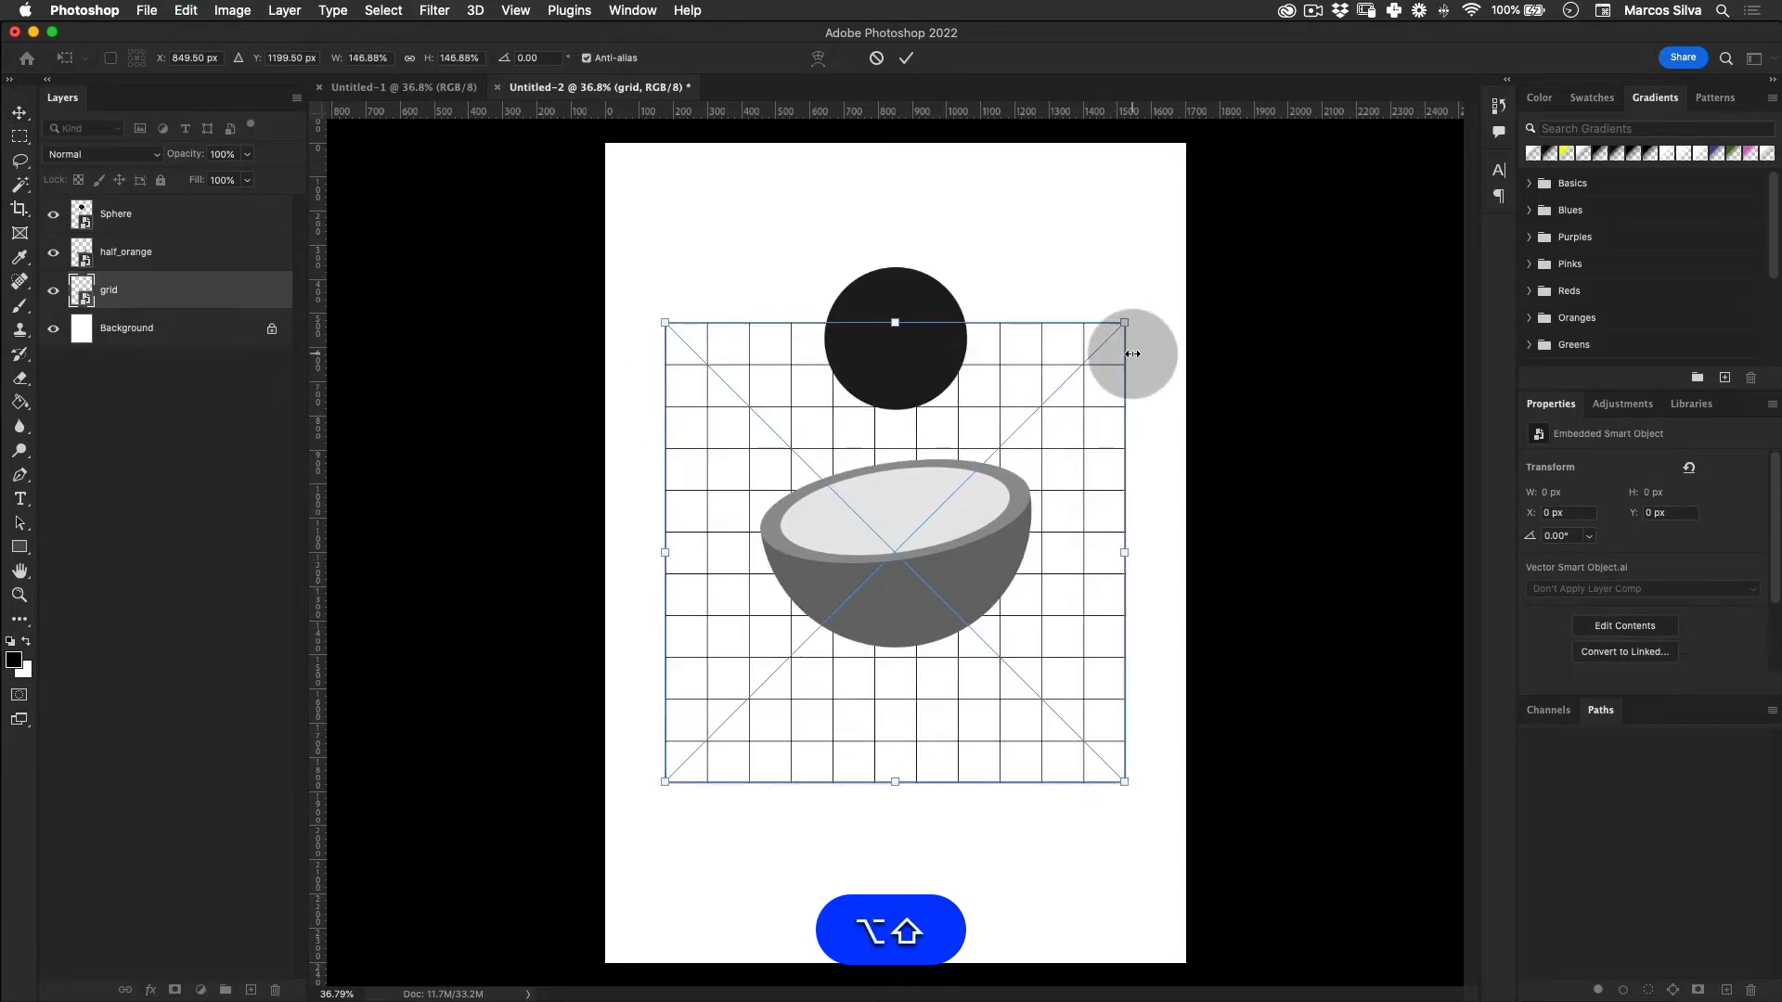
key("Return")
Step: Move the half_orange bowl lower over the grid and scale it proportionally to about 117%
key("v")
left_click_drag(907, 537, 900, 594)
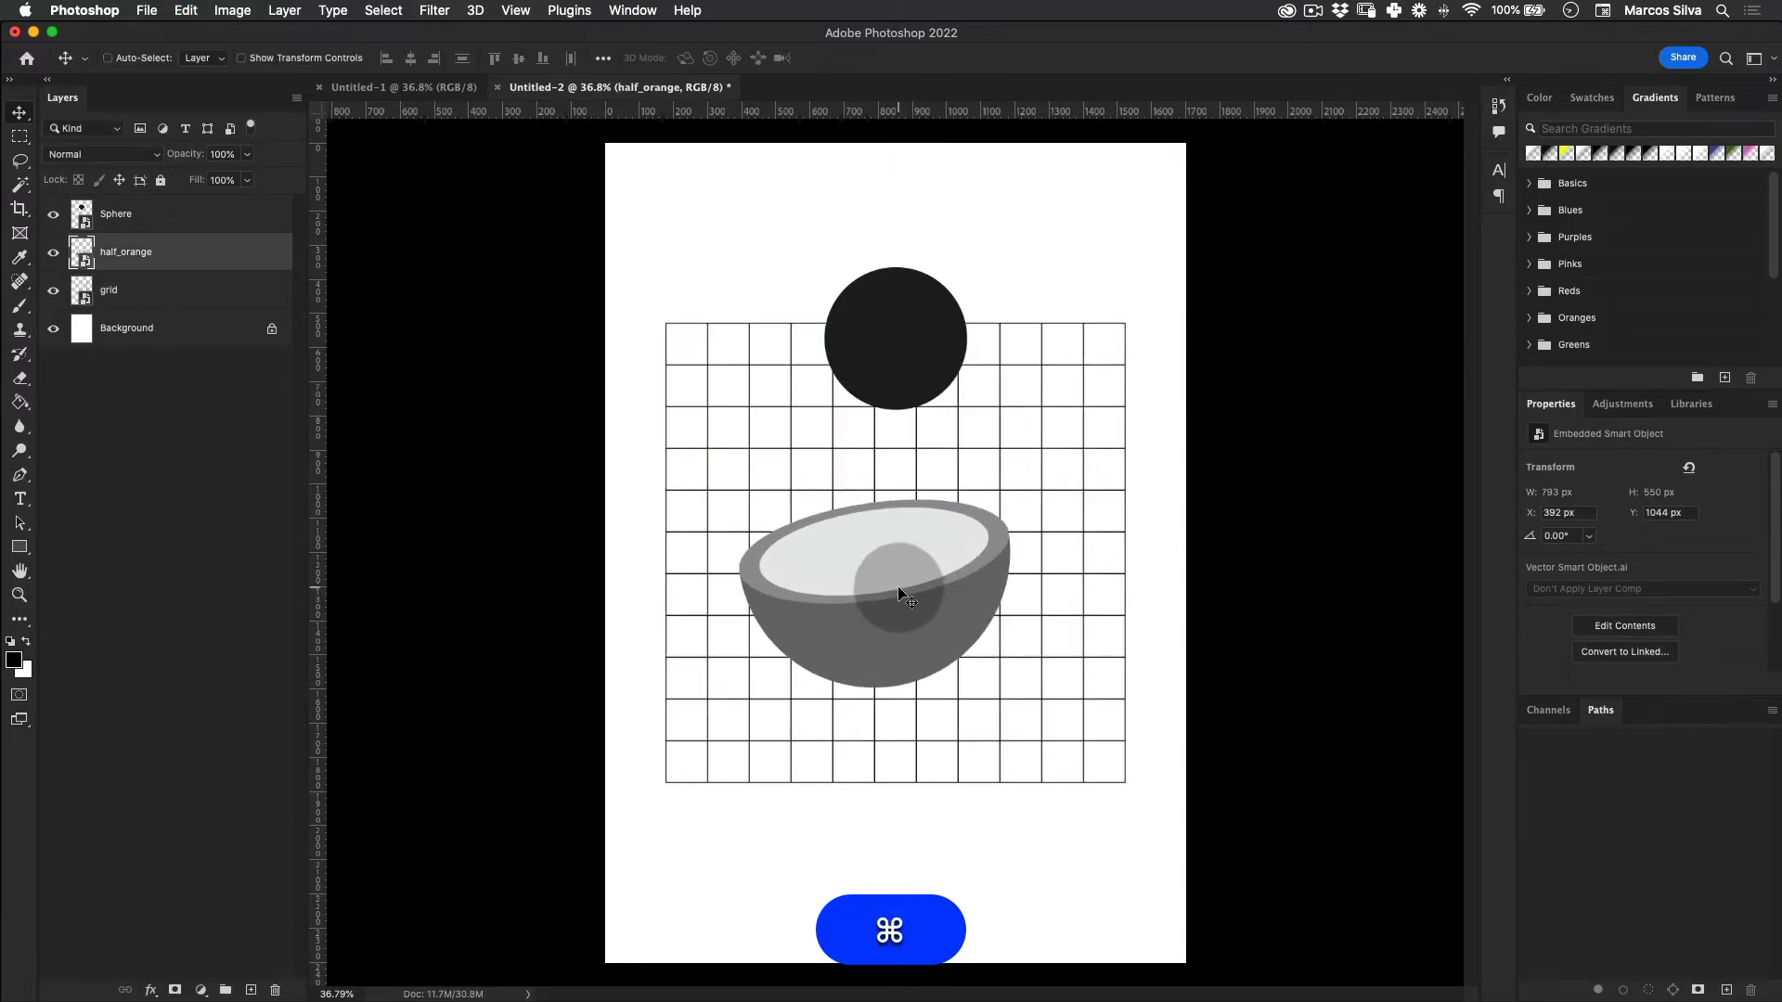
key("super+t")
left_click_drag(1012, 501, 1042, 469)
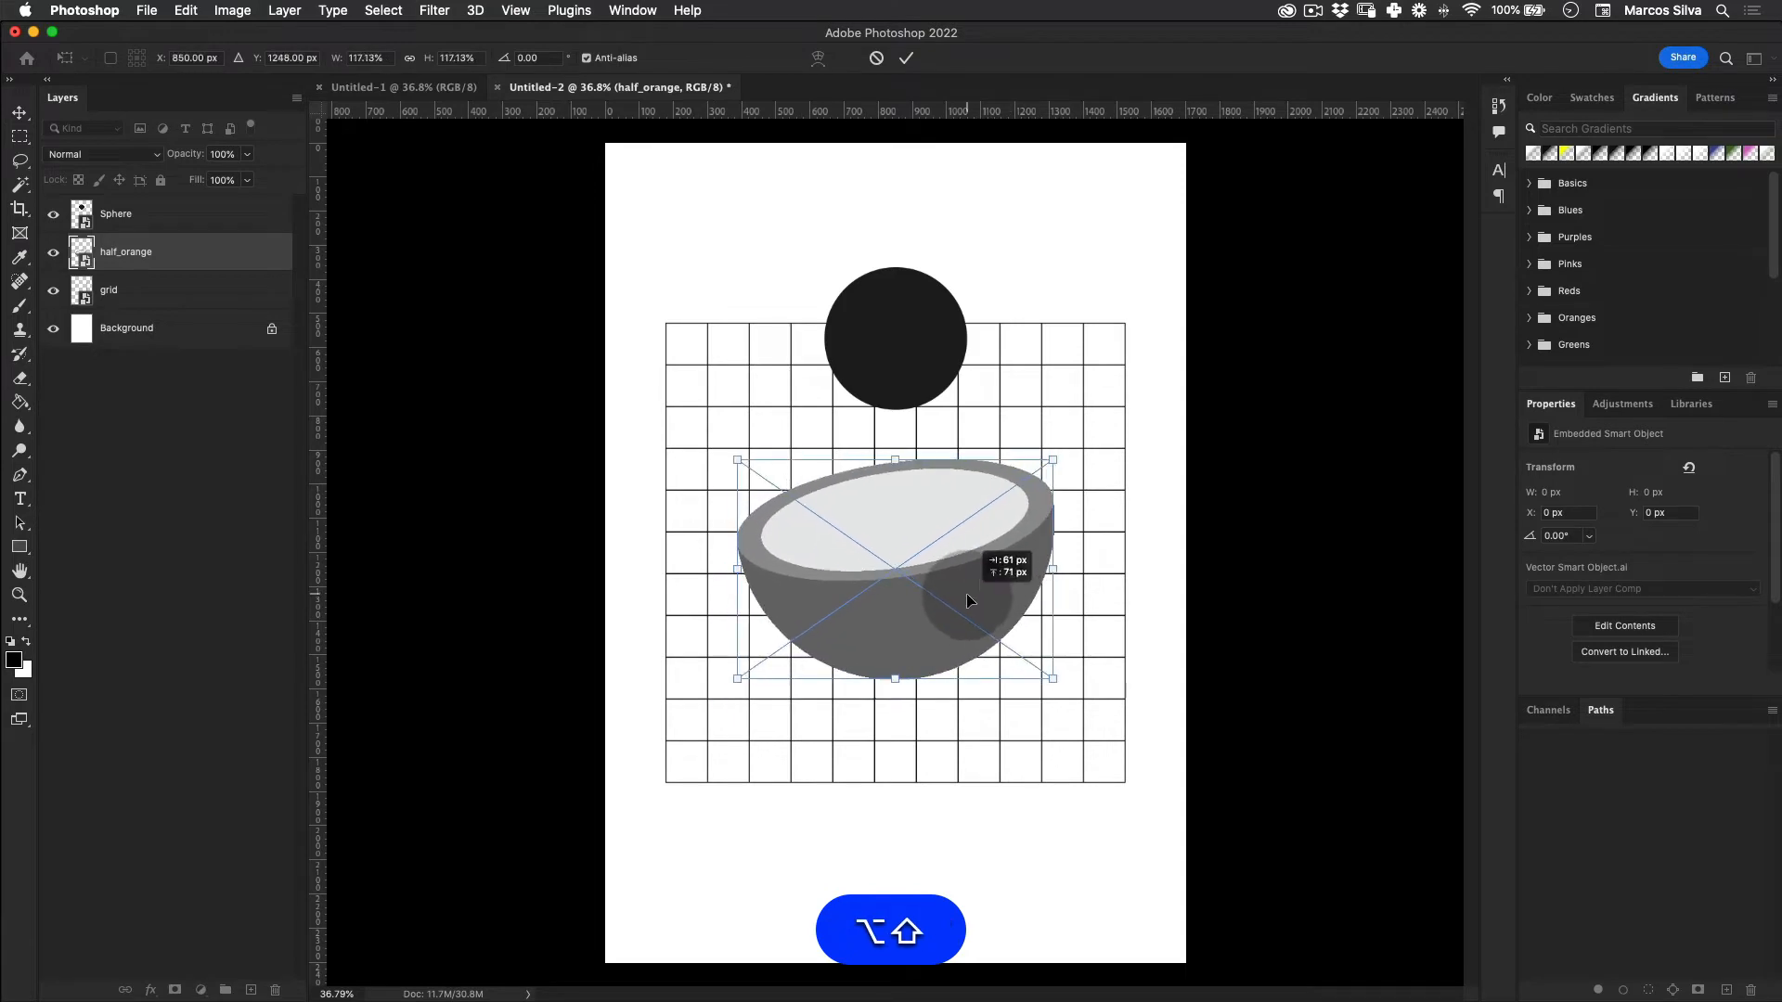
left_click_drag(967, 598, 961, 592)
key("Return")
key("v")
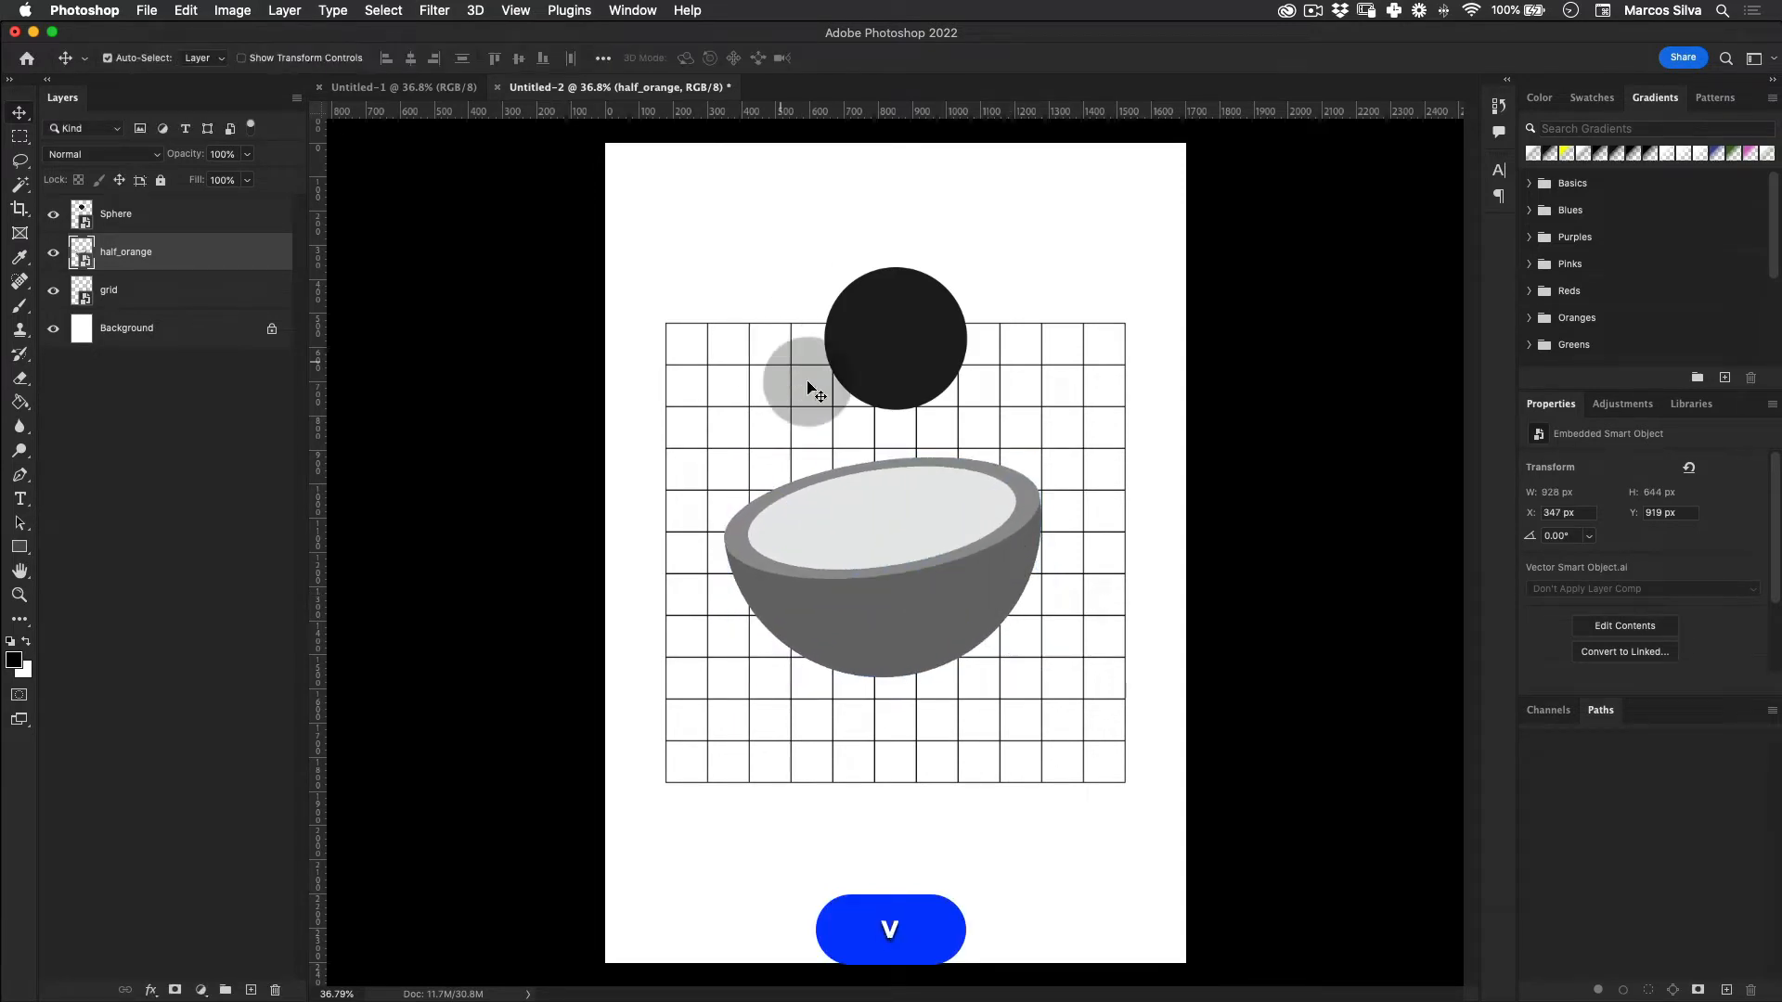
Step: Move the dark sphere down over the bowl's opening
left_click_drag(895, 360, 869, 531)
key("super+t")
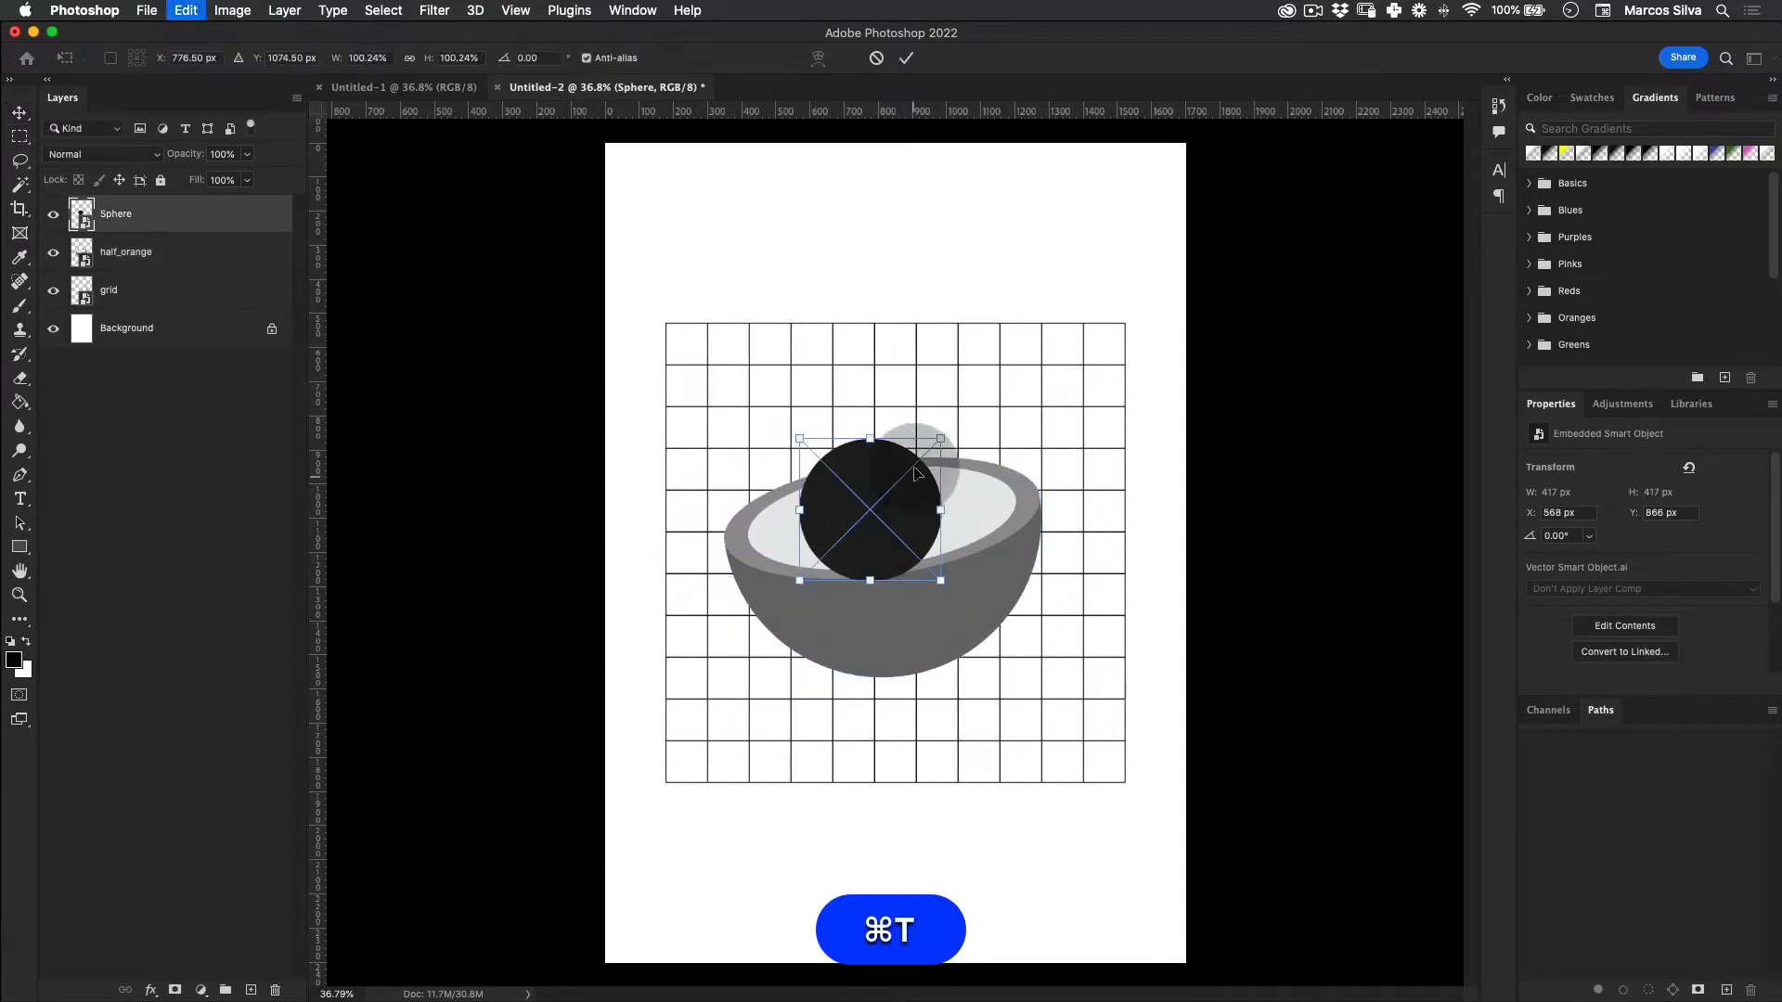
left_click_drag(940, 438, 967, 413)
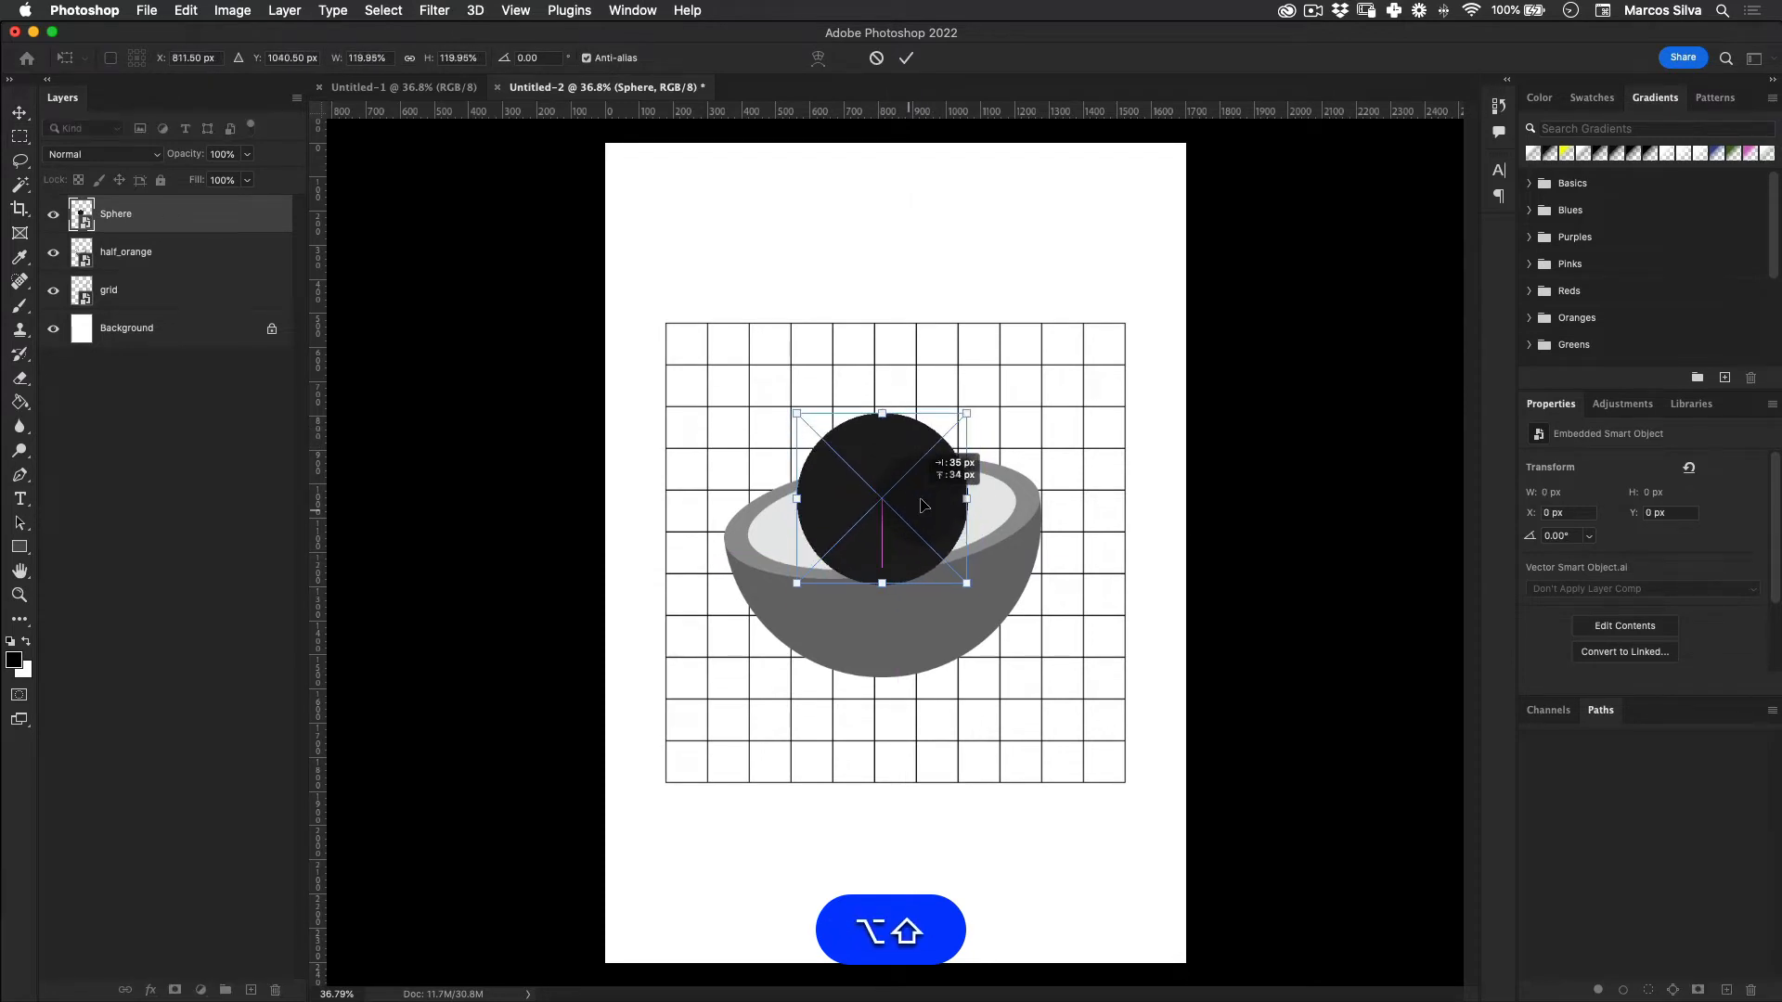
mouse_move(923, 505)
left_mouse_down()
mouse_move(905, 501)
mouse_move(933, 508)
left_mouse_up()
key("Escape")
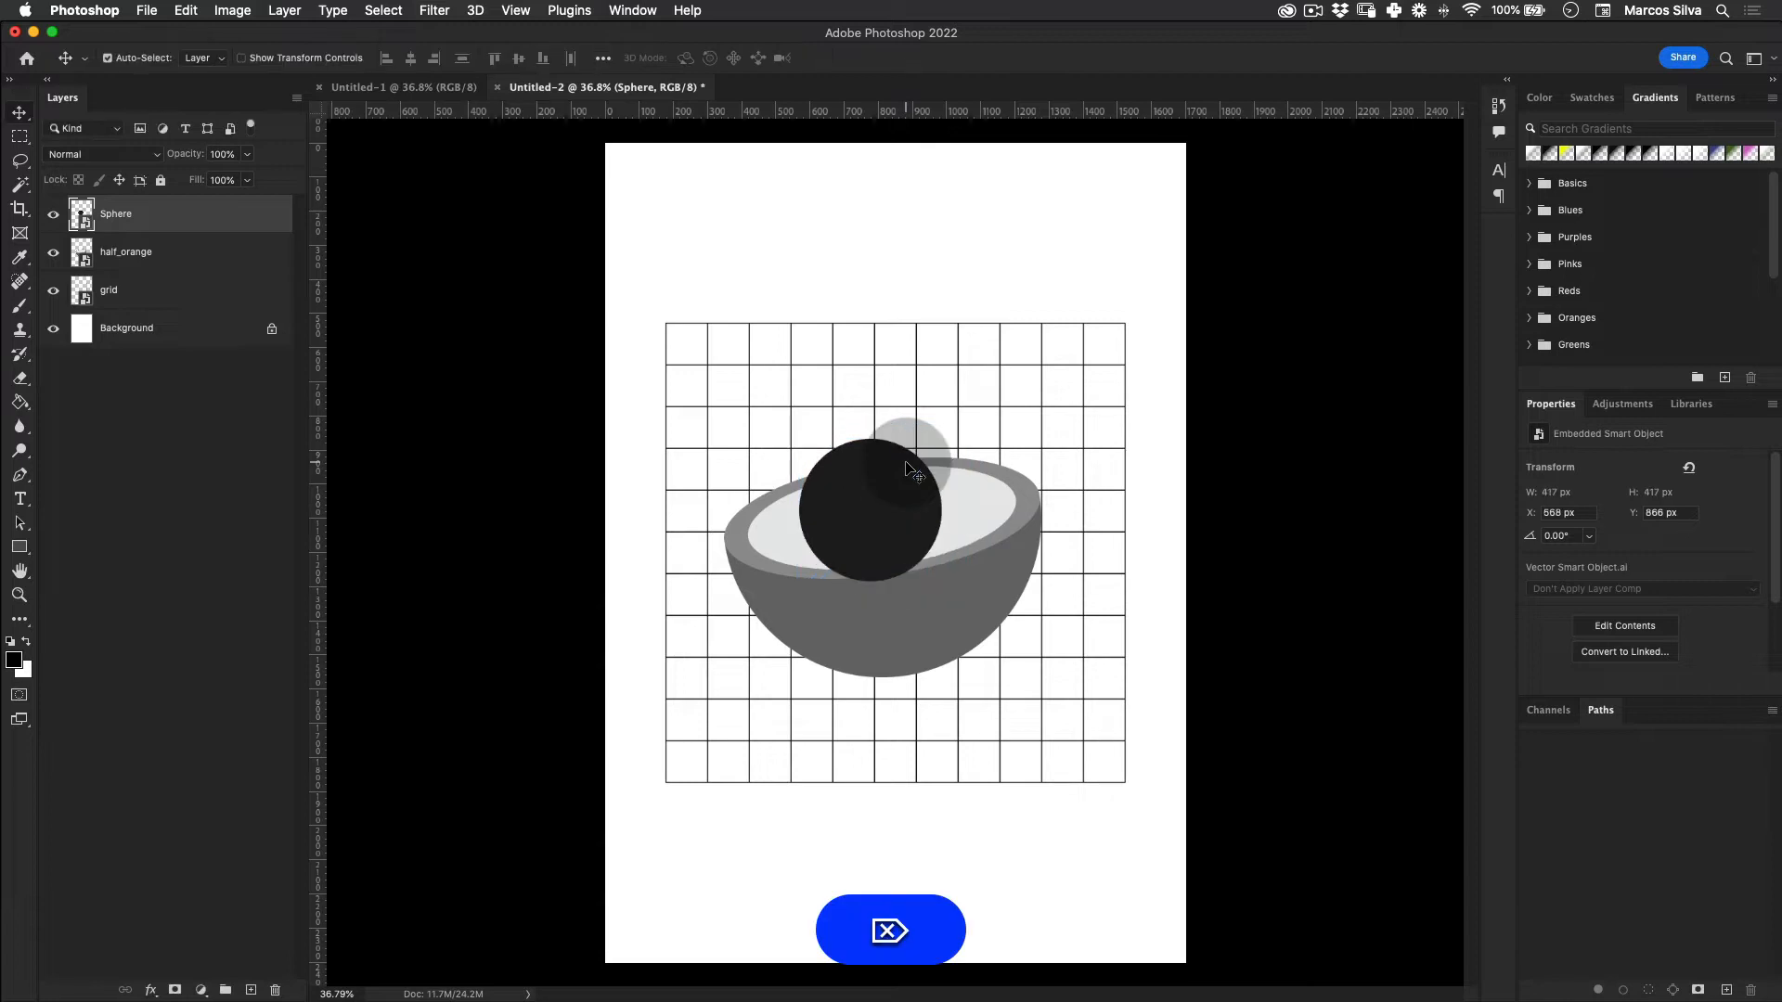
Step: Scale the sphere up from its centre to about 517 px wide and centre it horizontally over the bowl's opening
key("super+t")
left_click_drag(942, 438, 966, 426)
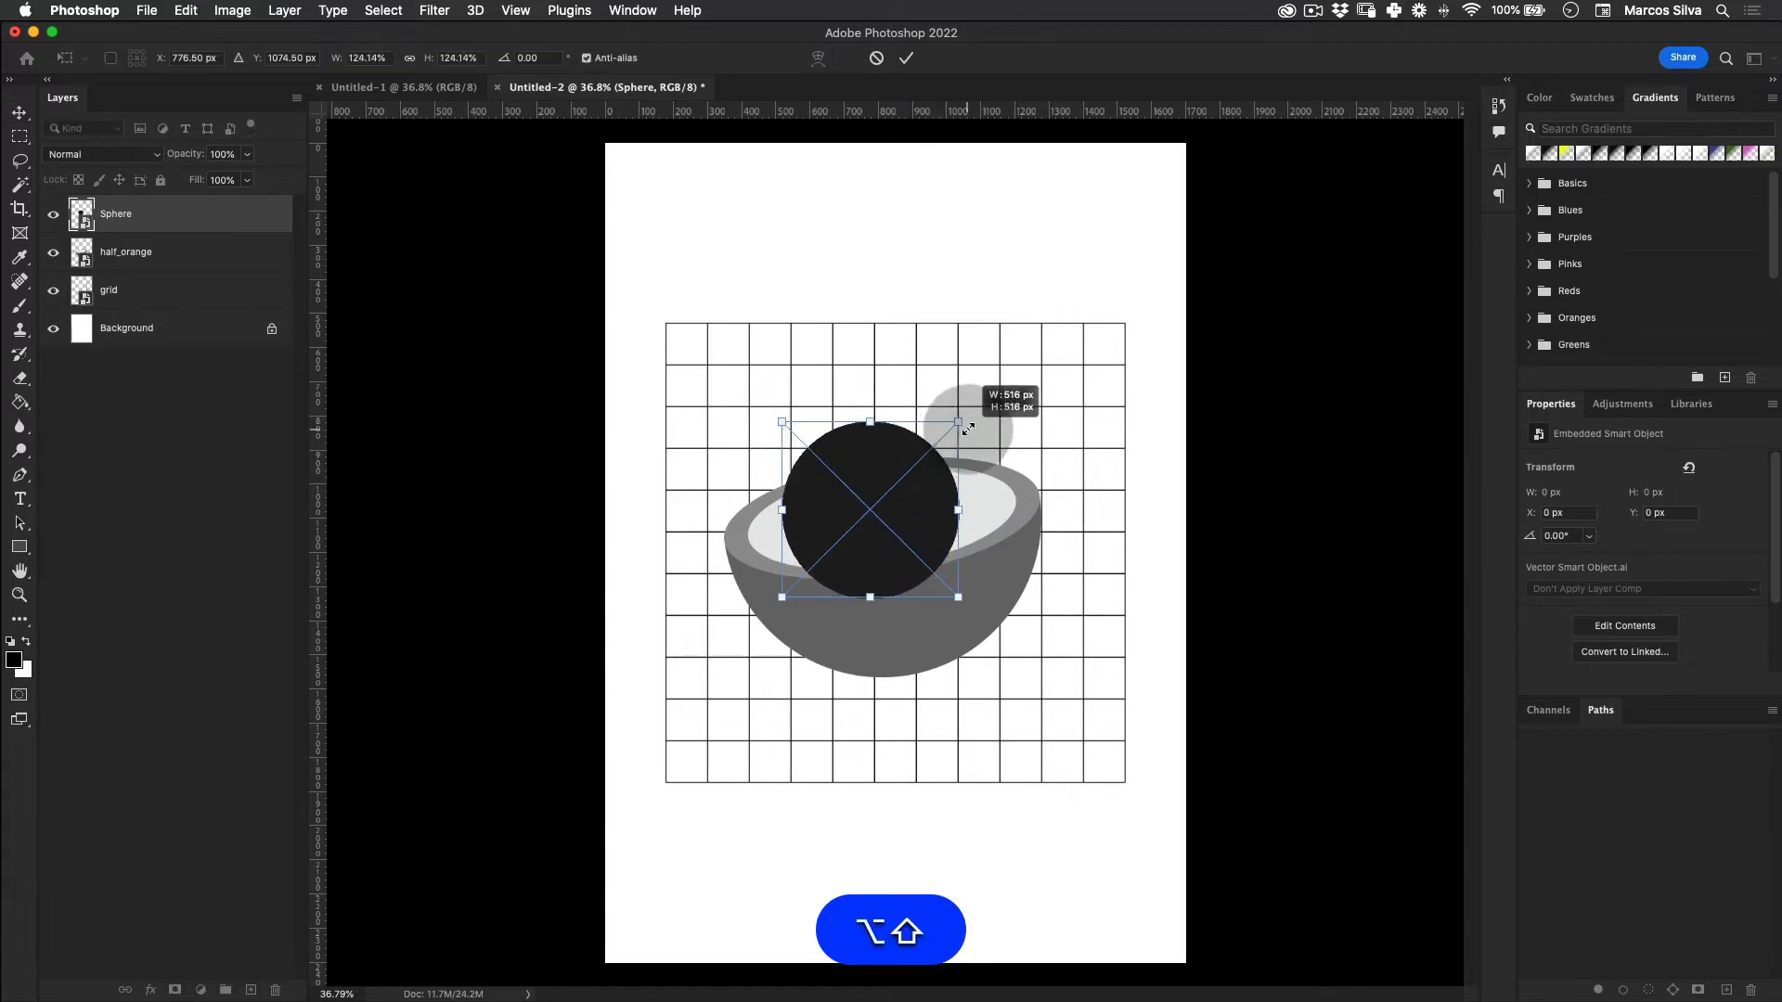
left_click_drag(918, 504, 929, 506)
key("Return")
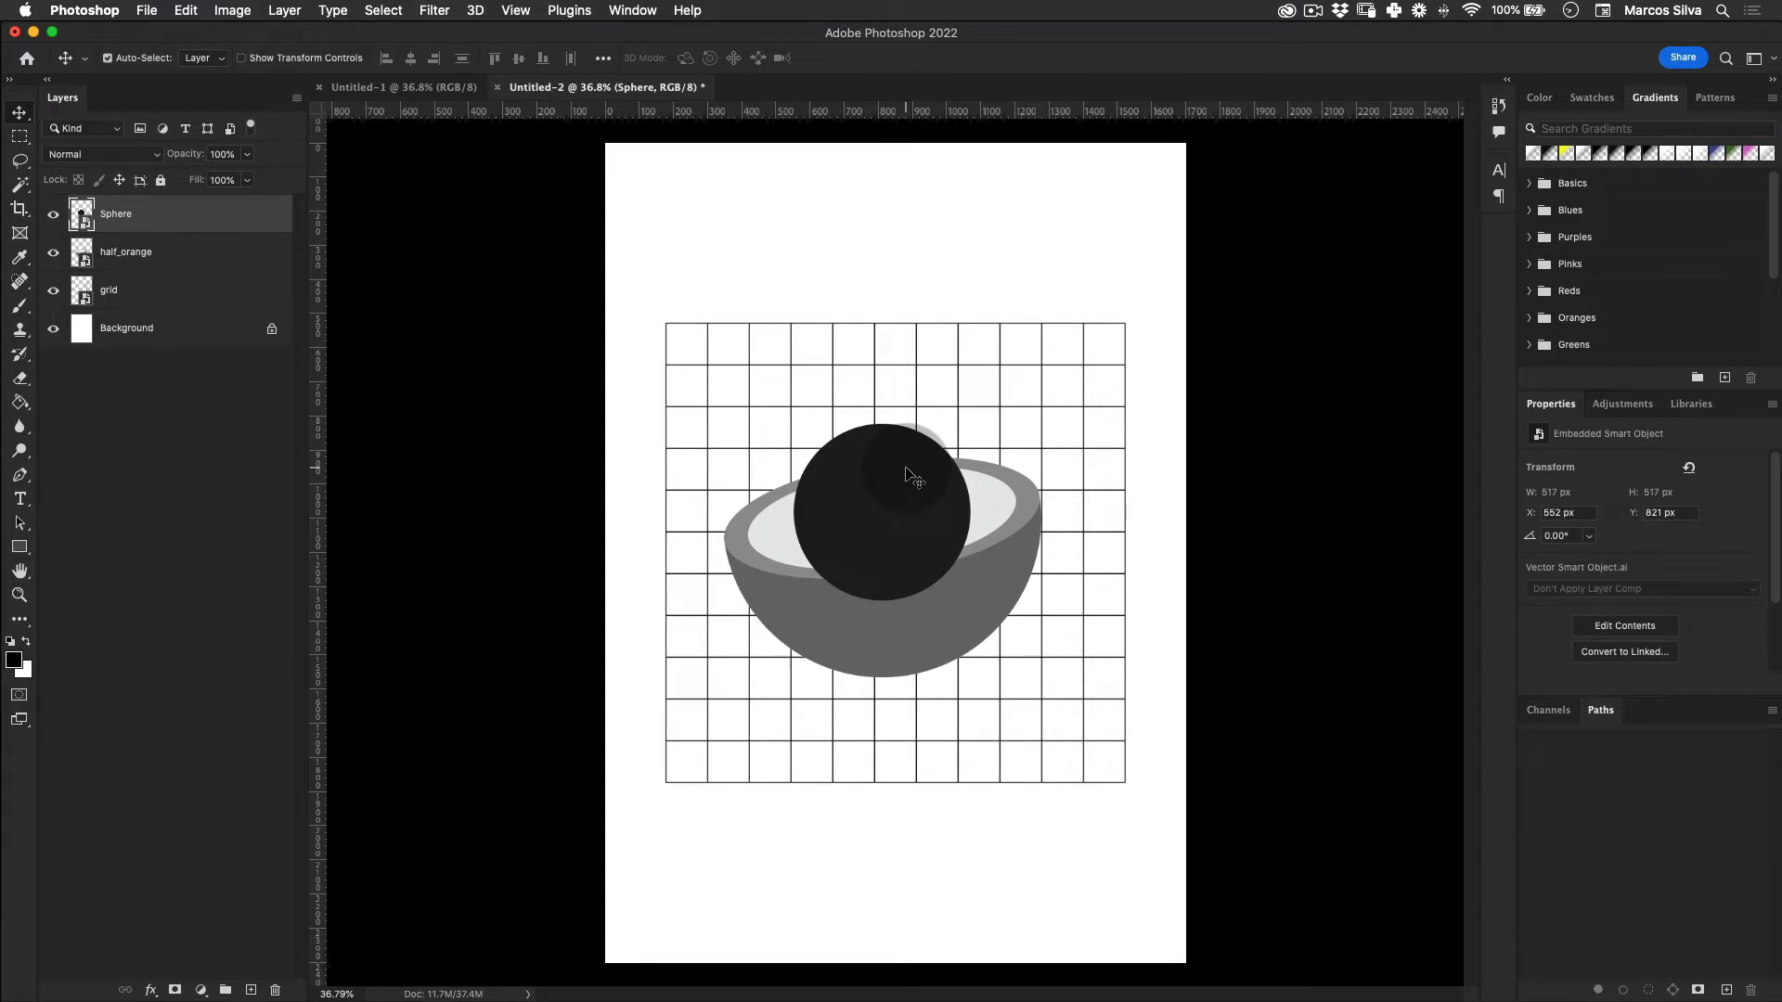
left_click_drag(907, 471, 804, 447)
left_click_drag(889, 501, 956, 452)
Step: Make the half_orange layer the active layer
key("z")
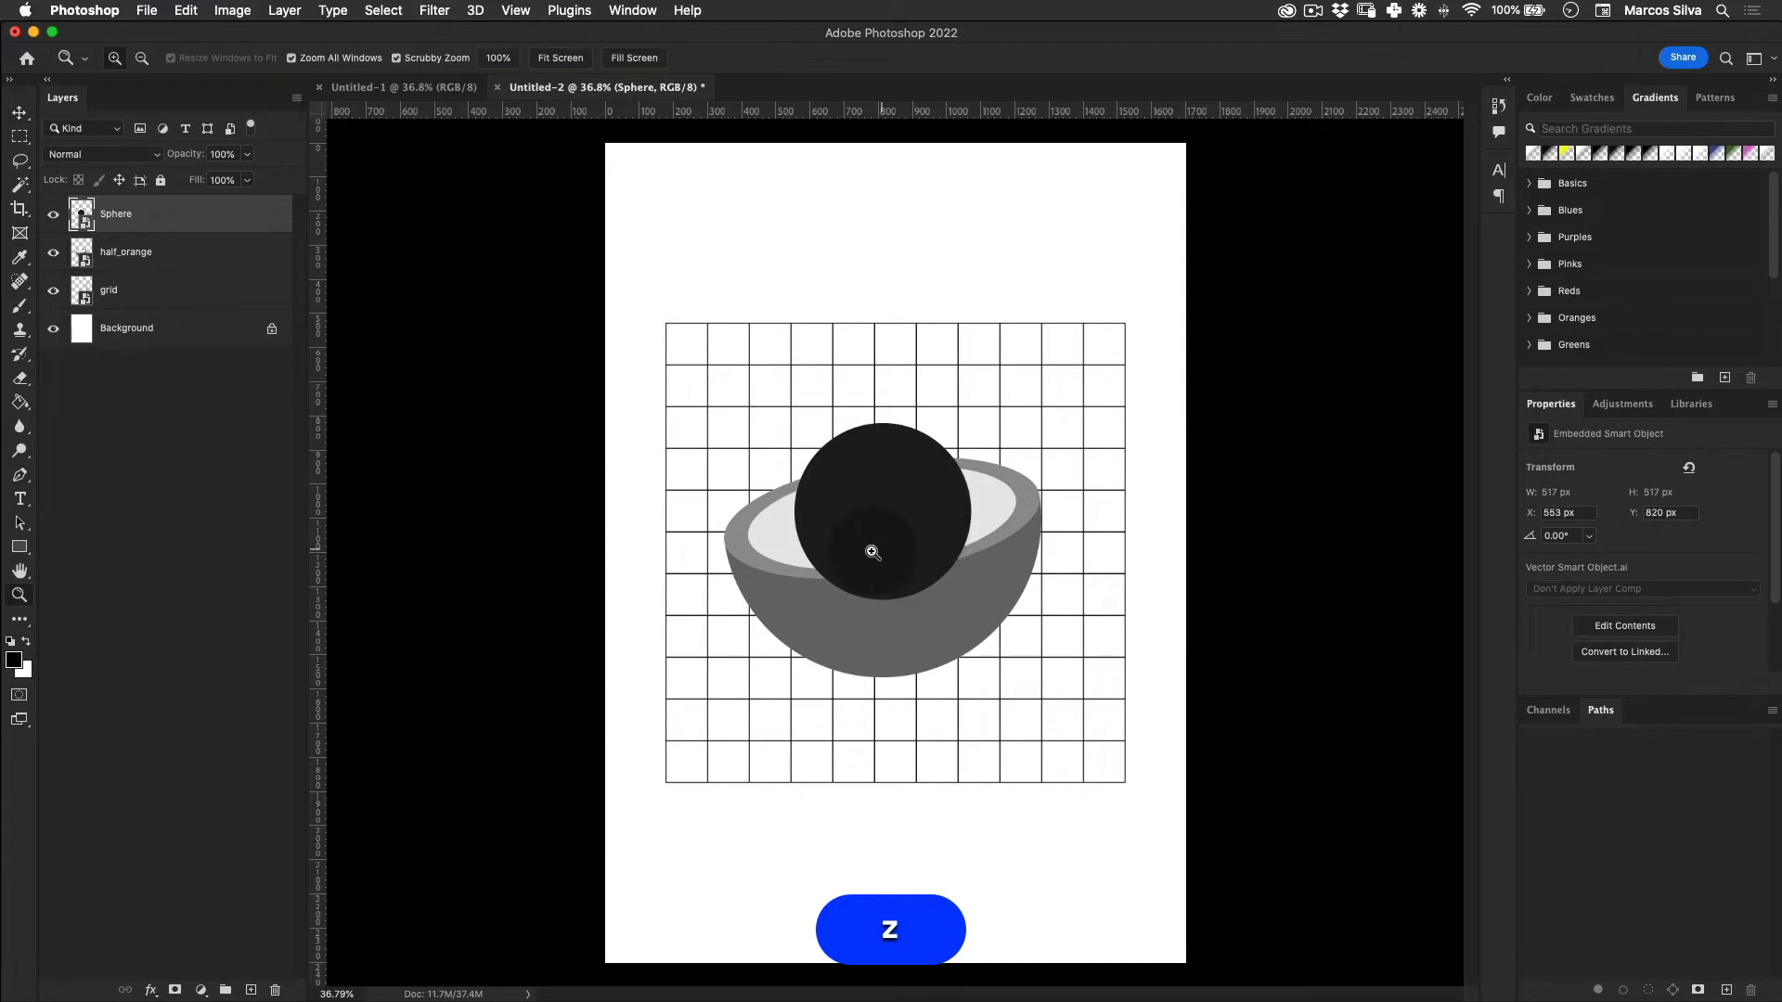
left_click_drag(871, 551, 971, 525)
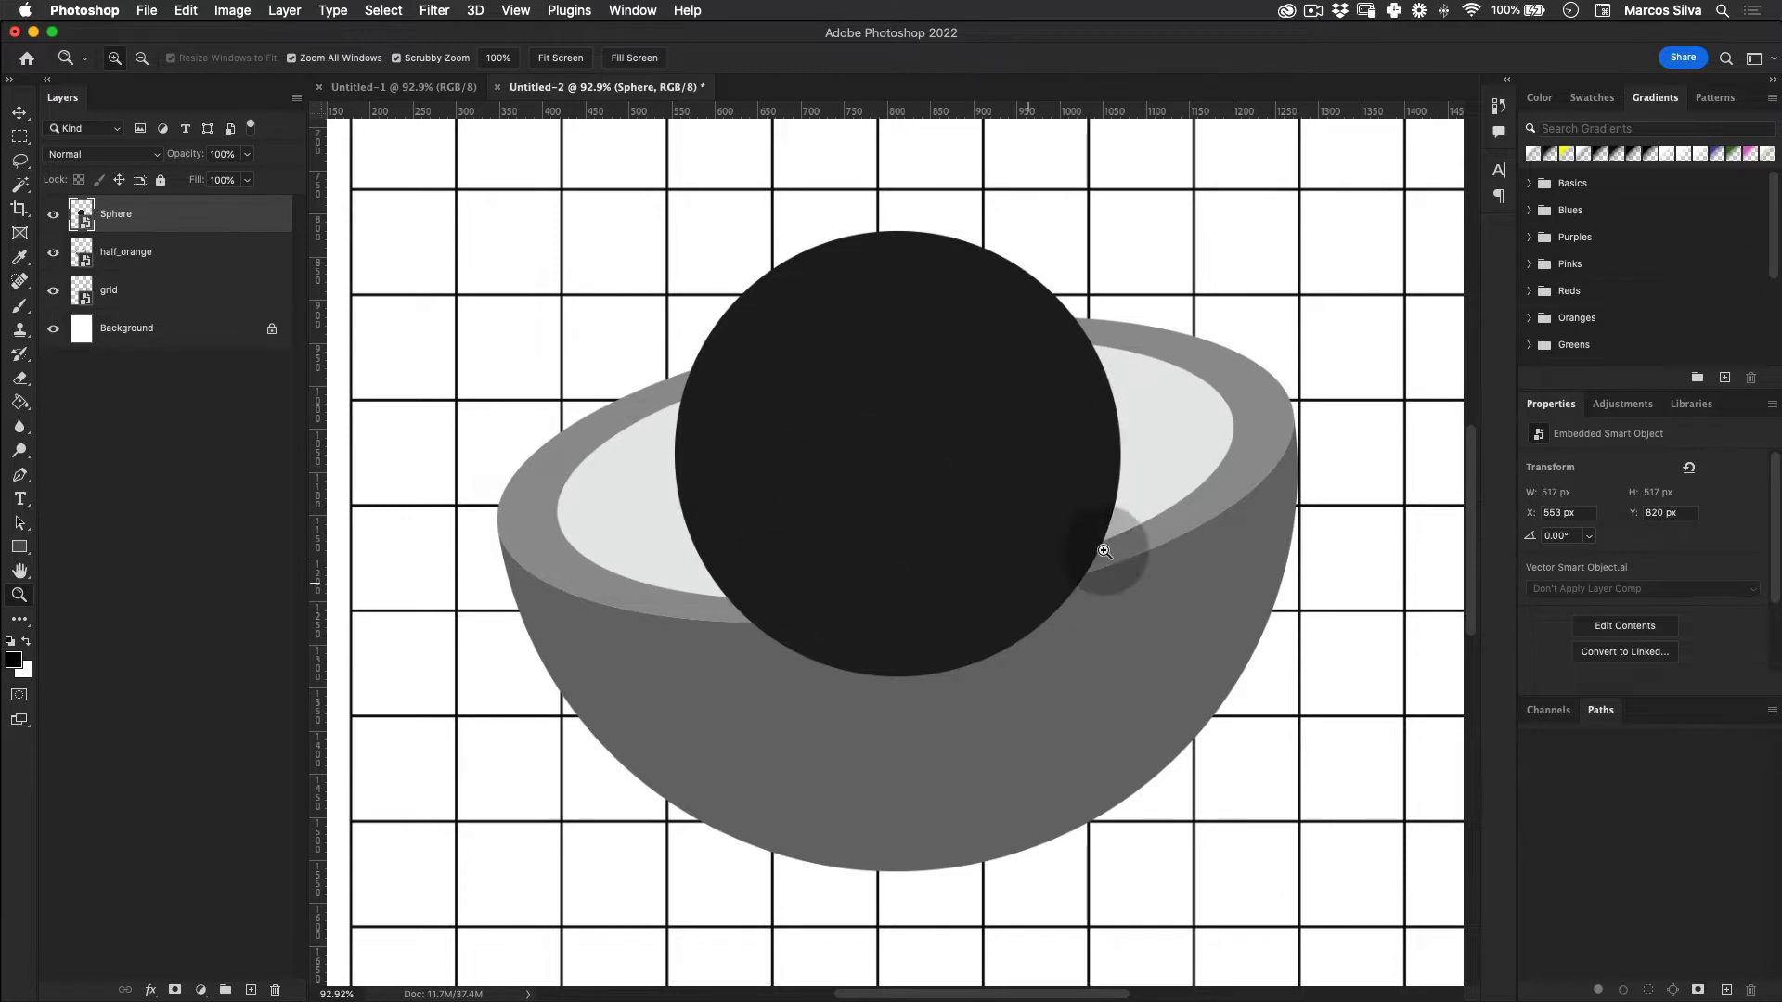
key("z")
left_click_drag(943, 489, 878, 487)
left_click(65, 265)
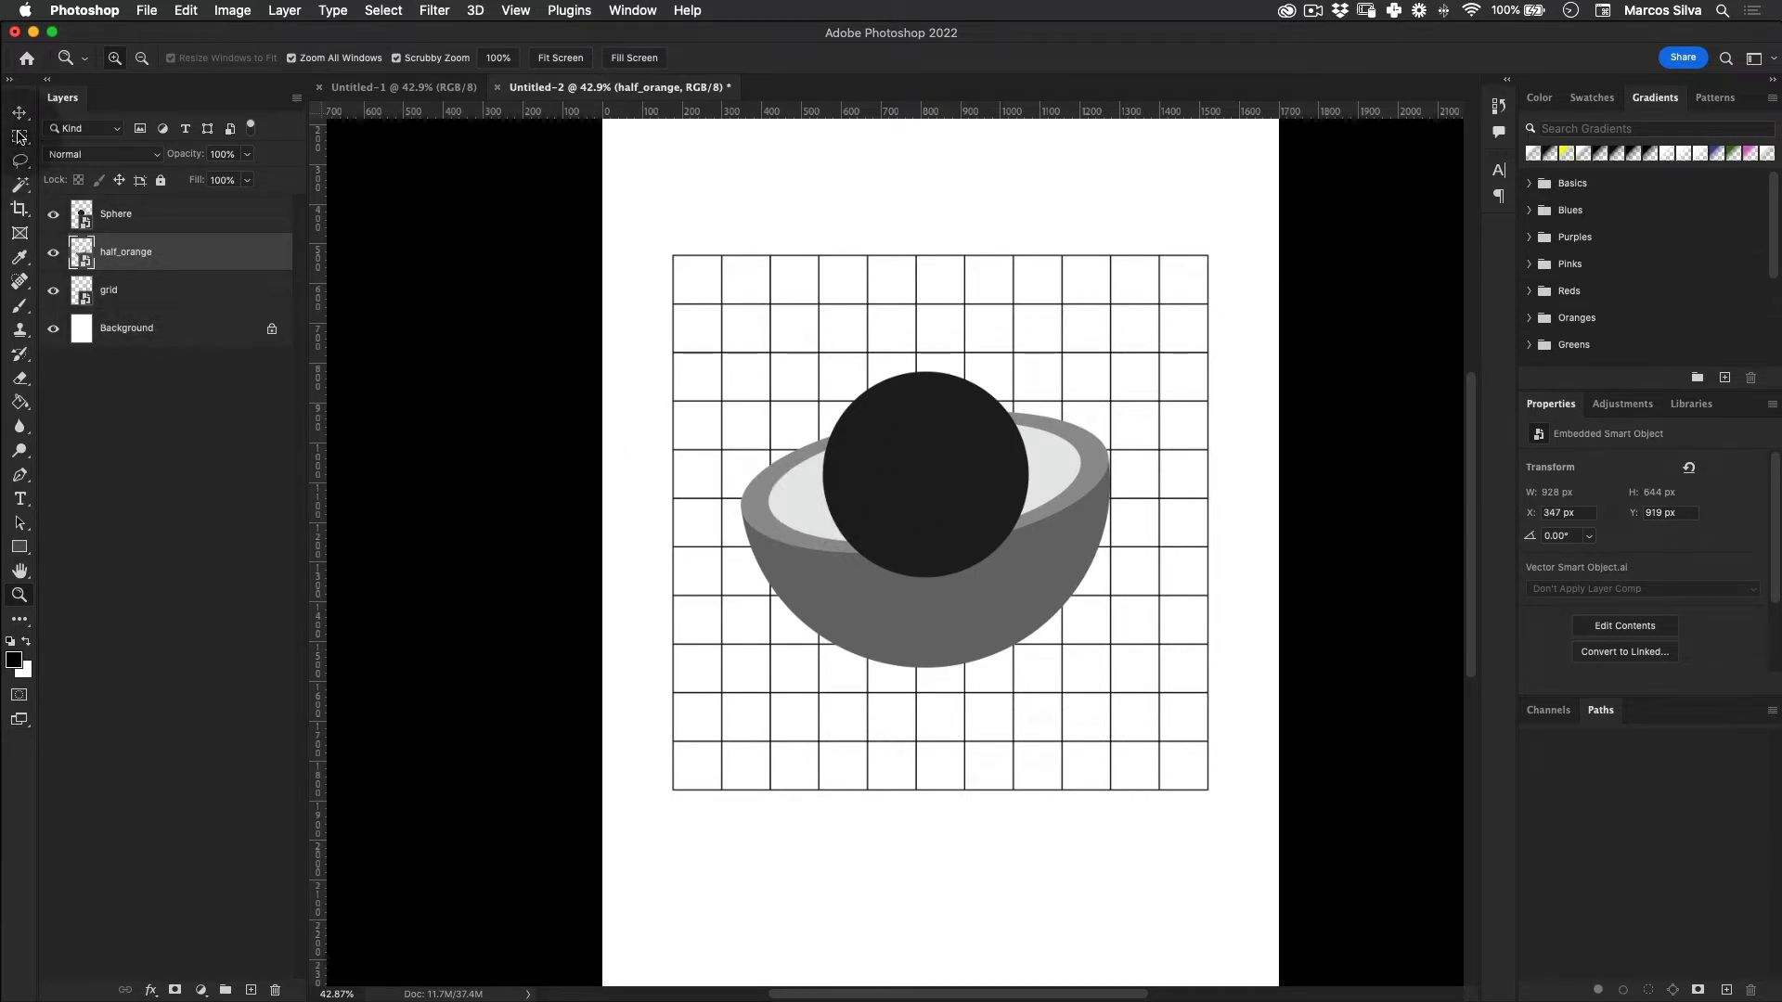
left_click(20, 183)
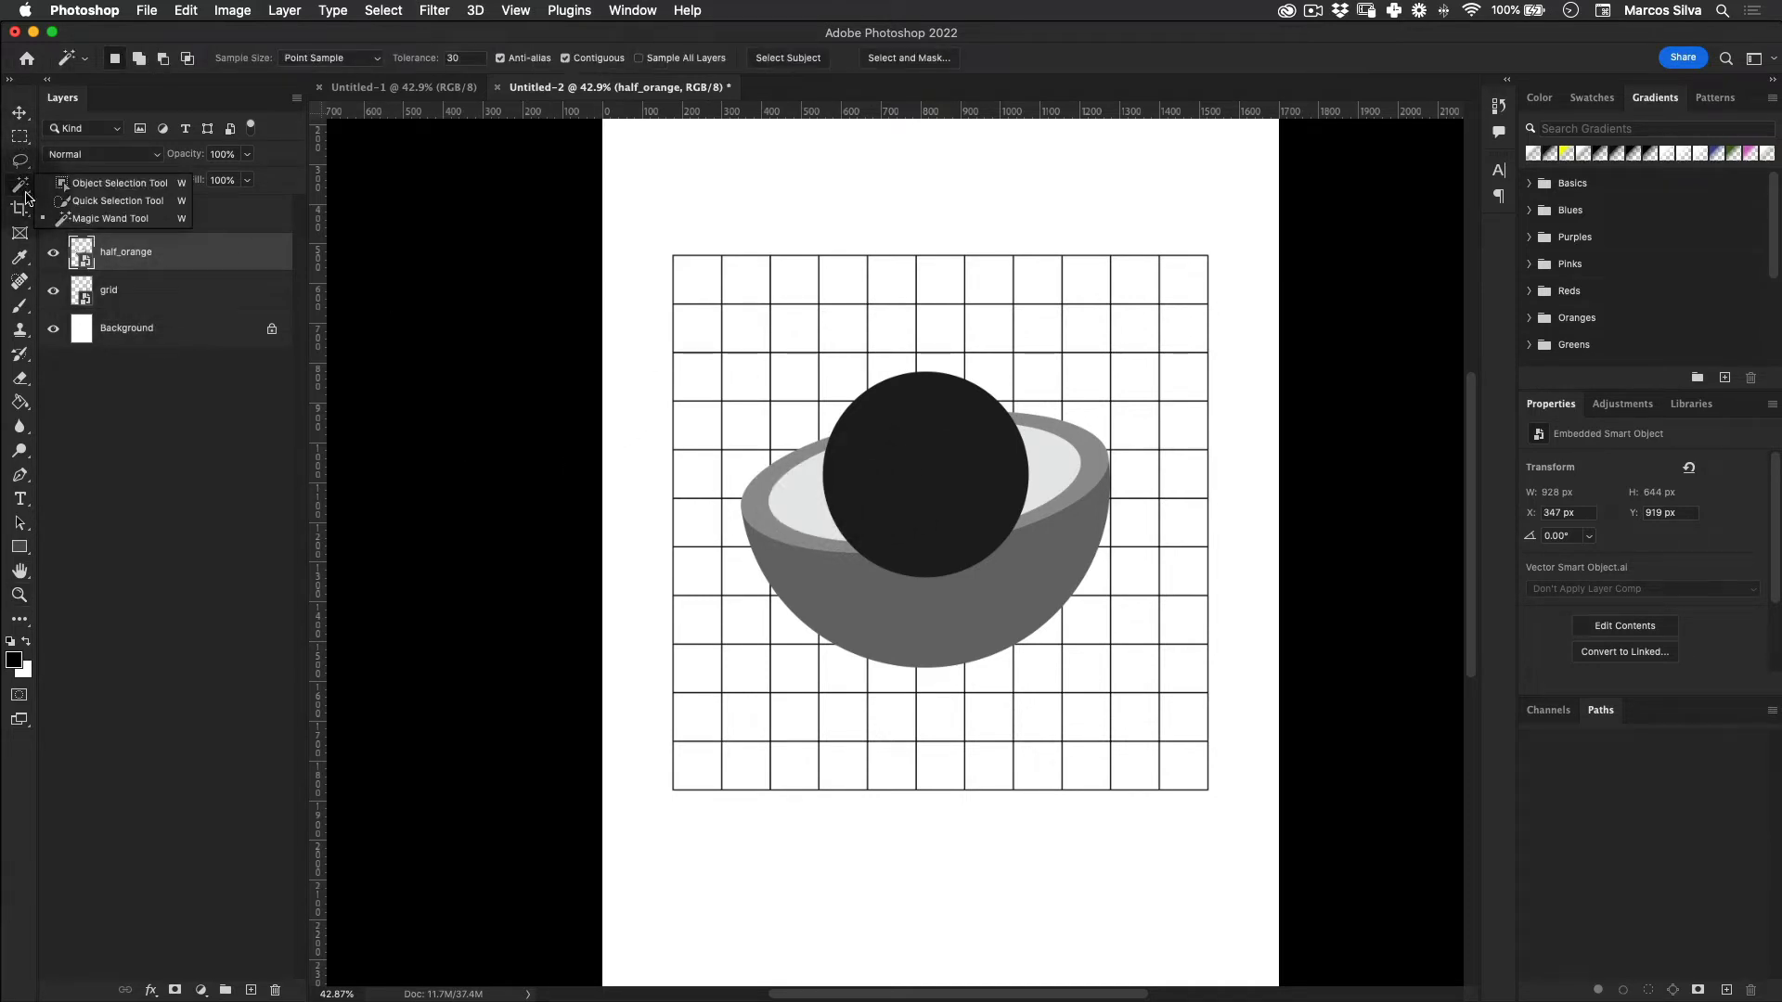
left_click(132, 206)
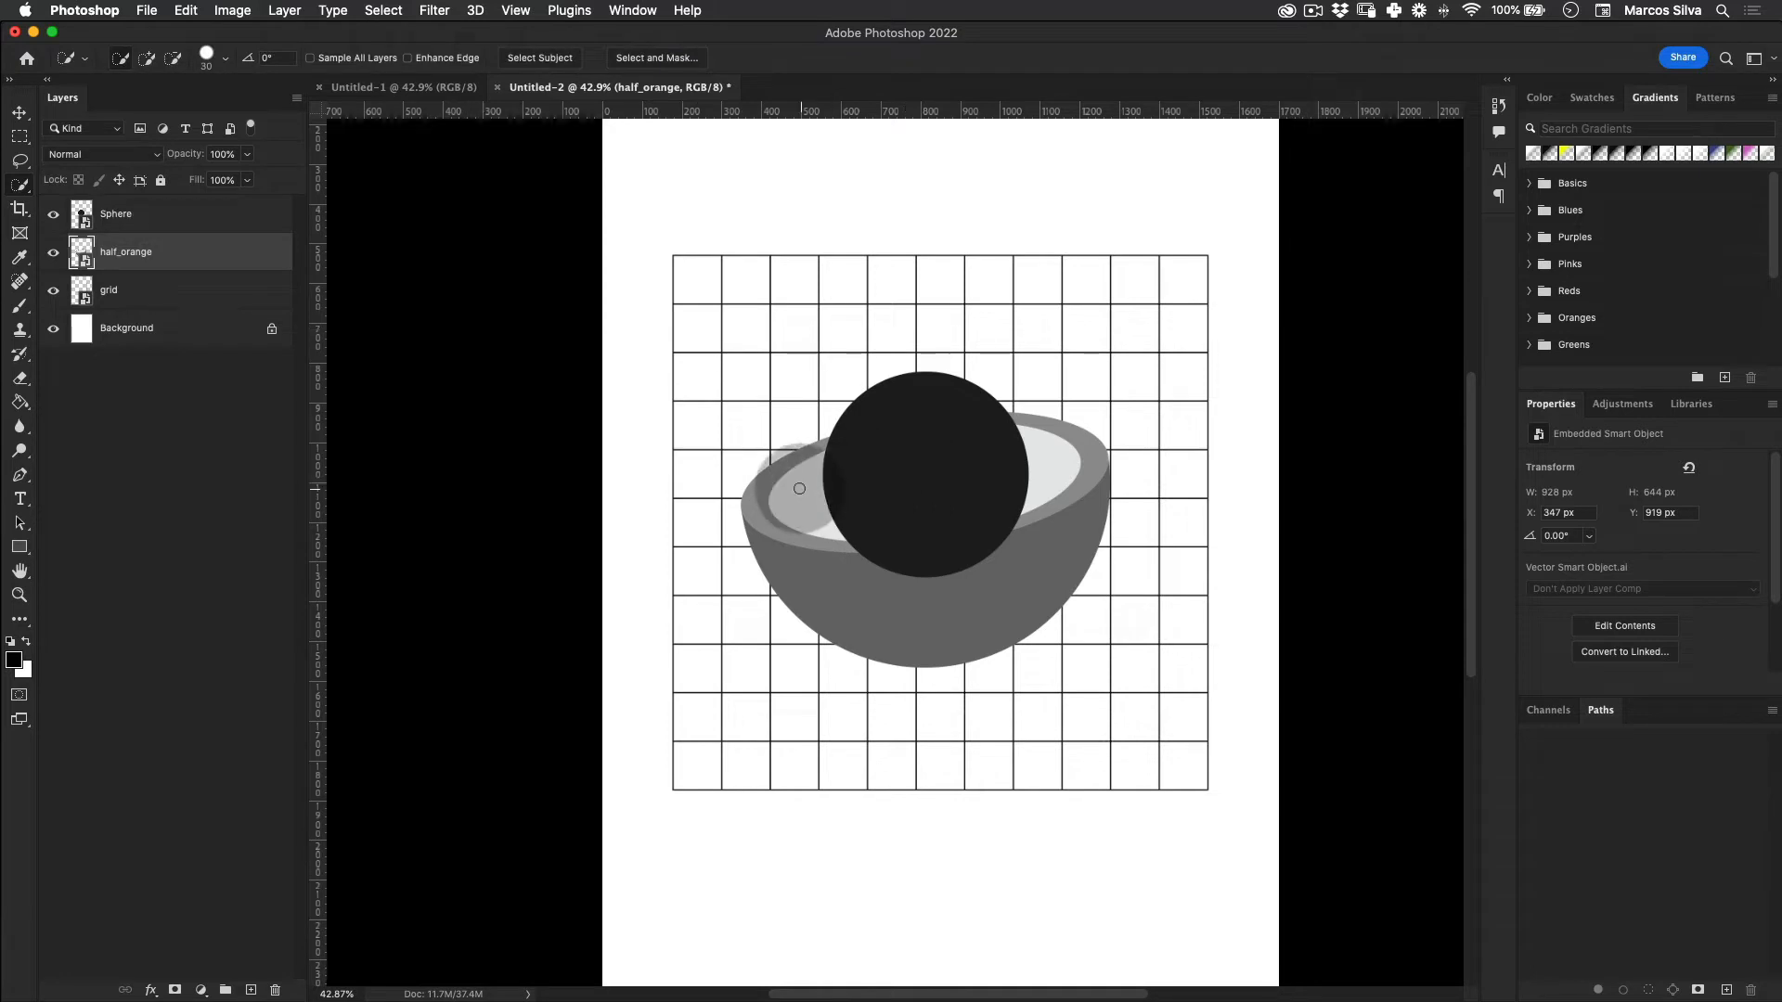
key("super+z")
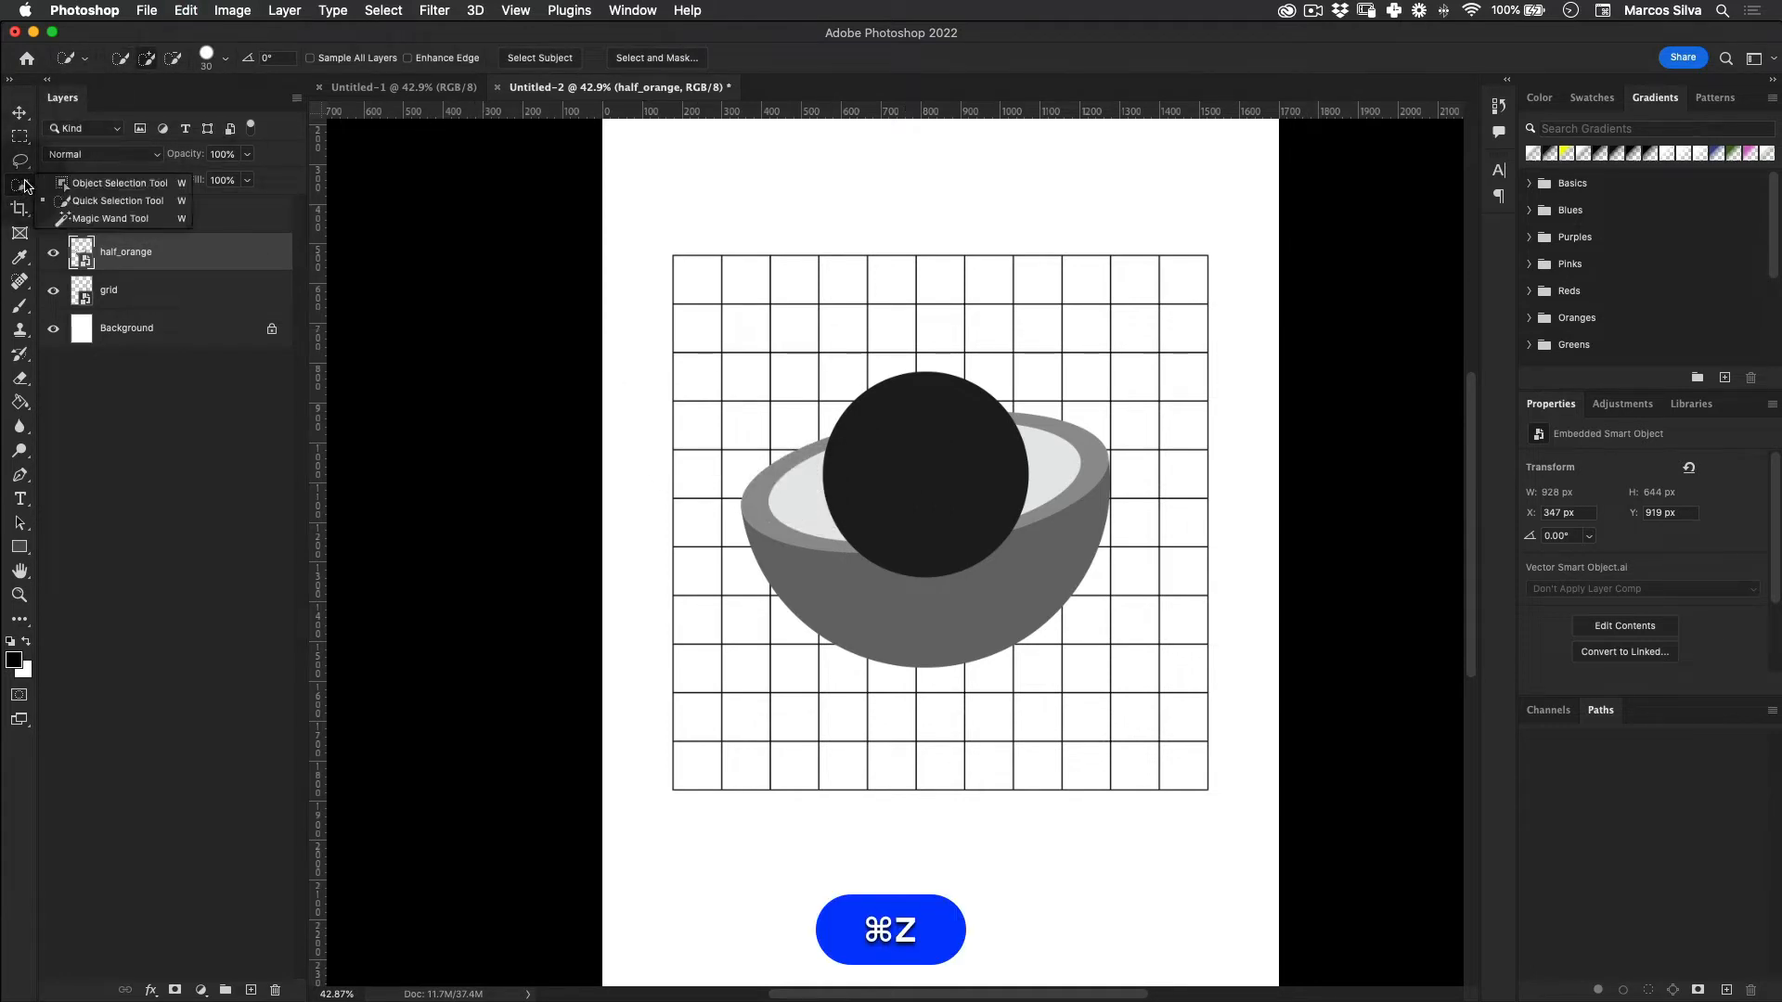
Step: Select the bowl's light inner ellipse with the Magic Wand and add a layer mask from it to the Sphere layer
left_click(109, 219)
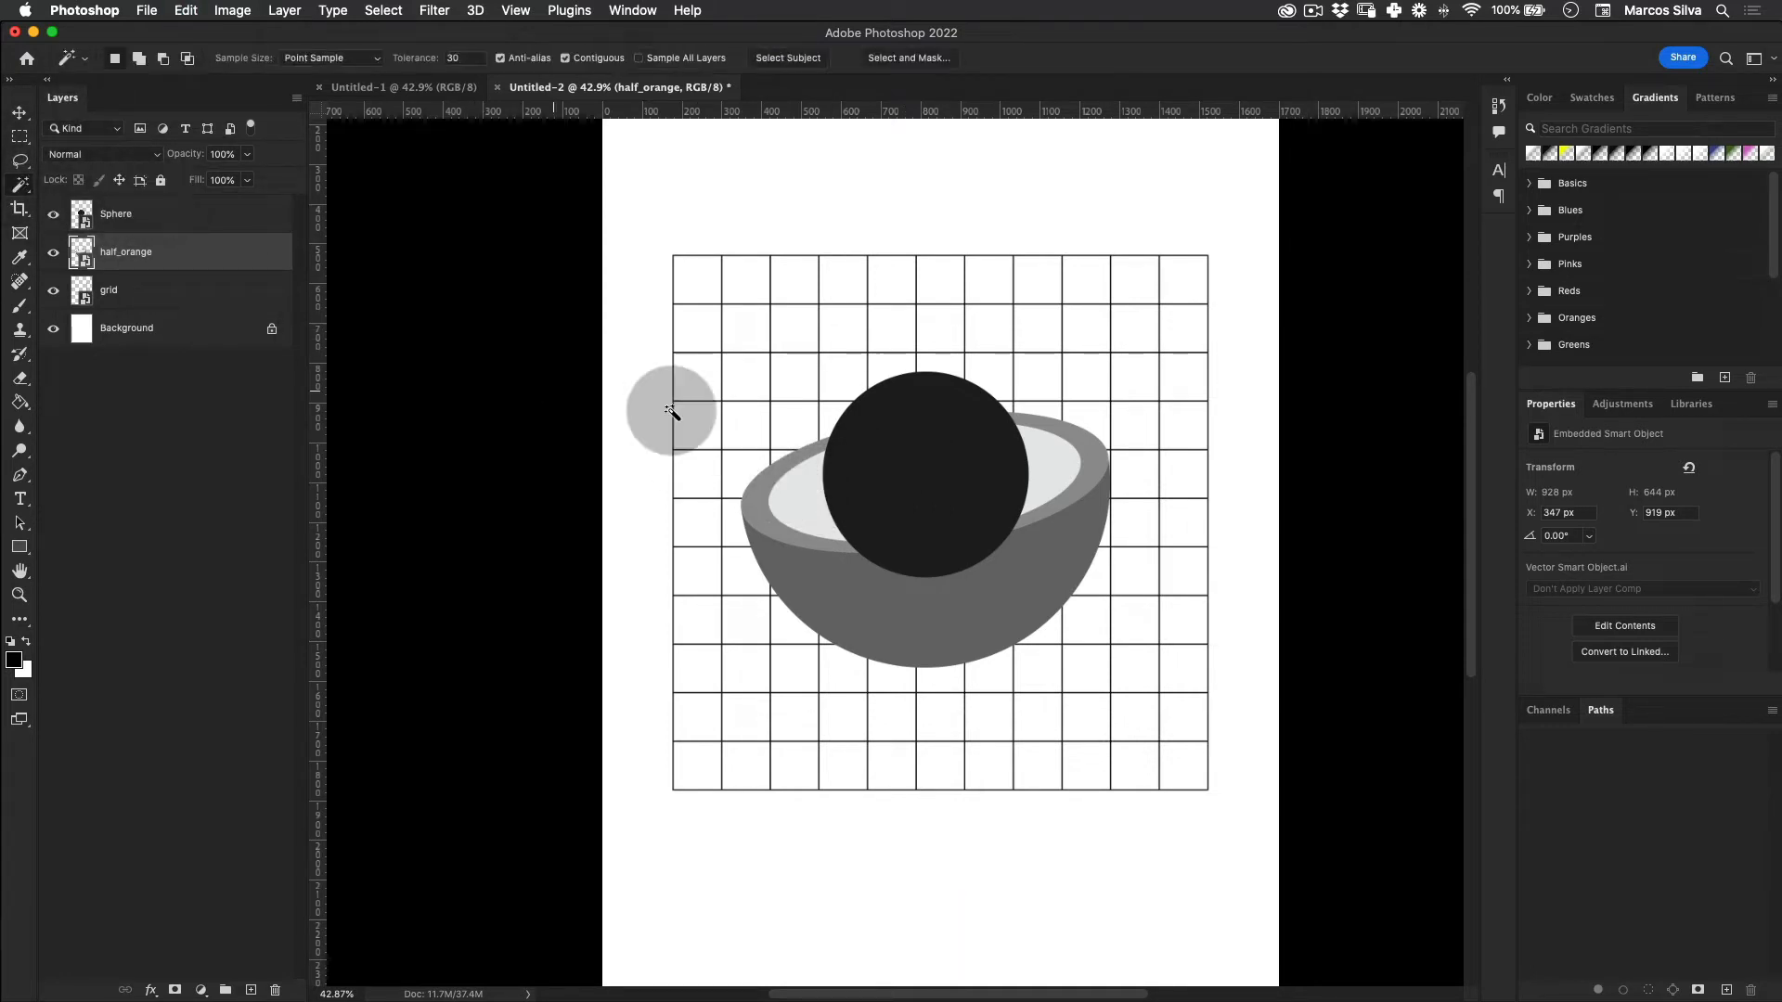
left_click(795, 495)
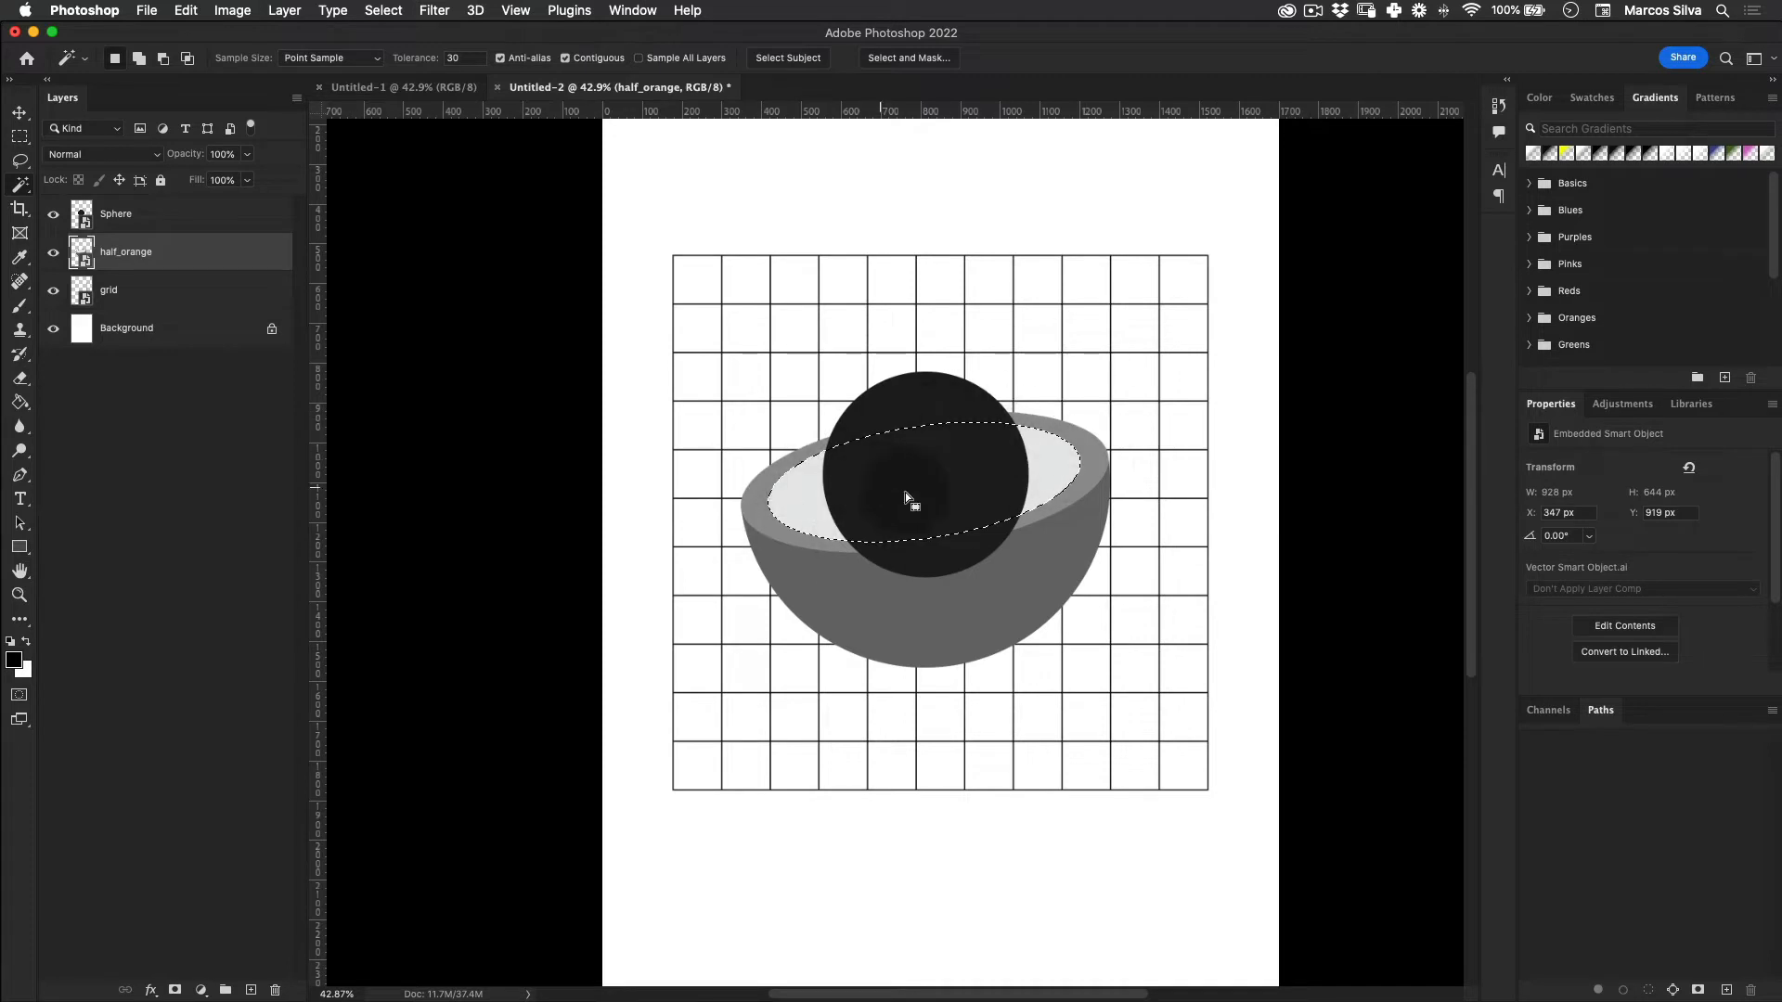
left_click(74, 219)
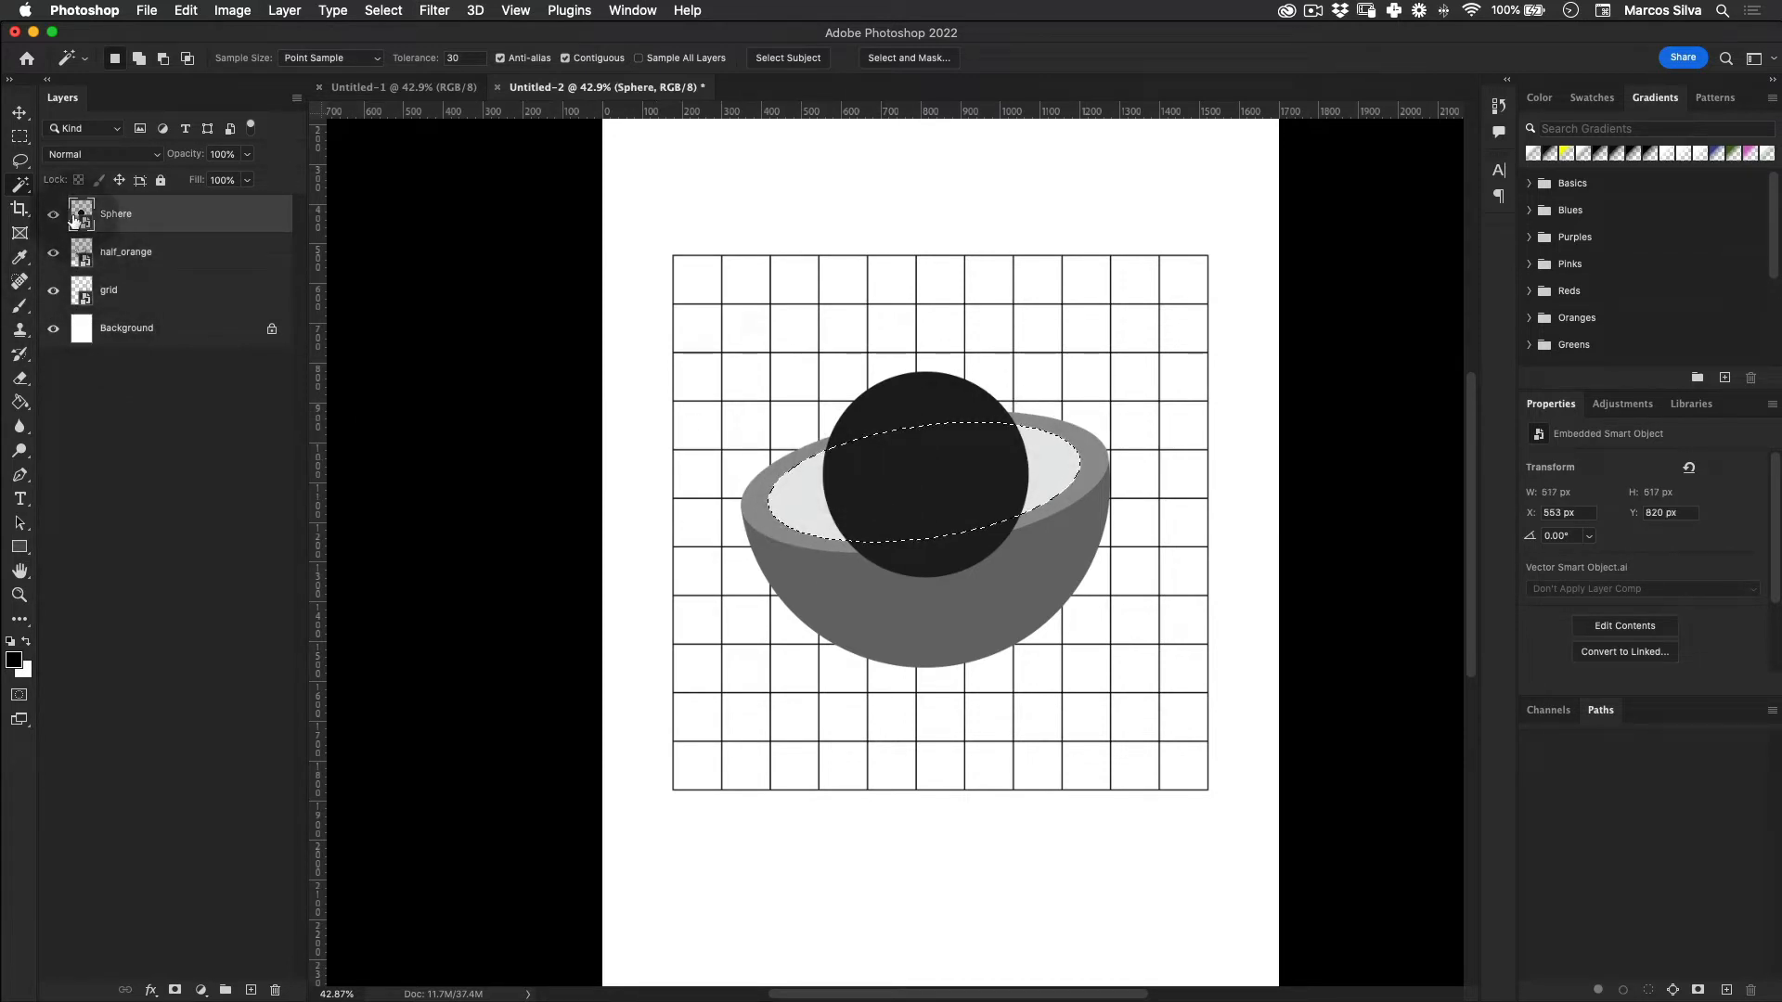
left_click(174, 991)
Step: Paint white on the Sphere's layer mask to reveal the part of the sphere rising above the bowl's back rim
key("z")
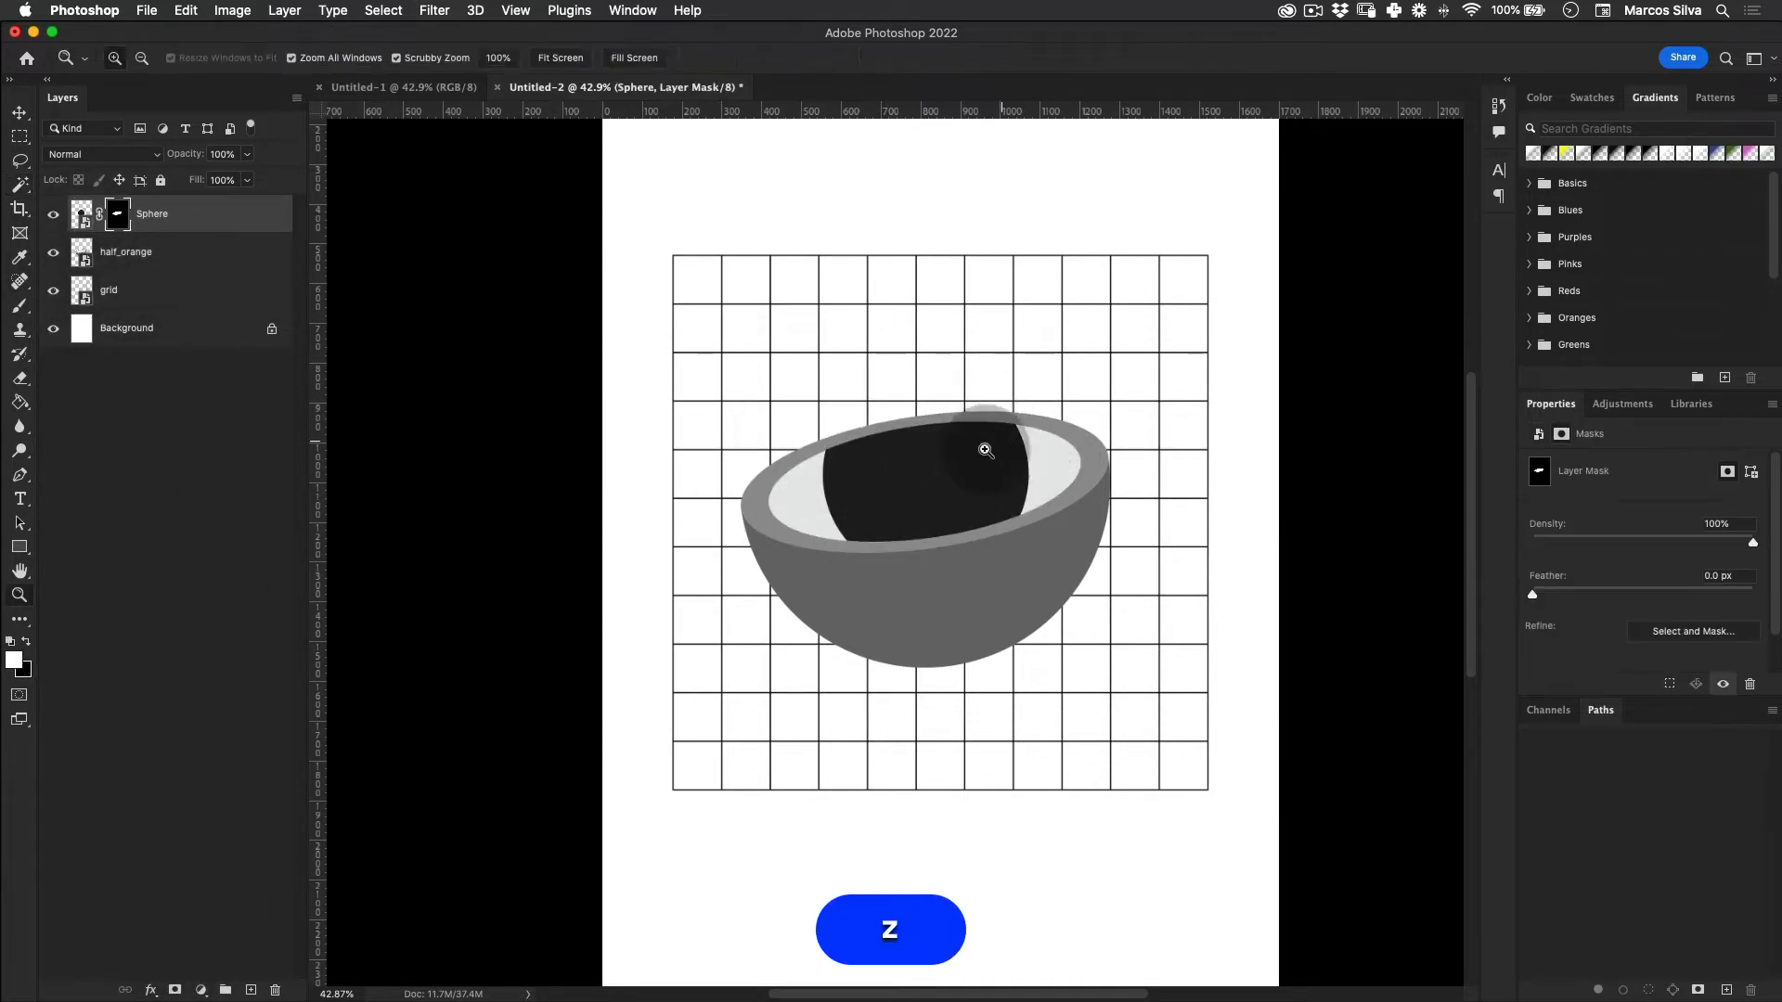
left_click(928, 439)
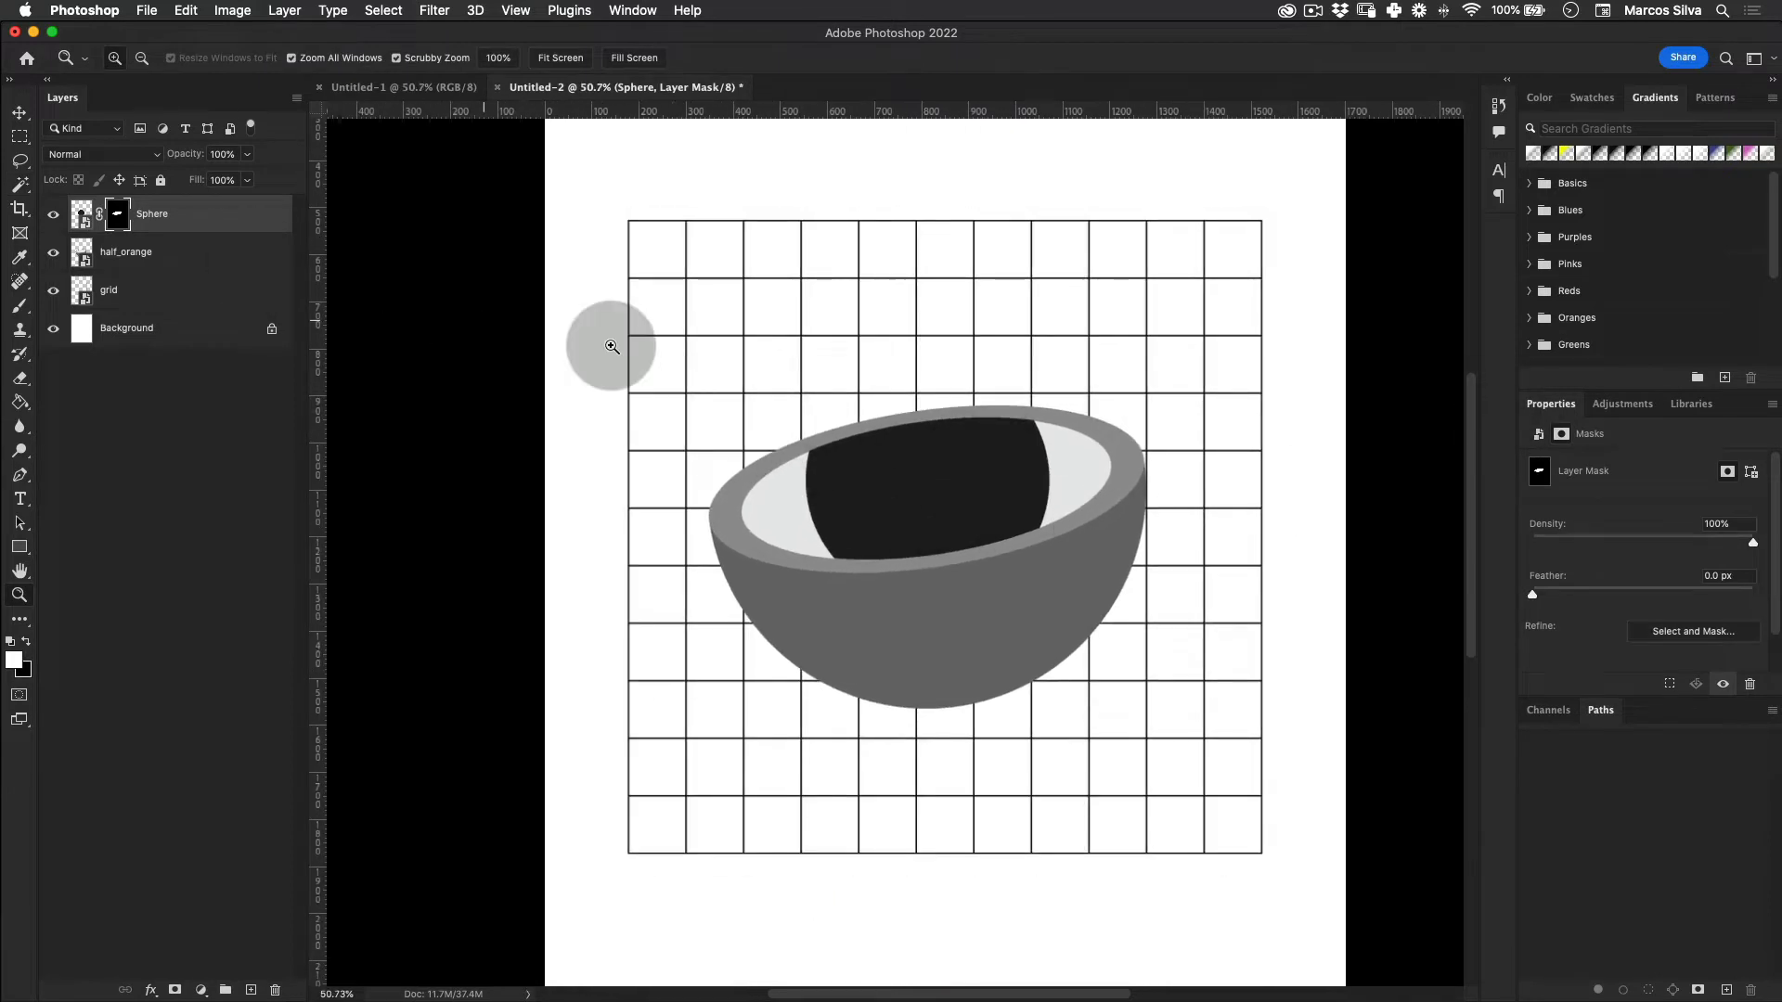
left_click(940, 431)
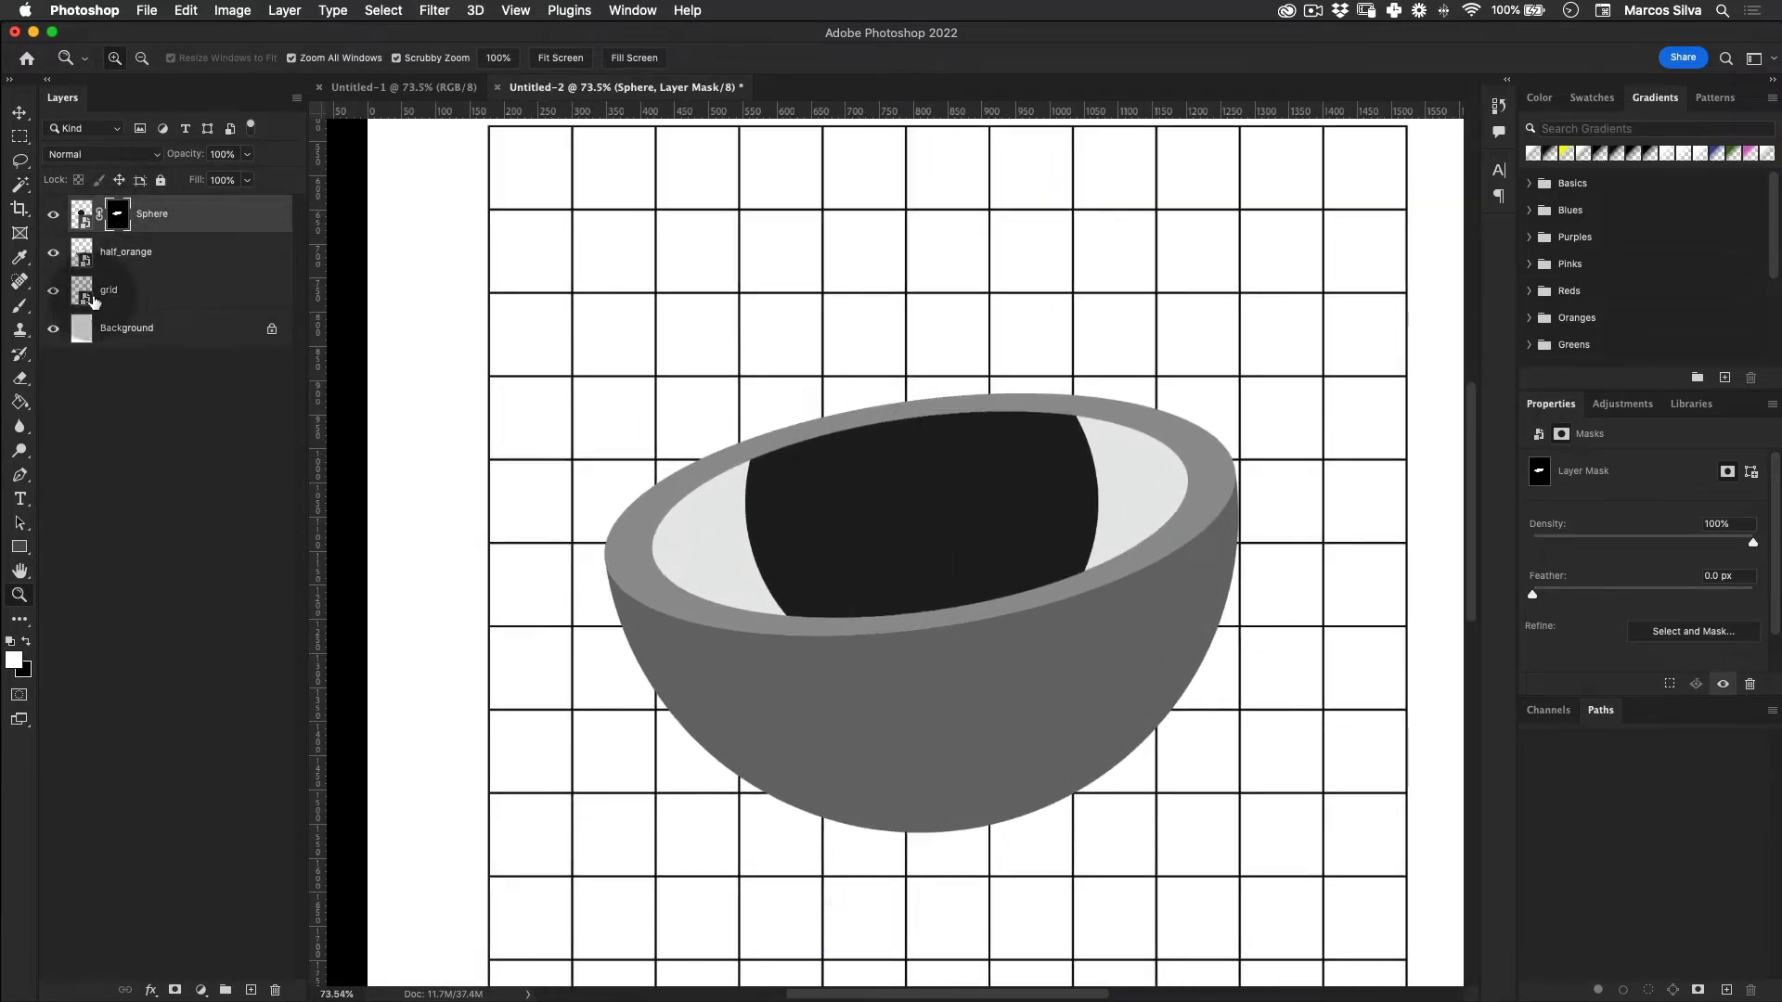
key("b")
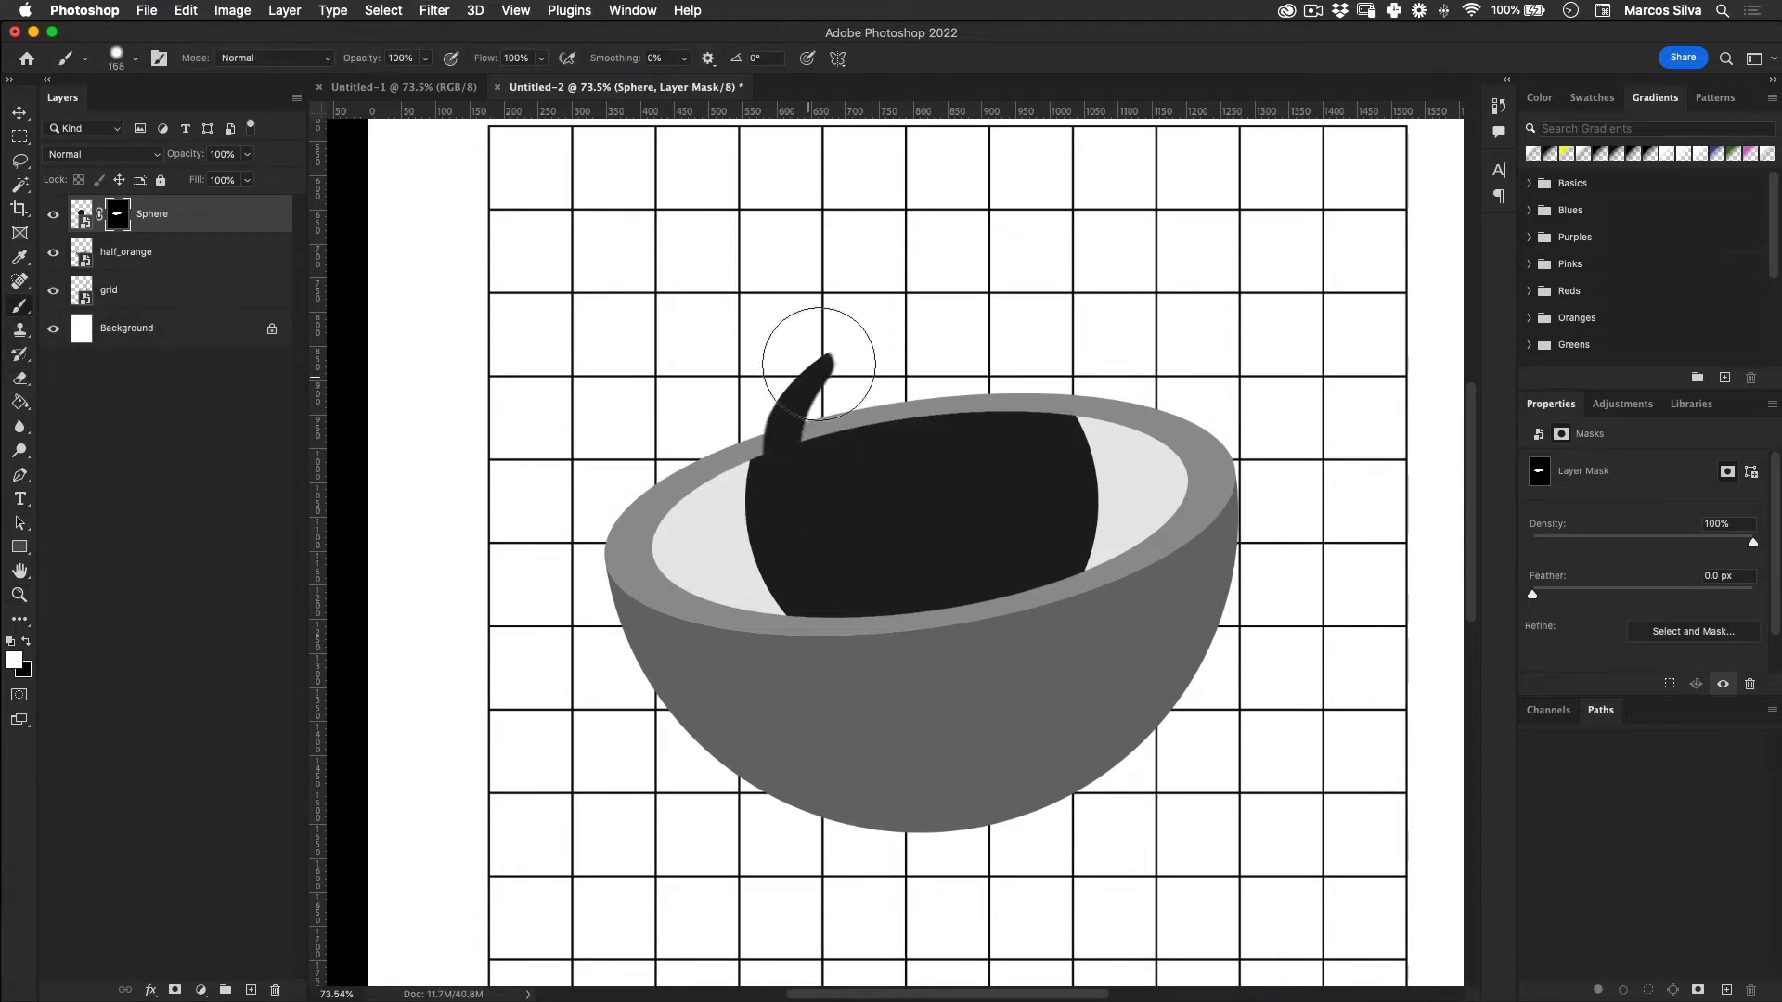
mouse_move(813, 378)
left_mouse_down()
mouse_move(928, 290)
mouse_move(923, 403)
left_mouse_up()
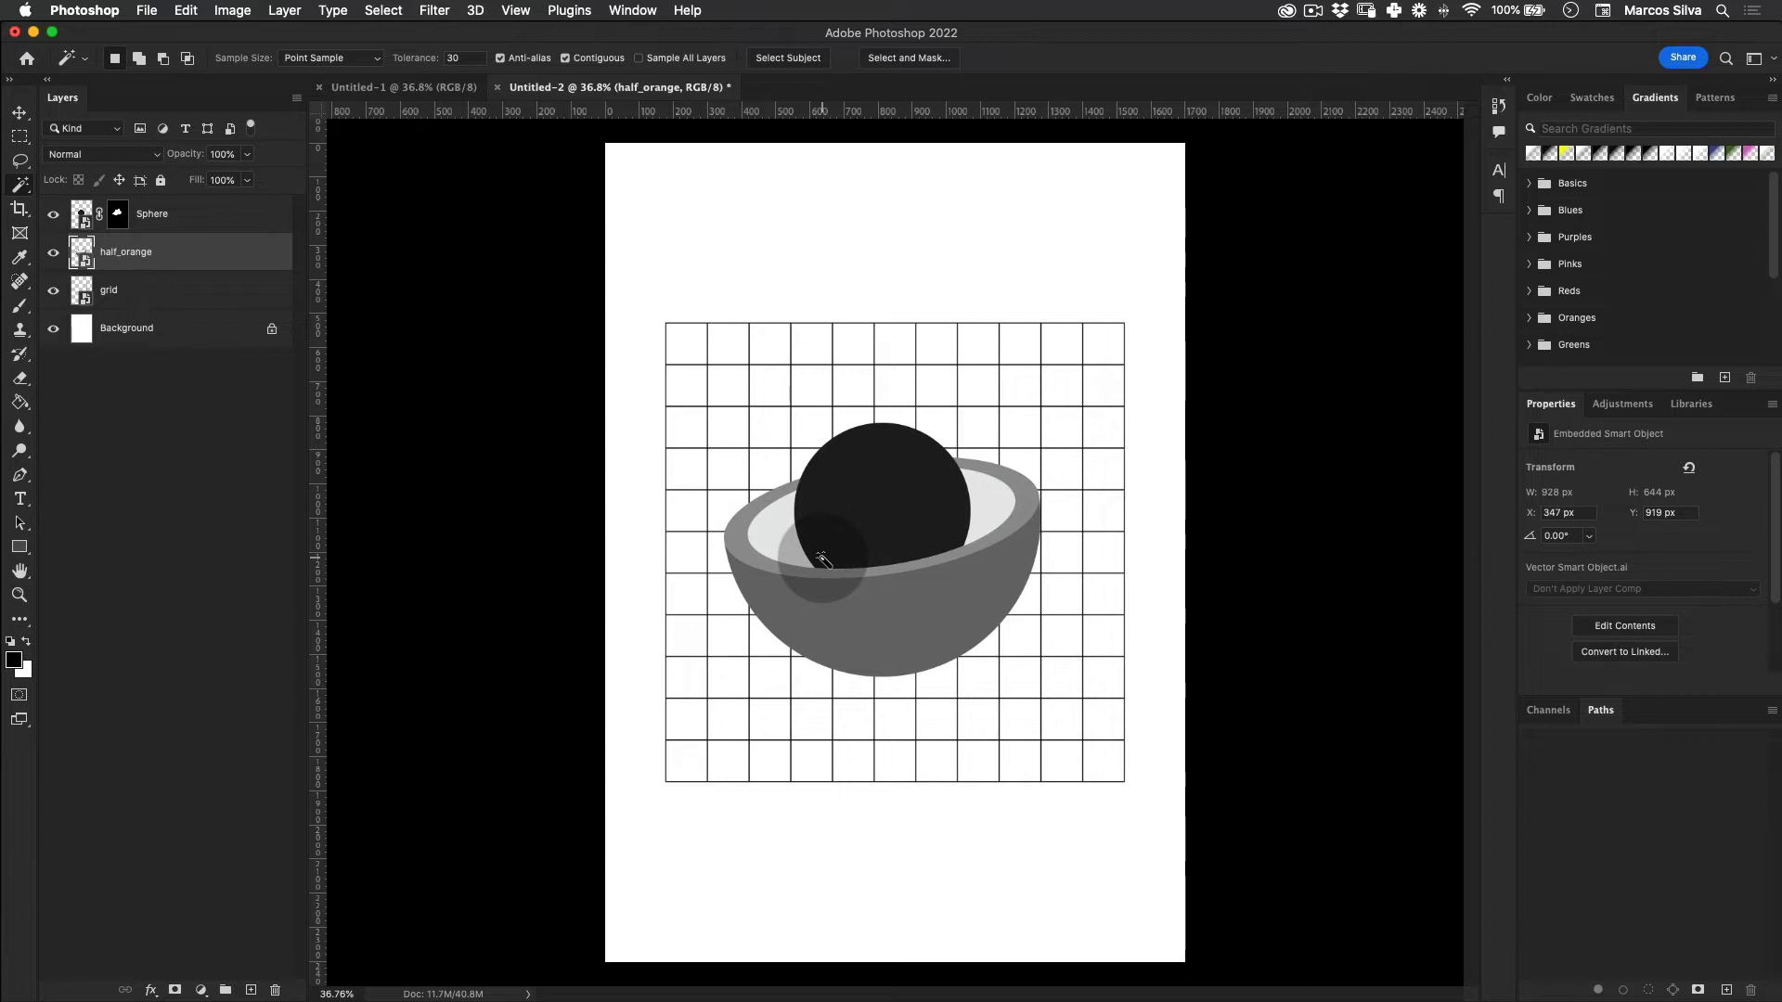
Step: Select the bowl's dark outer body on half_orange with the Magic Wand and add a black-to-transparent Gradient Fill layer over it
left_click_drag(16, 192, 120, 218)
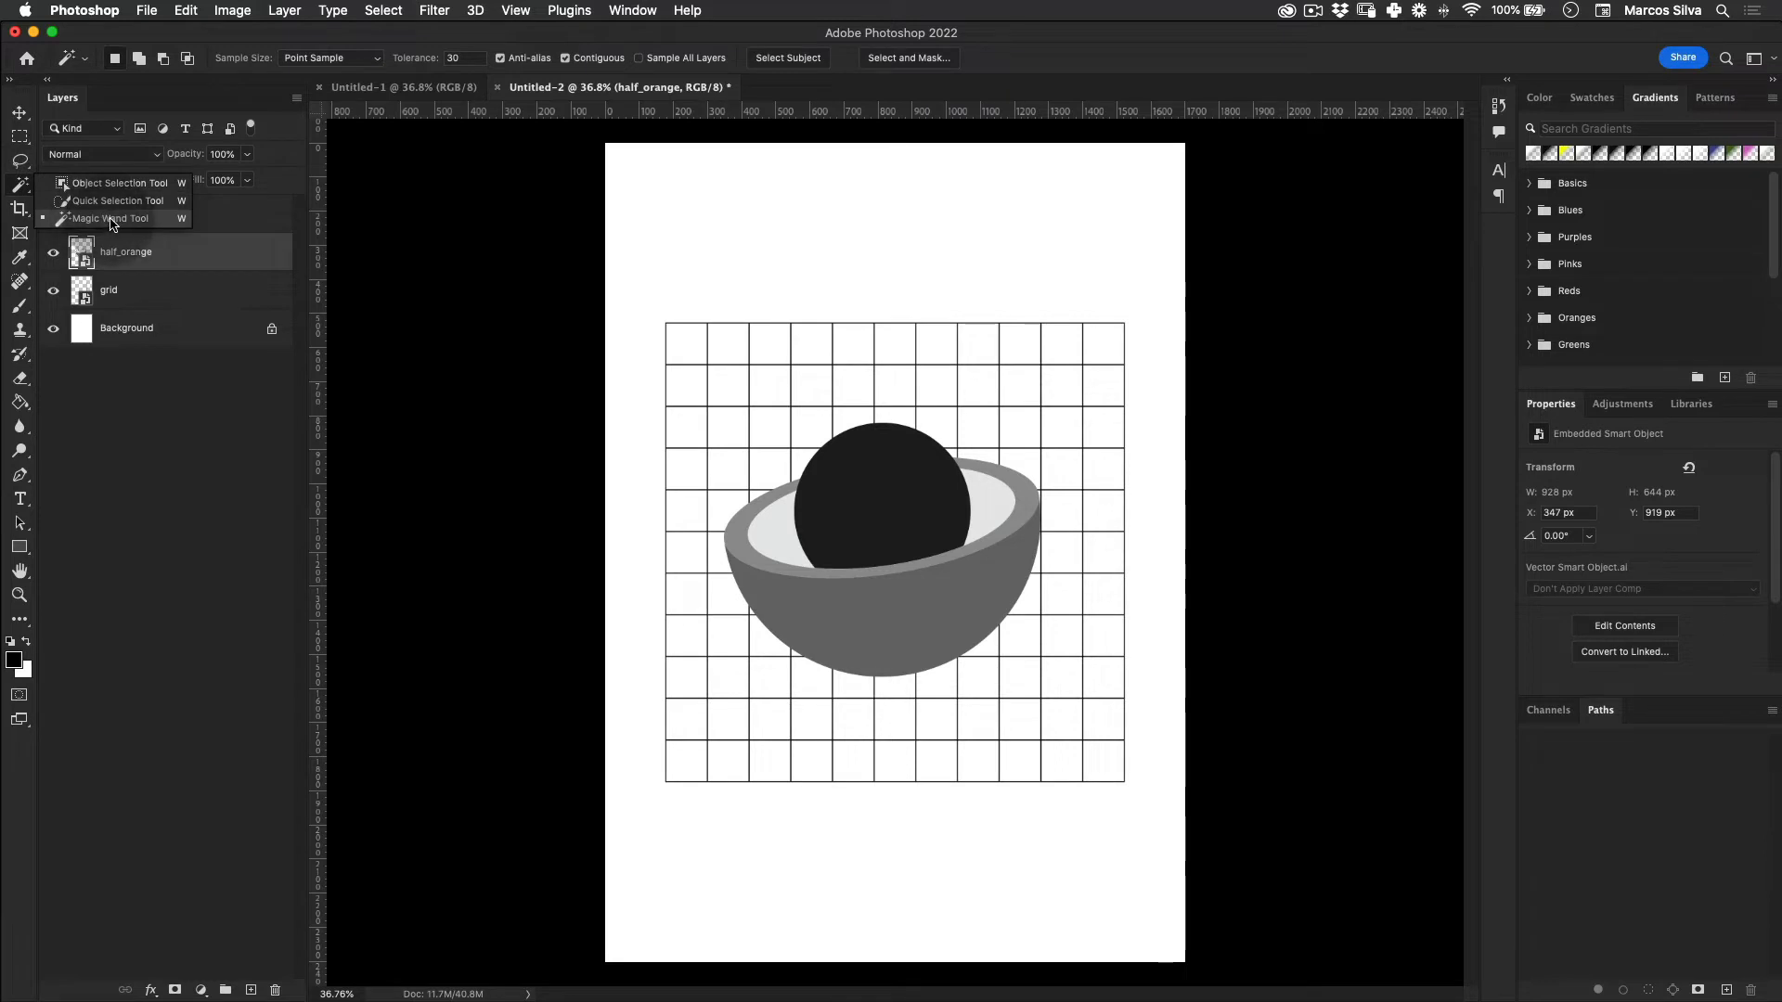
left_click(112, 221)
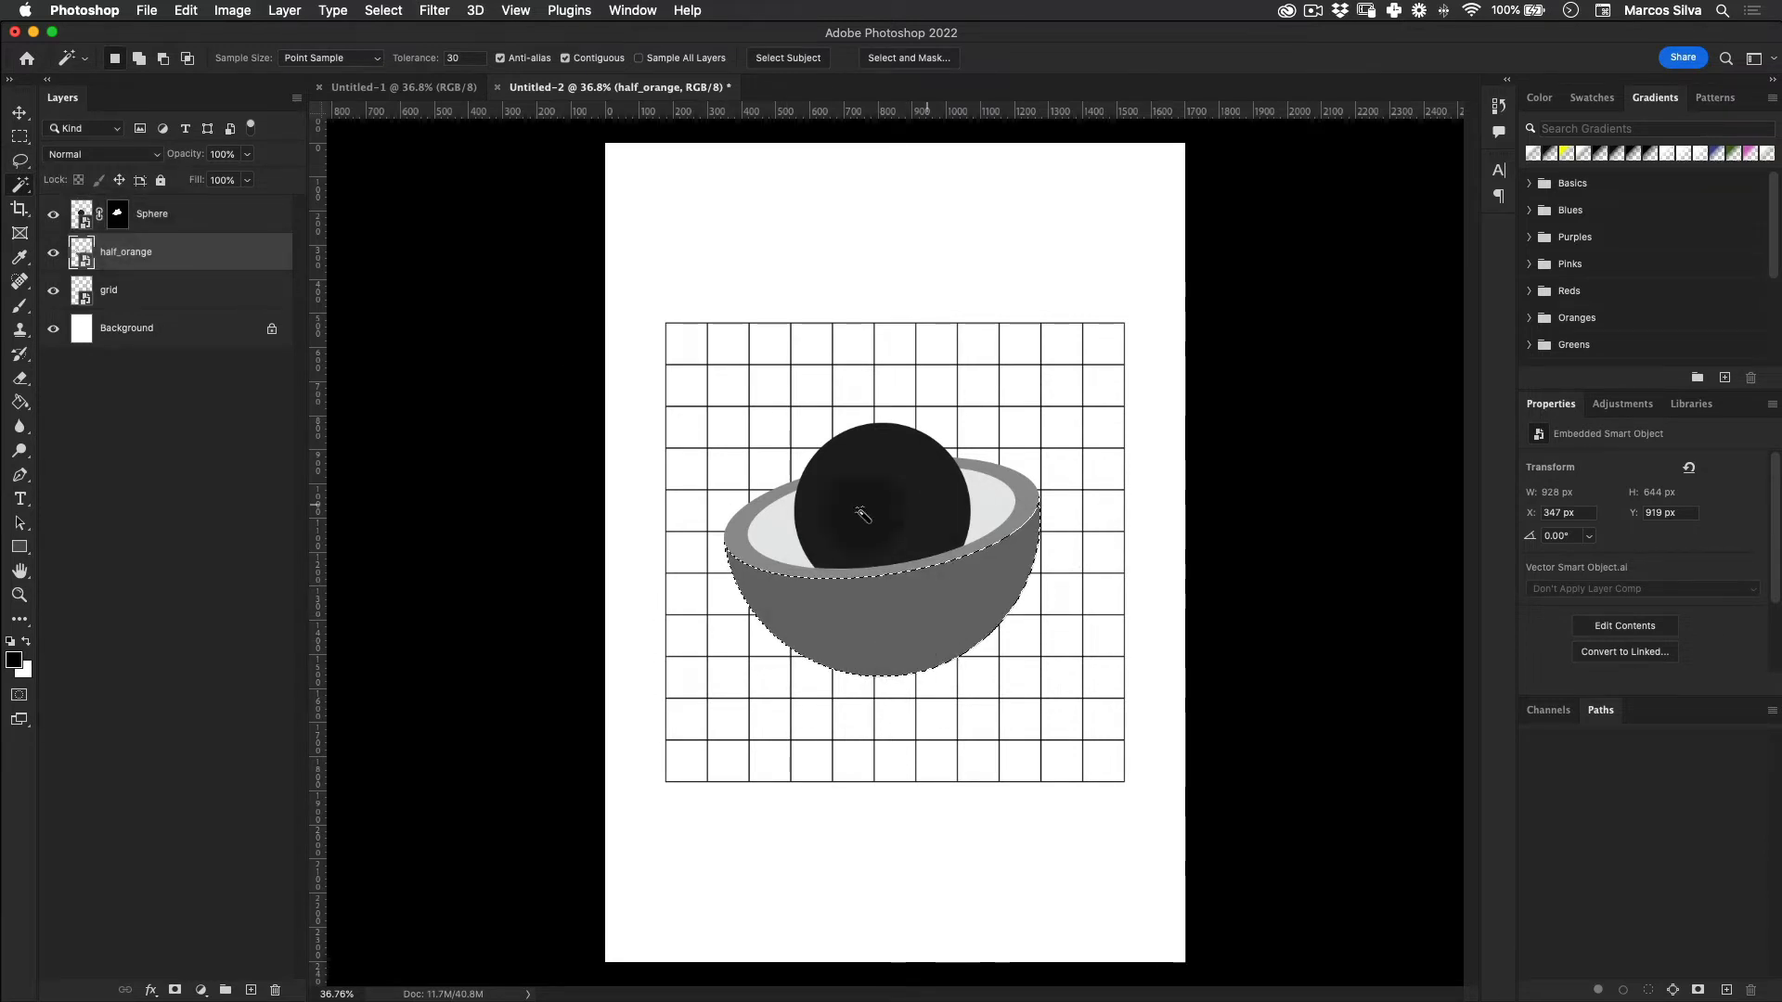
key("z")
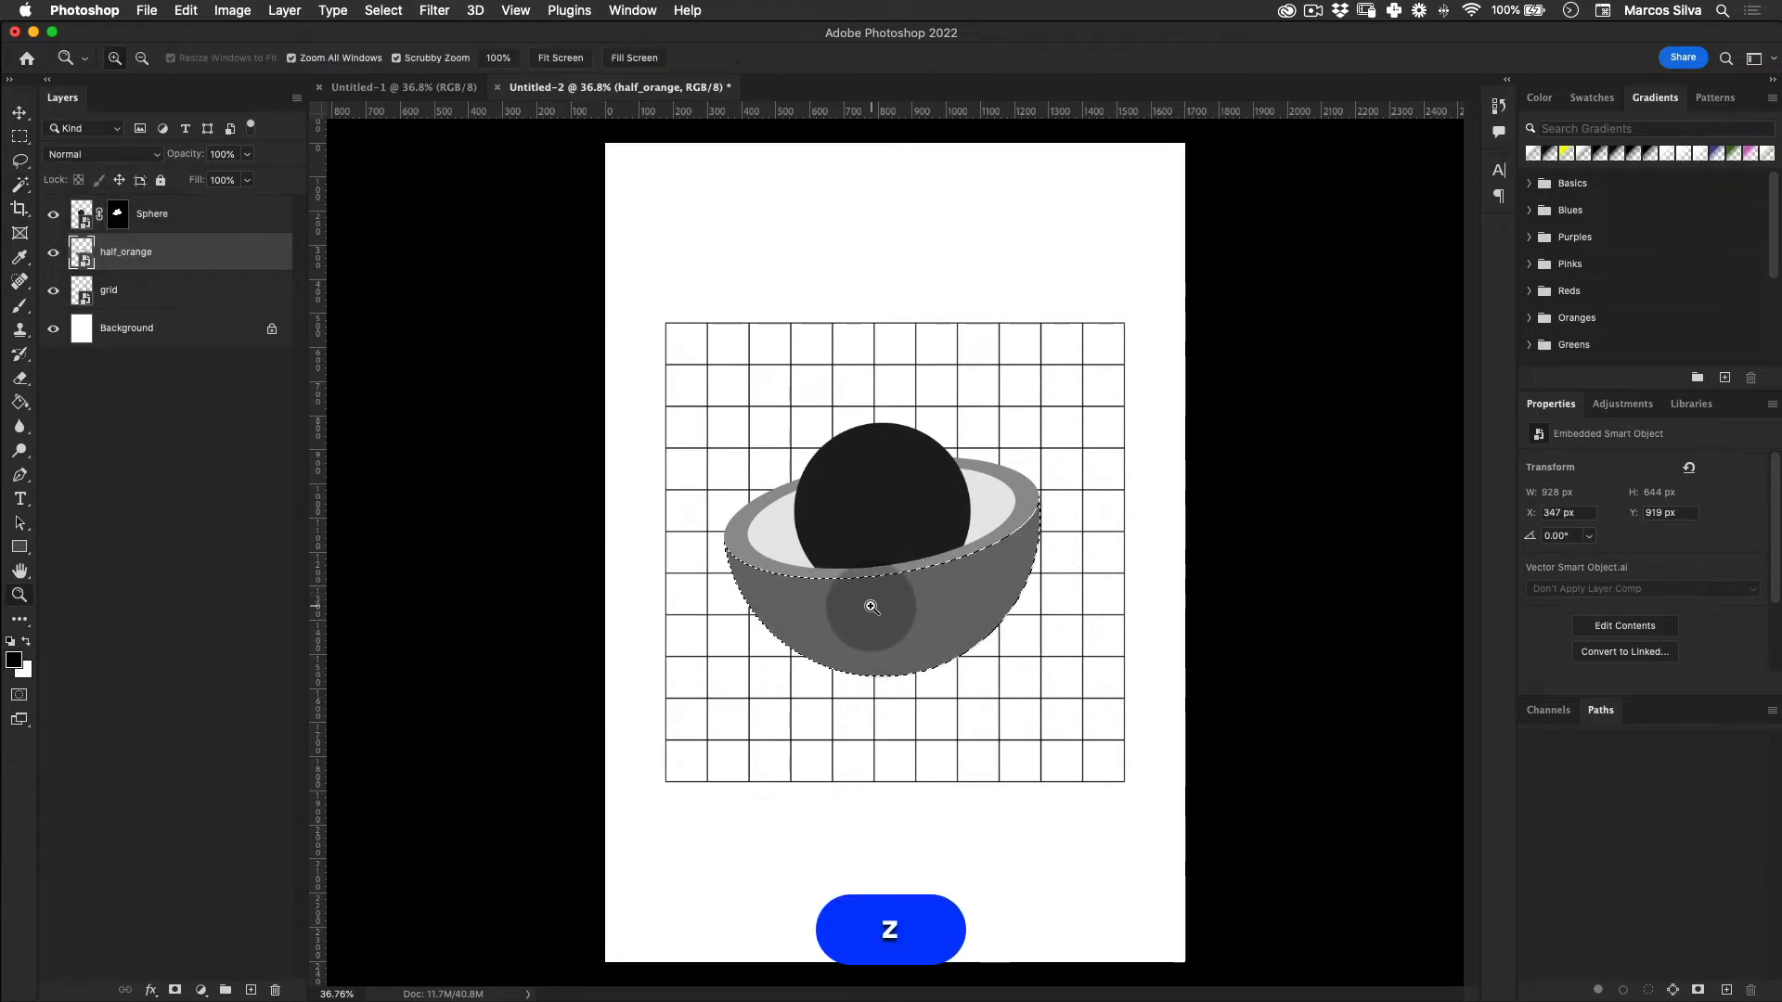
left_click(871, 607)
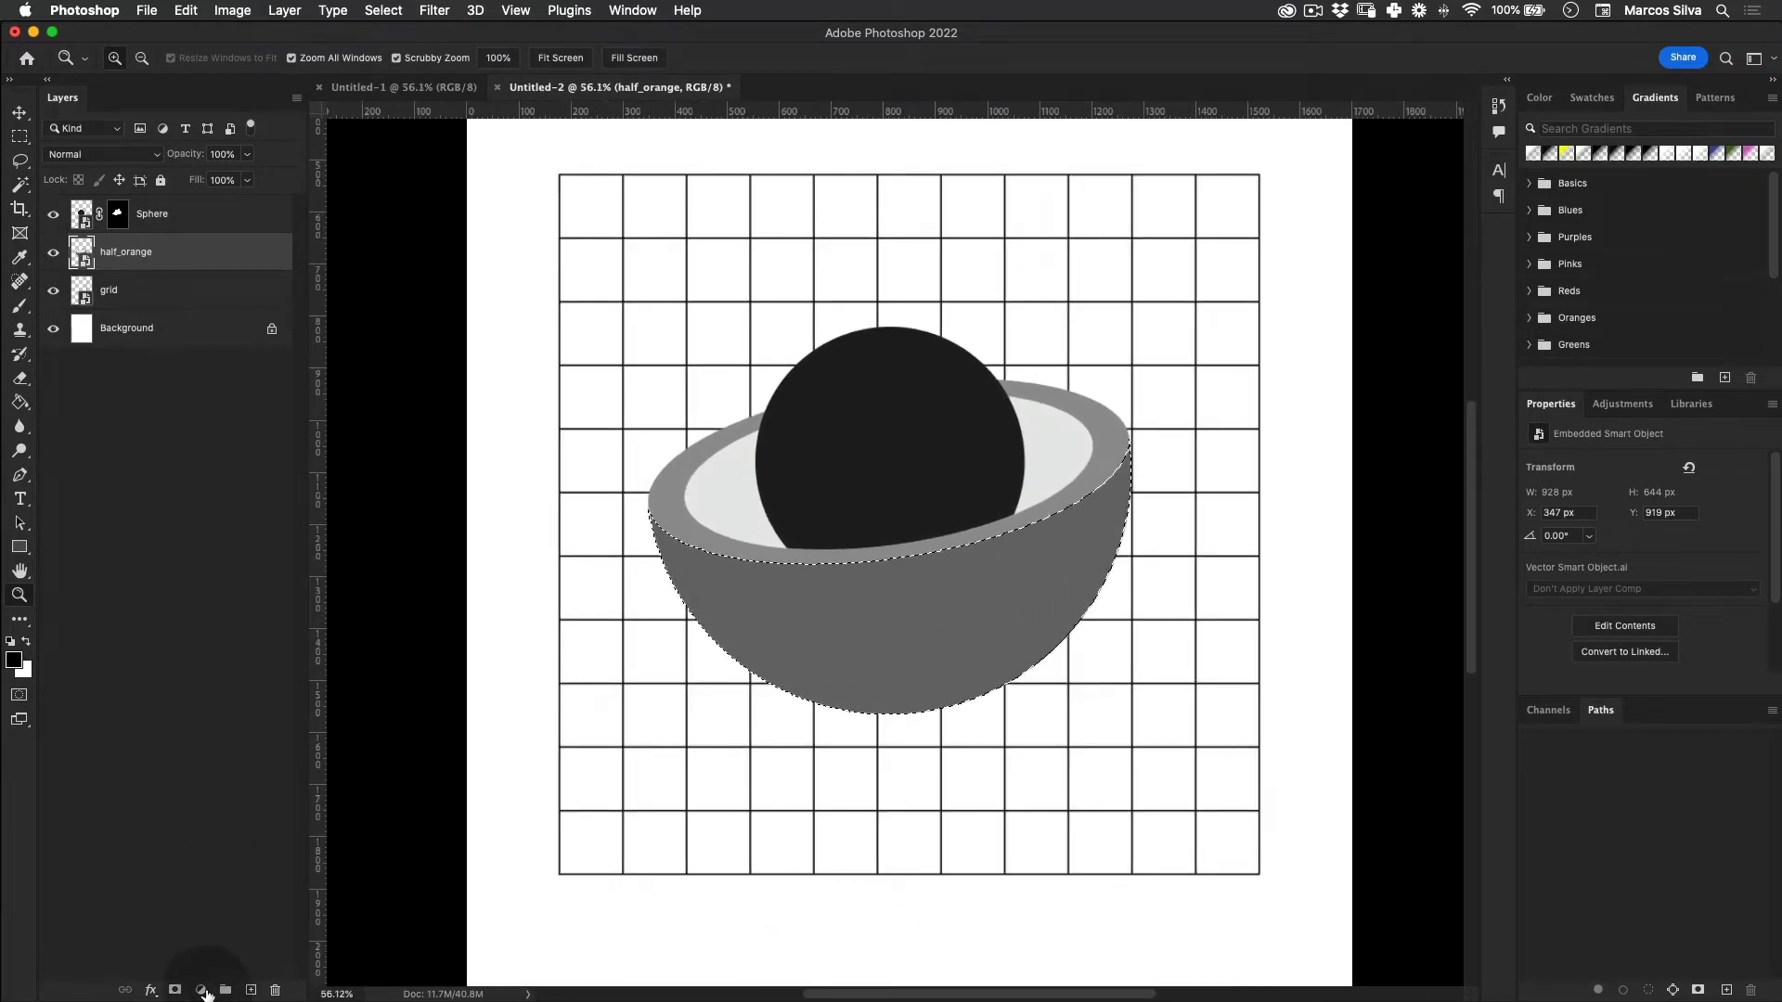
left_click(201, 992)
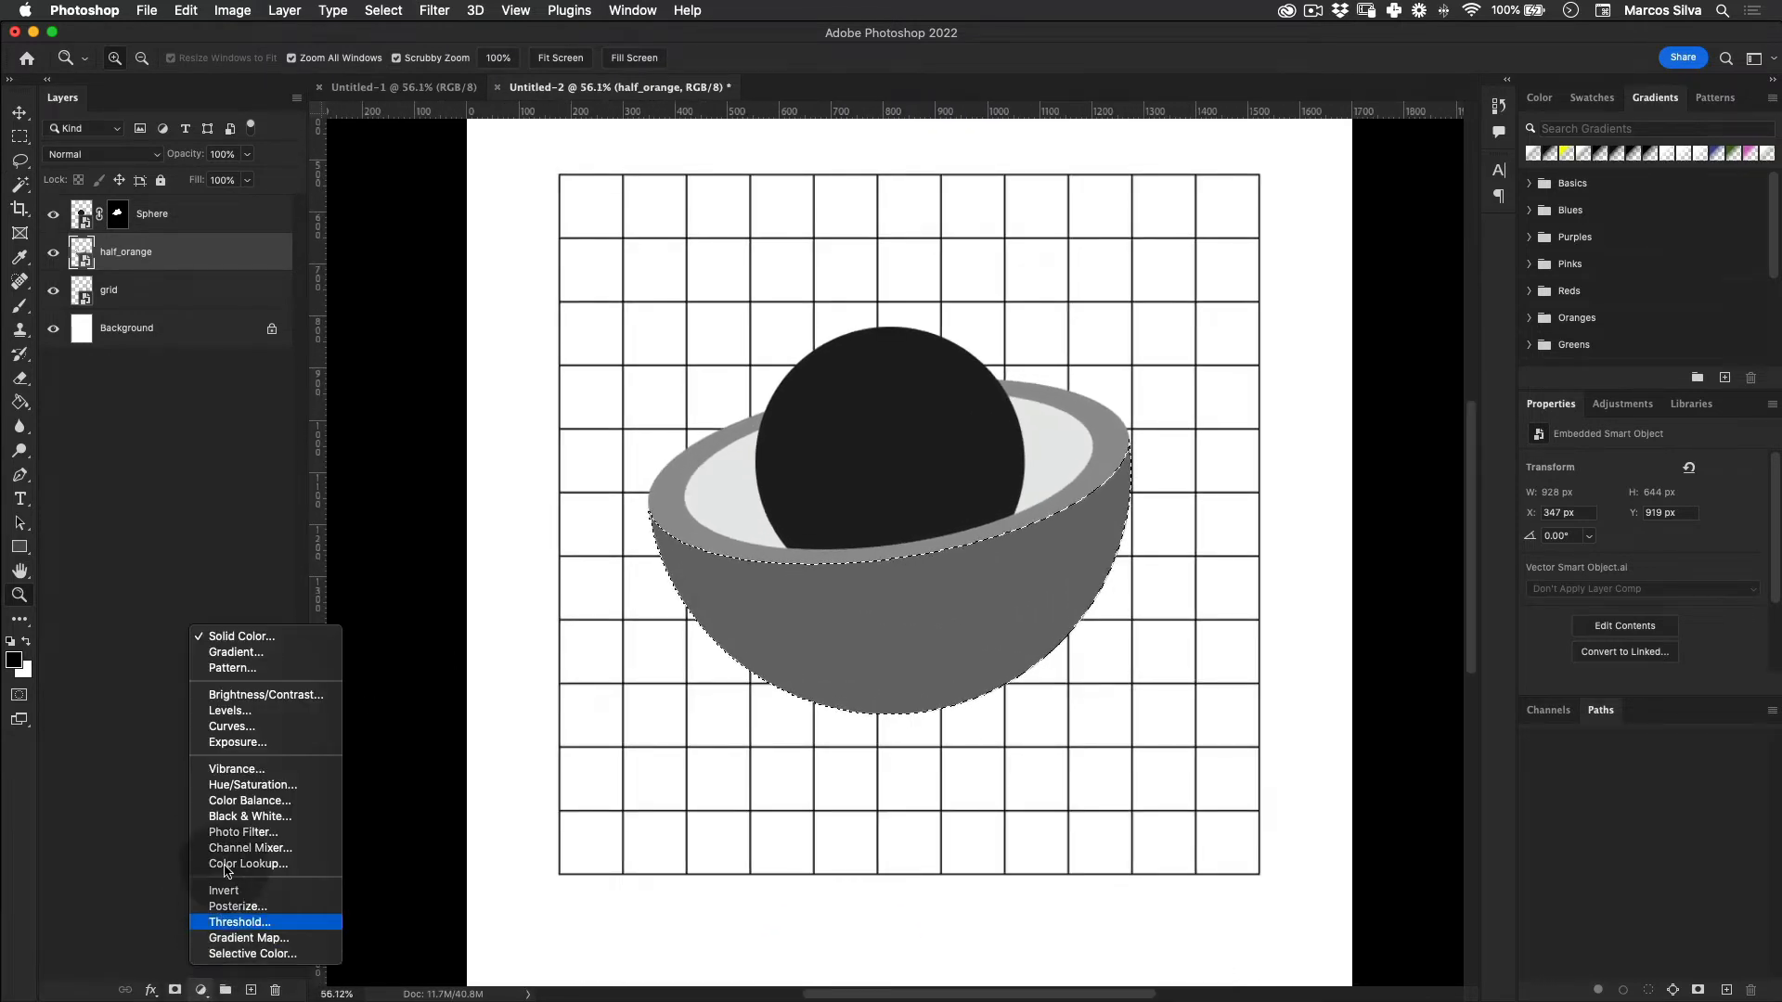
left_click(243, 652)
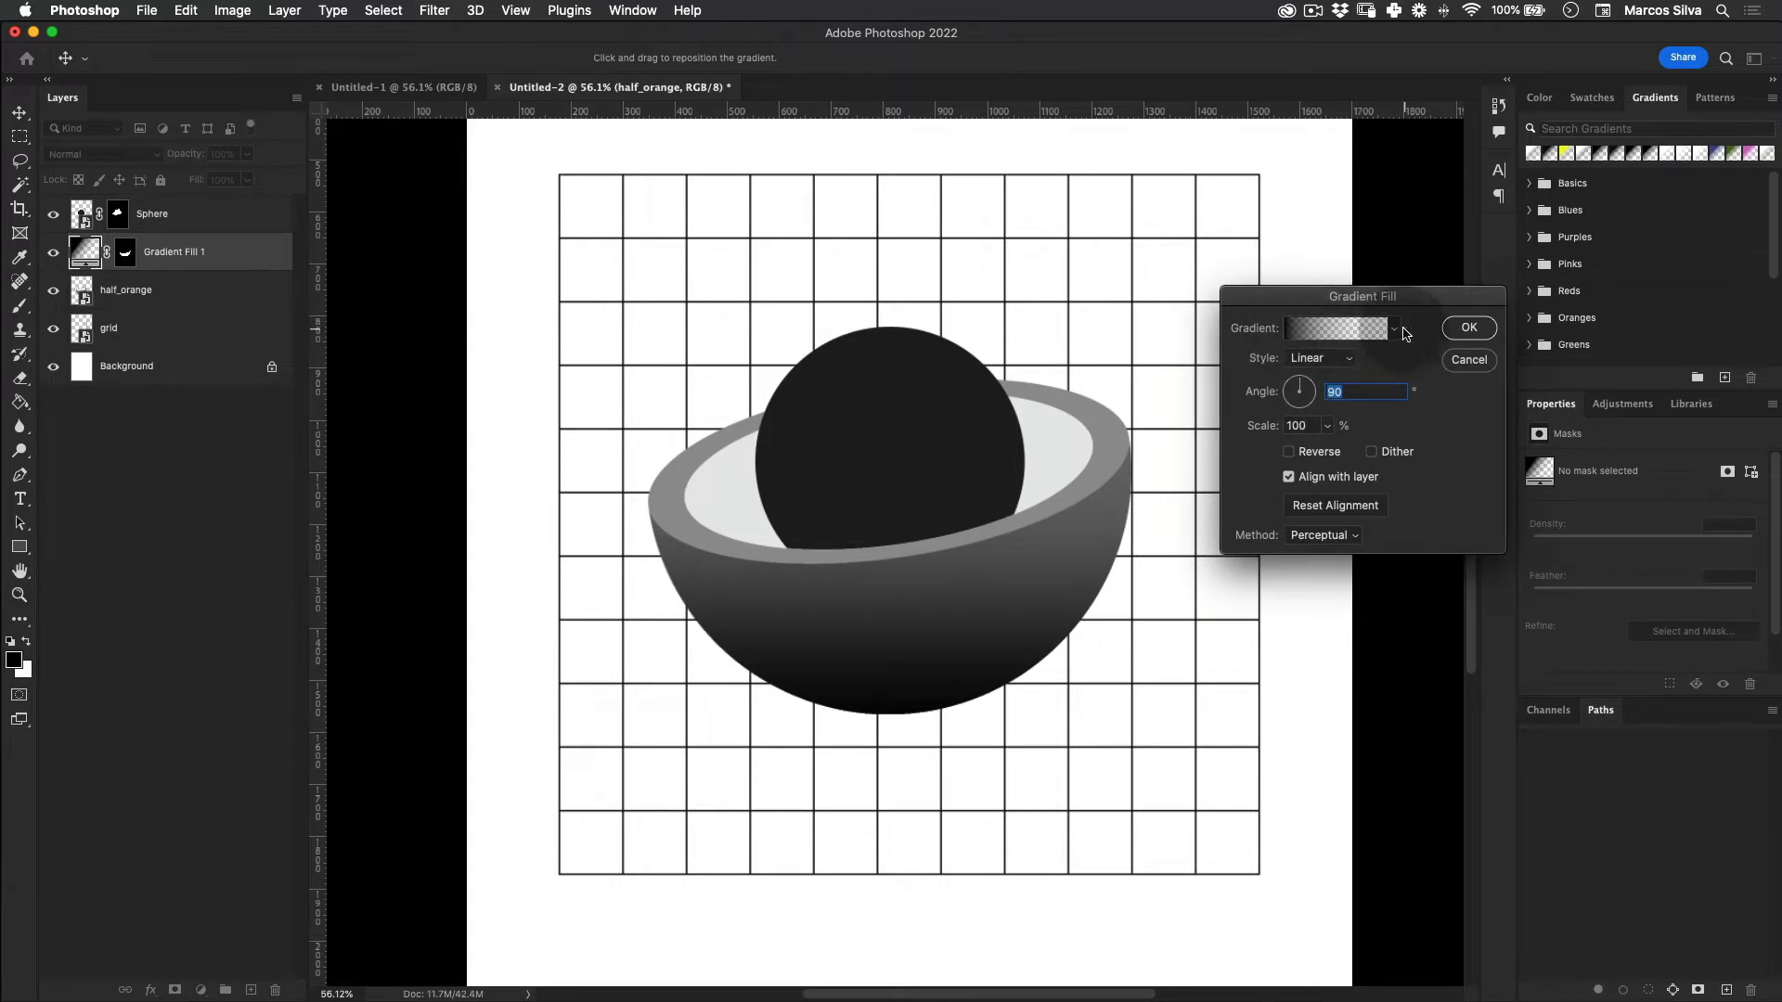
Step: Set the bowl body's gradient angle to 3.32° and reposition the gradient so the dark shade hugs the bowl's left edge
left_click(1318, 393)
left_click_drag(1322, 394, 1321, 391)
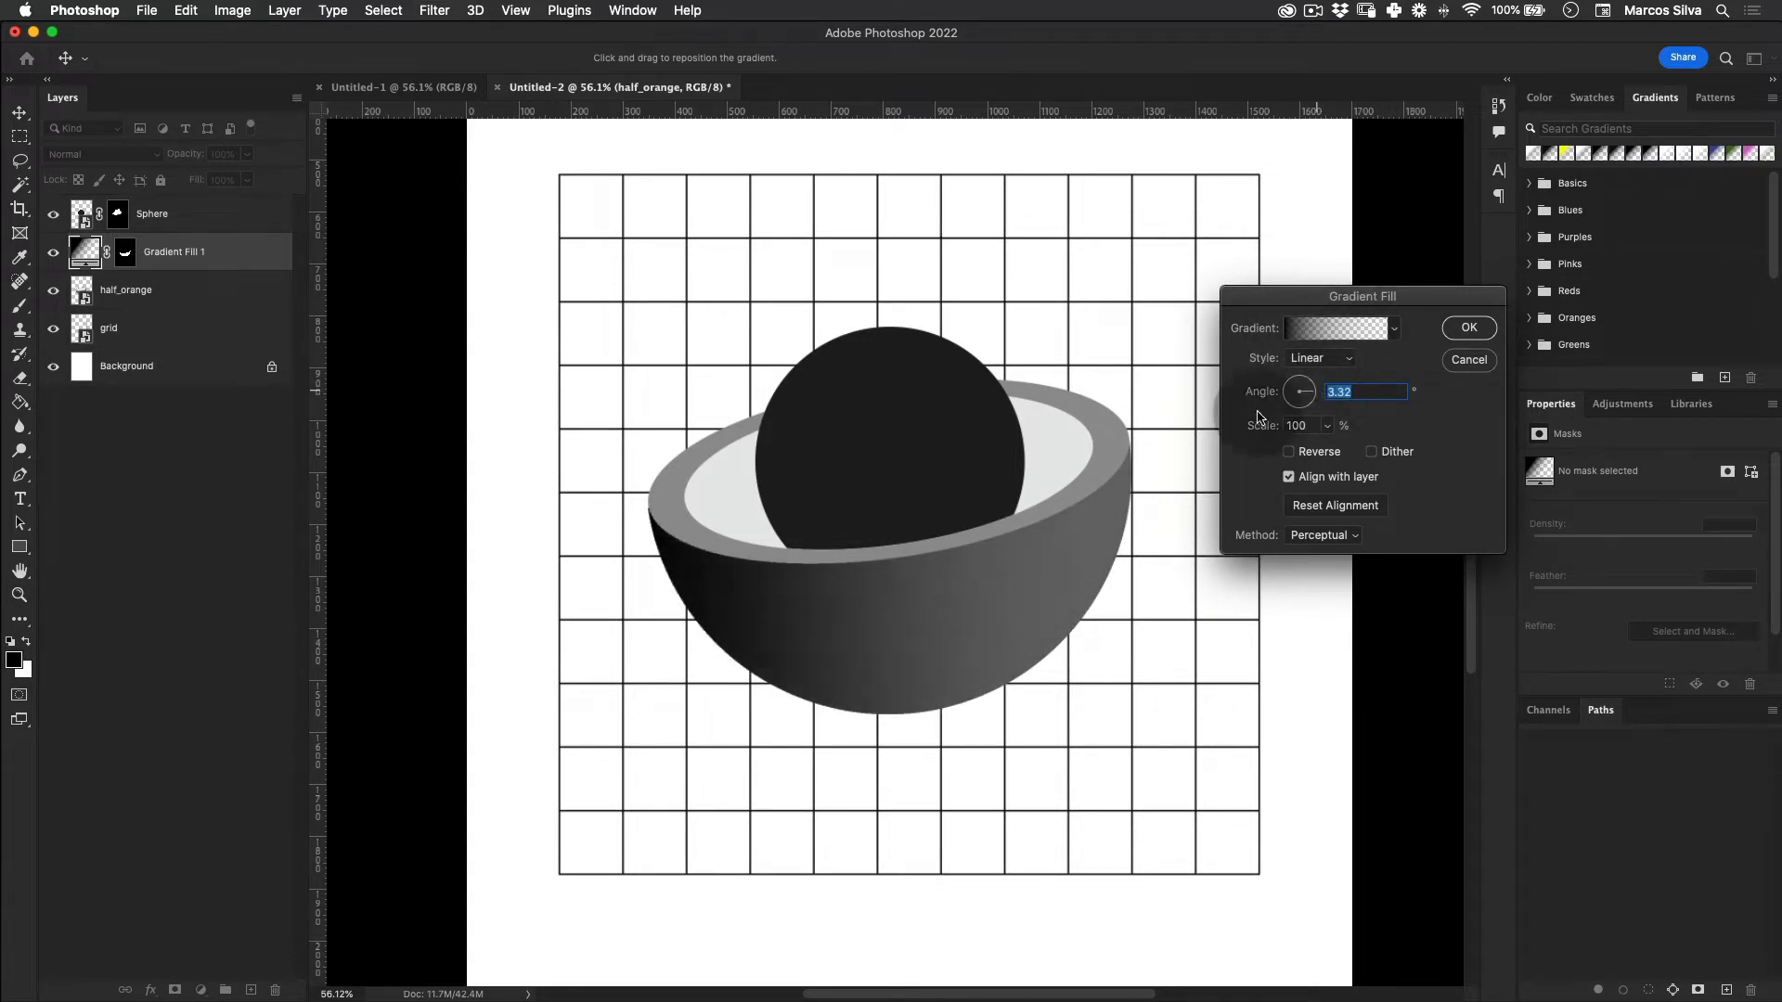
left_click_drag(790, 628, 649, 637)
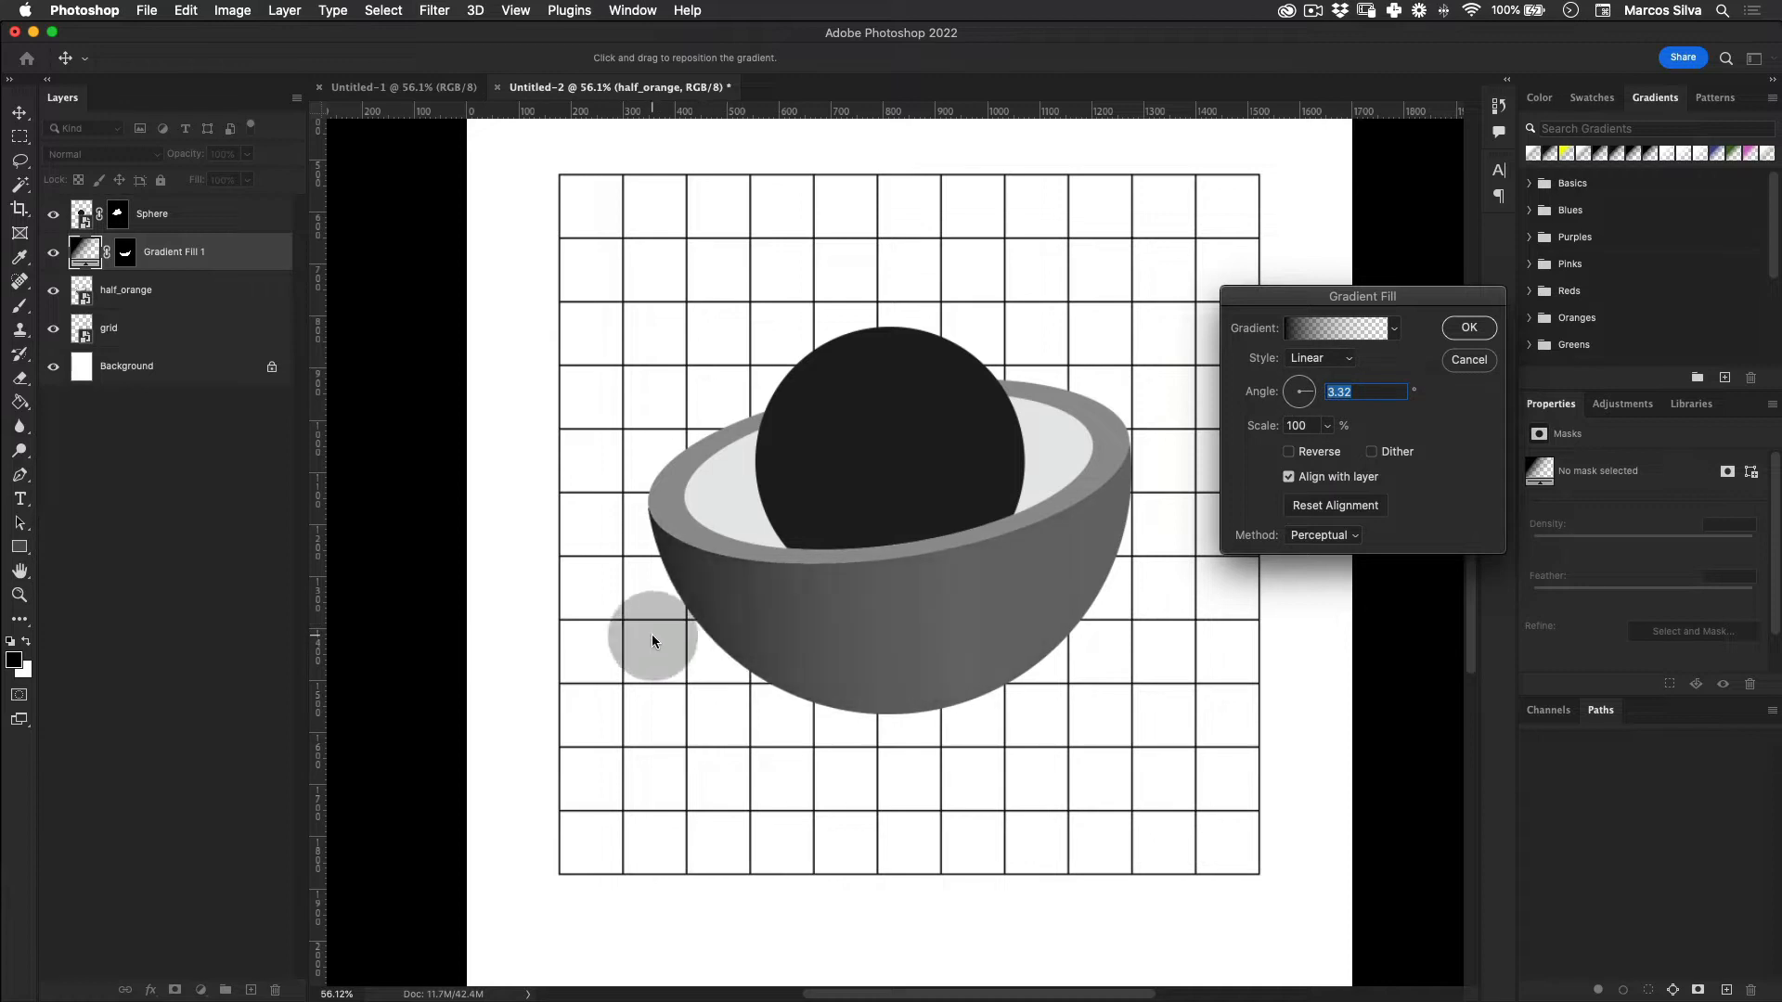
left_click(1470, 327)
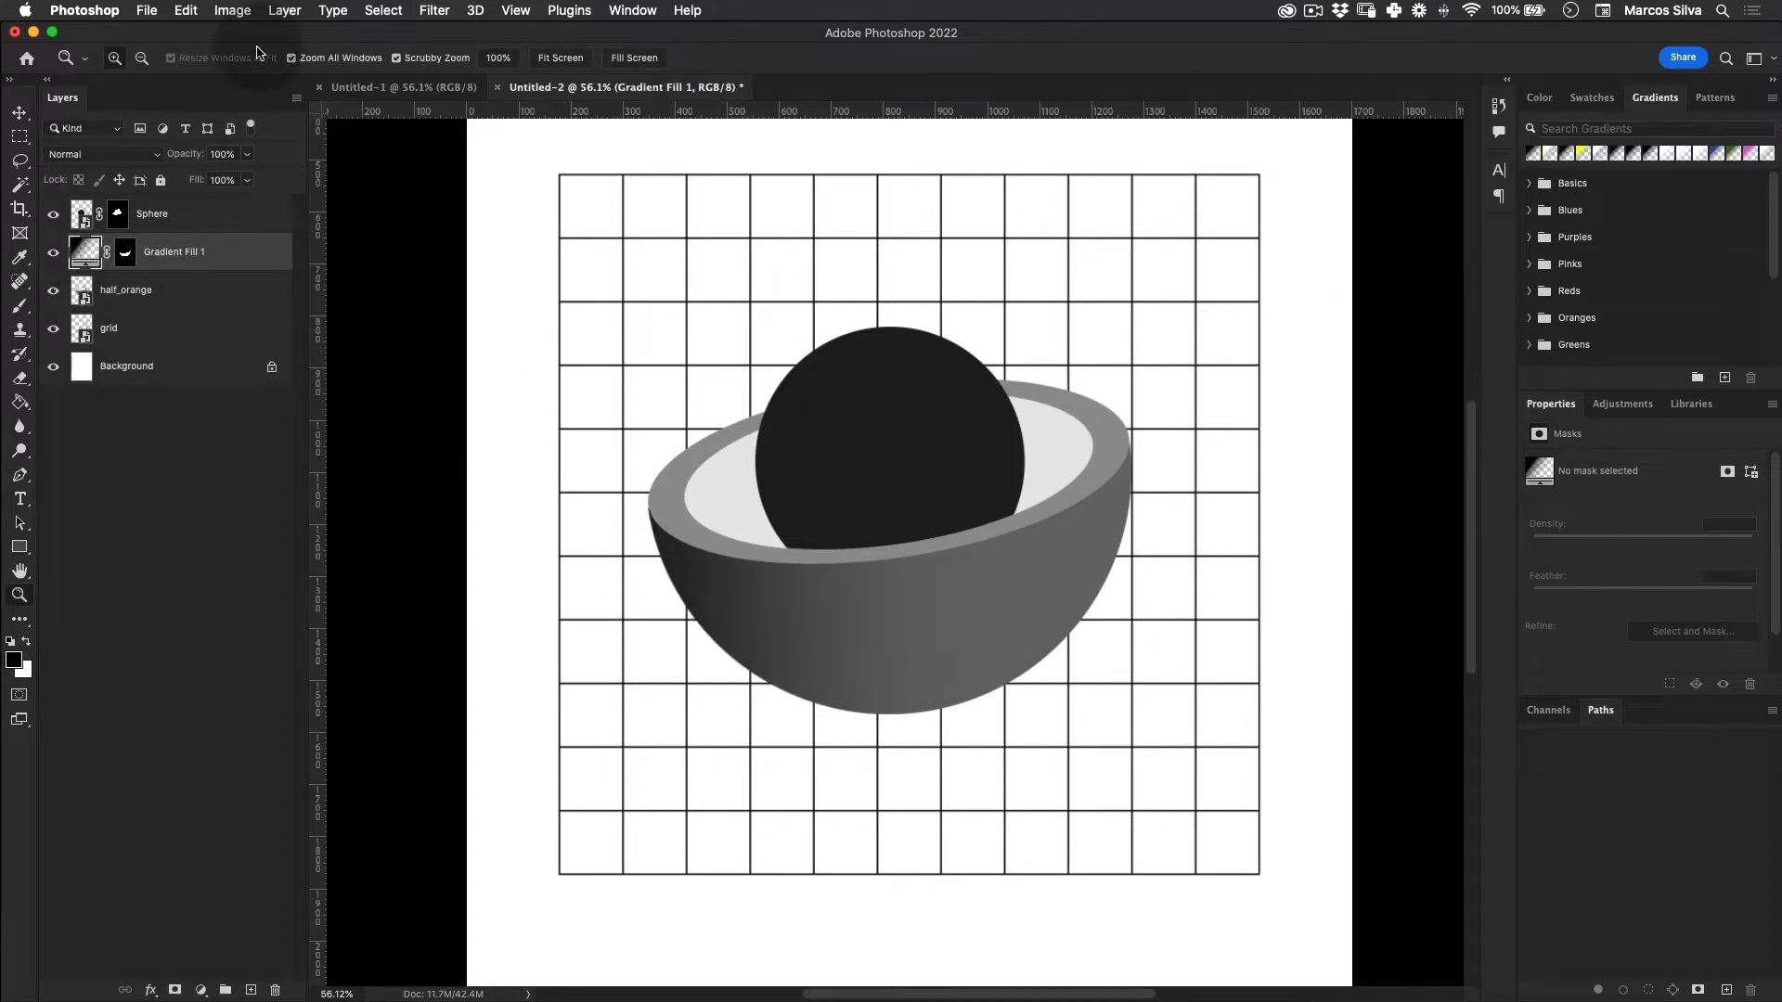
Step: Duplicate the Gradient Fill 1 layer
left_click(280, 11)
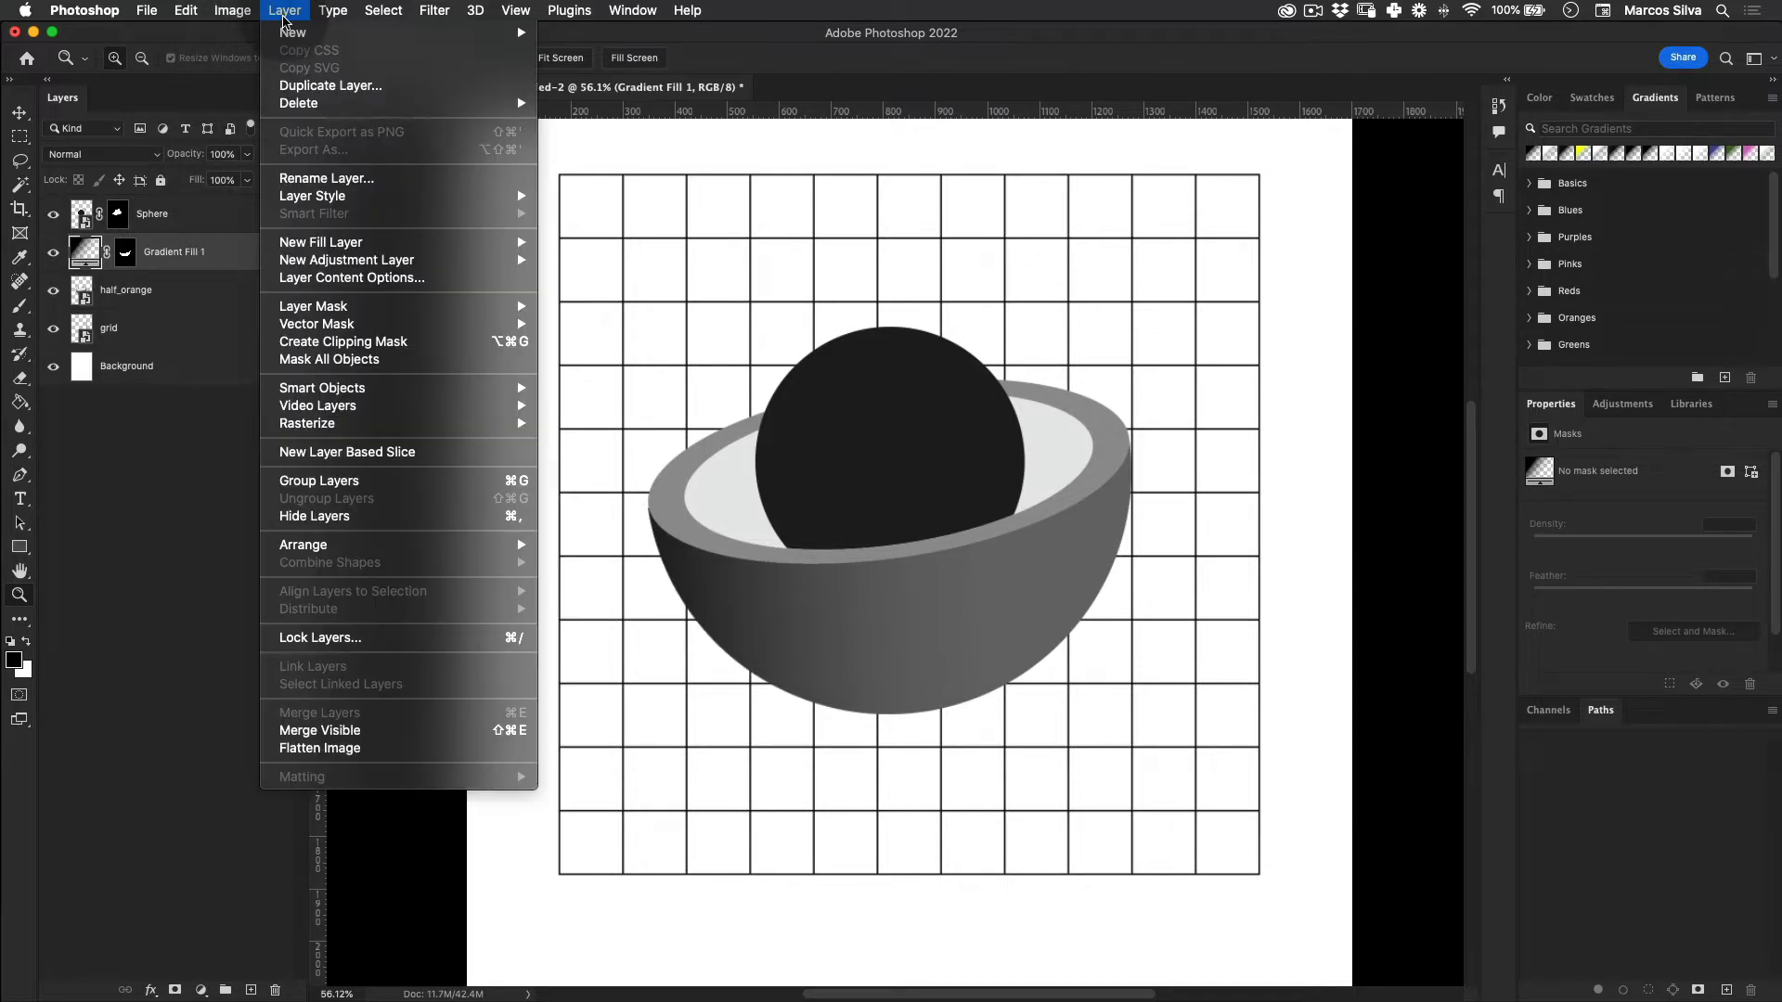
left_click(209, 199)
double_click(95, 257)
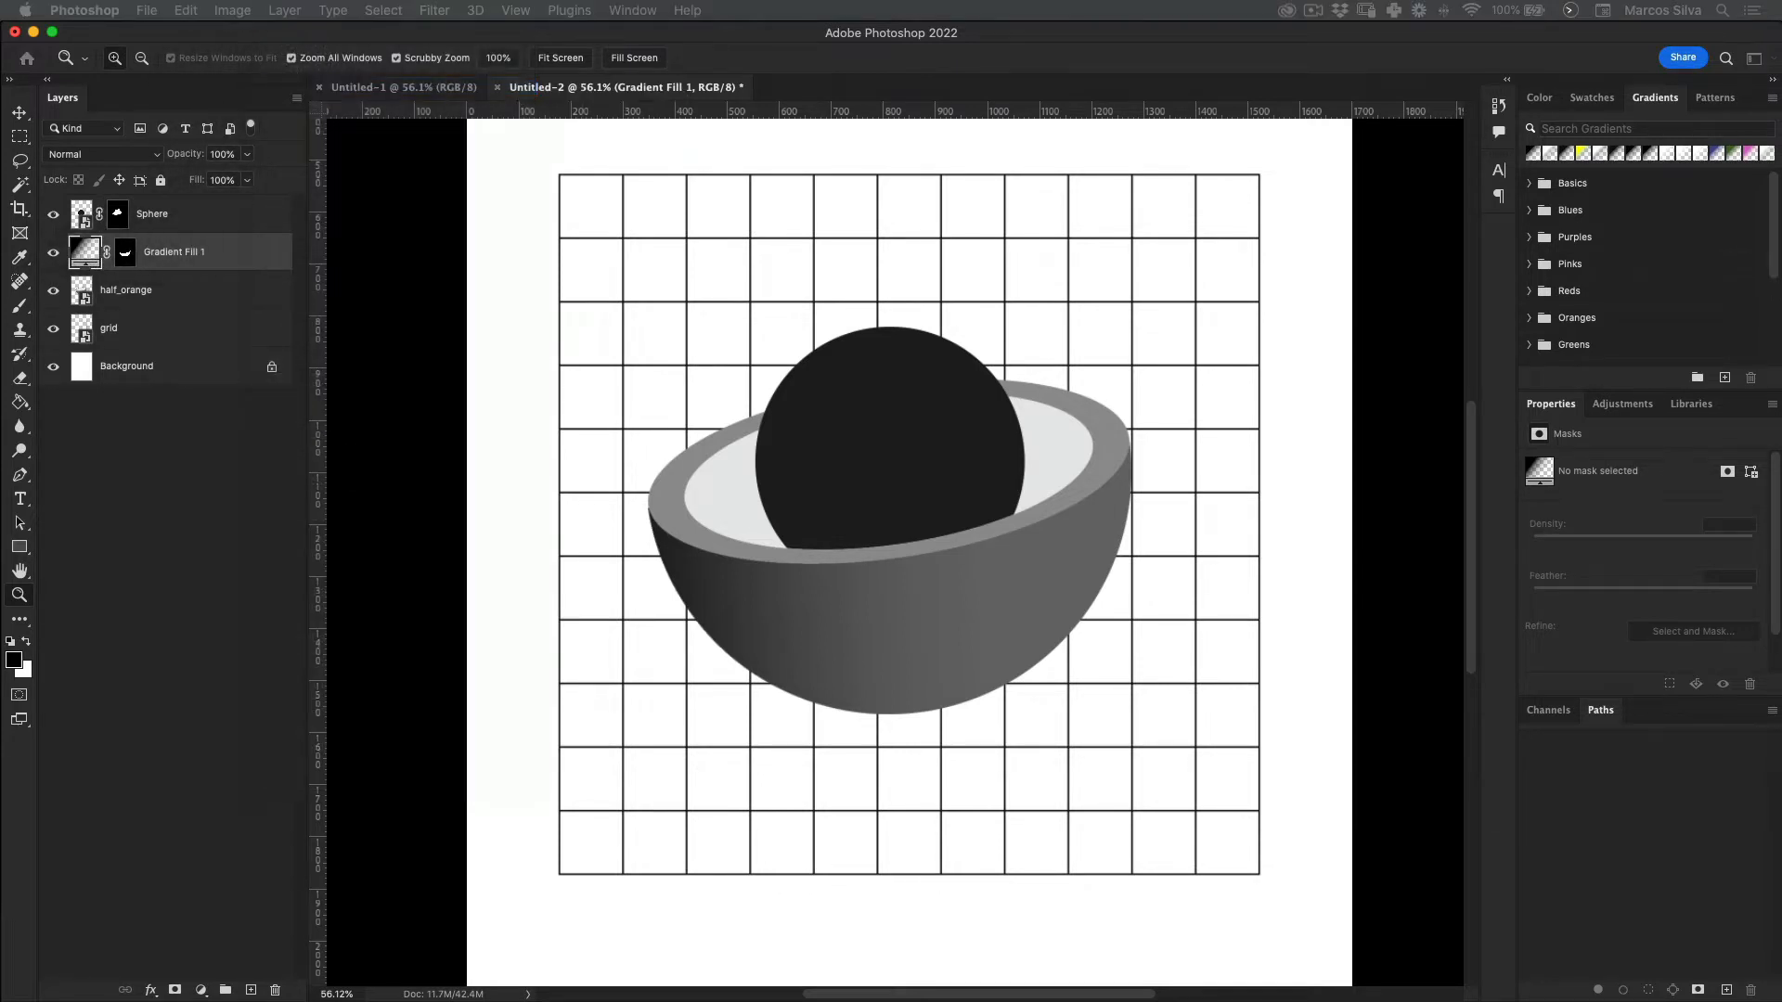
key("Return")
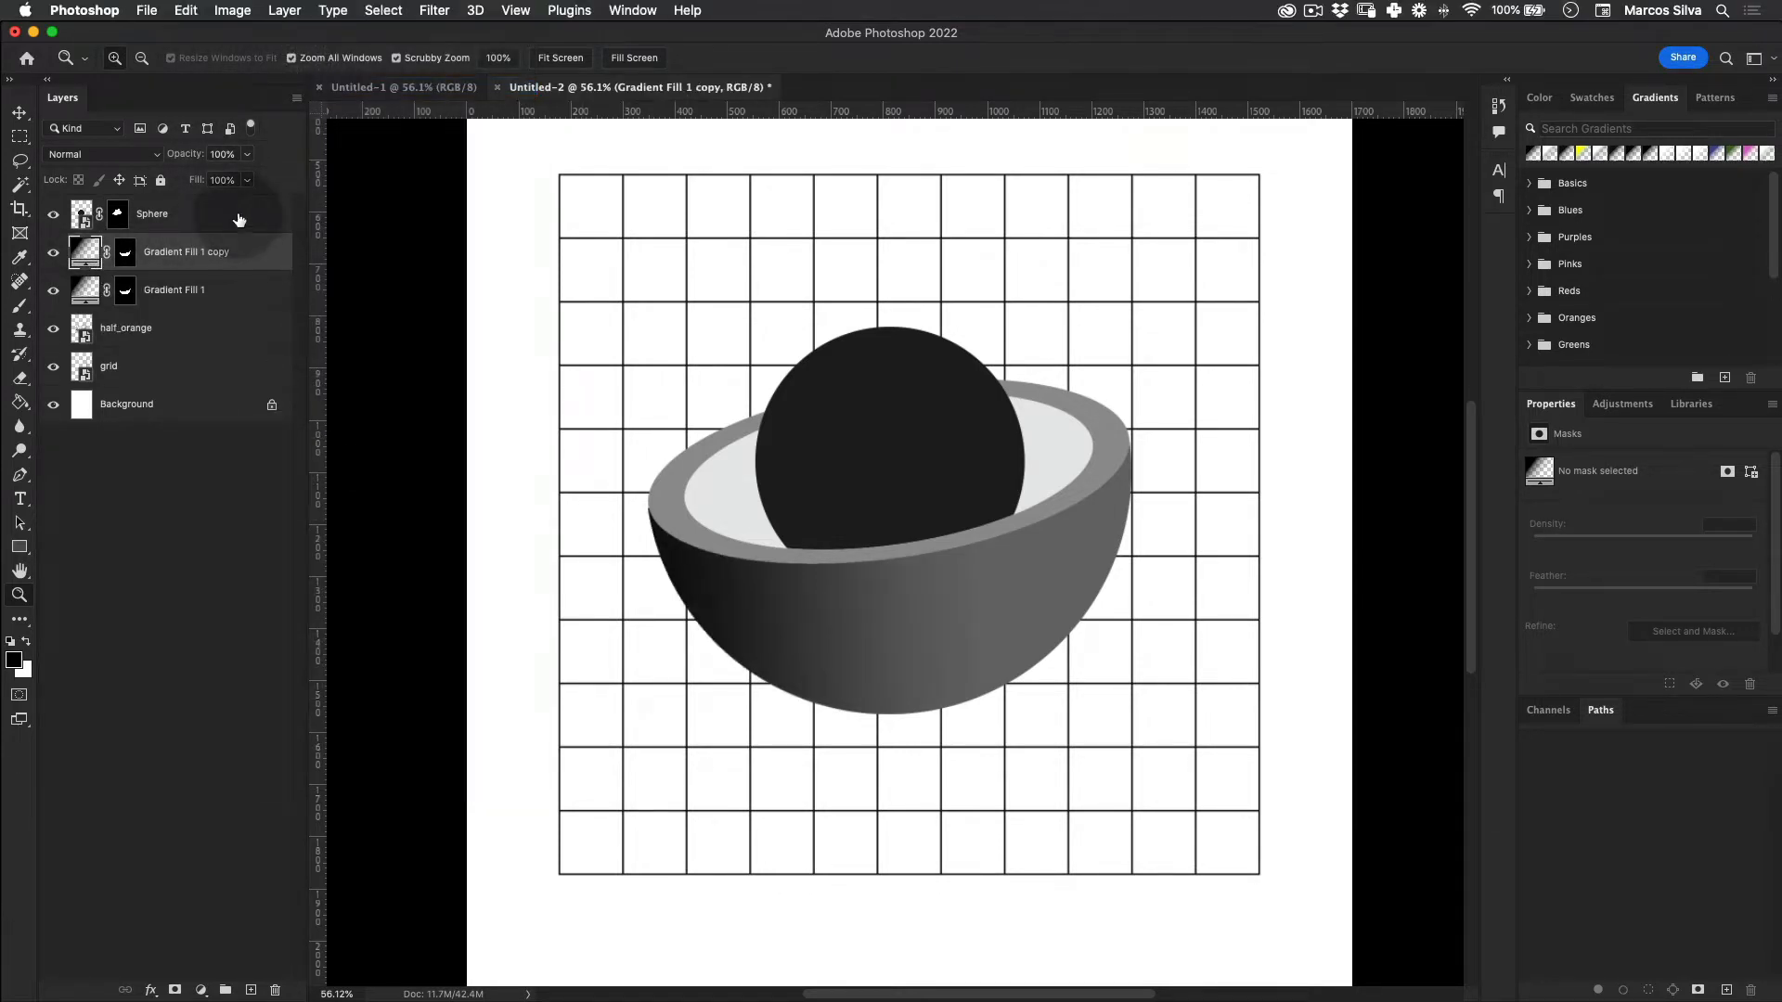
Step: Set the duplicated bowl gradient's angle to 180° and shift it so only the bowl's right edge is darkened
double_click(79, 258)
left_click_drag(1319, 401, 1239, 397)
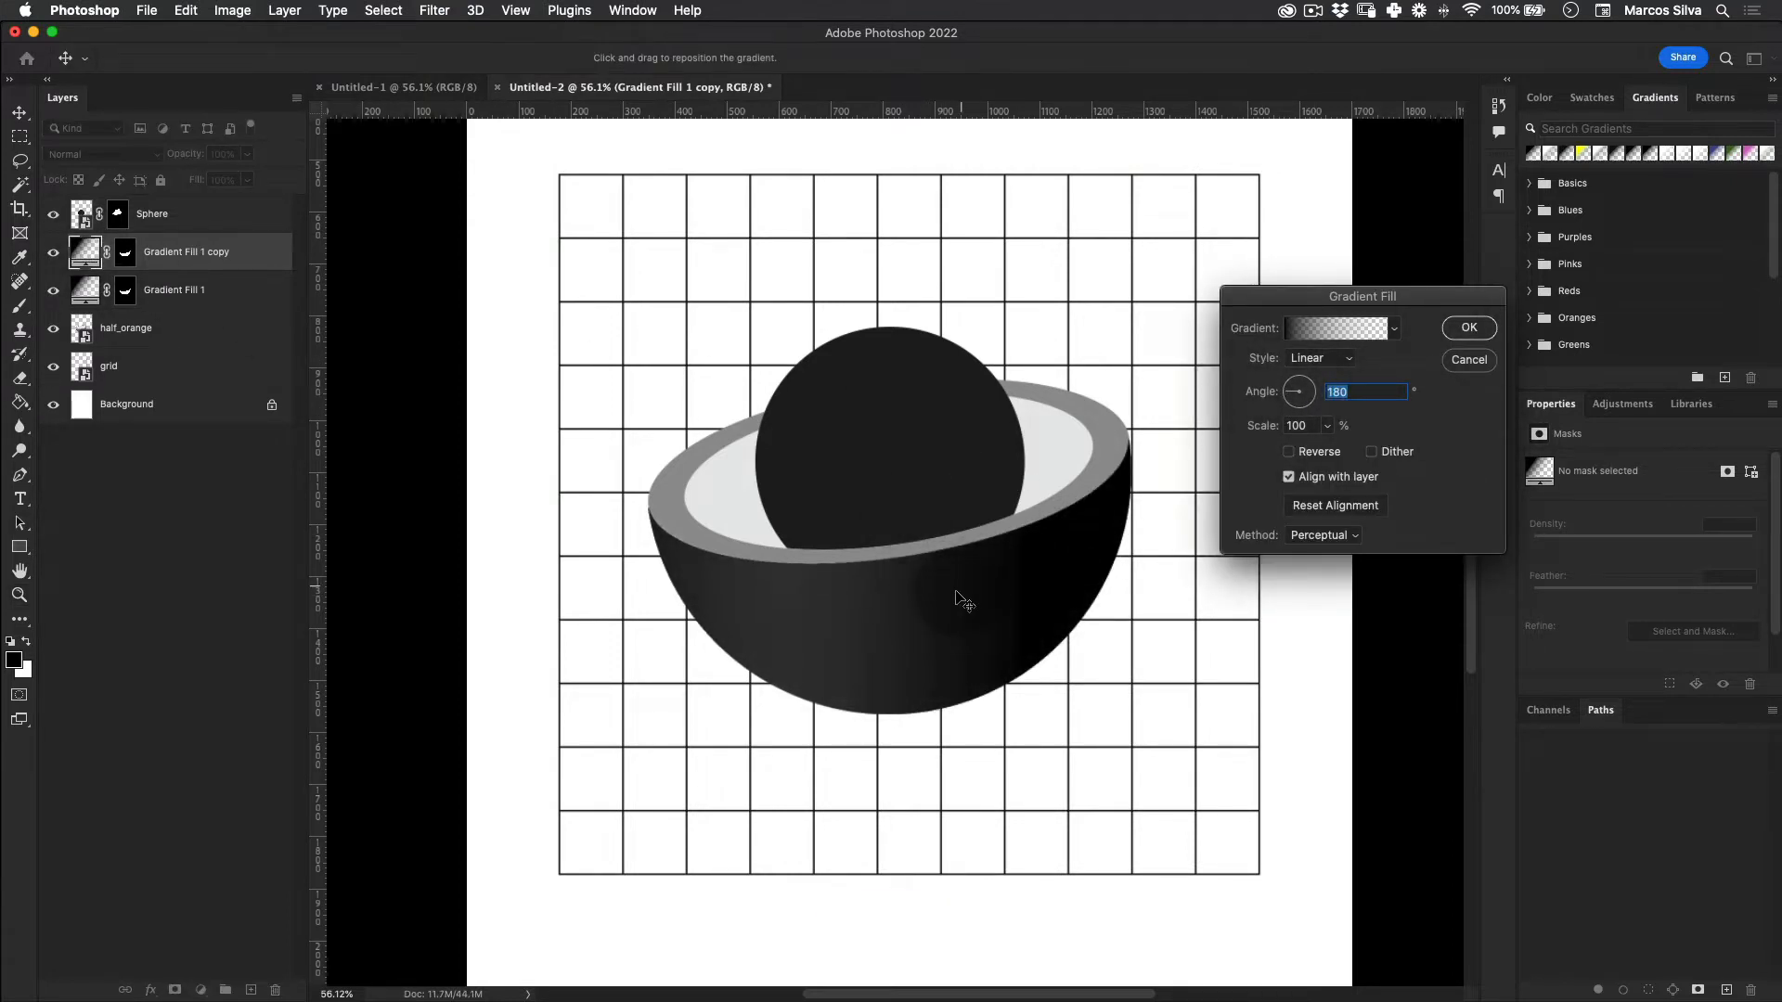
mouse_move(966, 604)
left_mouse_down()
mouse_move(1217, 521)
mouse_move(1355, 548)
mouse_move(1279, 558)
left_mouse_up()
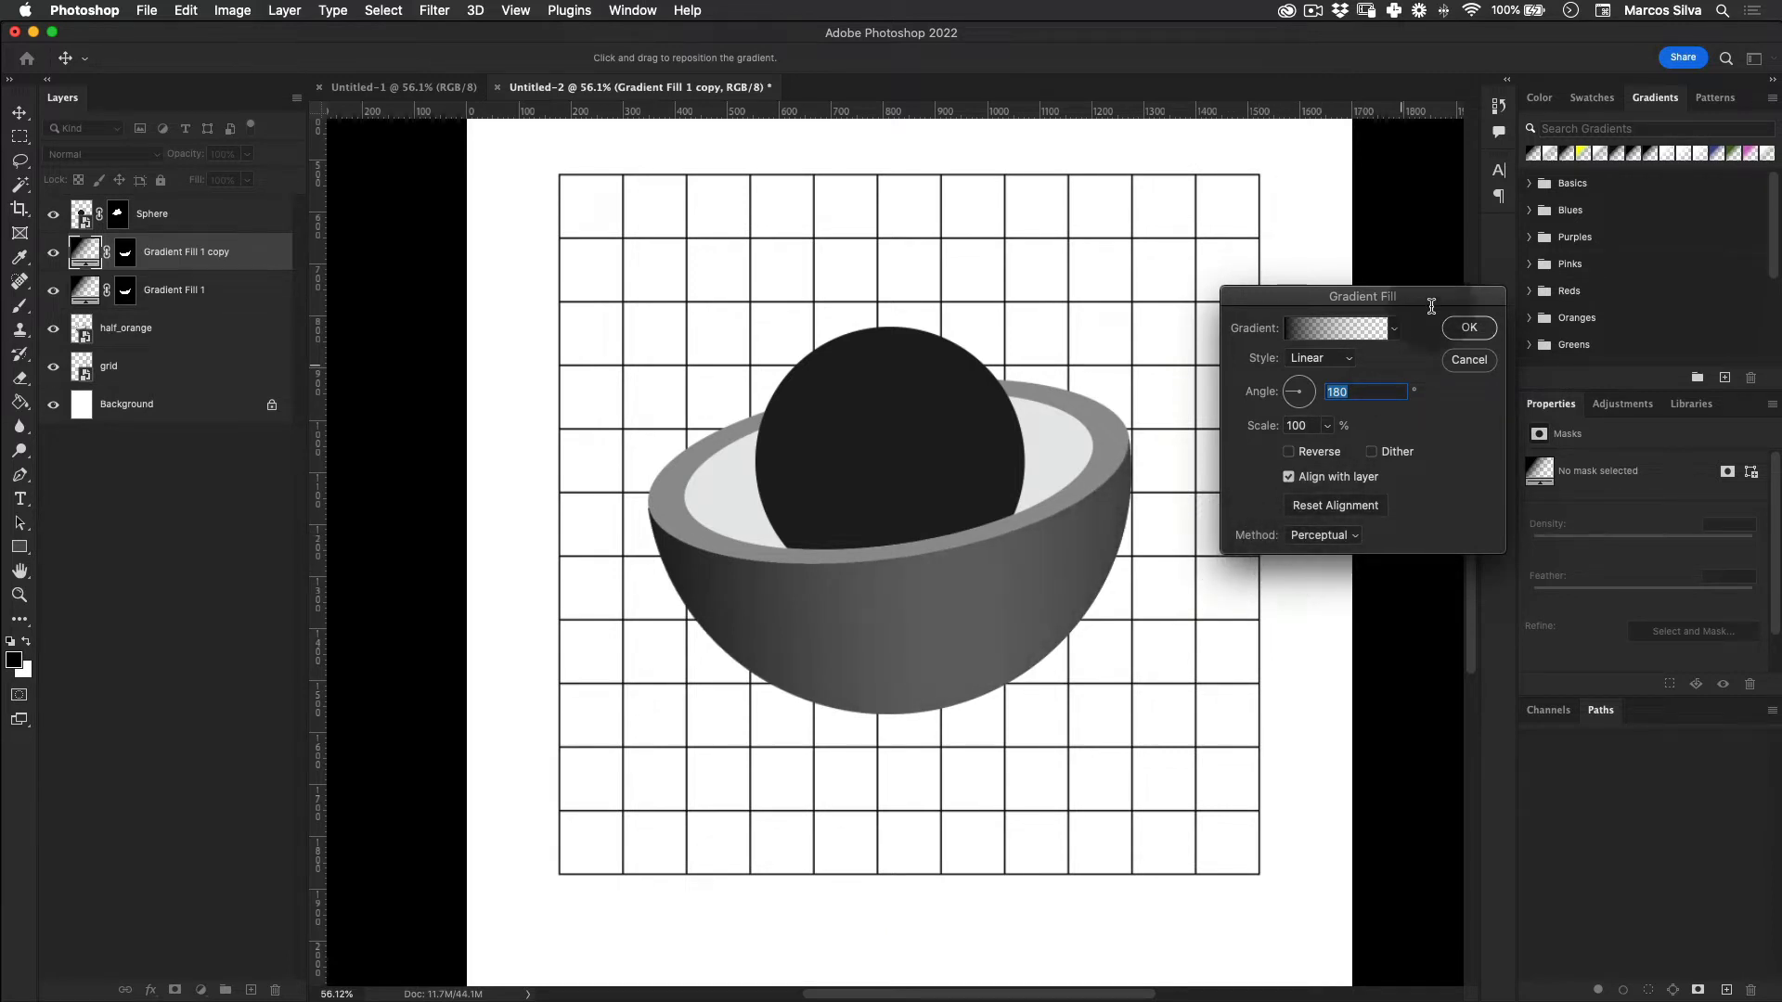
left_click(1469, 327)
key("z")
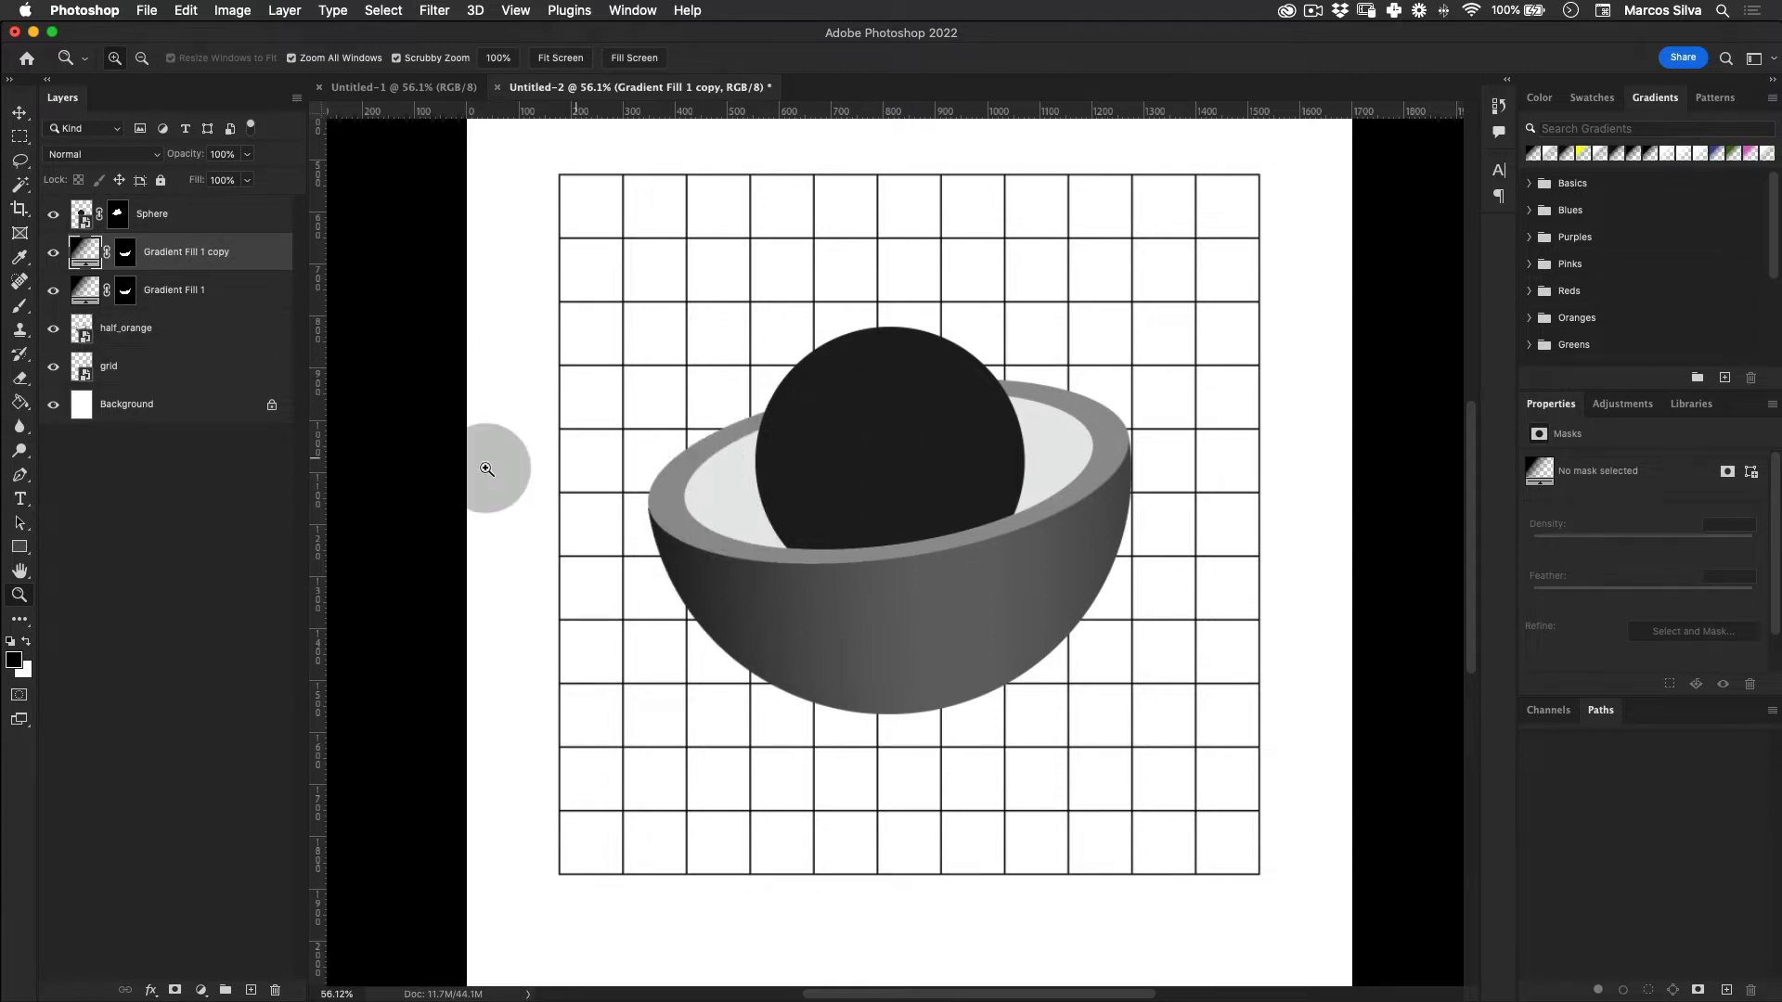
Step: Select the bowl's light inner ellipse on half_orange with the Magic Wand and add a Gradient Fill layer over it
left_click(93, 339)
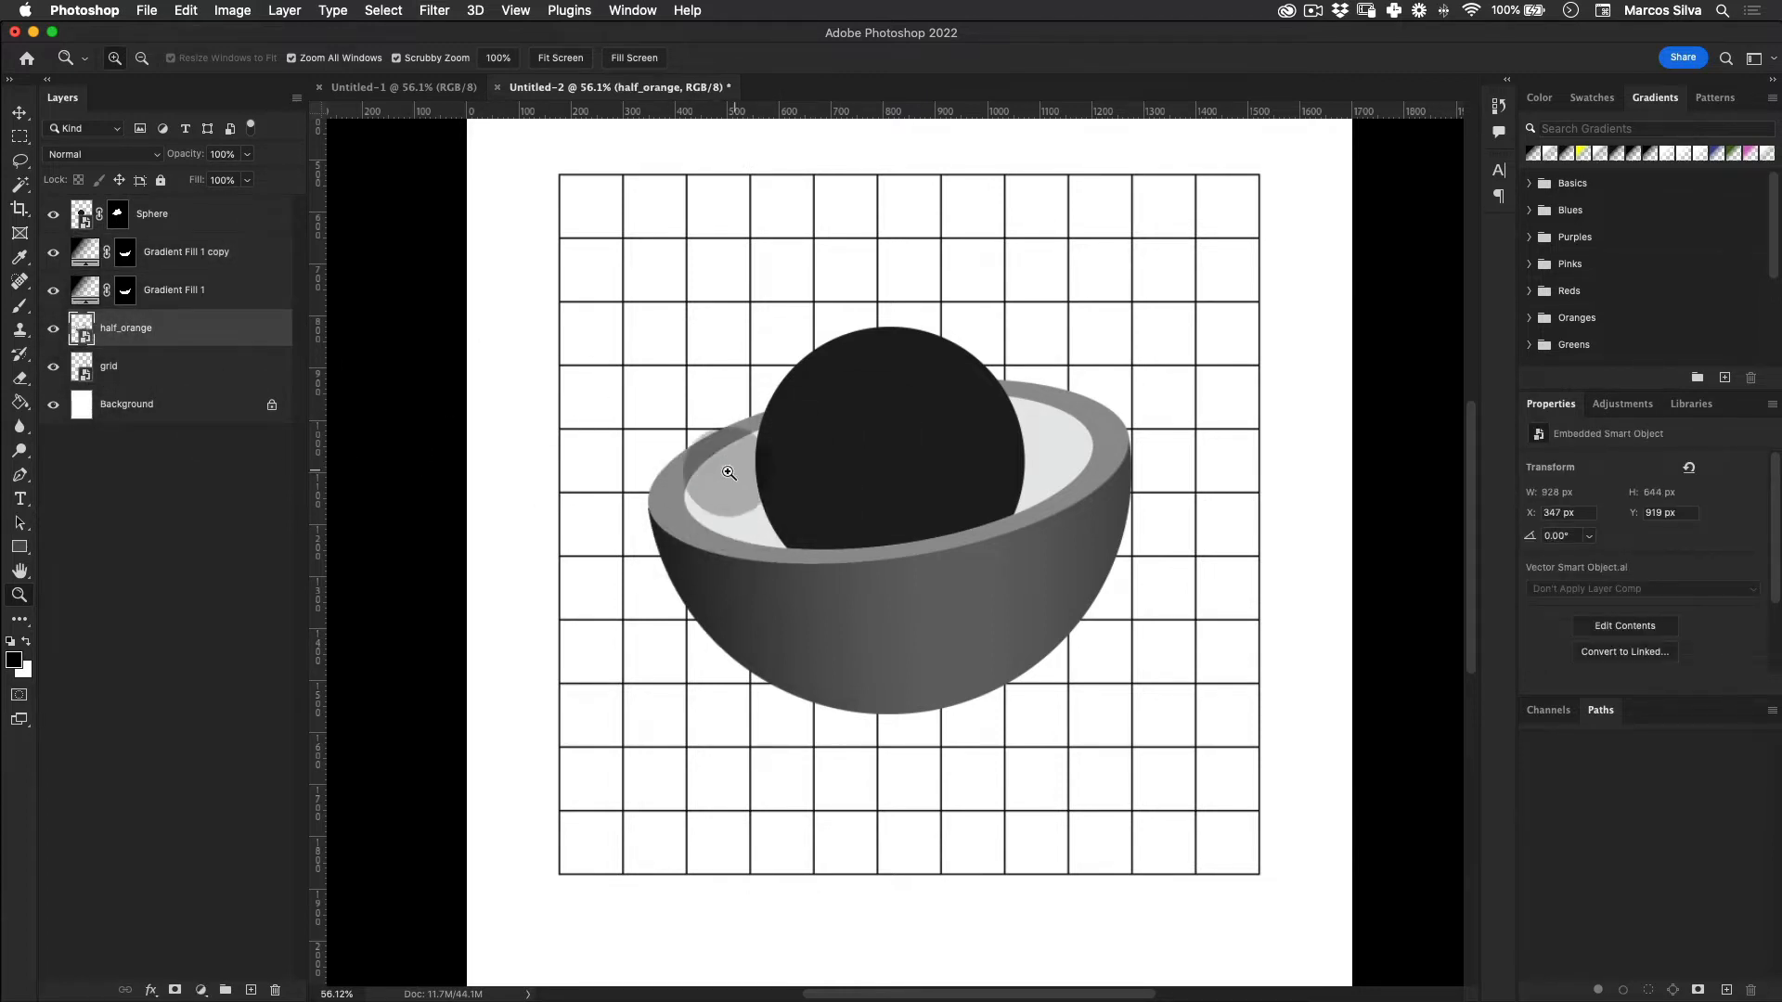
key("w")
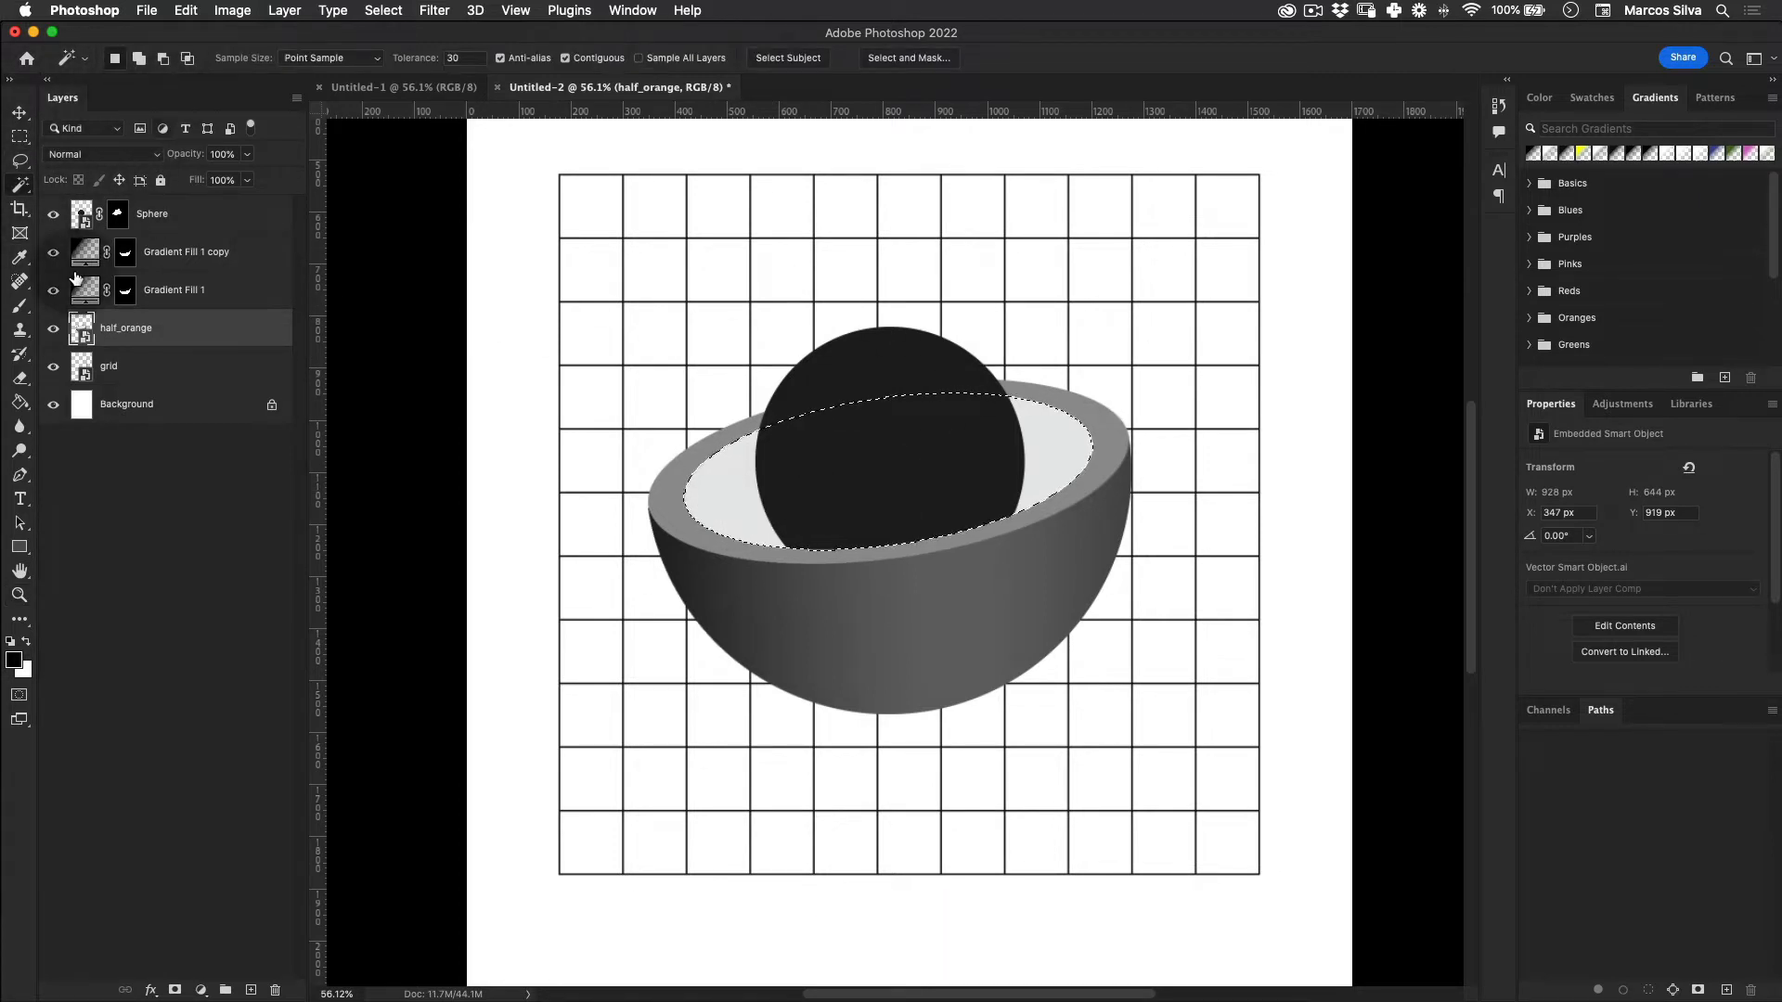
left_click(201, 991)
left_click(236, 652)
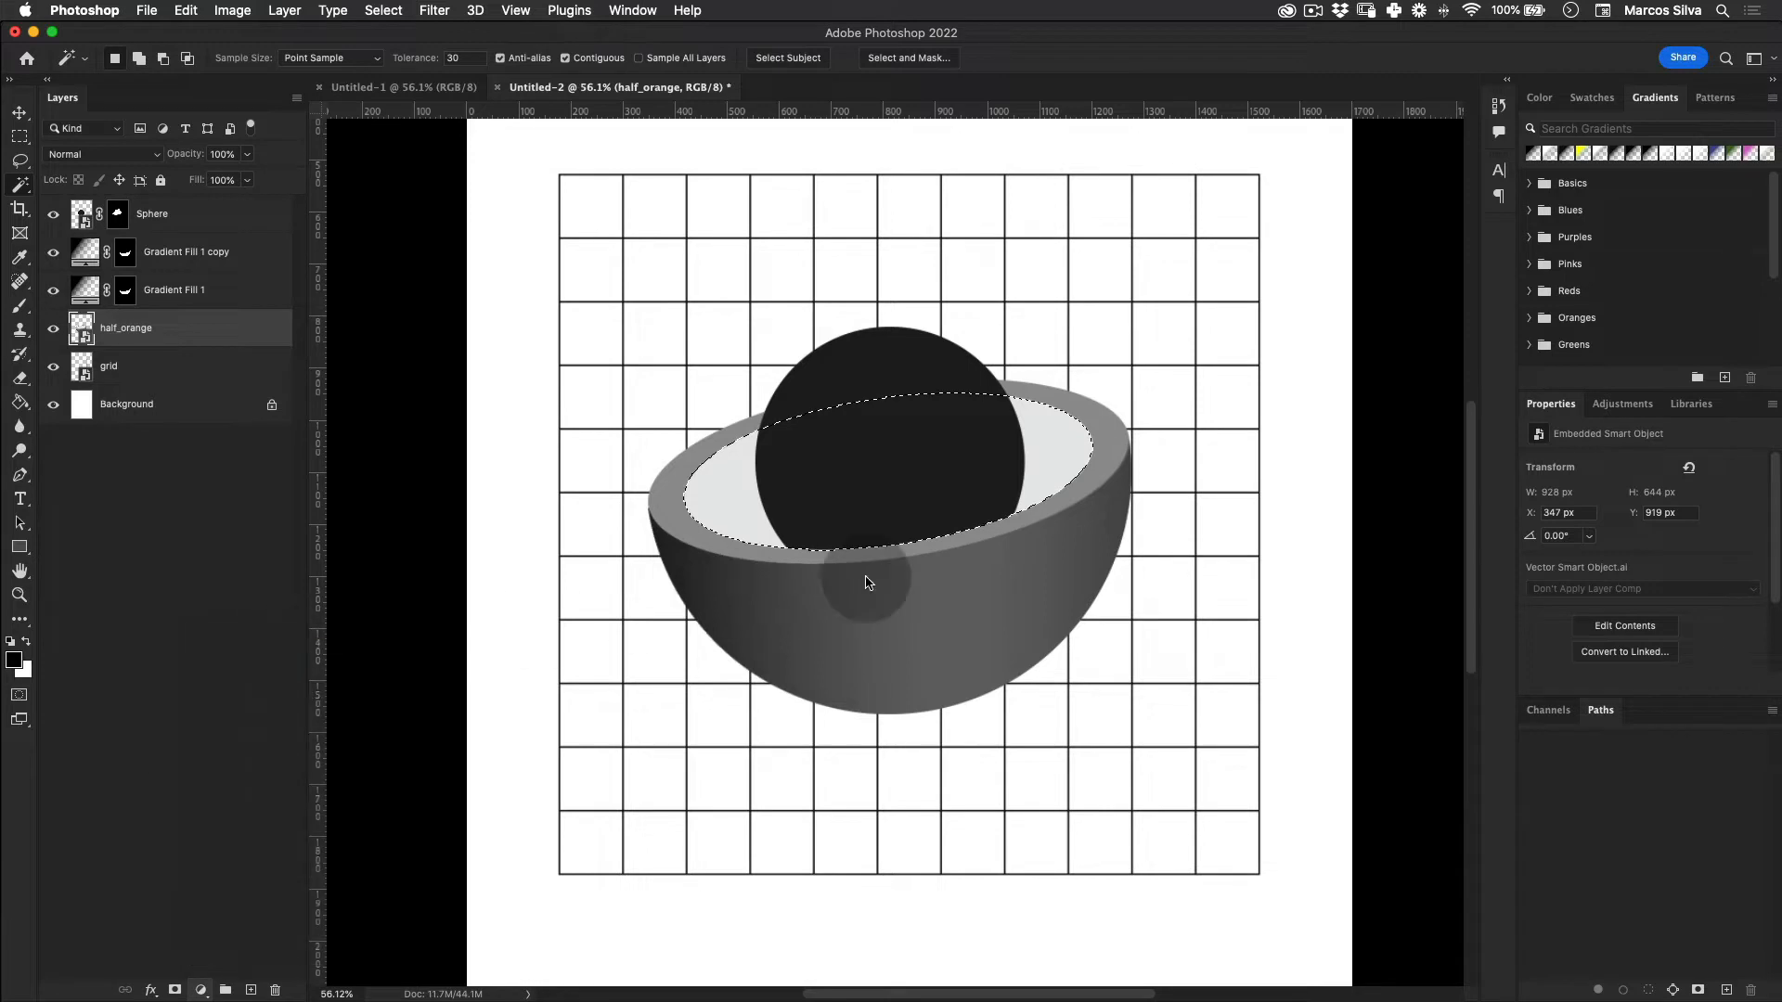
Step: Set the inner ellipse's gradient angle to 93.83° and reposition the gradient to darken the lower part of the bowl's interior
left_click_drag(865, 481, 897, 489)
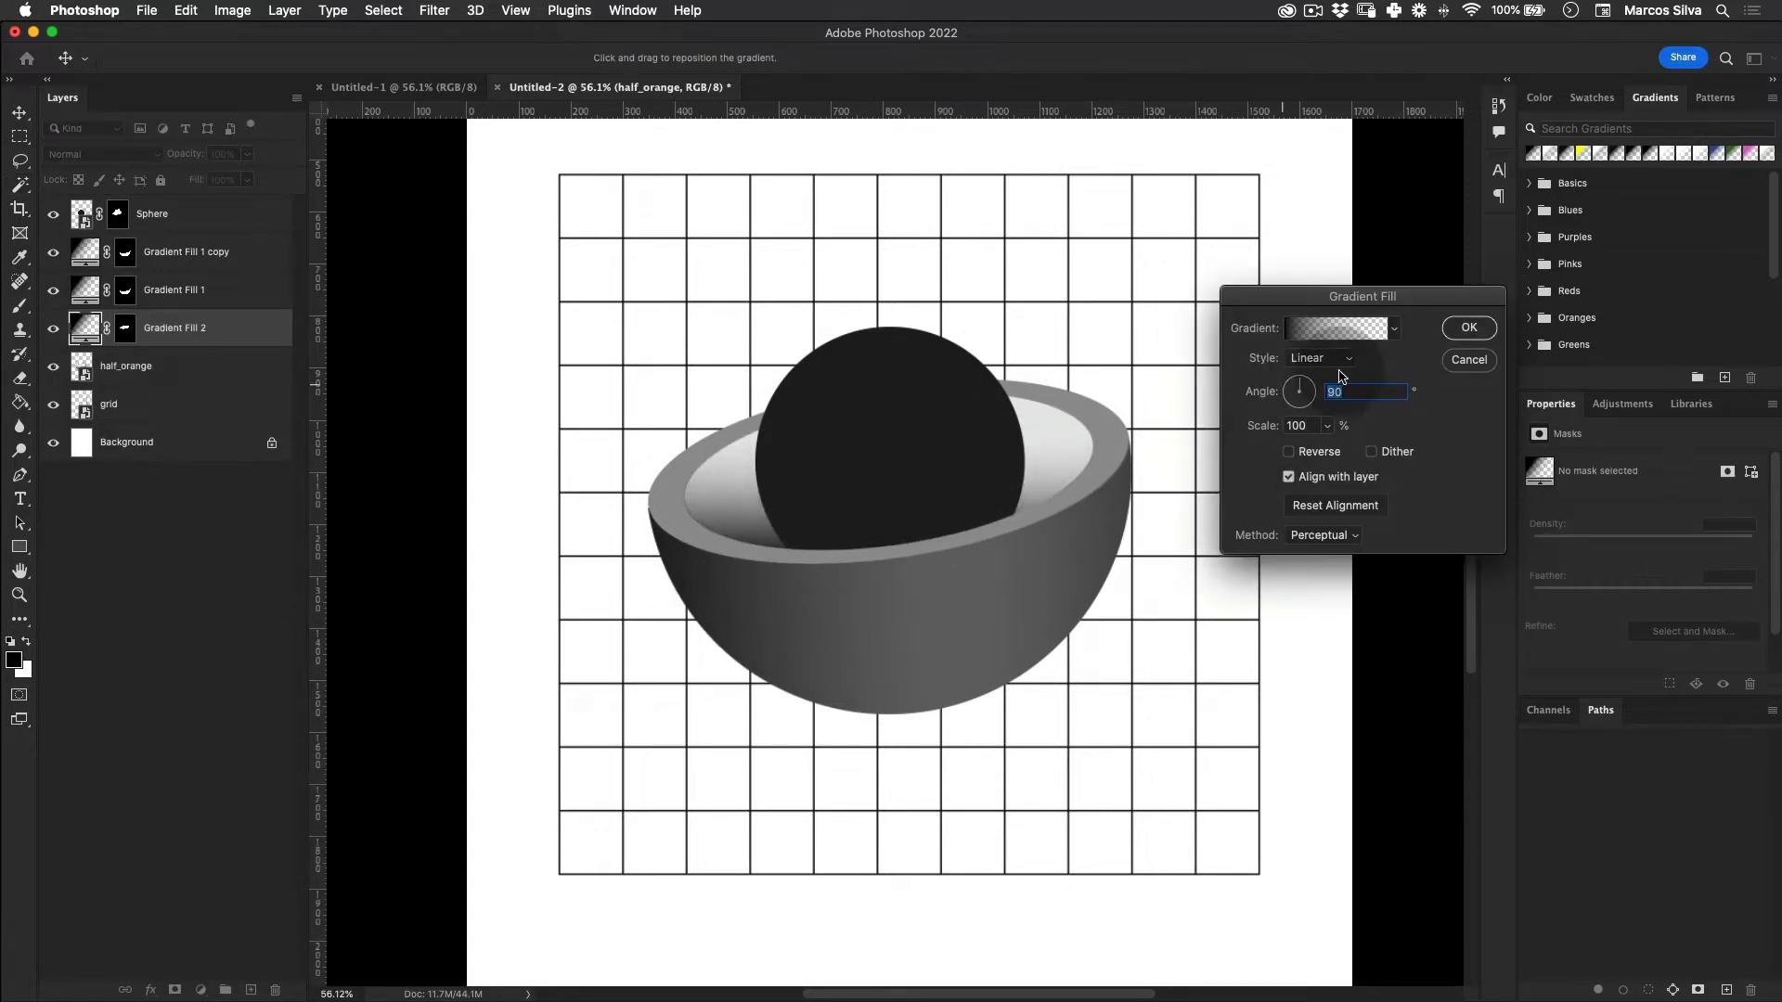
left_click_drag(1302, 389, 1300, 385)
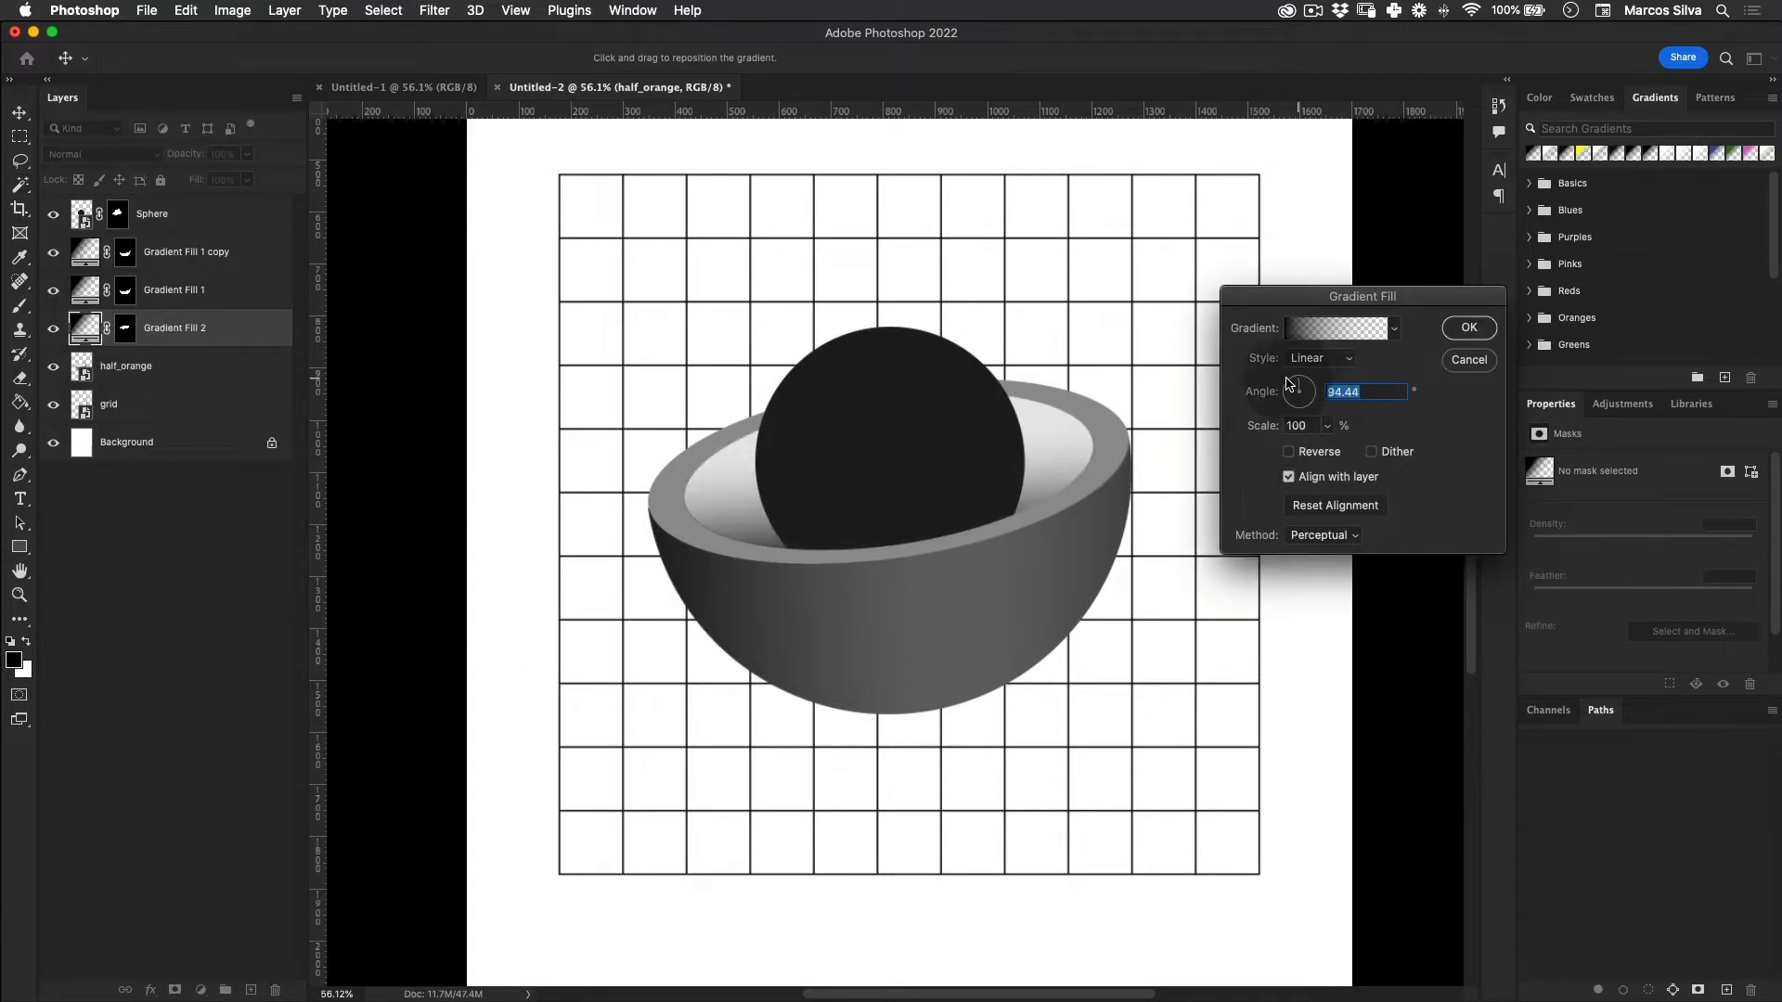
left_click_drag(921, 505, 868, 446)
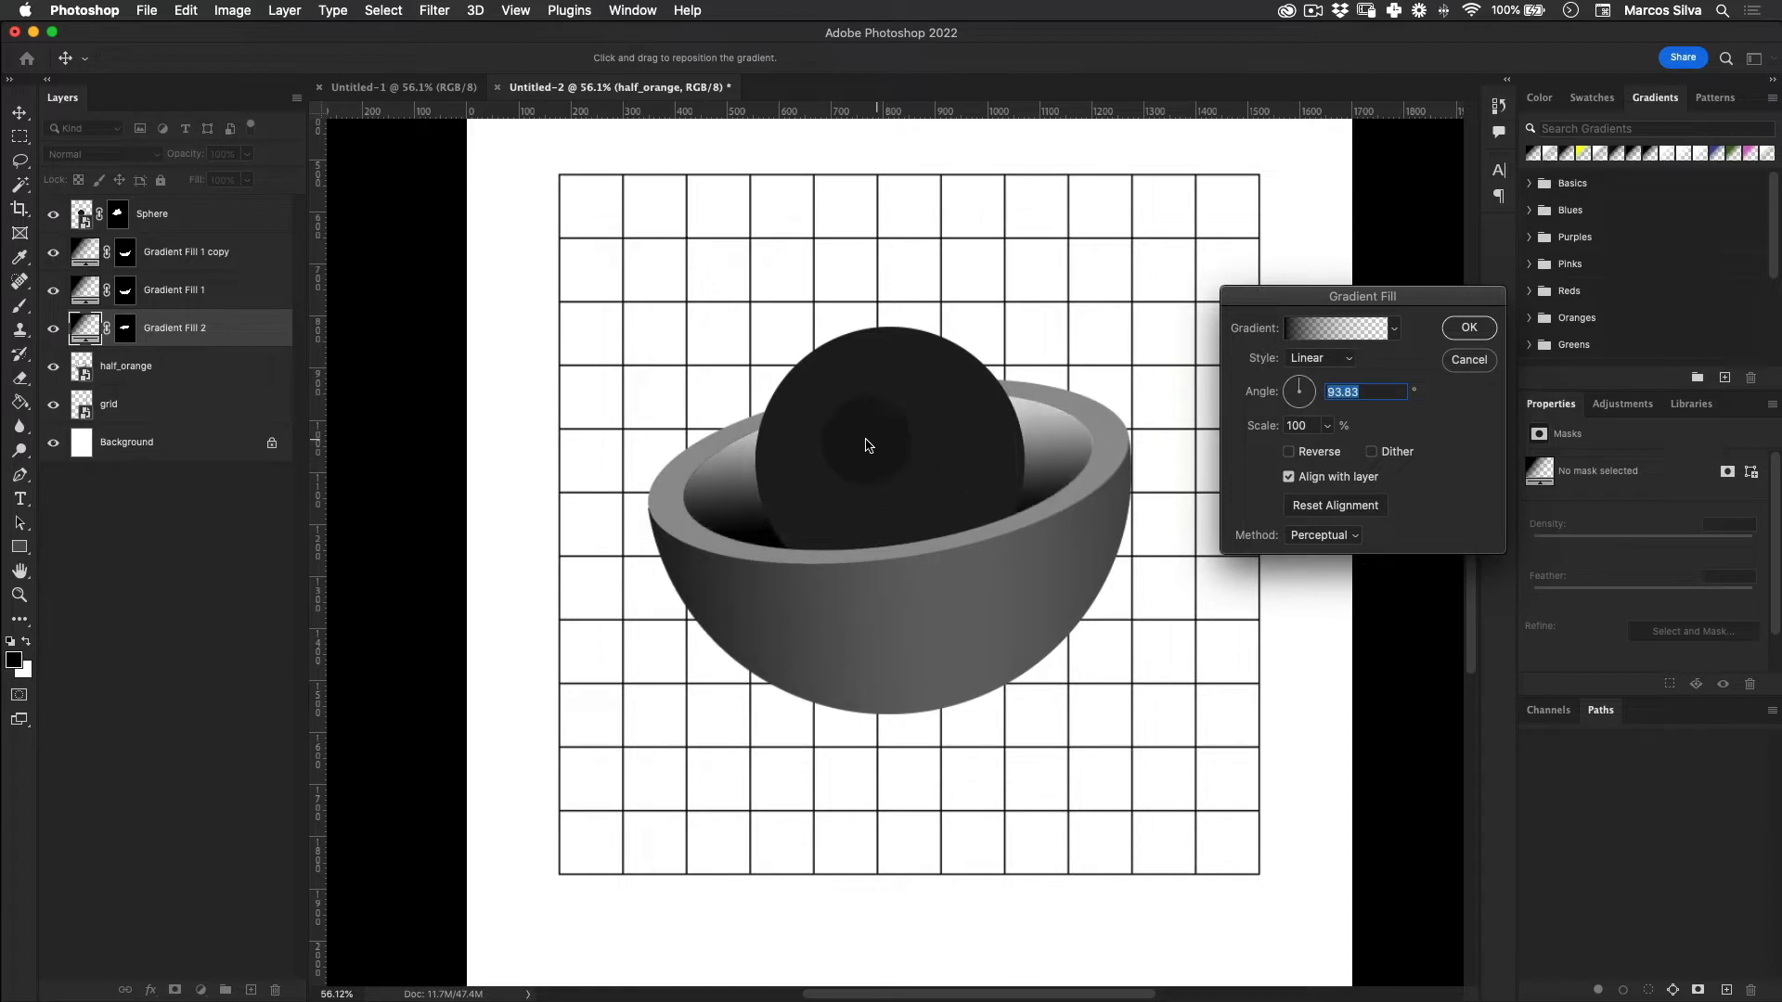
left_click_drag(946, 369, 965, 450)
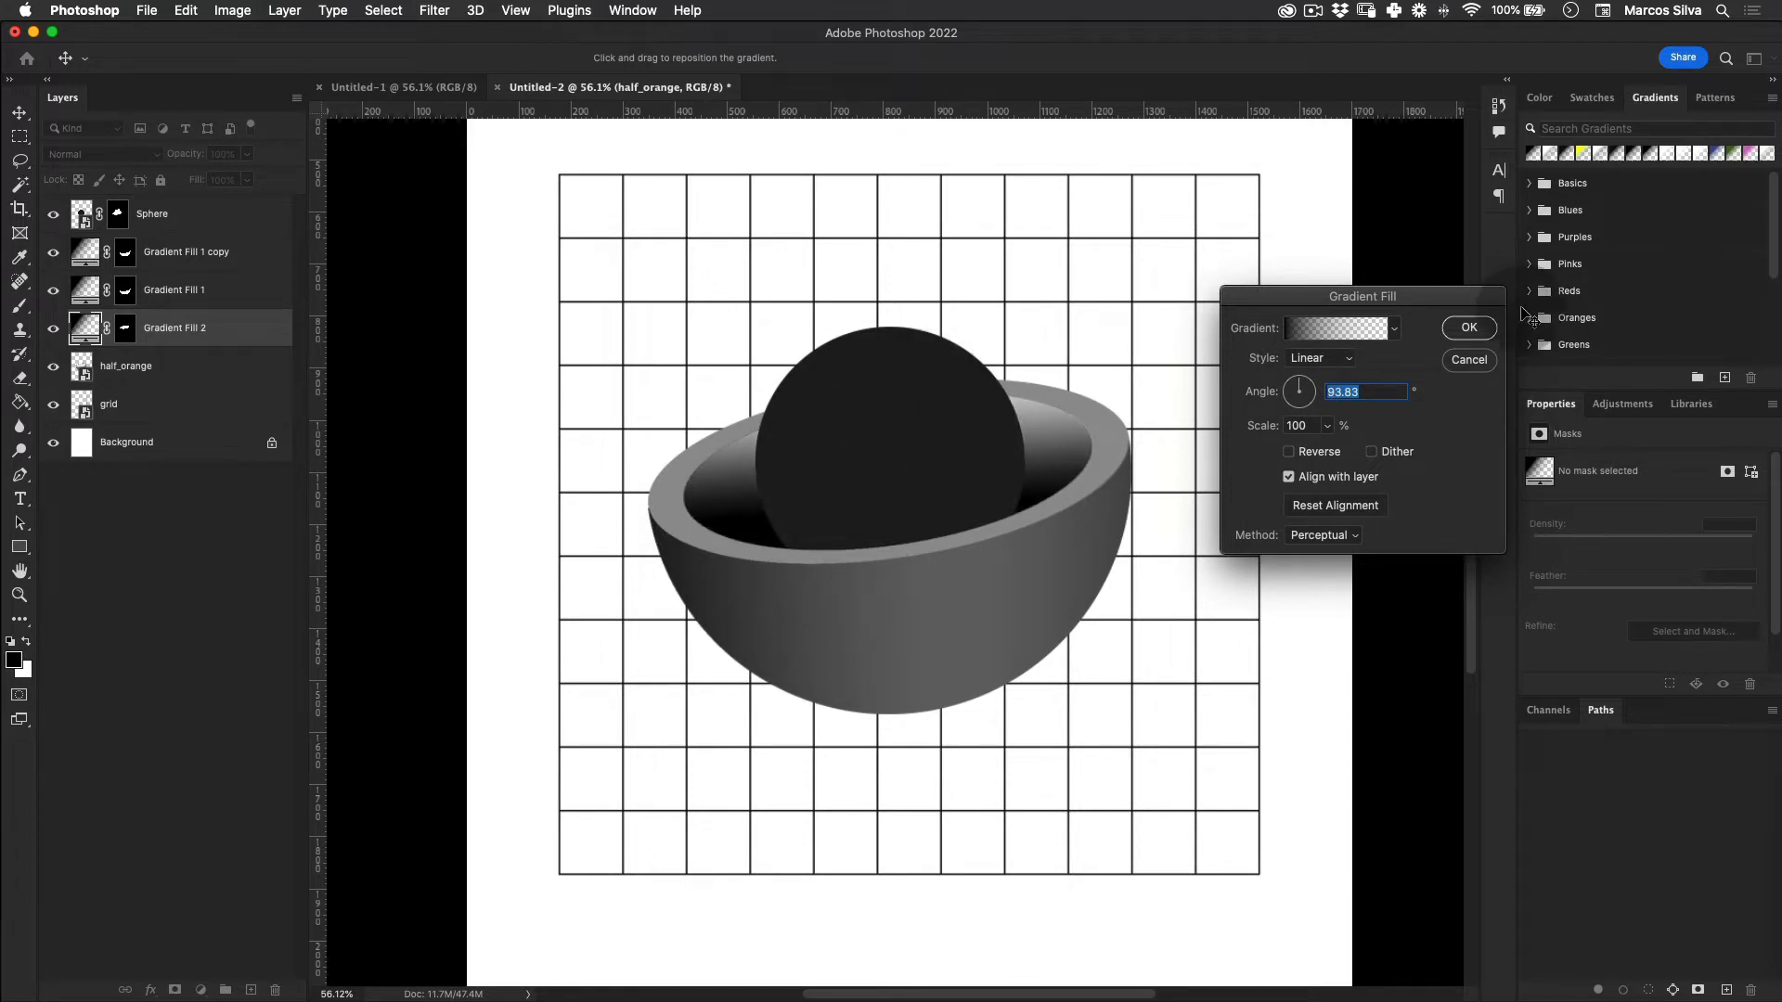
left_click(1470, 327)
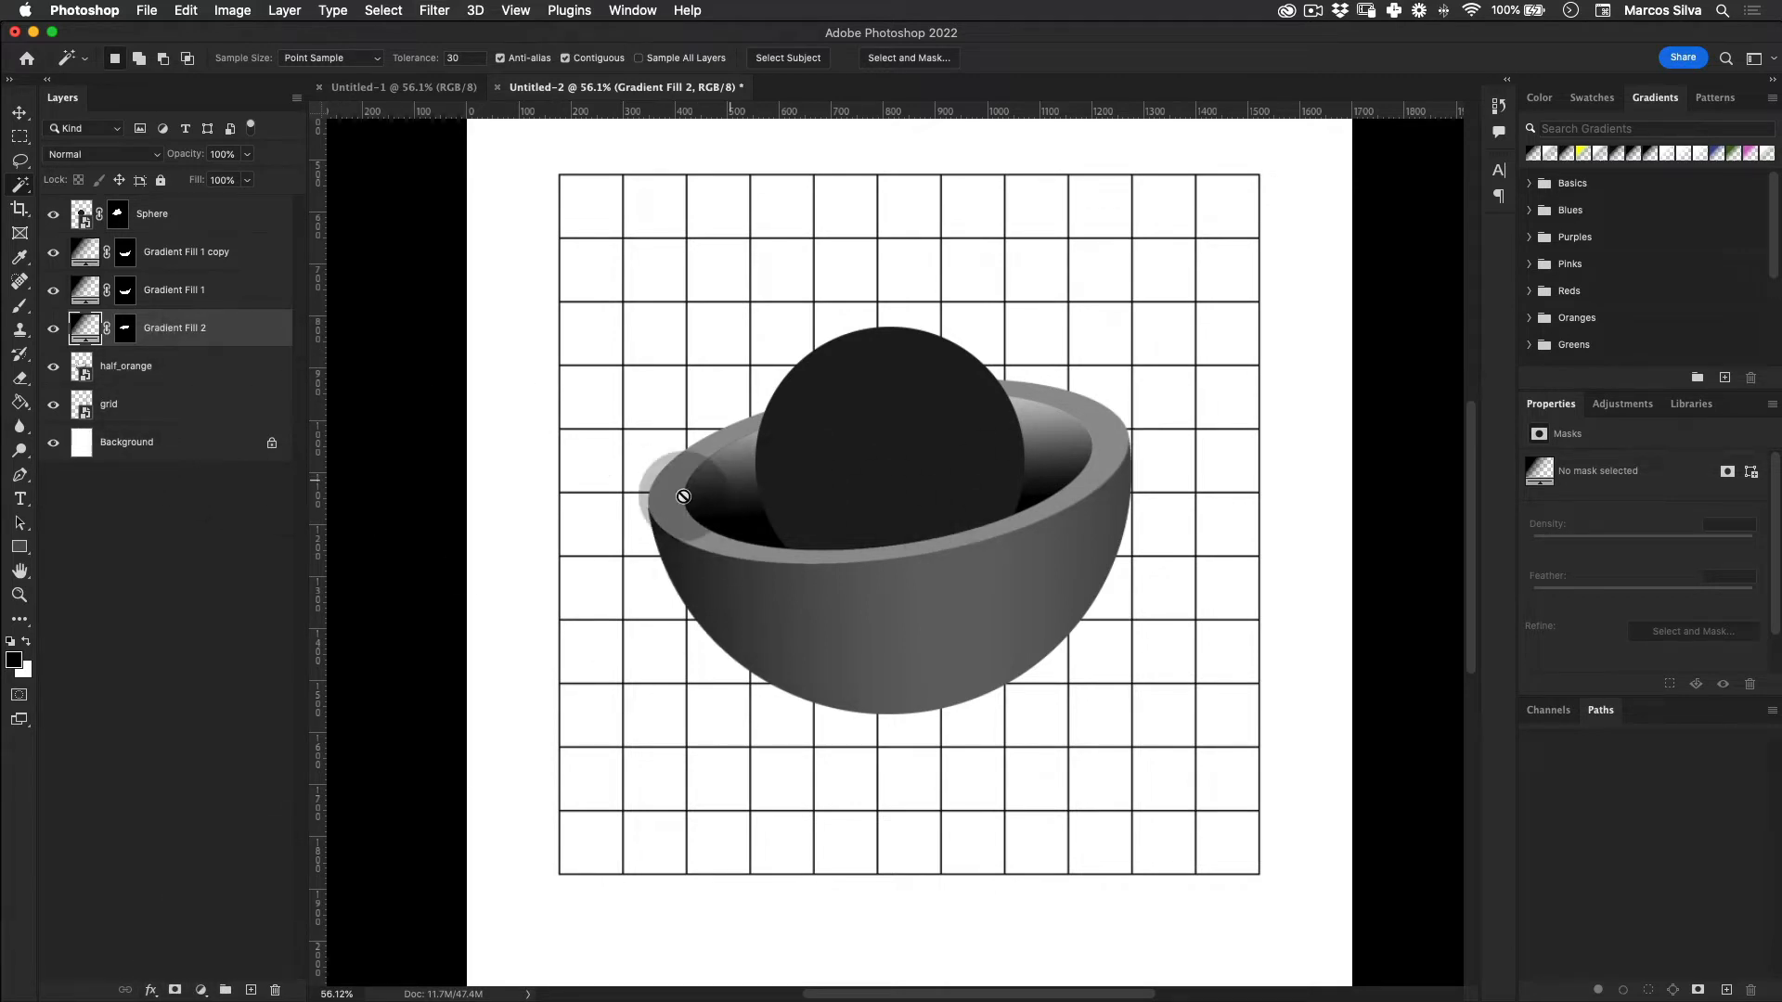
Step: Select the bowl's grey rim on half_orange with the Magic Wand and add a Gradient Fill layer over it
key("w")
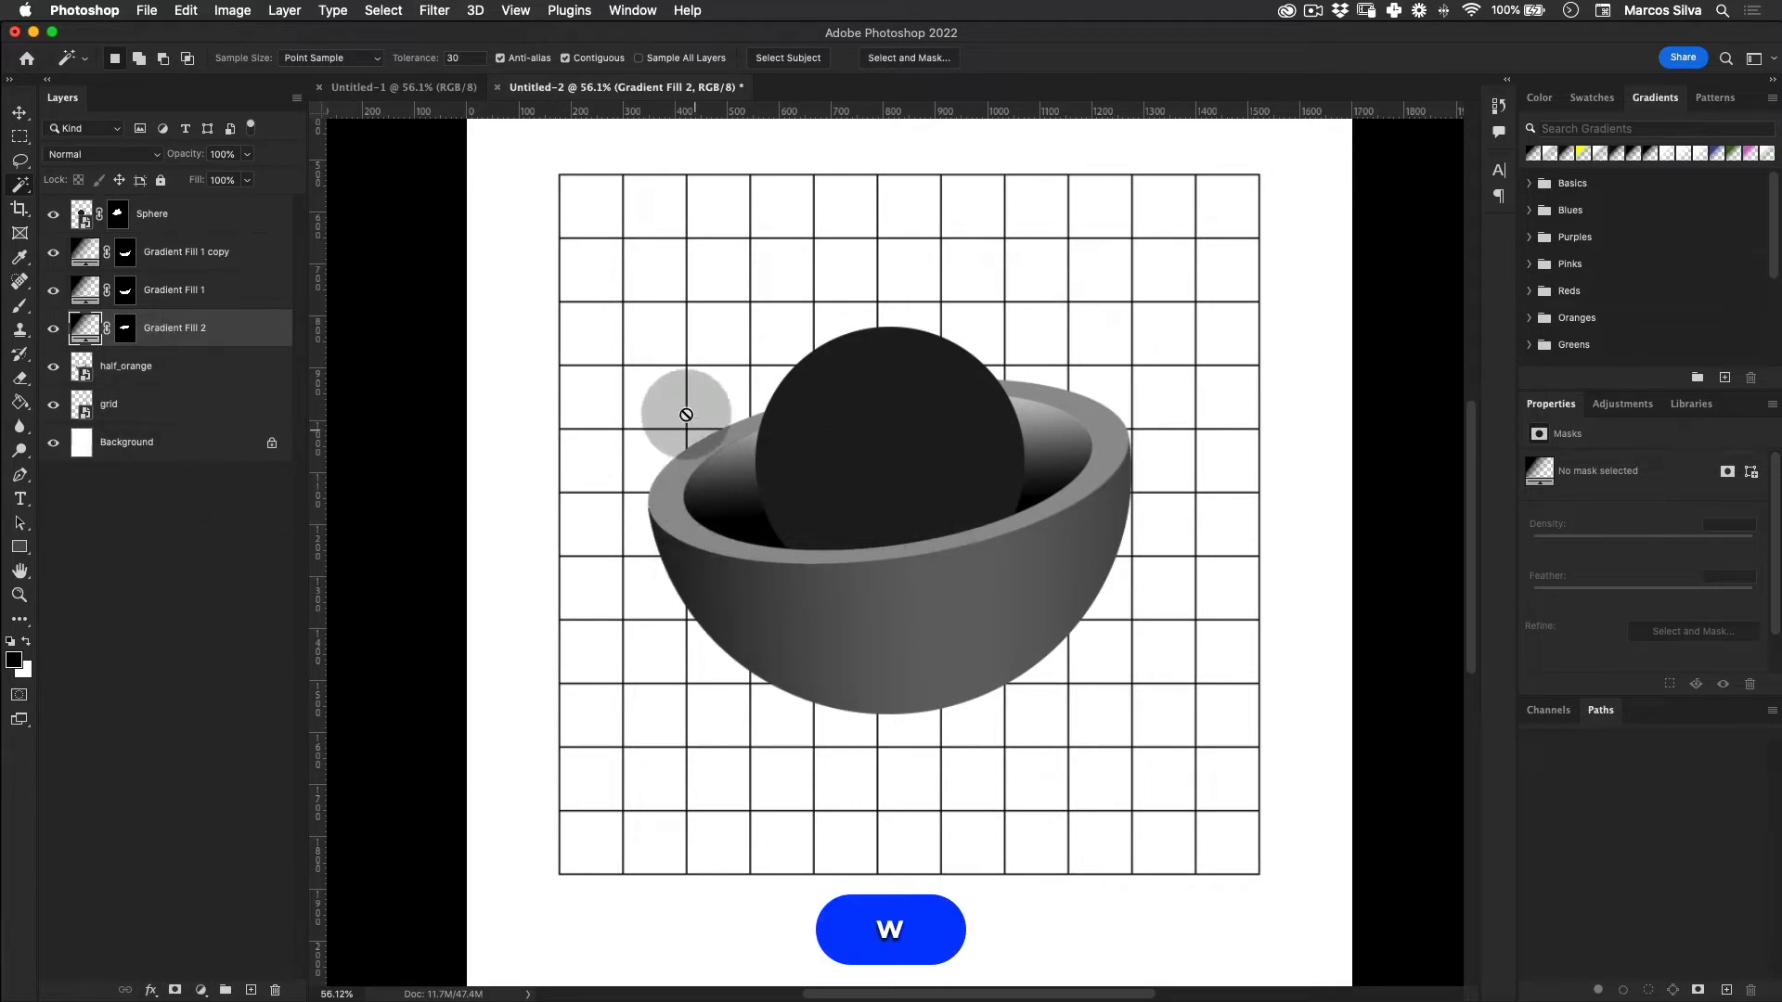
left_click(81, 372)
left_click(659, 515)
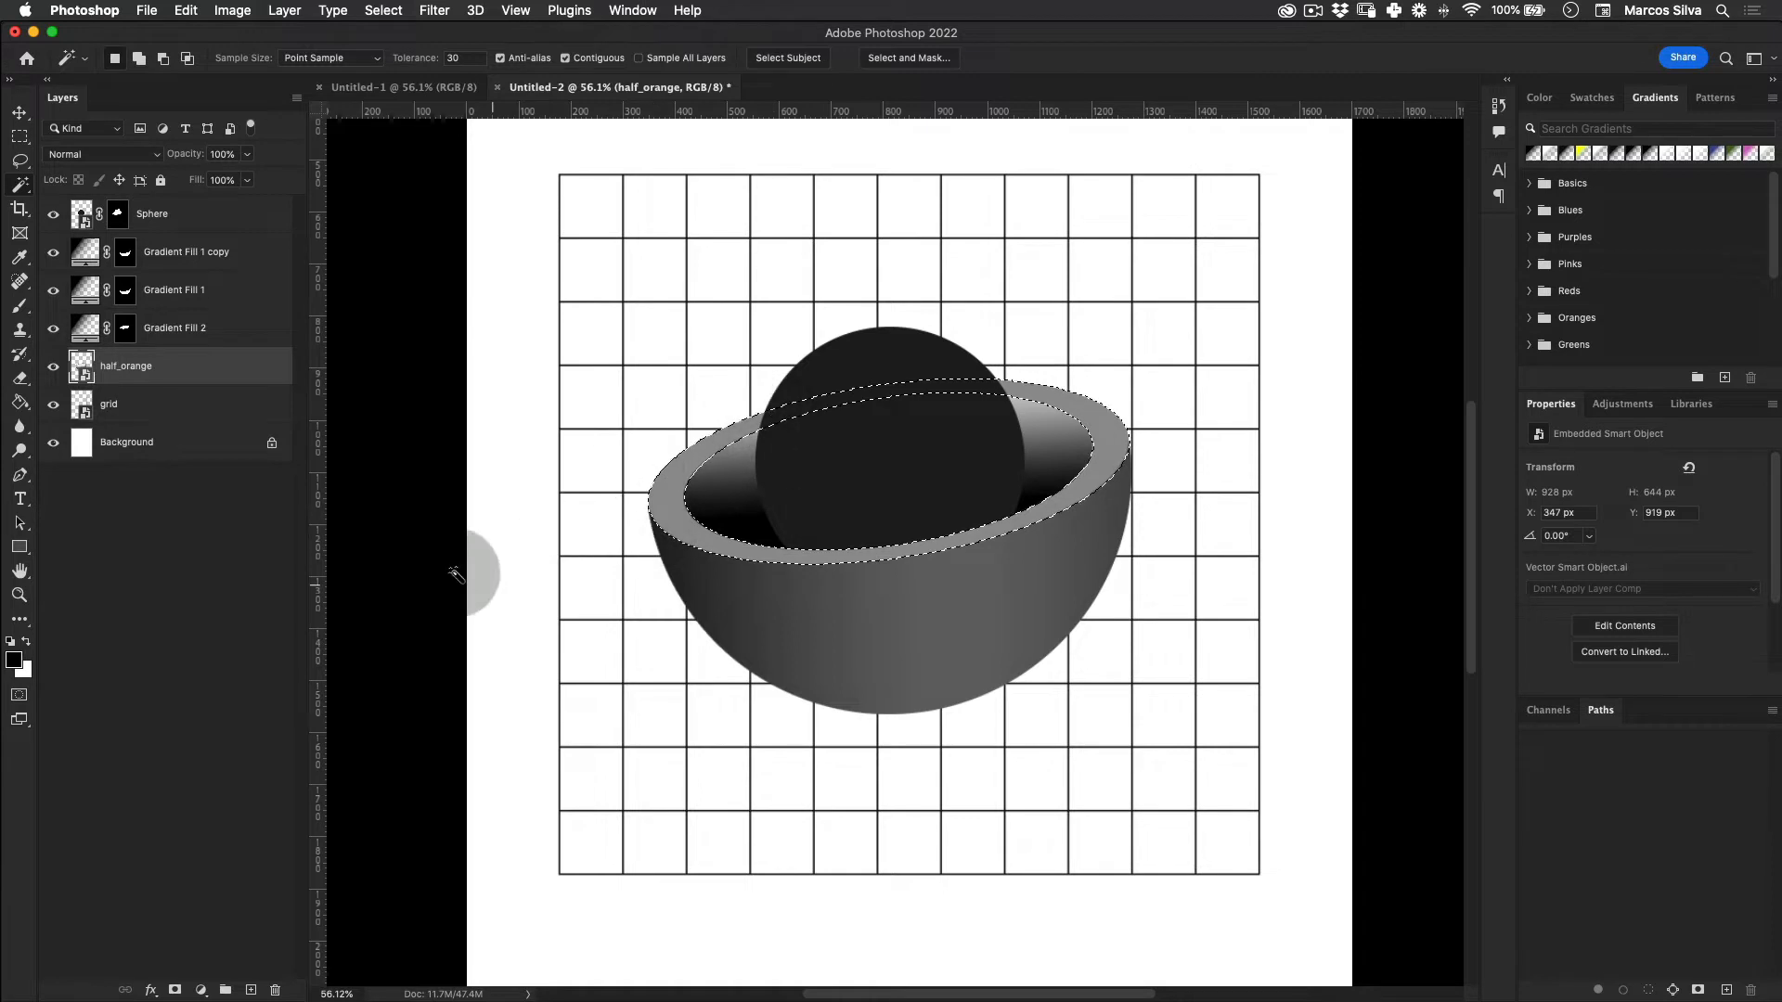
left_click(200, 990)
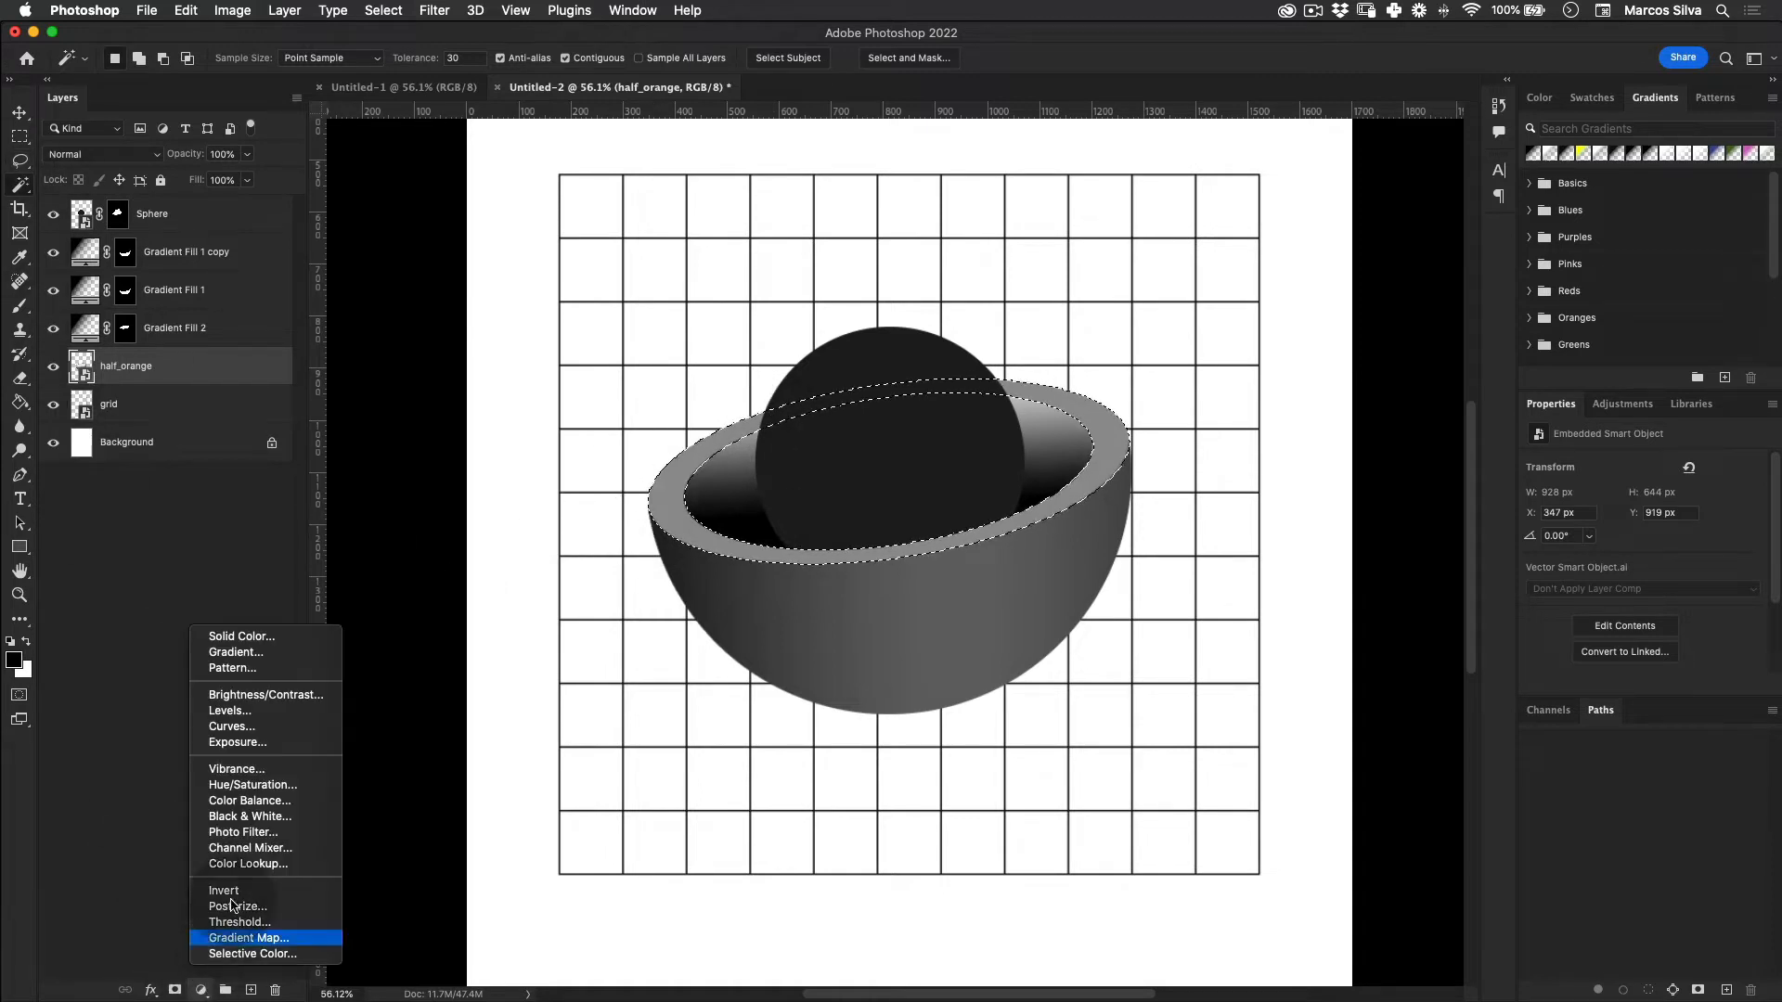
left_click(266, 655)
Step: Set the rim's gradient angle to 1° and shift the gradient left to soften the shade on the rim
left_click_drag(1307, 380, 1335, 386)
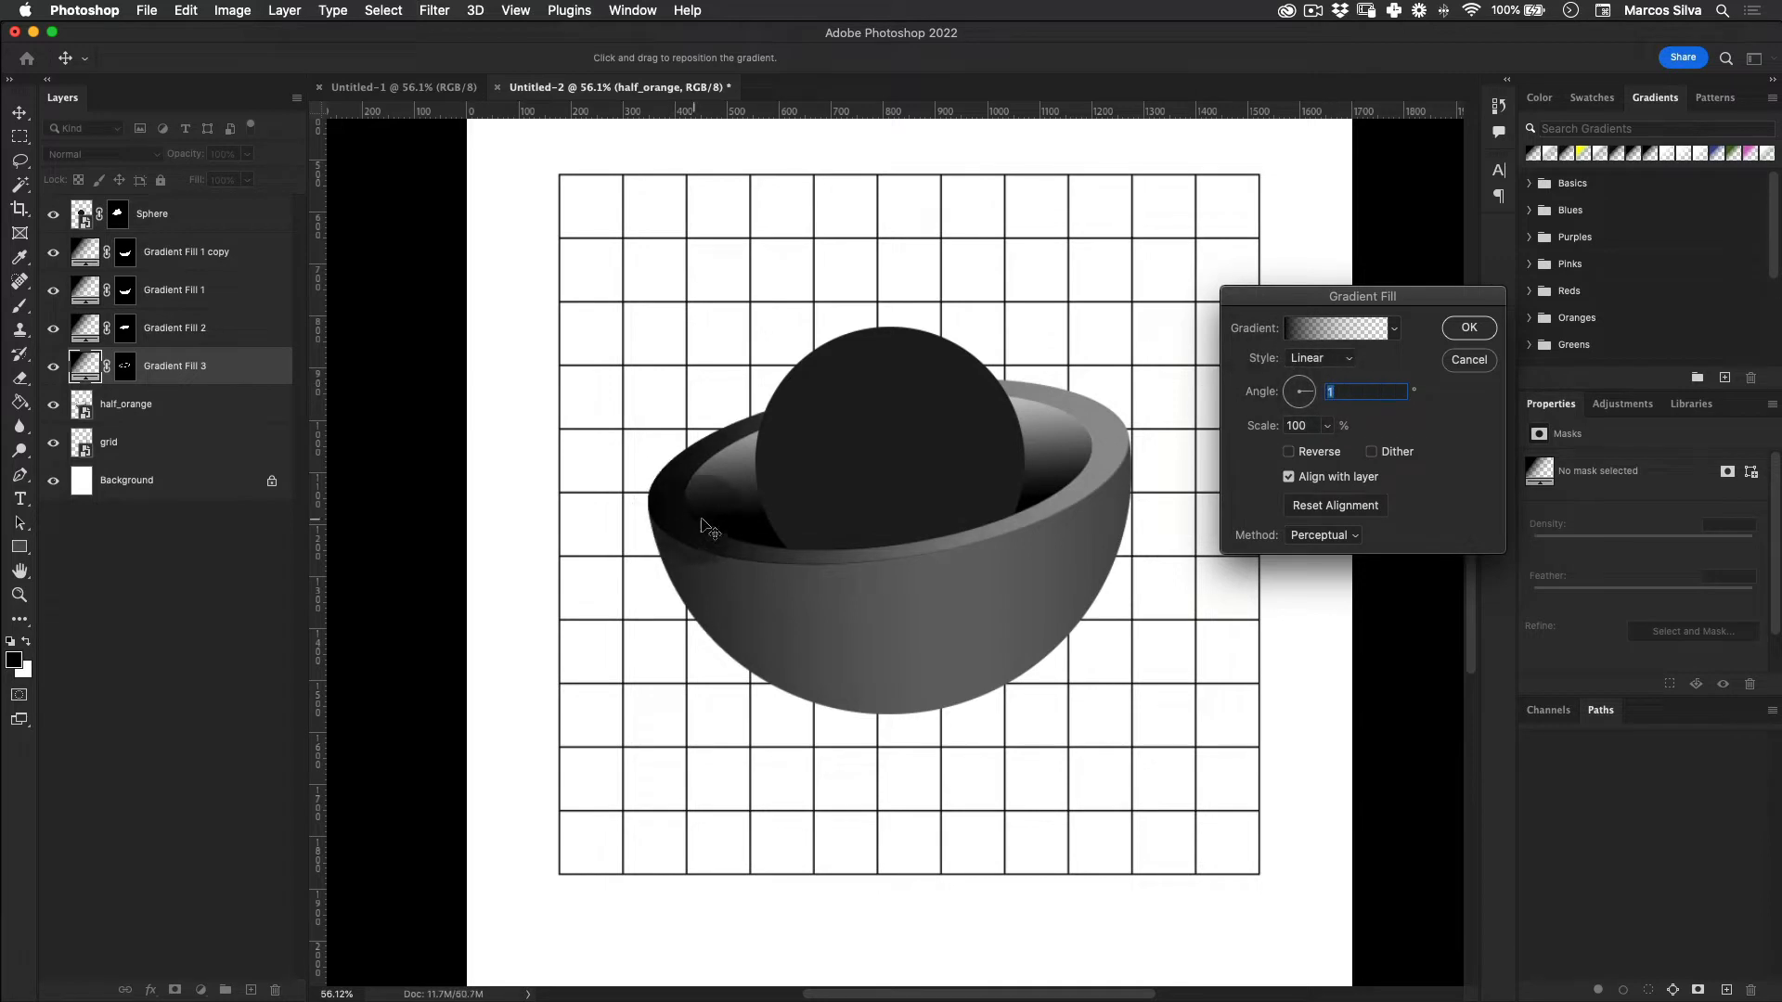
mouse_move(535, 554)
left_mouse_down()
mouse_move(562, 547)
mouse_move(477, 555)
mouse_move(536, 540)
left_mouse_up()
left_click(1469, 327)
Step: Duplicate the Gradient Fill 3 layer and set the copy's angle to -167.97° to shade the rim's right side
key("w")
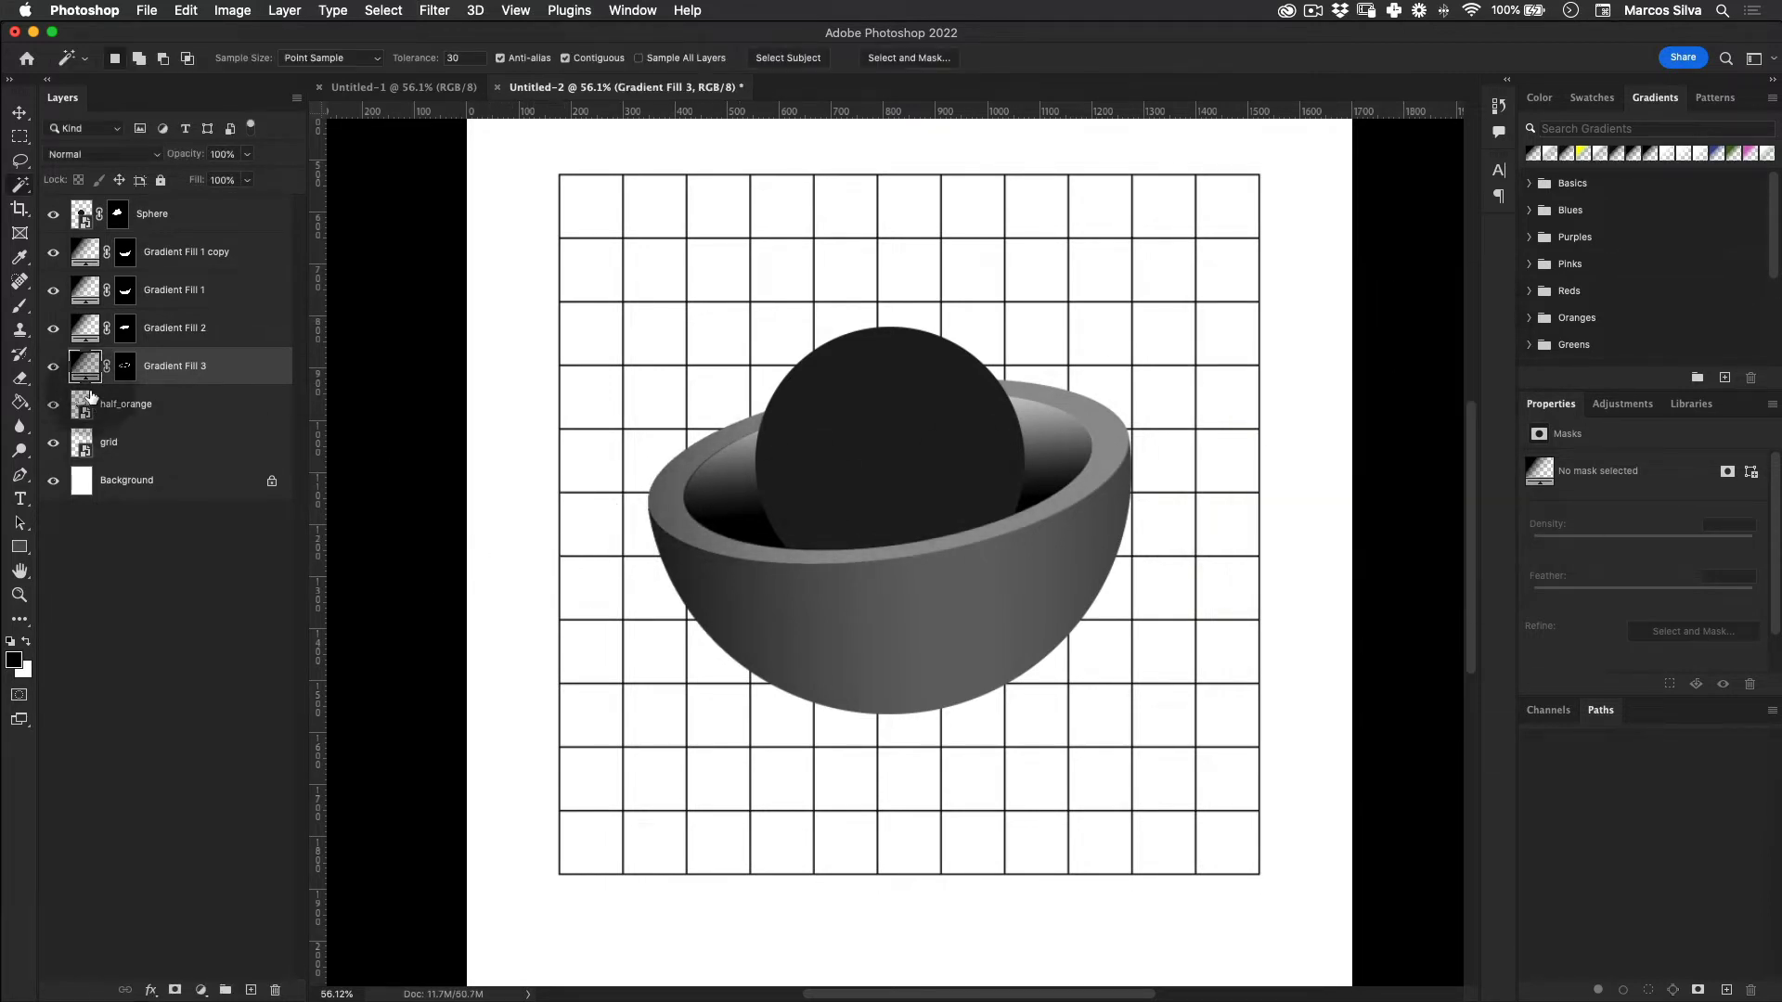
key("super+j")
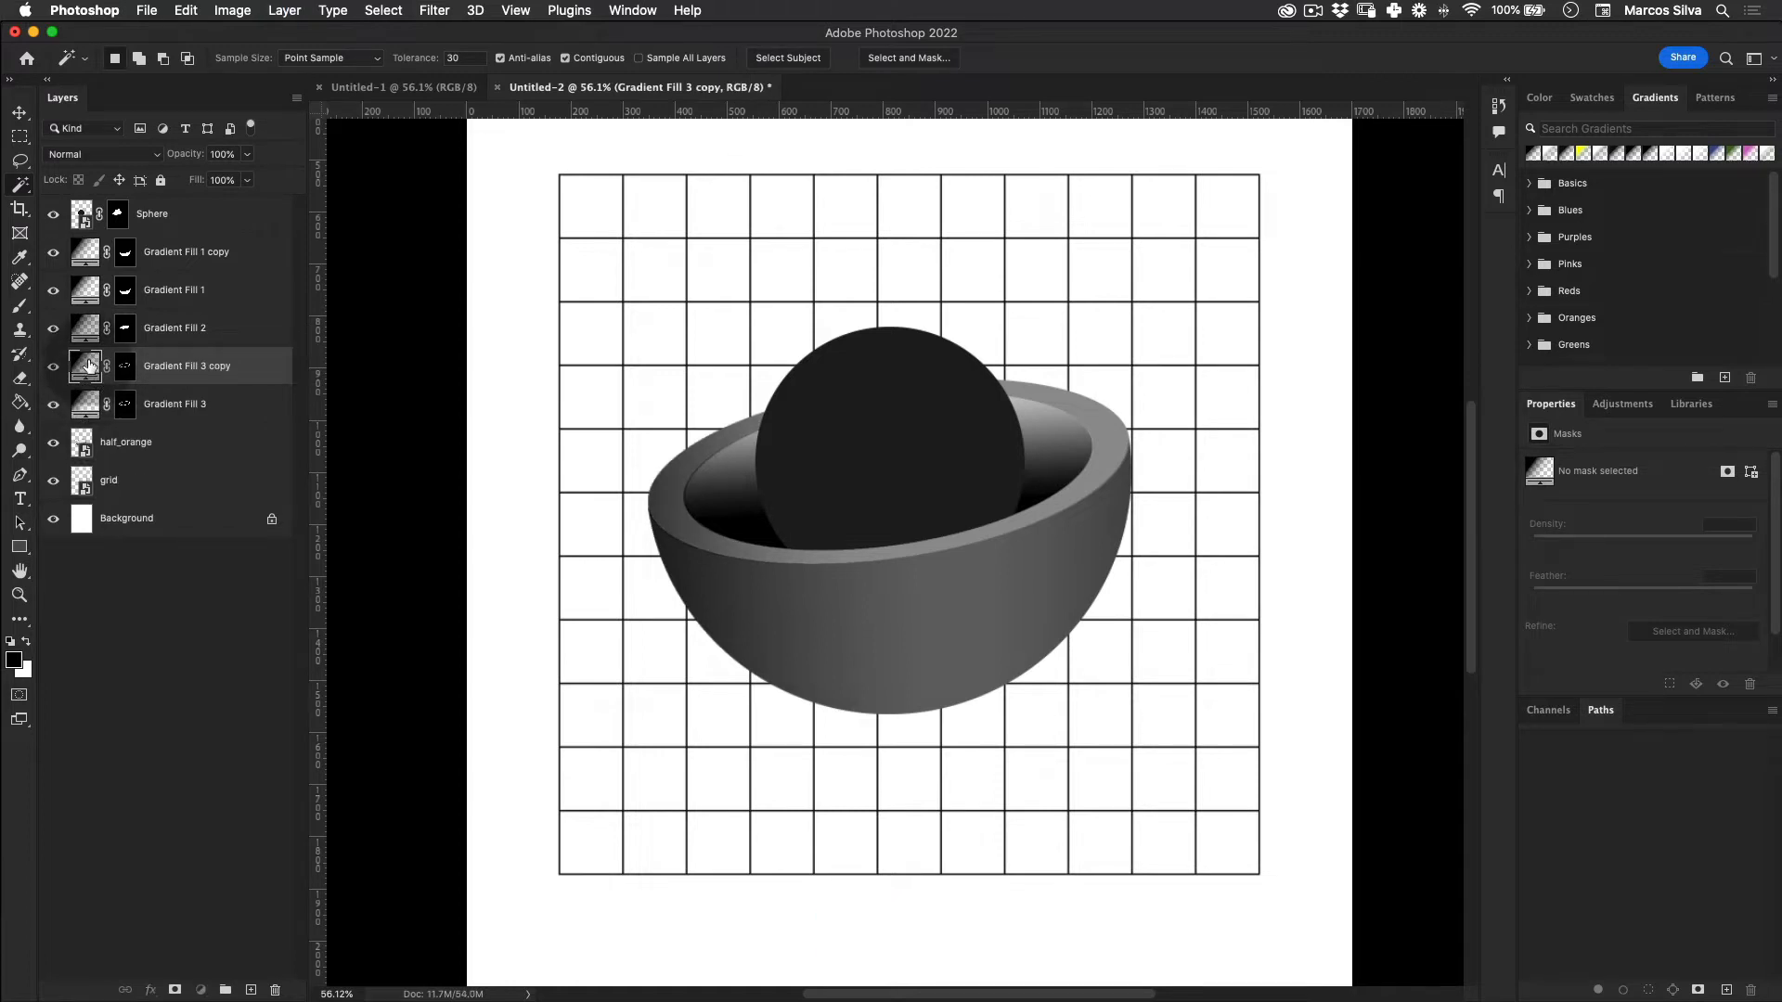
double_click(86, 367)
left_click_drag(1301, 391, 1220, 418)
scroll(1028, 450, "right", 3)
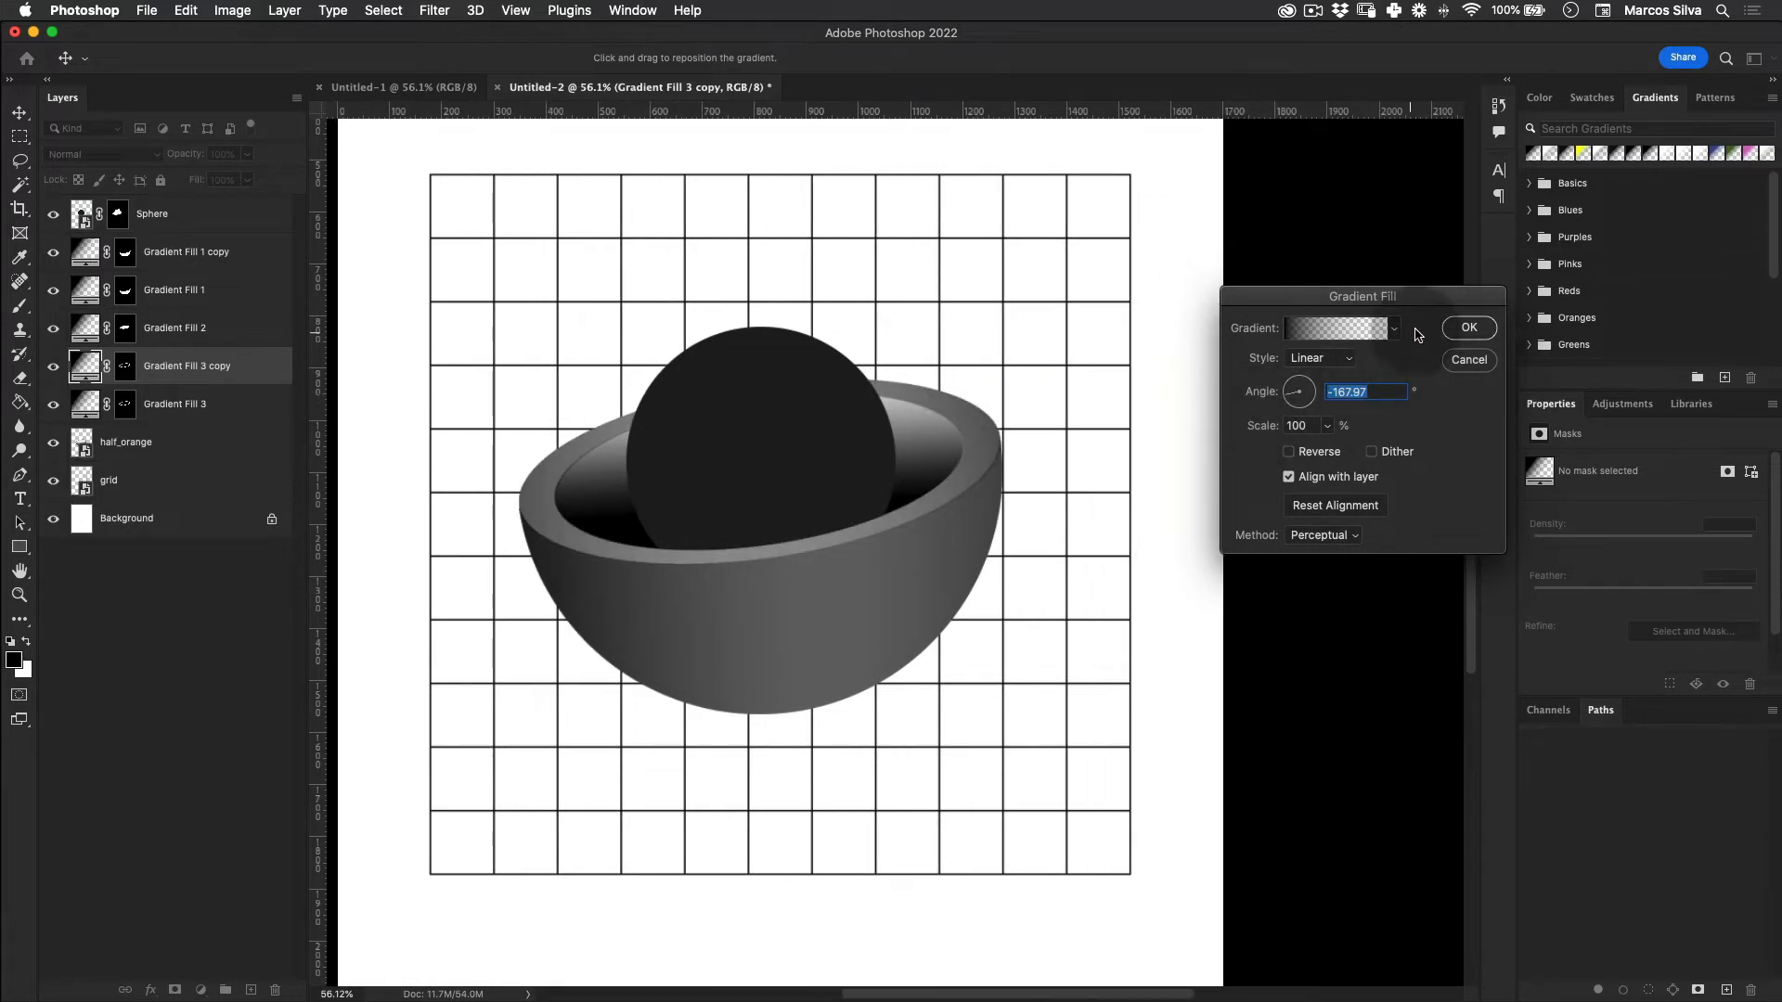
left_click(1469, 327)
Step: Load the Sphere layer's outline as a selection and add a Gradient Fill layer over it with an angle of -39.25°
key("z")
left_click_drag(826, 456, 771, 365)
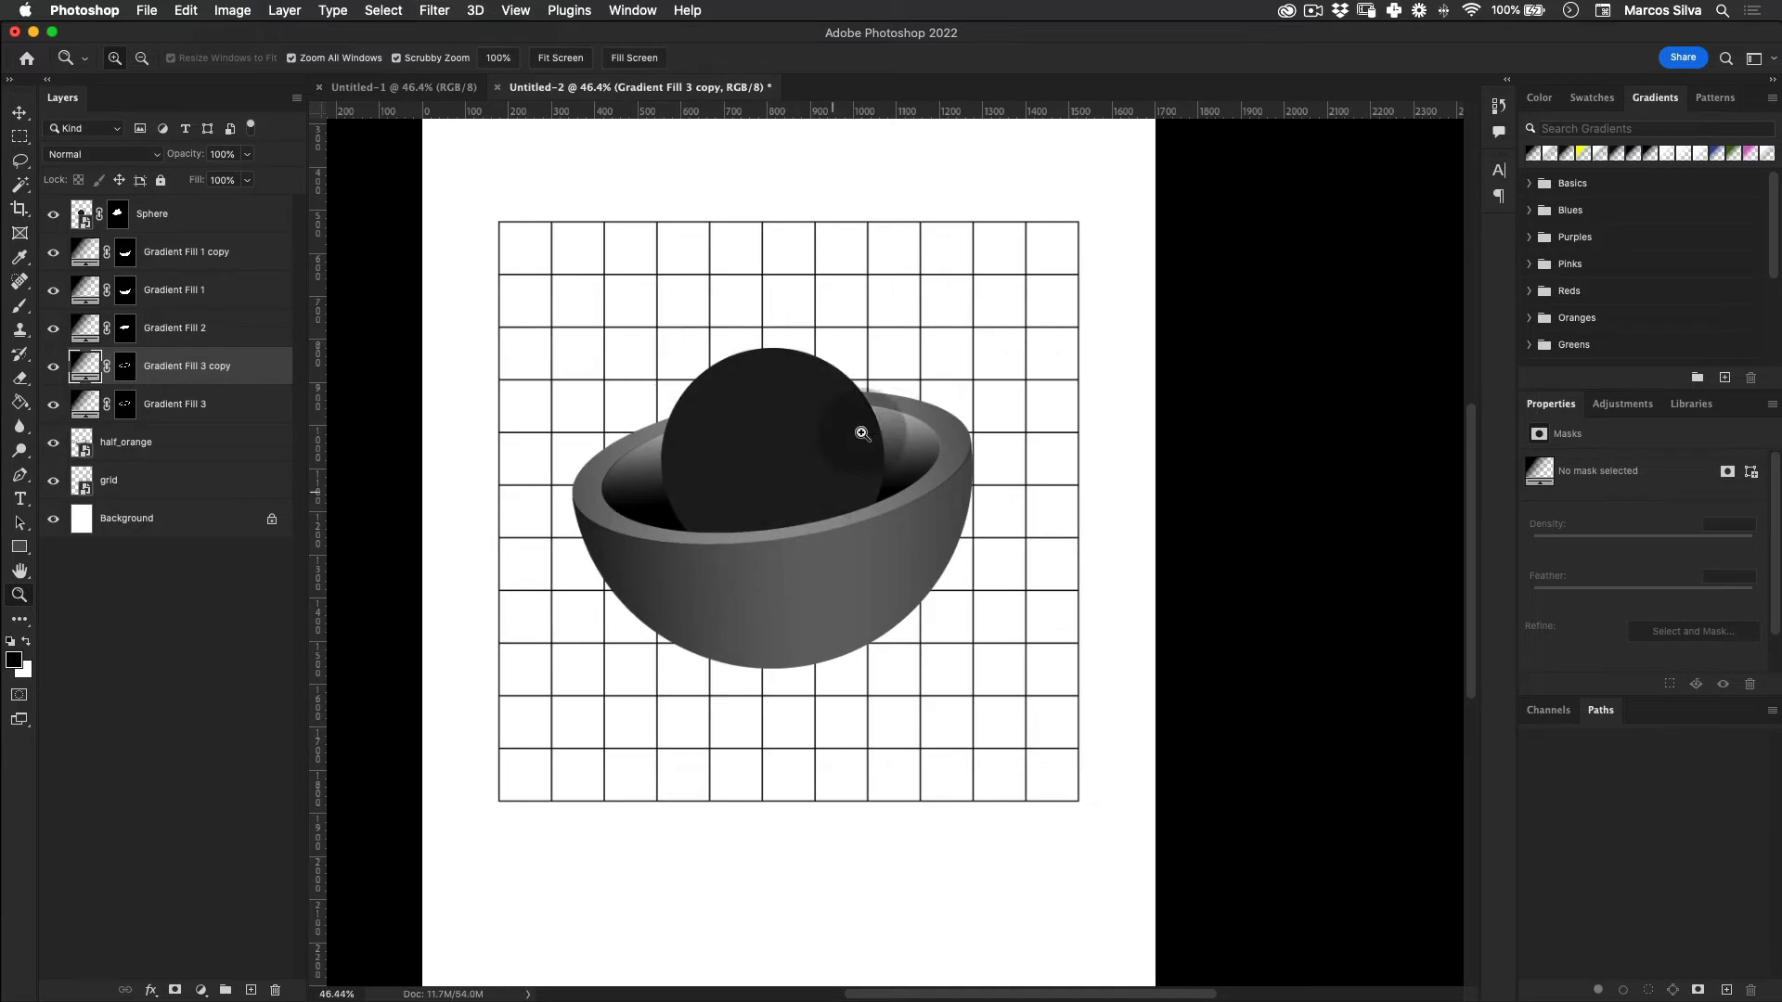
left_click(83, 219)
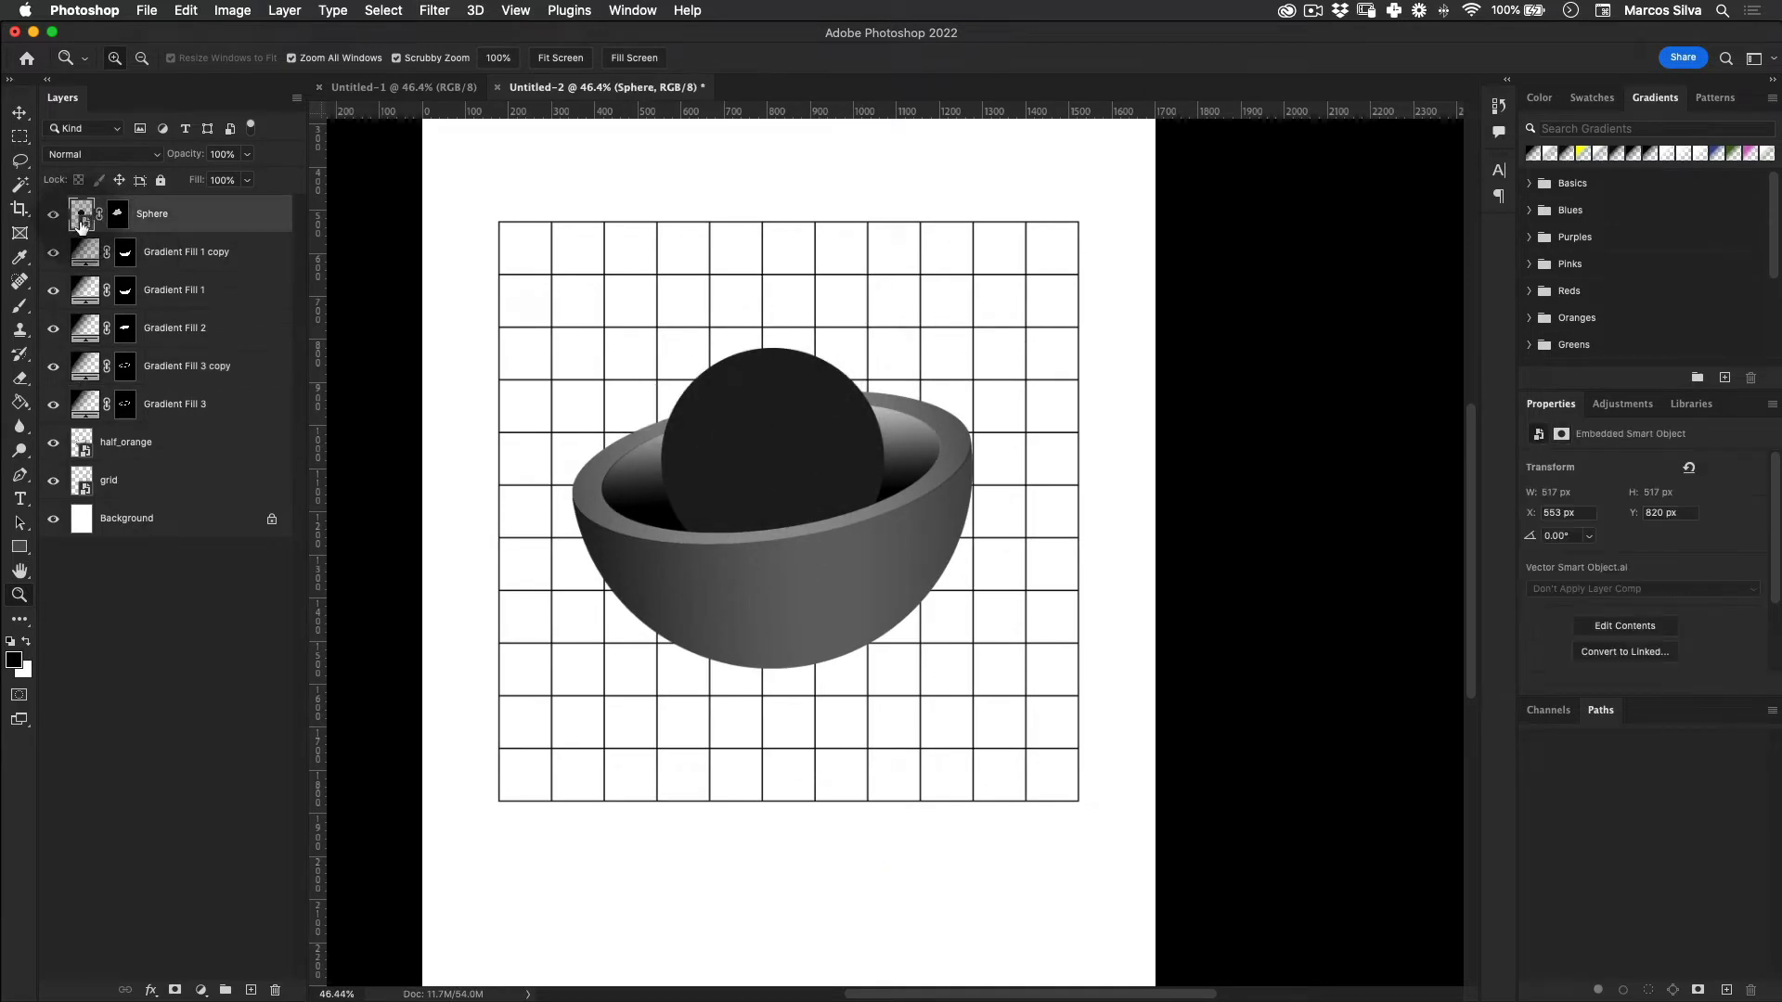
key("super")
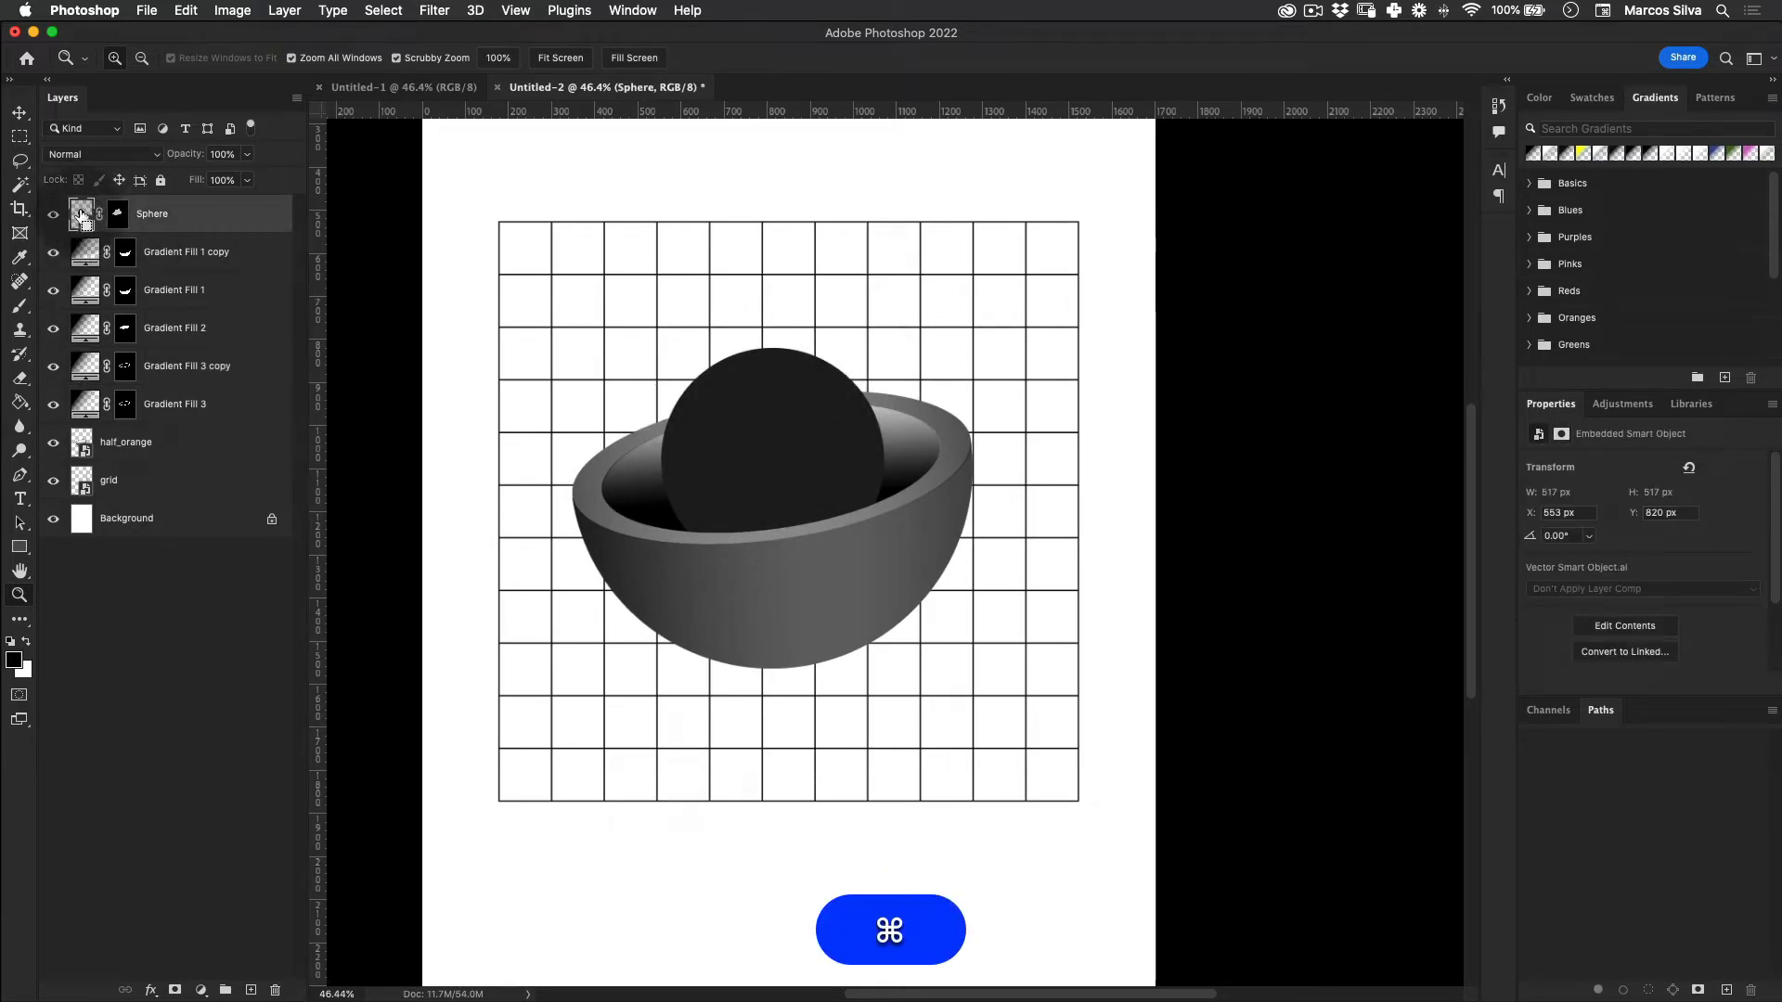
left_click(200, 990)
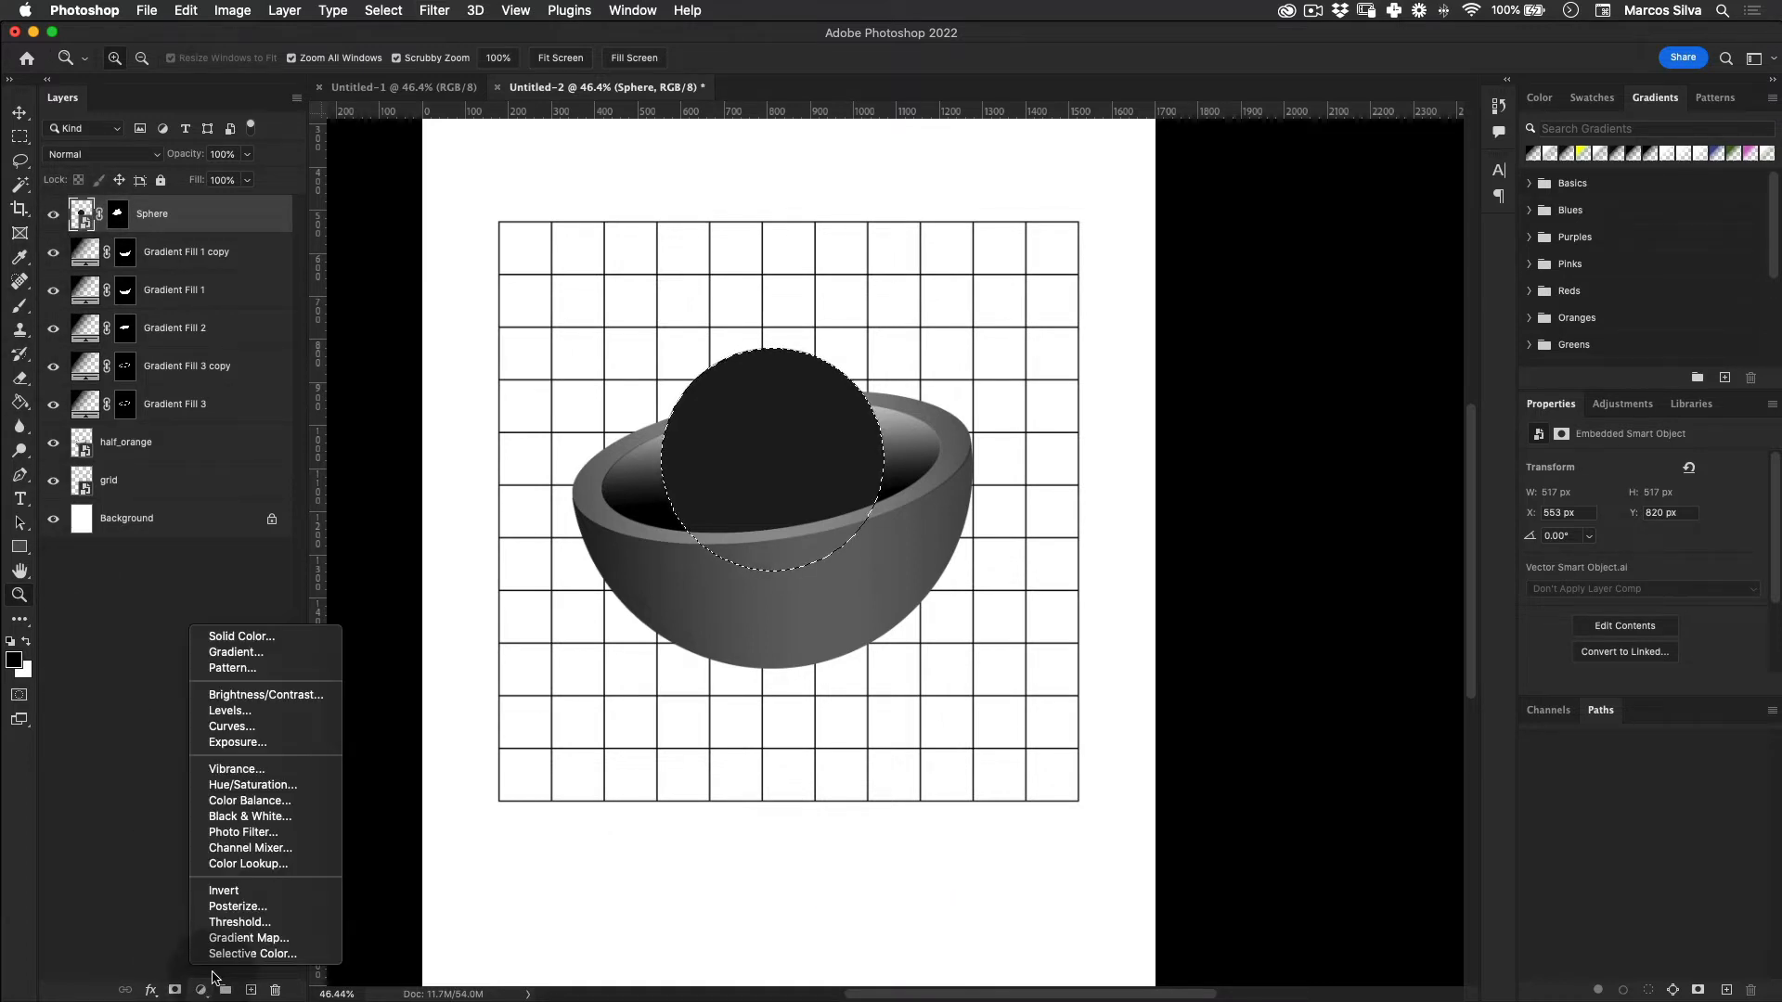
left_click(244, 652)
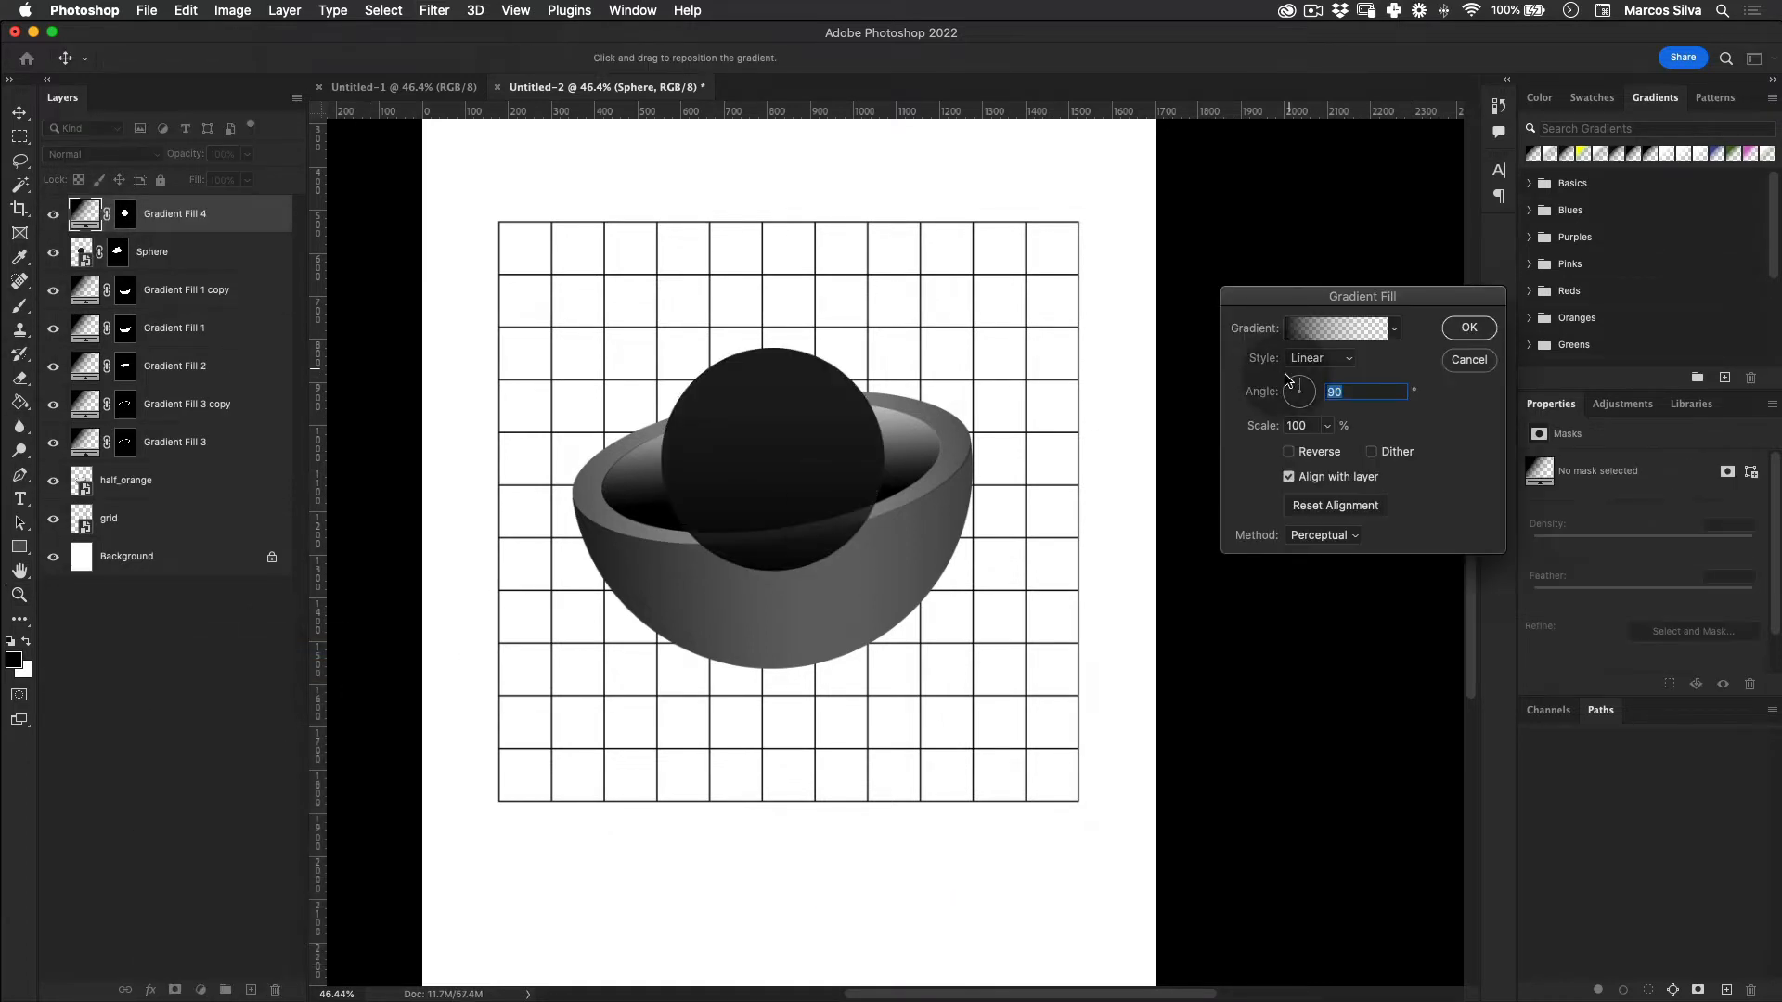
left_click_drag(1298, 394, 1329, 414)
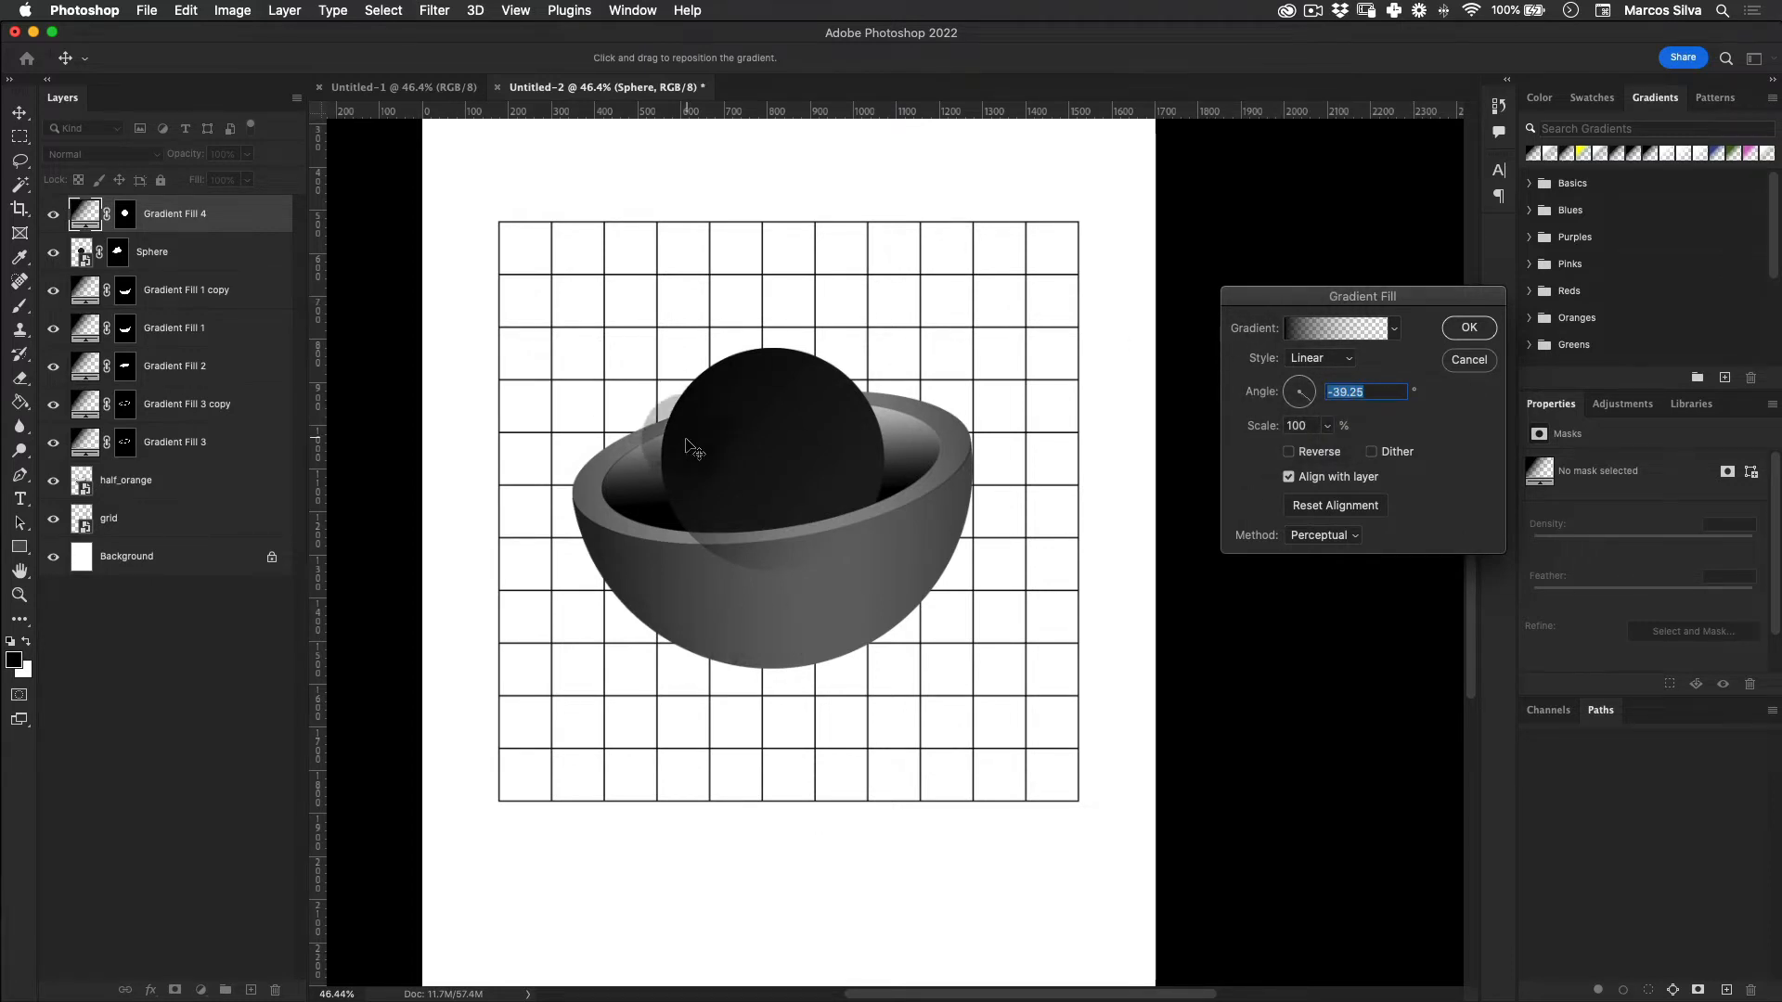
Step: Change both colour stops of the sphere's gradient to white (ffffff)
left_click(1296, 334)
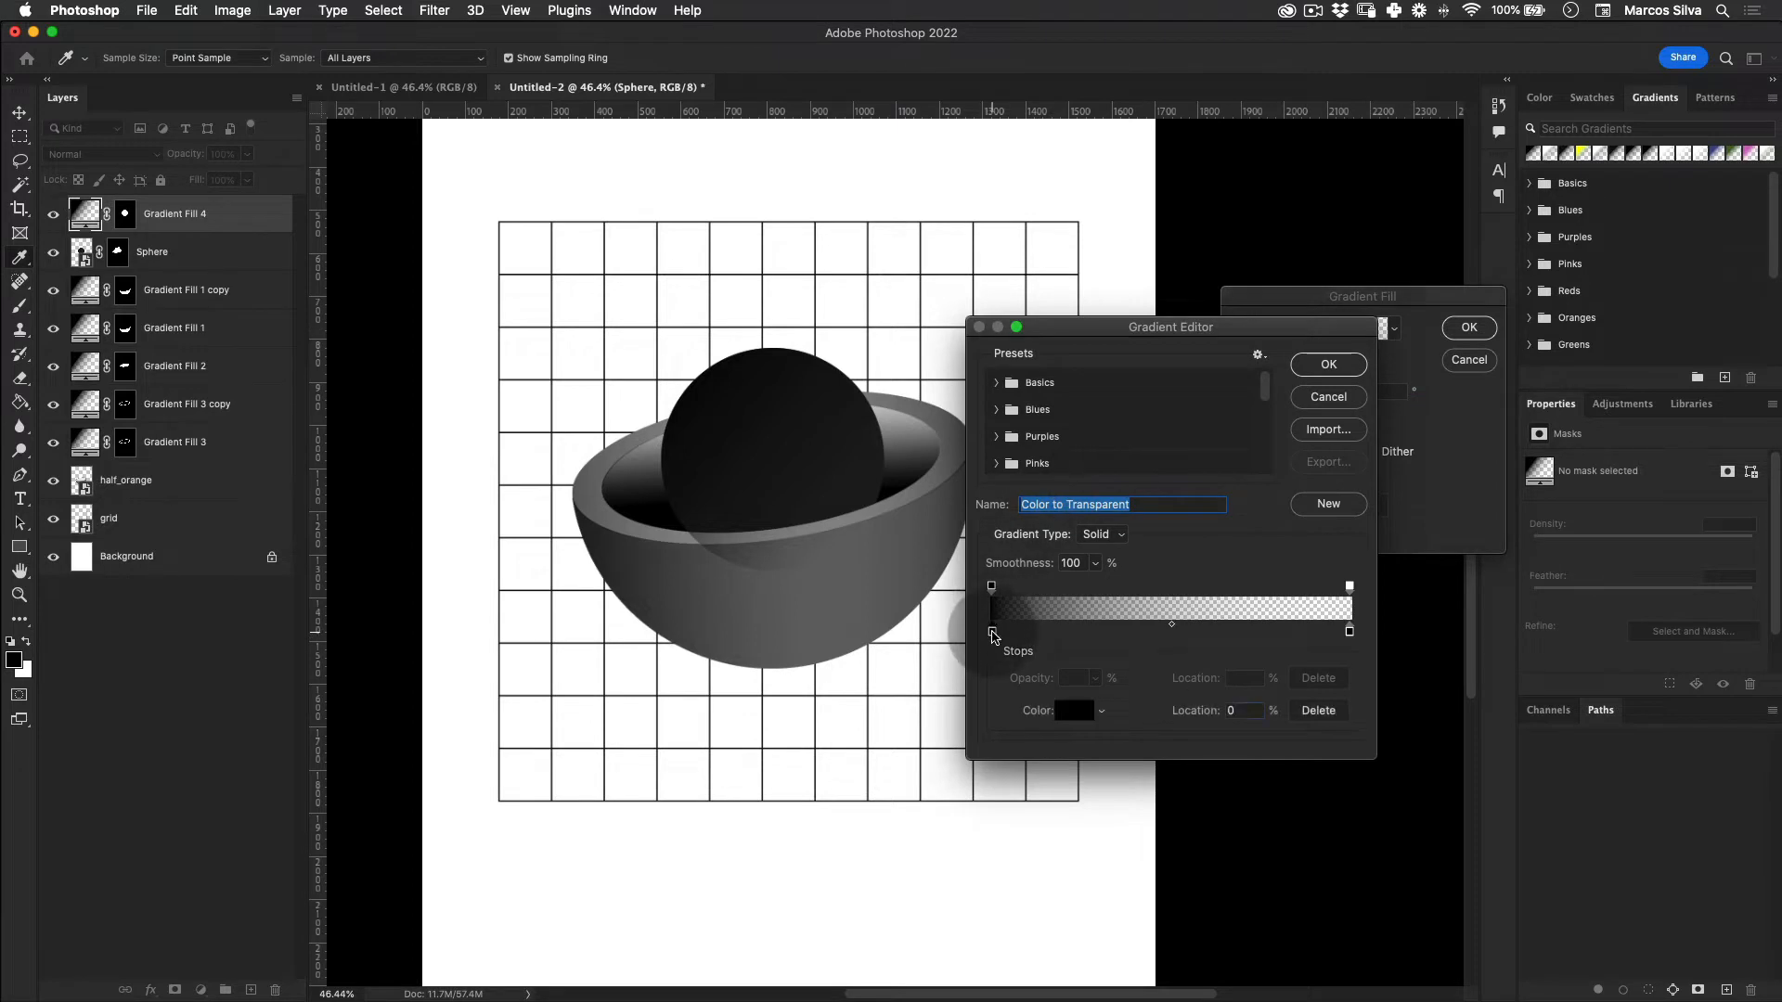
left_click(1074, 710)
left_click_drag(1351, 273, 1208, 80)
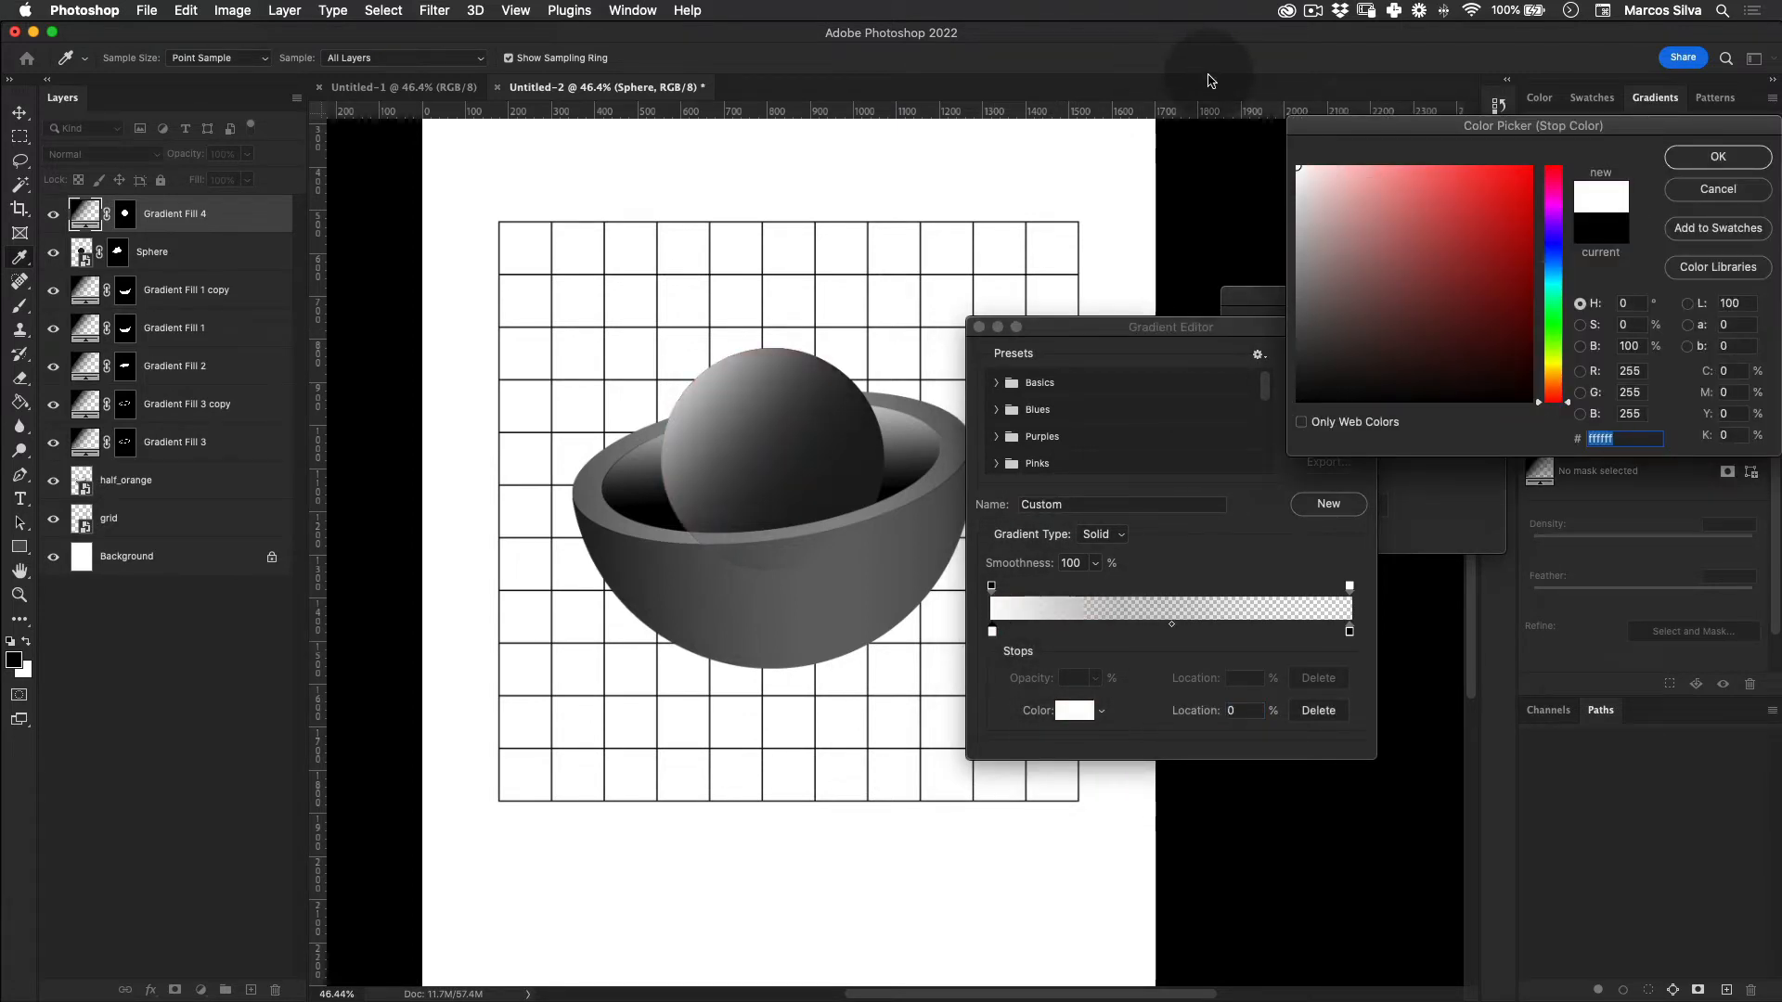
left_click(1718, 156)
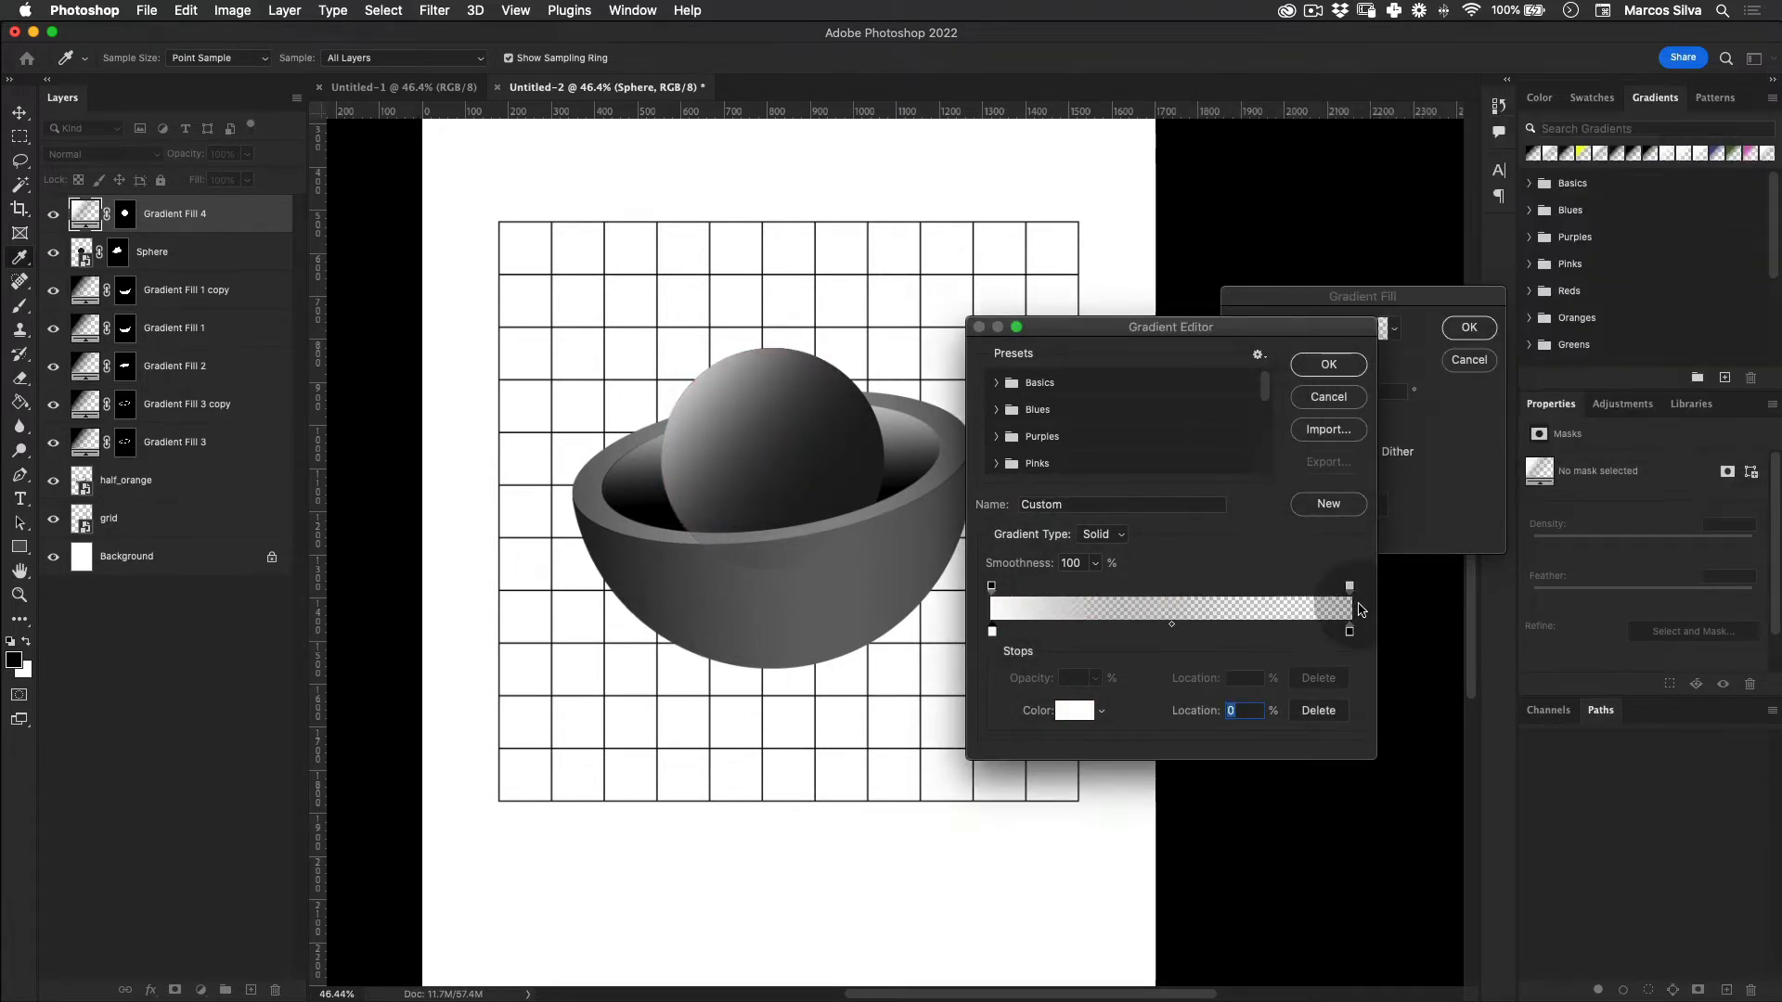
left_click(1074, 710)
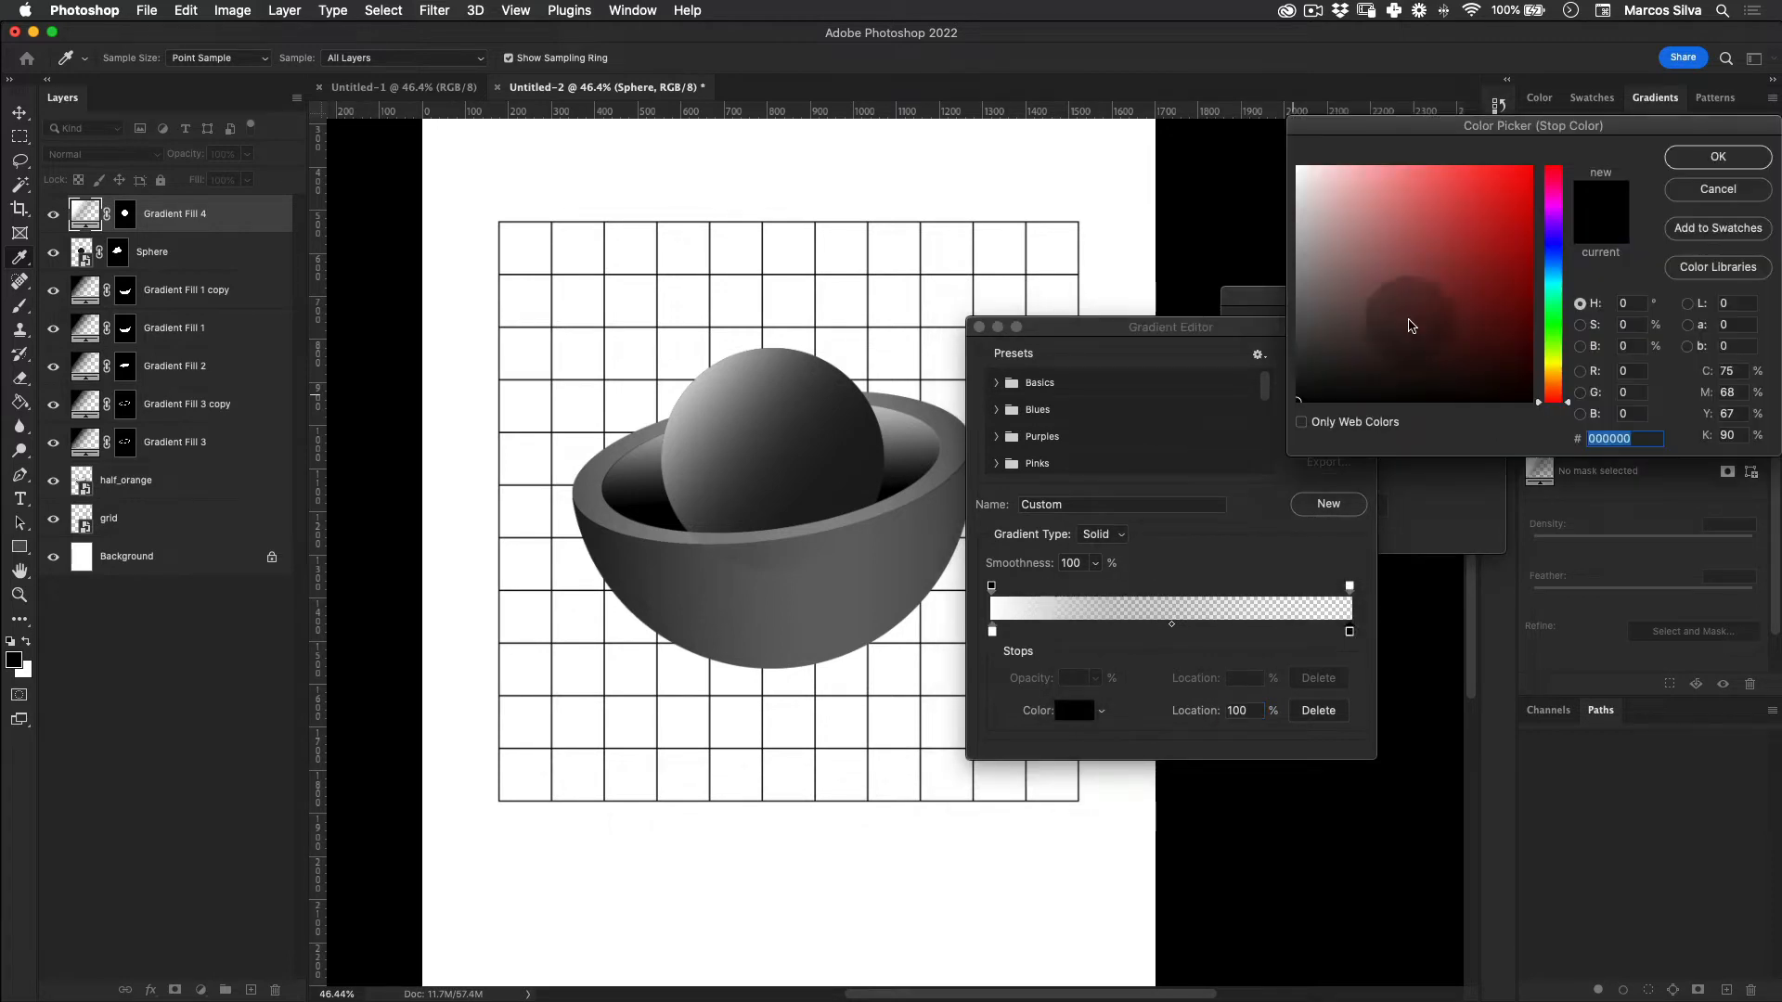
left_click_drag(1412, 298, 1194, 139)
left_click(1703, 157)
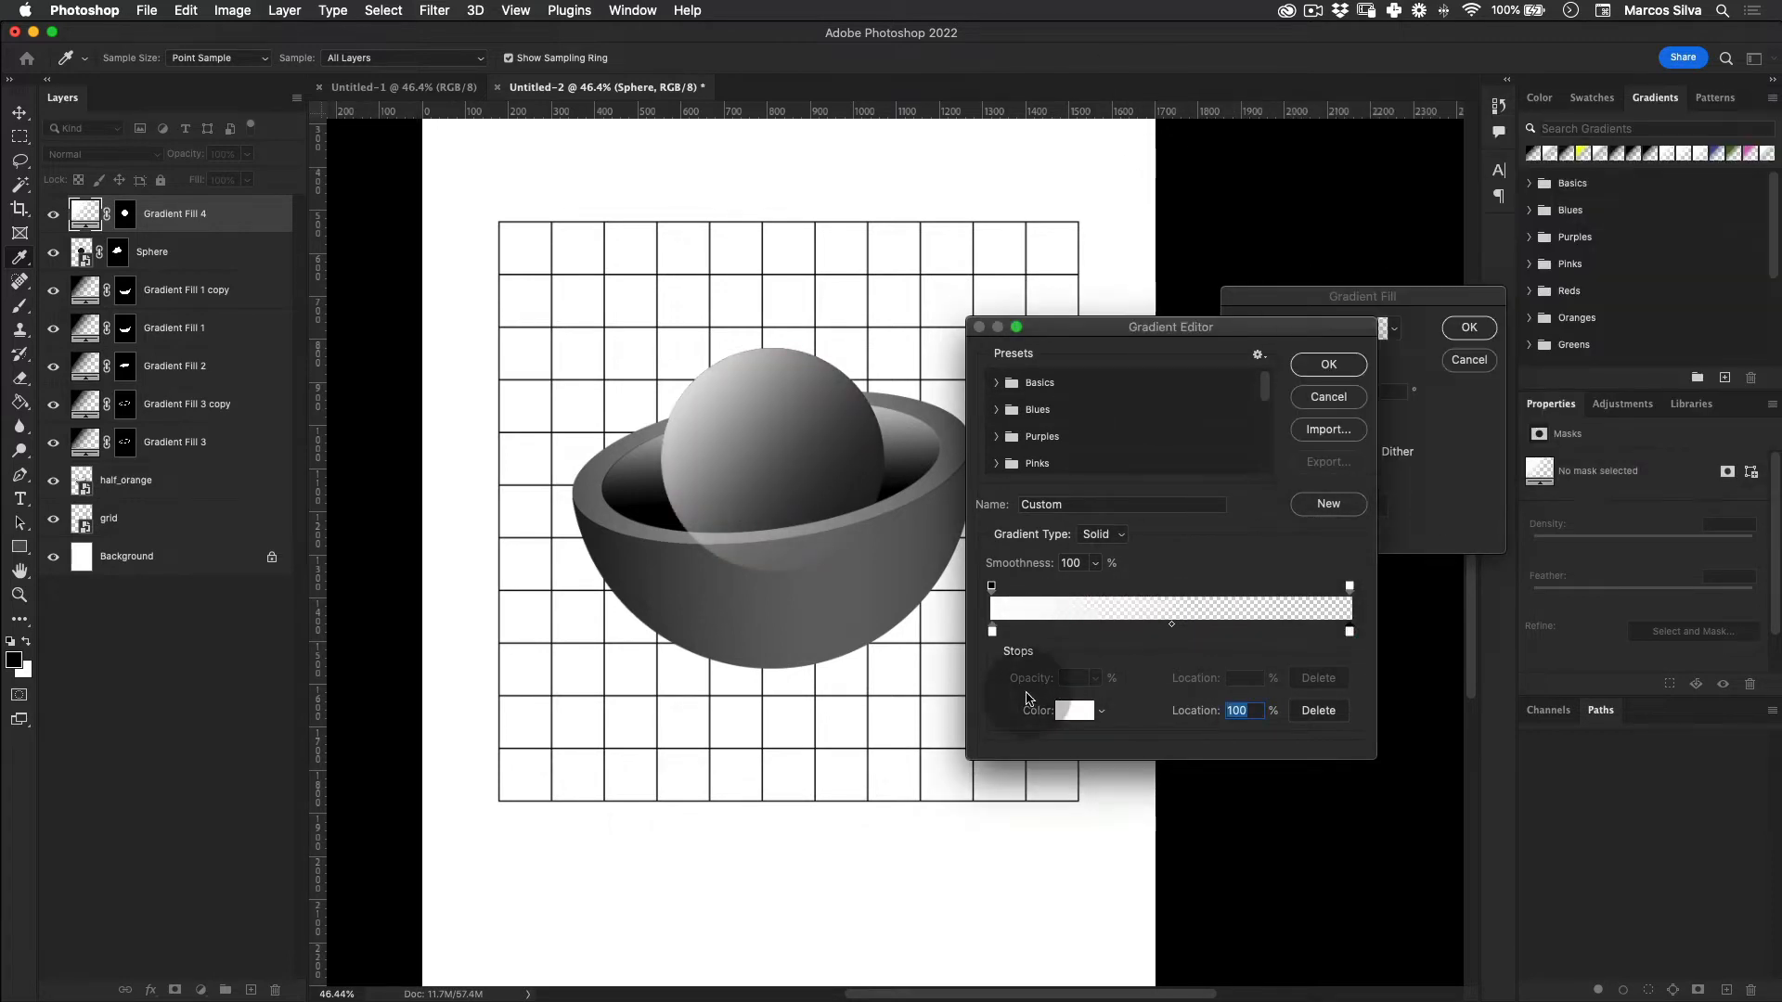
Step: Apply the all-white gradient to the Gradient Fill 4 layer on the sphere
left_click(1329, 365)
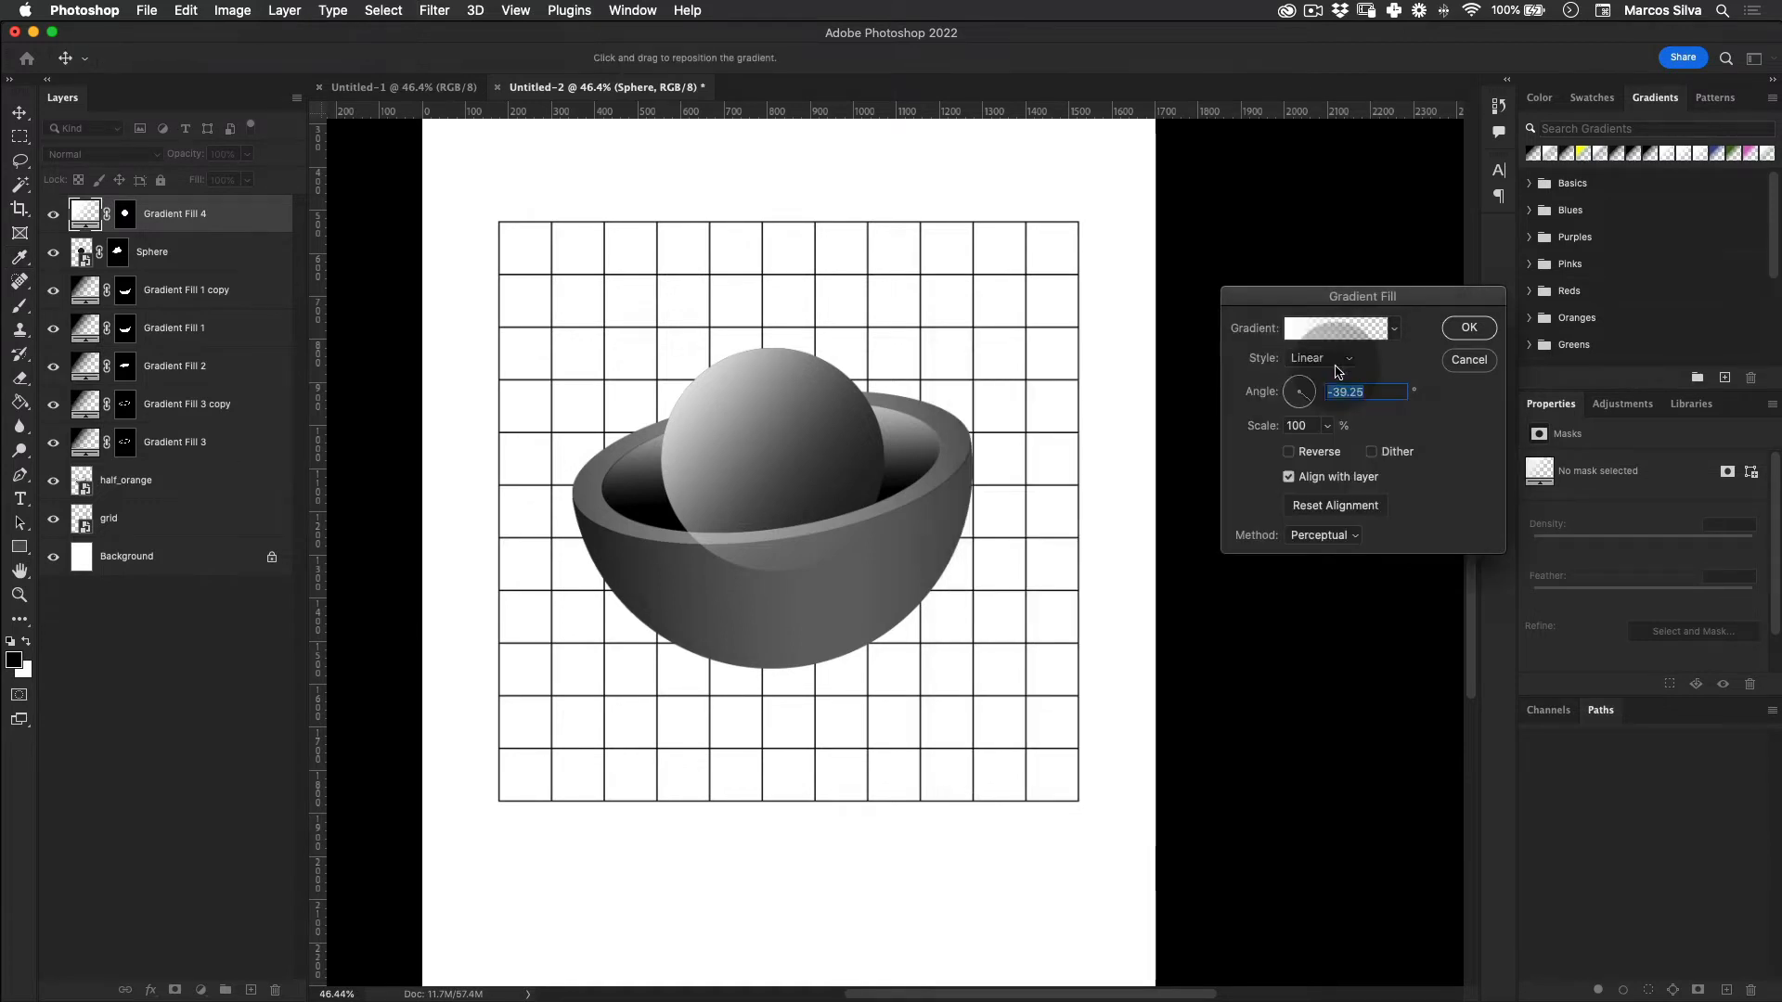
left_click(1469, 327)
key("z")
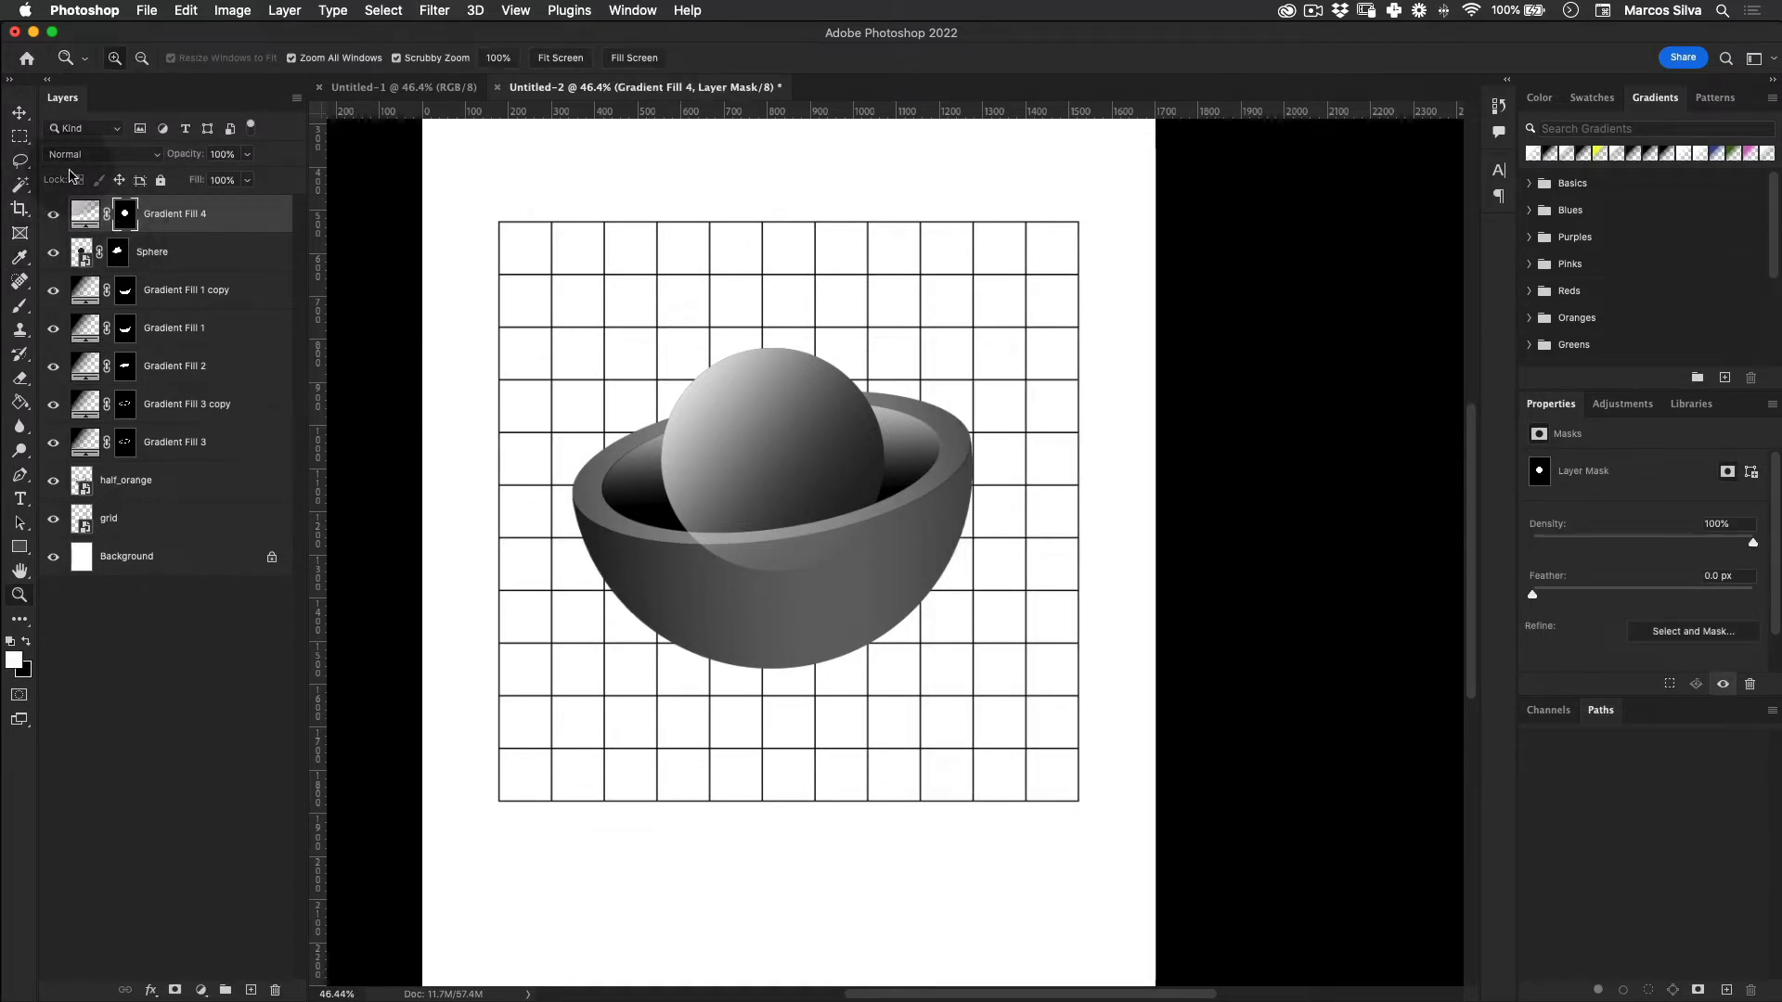
key("z")
left_click(788, 430)
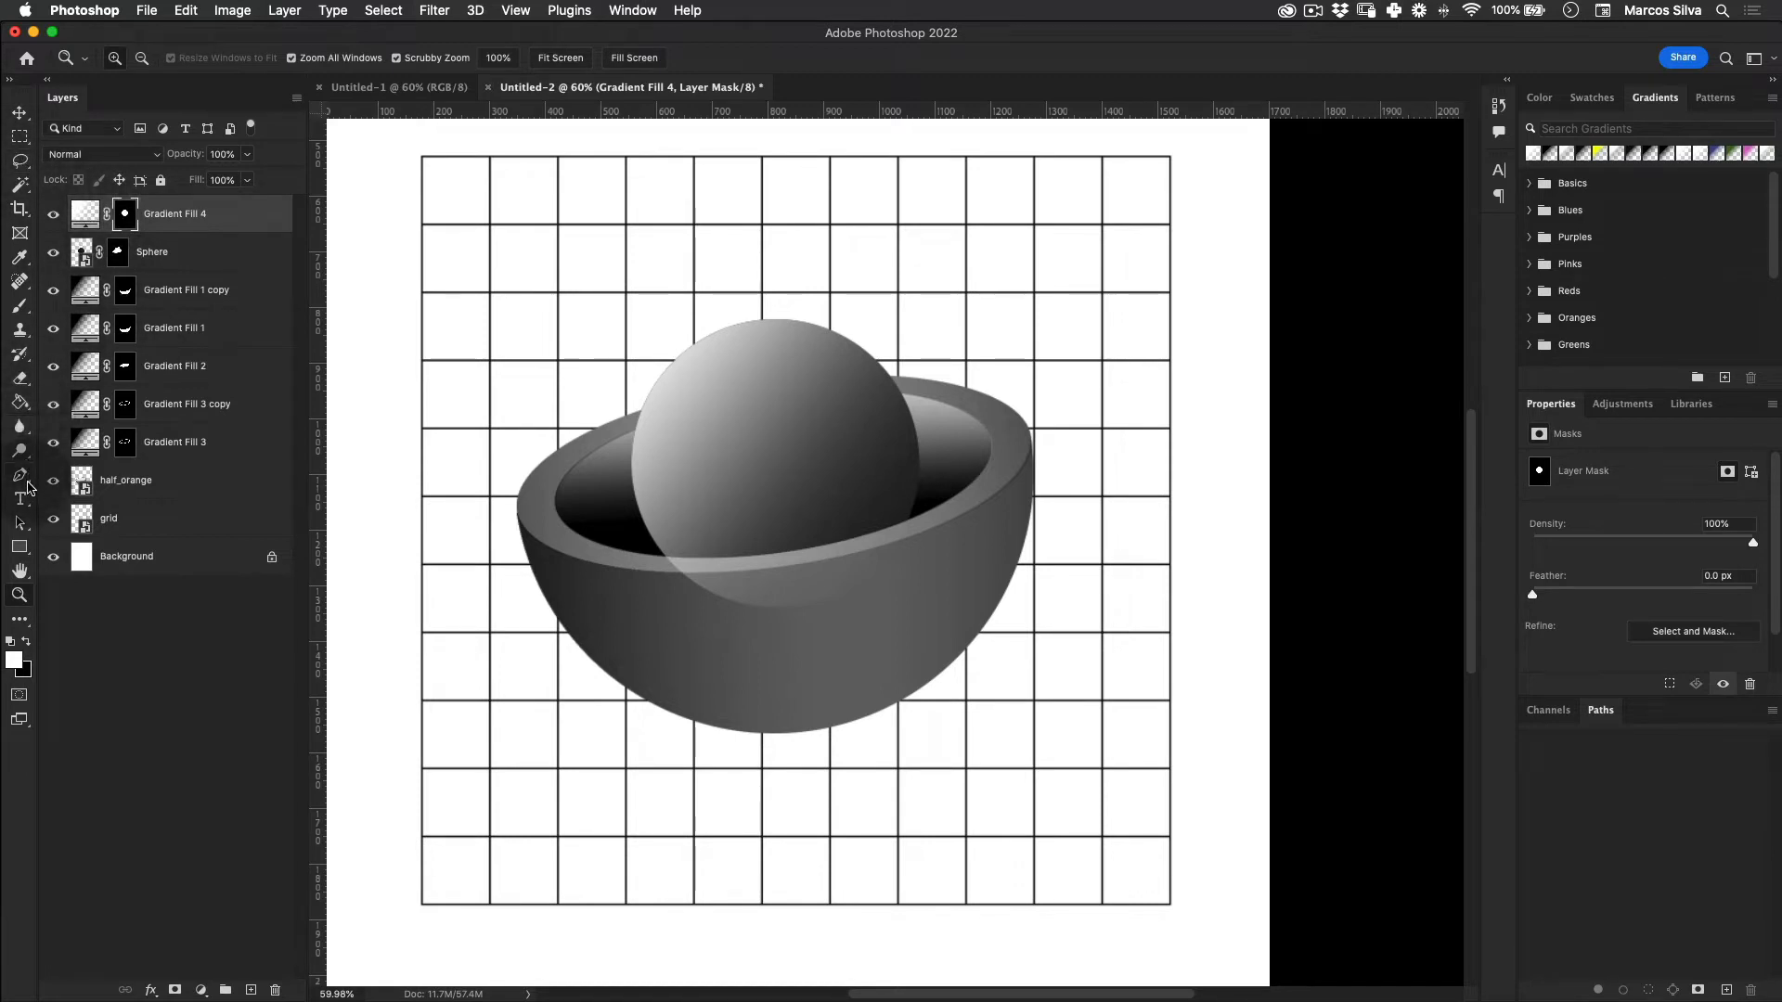
Step: Brush black on the Gradient Fill 4 layer's mask to hide the gradient spilling over the front of the bowl
left_click(19, 306)
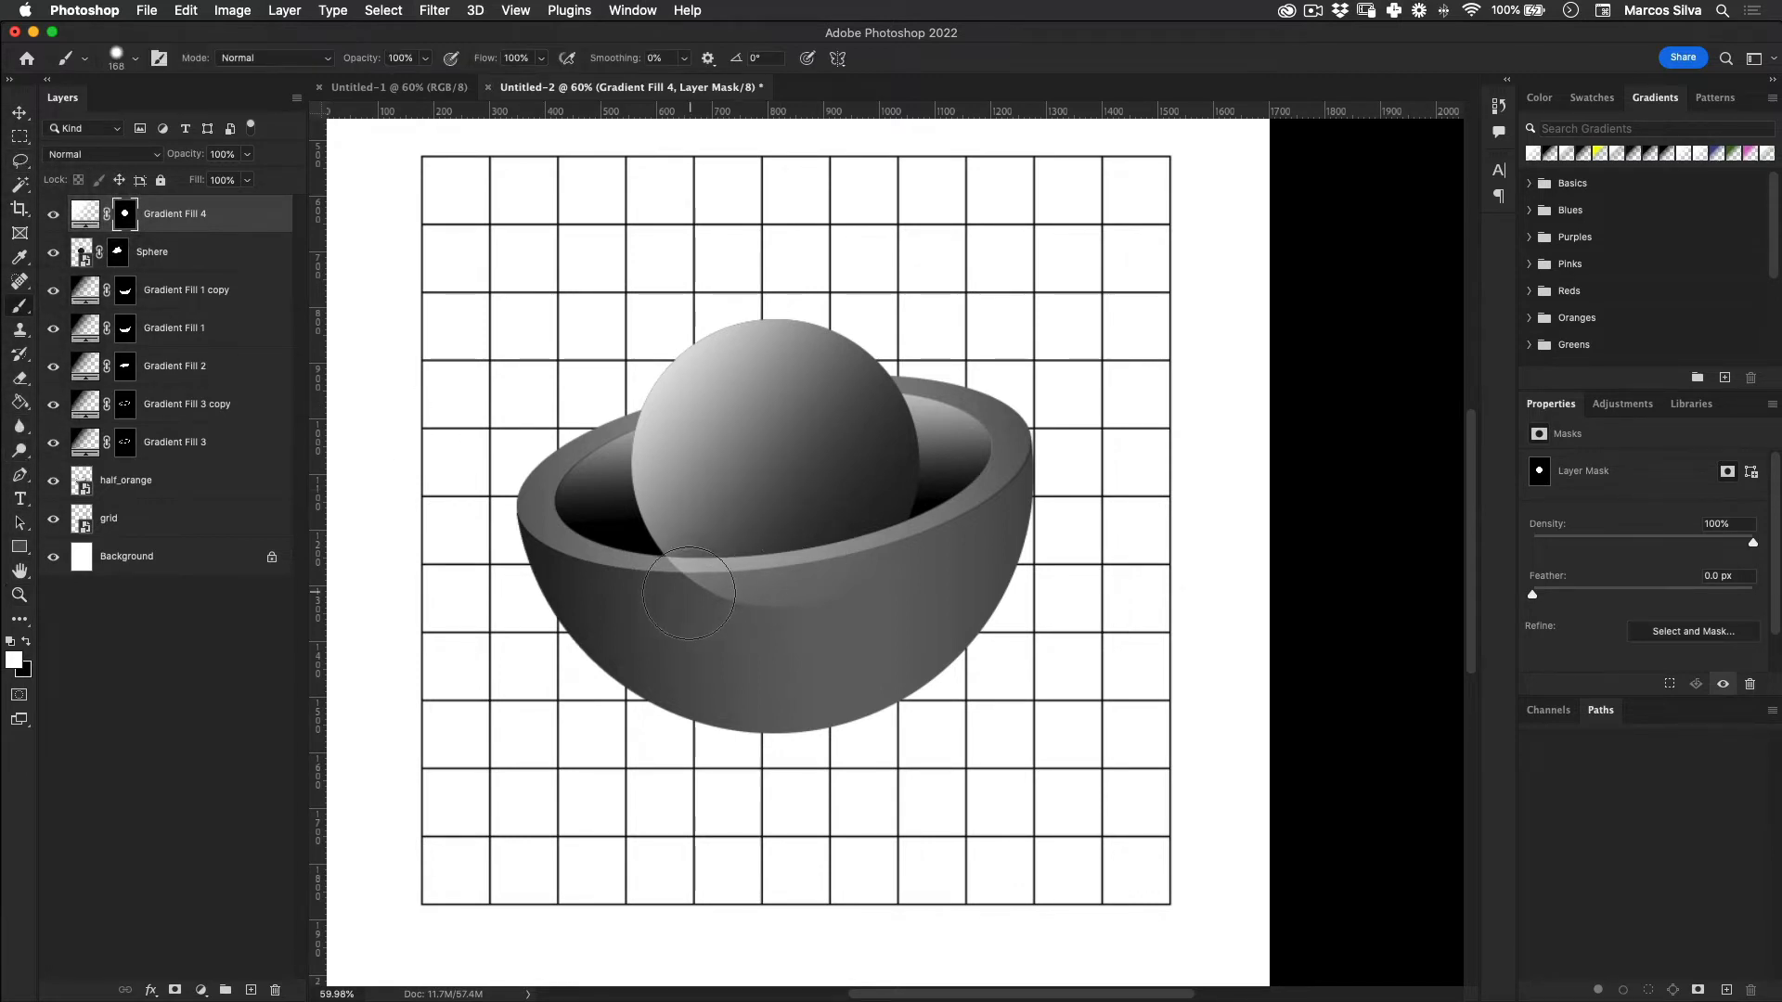
key("x")
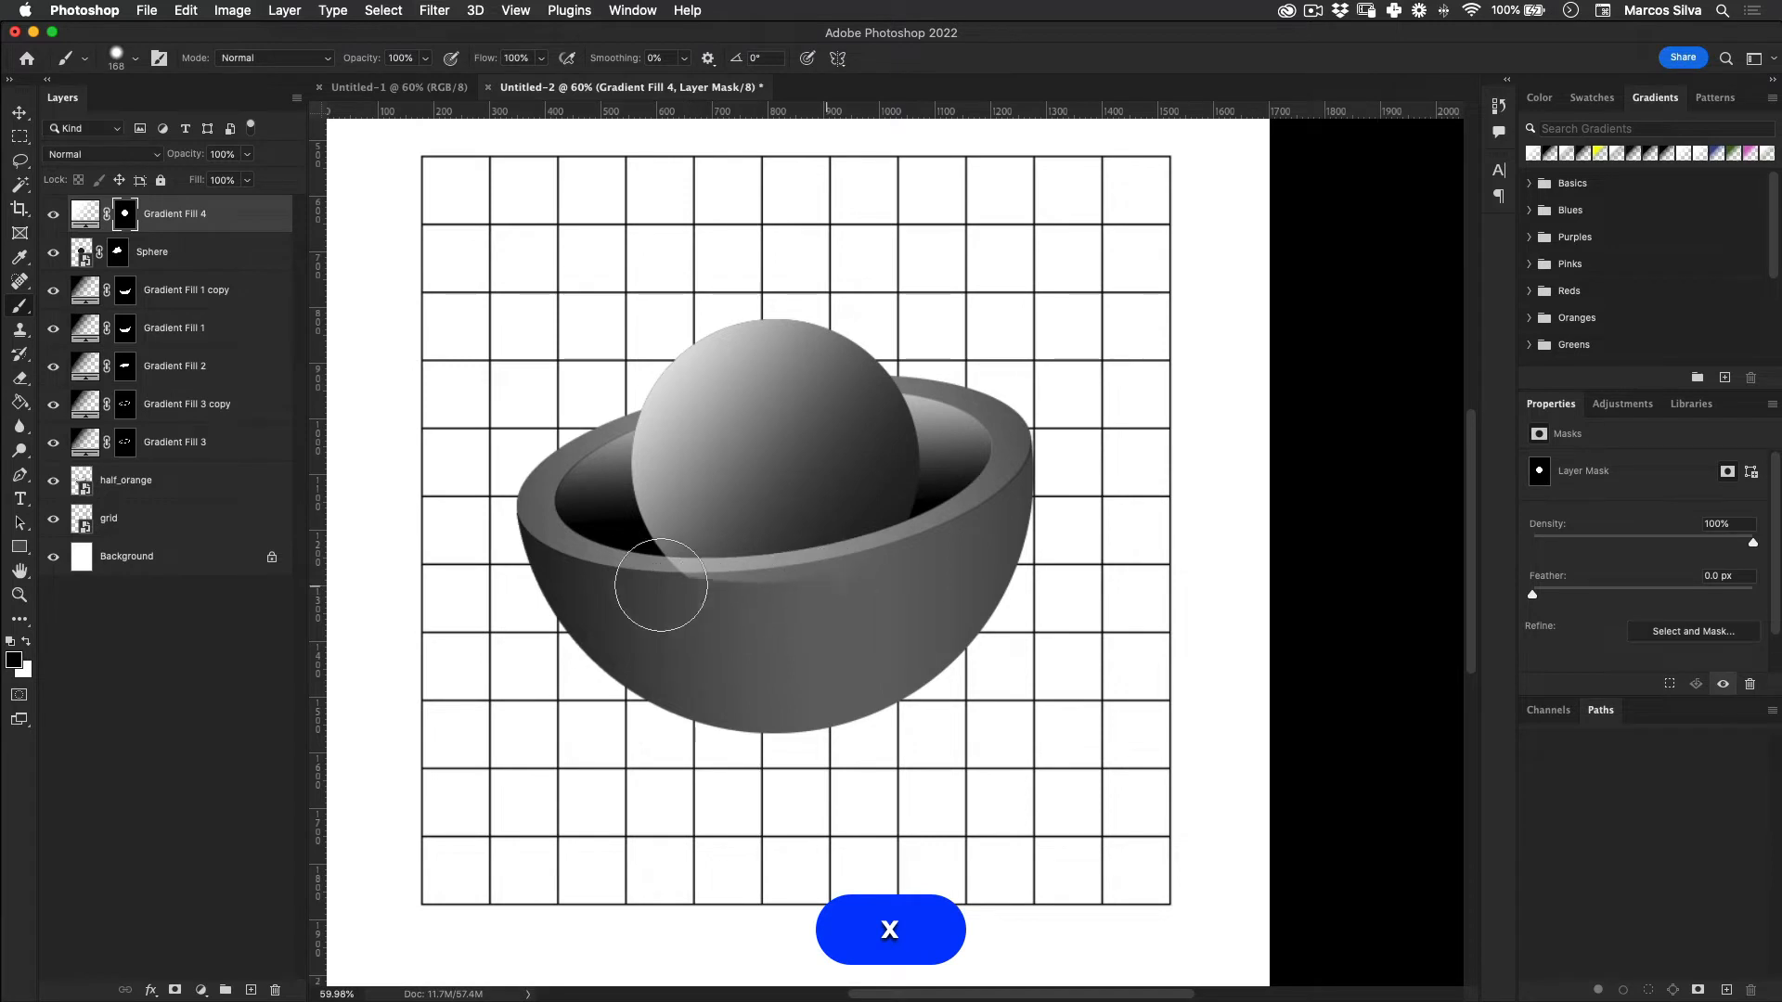
left_click_drag(661, 586, 672, 588)
Step: Choose the Soft Round Pressure Opacity brush and mask the remaining gradient spill where the sphere meets the bowl's rim
right_click(733, 451)
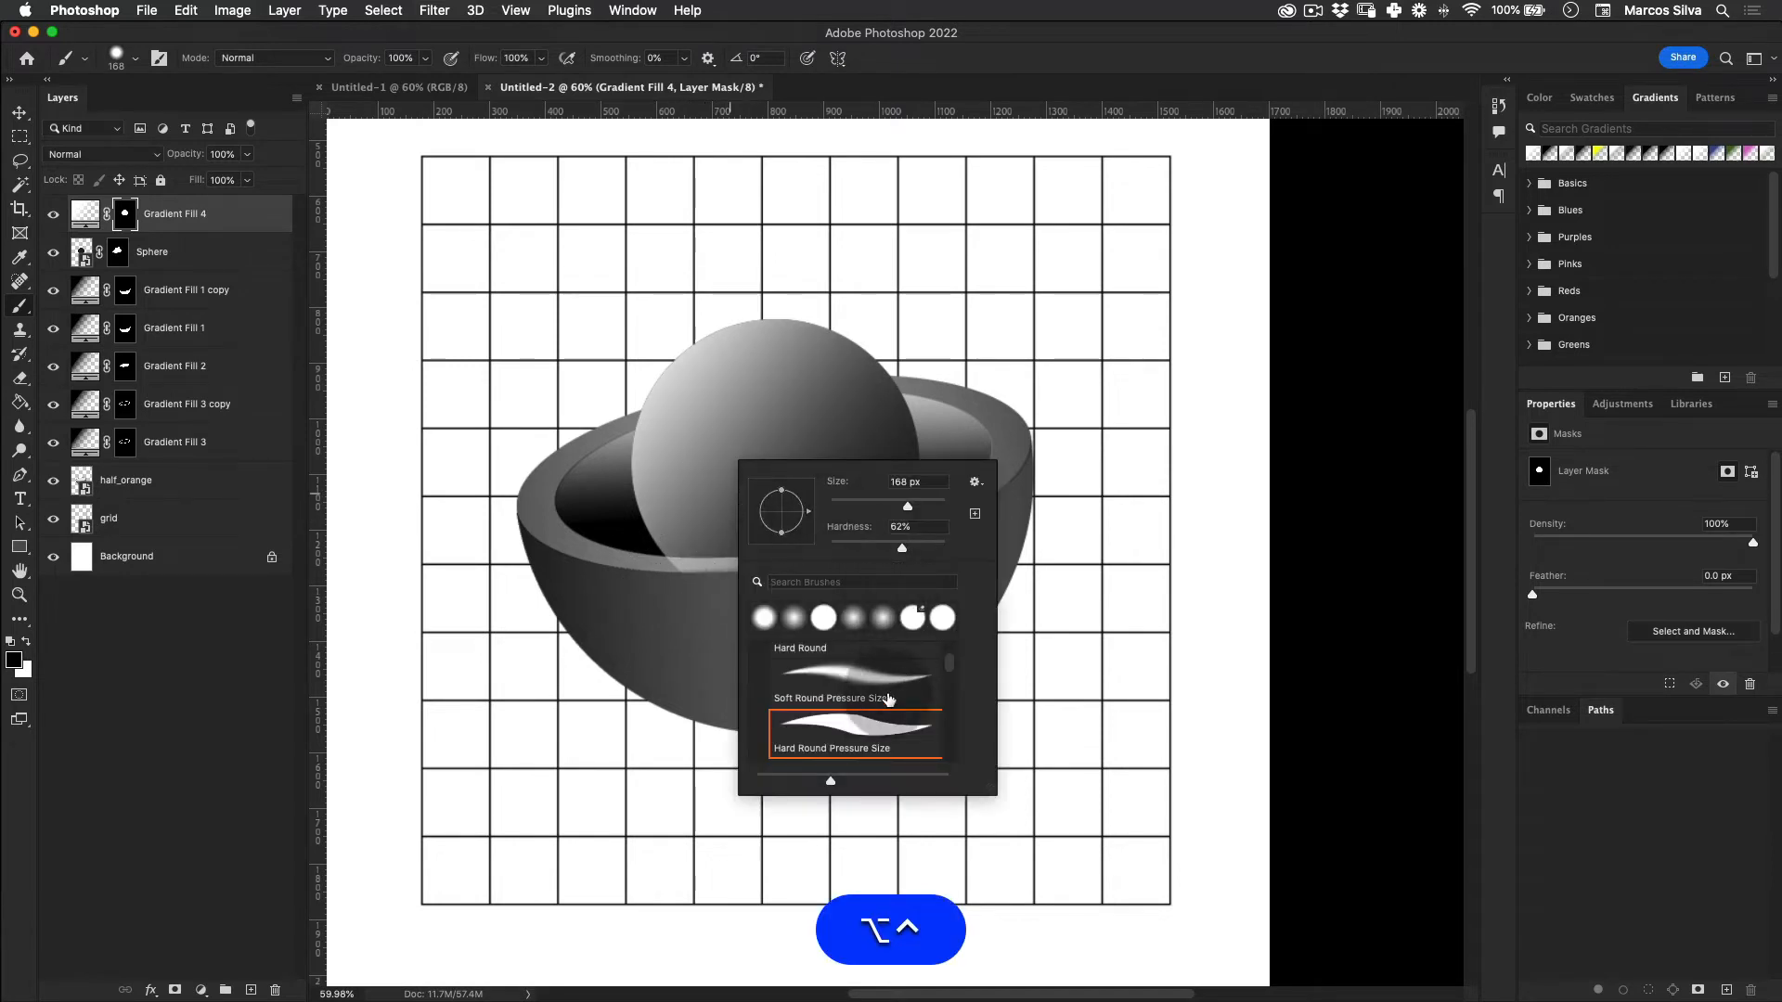
left_click(843, 675)
left_click_drag(949, 666, 949, 671)
left_click(877, 622)
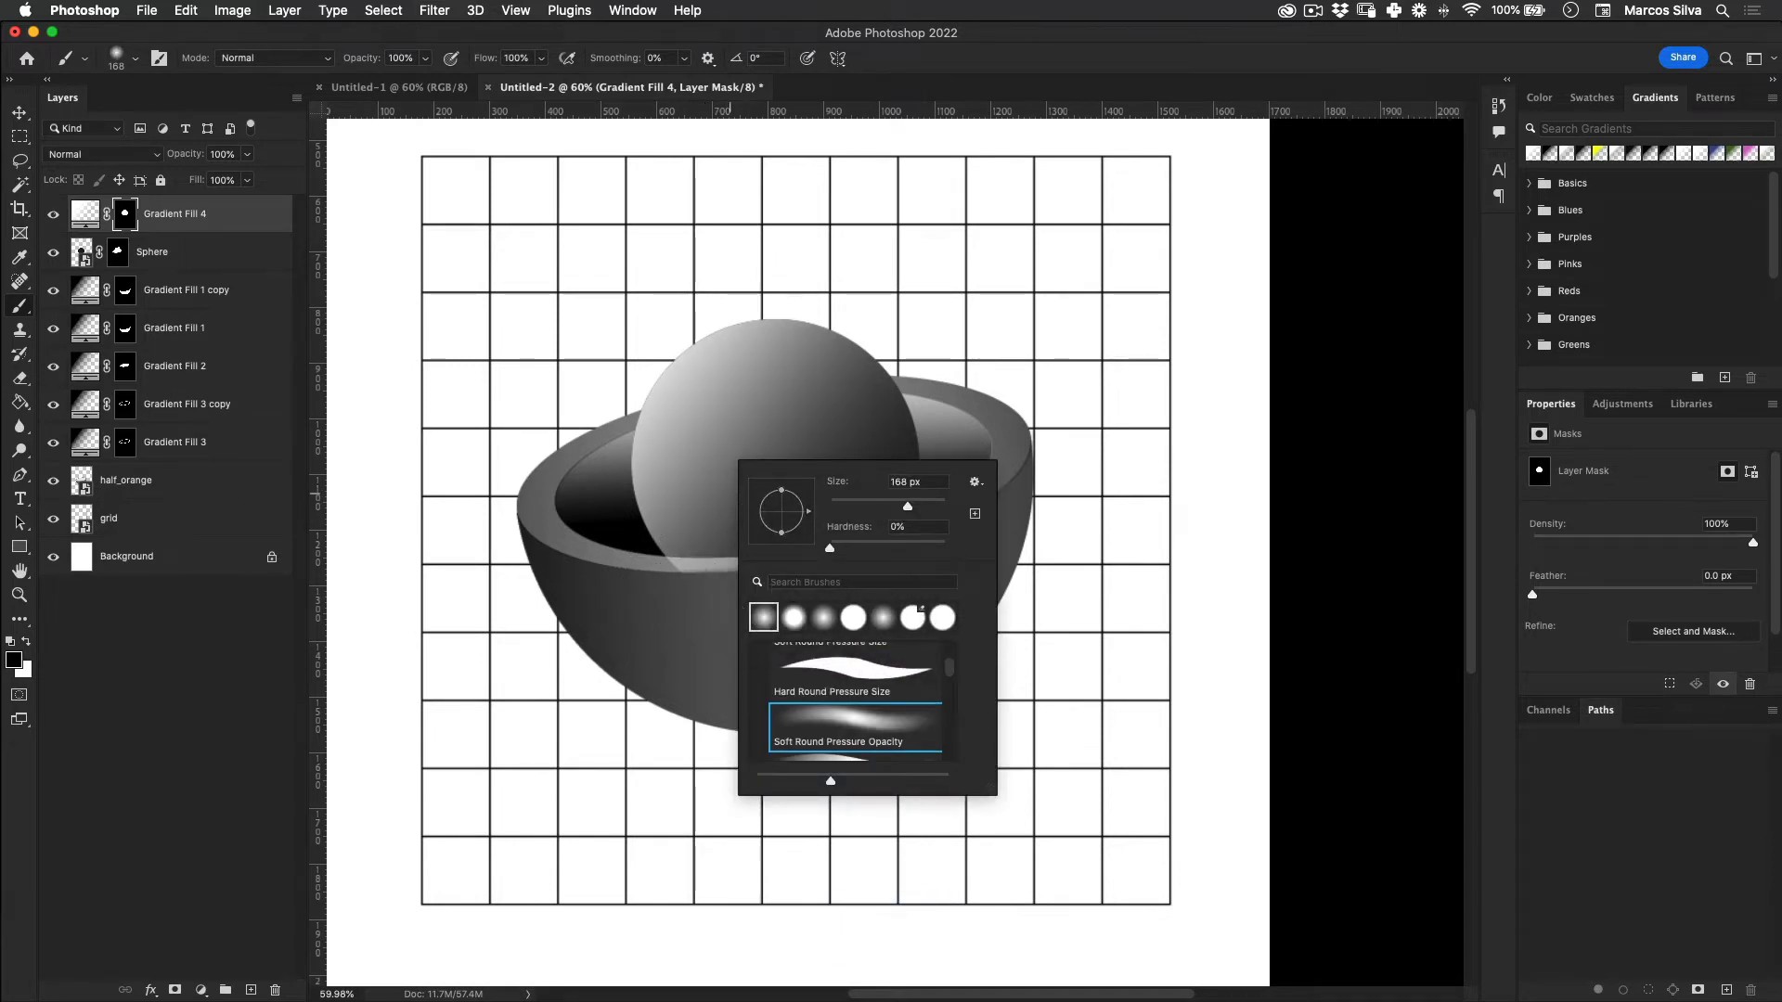
left_click(667, 588)
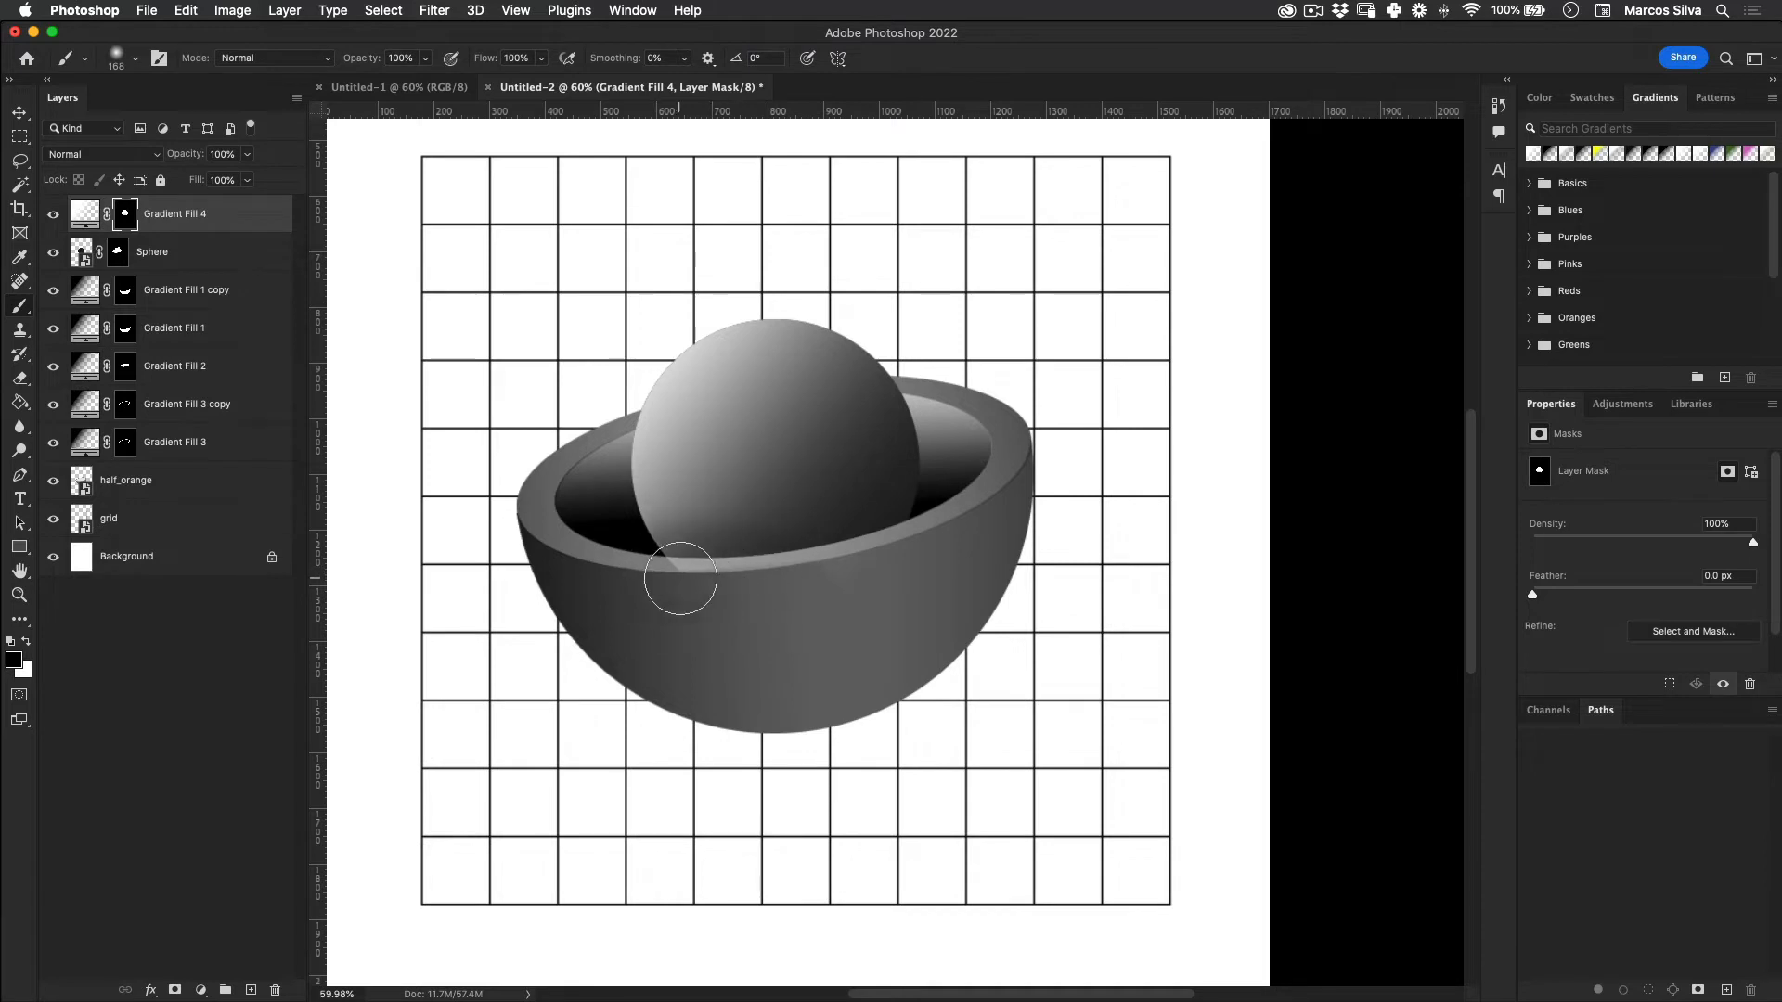
Step: Try other brush presets on the Gradient Fill 4 mask near the rim and undo the test strokes
right_click(714, 480)
left_click(834, 691)
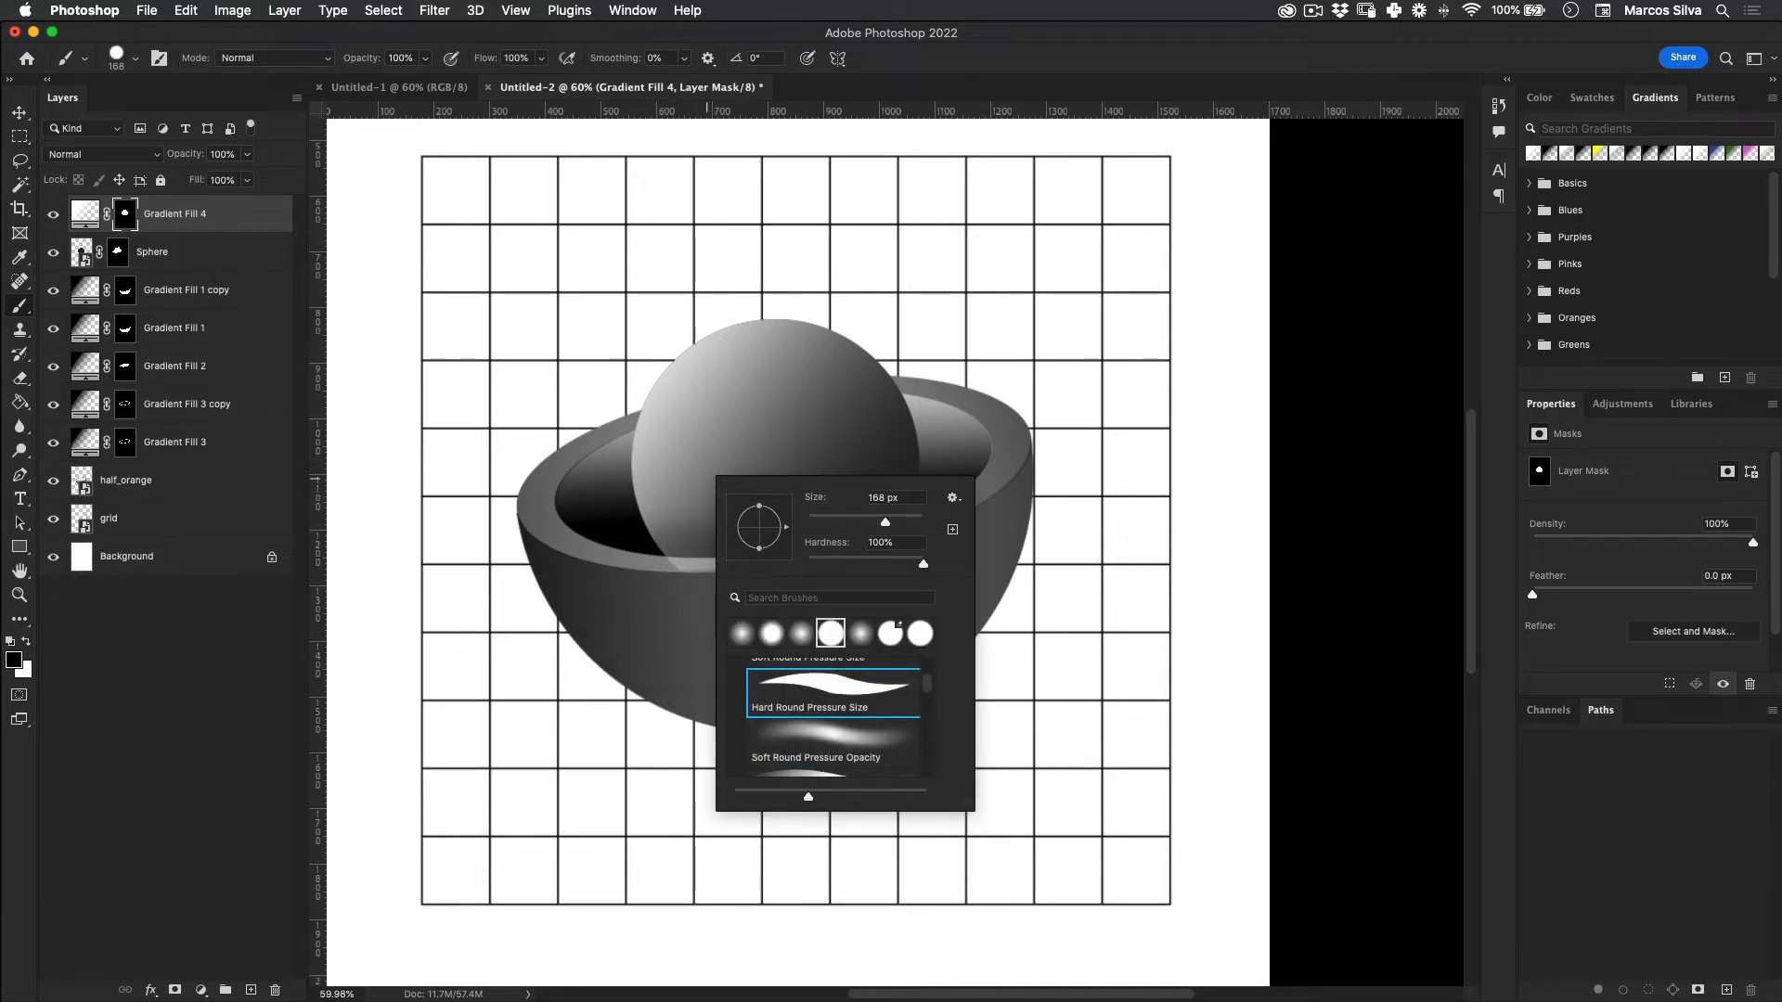
left_click(837, 743)
left_click(706, 592)
key("super+z")
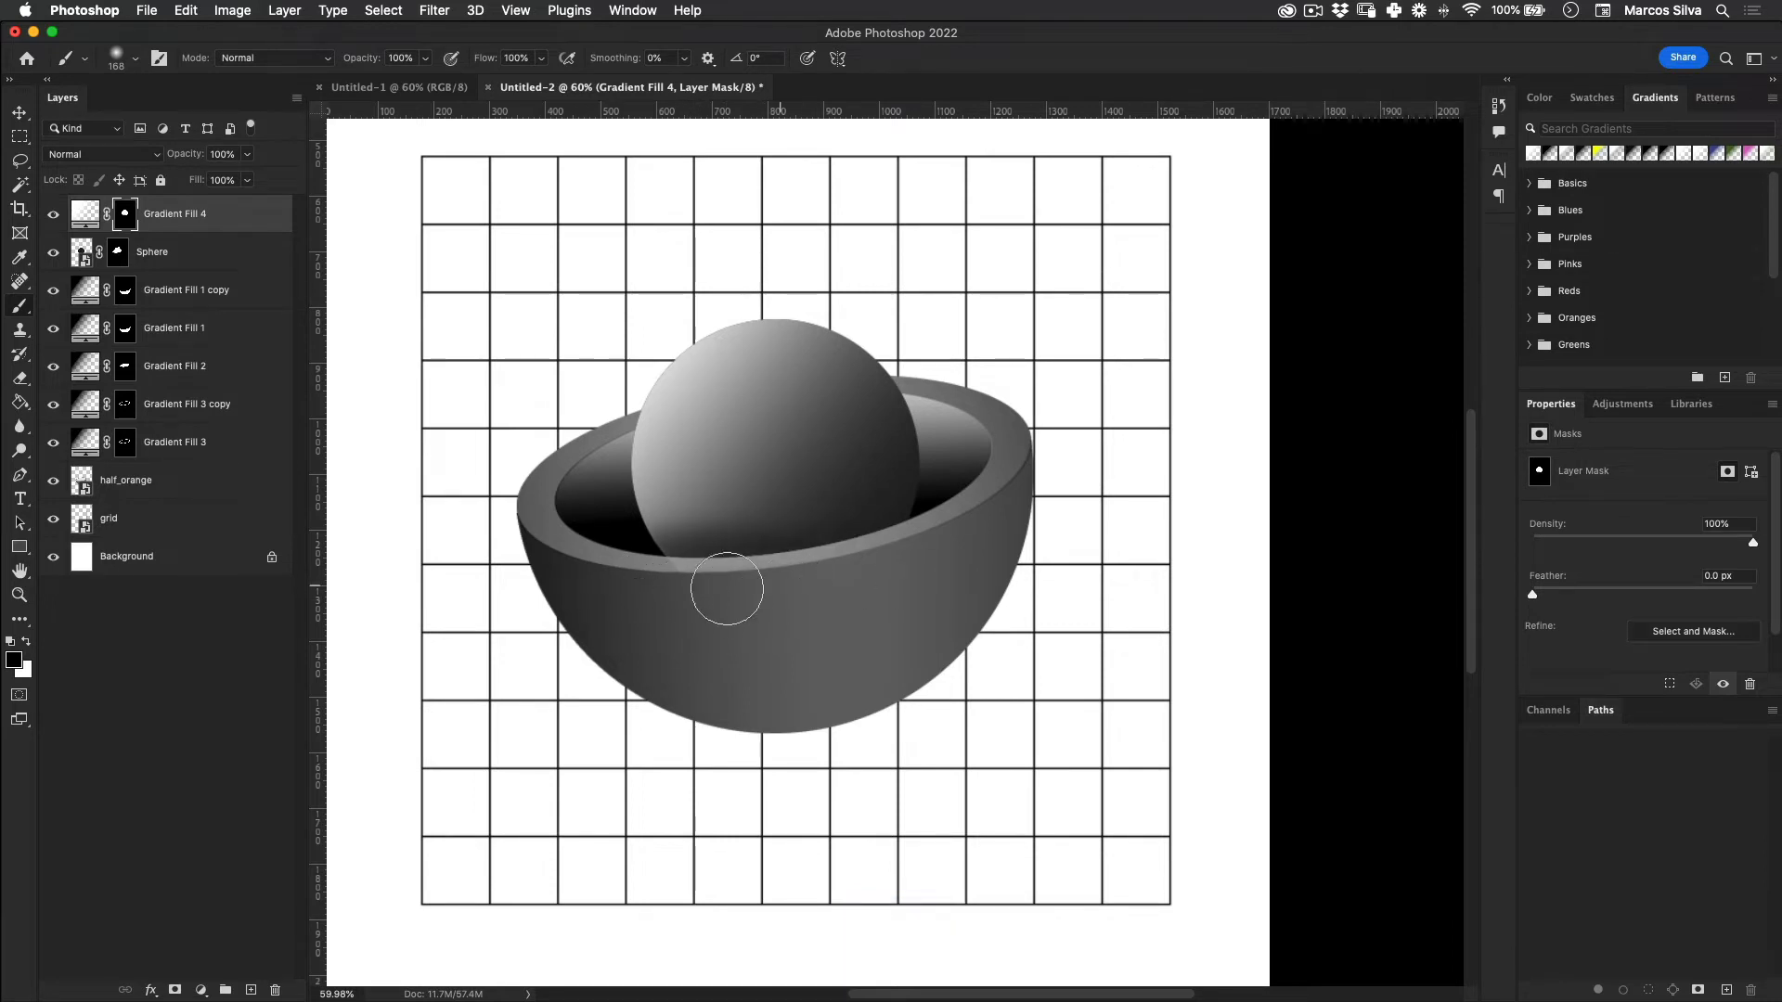
mouse_move(718, 584)
left_mouse_down()
mouse_move(756, 589)
mouse_move(736, 569)
mouse_move(699, 582)
mouse_move(676, 548)
left_mouse_up()
key("super+z")
Step: Paint the Gradient Fill 4 mask along the sphere's lower edge with a smaller soft brush to clear the gradient from the rim
key("z")
key("b")
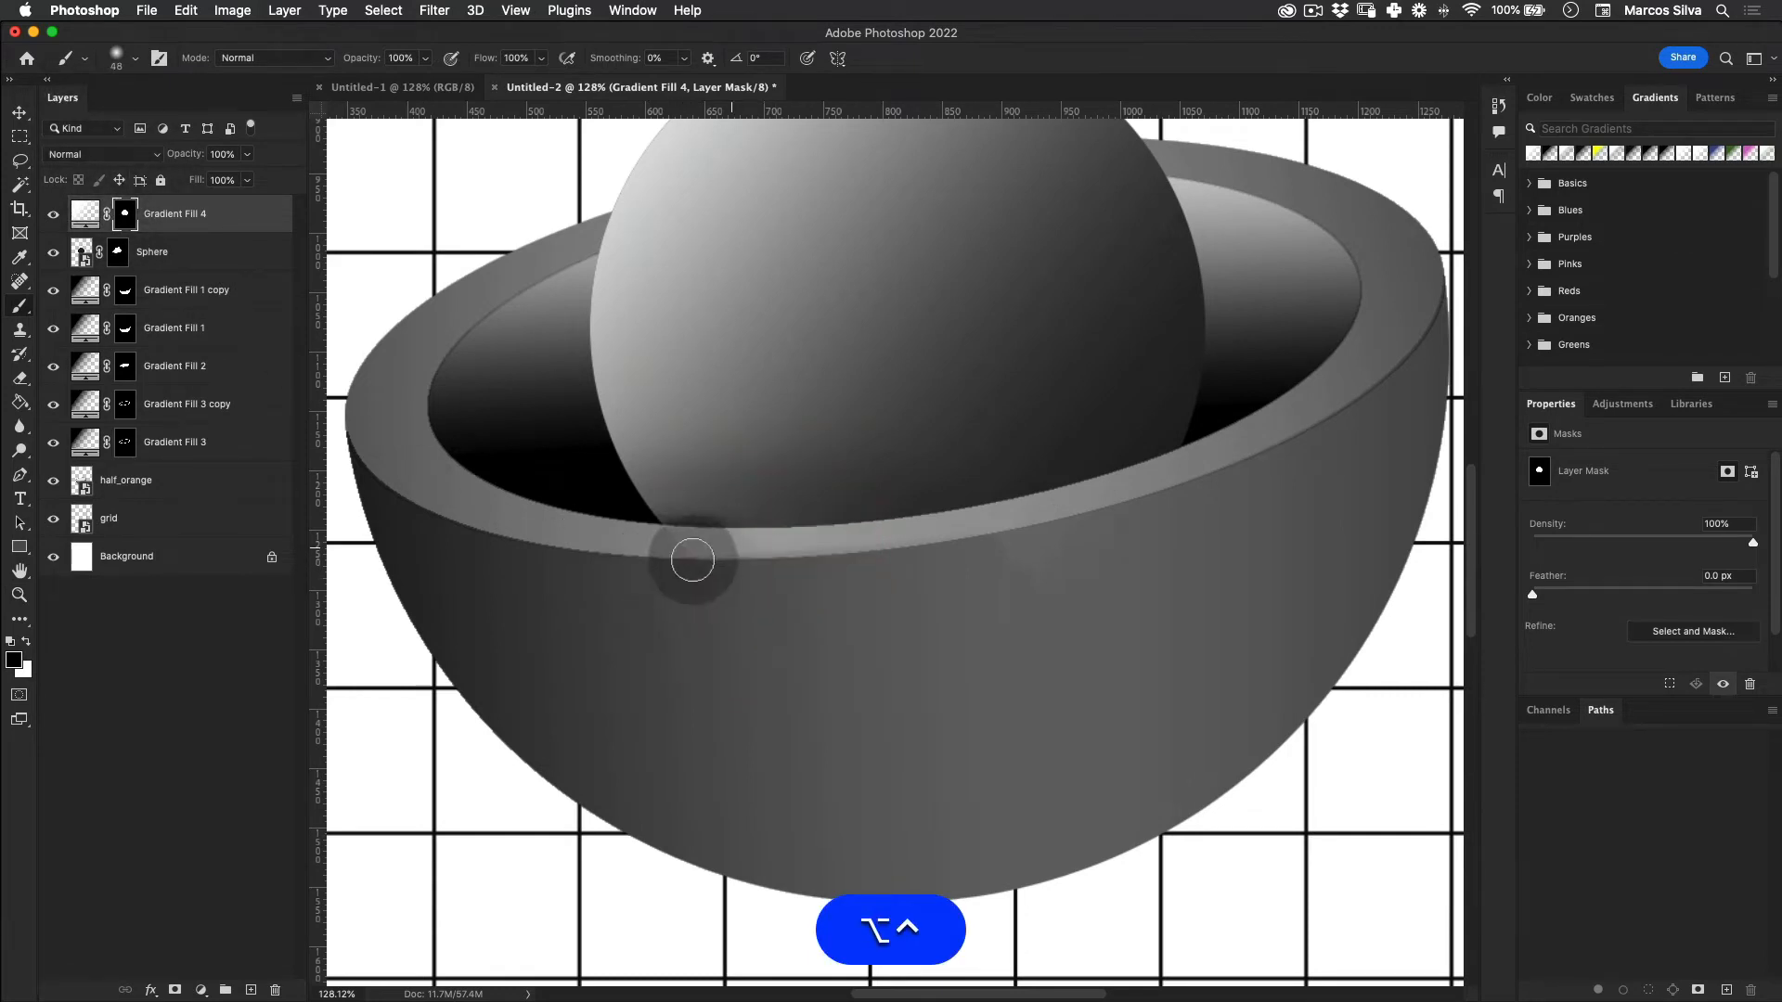
key("super+z")
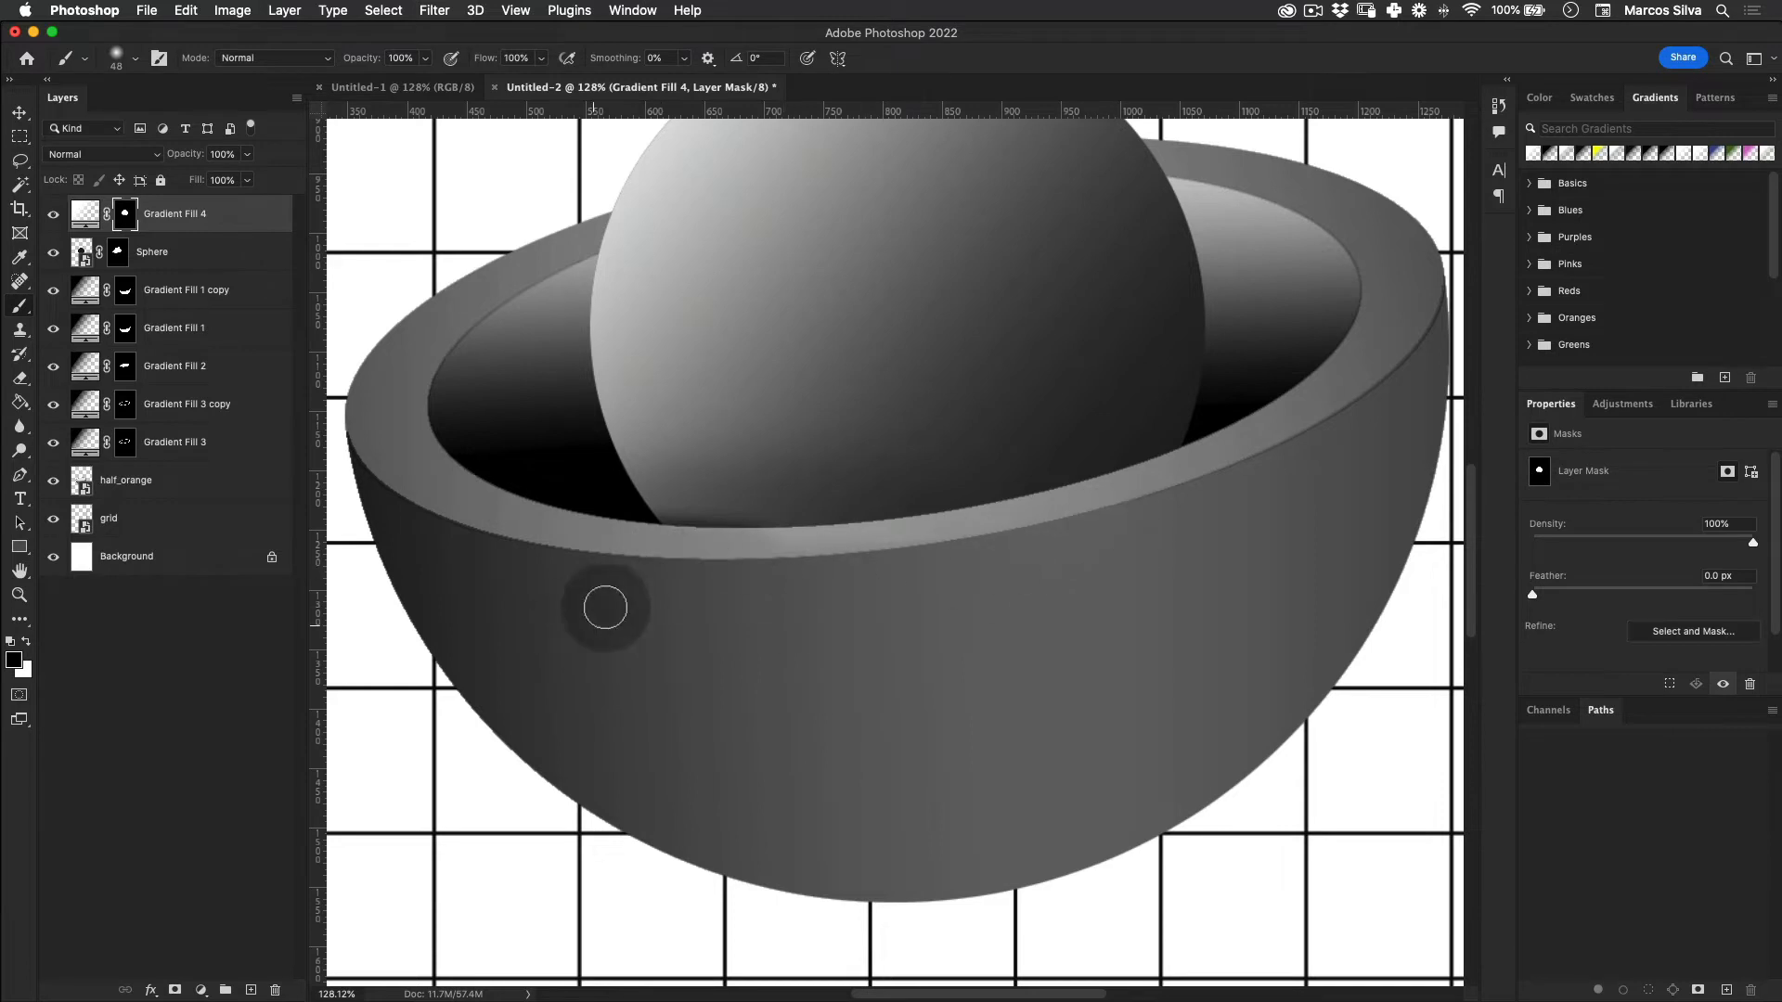
mouse_move(672, 559)
left_mouse_down()
mouse_move(734, 557)
mouse_move(696, 548)
left_mouse_up()
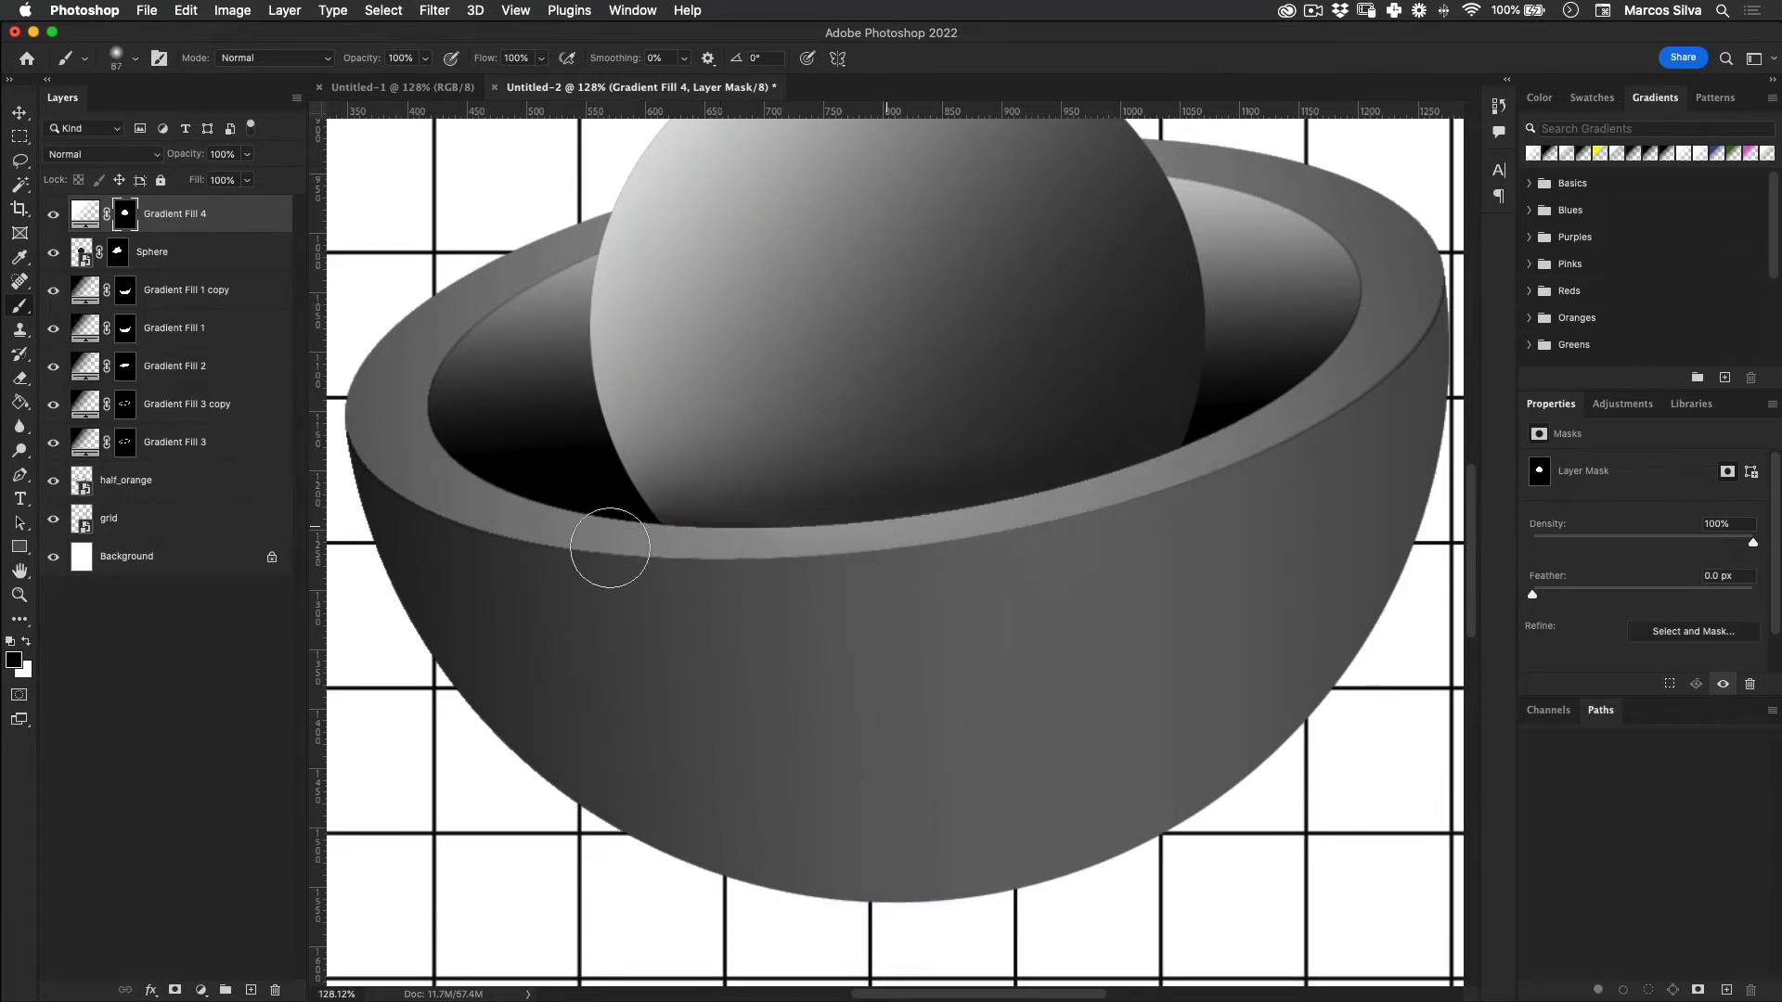
Step: Duplicate the Gradient Fill 4 layer and set the copy's gradient angle to -151.83° to light the sphere's right side
key("z")
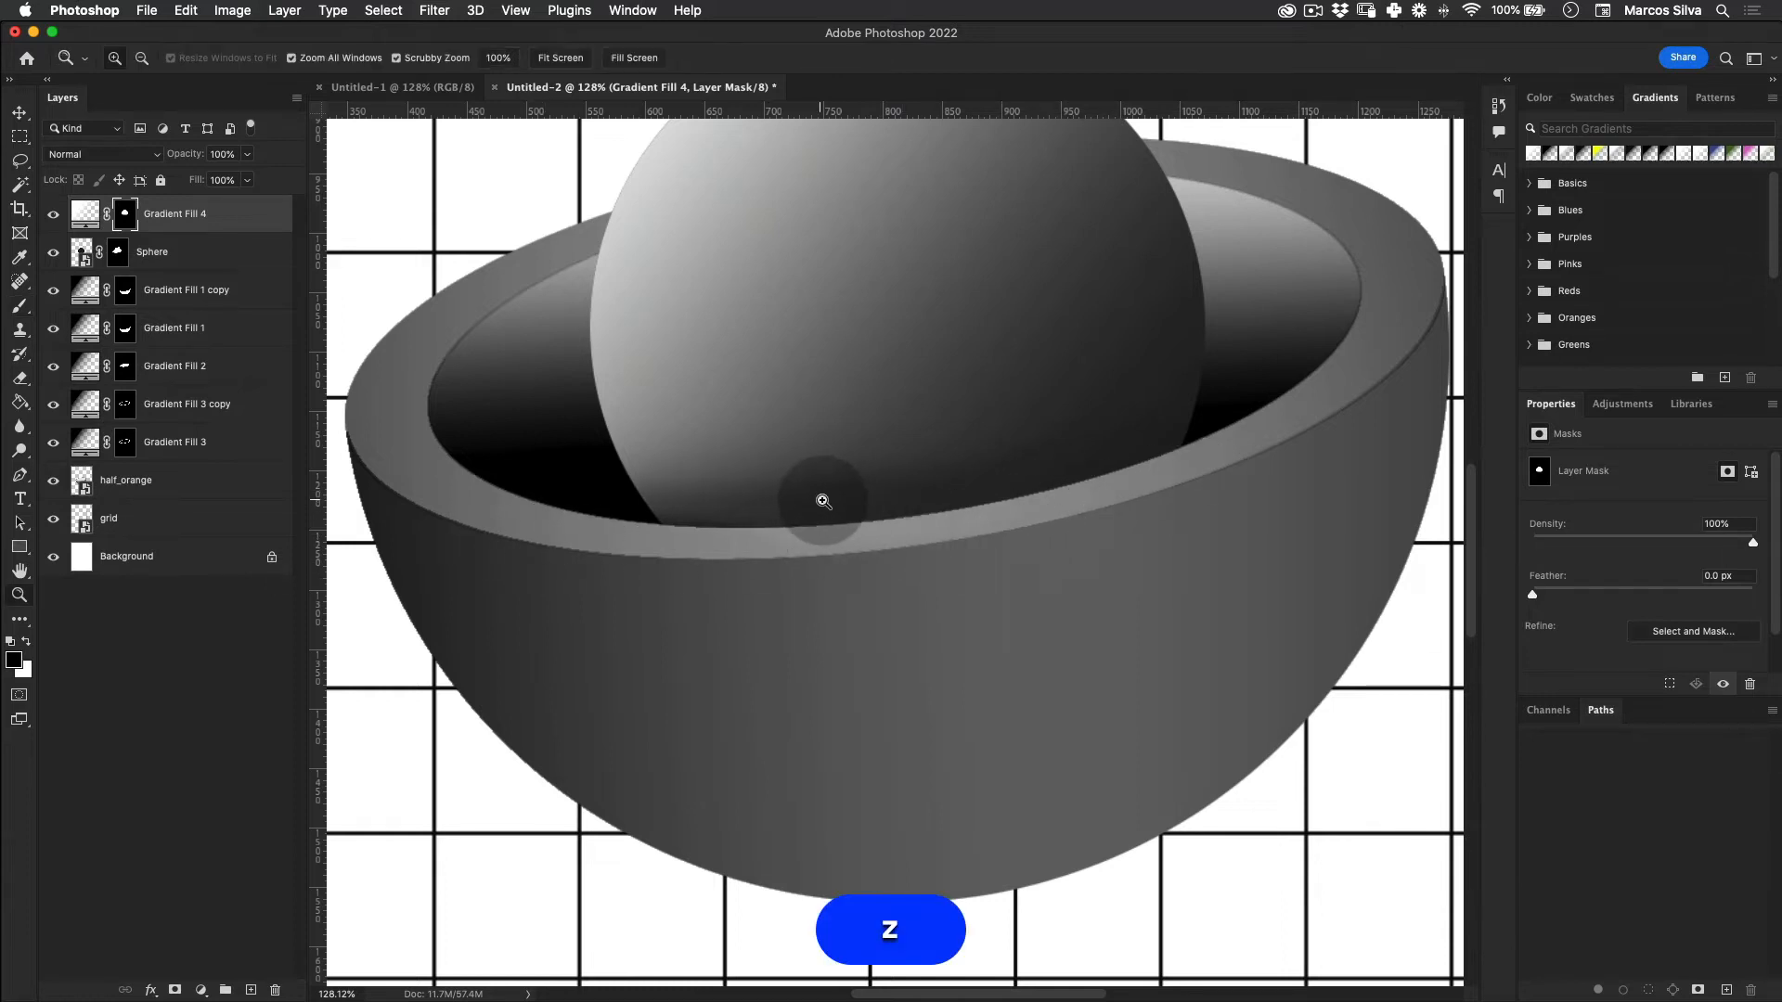
left_click_drag(820, 502, 617, 509)
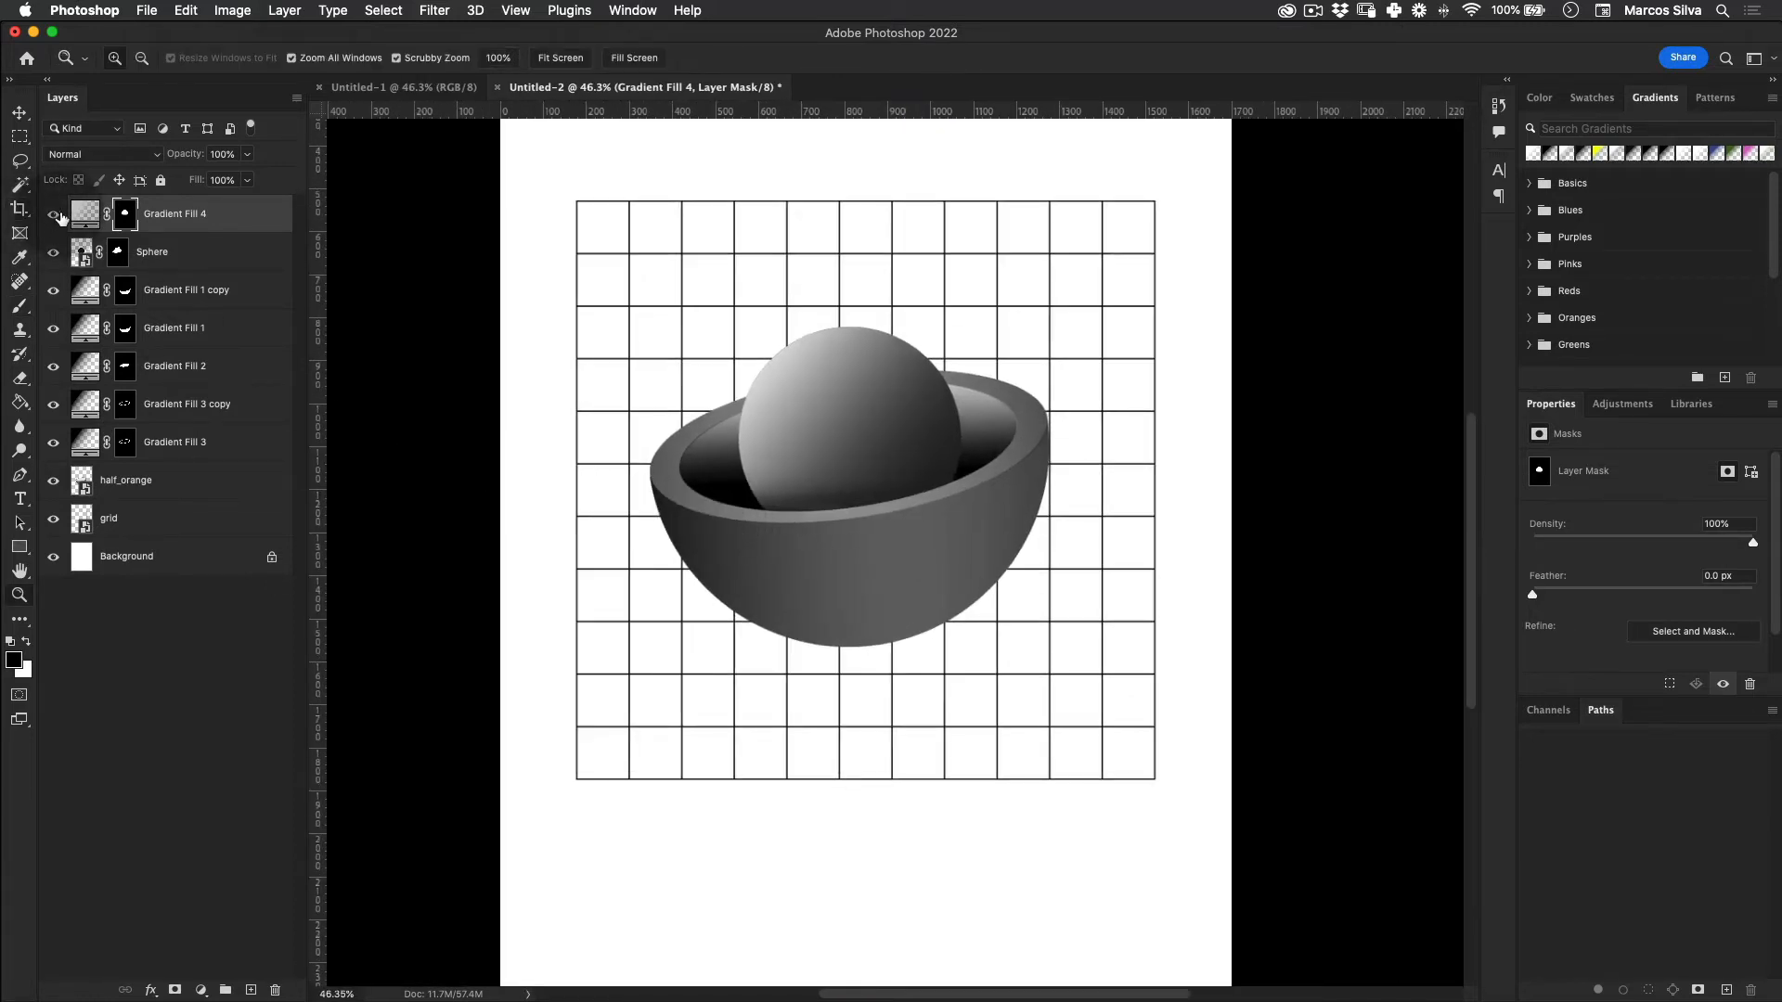
left_click(86, 213)
key("super+j")
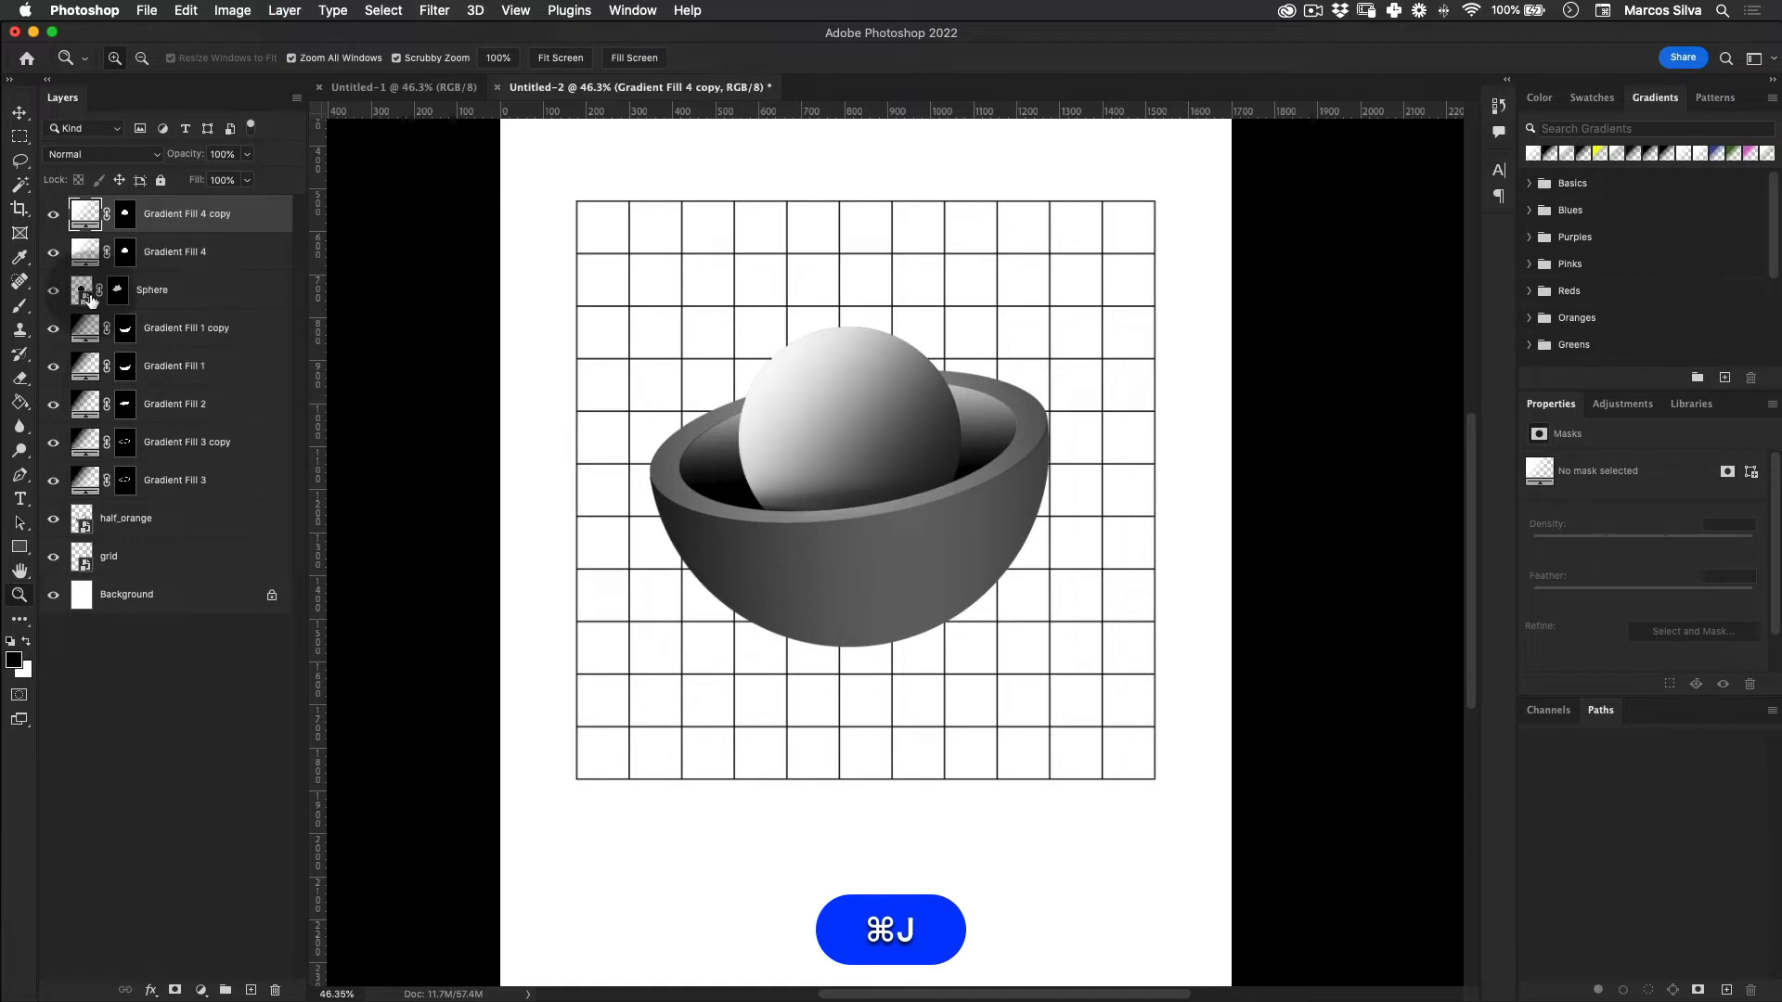
double_click(86, 214)
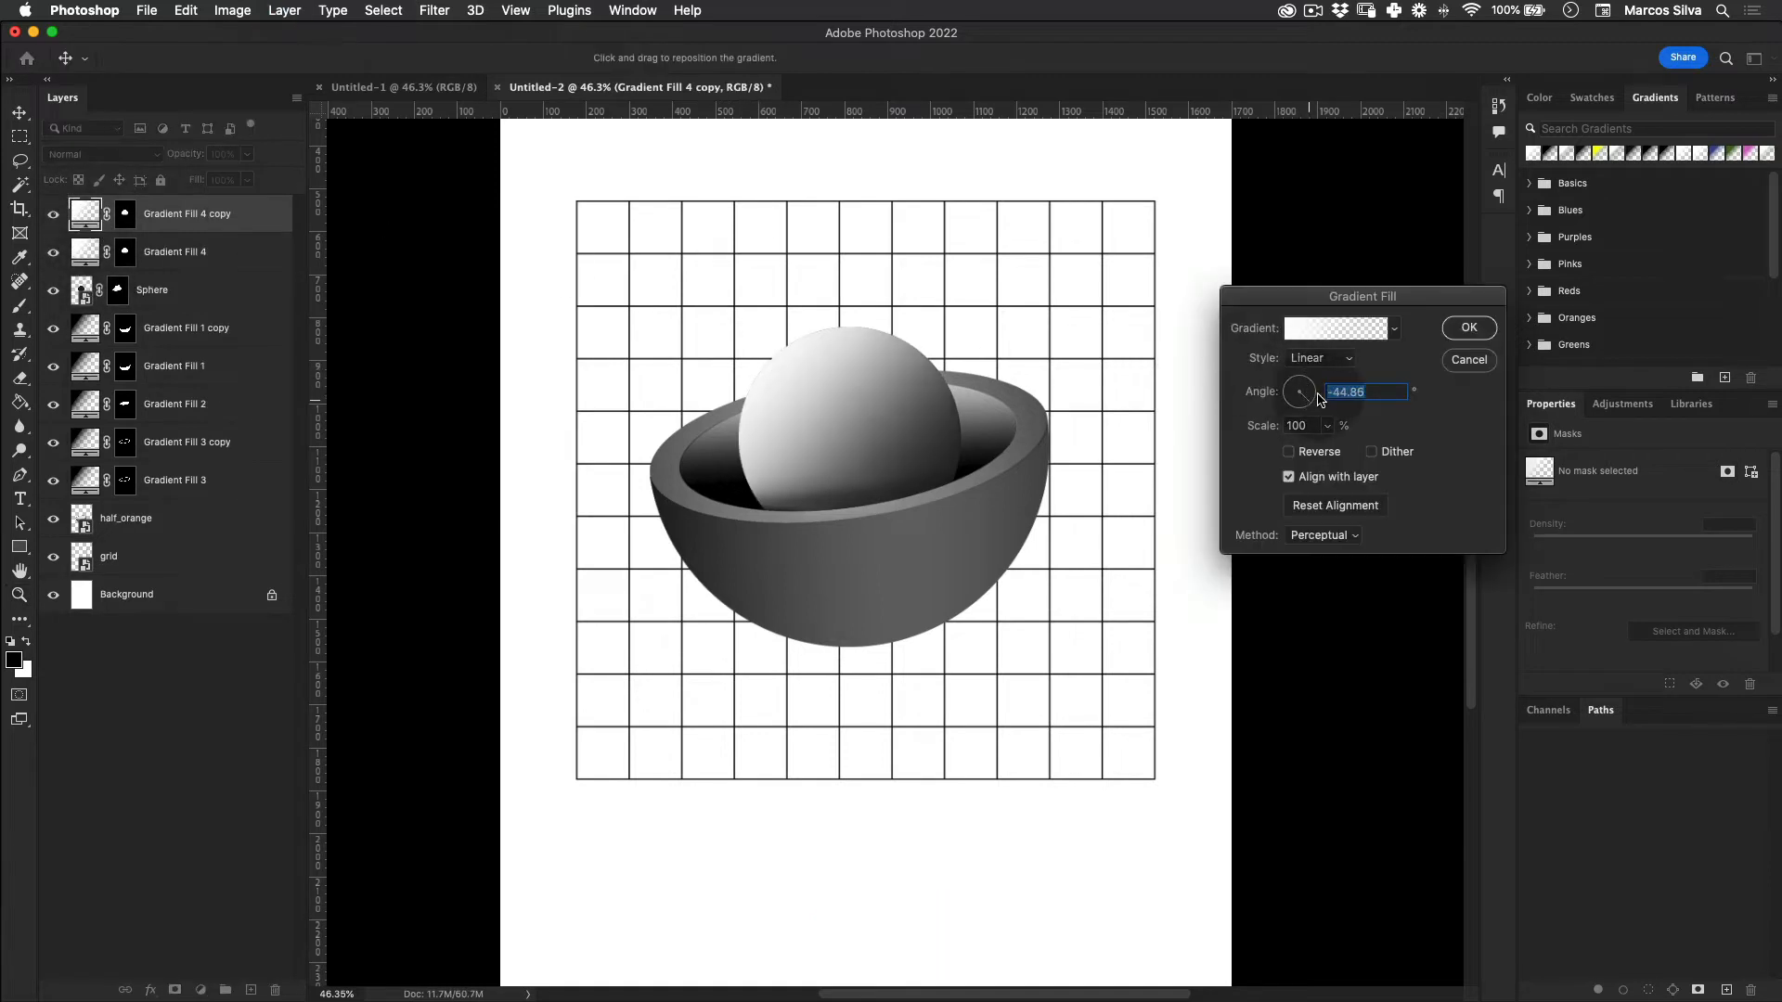
left_click_drag(1320, 400, 1068, 433)
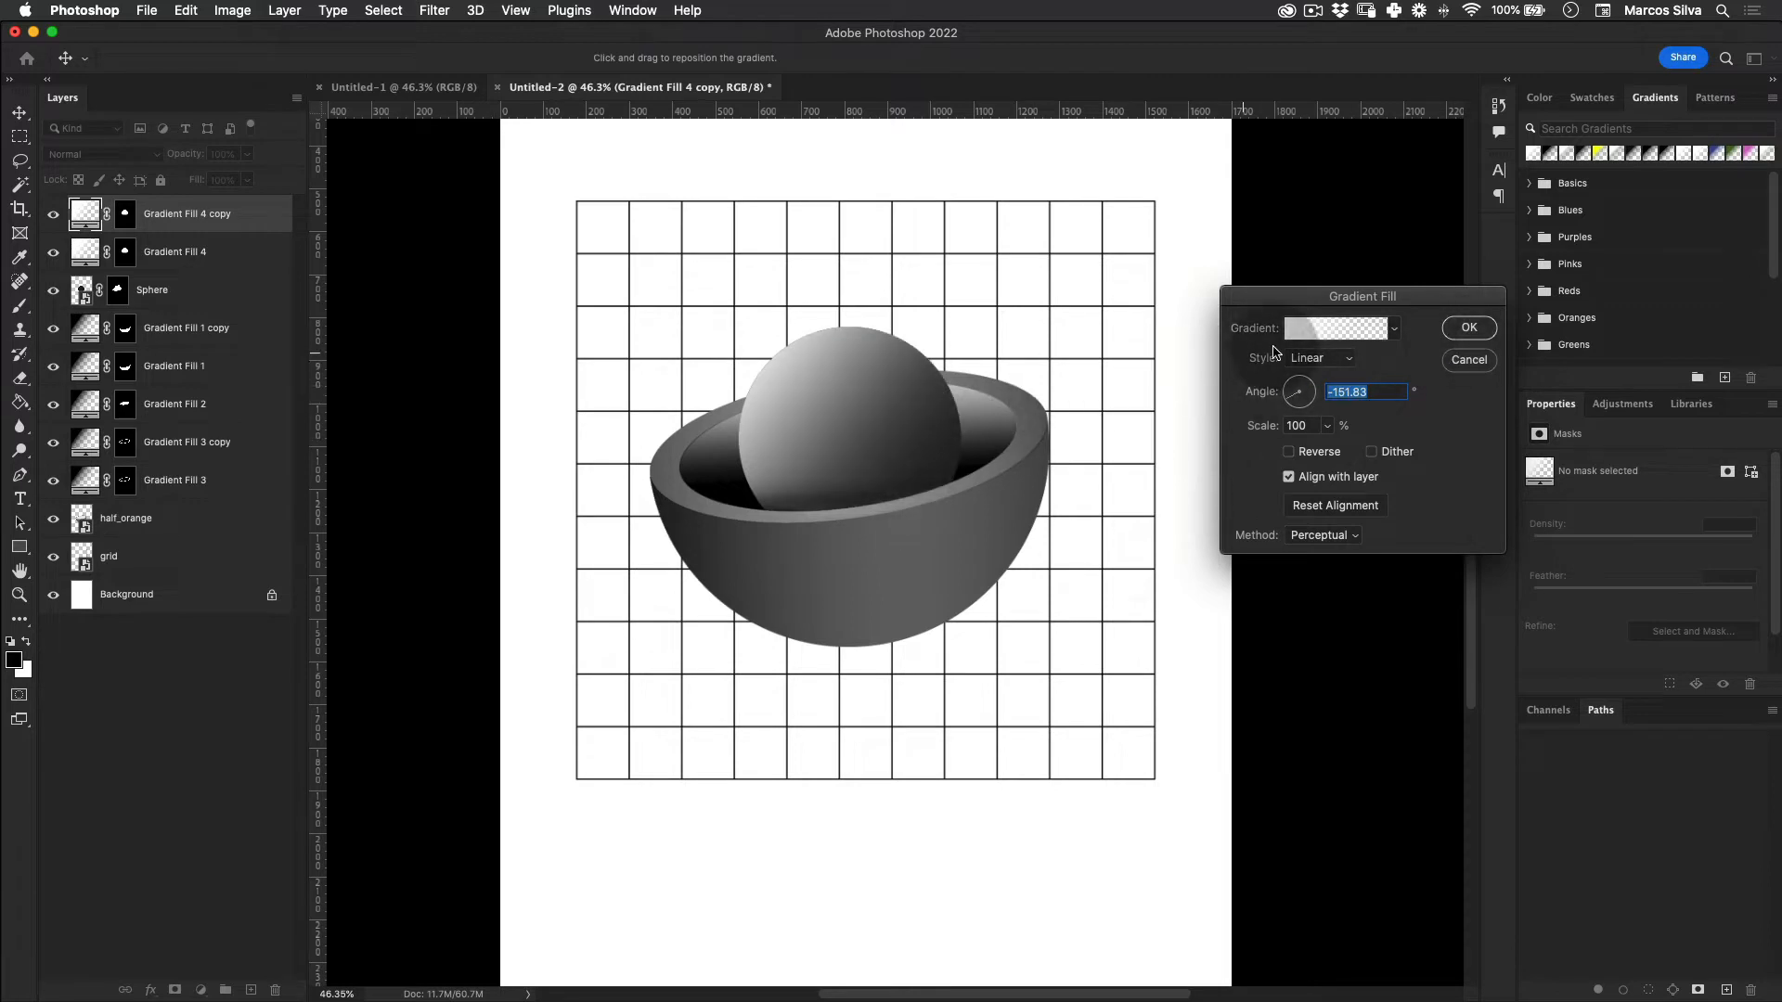
left_click(1470, 327)
key("z")
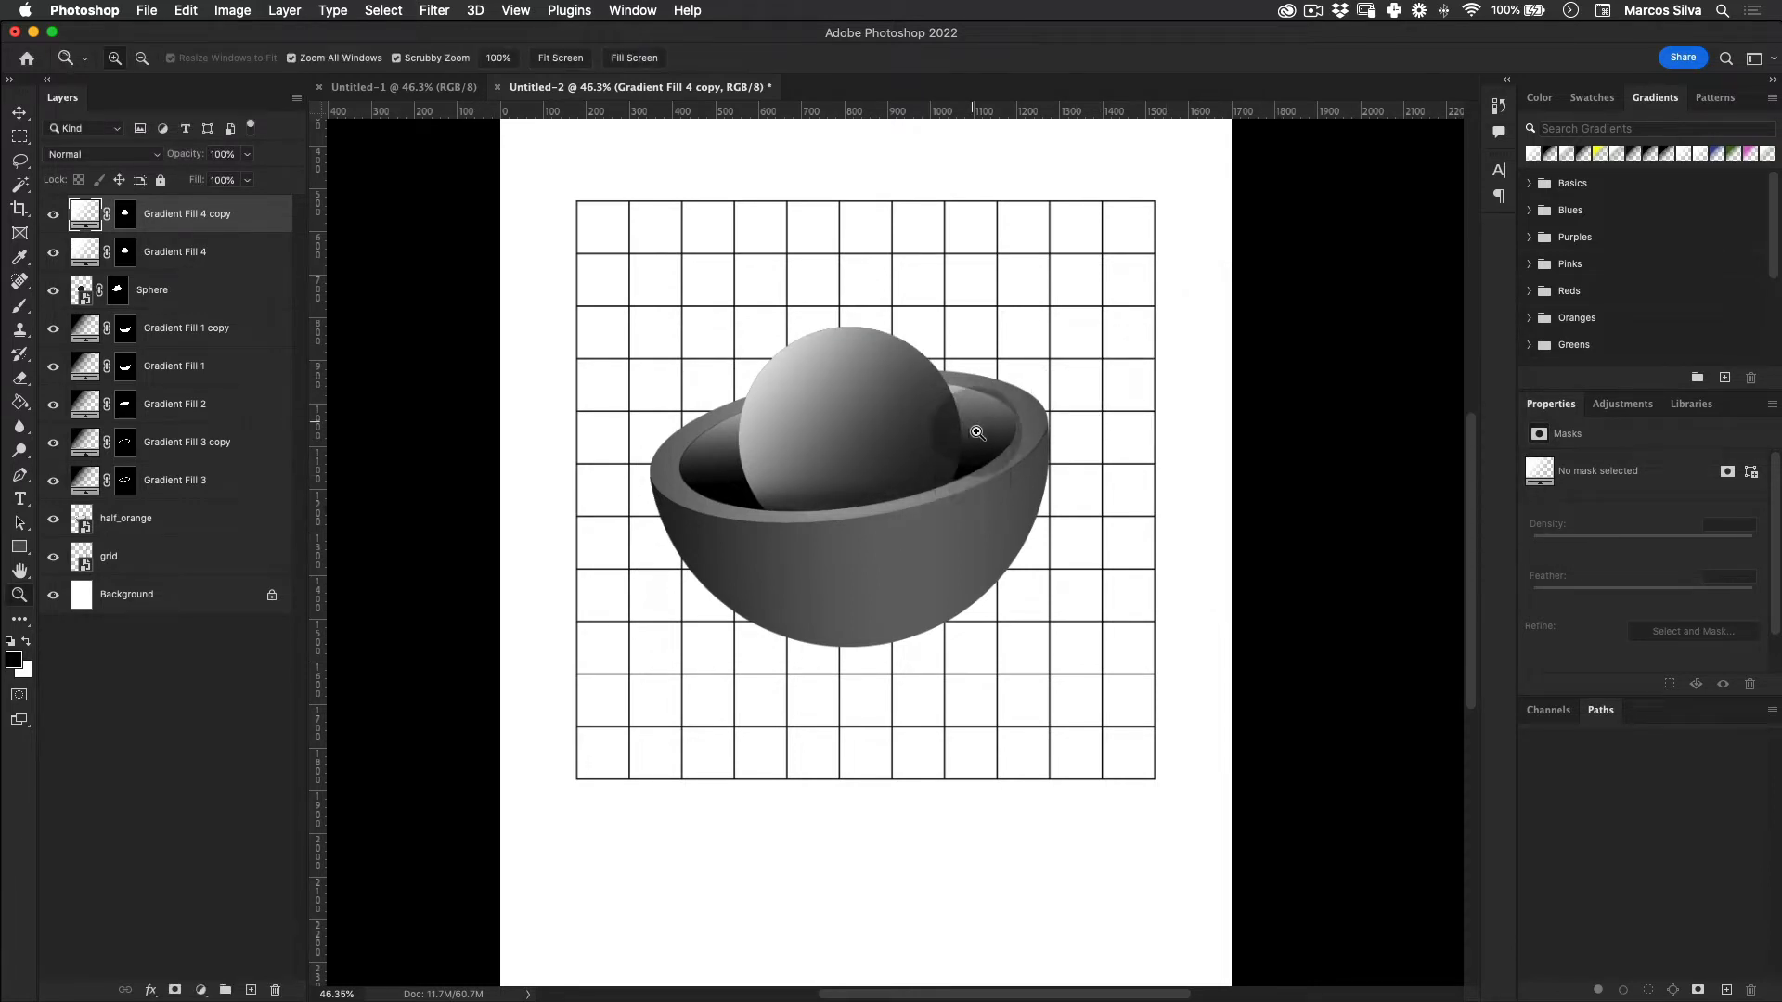
key("z")
left_click_drag(966, 501, 895, 473)
key("z")
left_click(118, 218)
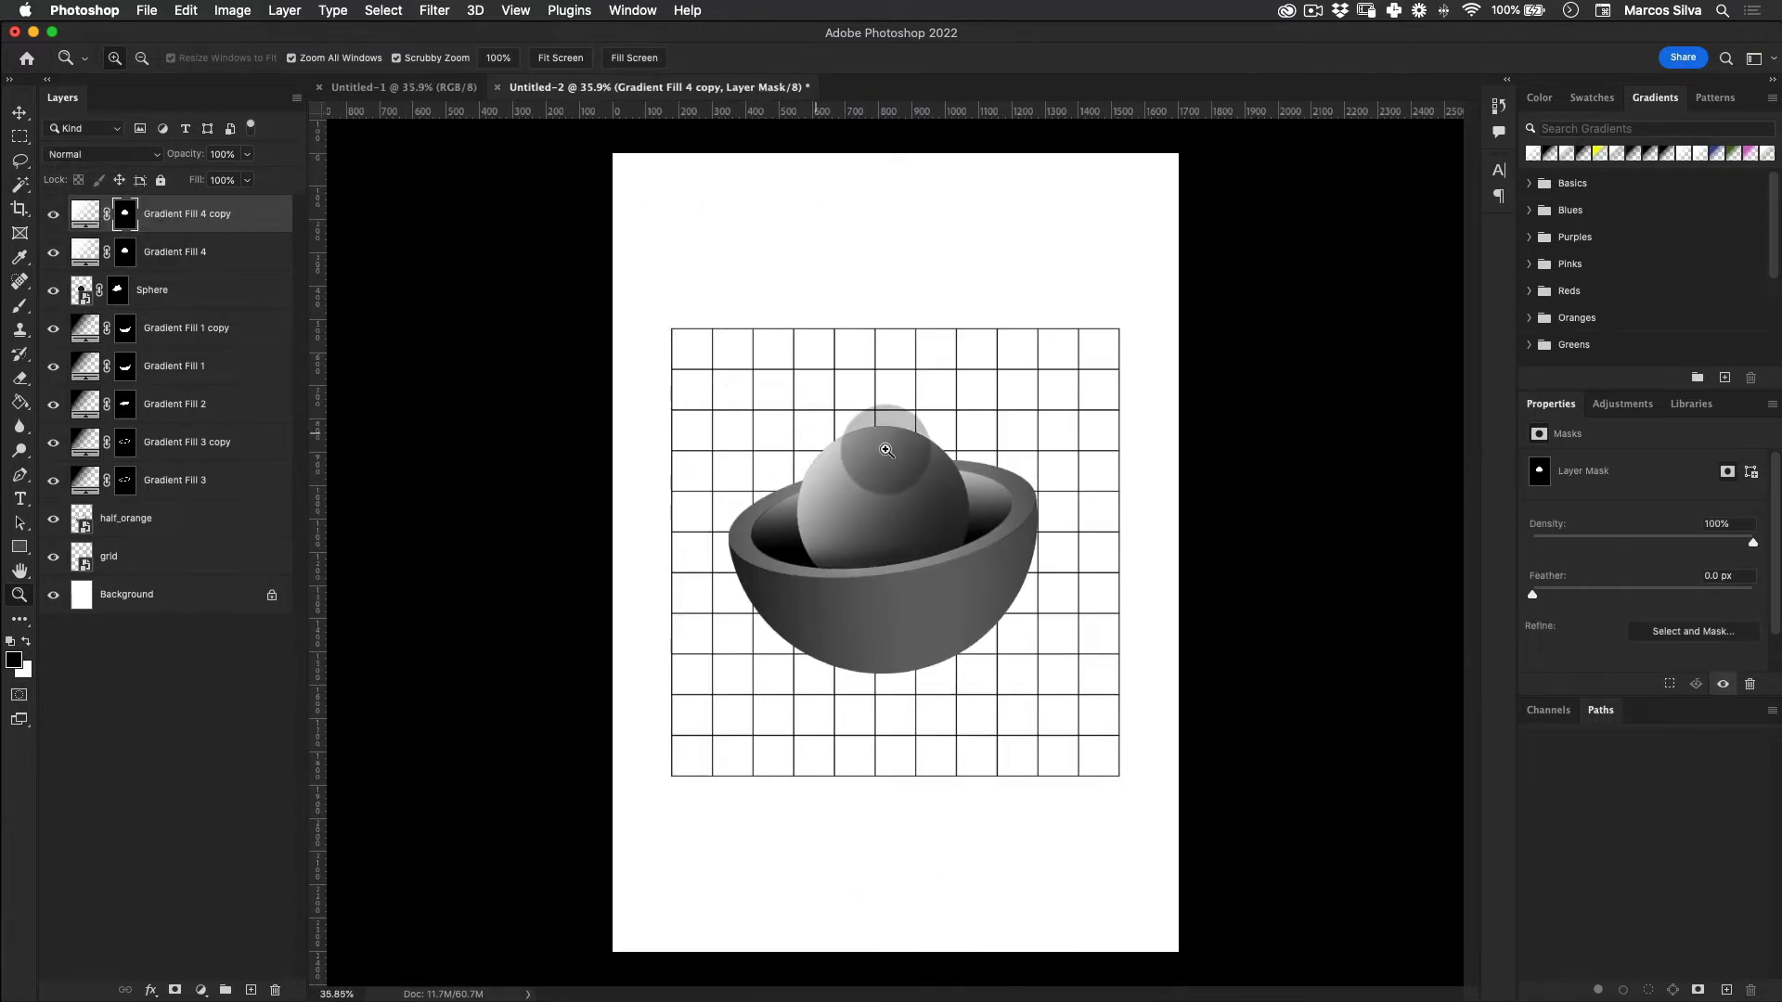
key("b")
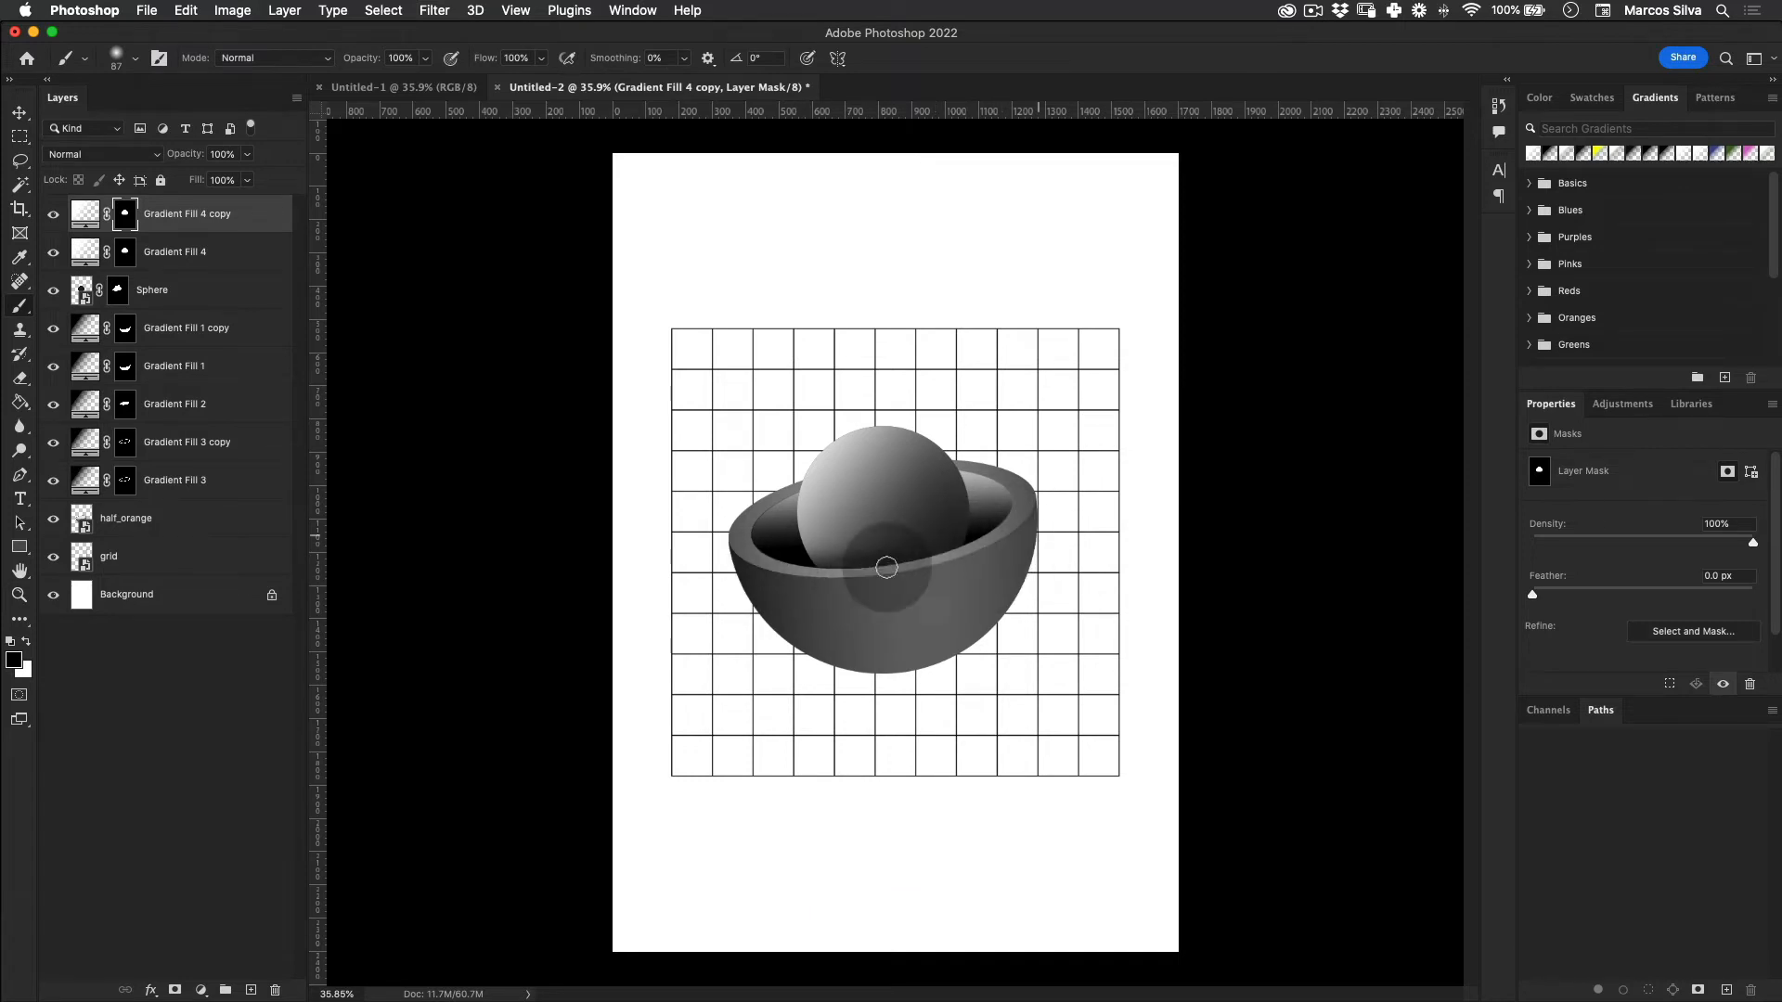
Step: Reposition the gradient of the original Gradient Fill 4 layer to reduce the highlight on the sphere's left side
double_click(85, 252)
mouse_move(678, 414)
left_mouse_down()
mouse_move(844, 486)
mouse_move(764, 473)
mouse_move(831, 458)
left_mouse_up()
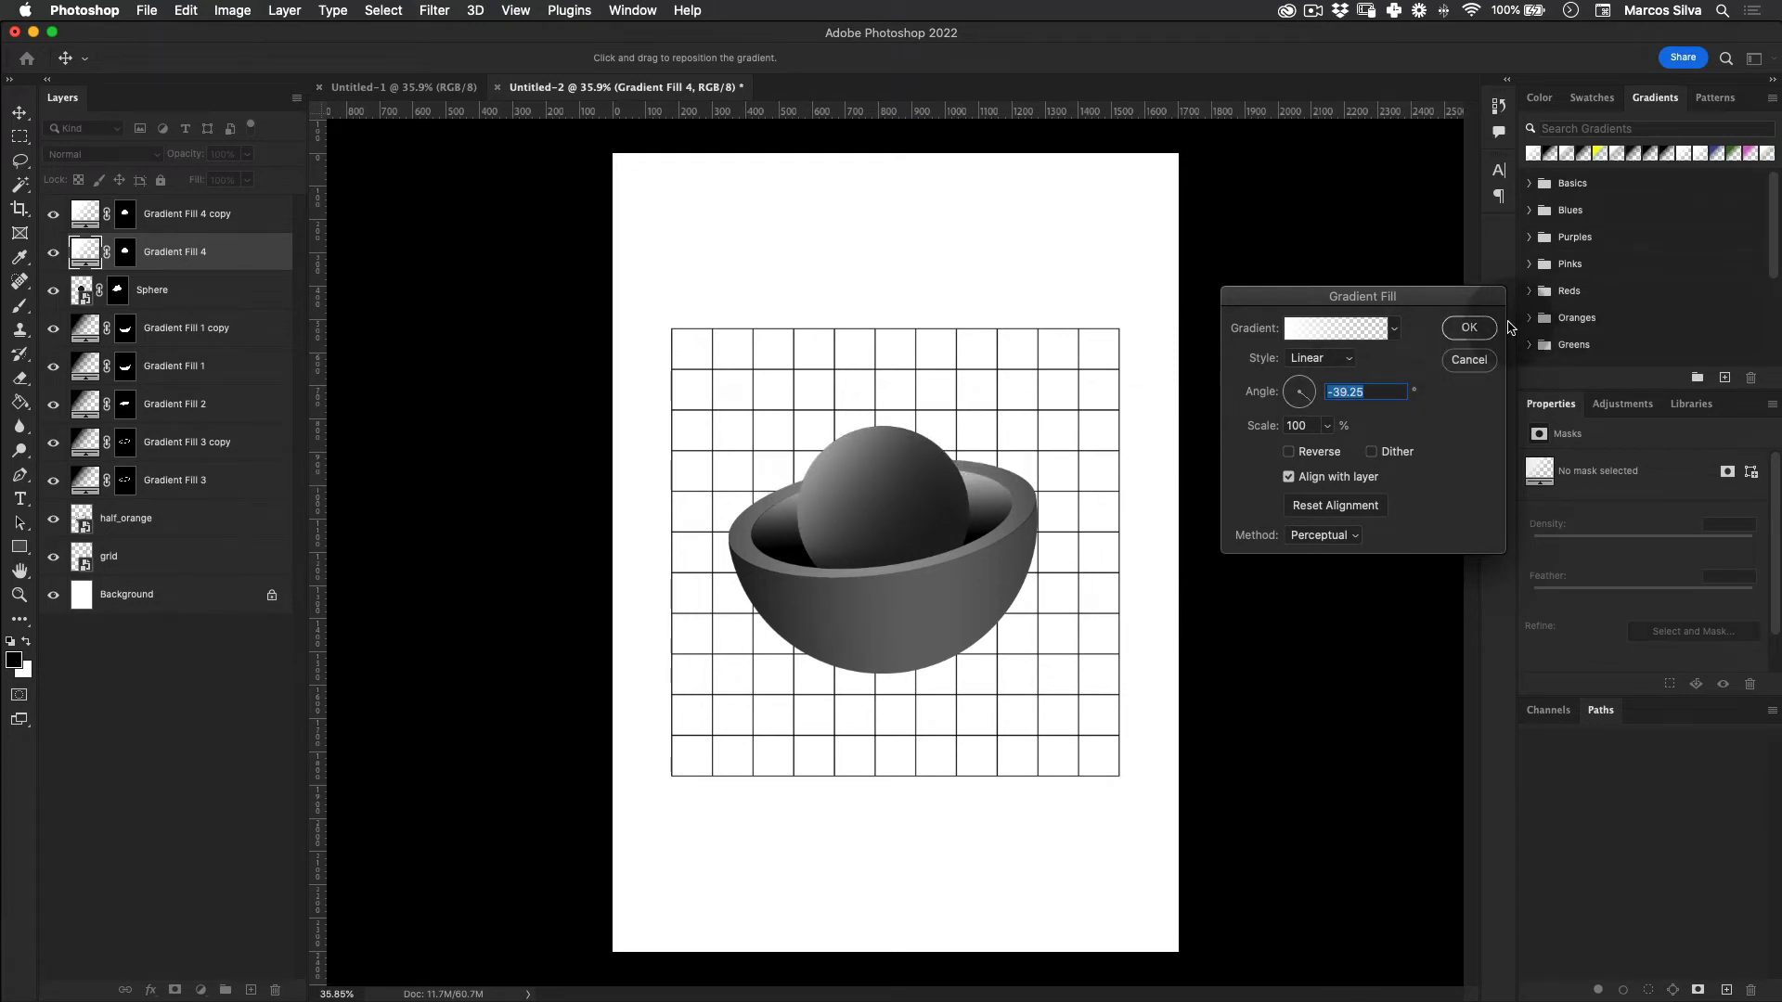
left_click(1469, 327)
key("z")
left_click(900, 516)
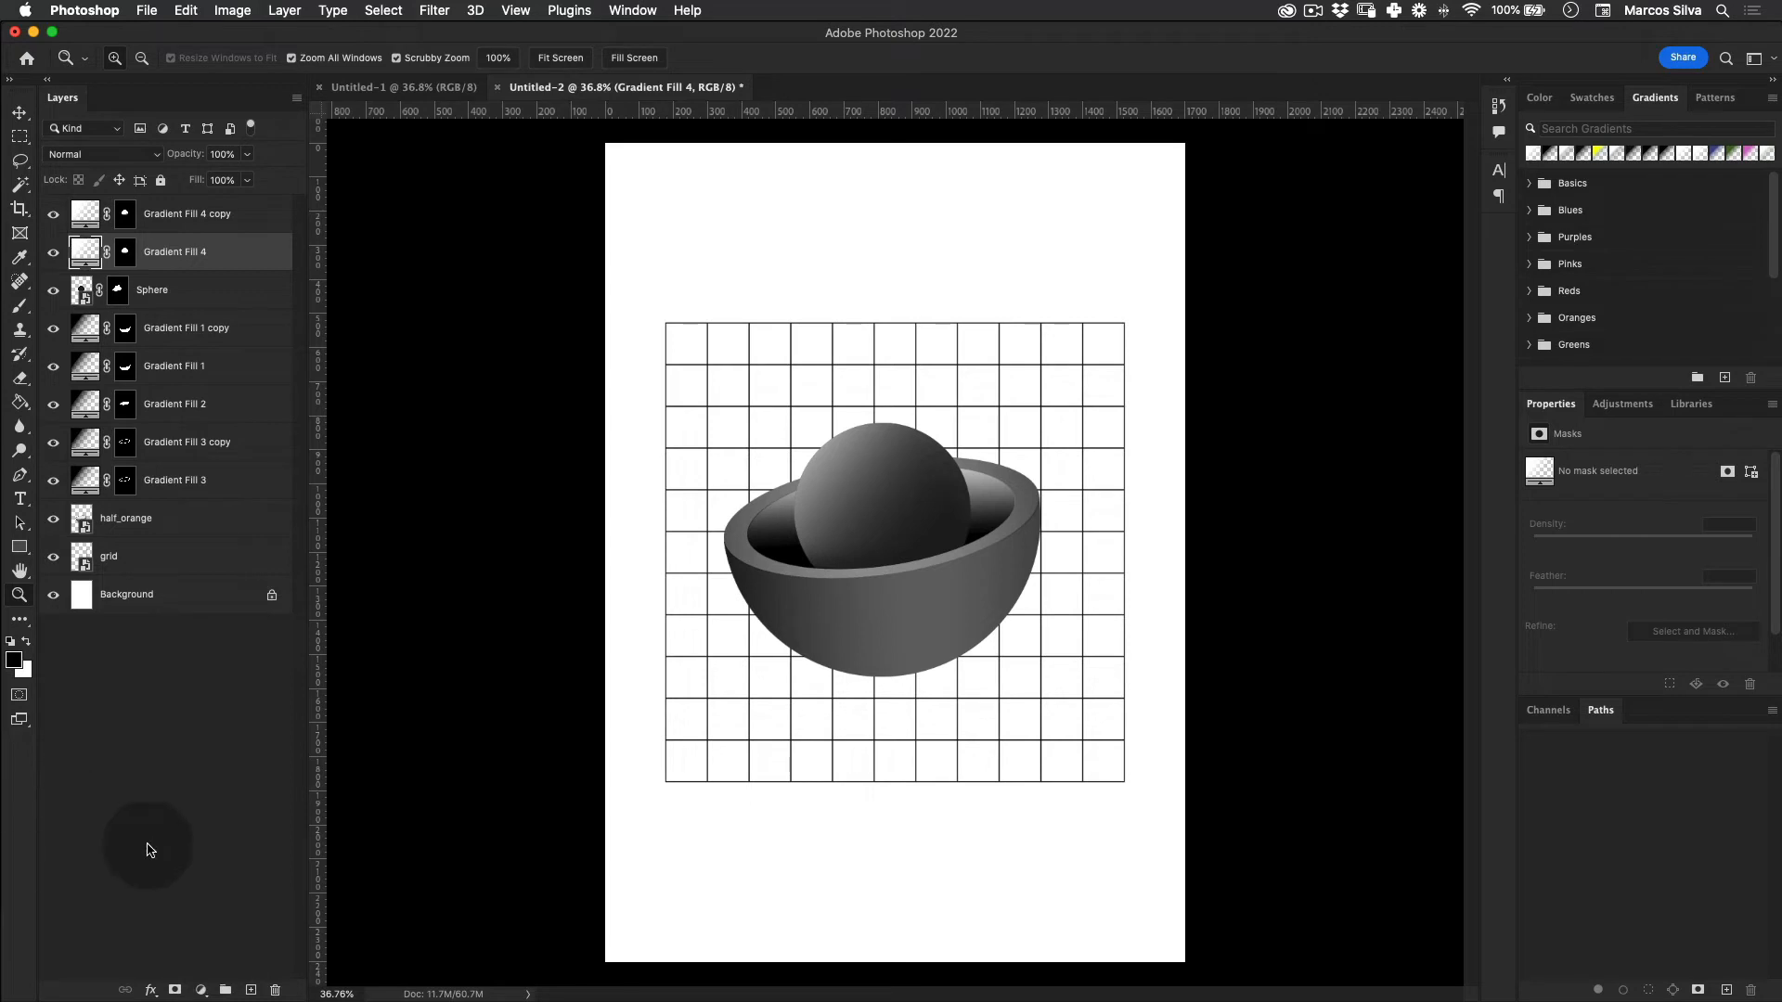
Step: Add a Solid Color fill layer in light grey (f0f0f0) and move it directly above the Background layer
left_click(200, 990)
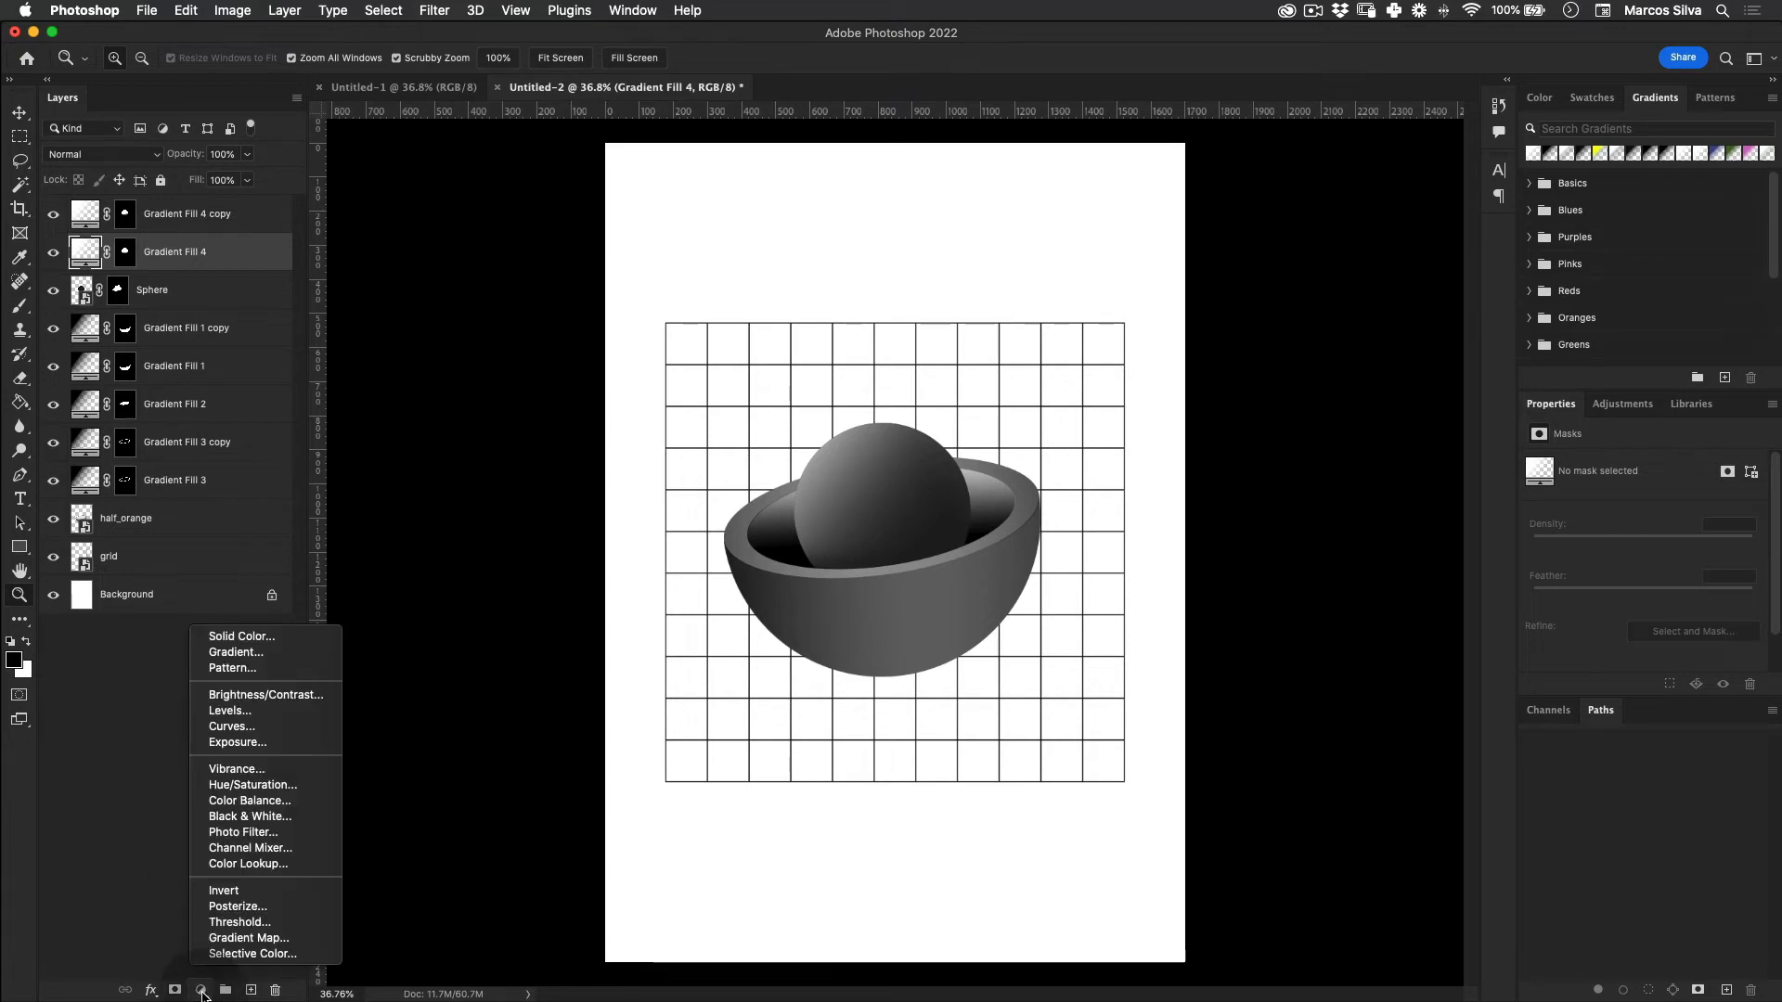
left_click(269, 641)
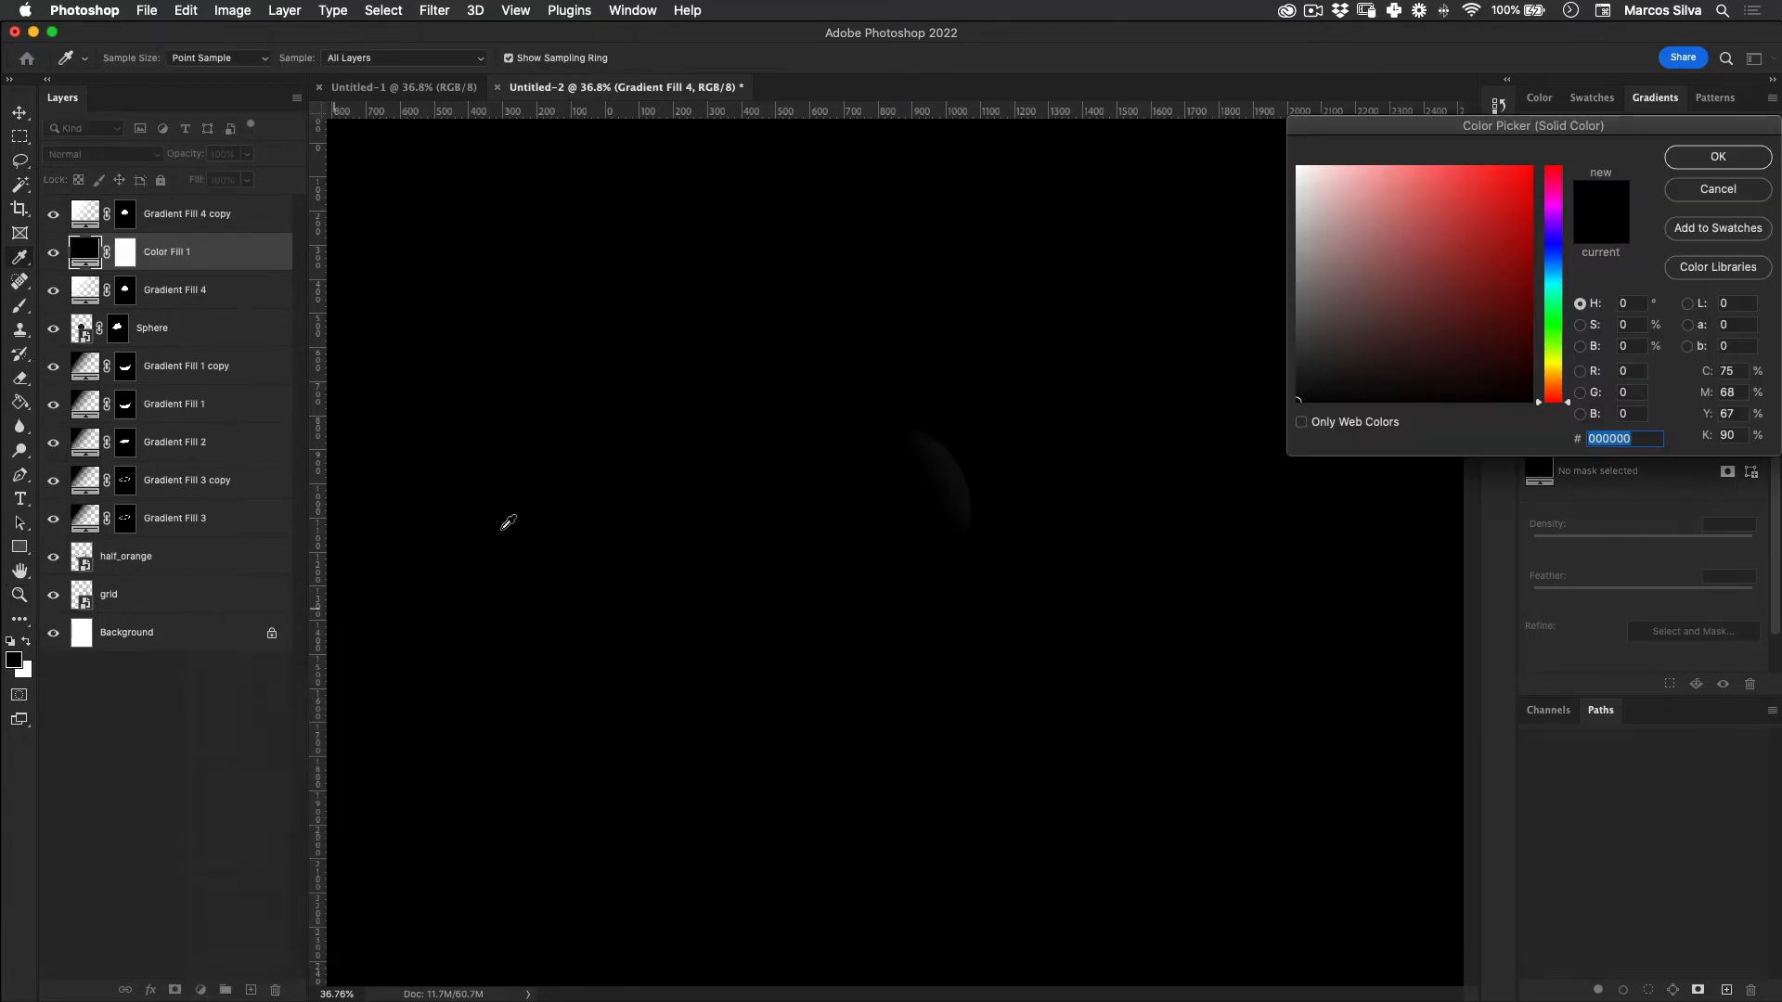
left_click_drag(1420, 130, 1128, 189)
left_click(928, 220)
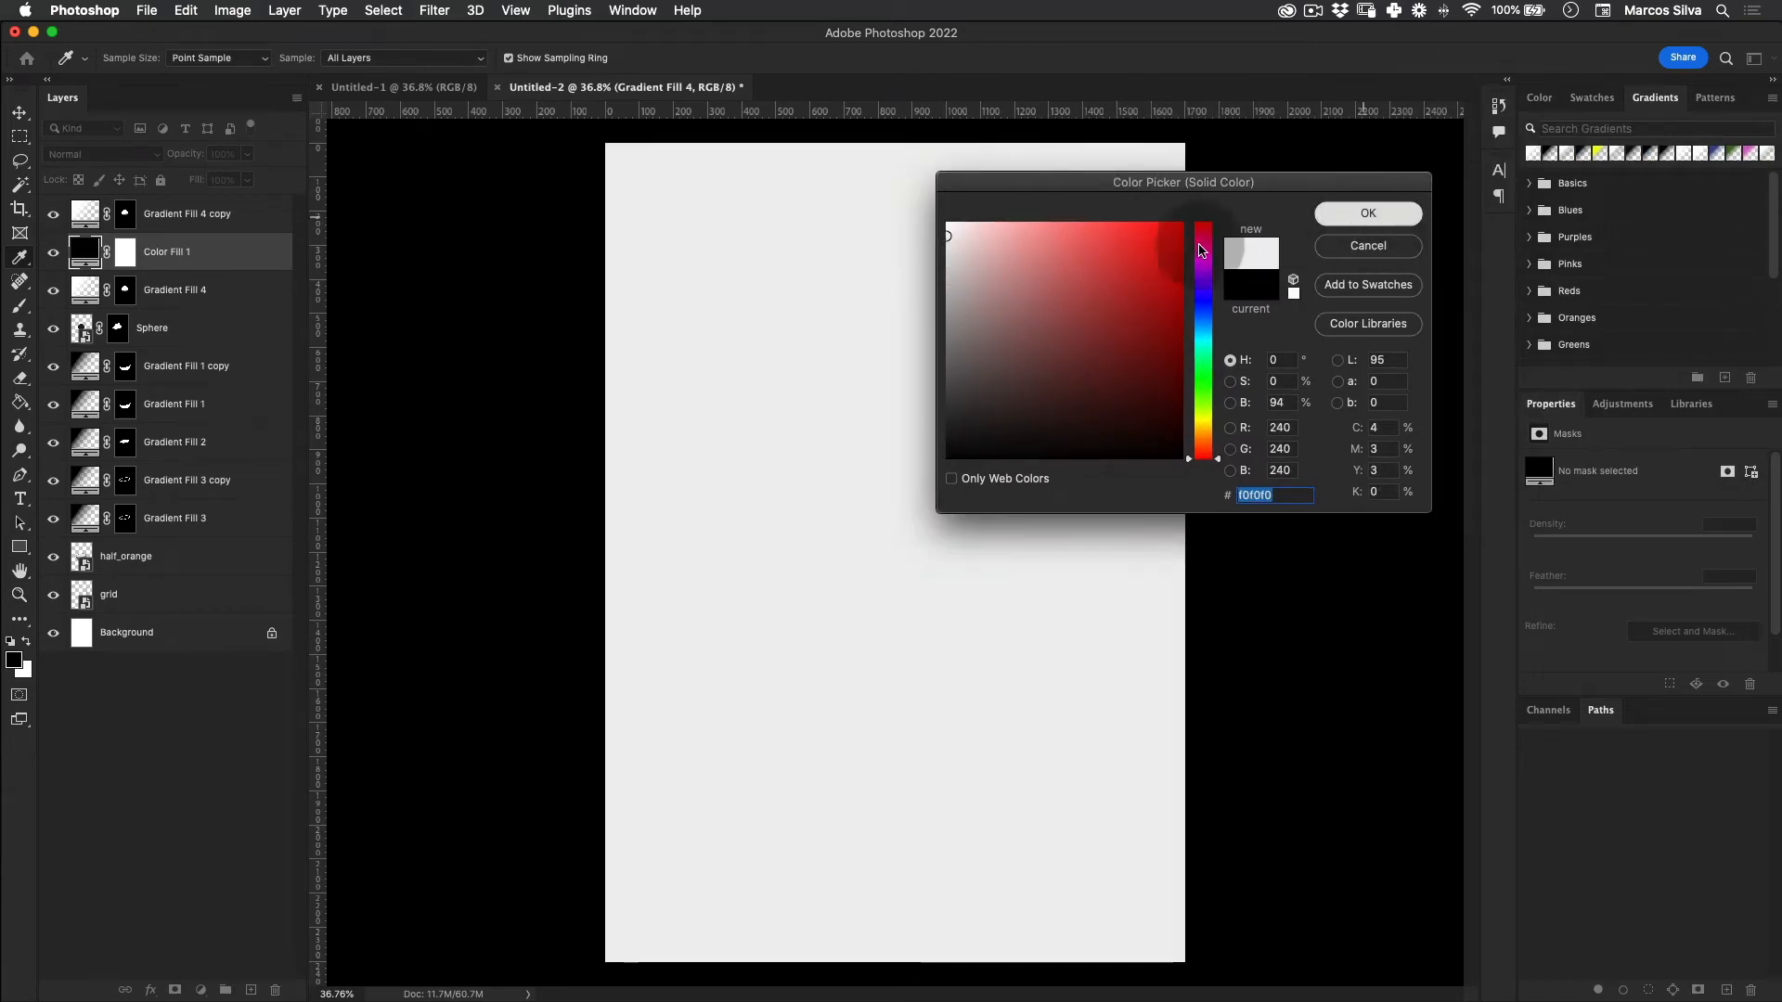
left_click(1368, 213)
left_click_drag(84, 252, 83, 614)
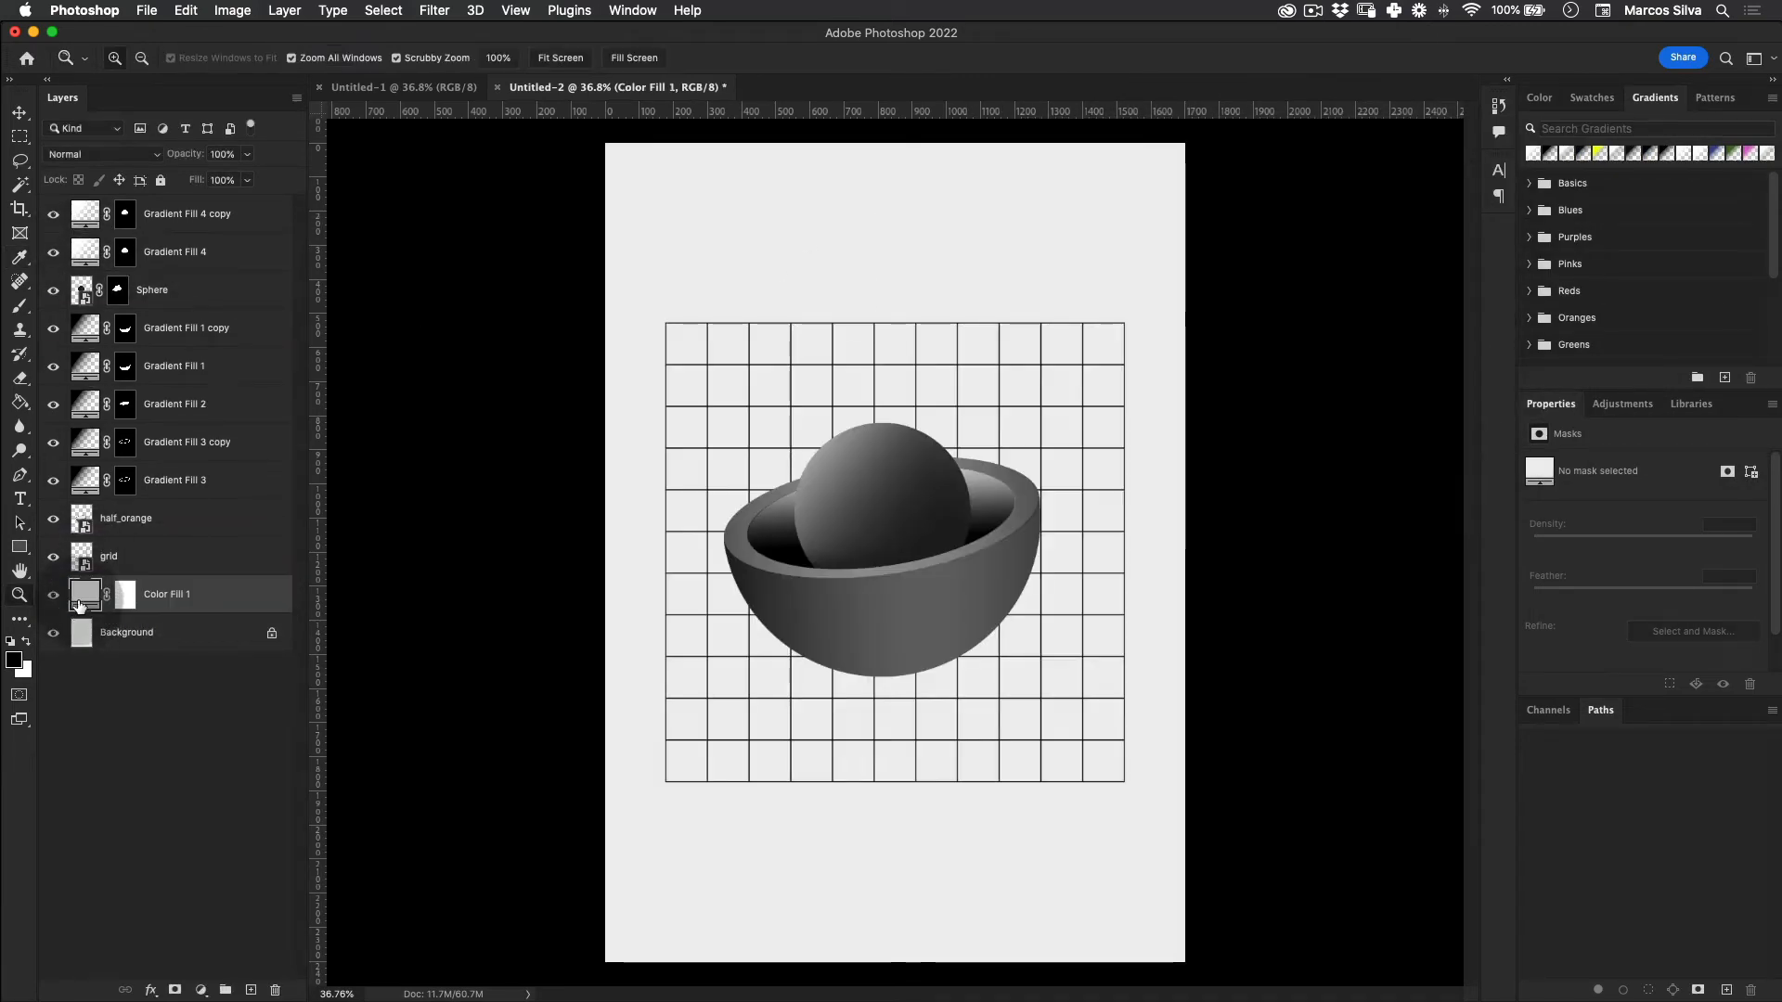
Step: Change the Color Fill 1 layer to a darker neutral grey and compare the poster with and without it
double_click(86, 594)
left_click(660, 371)
mouse_move(955, 270)
left_mouse_down()
mouse_move(955, 310)
mouse_move(1104, 311)
mouse_move(955, 227)
mouse_move(946, 241)
mouse_move(1021, 279)
mouse_move(1166, 254)
mouse_move(981, 275)
mouse_move(1148, 232)
mouse_move(952, 297)
mouse_move(936, 271)
left_mouse_up()
left_click(1316, 221)
key("z")
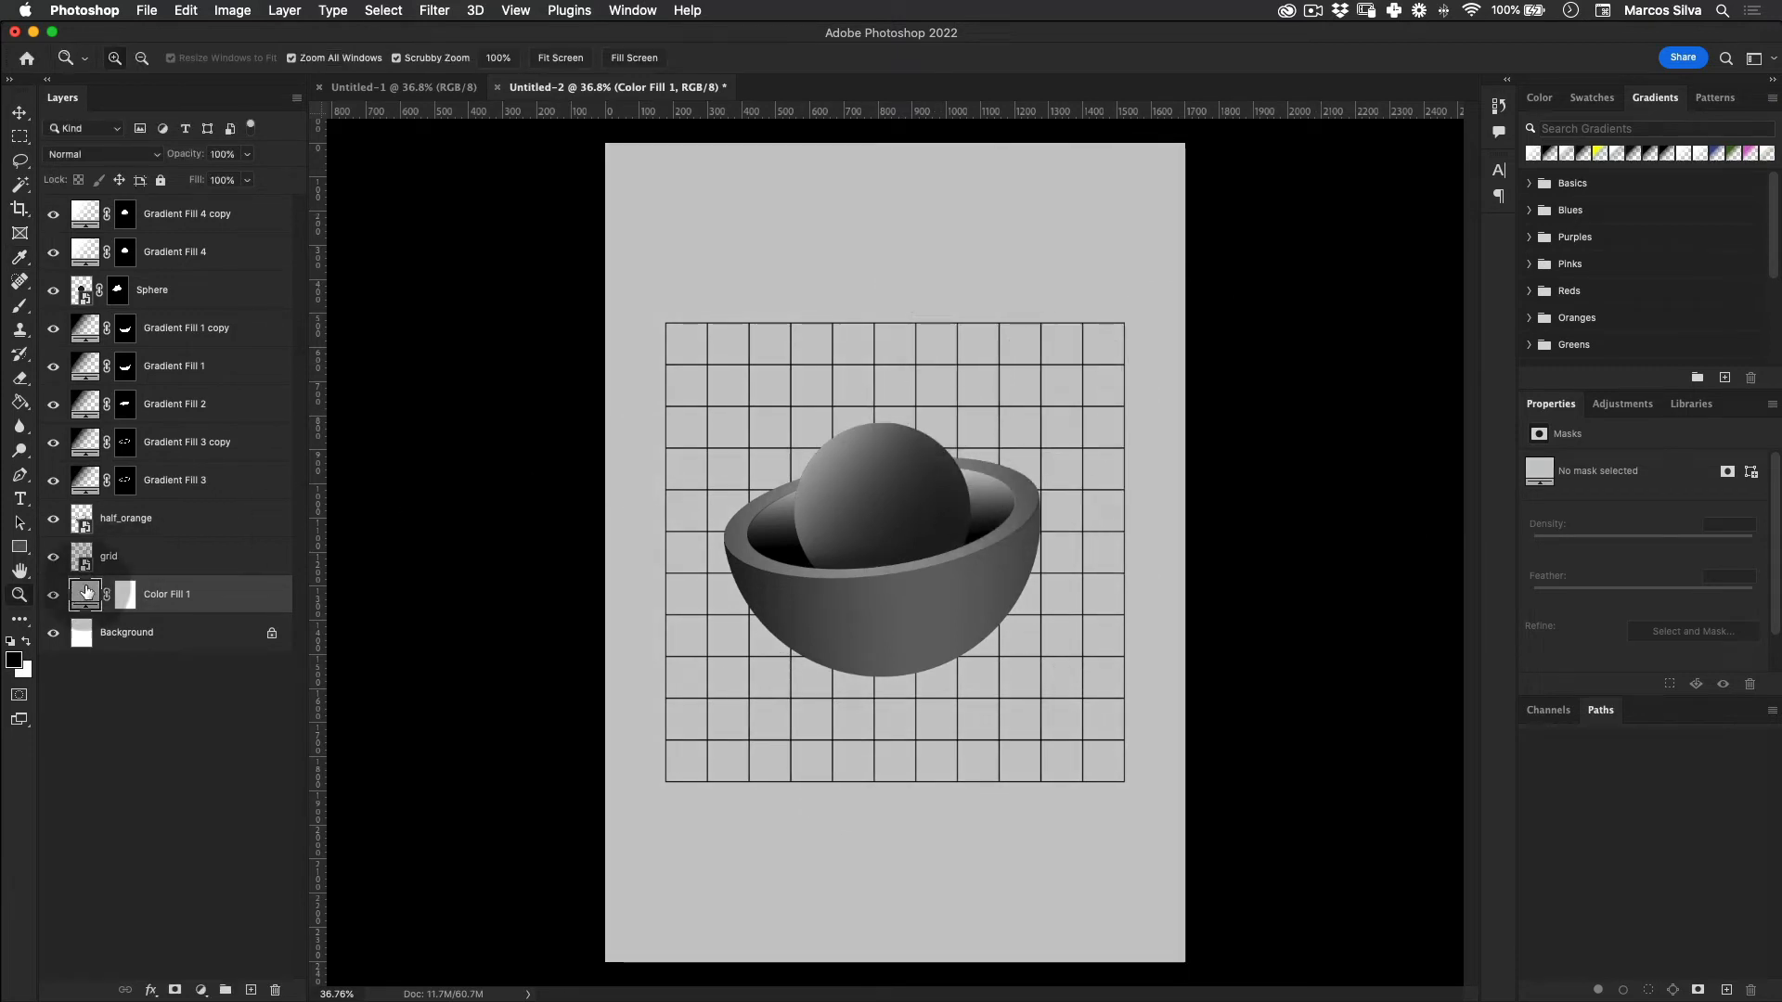
left_click(54, 596)
left_click(53, 596)
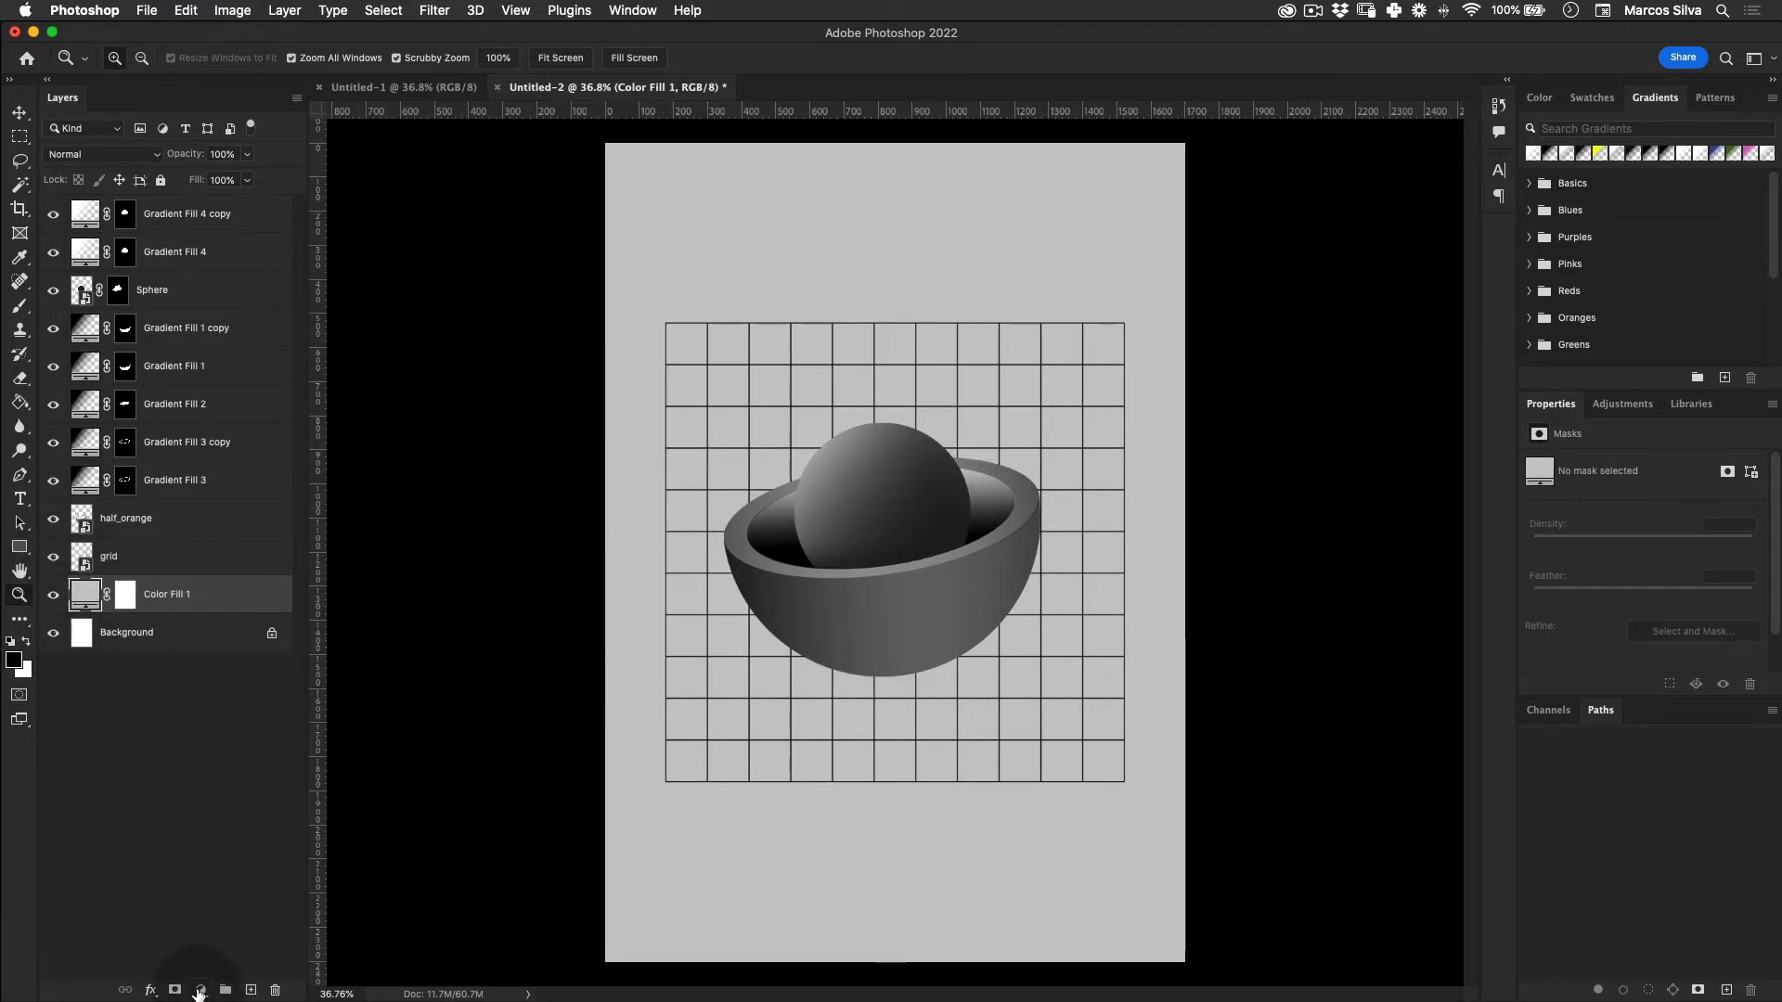
Step: Add an Invert adjustment layer at the top of the layer stack and fill its mask with black
left_click(200, 991)
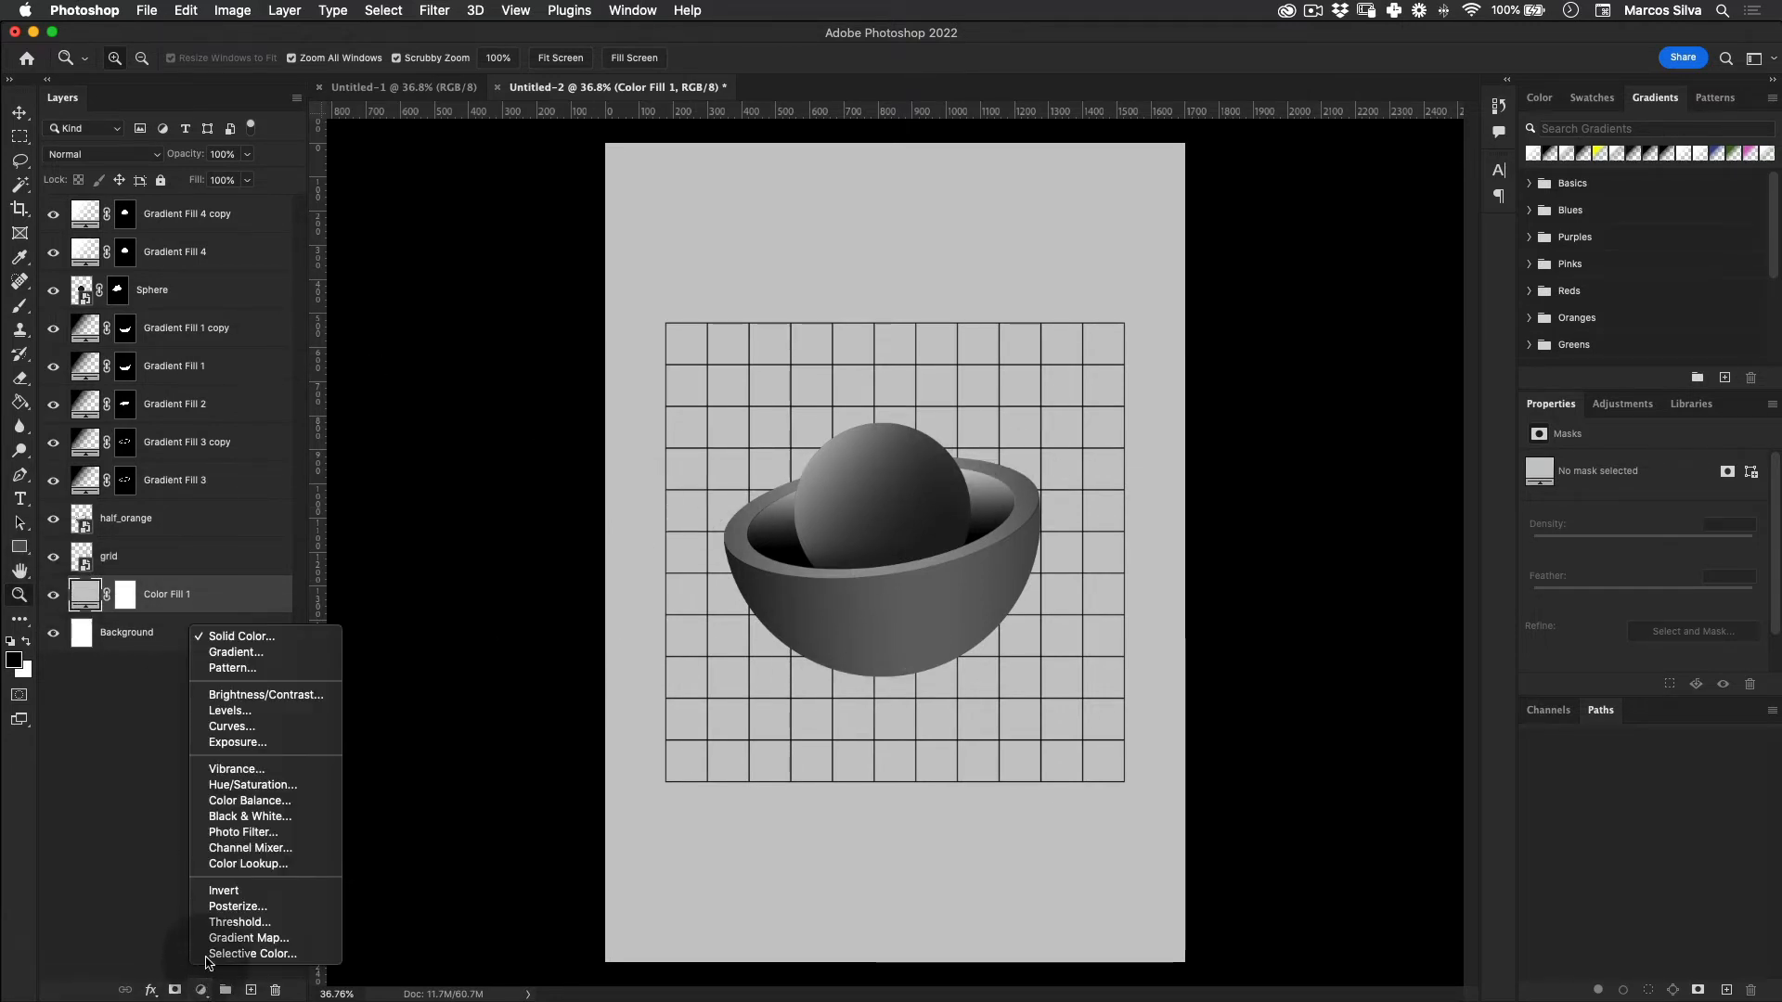
left_click(248, 897)
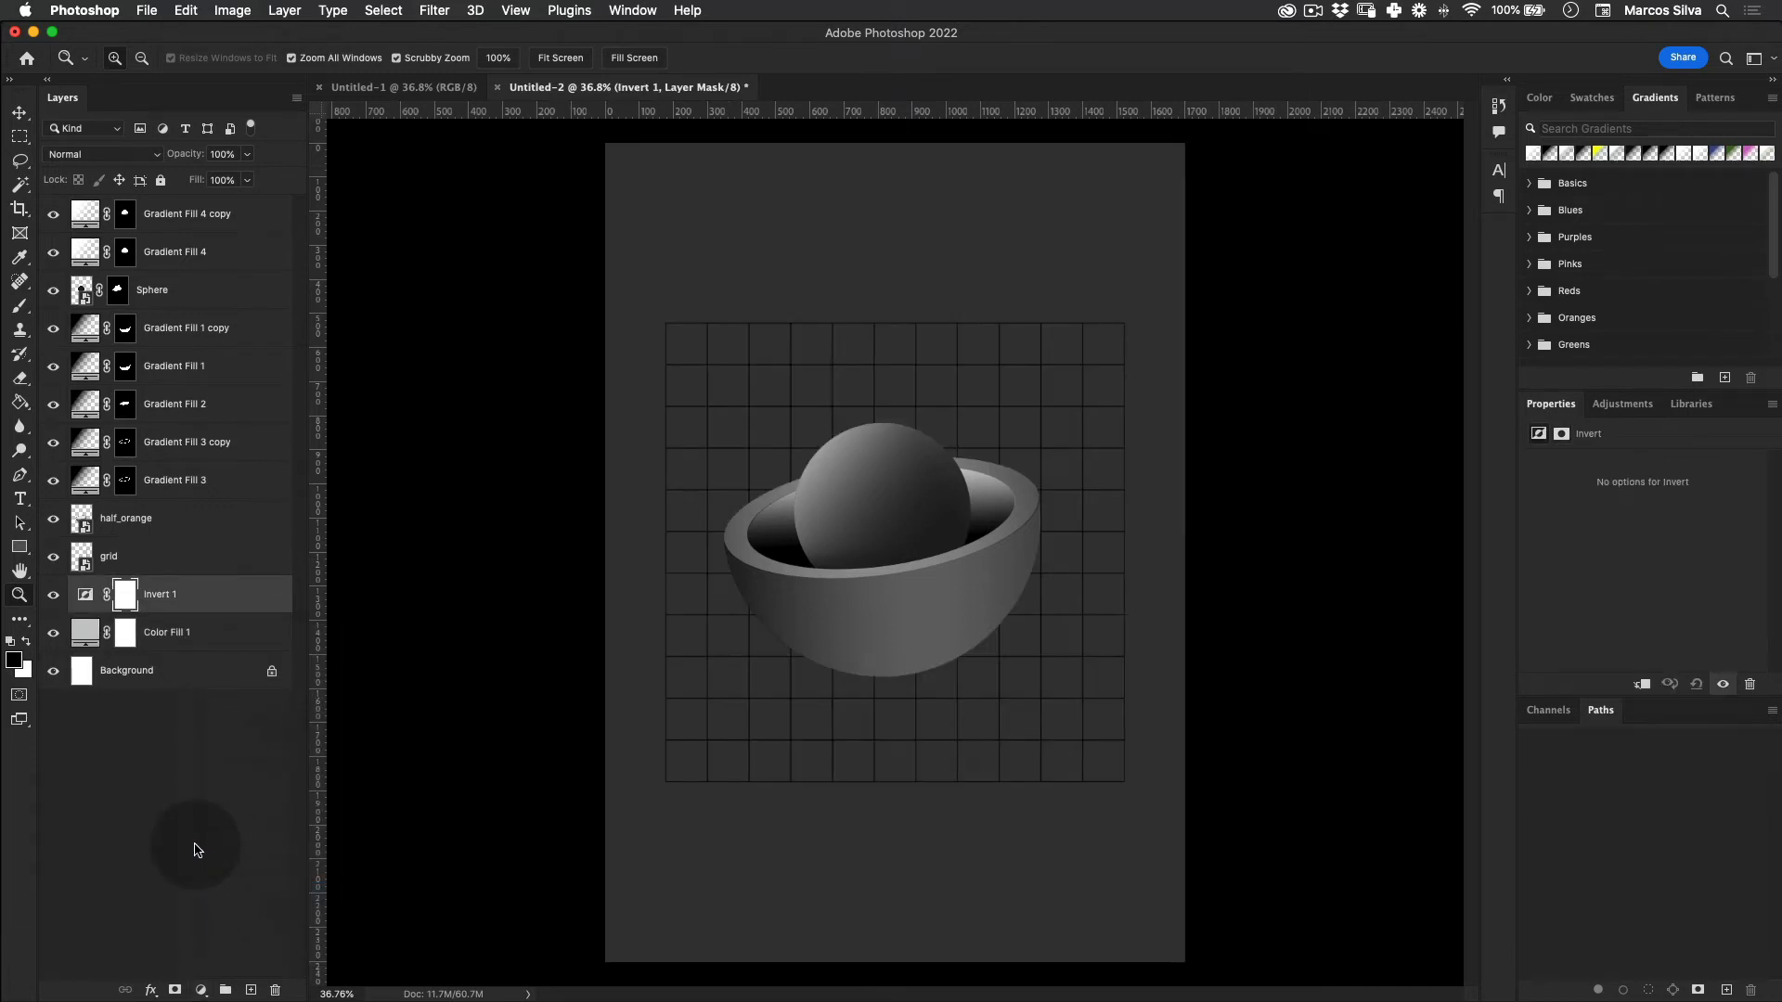
left_click_drag(88, 599, 77, 206)
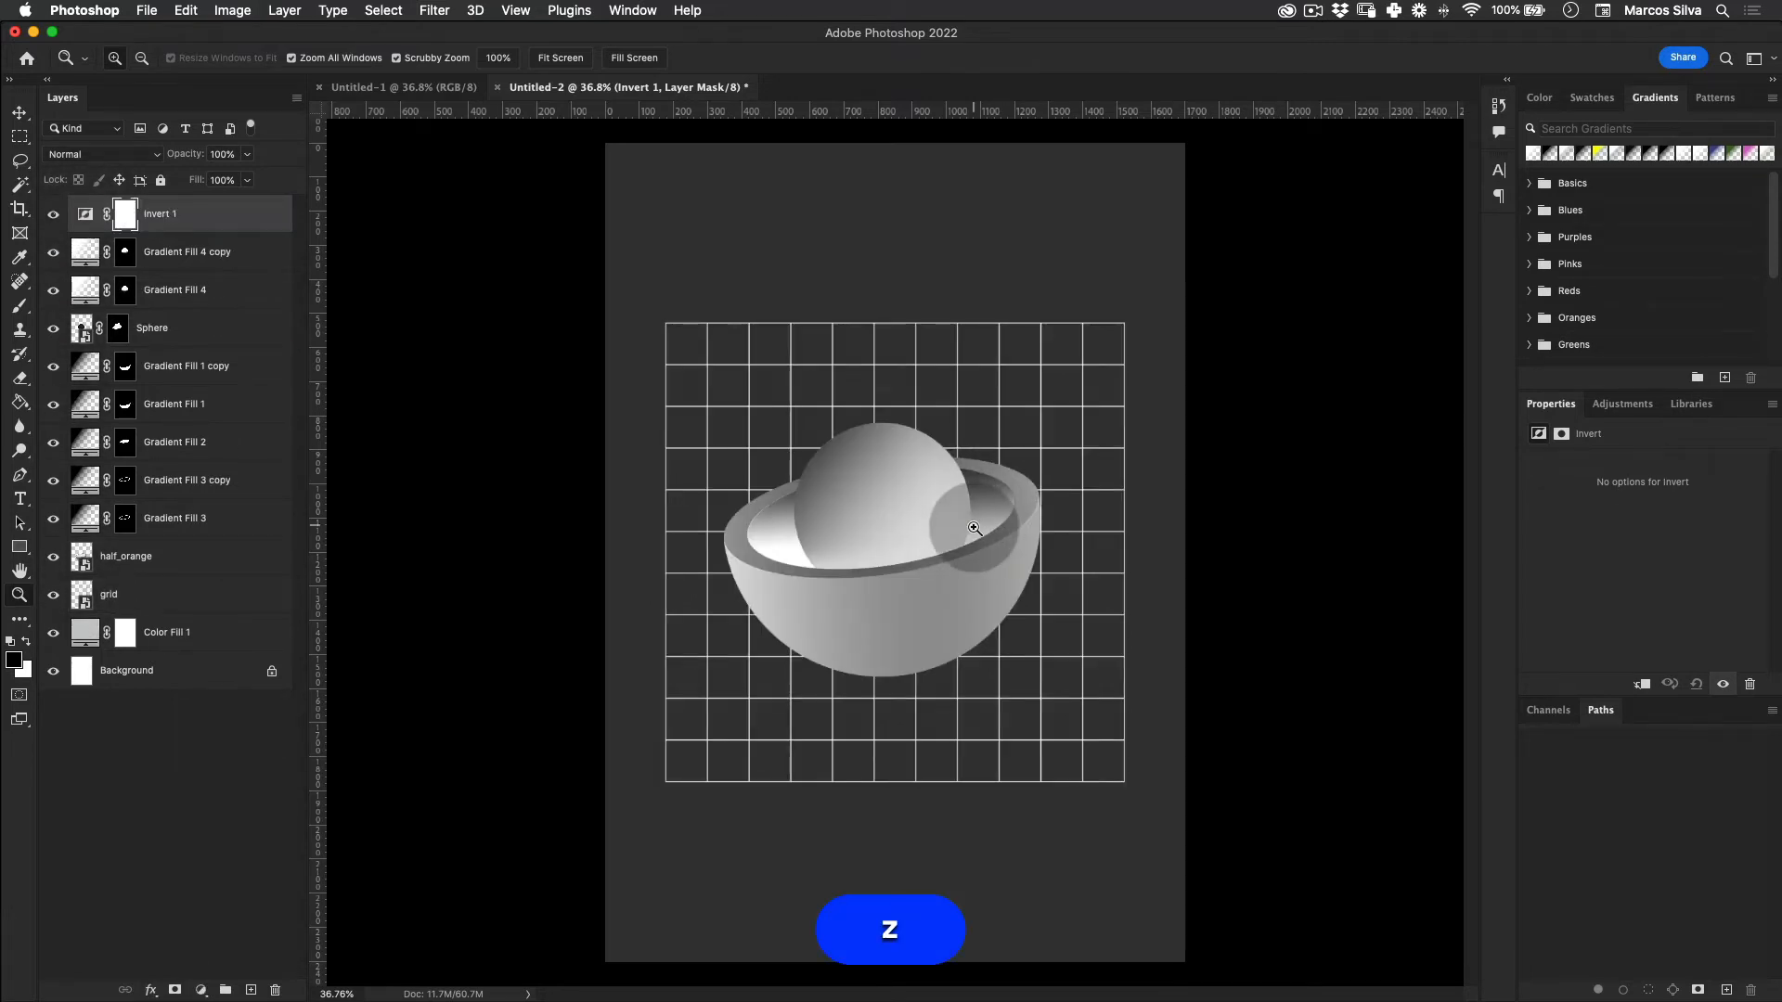
left_click(125, 216)
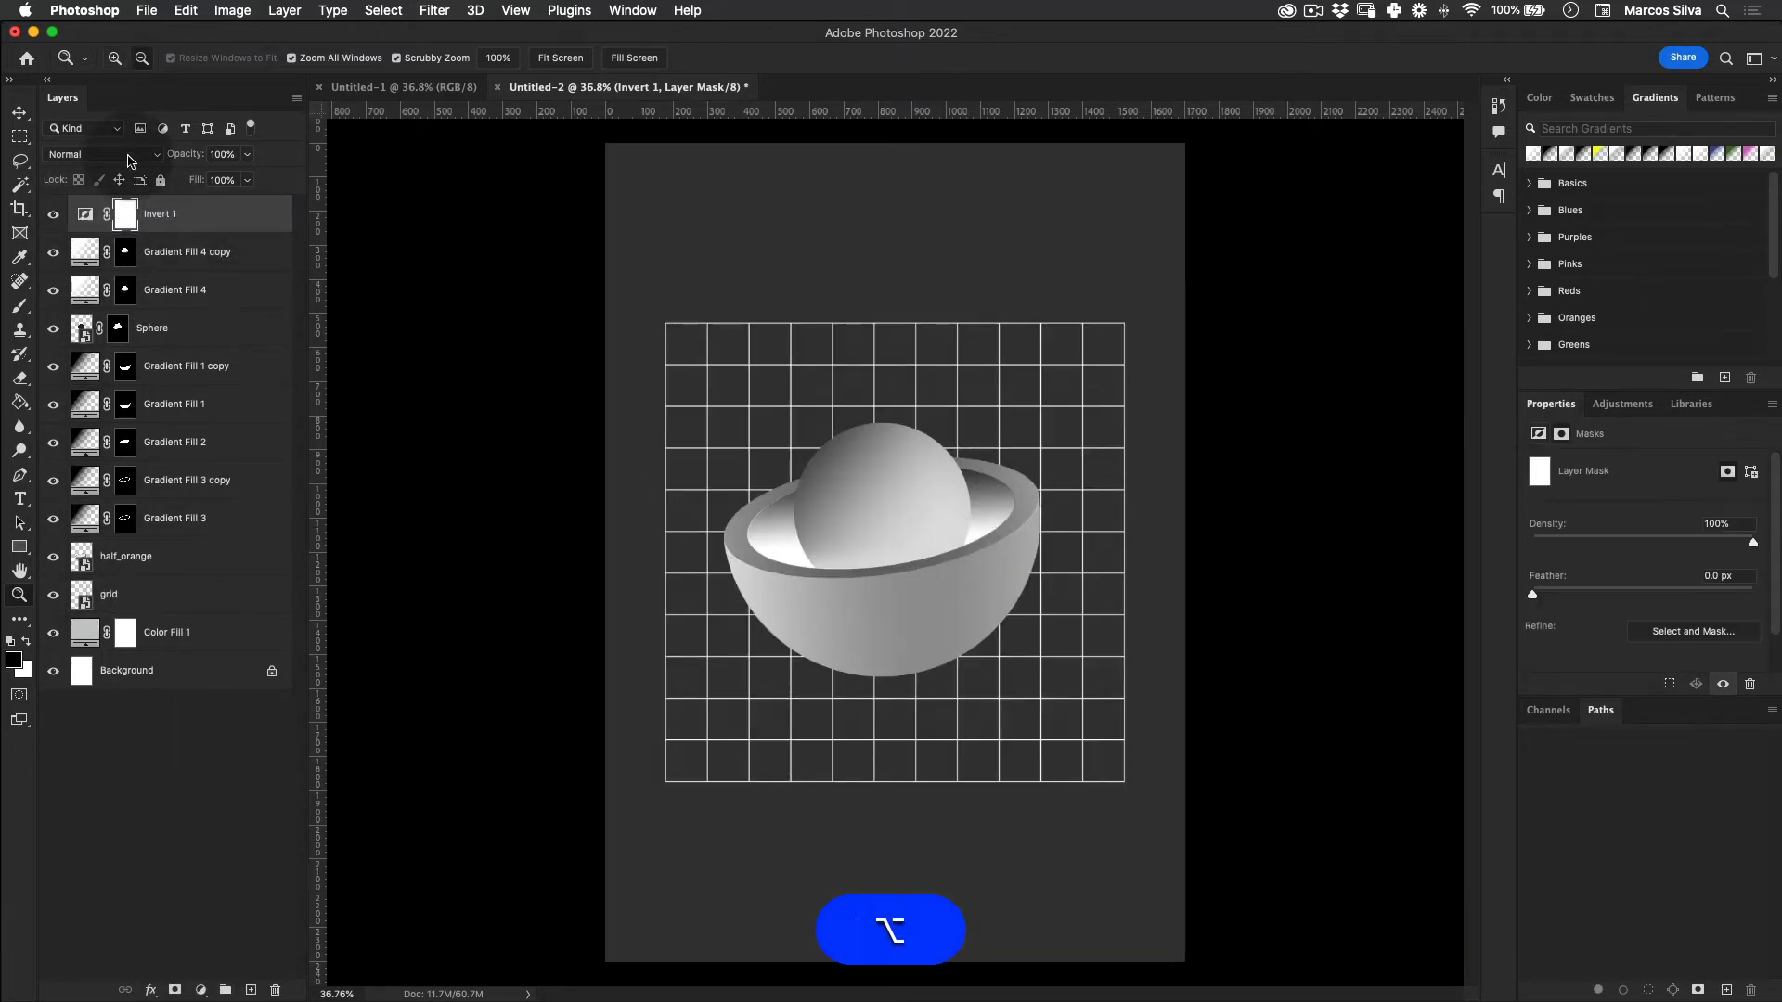
key("alt+BackSpace")
Step: Reveal the inversion in a horizontal bar from the sphere's right side almost to the grid's right edge by filling the Invert 1 mask white
key("z")
left_click_drag(975, 576, 1022, 557)
key("m")
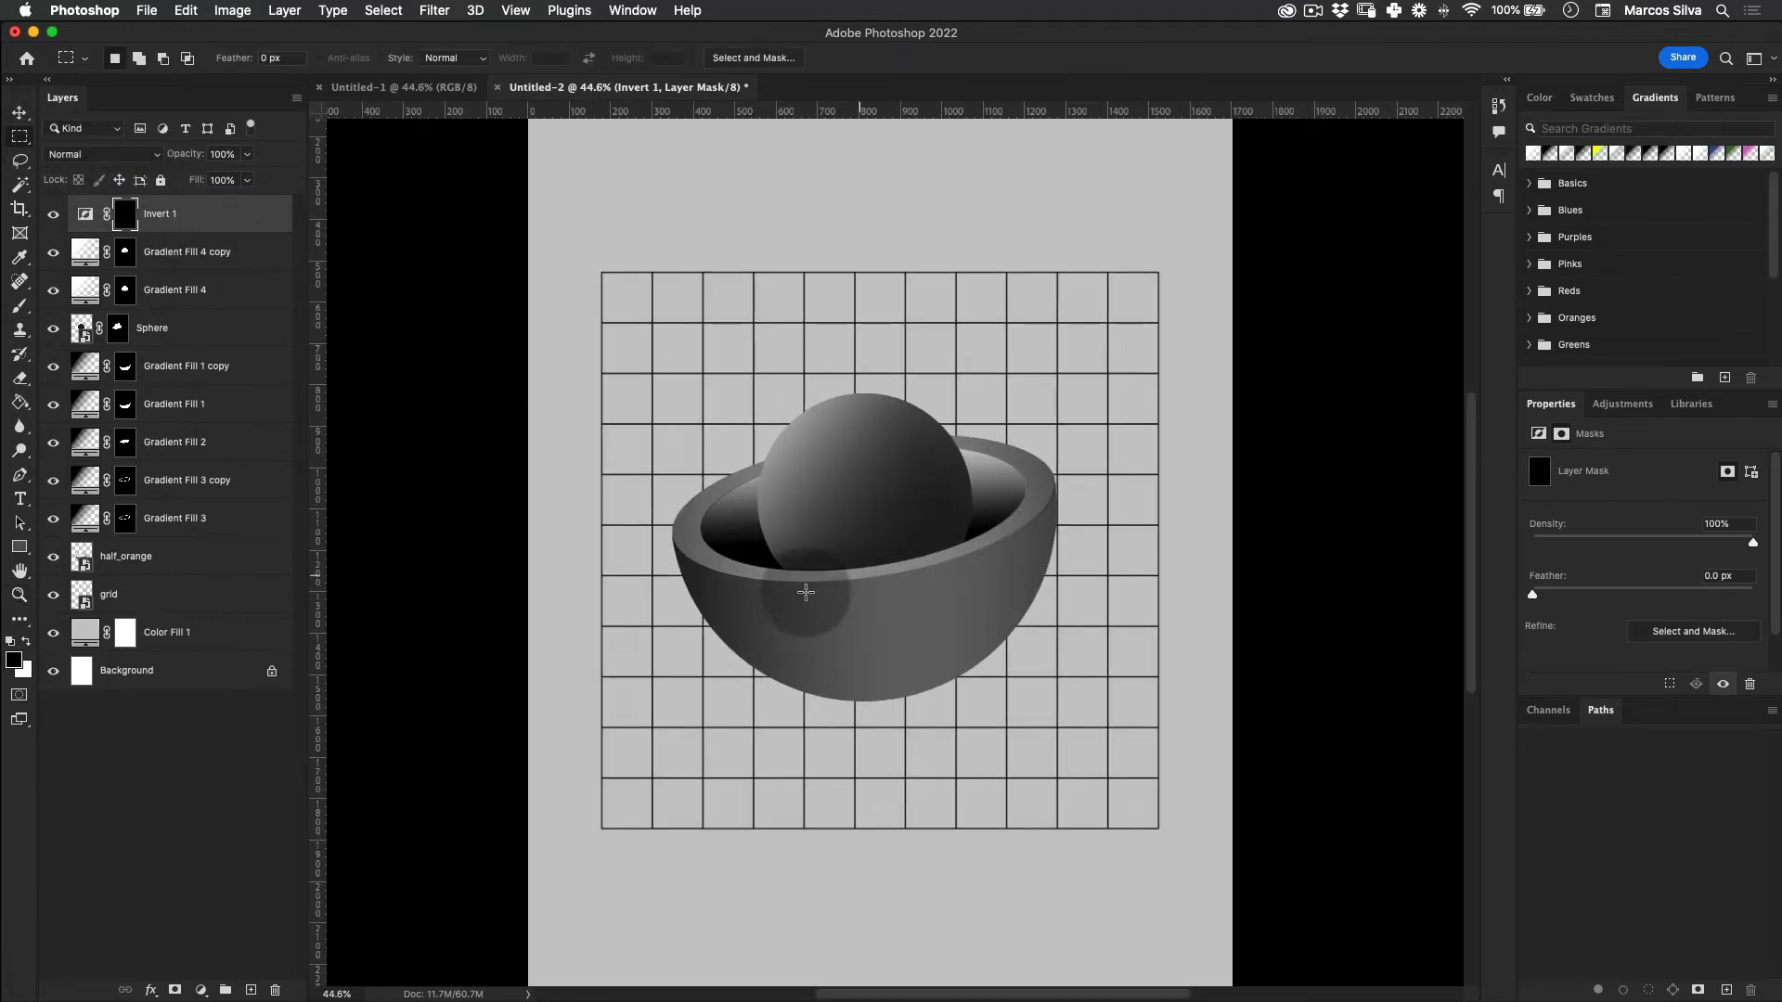
left_click_drag(928, 481, 1148, 513)
key("alt")
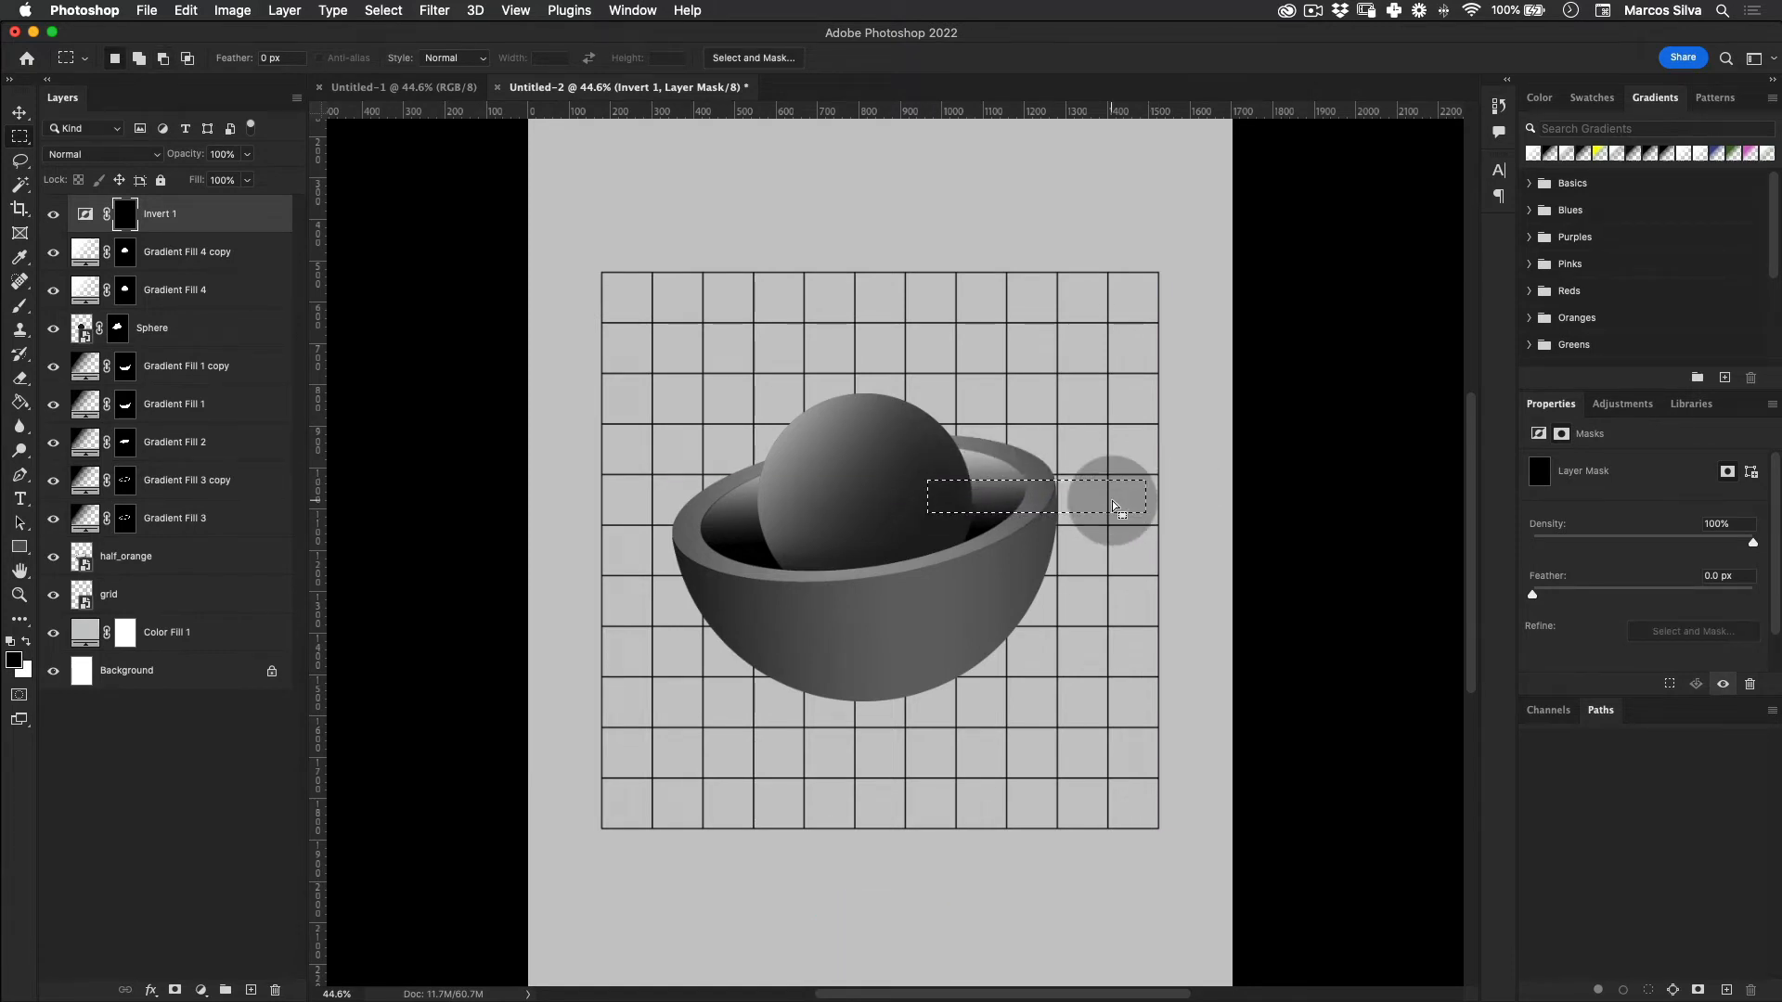
key("alt+BackSpace")
key("super+alt+BackSpace")
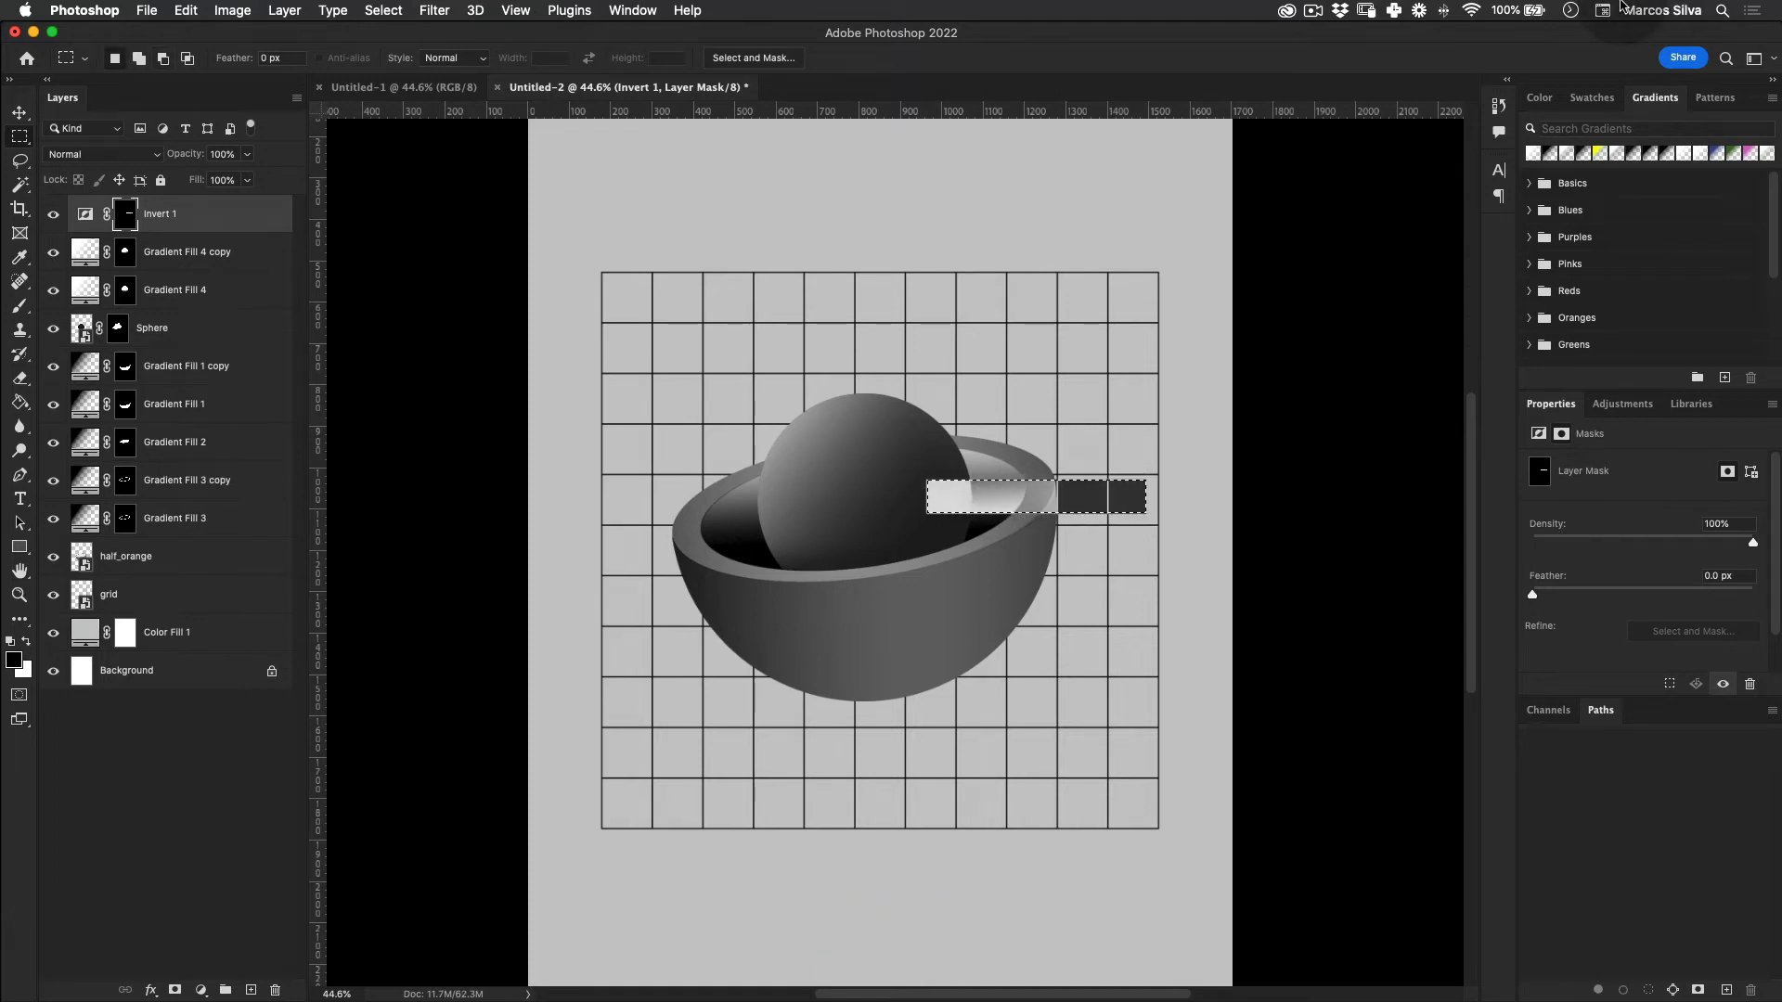
key("alt+BackSpace")
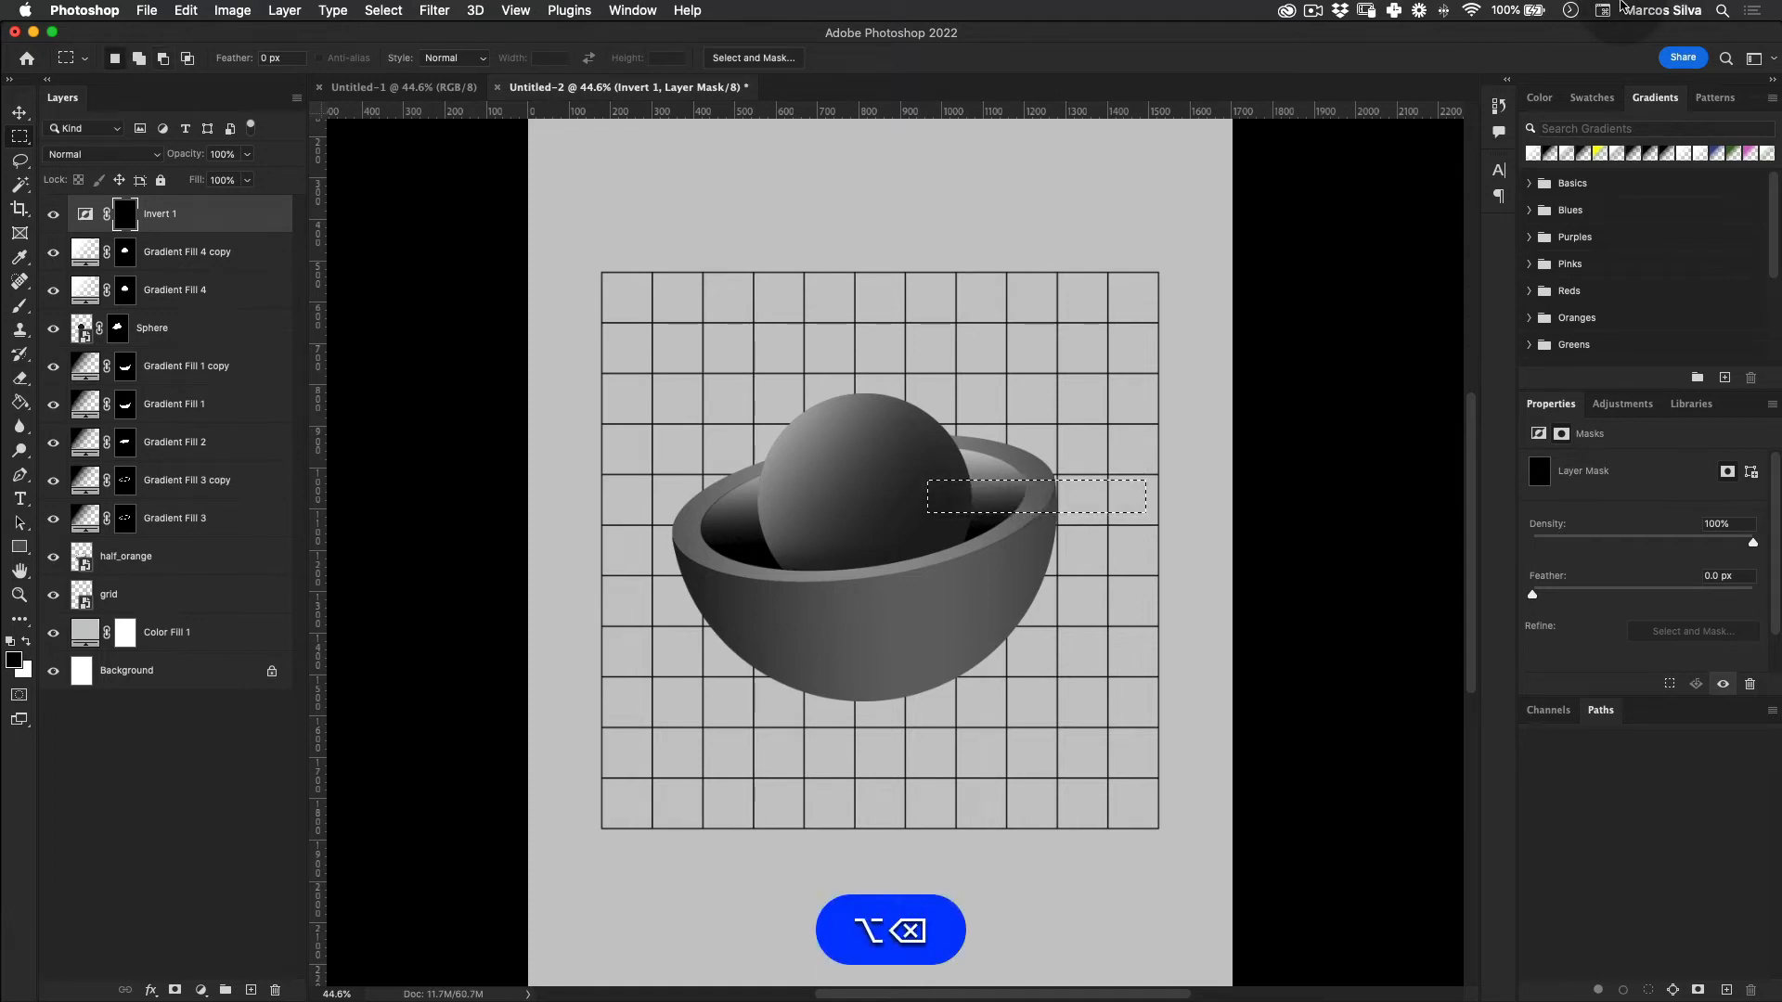
key("alt+BackSpace")
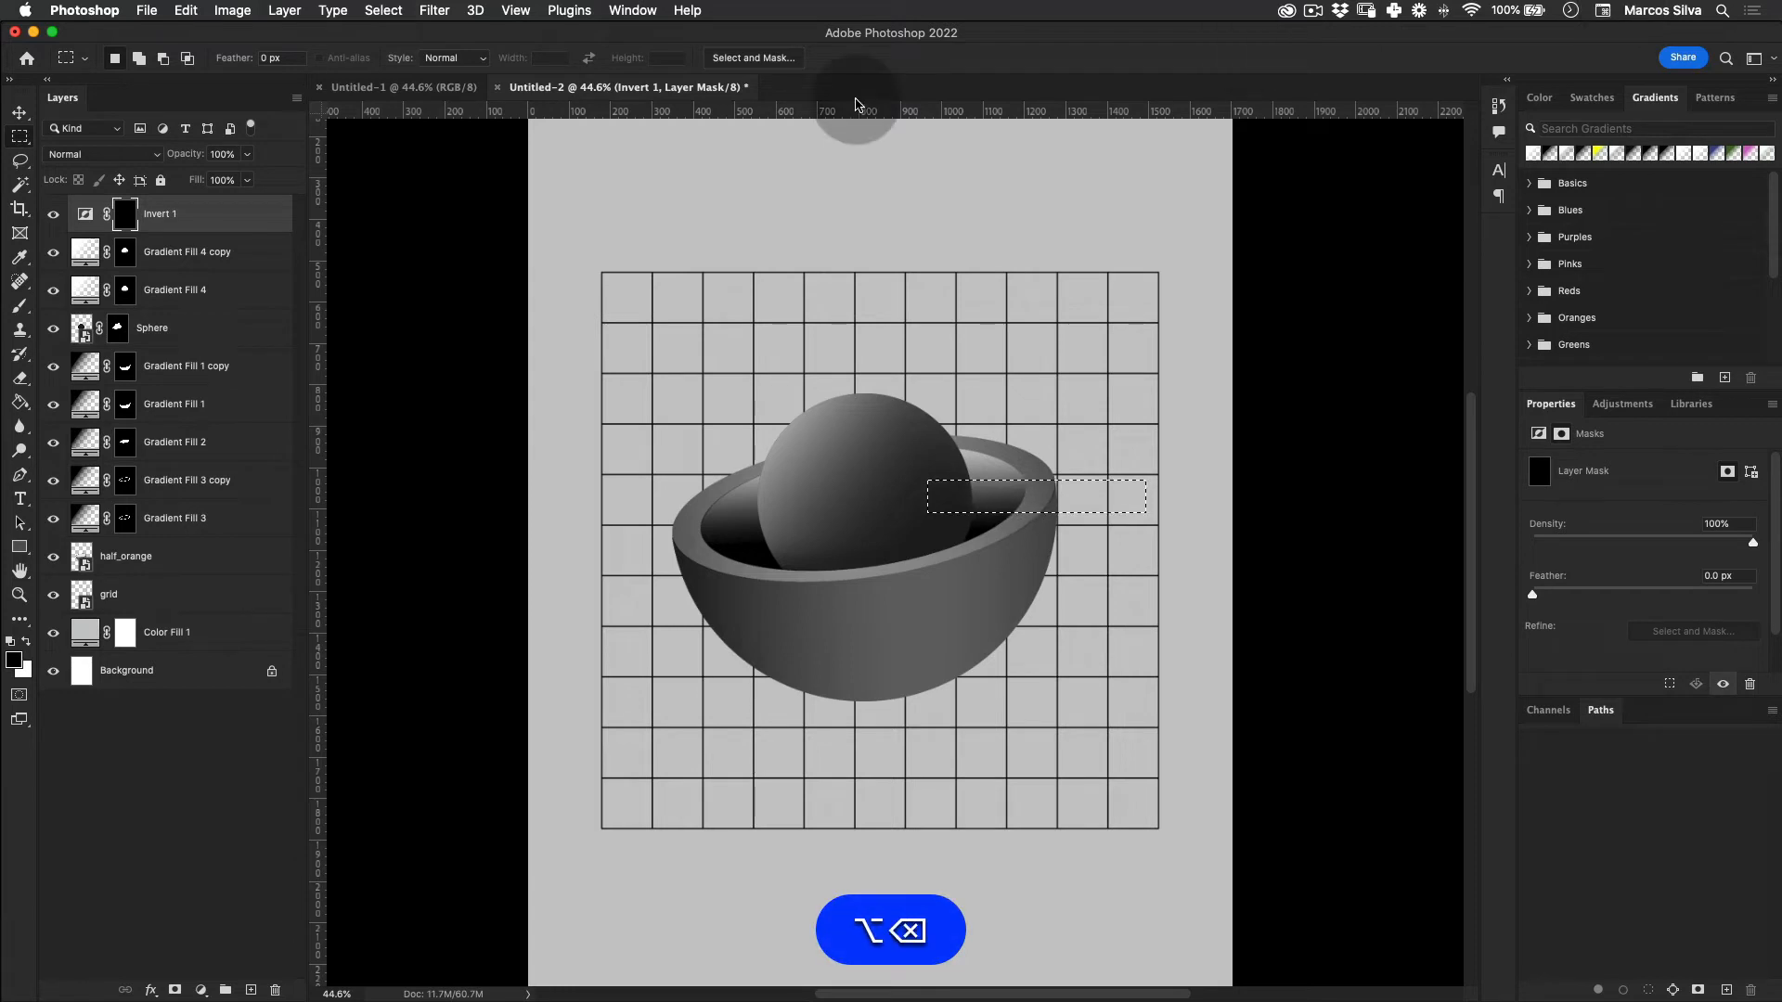
key("super+BackSpace")
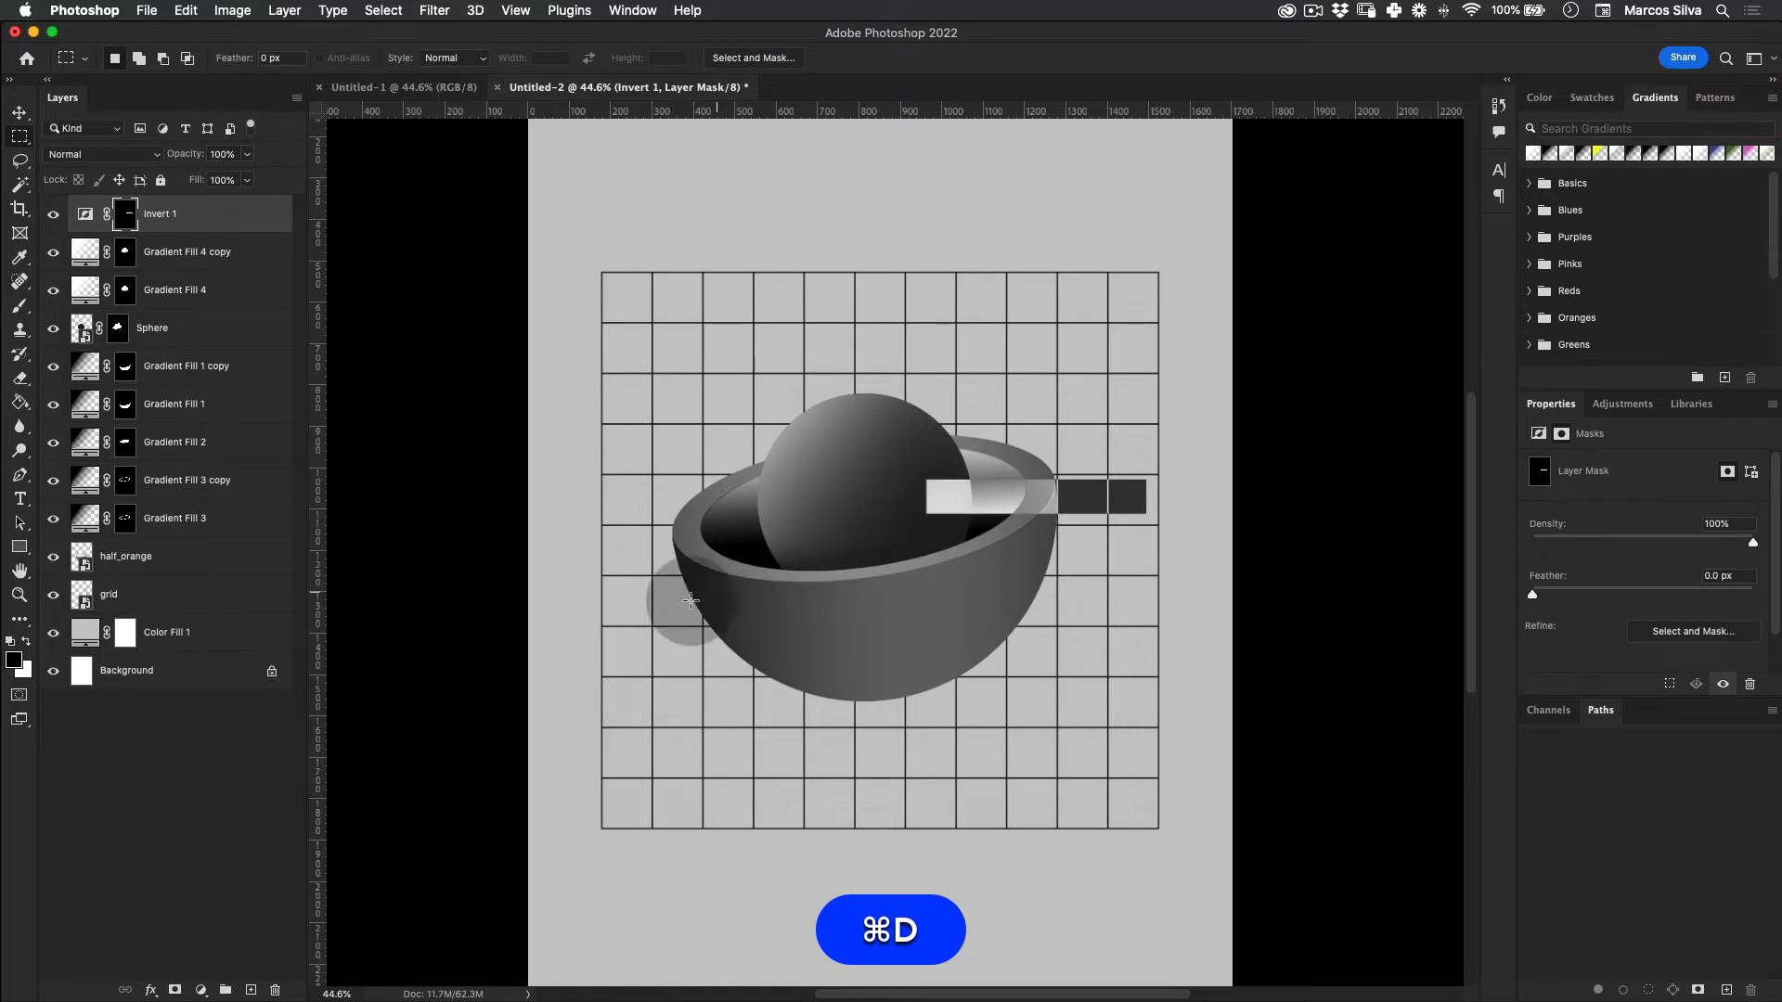
Step: Reveal two more inverted bars on the mask, across the bowl's left side and from its base toward the right
left_click_drag(613, 586, 856, 621)
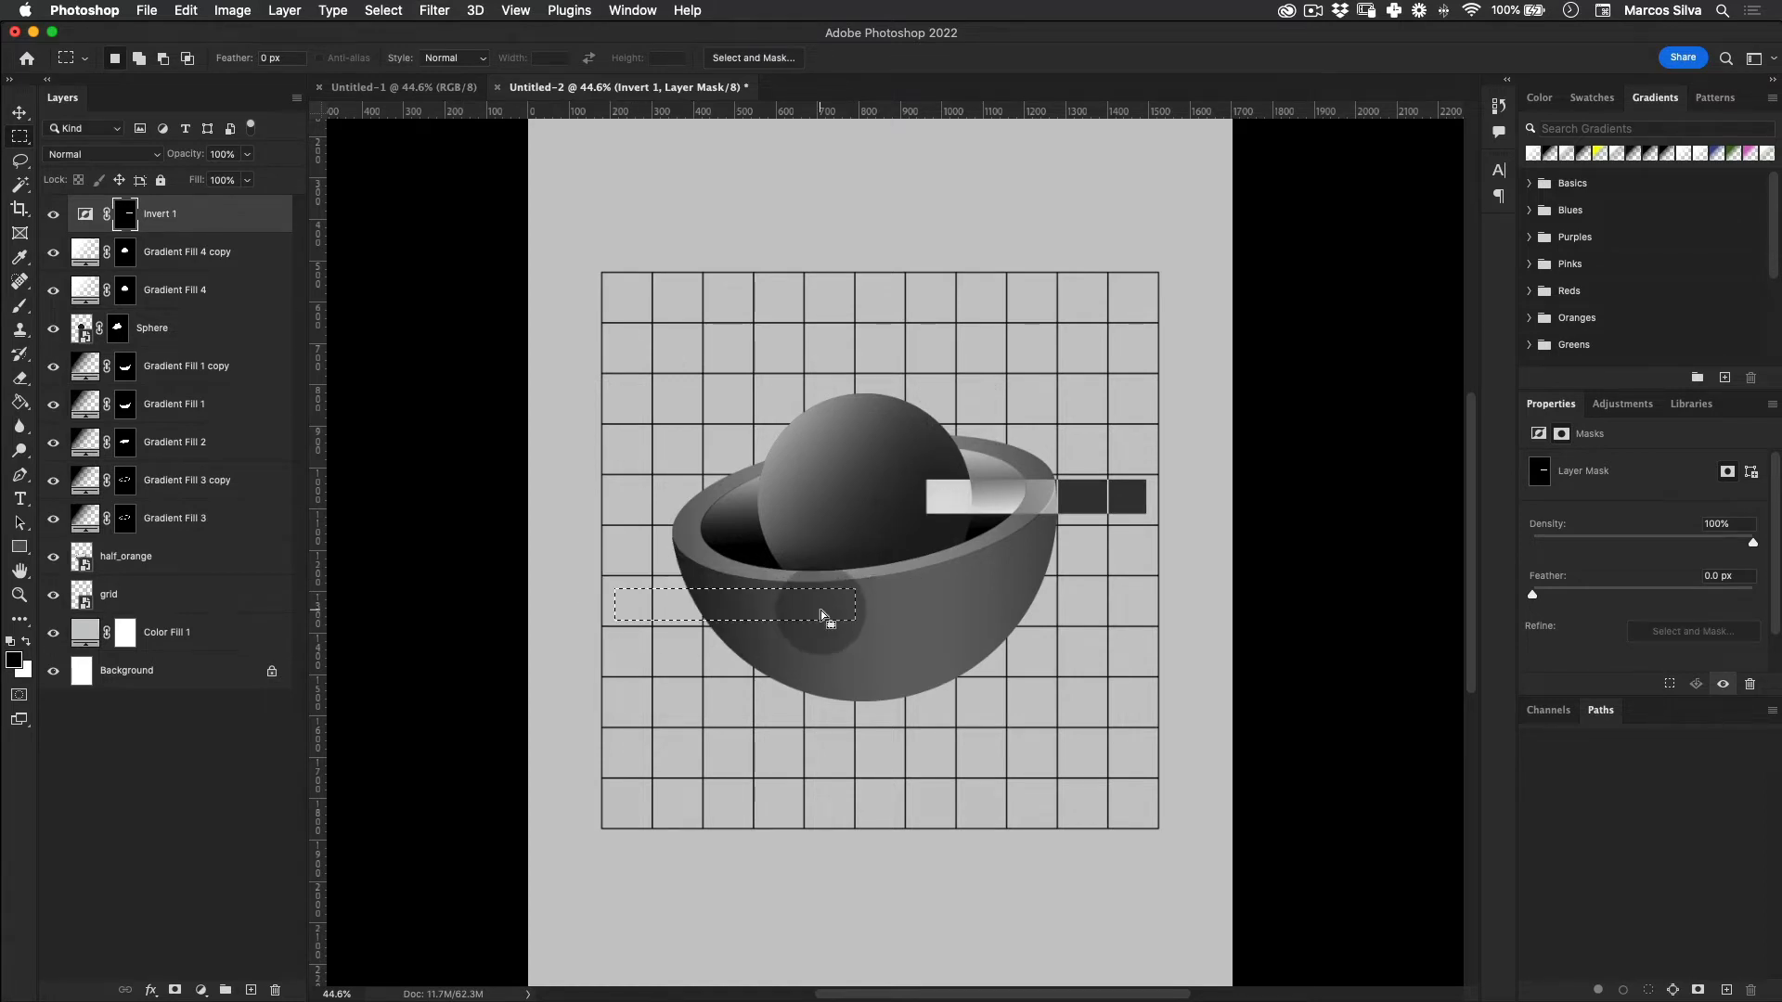
key("alt+super+BackSpace")
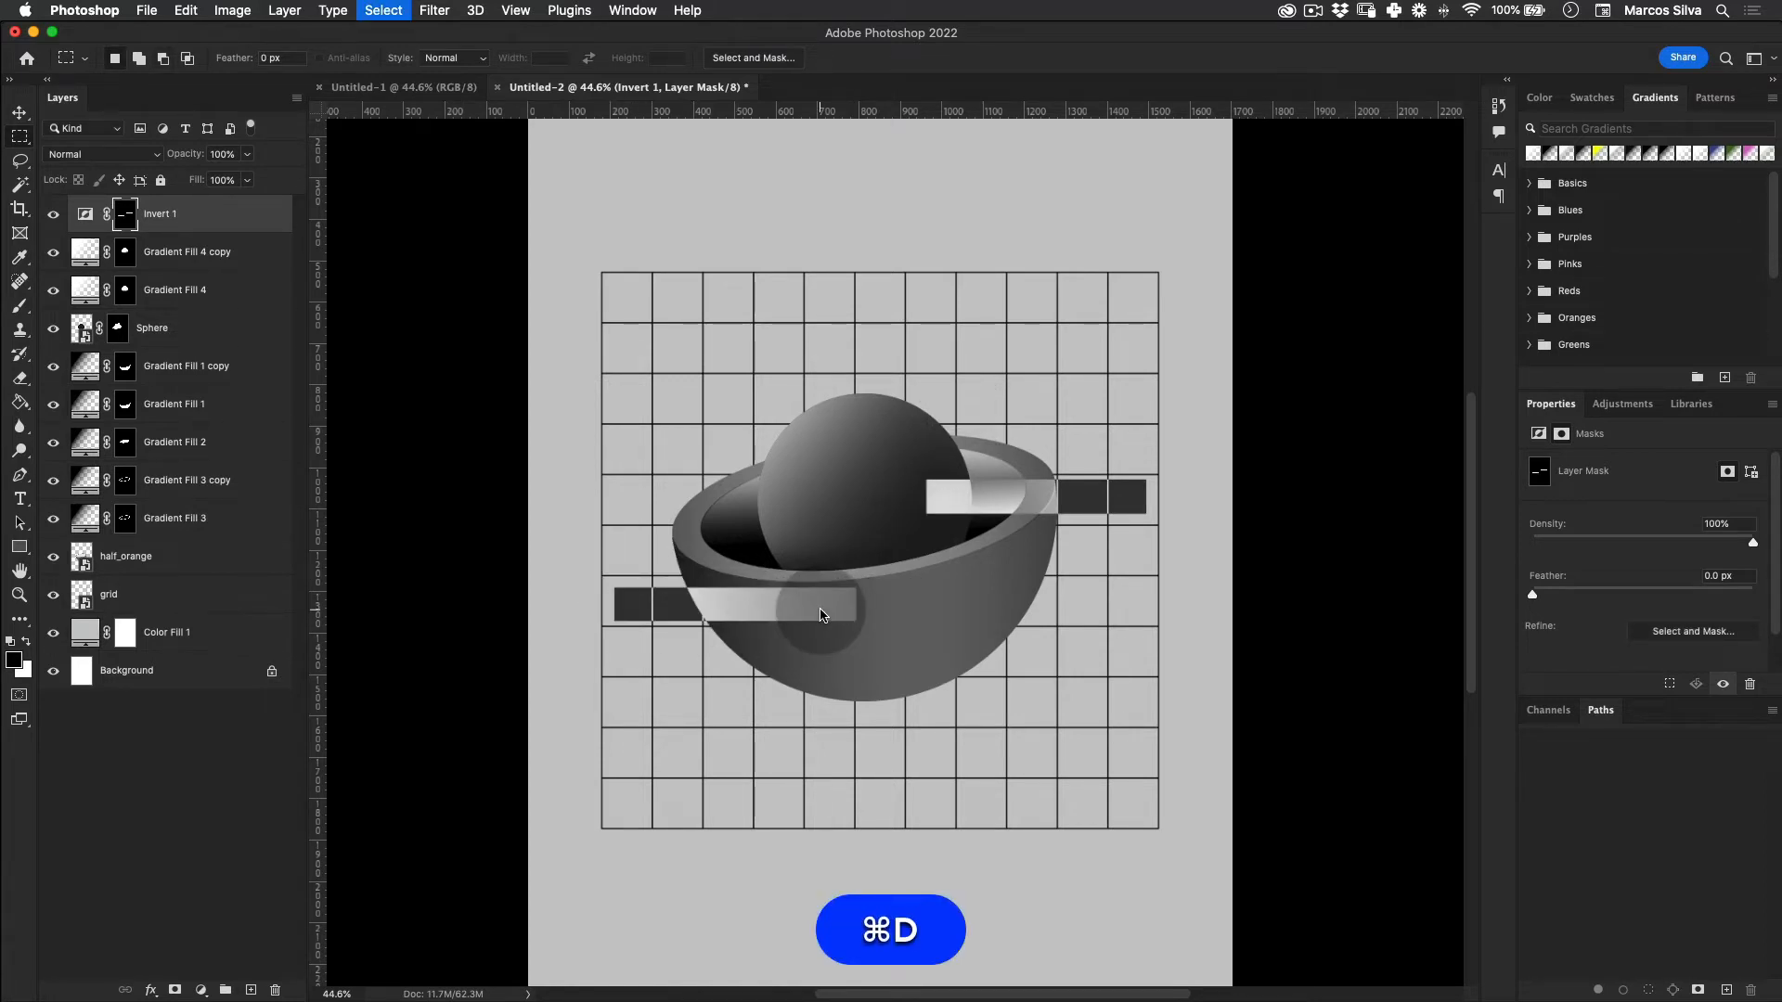
left_click_drag(868, 685, 1125, 707)
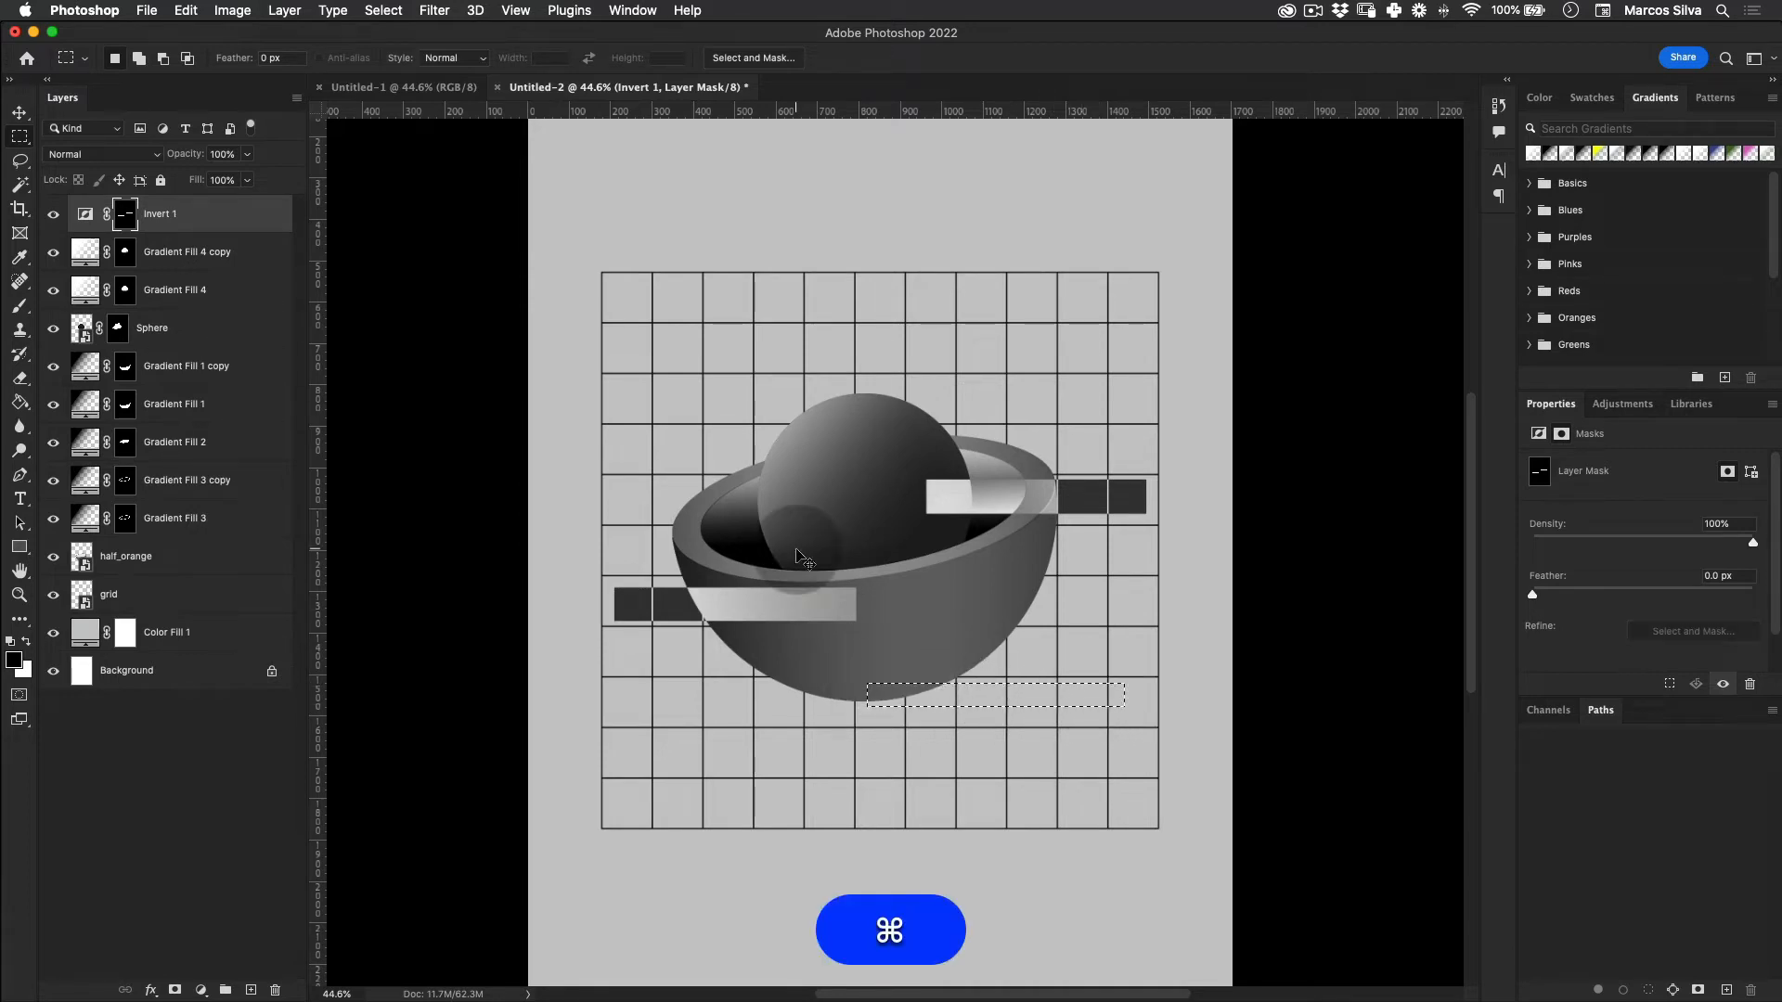
key("super+BackSpace")
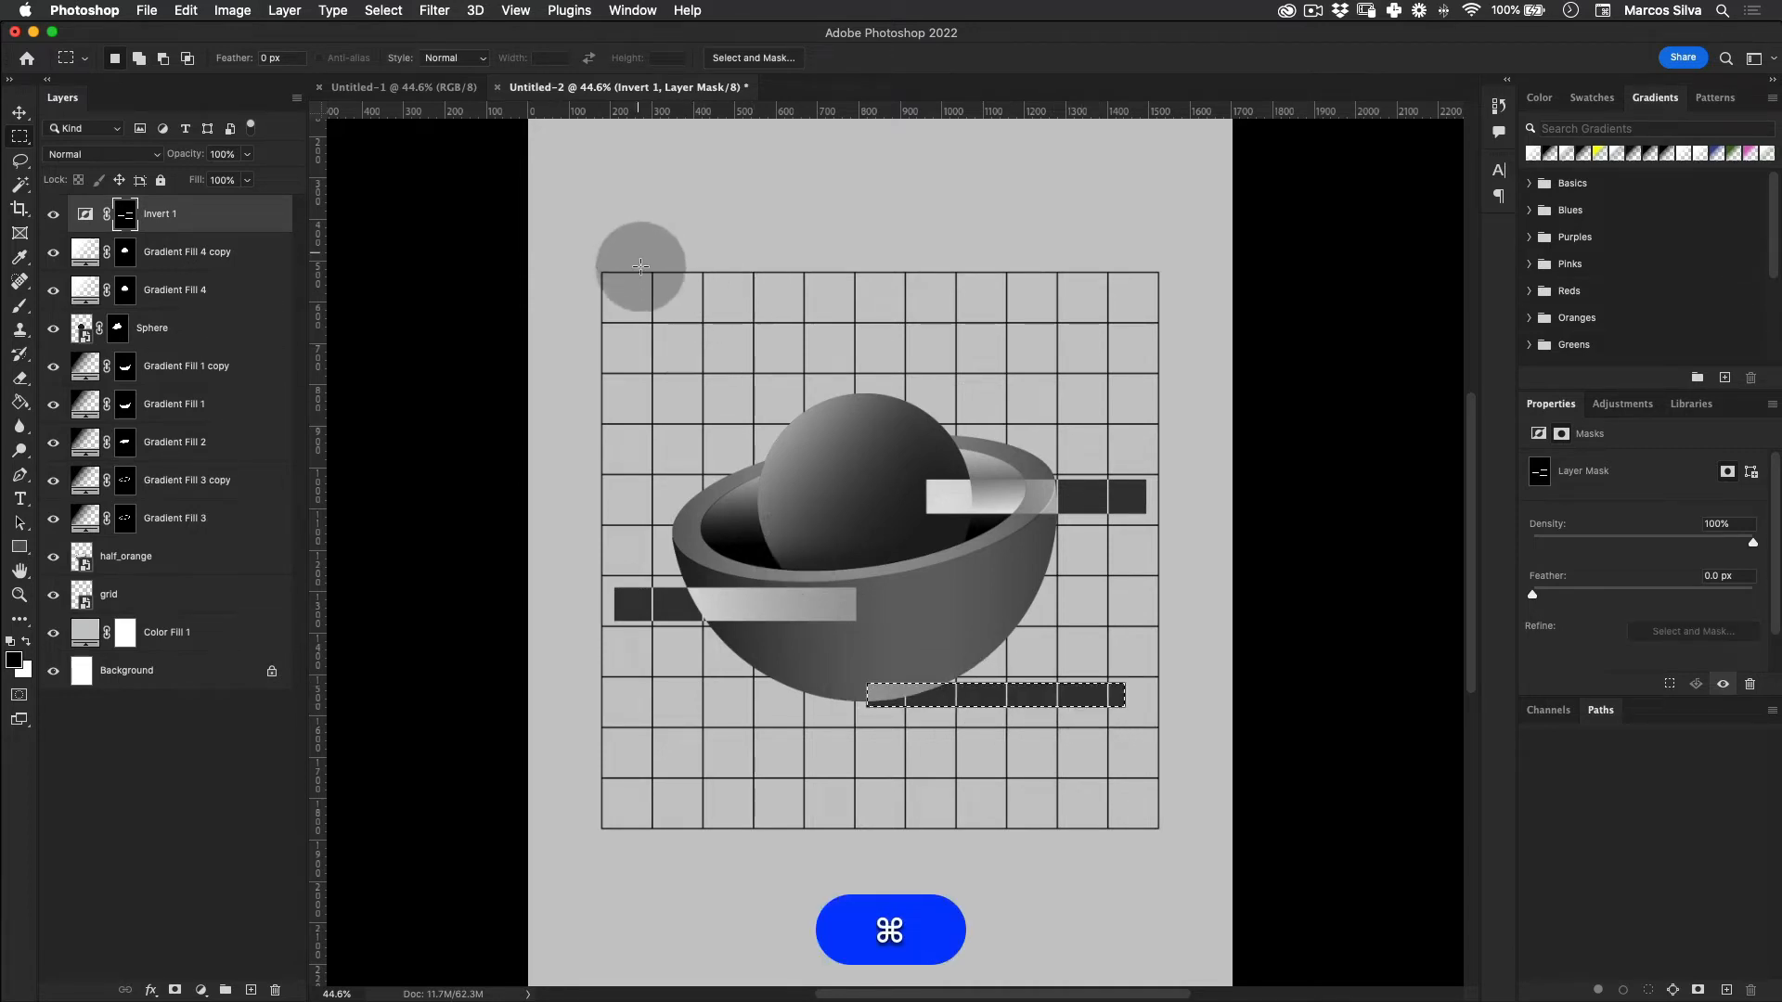
Step: Add a long thin inverted bar along the grid's top row and a shorter one at the left of its bottom row
left_click_drag(622, 297, 1147, 312)
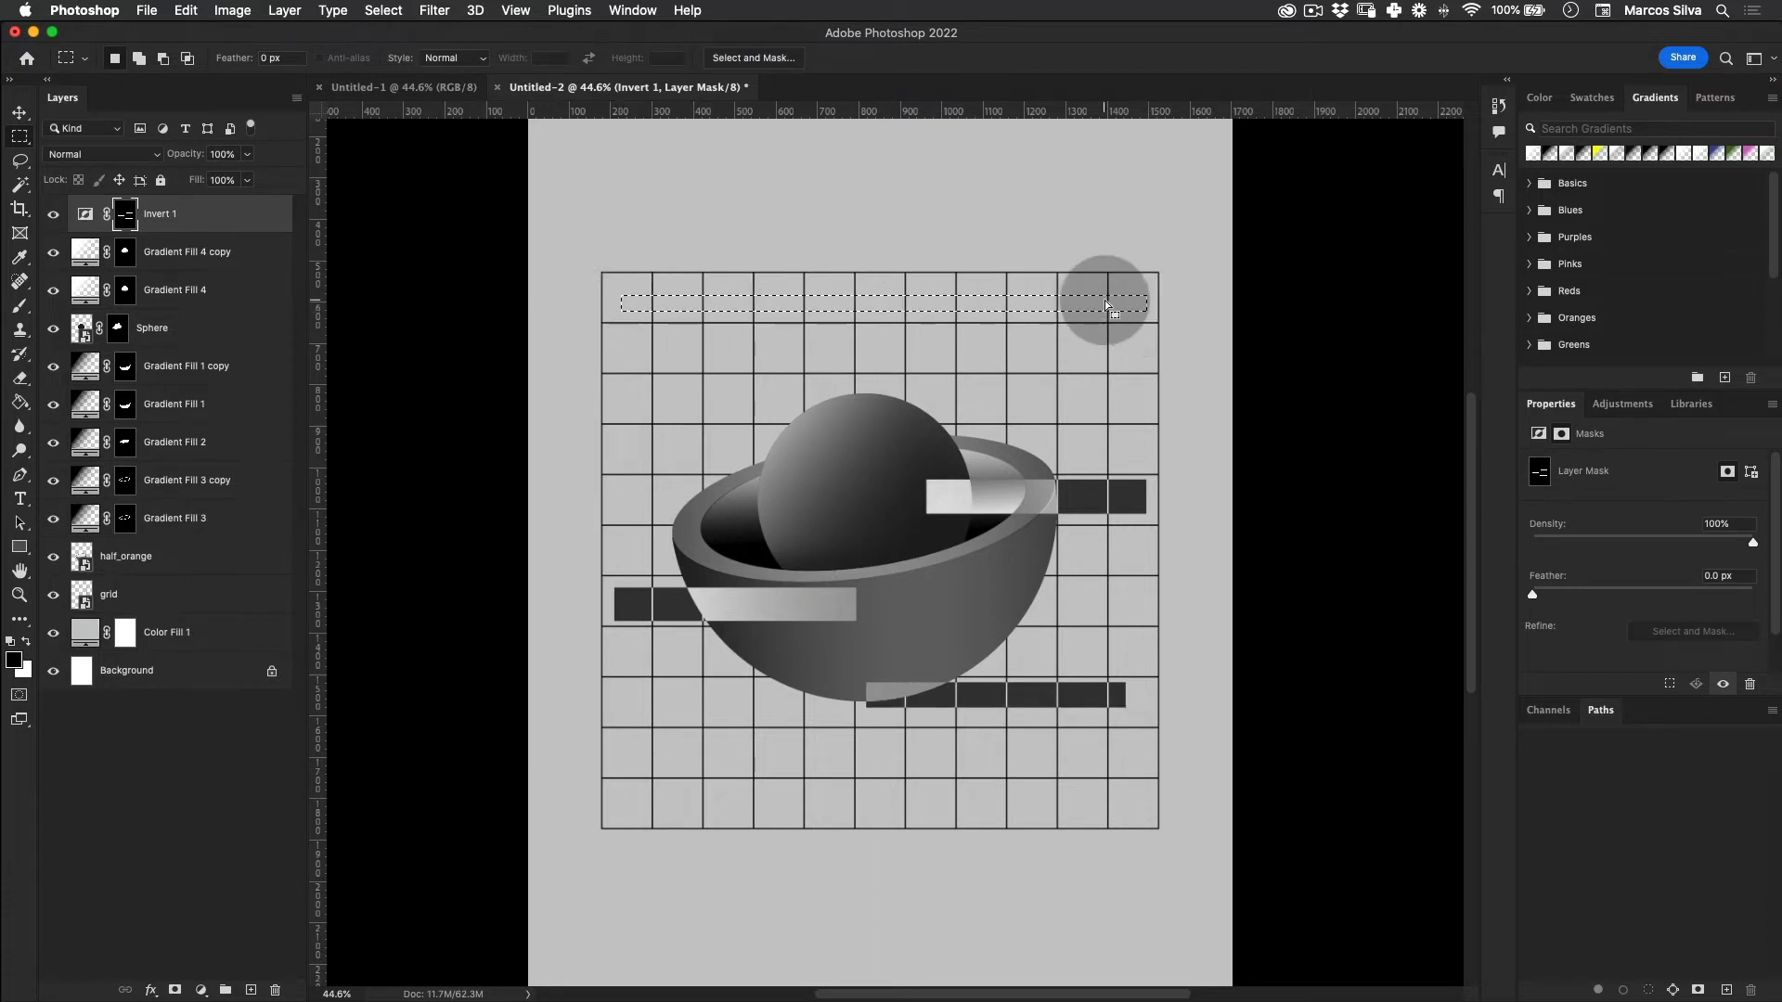
key("super+BackSpace")
key("super+d")
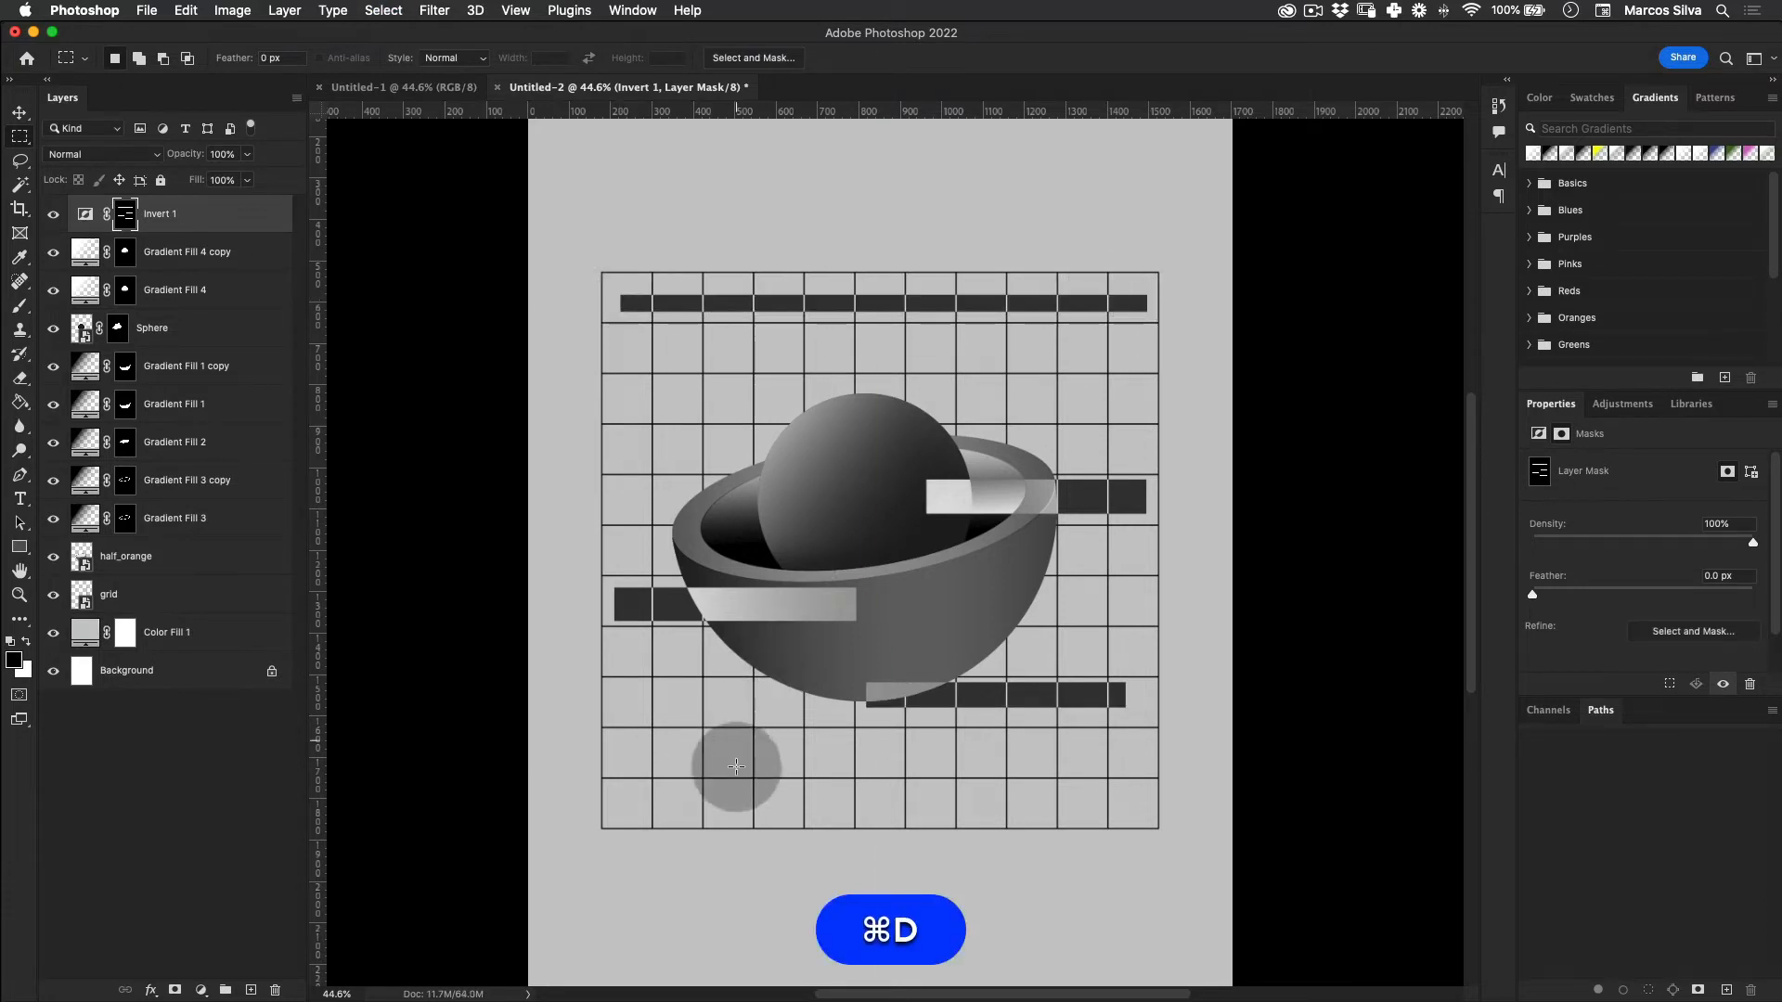
left_click_drag(619, 789, 837, 815)
key("super+BackSpace")
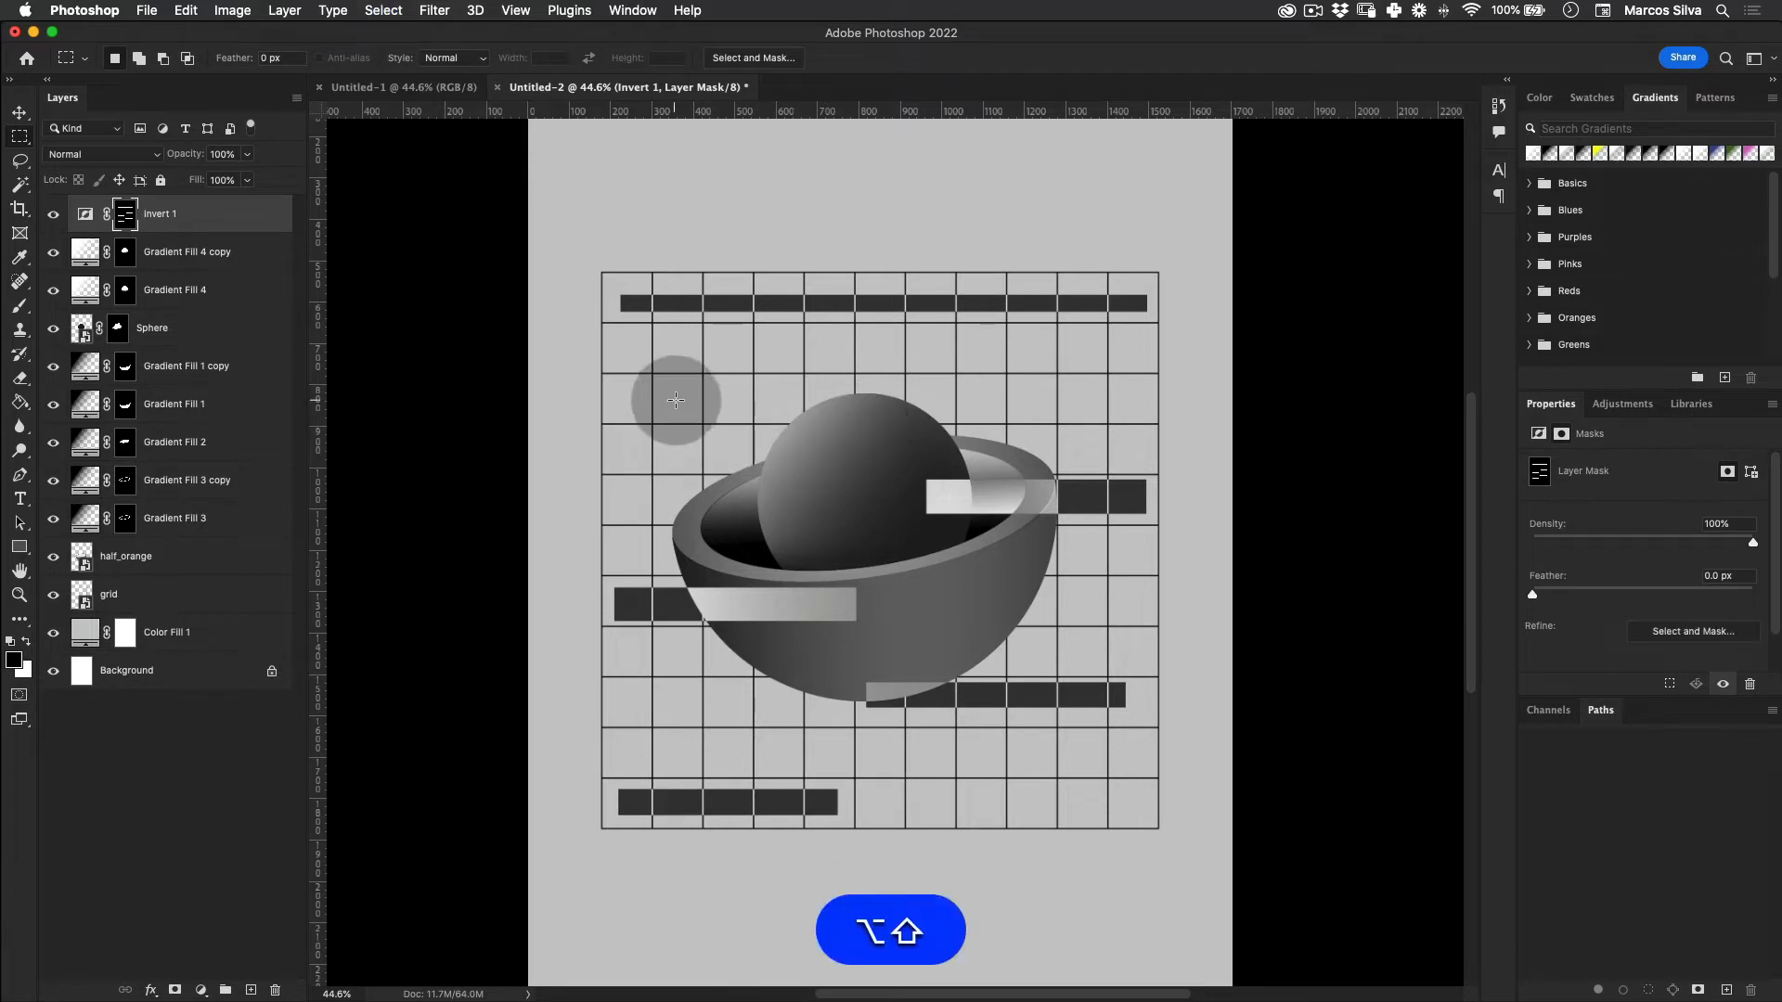
Step: Reveal two small inverted squares on the mask, one to the upper left of the sphere and one to the right of the bowl
left_click_drag(676, 400, 703, 387)
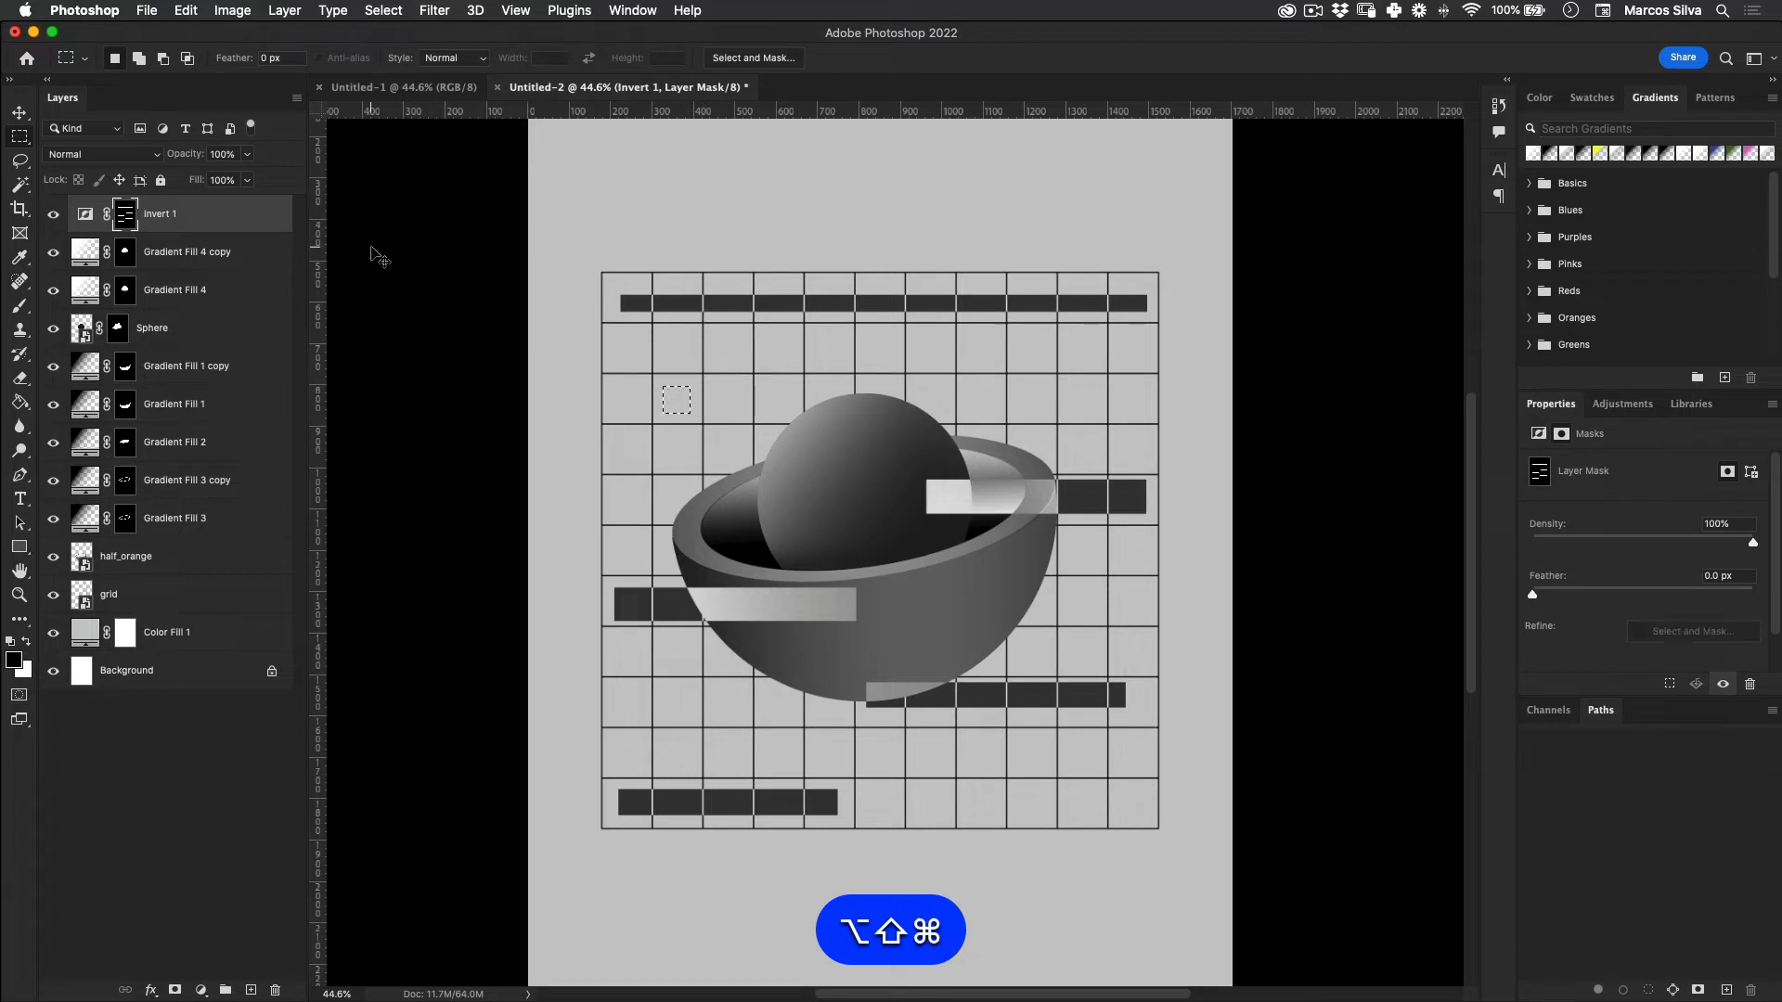
key("super+d")
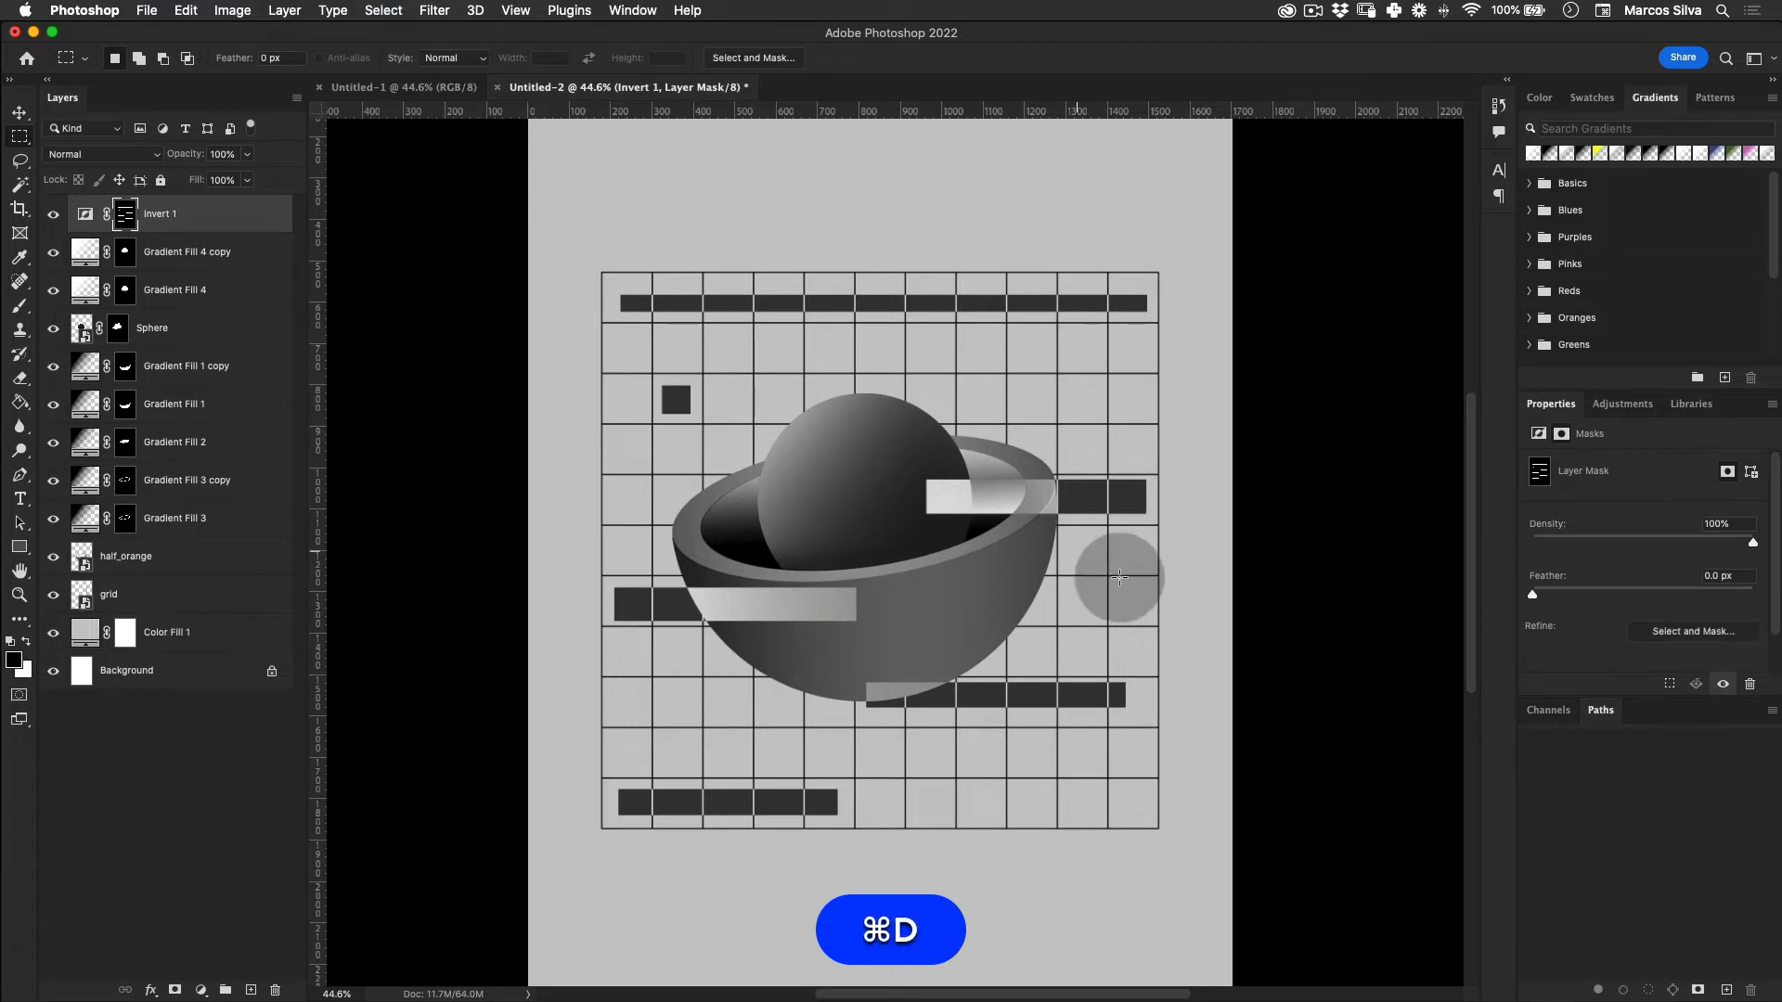
mouse_move(1123, 620)
left_mouse_down()
mouse_move(1106, 628)
mouse_move(1125, 643)
left_mouse_up()
key("alt+shift+super+d")
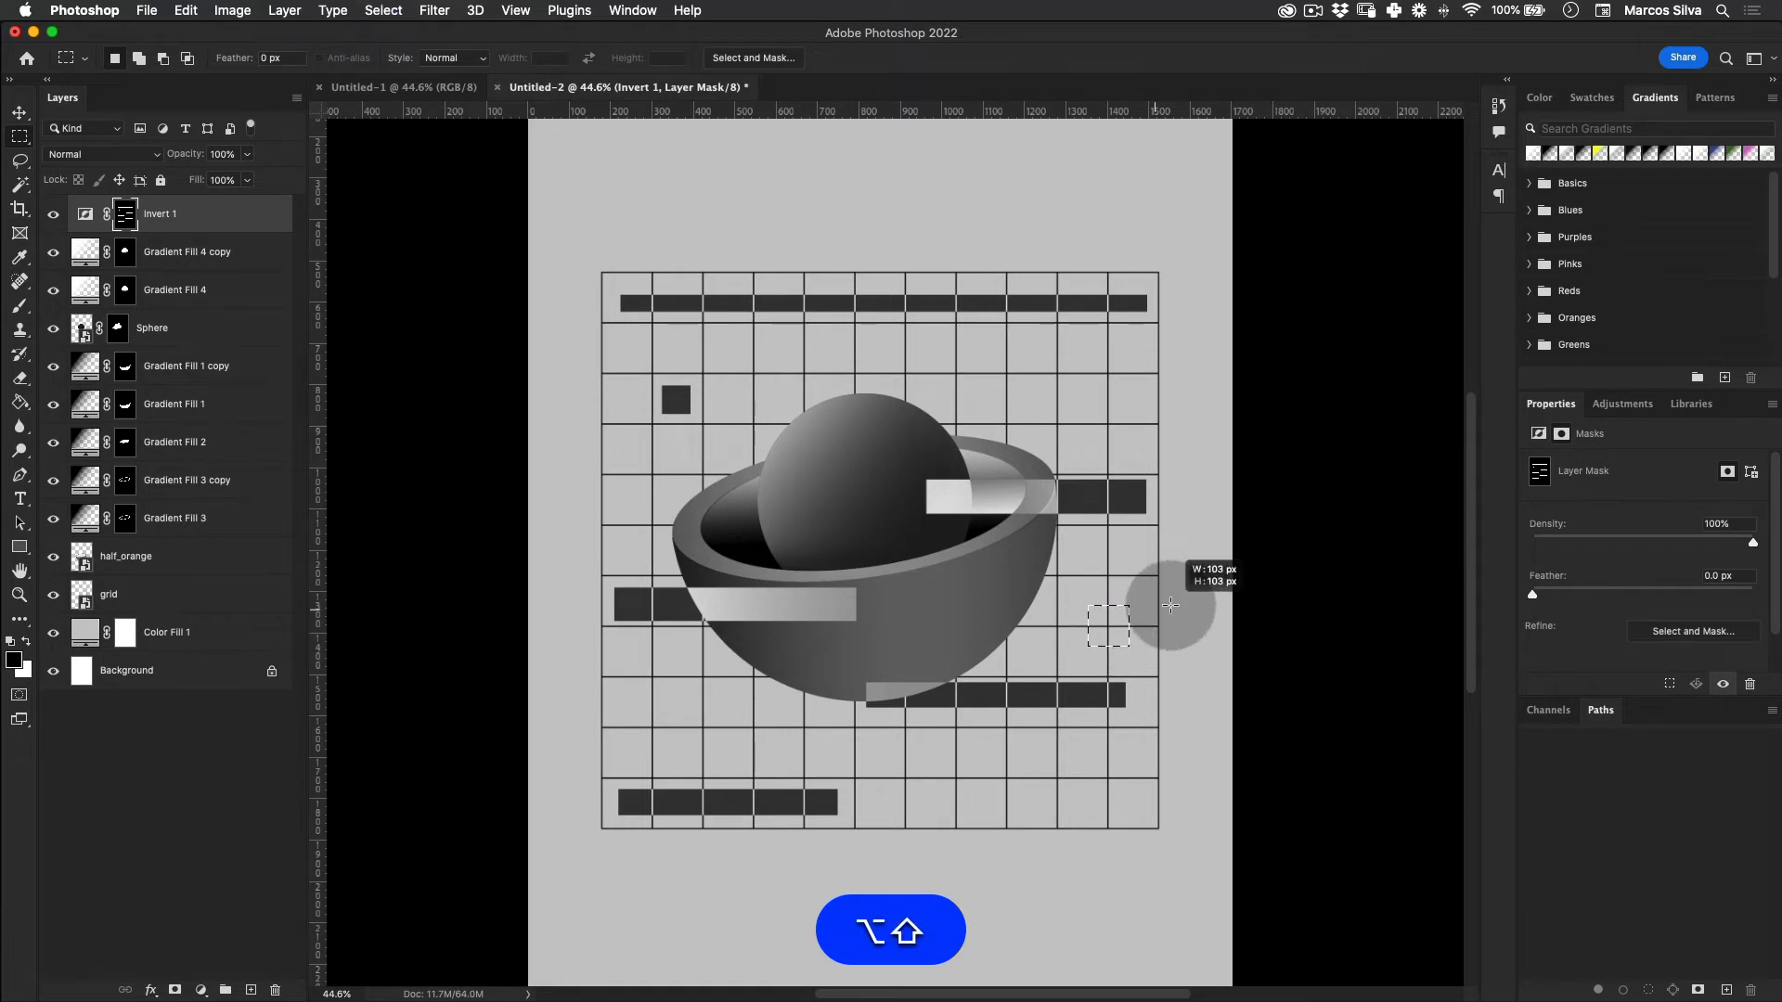
key("alt+shift+super+BackSpace")
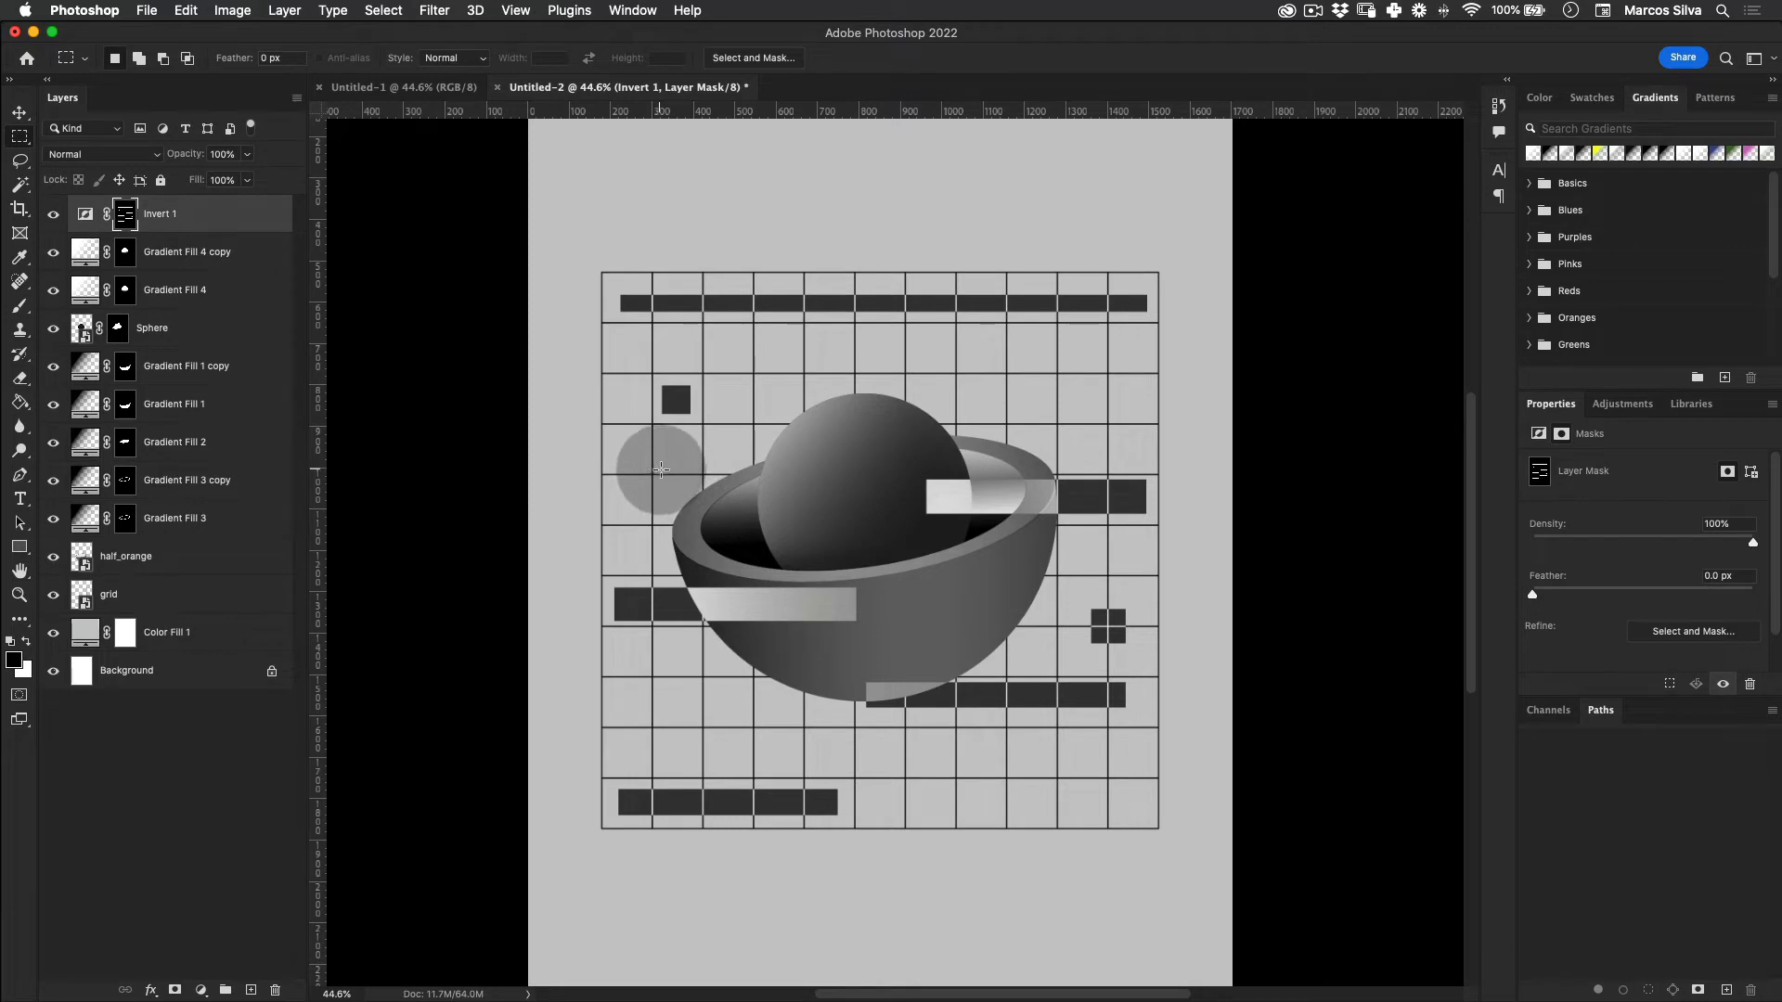
Step: Reveal a thin inverted bar crossing the bowl's left rim and the left side of the sphere
left_click_drag(661, 470, 914, 434)
key("super+d")
left_click_drag(659, 462, 827, 485)
key("super+BackSpace")
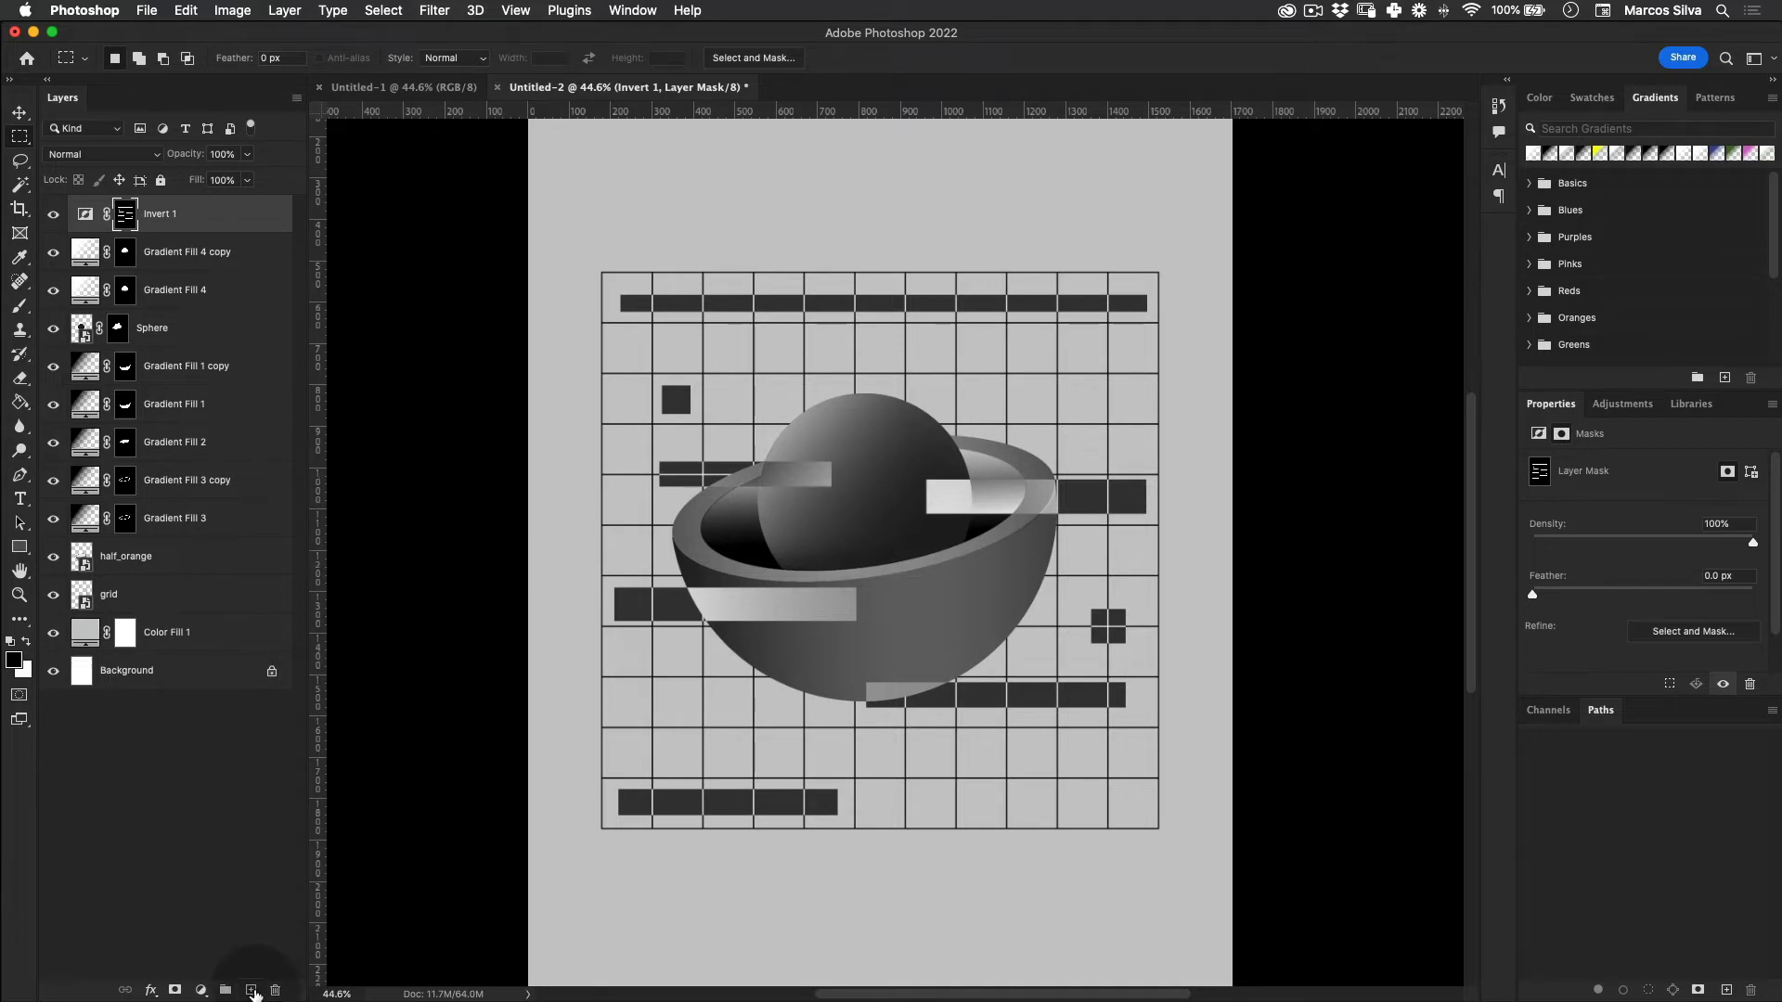
Step: Add a Solid Color fill layer in vivid blue above the Invert 1 layer and fill its mask with black
left_click(251, 990)
key("super+z")
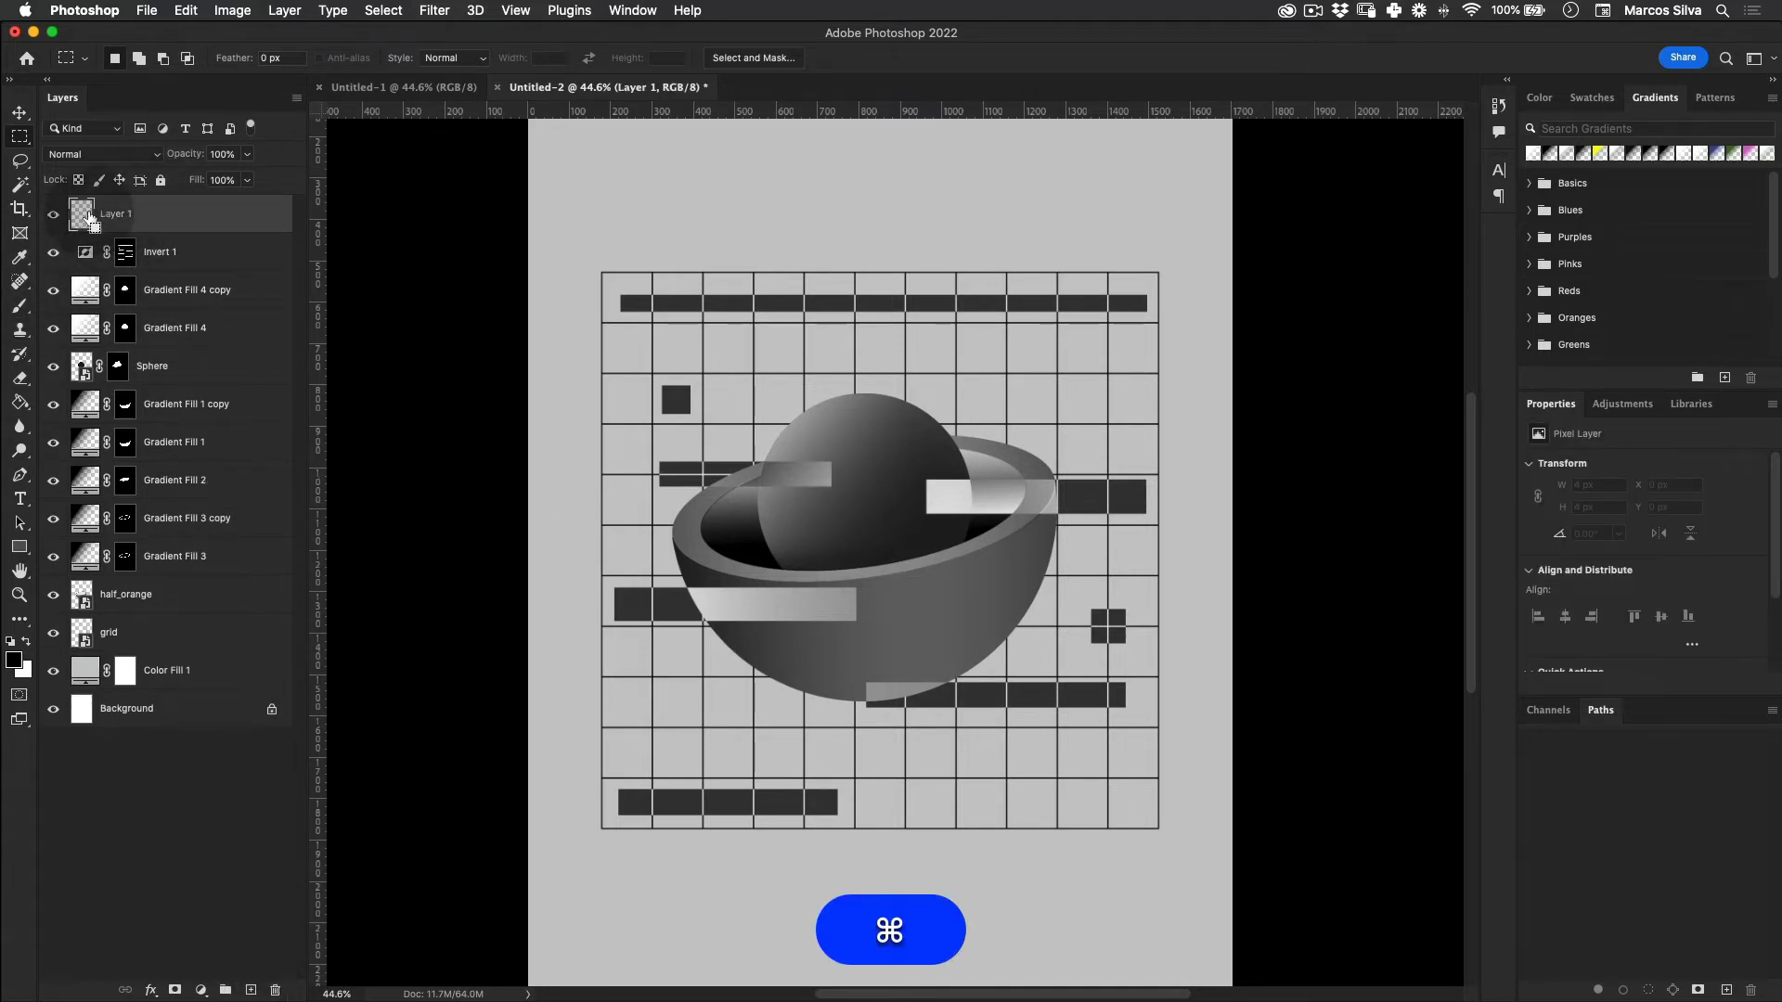
left_click(201, 990)
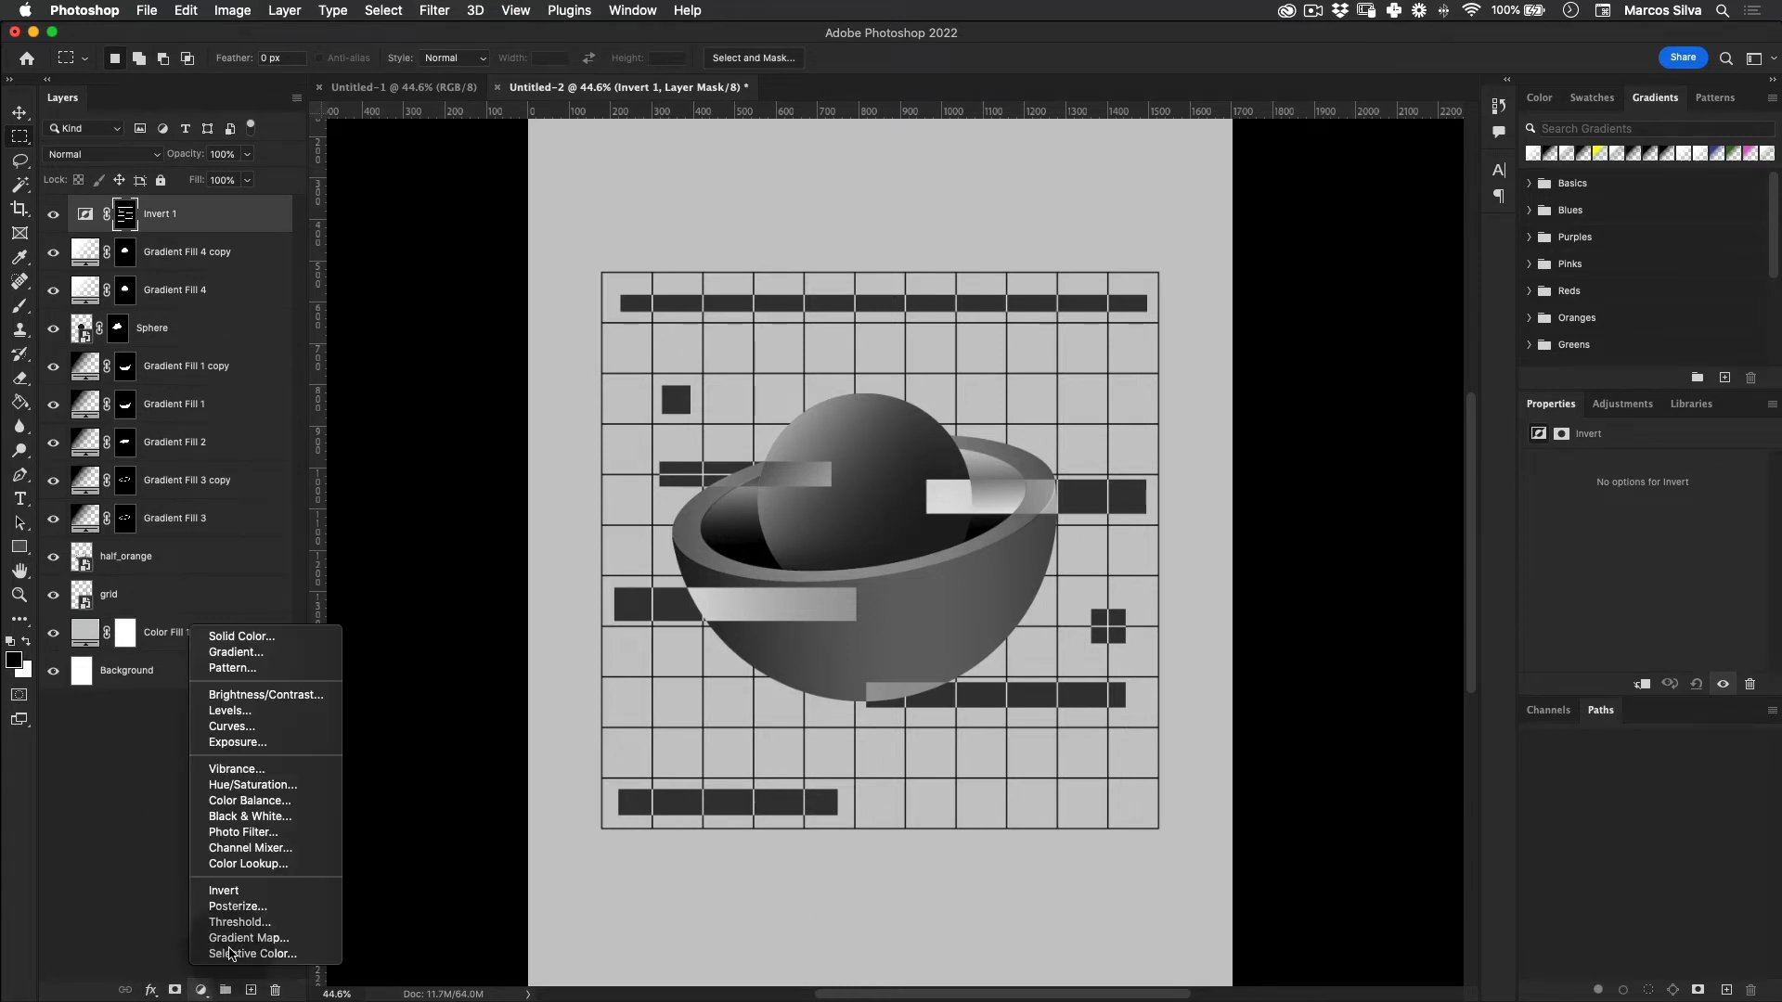
left_click(270, 640)
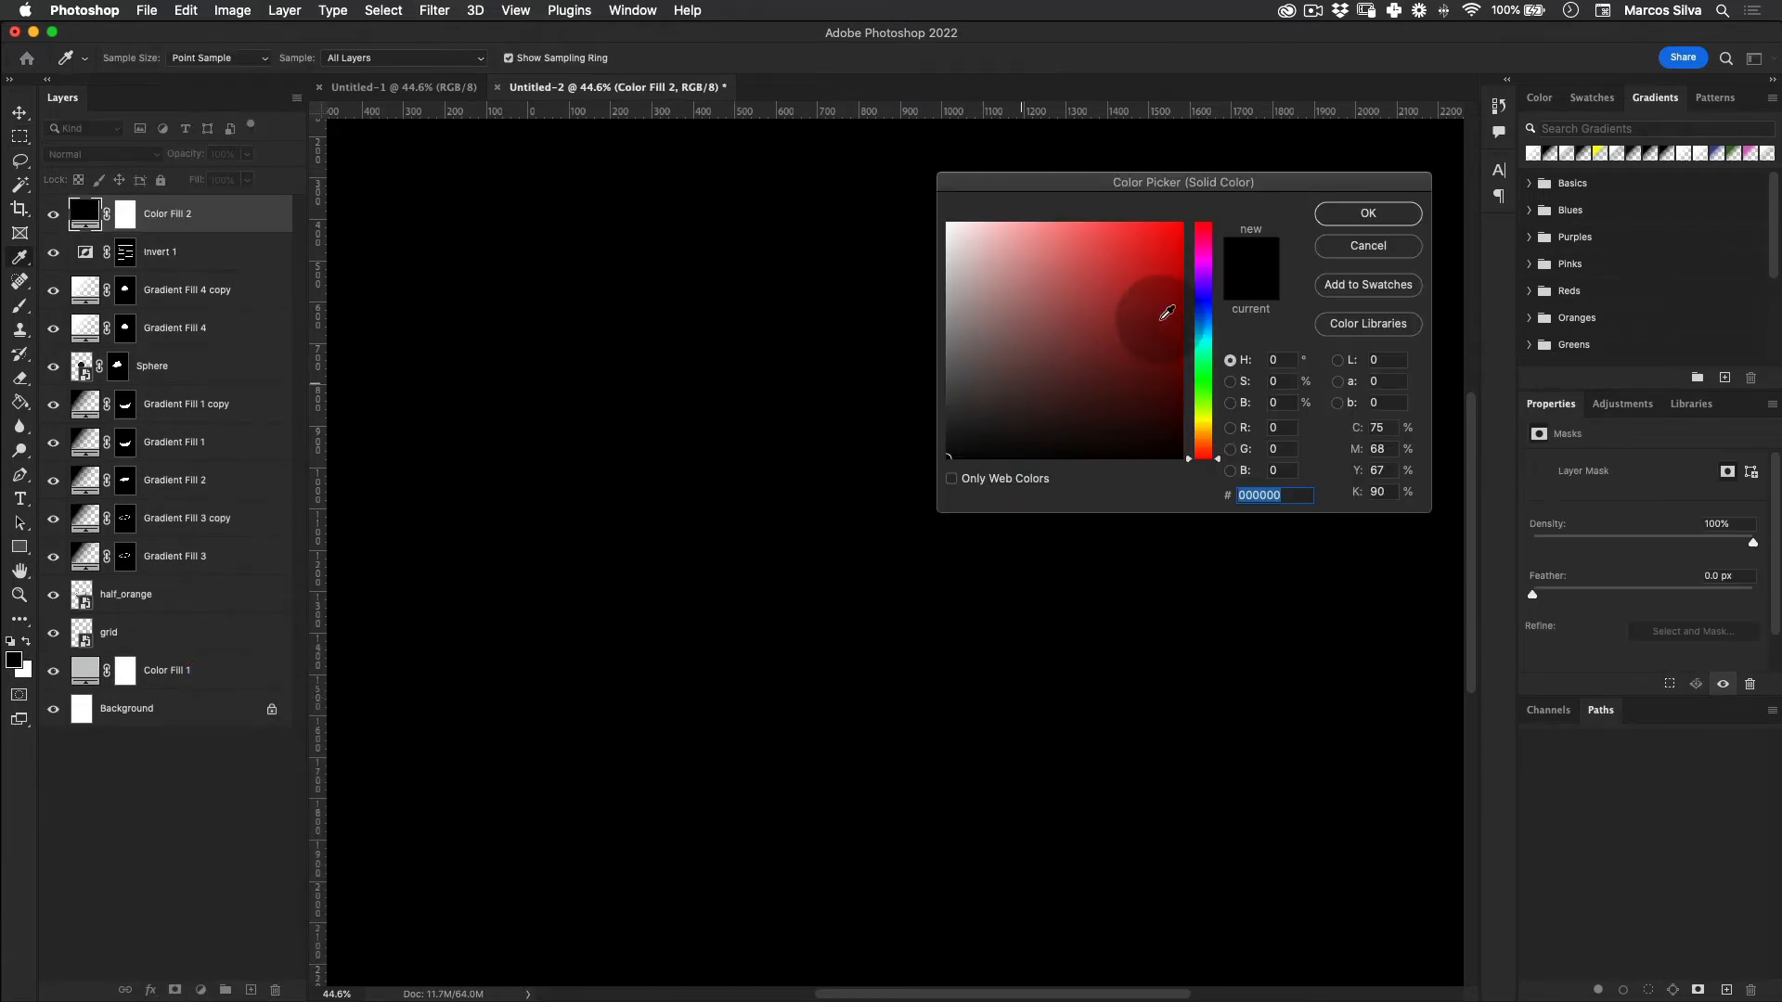
left_click(1203, 297)
left_click(1166, 253)
left_click(1369, 213)
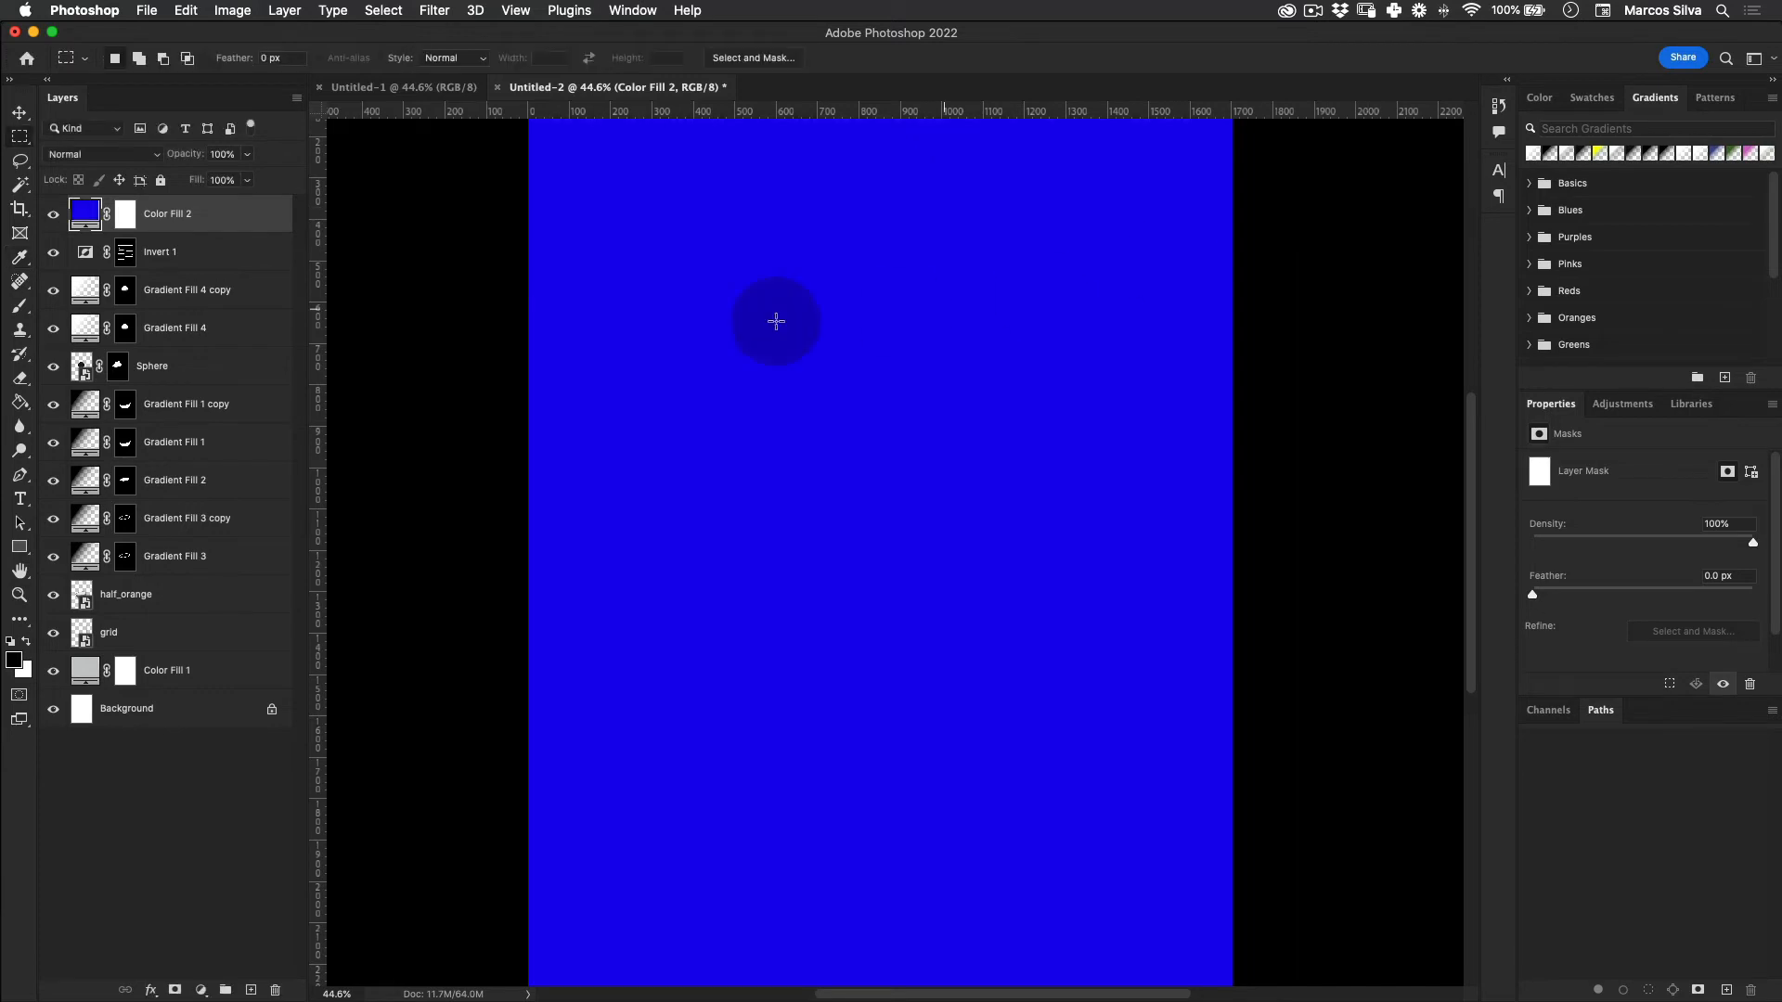
left_click(125, 214)
key("alt")
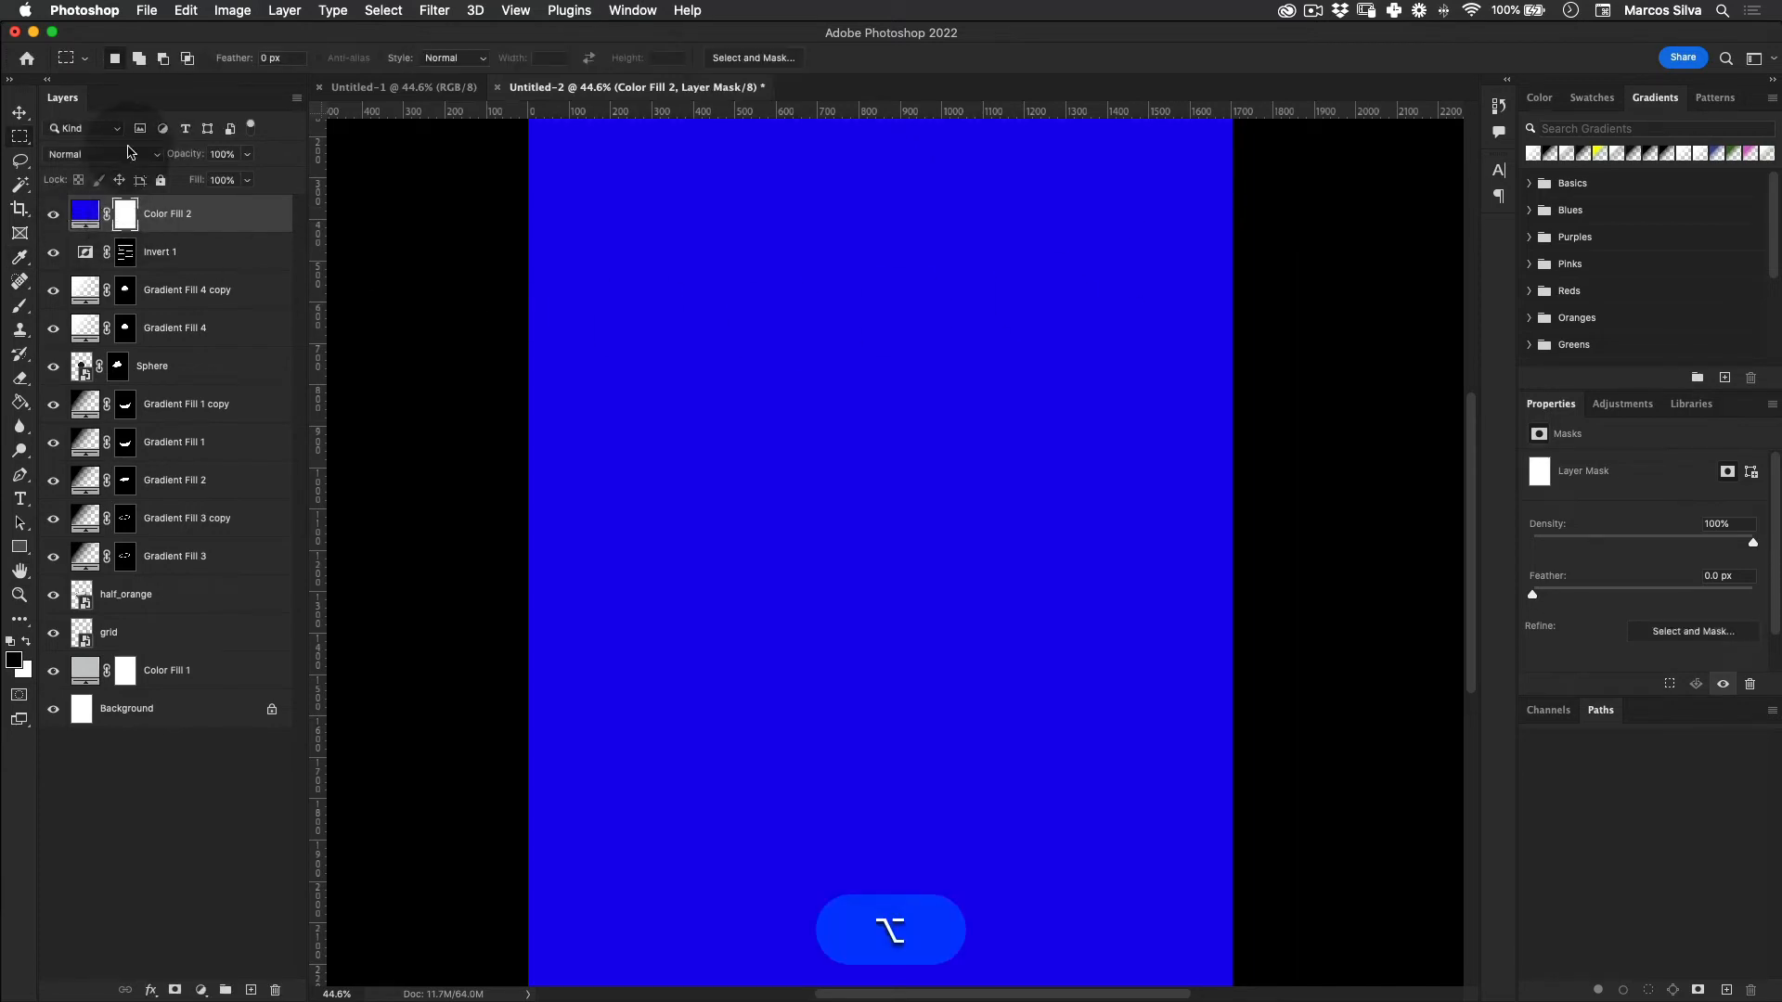
key("alt+super+BackSpace")
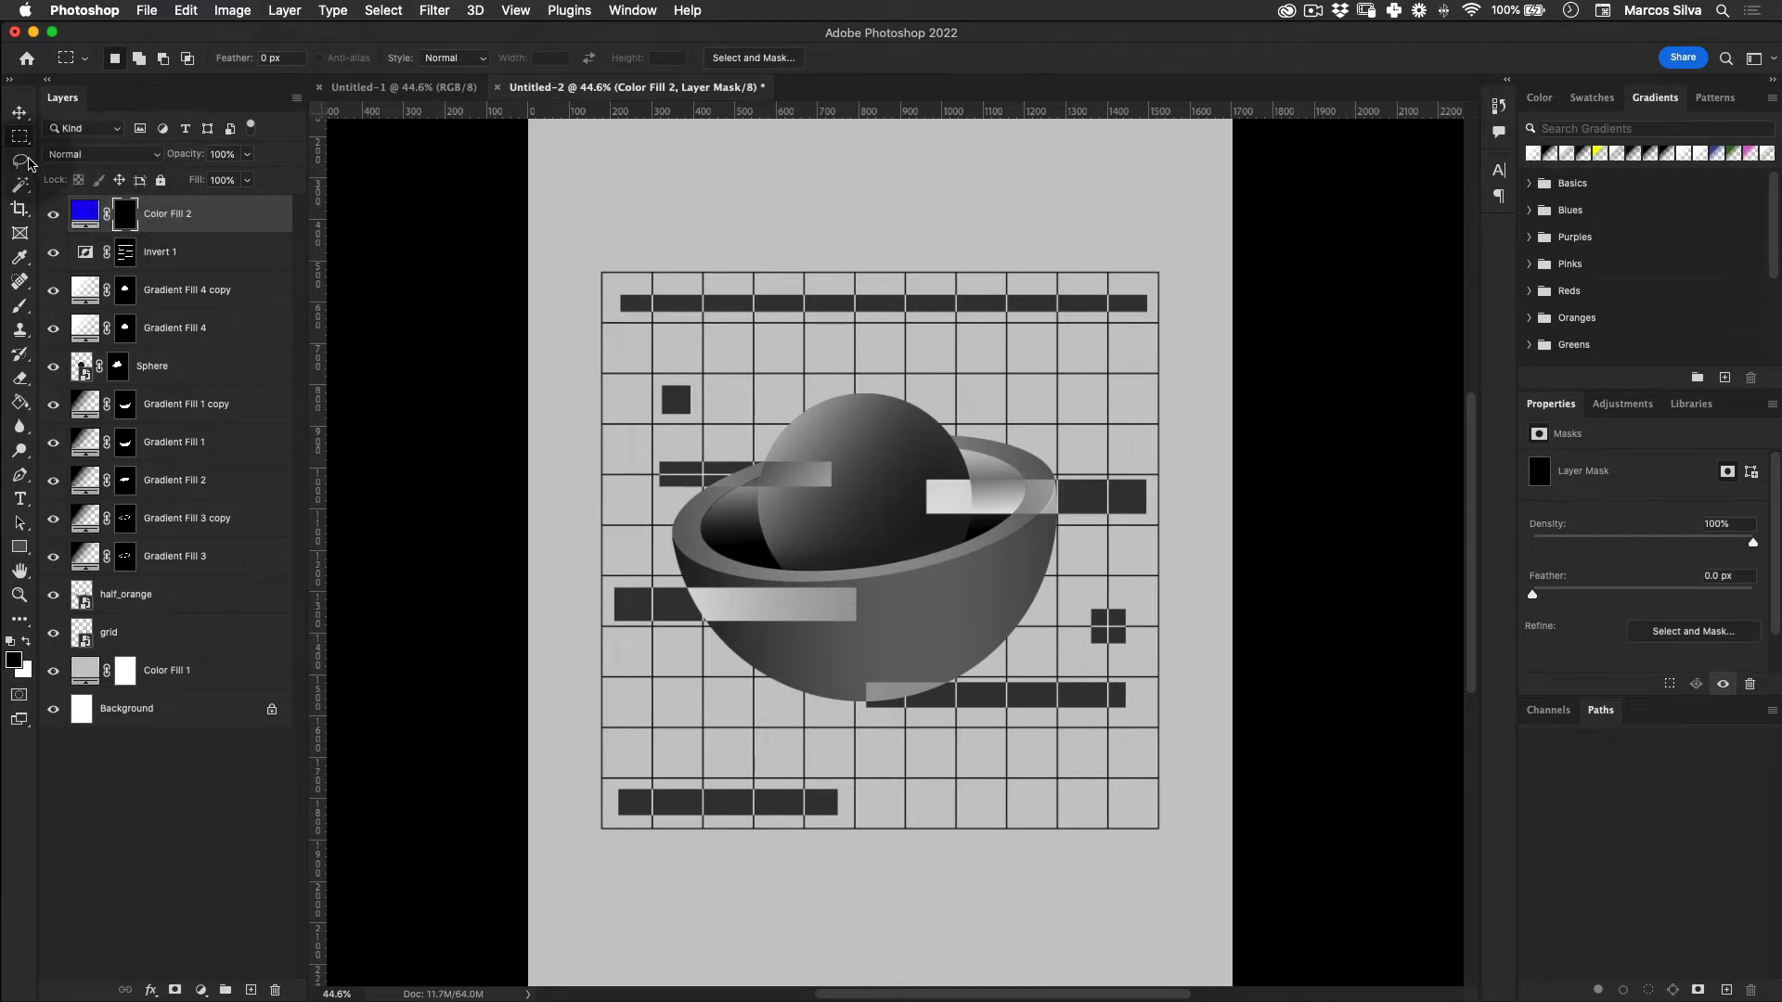
Step: Reveal a blue block on the Color Fill 2 mask from the grid's left edge to the start of the thin inverted bar beside the sphere
key("z")
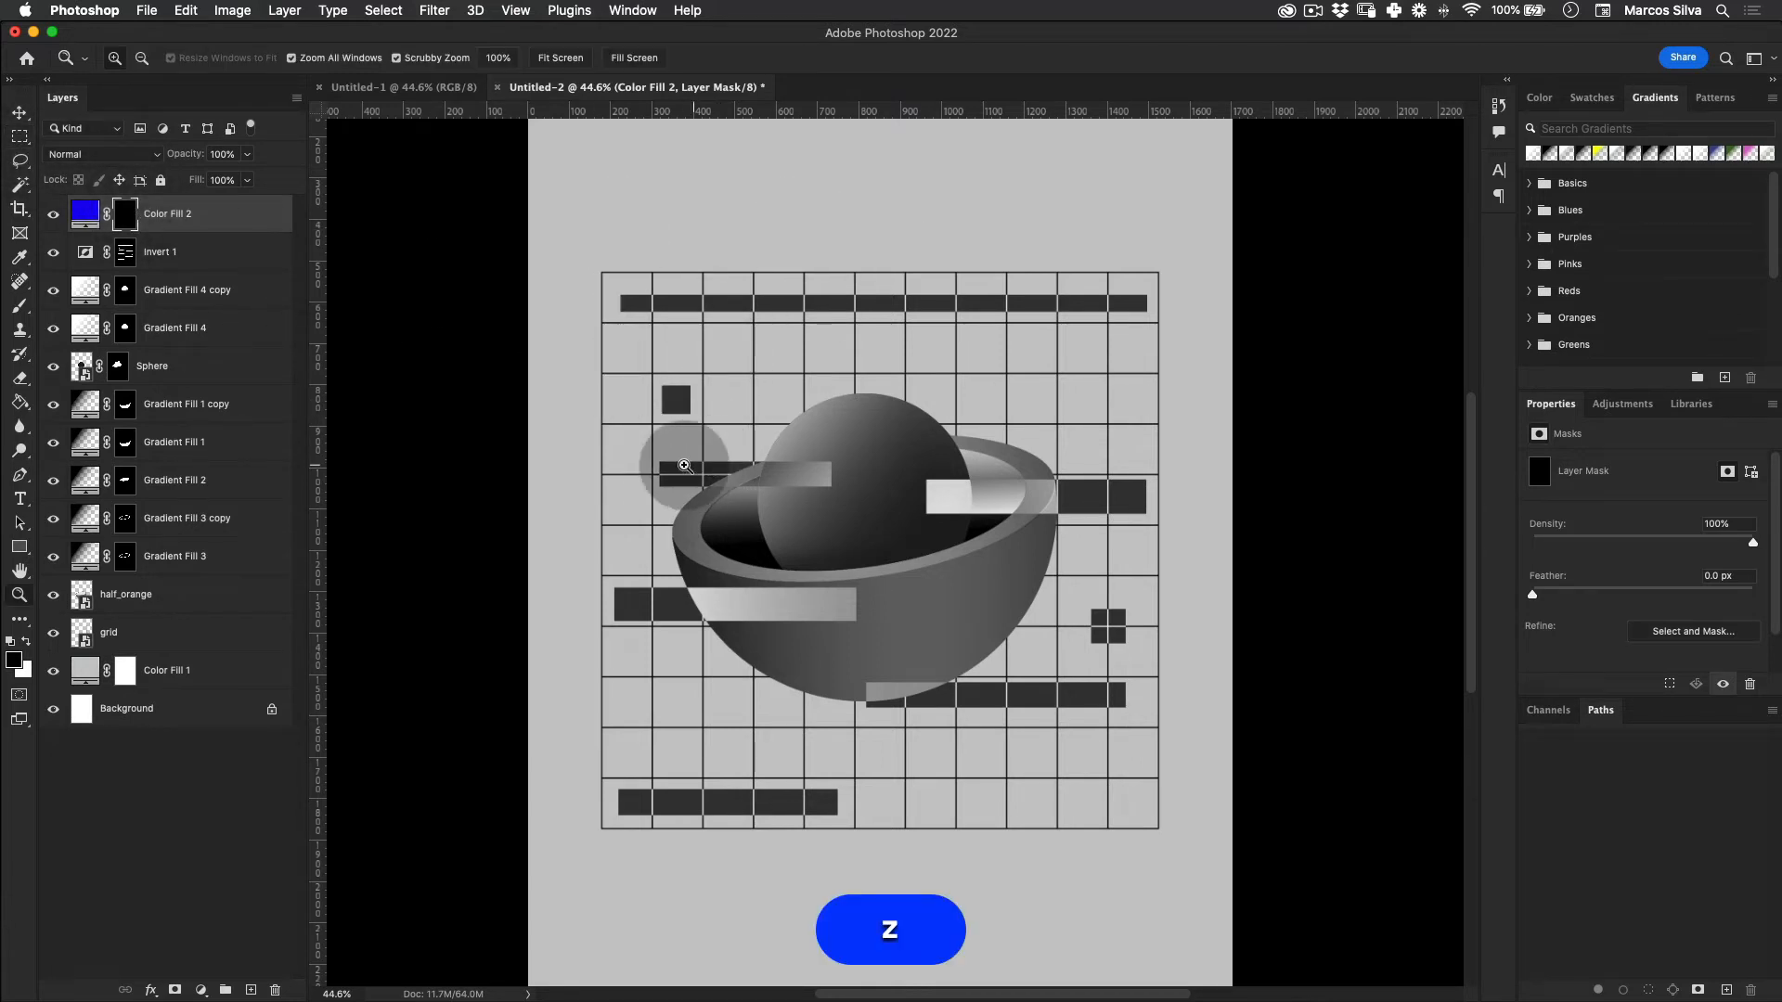
left_click_drag(681, 420, 1002, 341)
left_click(20, 137)
key("space")
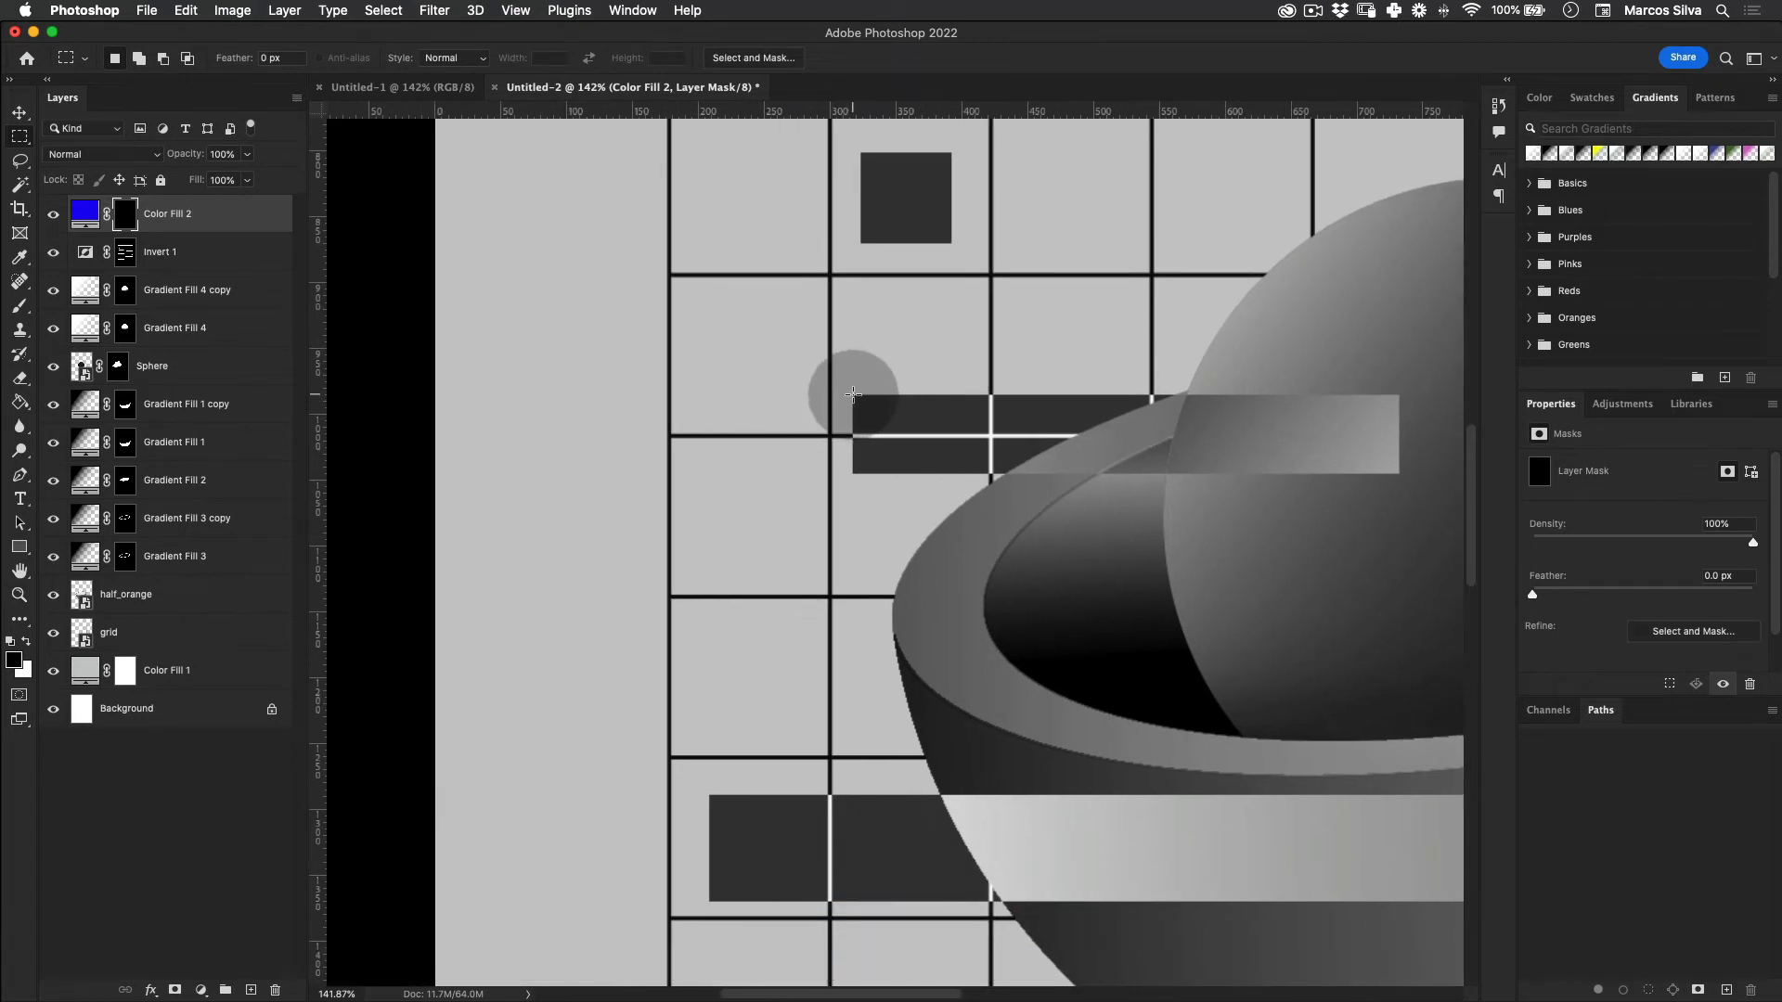
left_click_drag(853, 395, 665, 471)
key("alt")
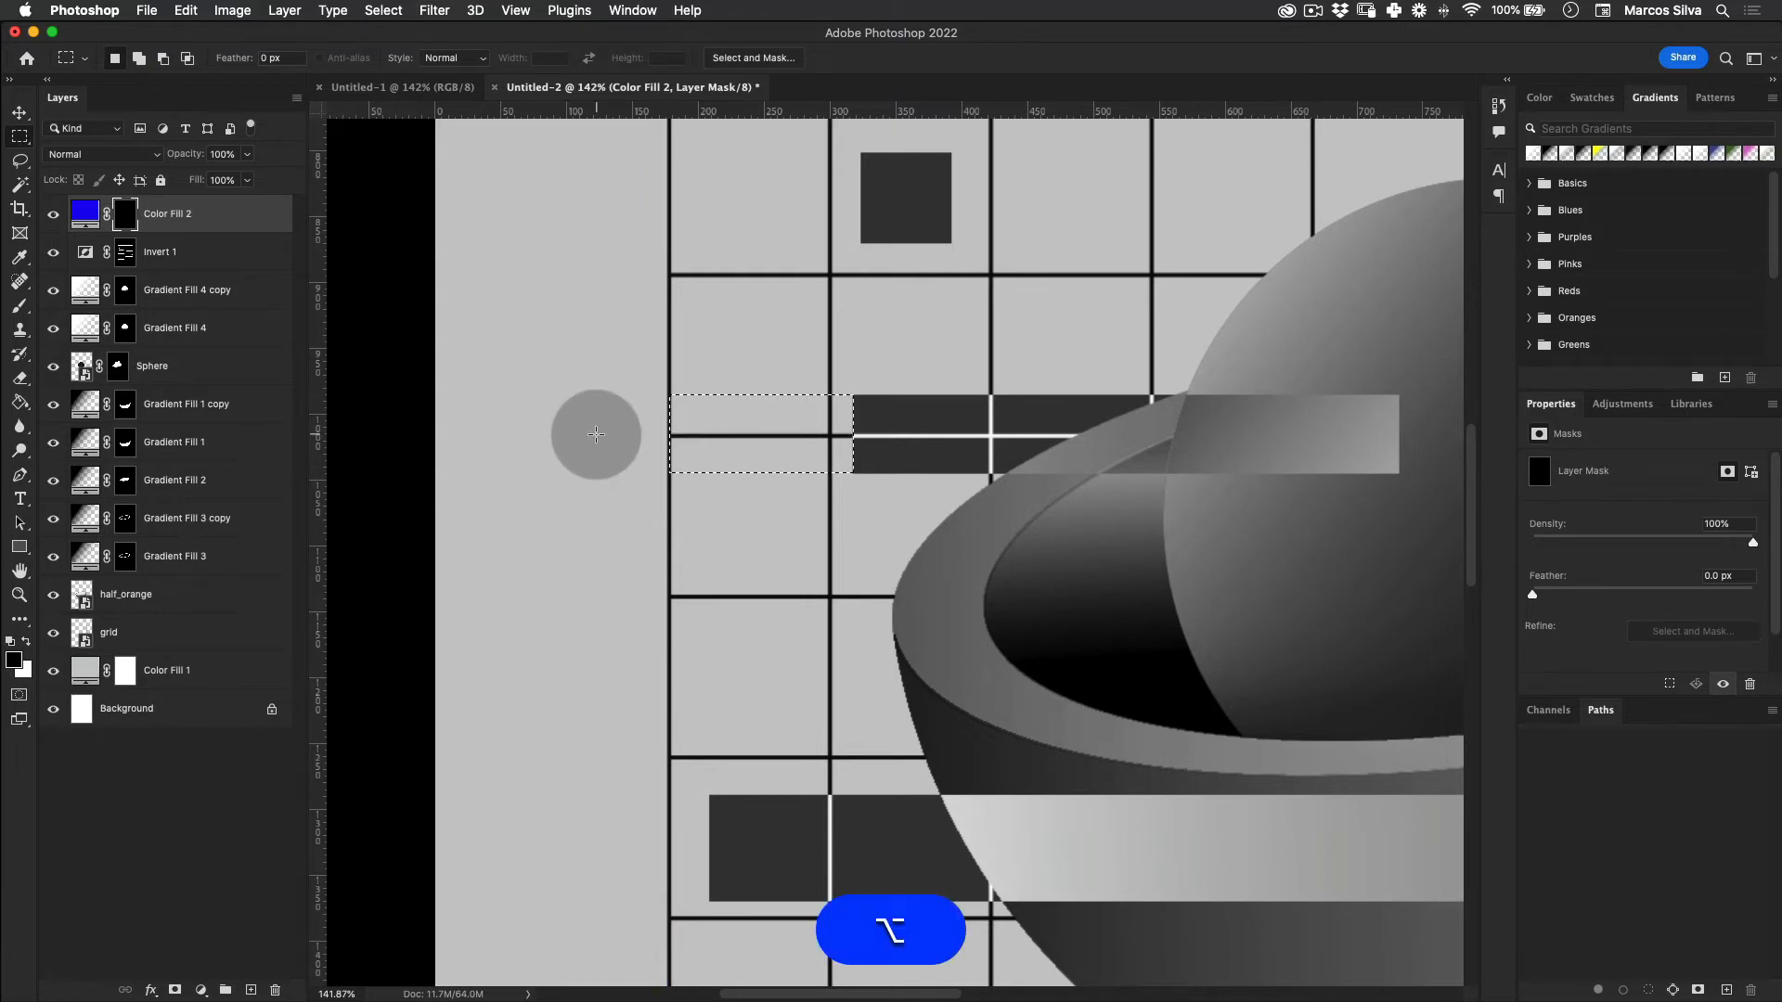
key("alt+super+BackSpace")
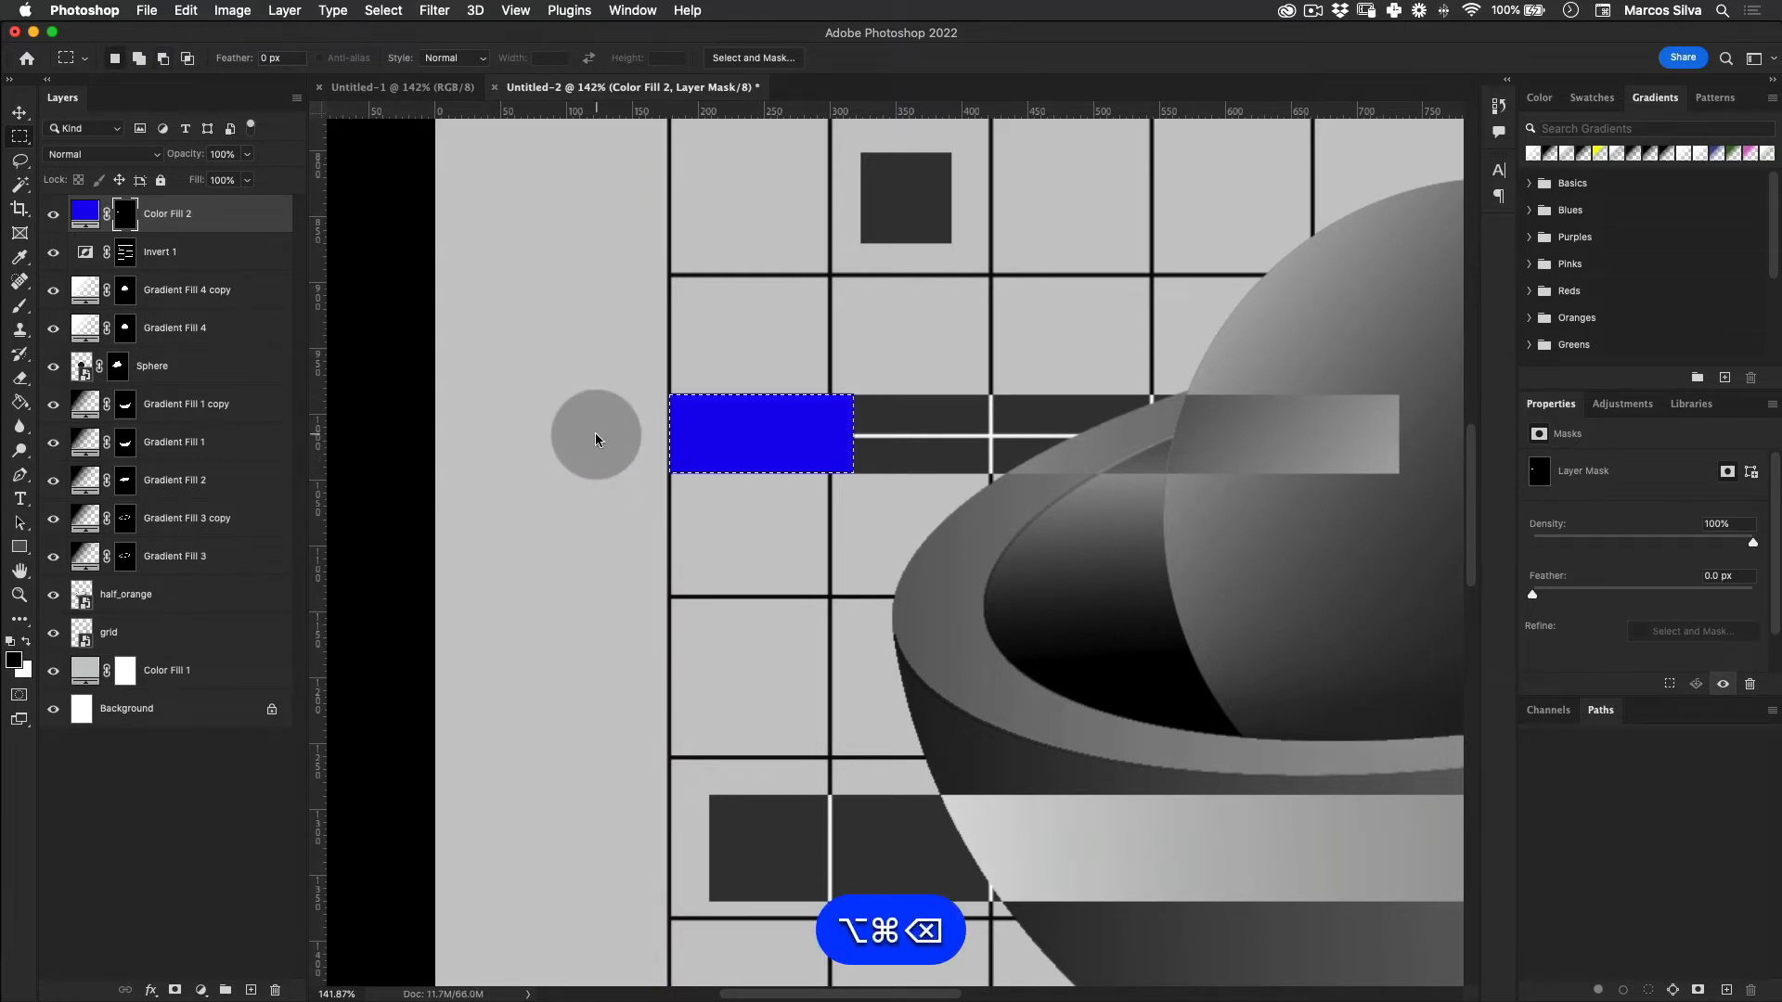
Step: Reveal blue blocks at both ends of the inverted bar on the sphere's right side, one reaching the grid's right edge and one over the sphere
key("z")
left_click_drag(852, 390, 581, 420)
key("space")
key("space")
left_click_drag(846, 265, 854, 269)
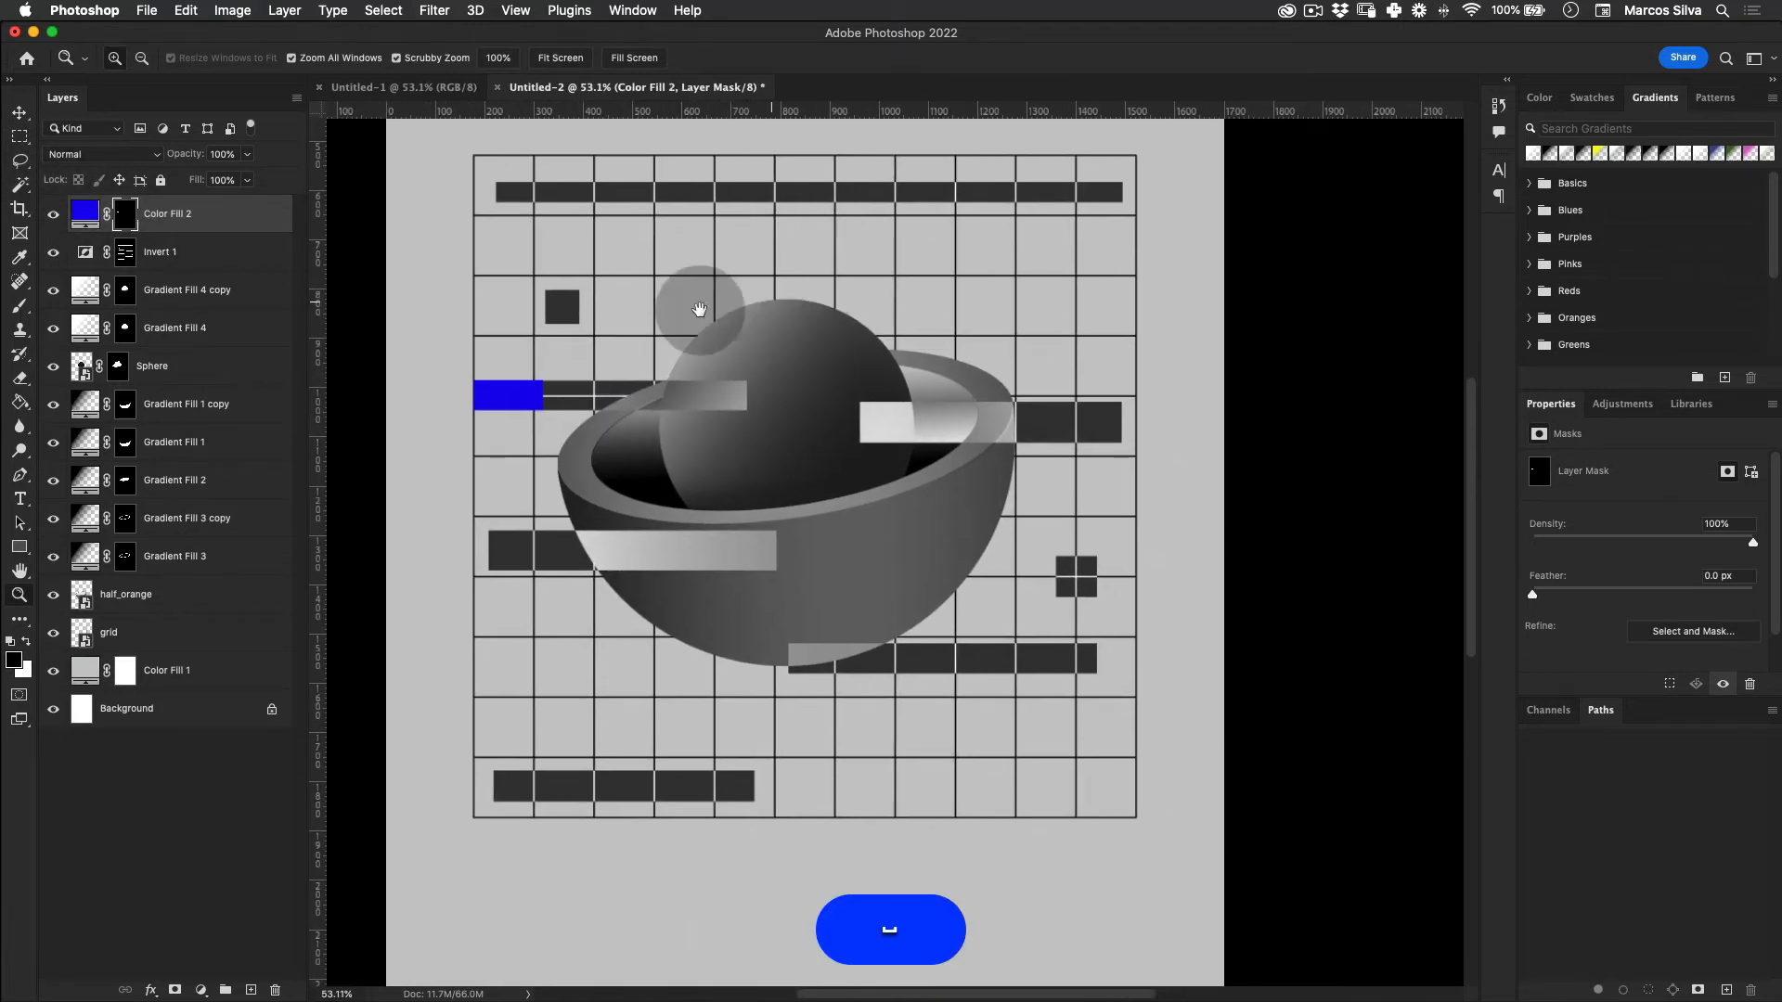
left_click(20, 138)
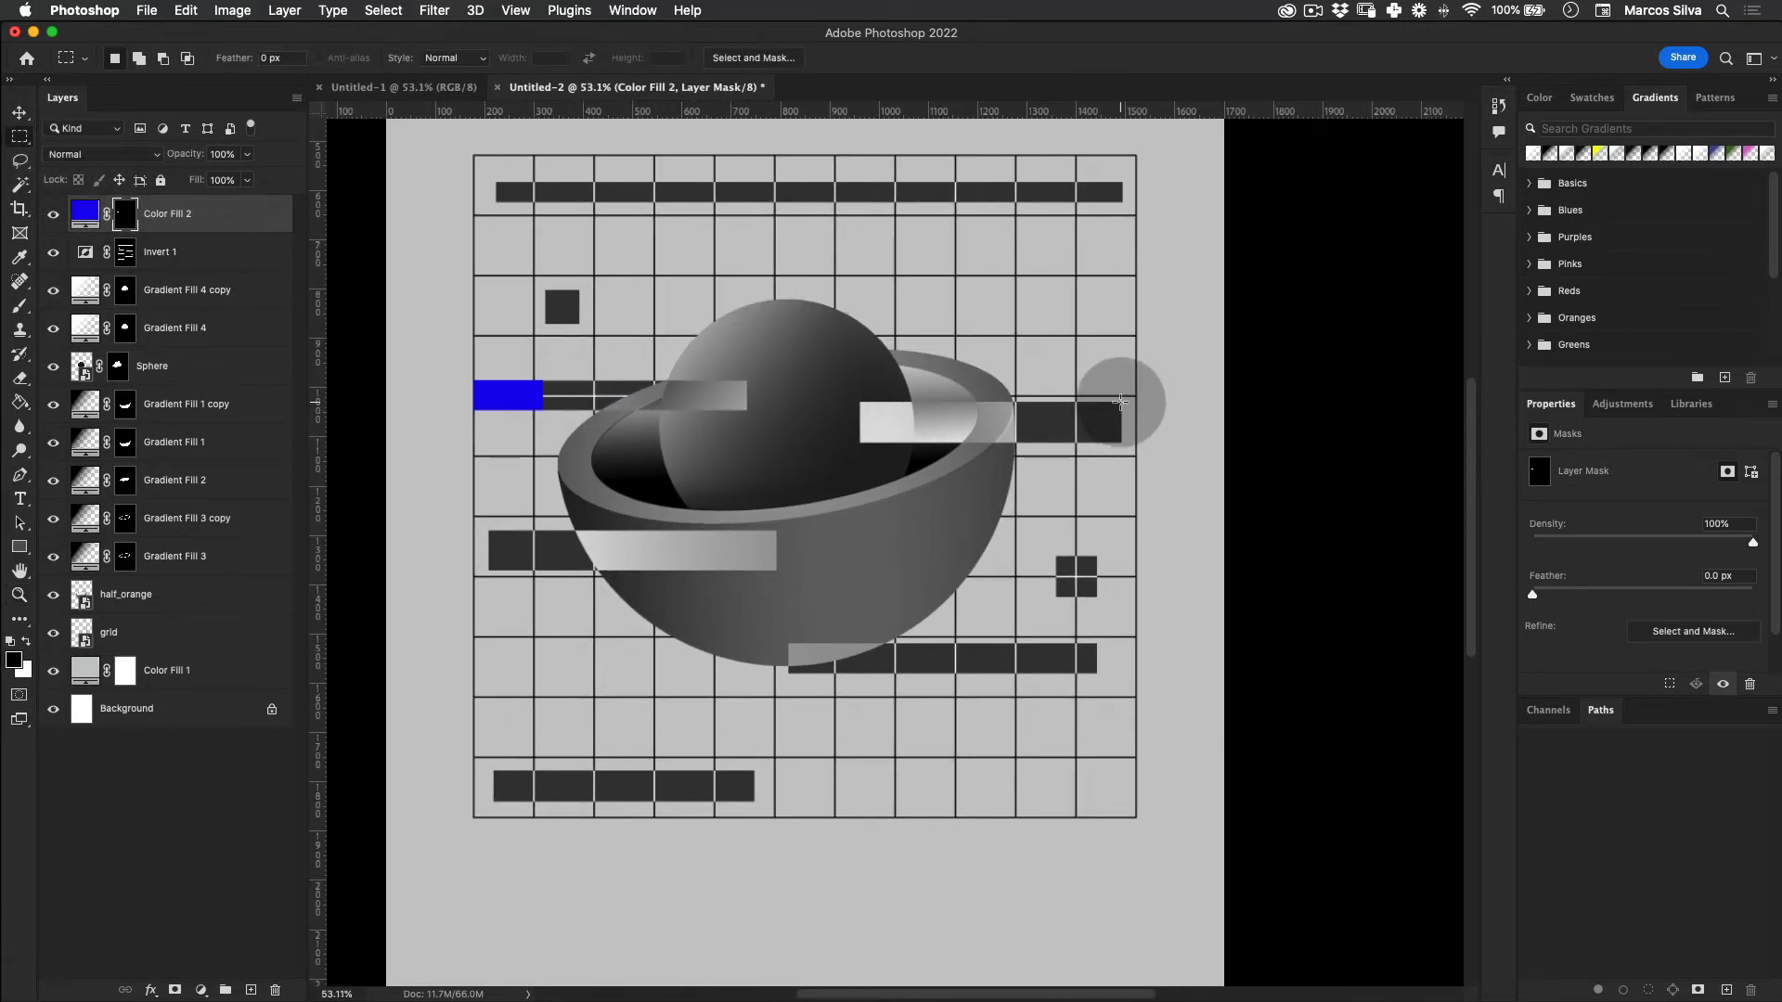
left_click_drag(1121, 401, 1121, 441)
key("alt")
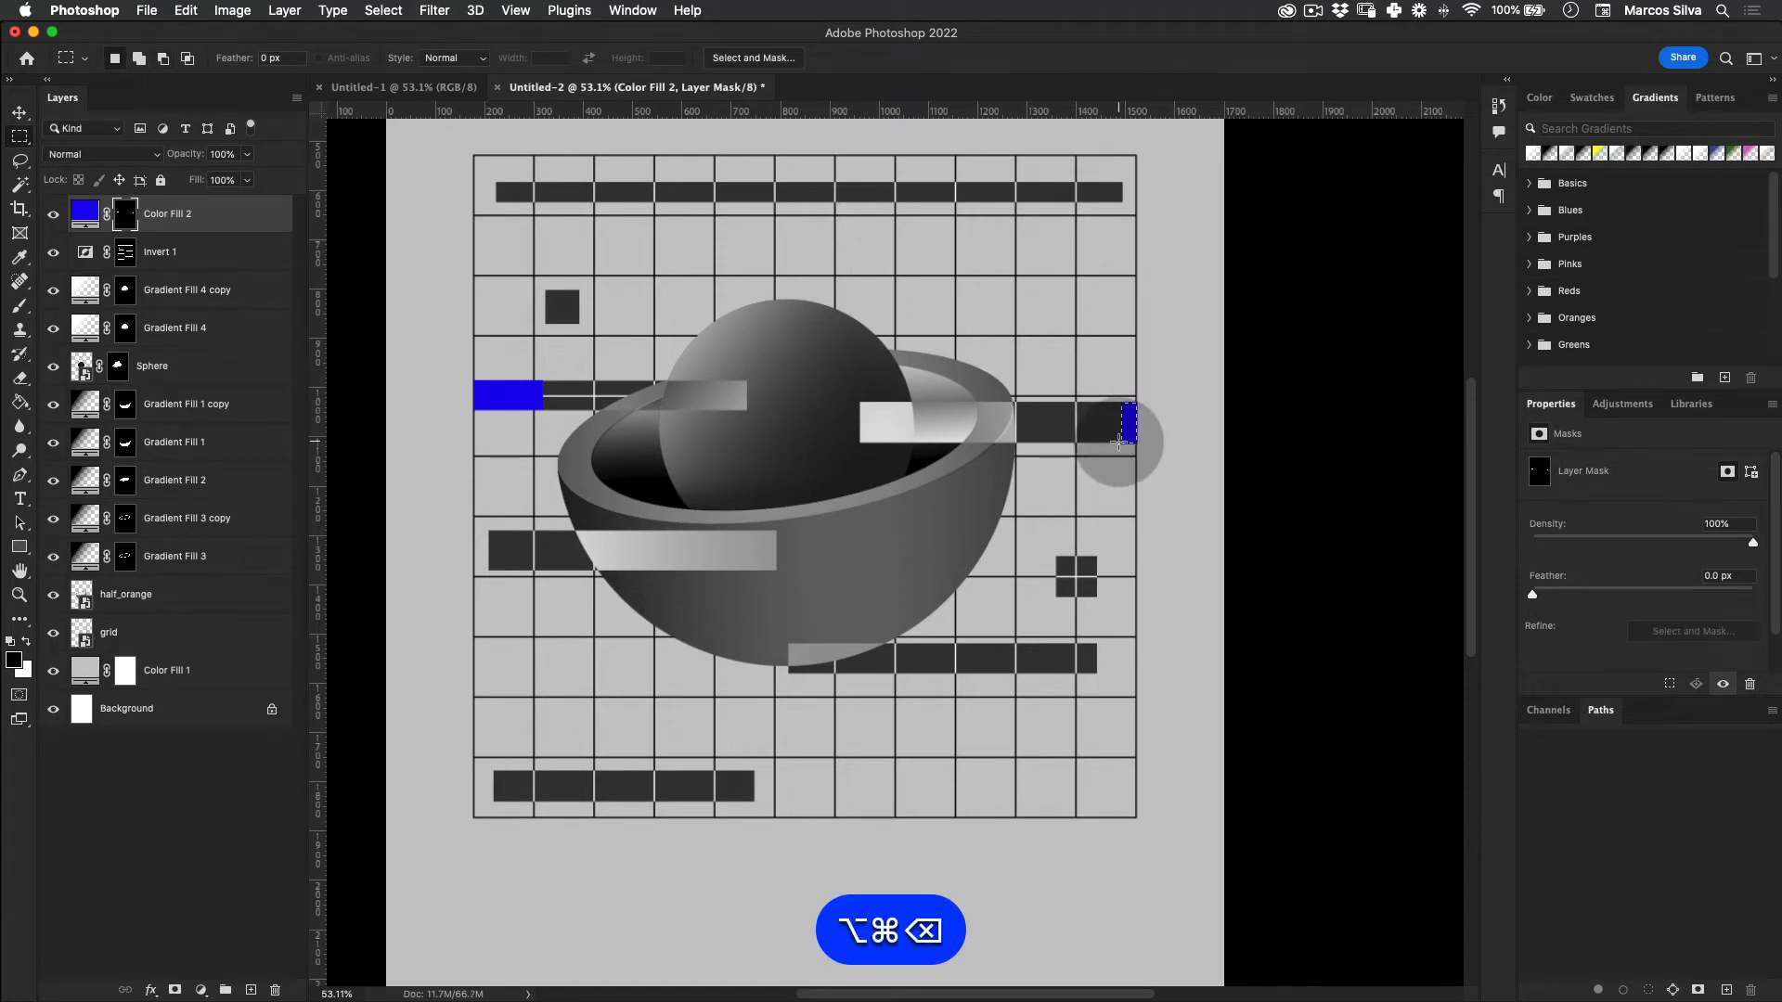
left_click_drag(857, 402, 833, 435)
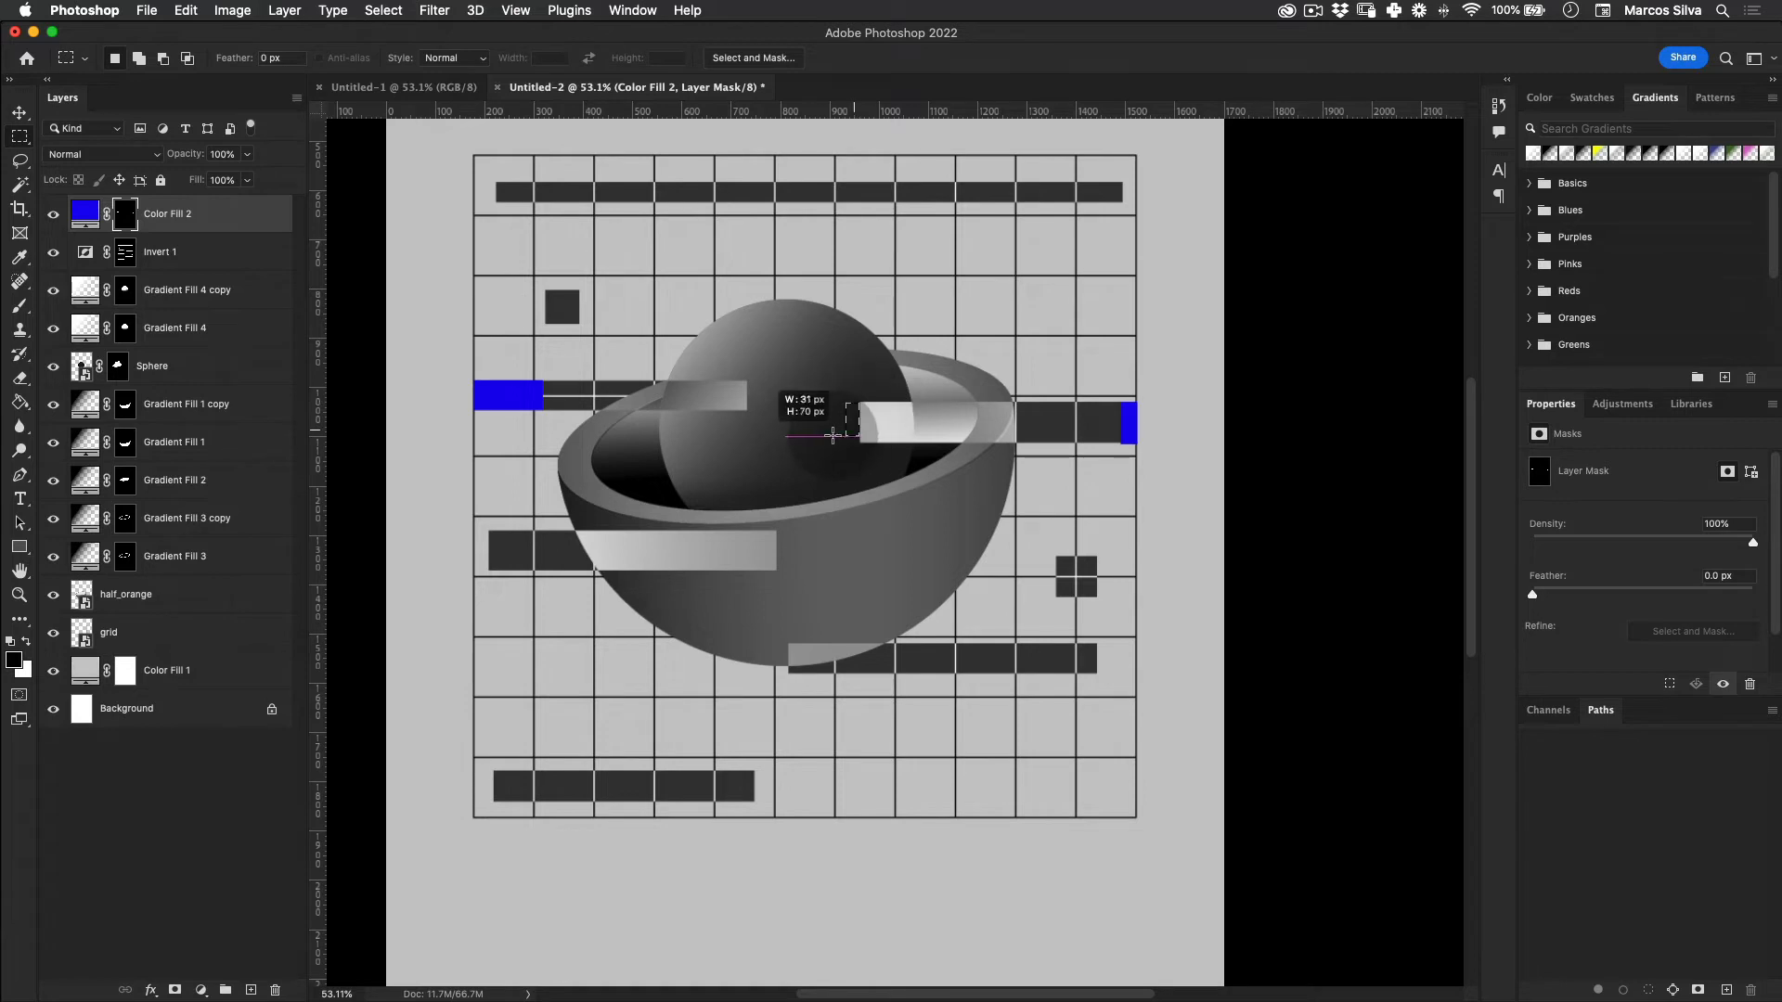
key("alt")
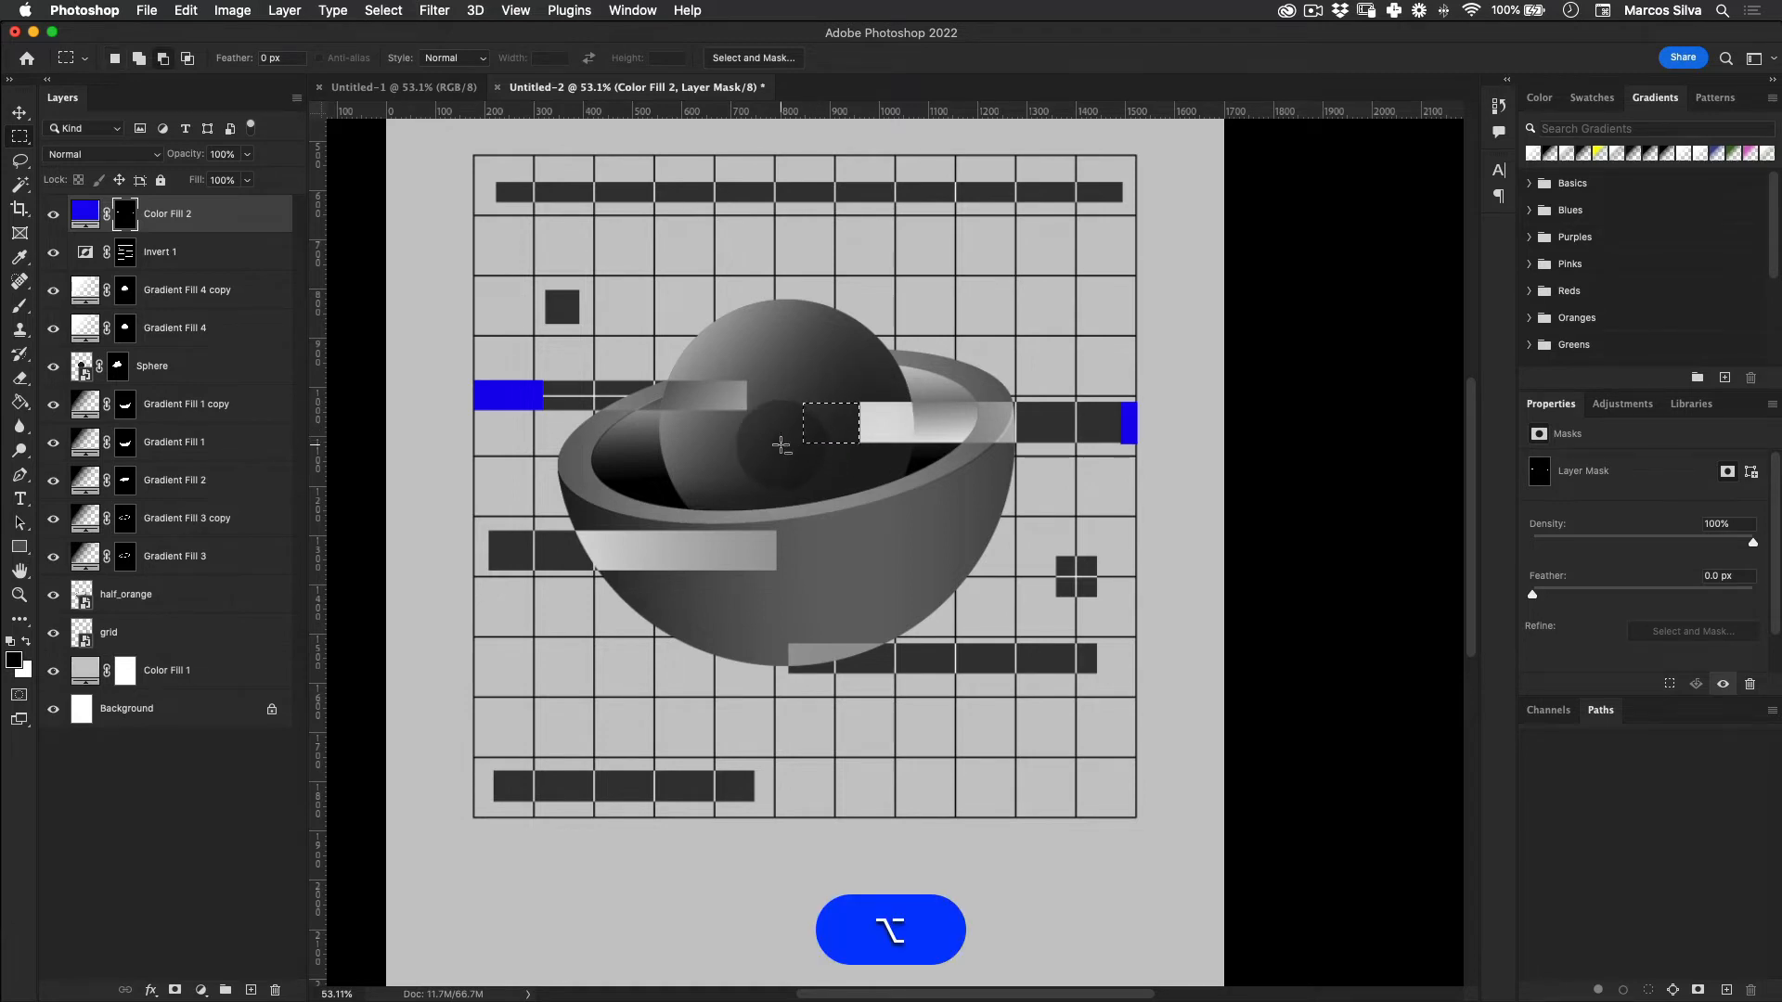
Step: Reveal a blue bar about 778 by 64 px on the Color Fill 2 mask, from the lowest inverted bar's end to the grid's right edge
left_click_drag(754, 773, 1112, 811)
key("super+d")
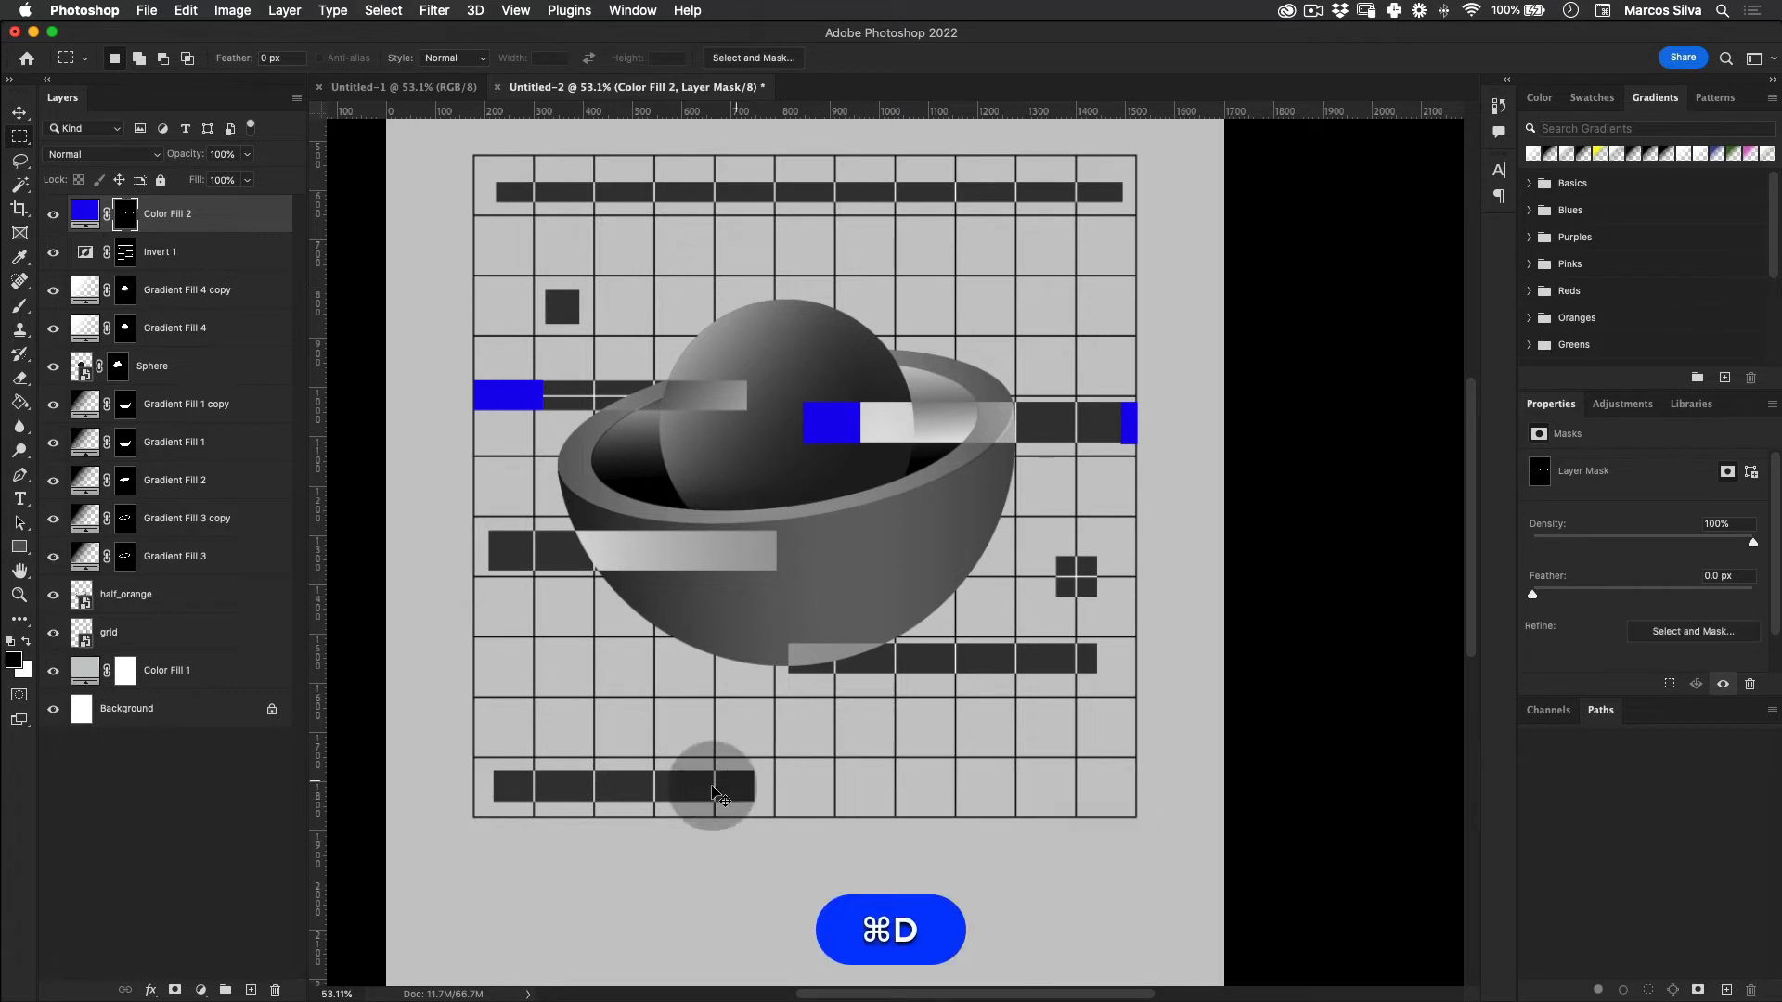
left_click_drag(754, 772, 1134, 800)
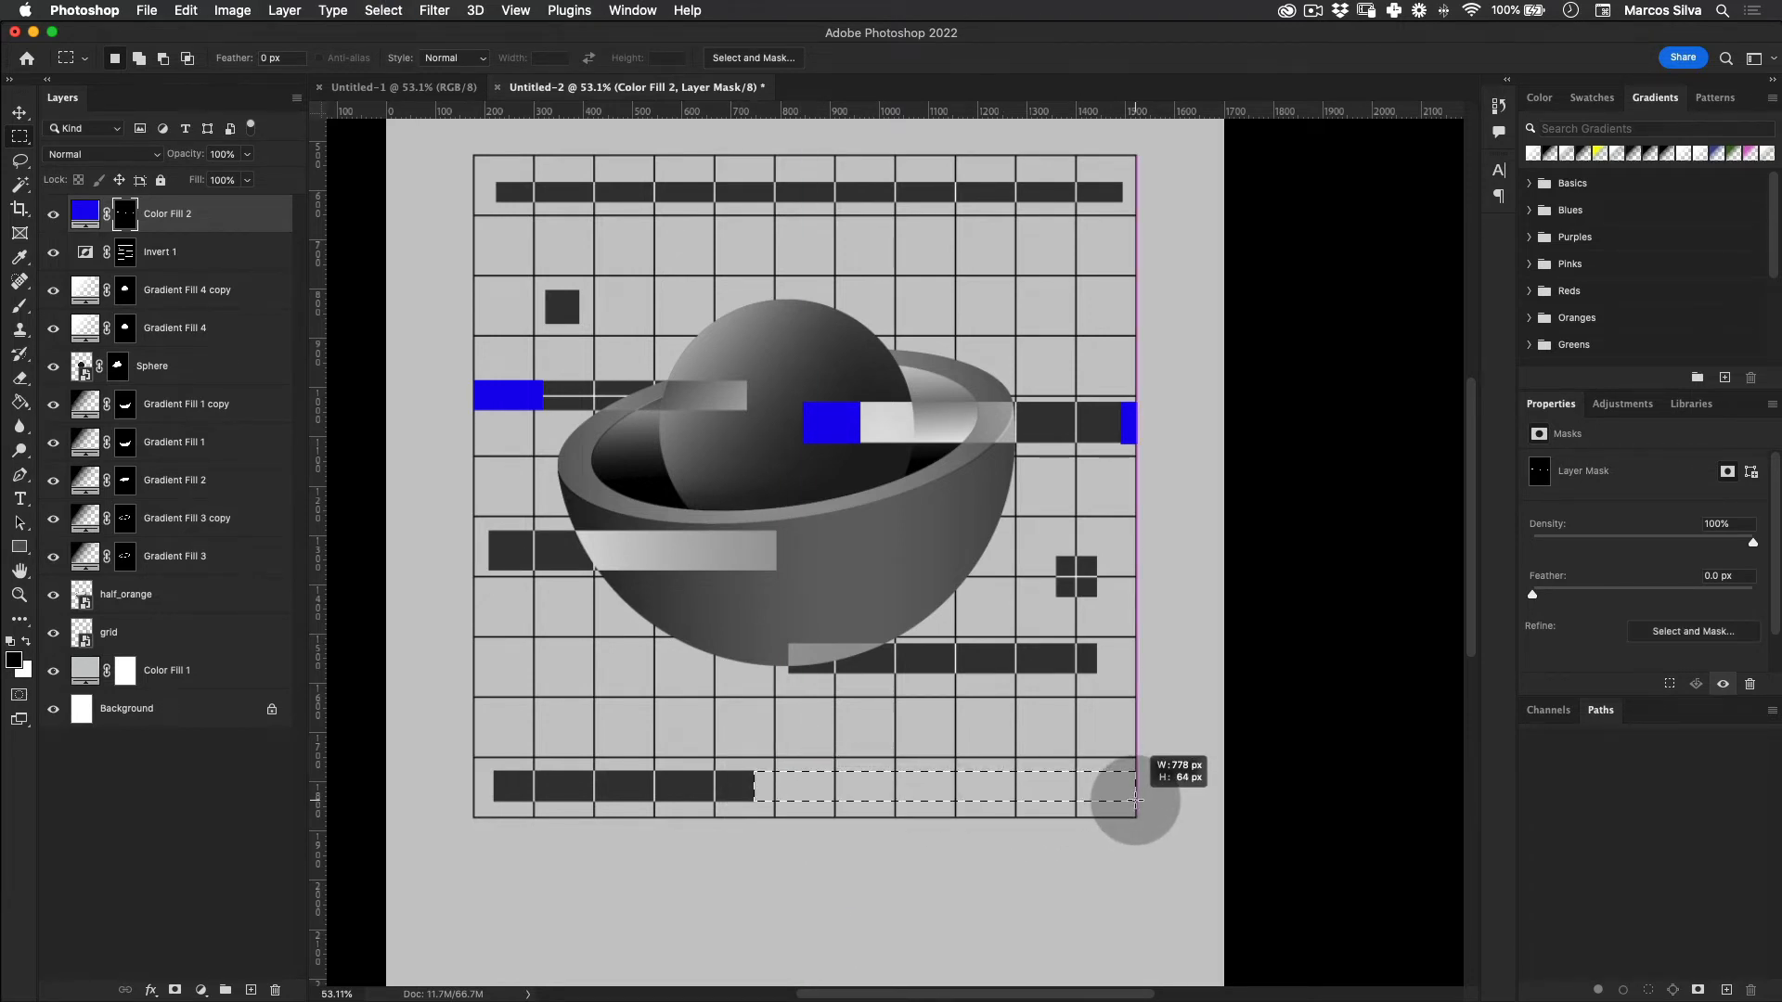
key("super+BackSpace")
key("super+d")
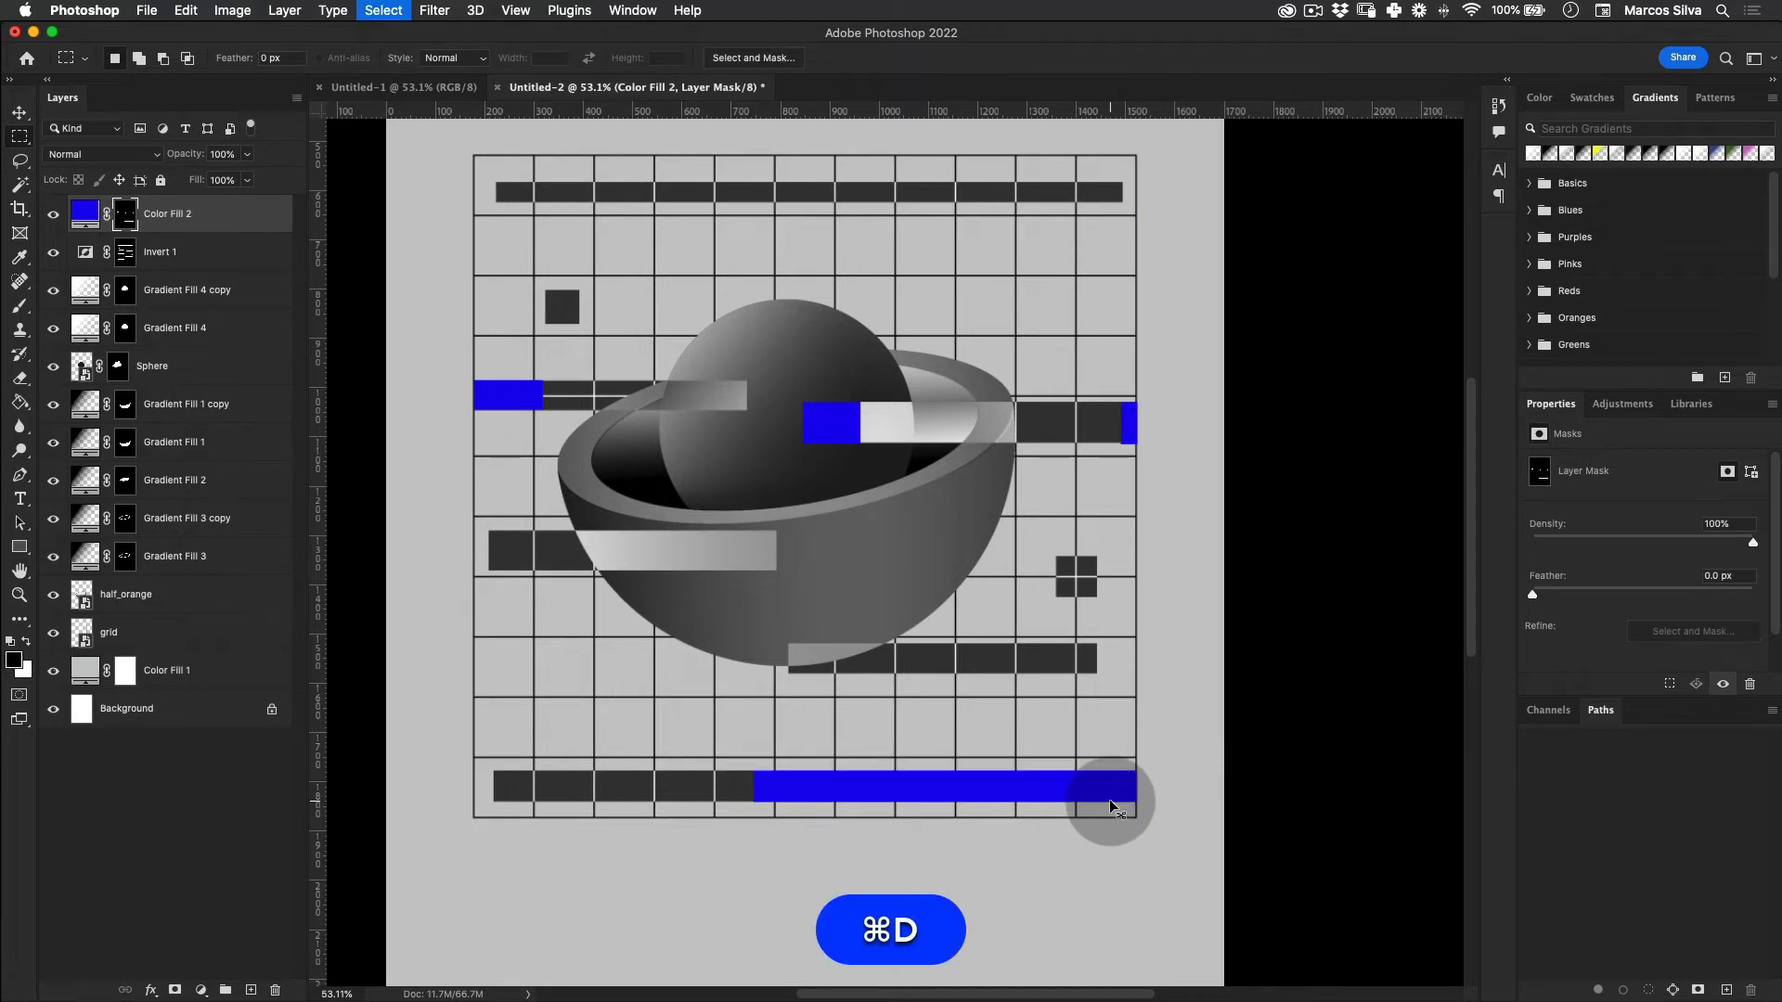
double_click(84, 212)
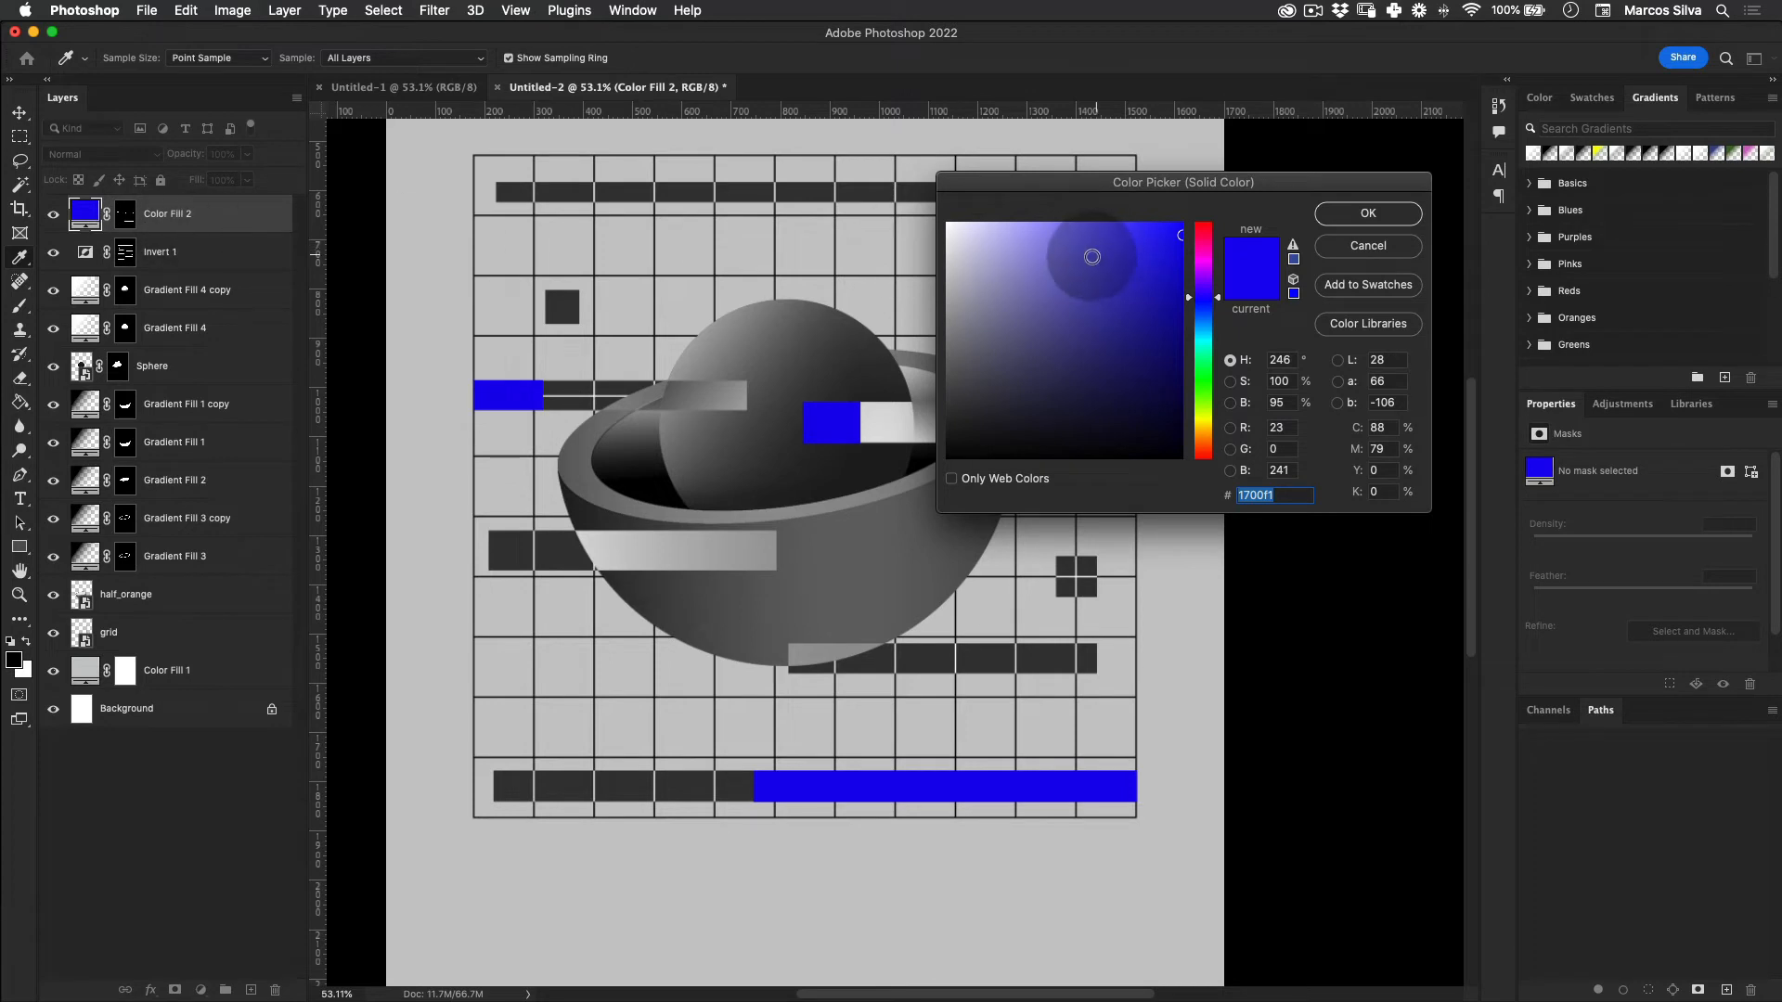
mouse_move(1115, 256)
left_mouse_down()
mouse_move(1119, 298)
mouse_move(1104, 224)
left_mouse_up()
mouse_move(1207, 246)
left_mouse_down()
mouse_move(1209, 219)
mouse_move(1078, 215)
mouse_move(1119, 220)
left_mouse_up()
mouse_move(1210, 282)
left_mouse_down()
mouse_move(1220, 379)
mouse_move(1220, 306)
left_mouse_up()
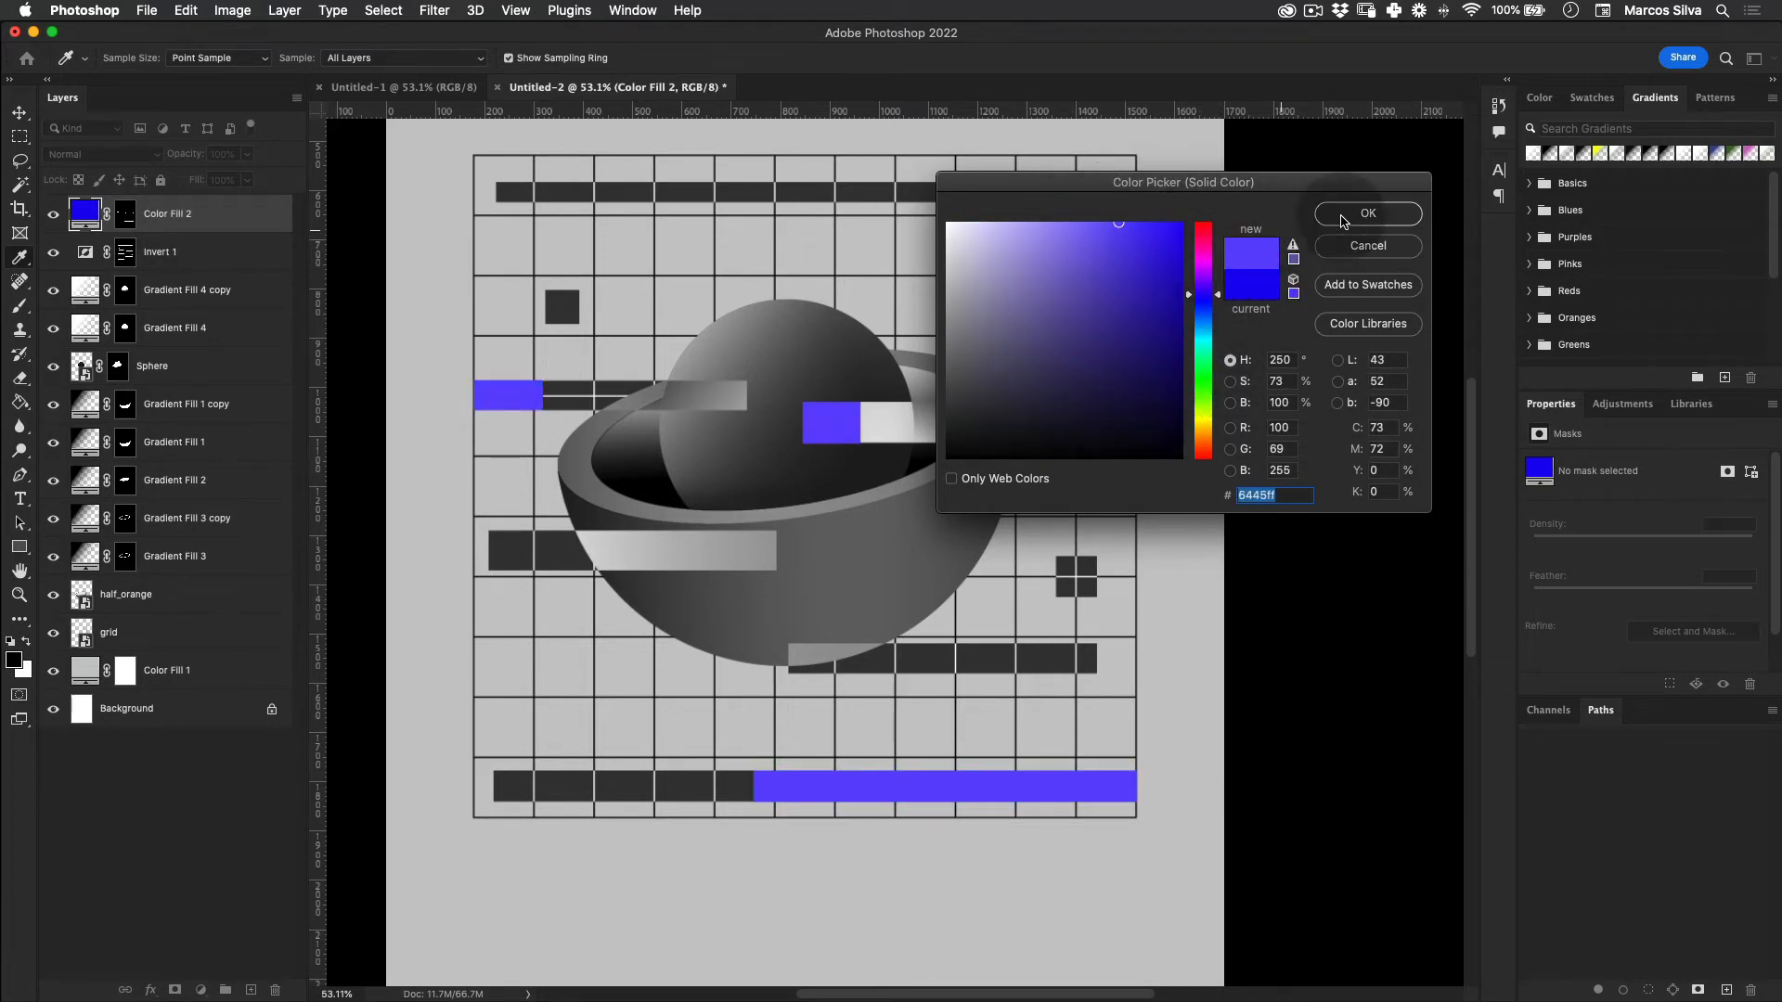
left_click(1368, 245)
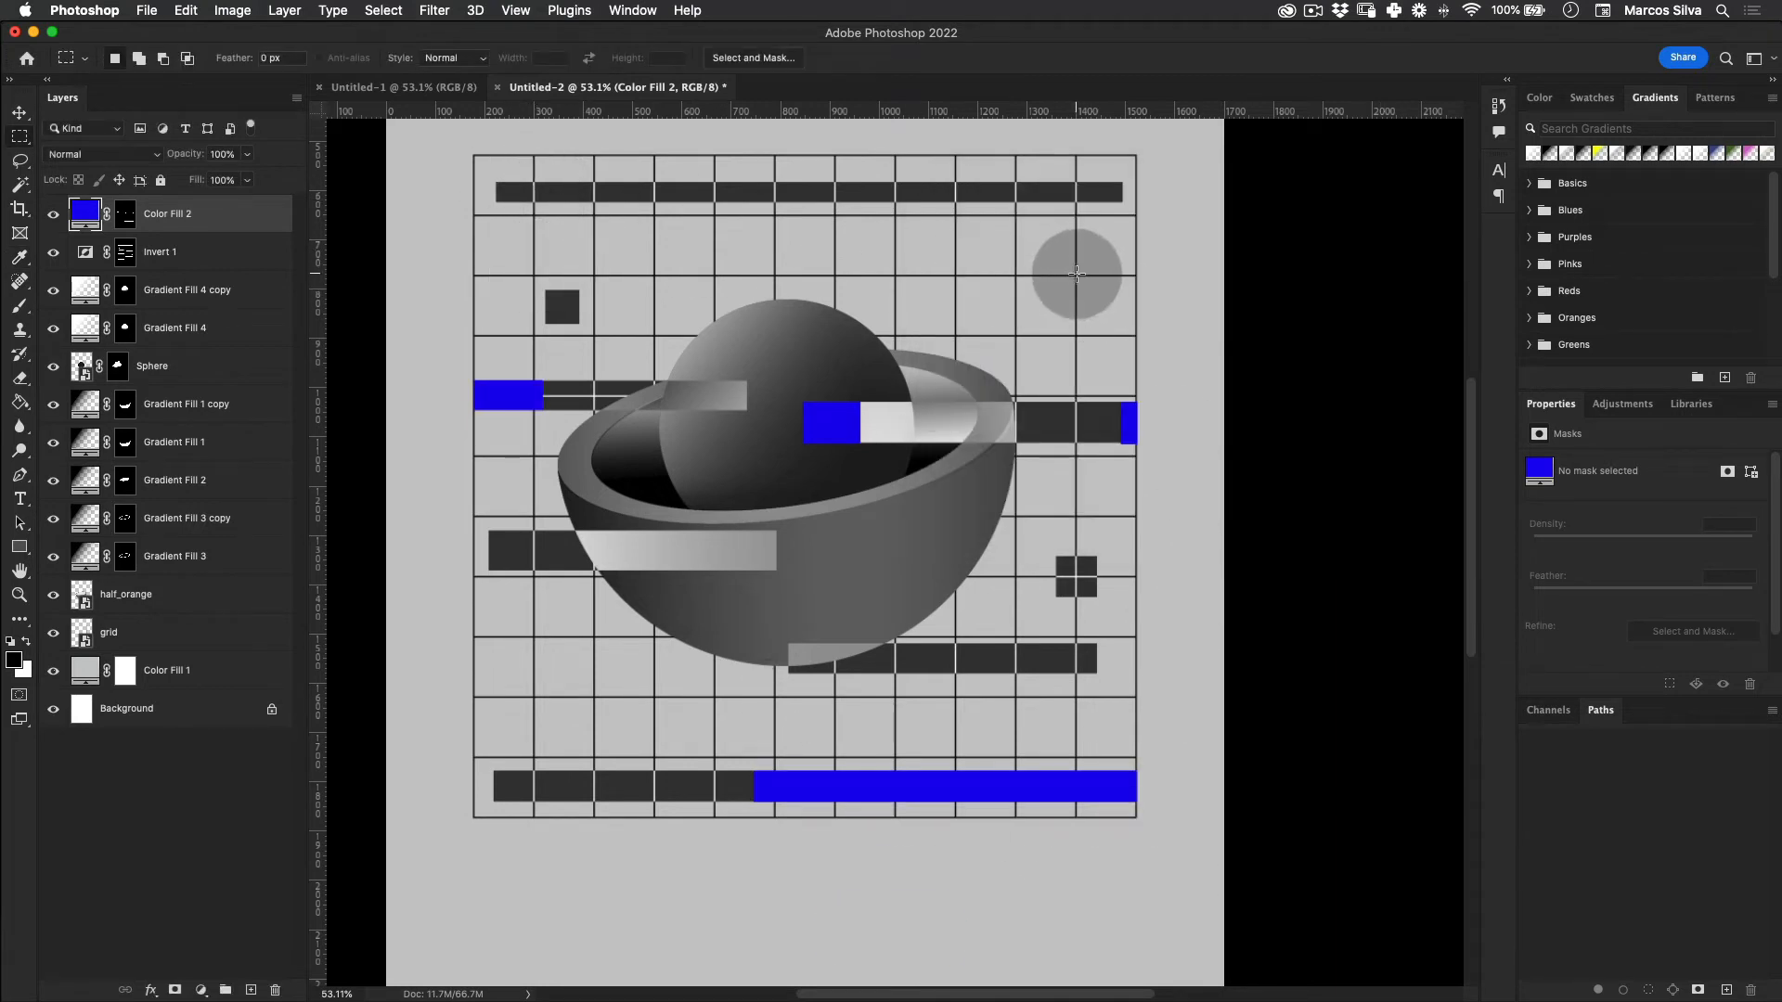
Step: Reveal a blue square on the Color Fill 2 mask in the grid's upper-right area, below the long inverted bar
left_click_drag(1075, 273, 1119, 236)
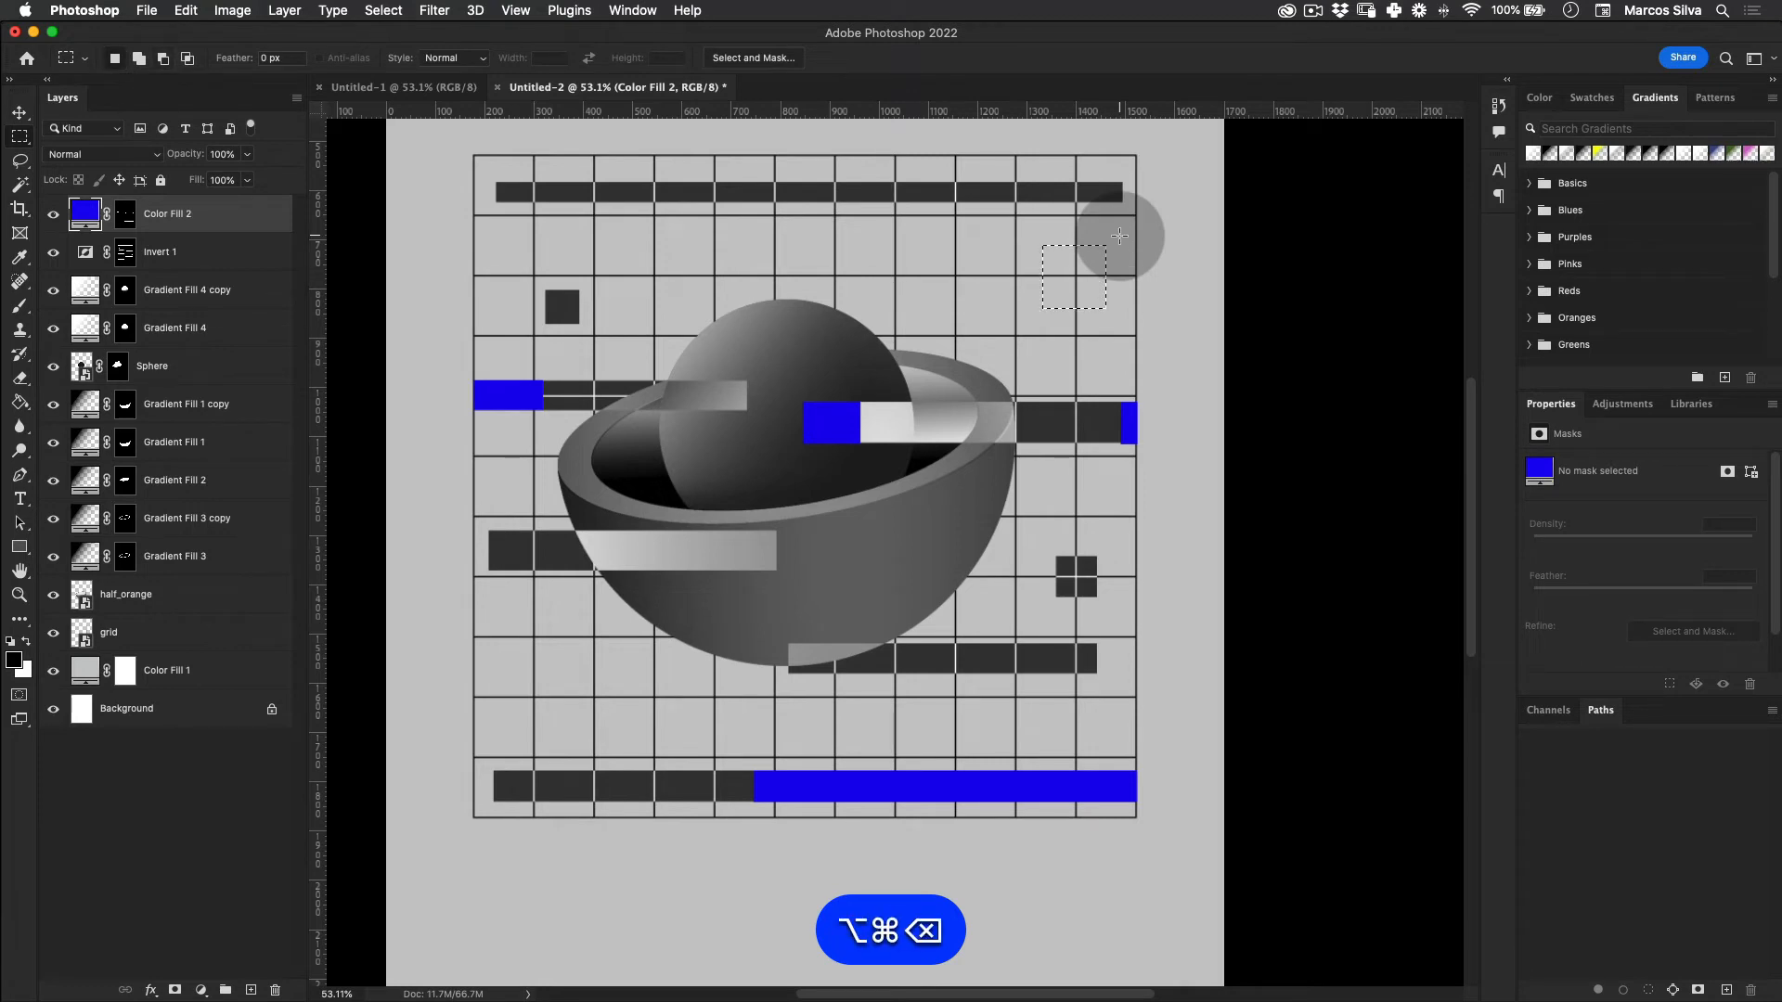
left_click(125, 214)
key("alt+BackSpace")
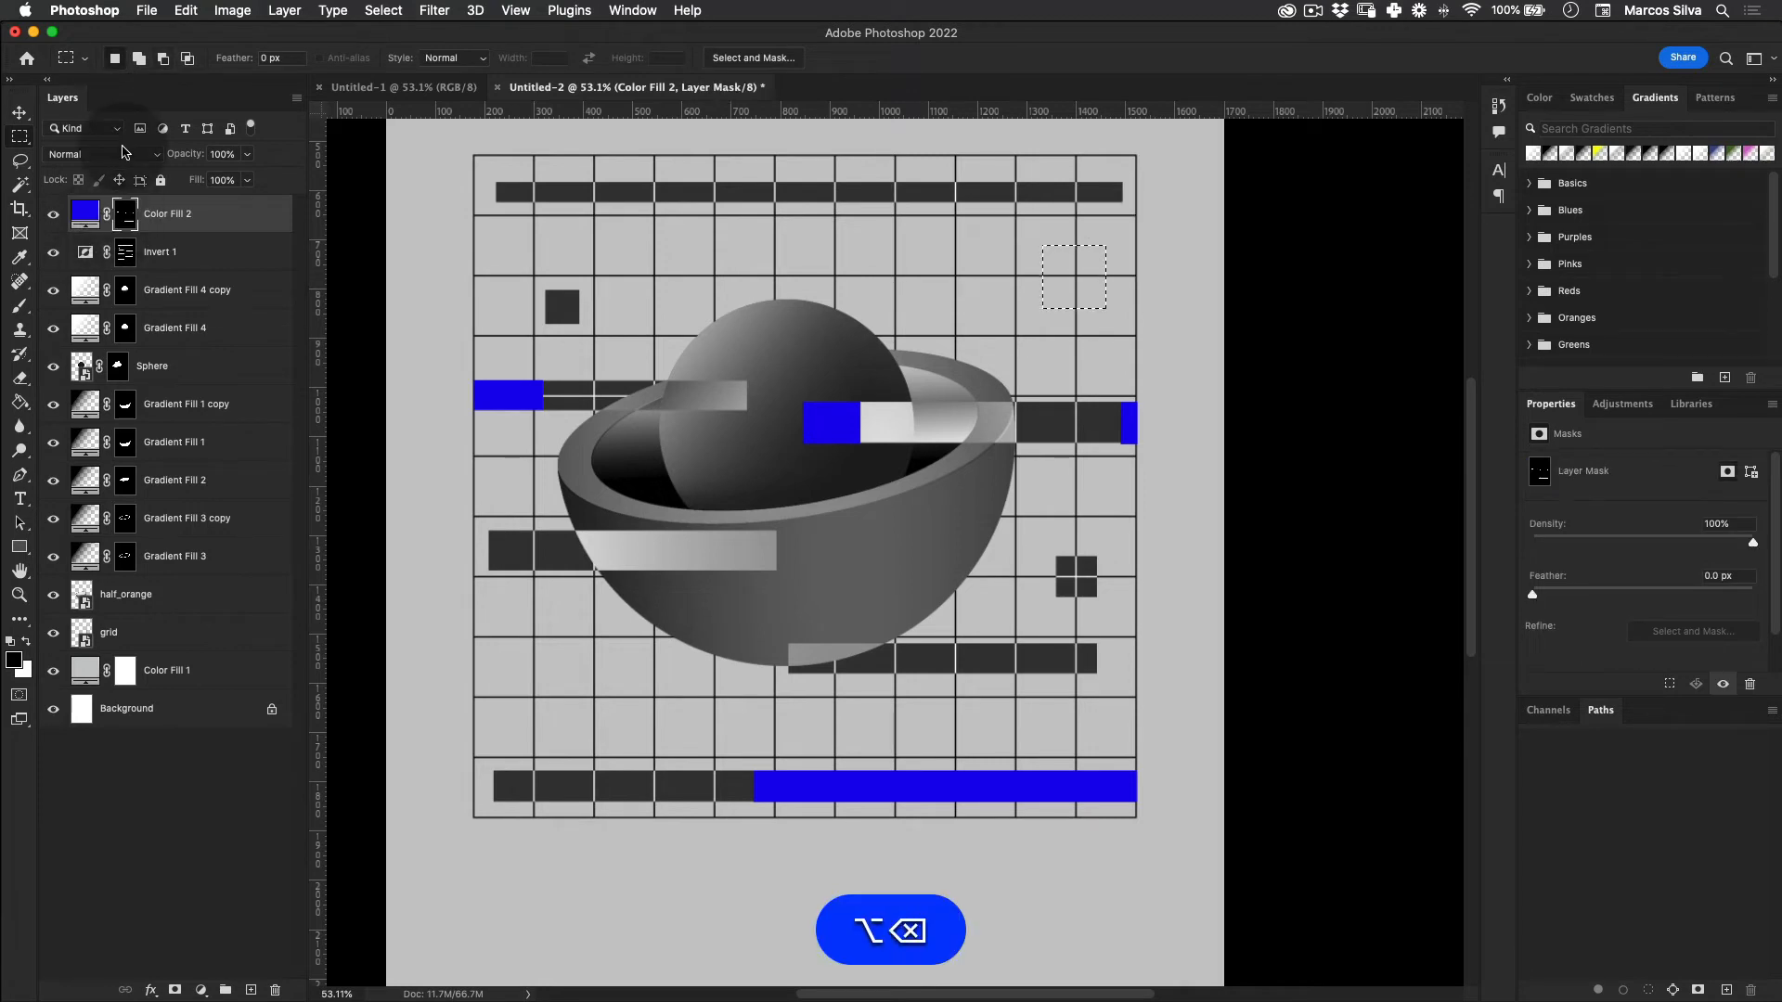
key("super+d")
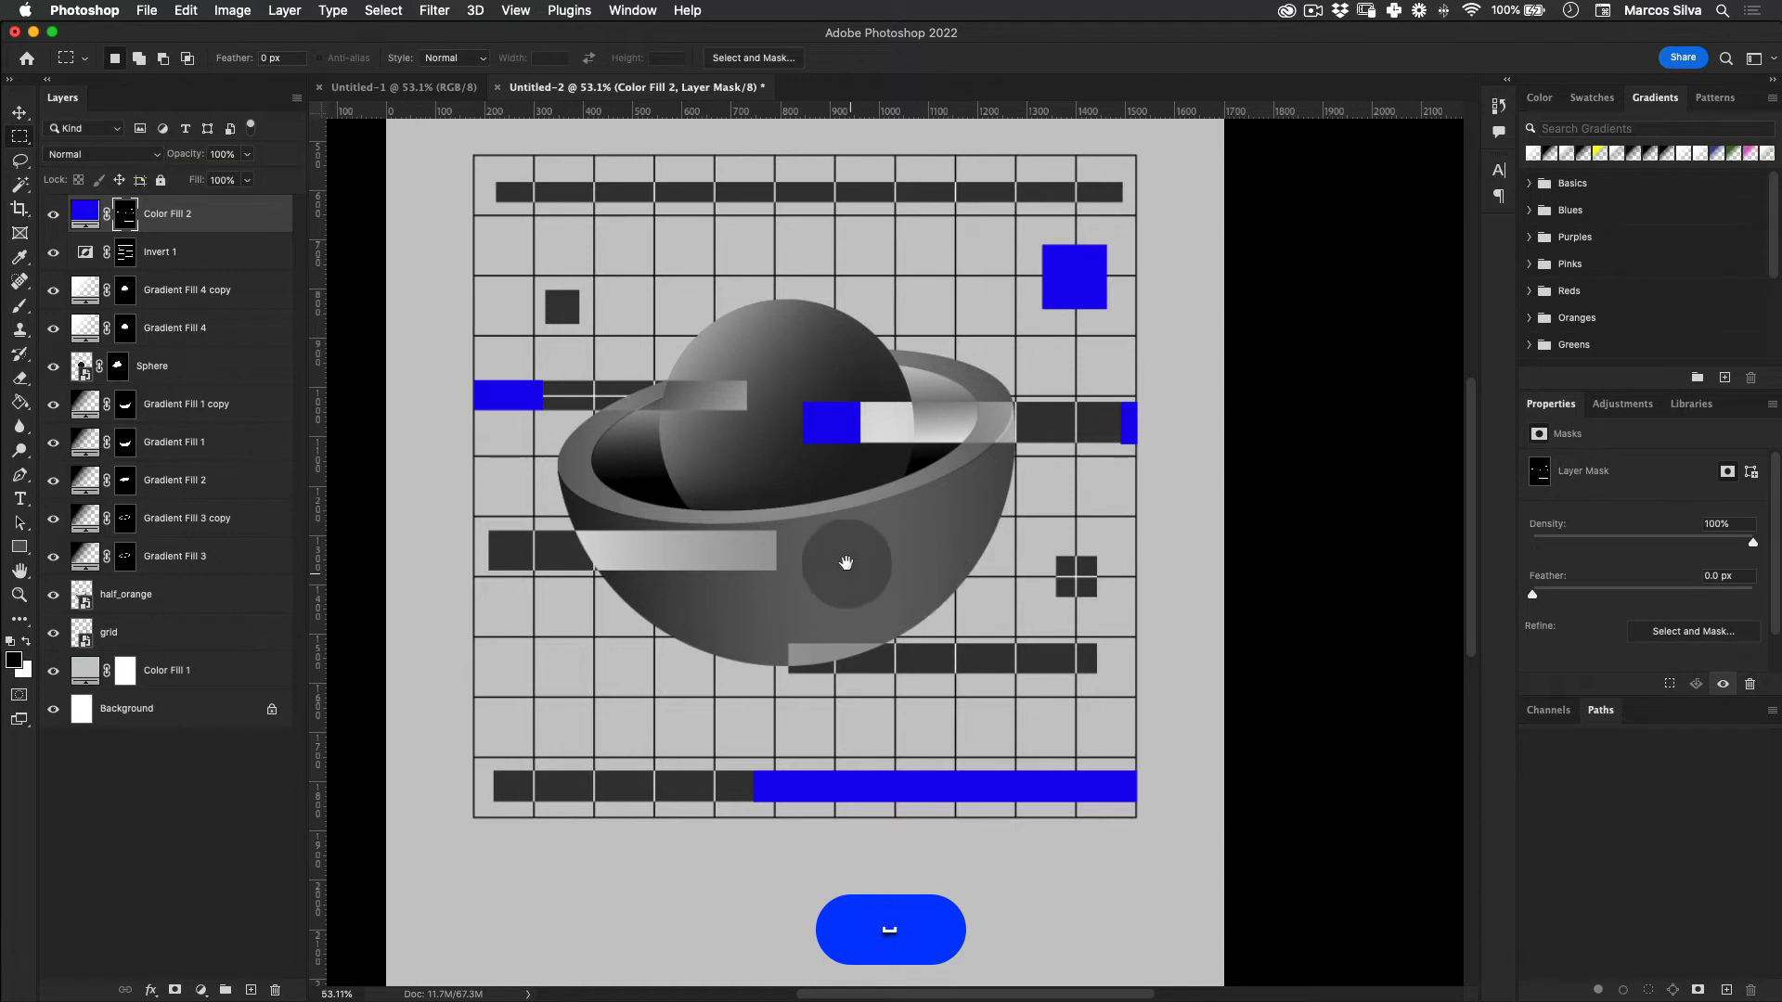
Step: Reveal a blue bar about 393 by 80 px on the Color Fill 2 mask, at the grid's lower left beside the bowl's base
key("space")
left_click_drag(356, 498, 324, 427)
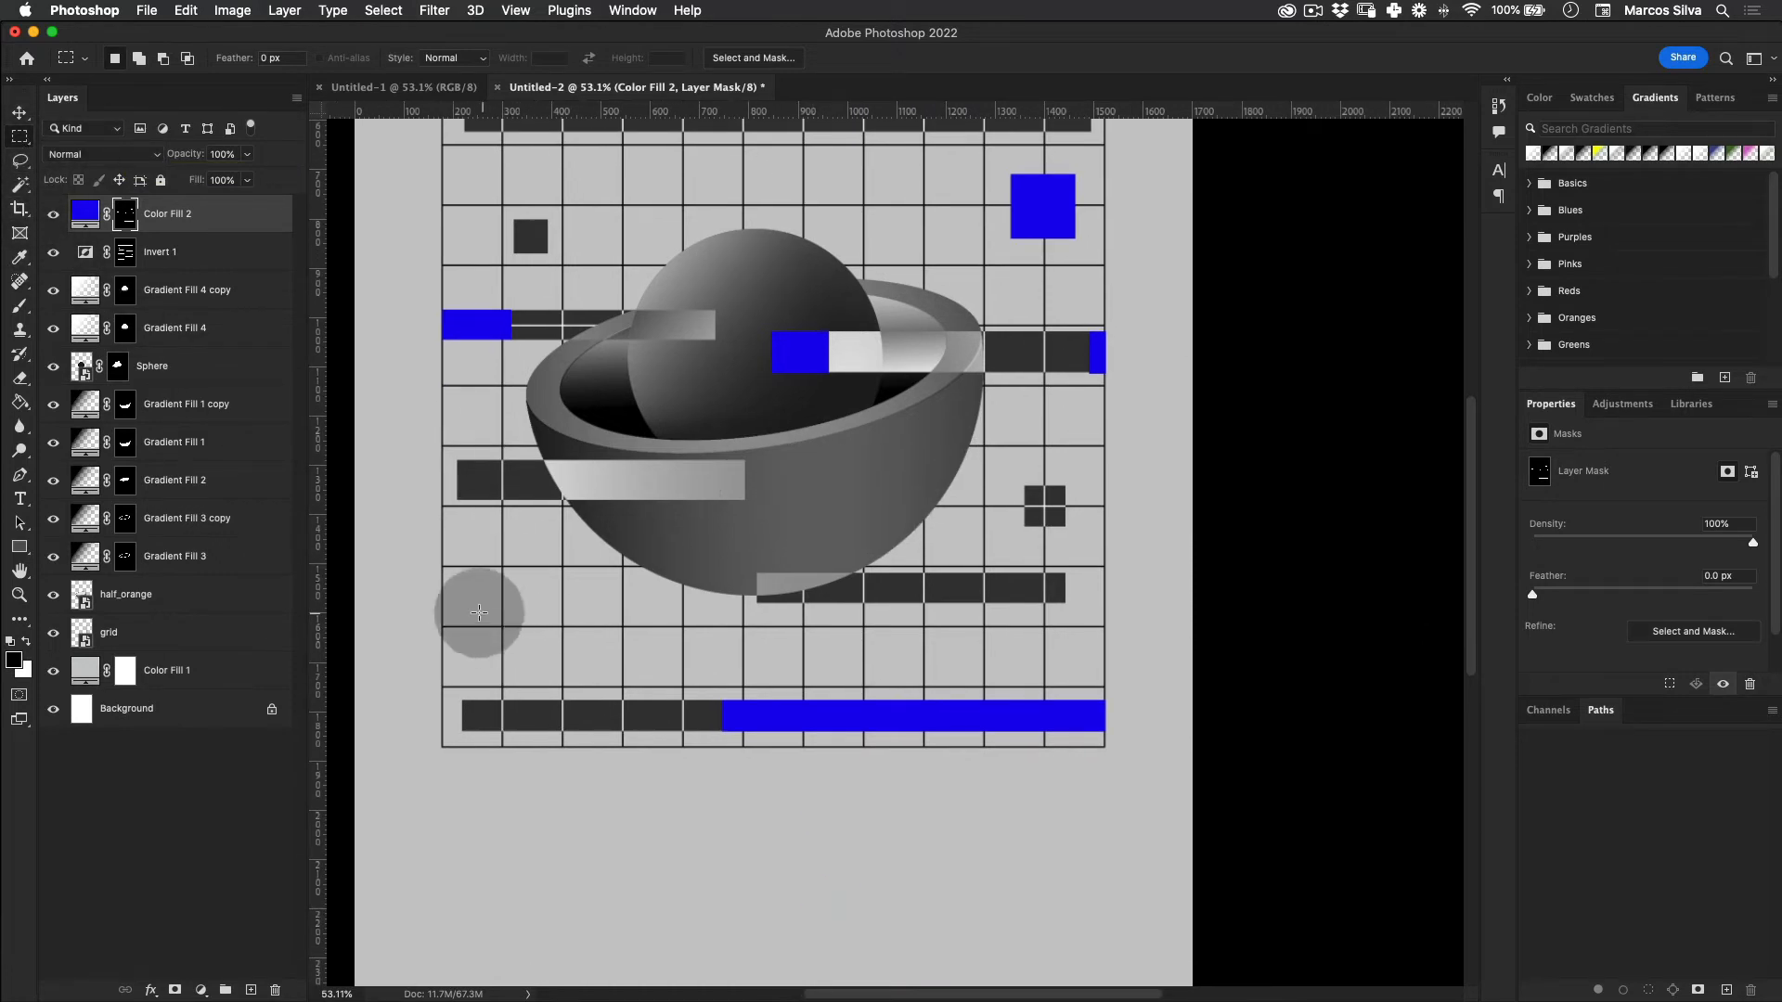
left_click_drag(455, 582, 649, 619)
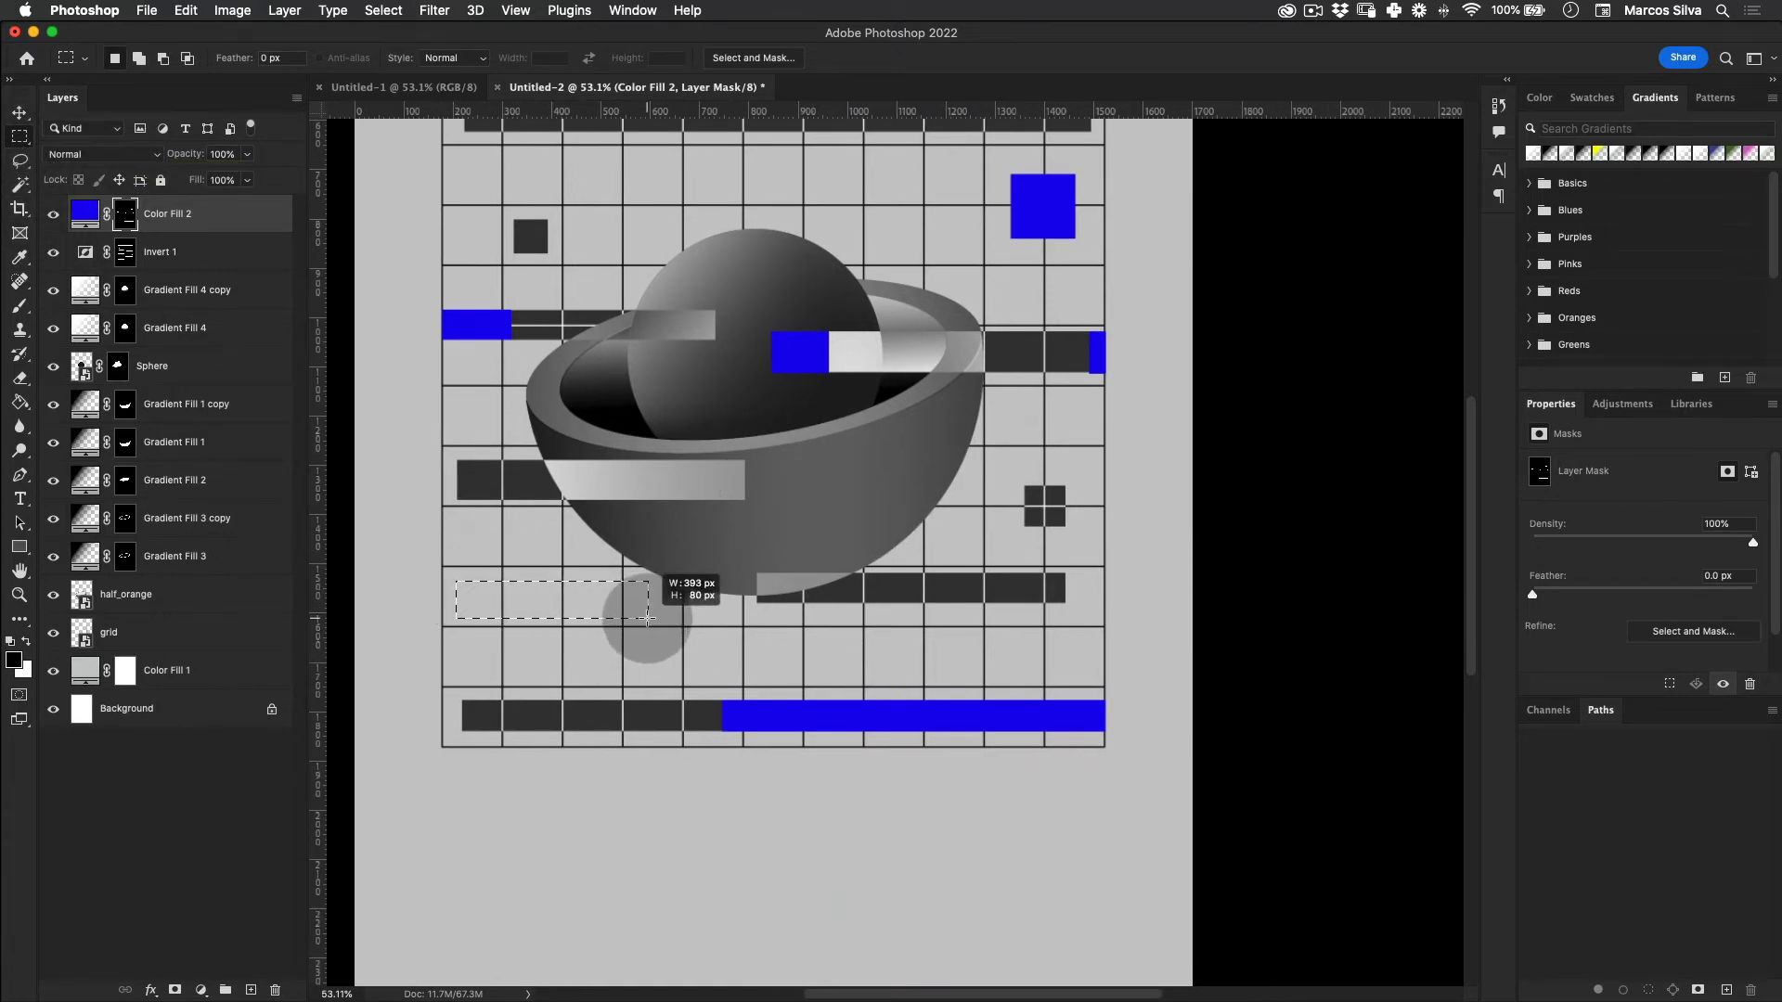
key("alt+super+BackSpace")
key("super+d")
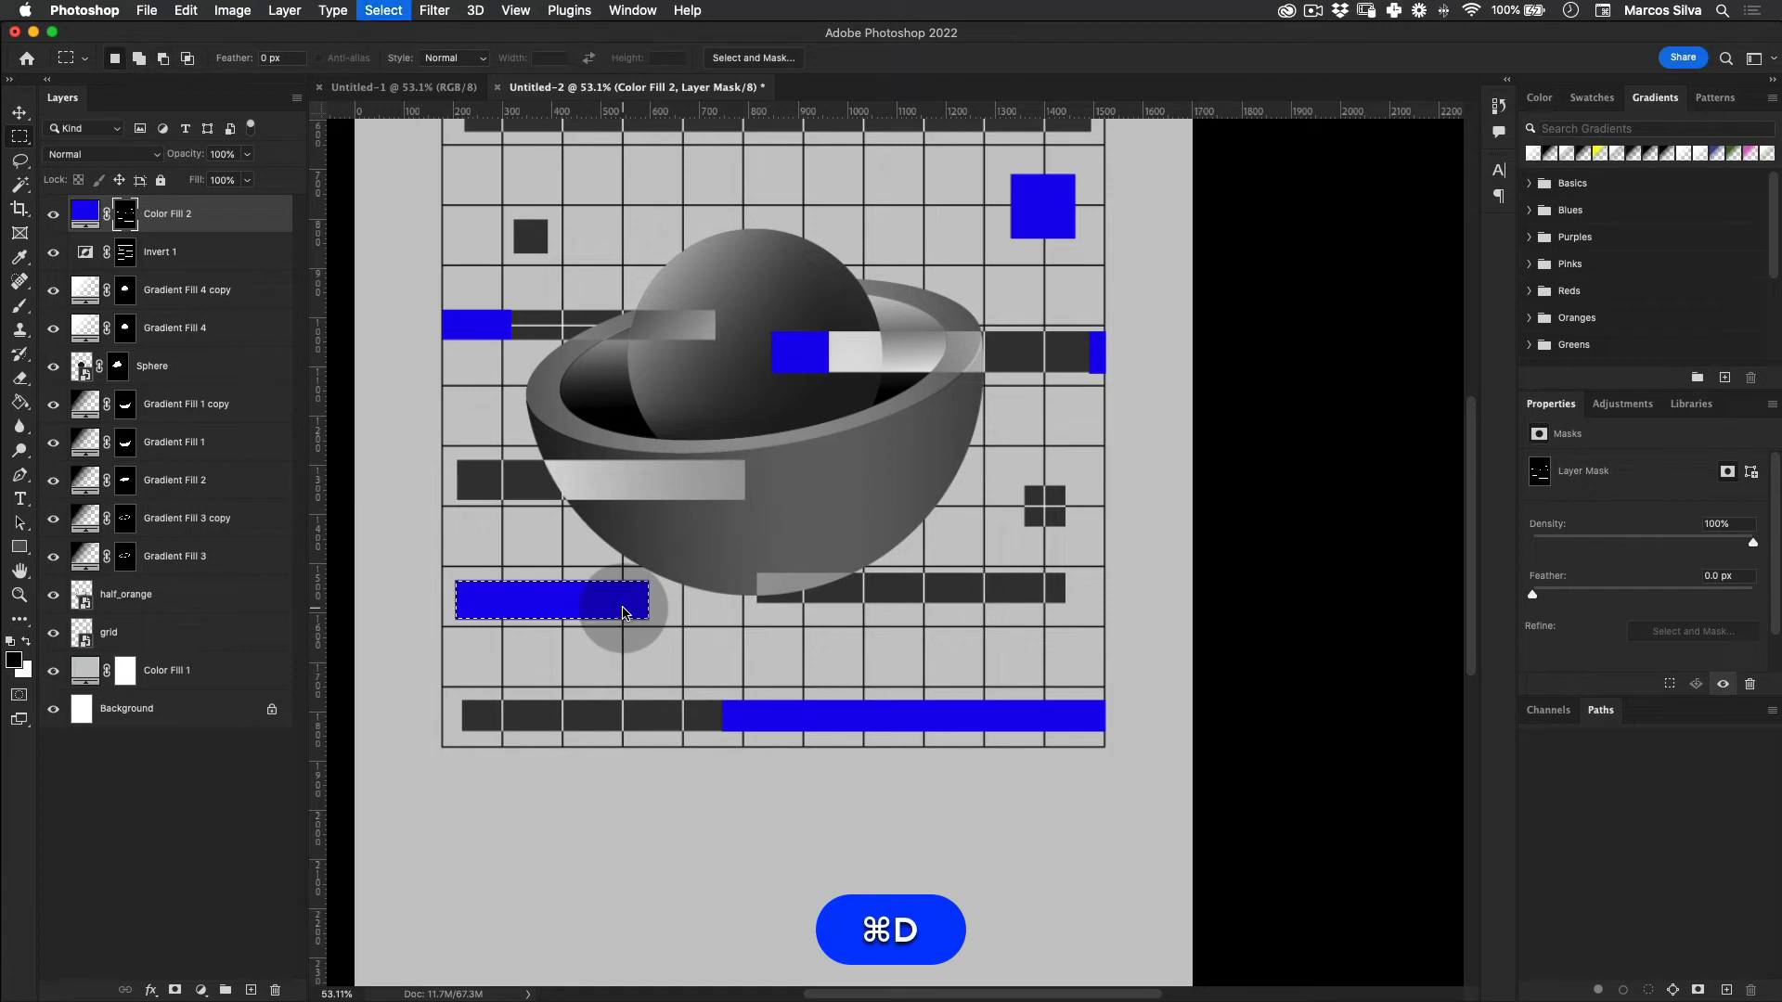
Step: Reveal a small blue block on the Color Fill 2 mask between the grid's left edge and the start of the topmost inverted bar
scroll(650, 501, "up", 5)
scroll(650, 501, "left", 2)
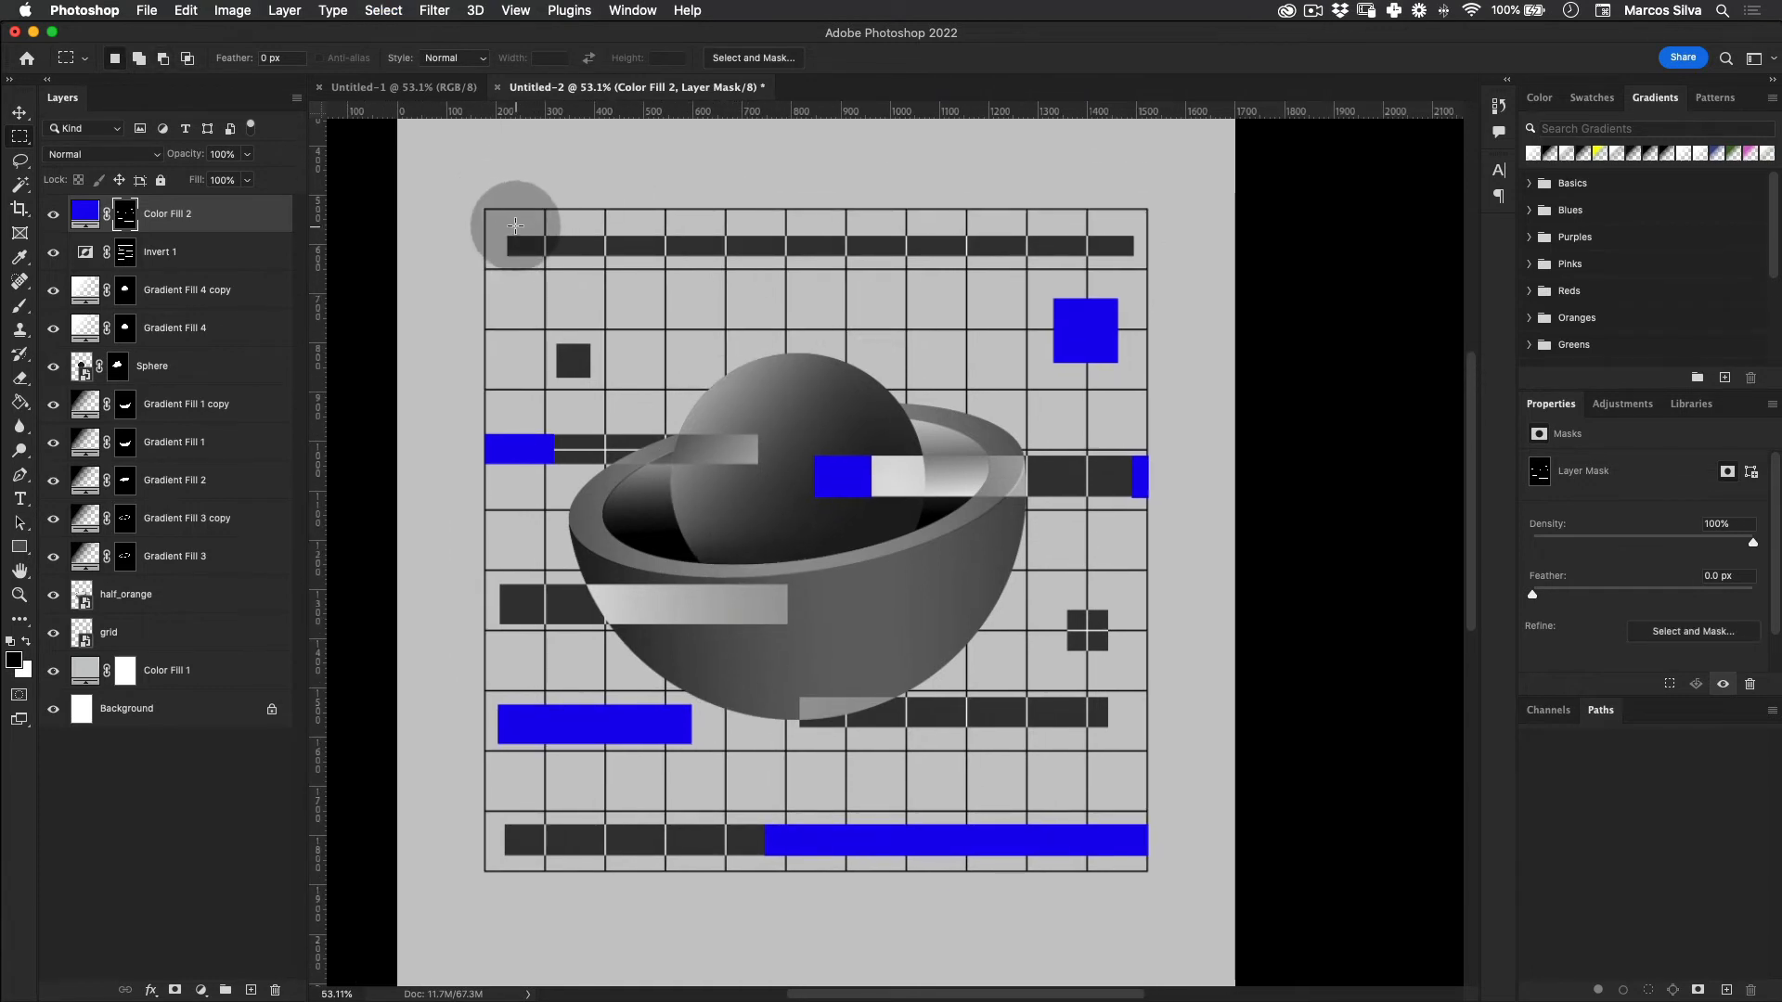
left_click_drag(506, 234, 485, 256)
key("alt")
key("super+d")
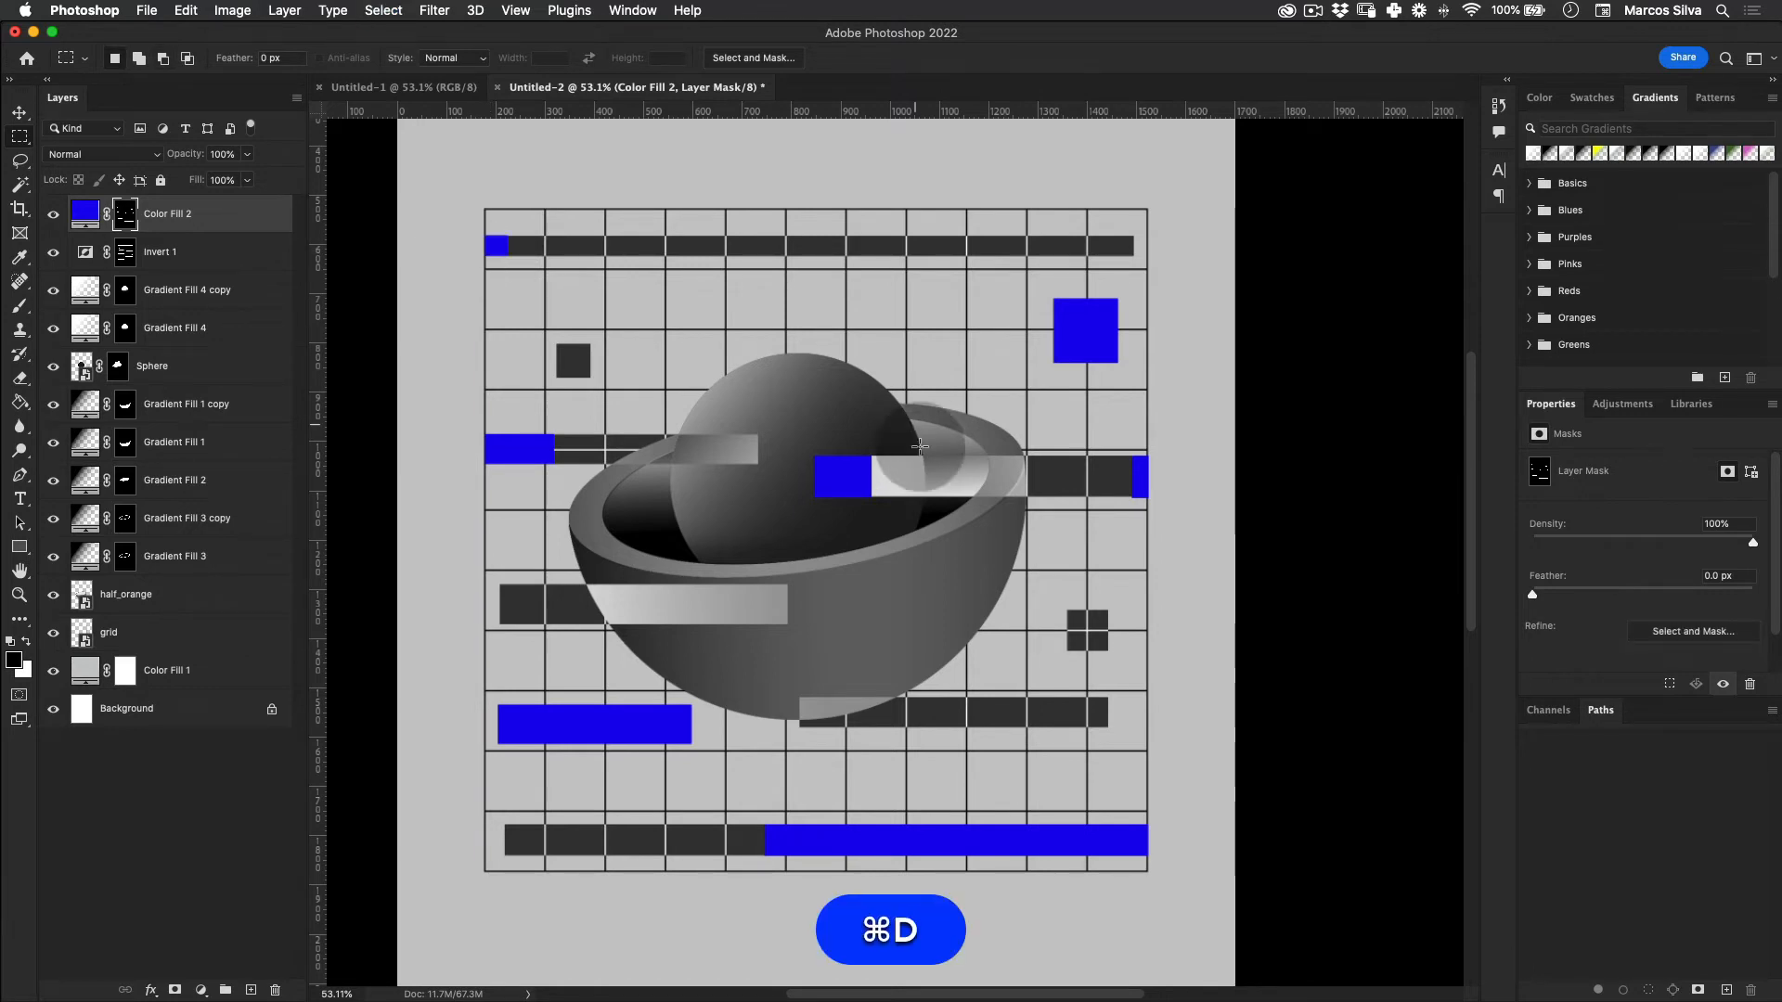
Step: Reveal an inverted bar about 455 by 50 px on the Invert 1 mask, above the sphere and left of the blue square
key("super+z")
left_click_drag(876, 477, 891, 557)
key("z")
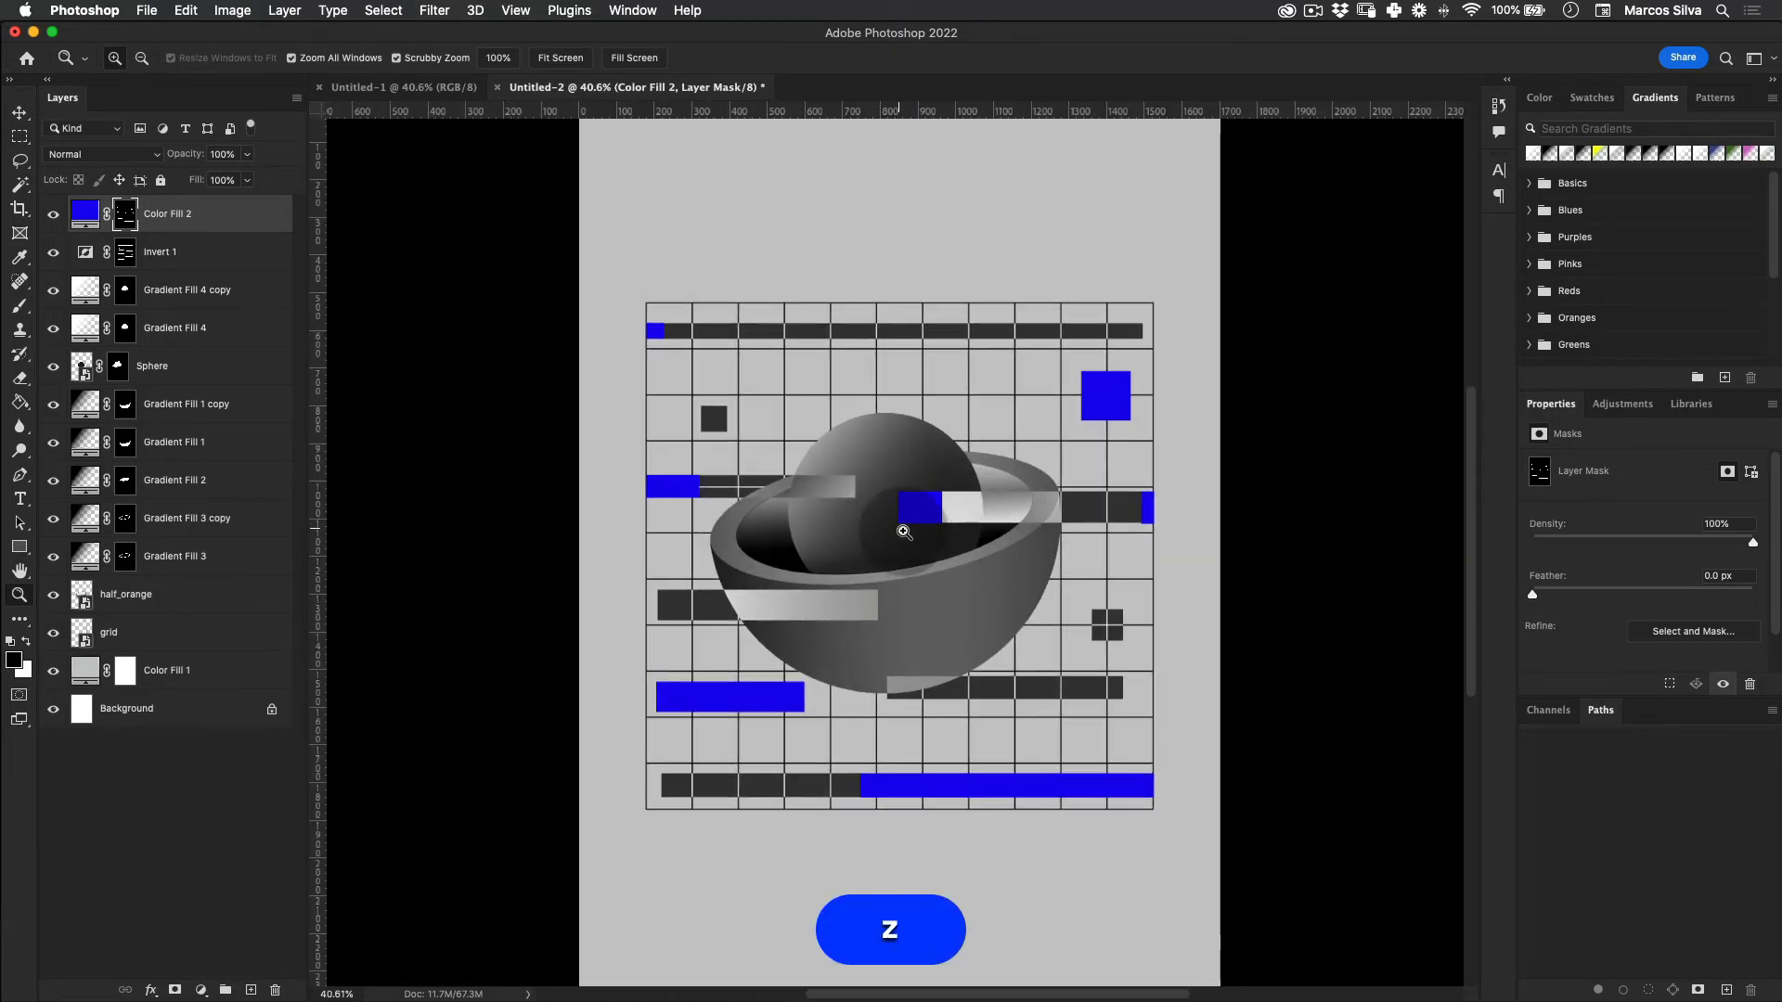
key("v")
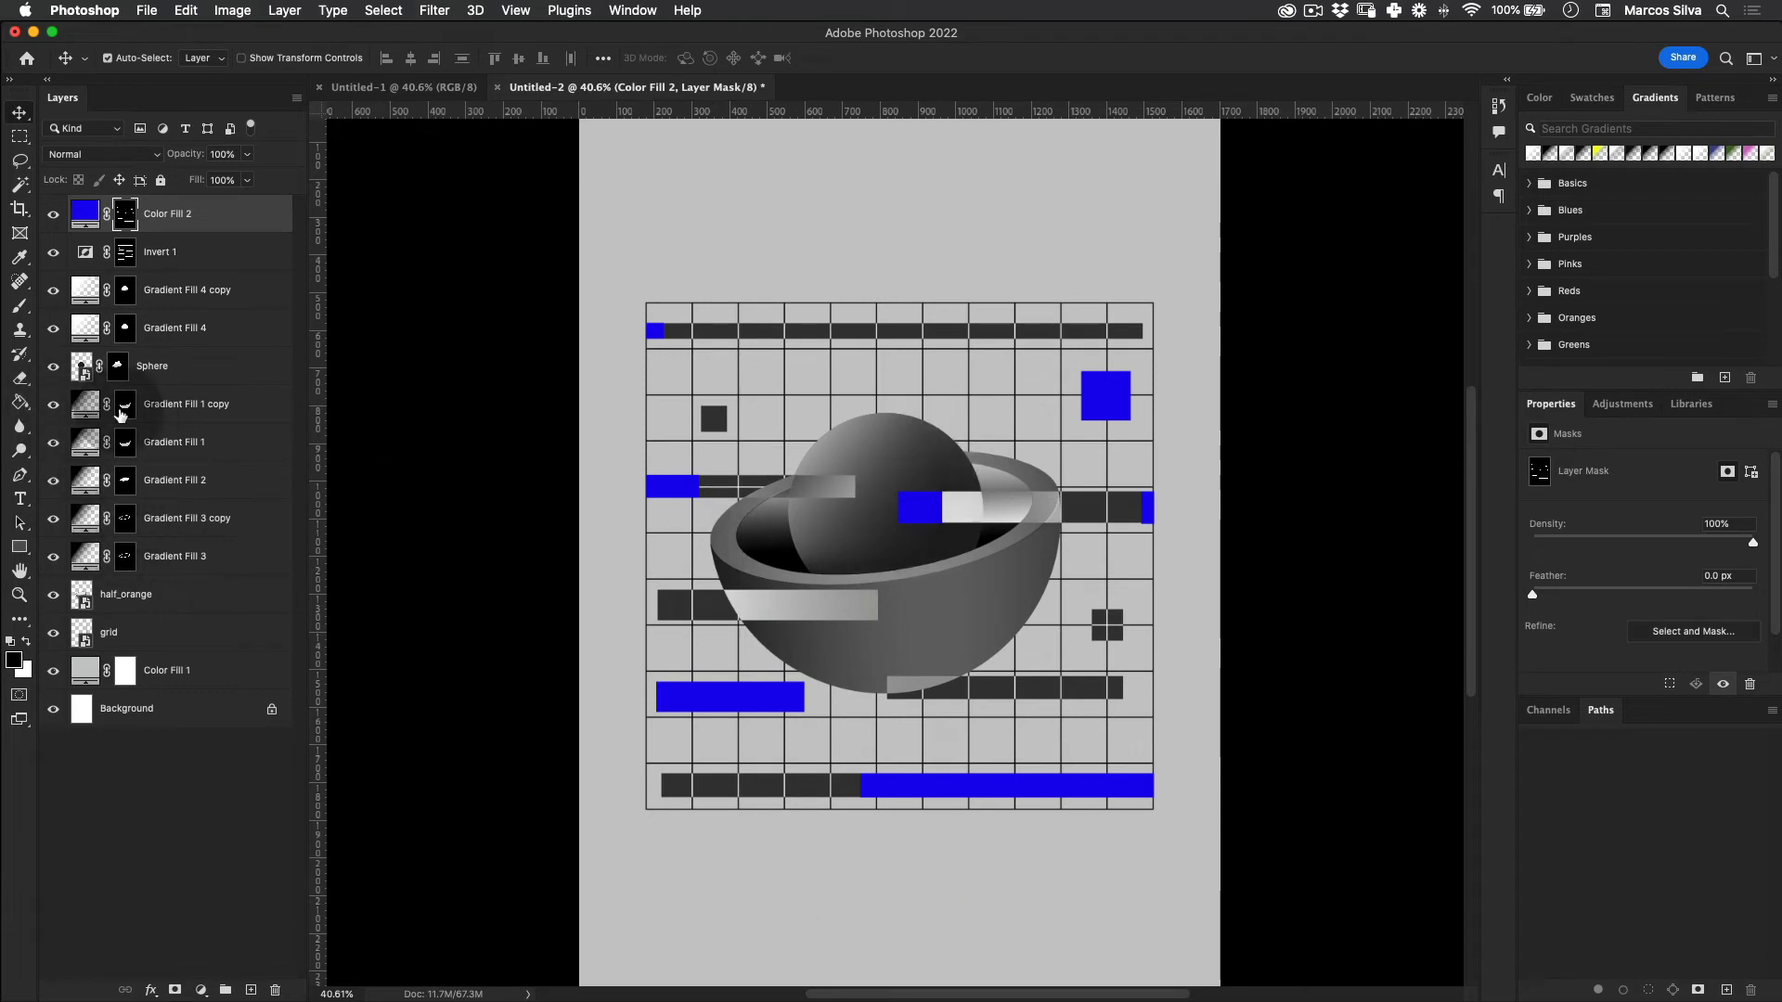
left_click(162, 251)
left_click(19, 136)
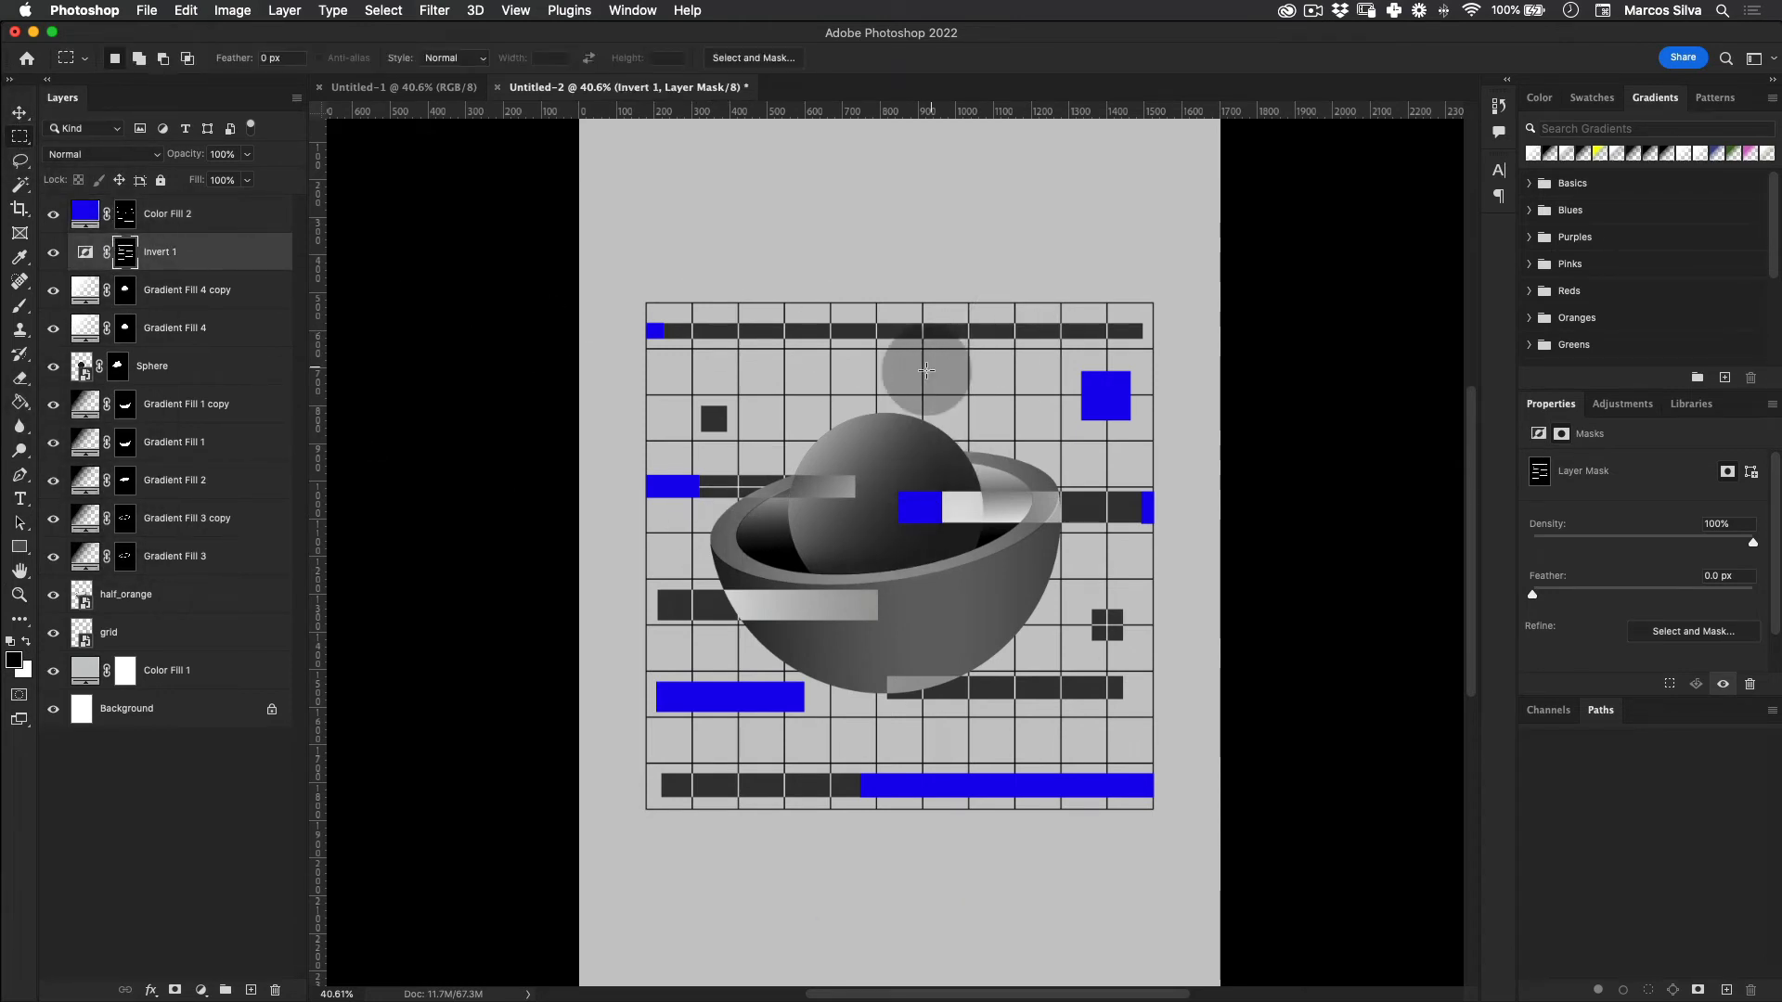
left_click_drag(859, 366, 1030, 384)
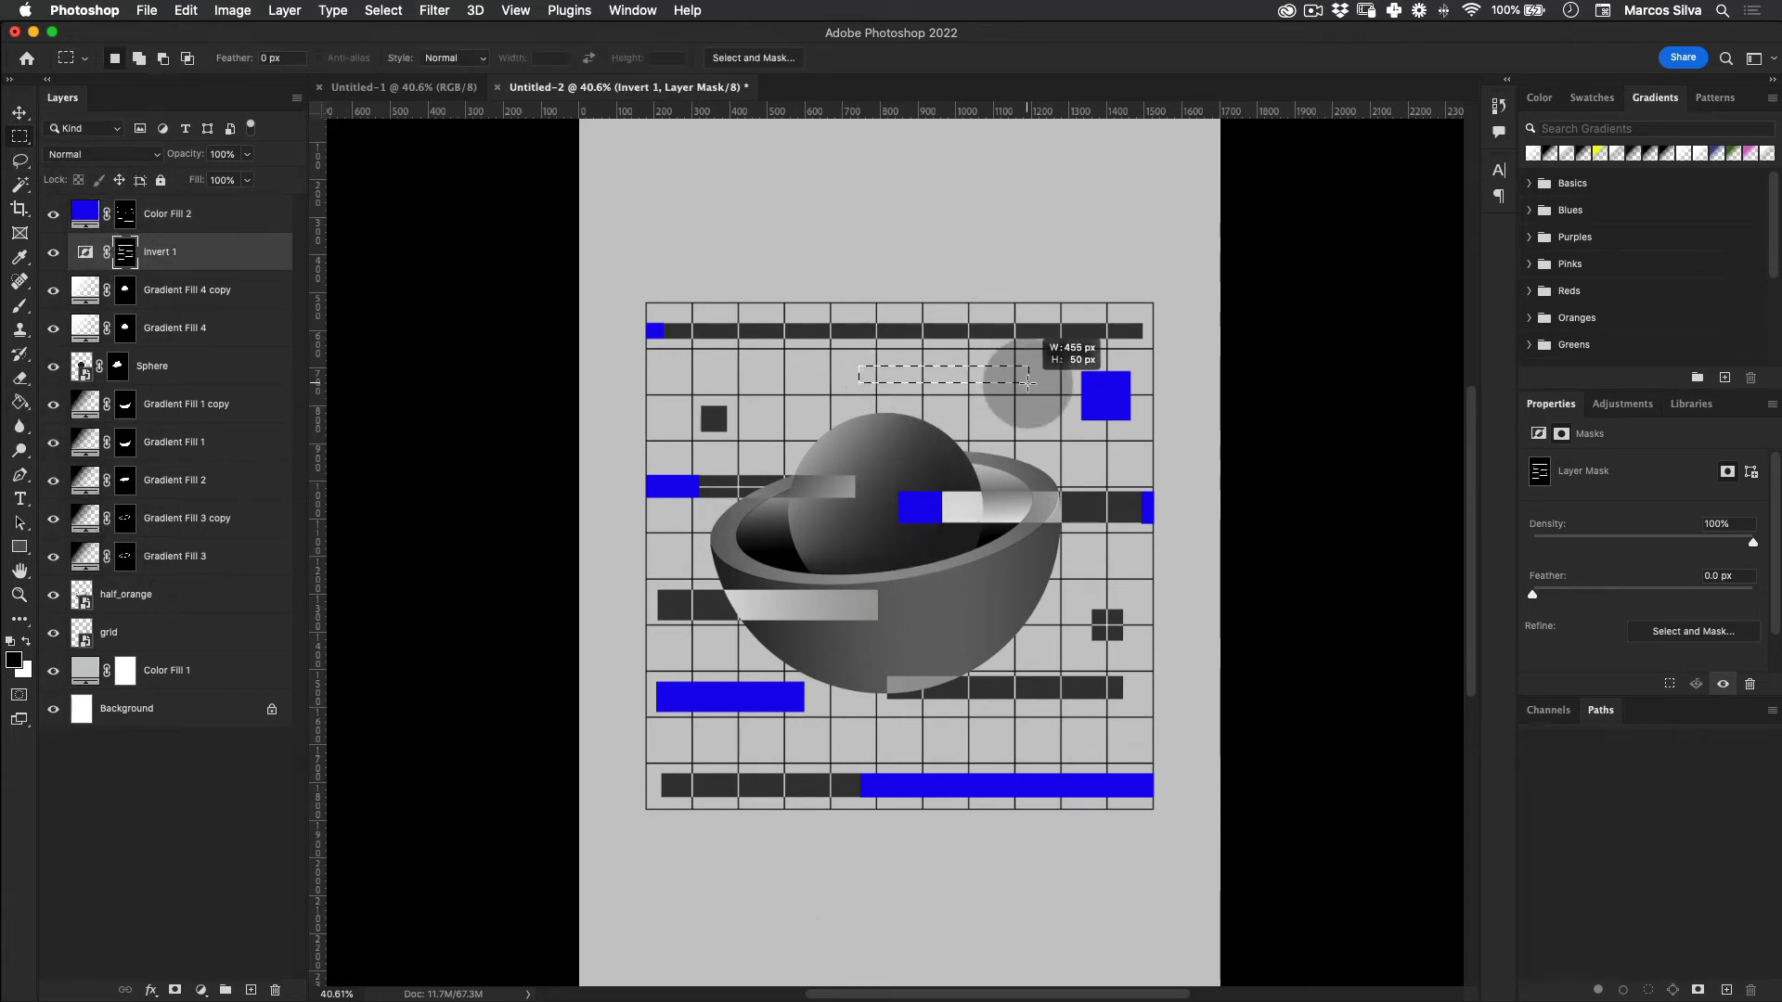
key("alt+super+BackSpace")
key("super+d")
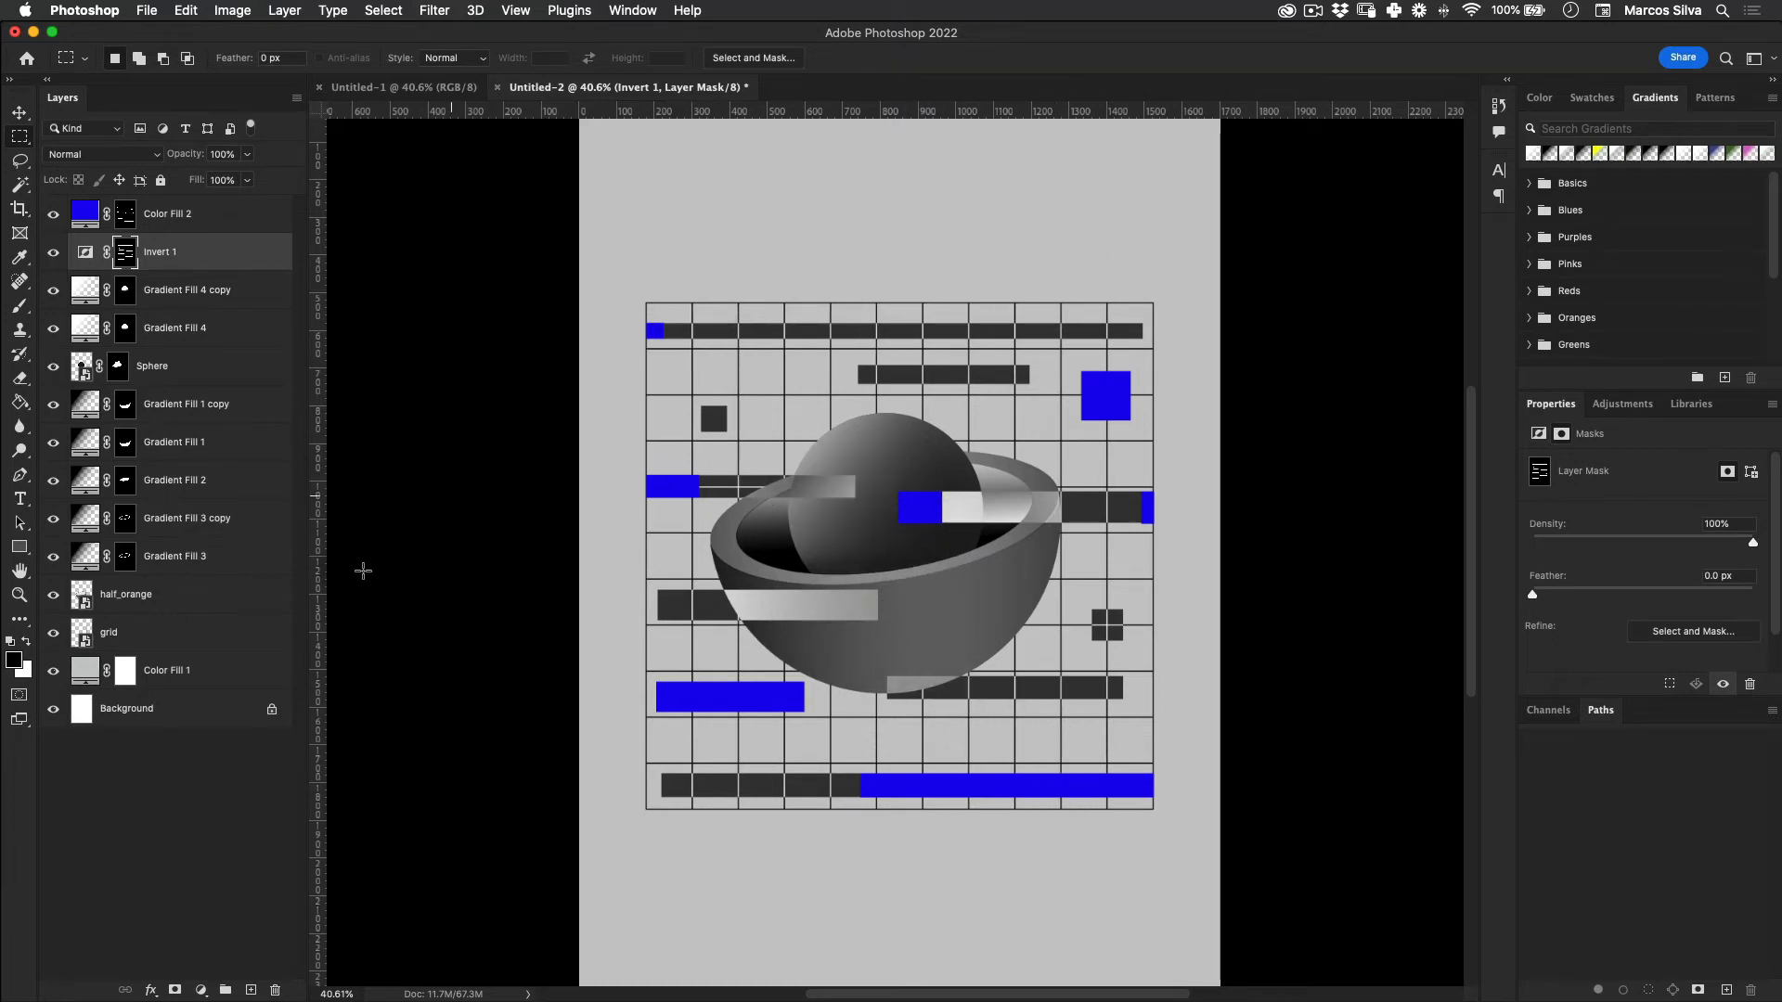
Step: Add a new empty layer above Color Fill 2 and fill it with black
left_click(250, 989)
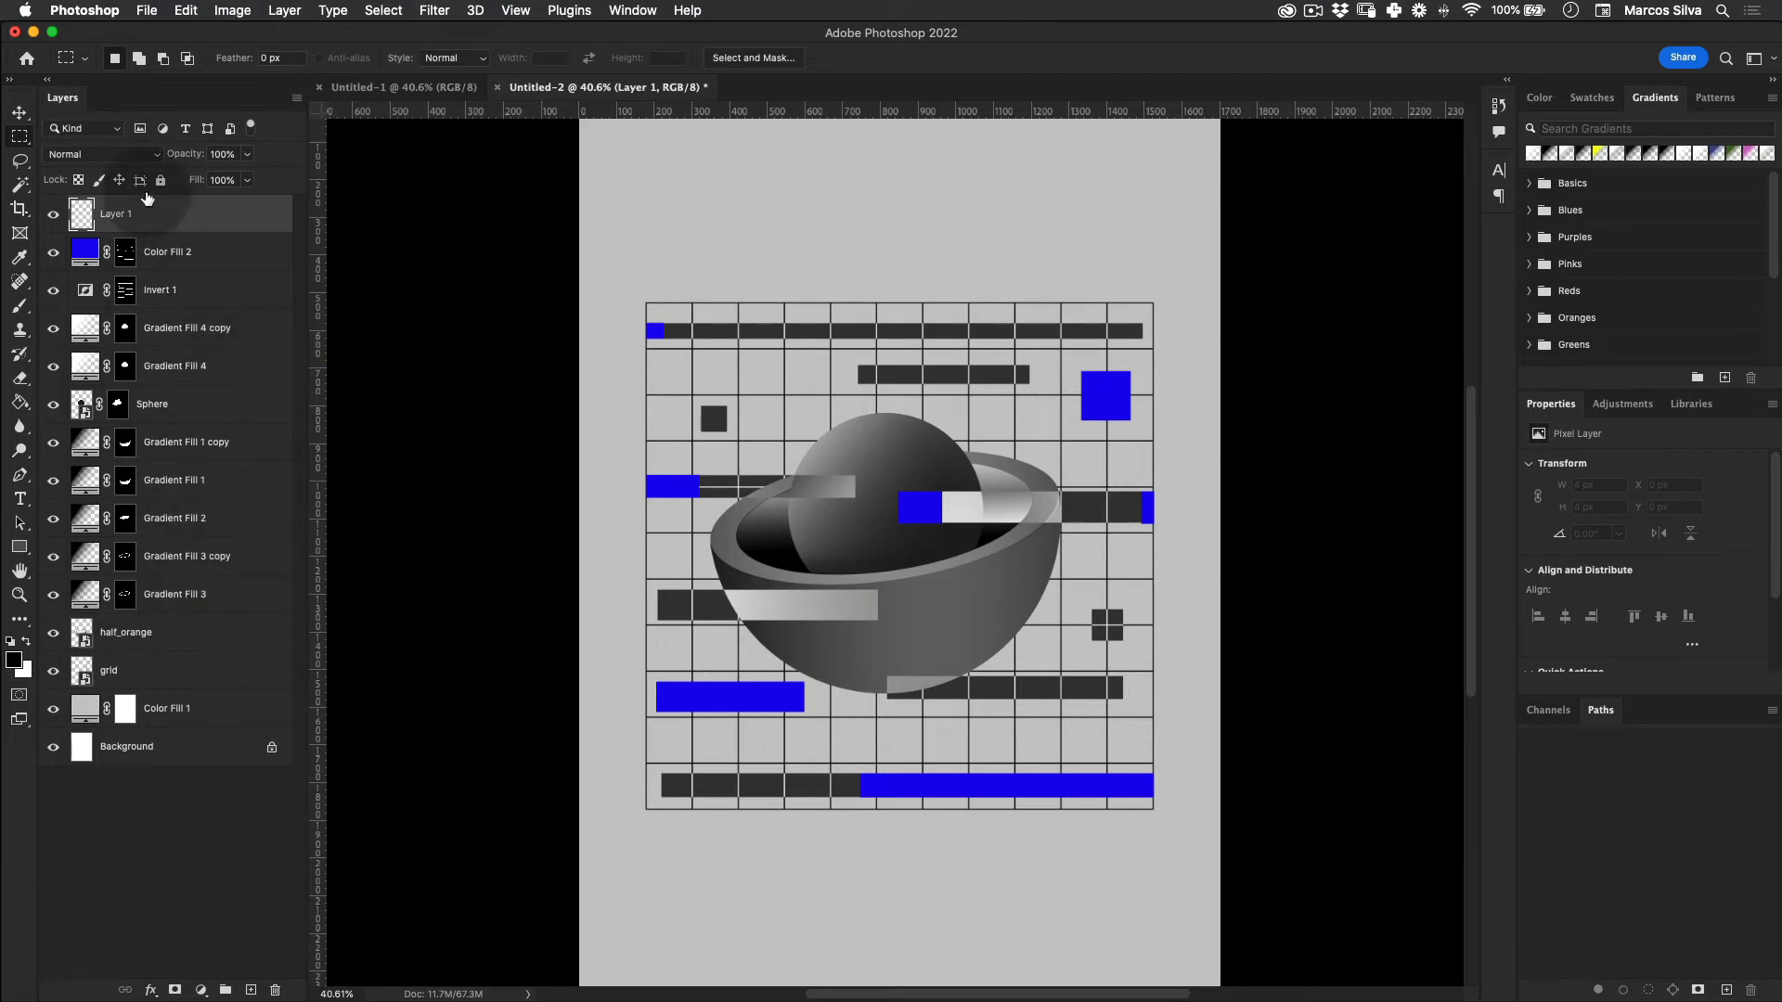
key("super+z")
key("BackSpace")
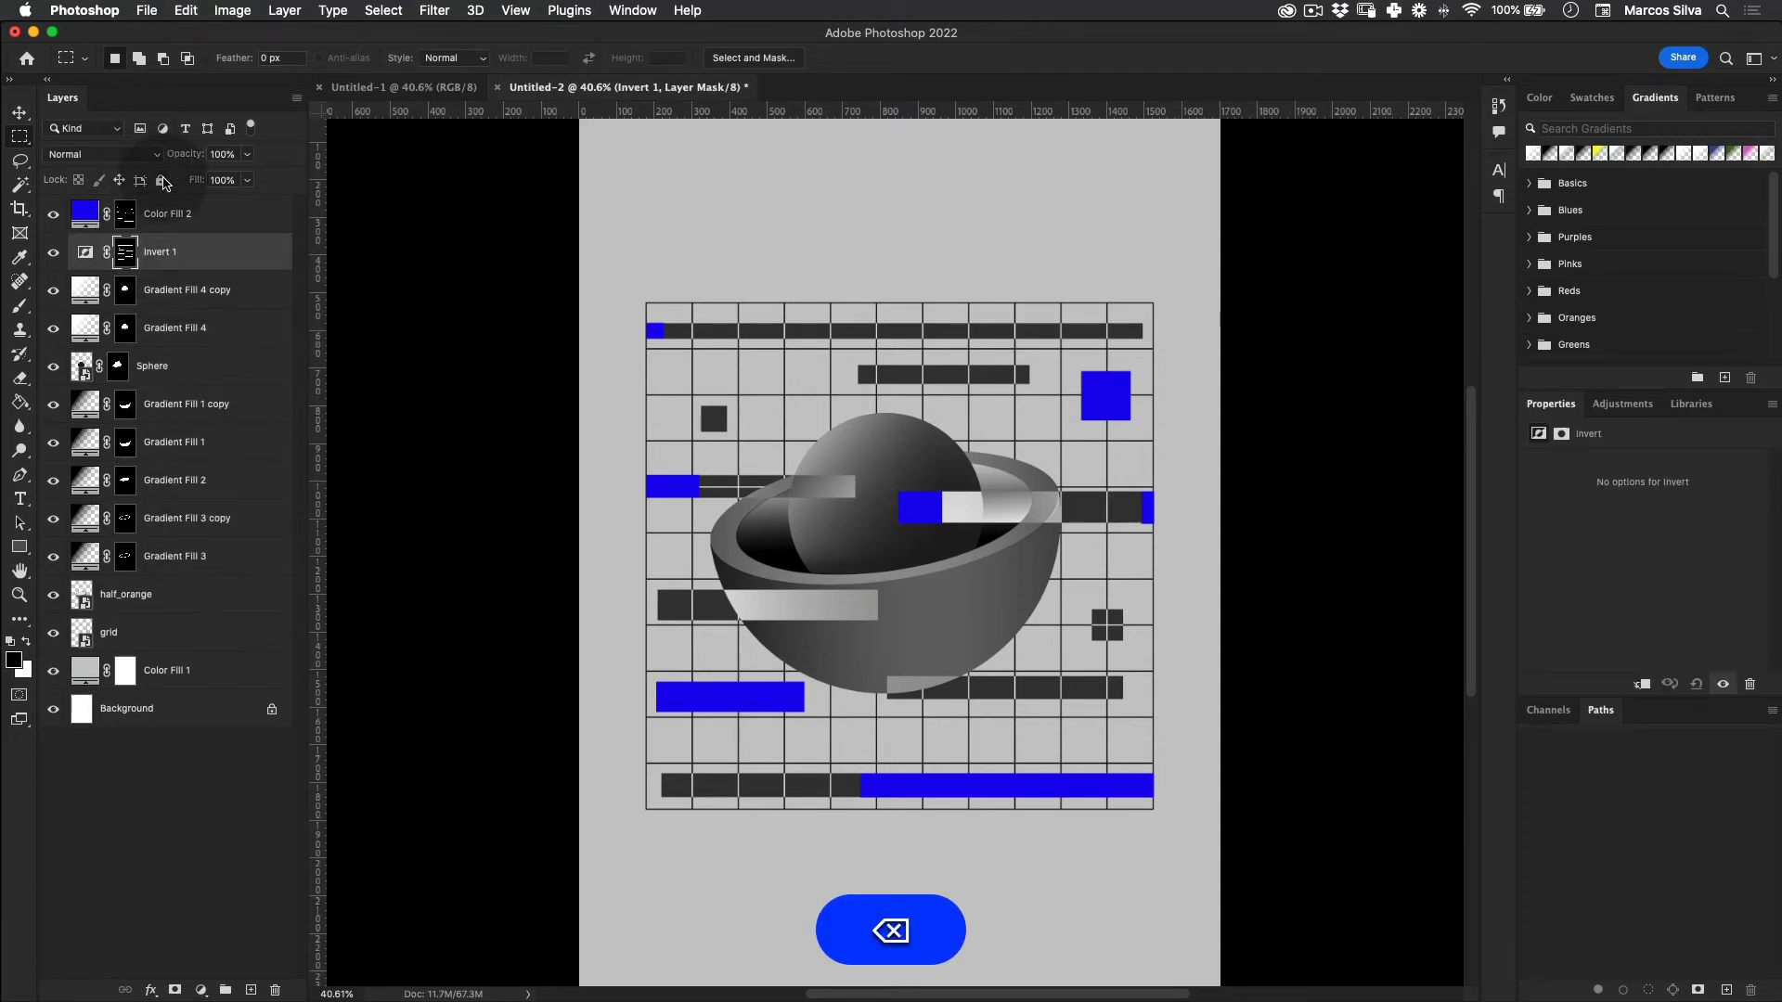
key("super+z")
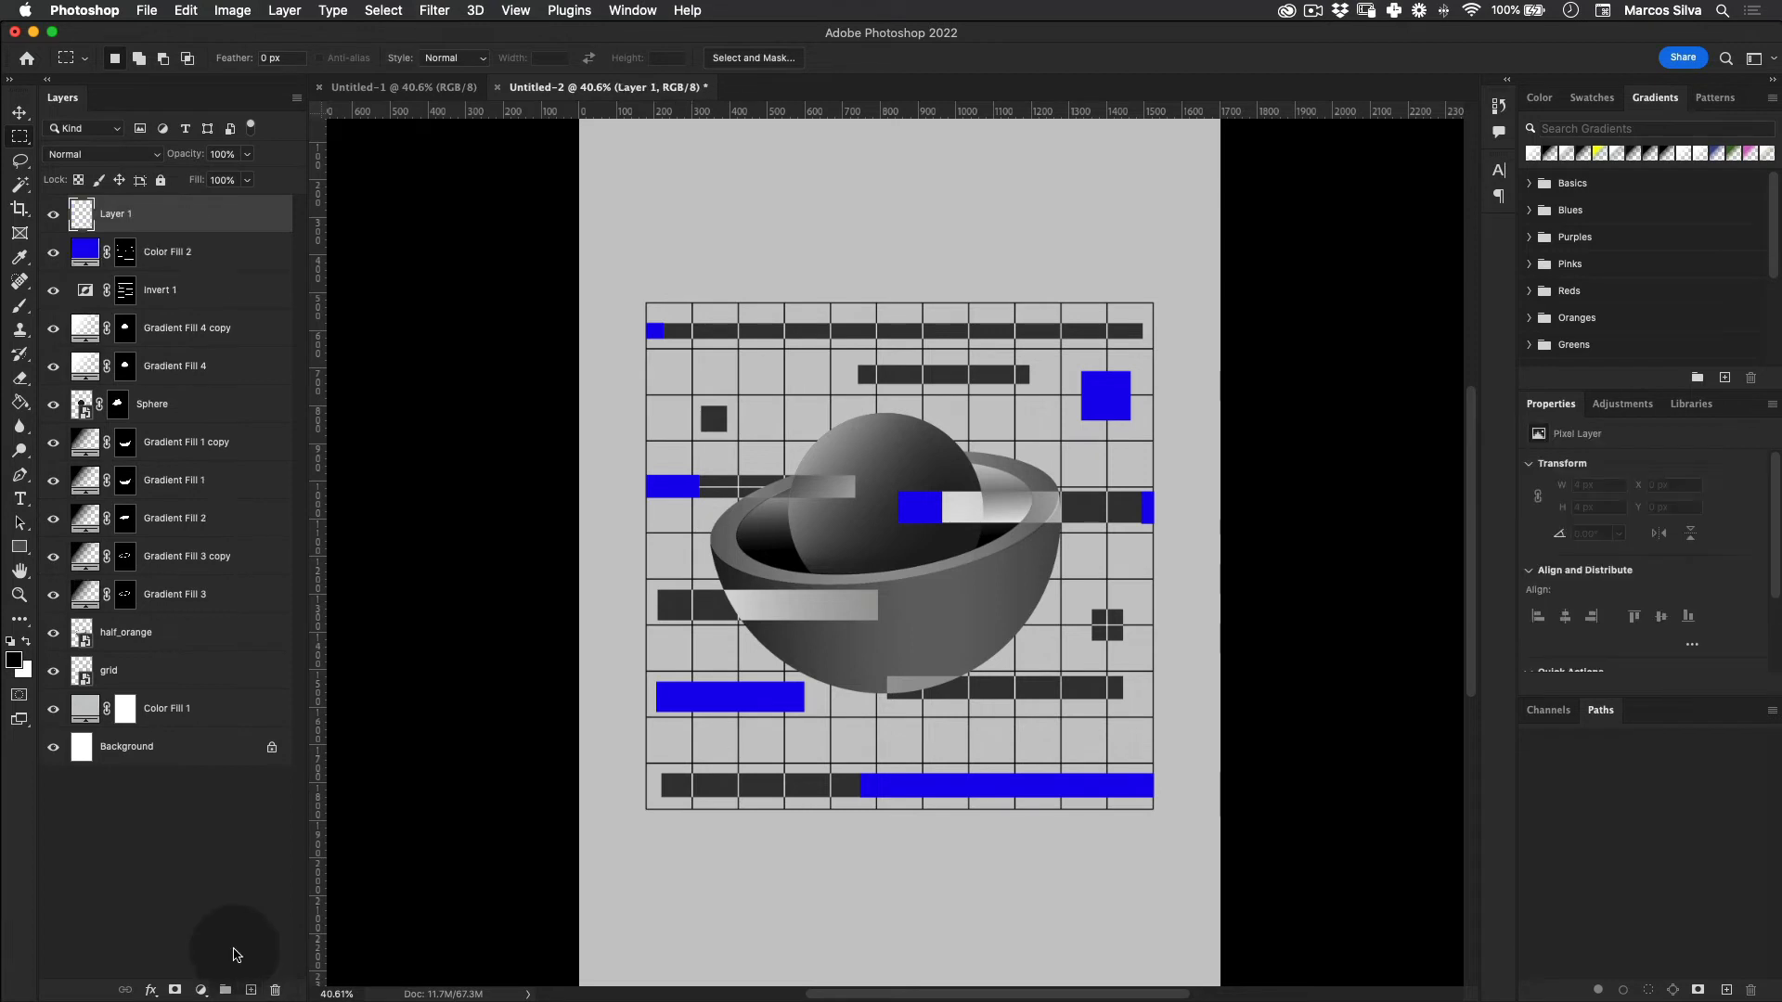
key("alt+BackSpace")
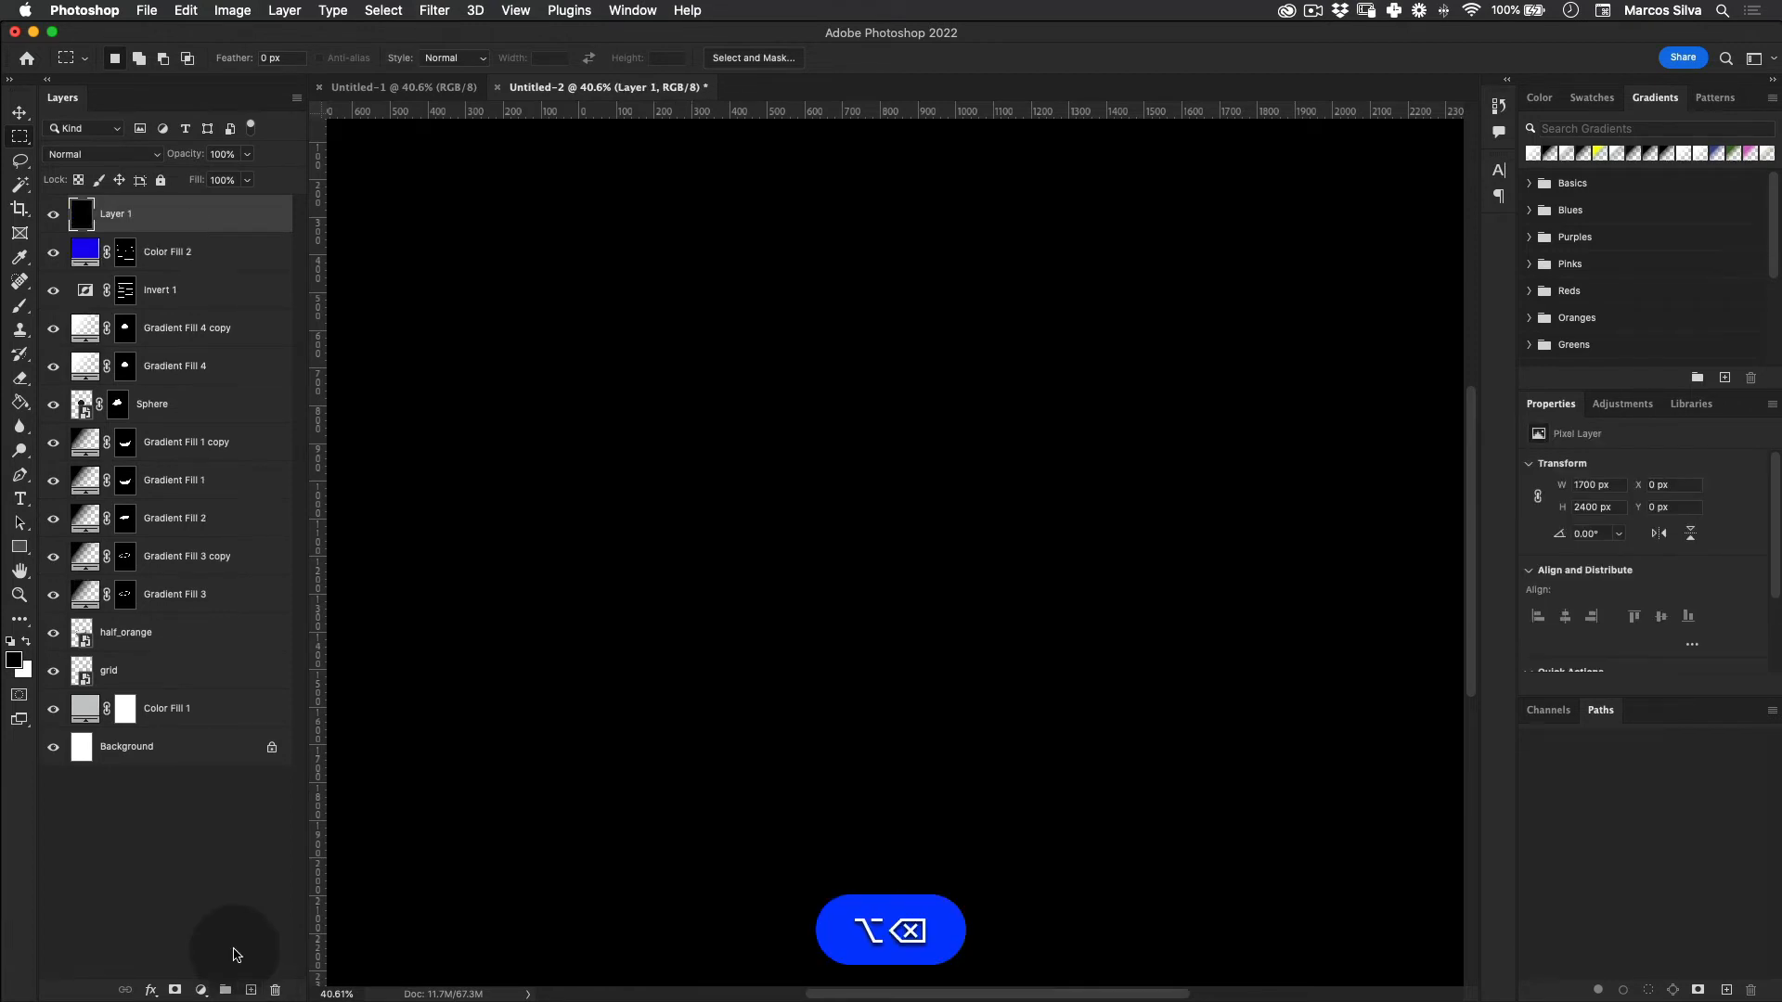
Step: Apply the Add Noise filter to the black layer with a 10% amount, Gaussian distribution and Monochromatic on
left_click(382, 10)
mouse_move(435, 10)
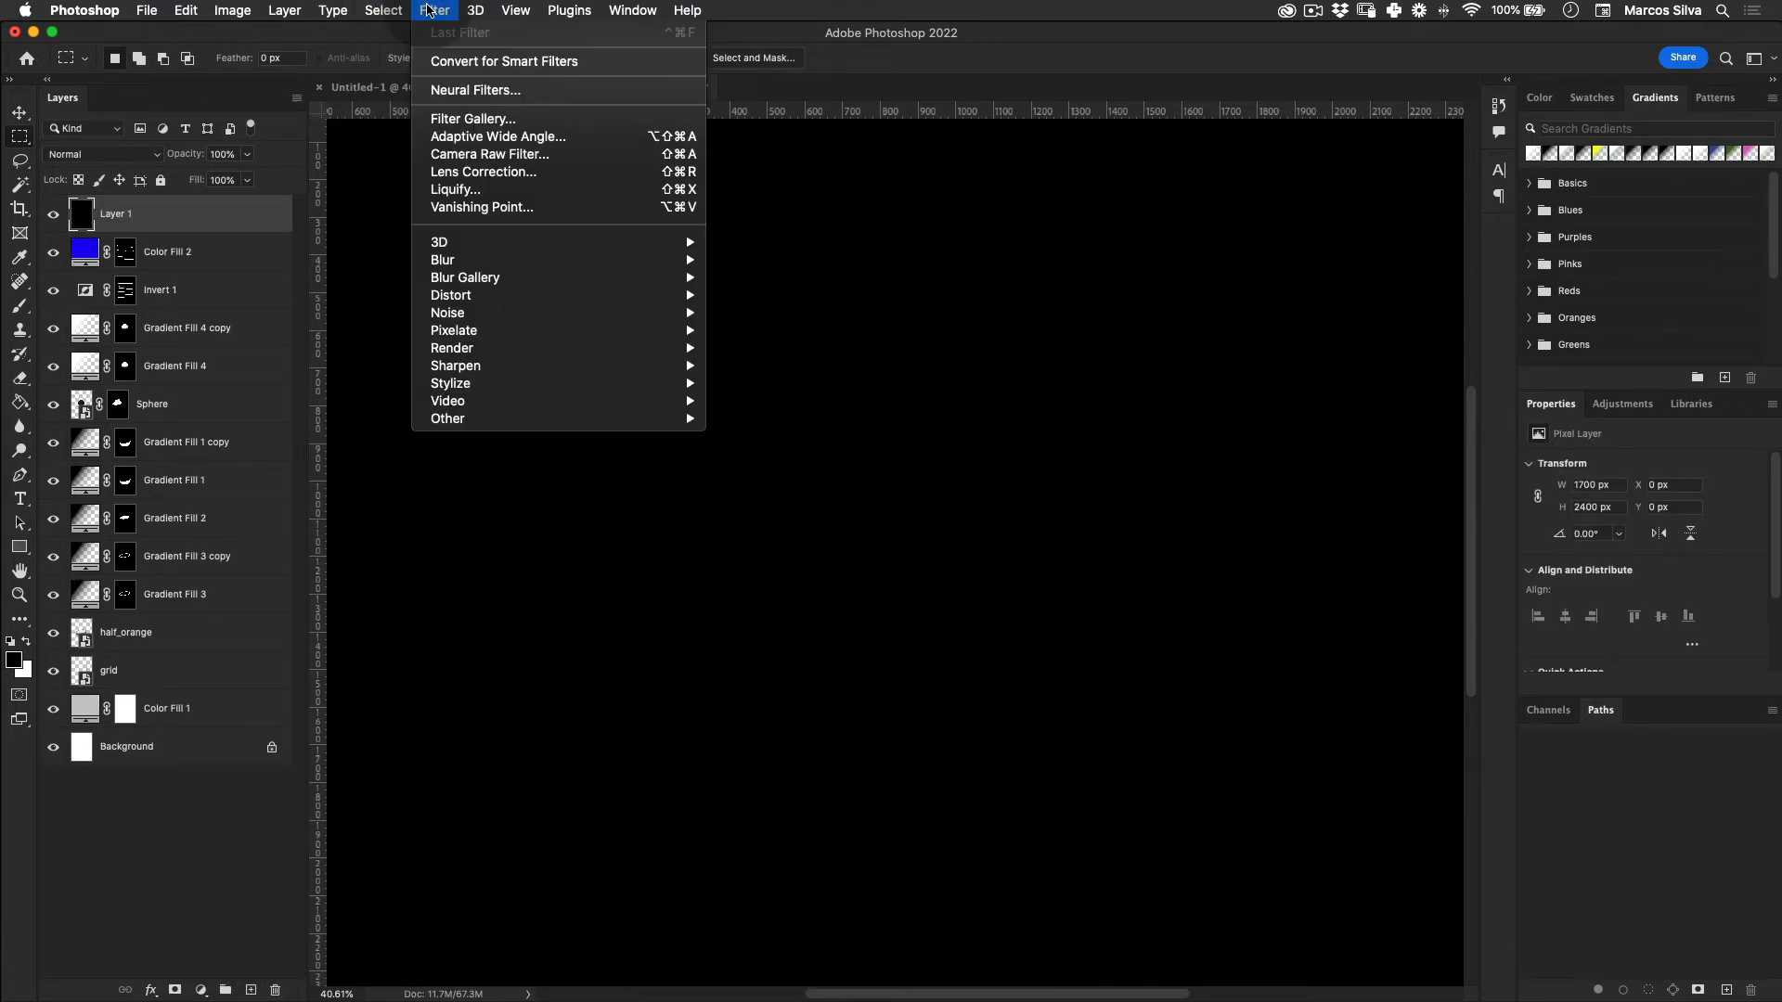
mouse_move(657, 313)
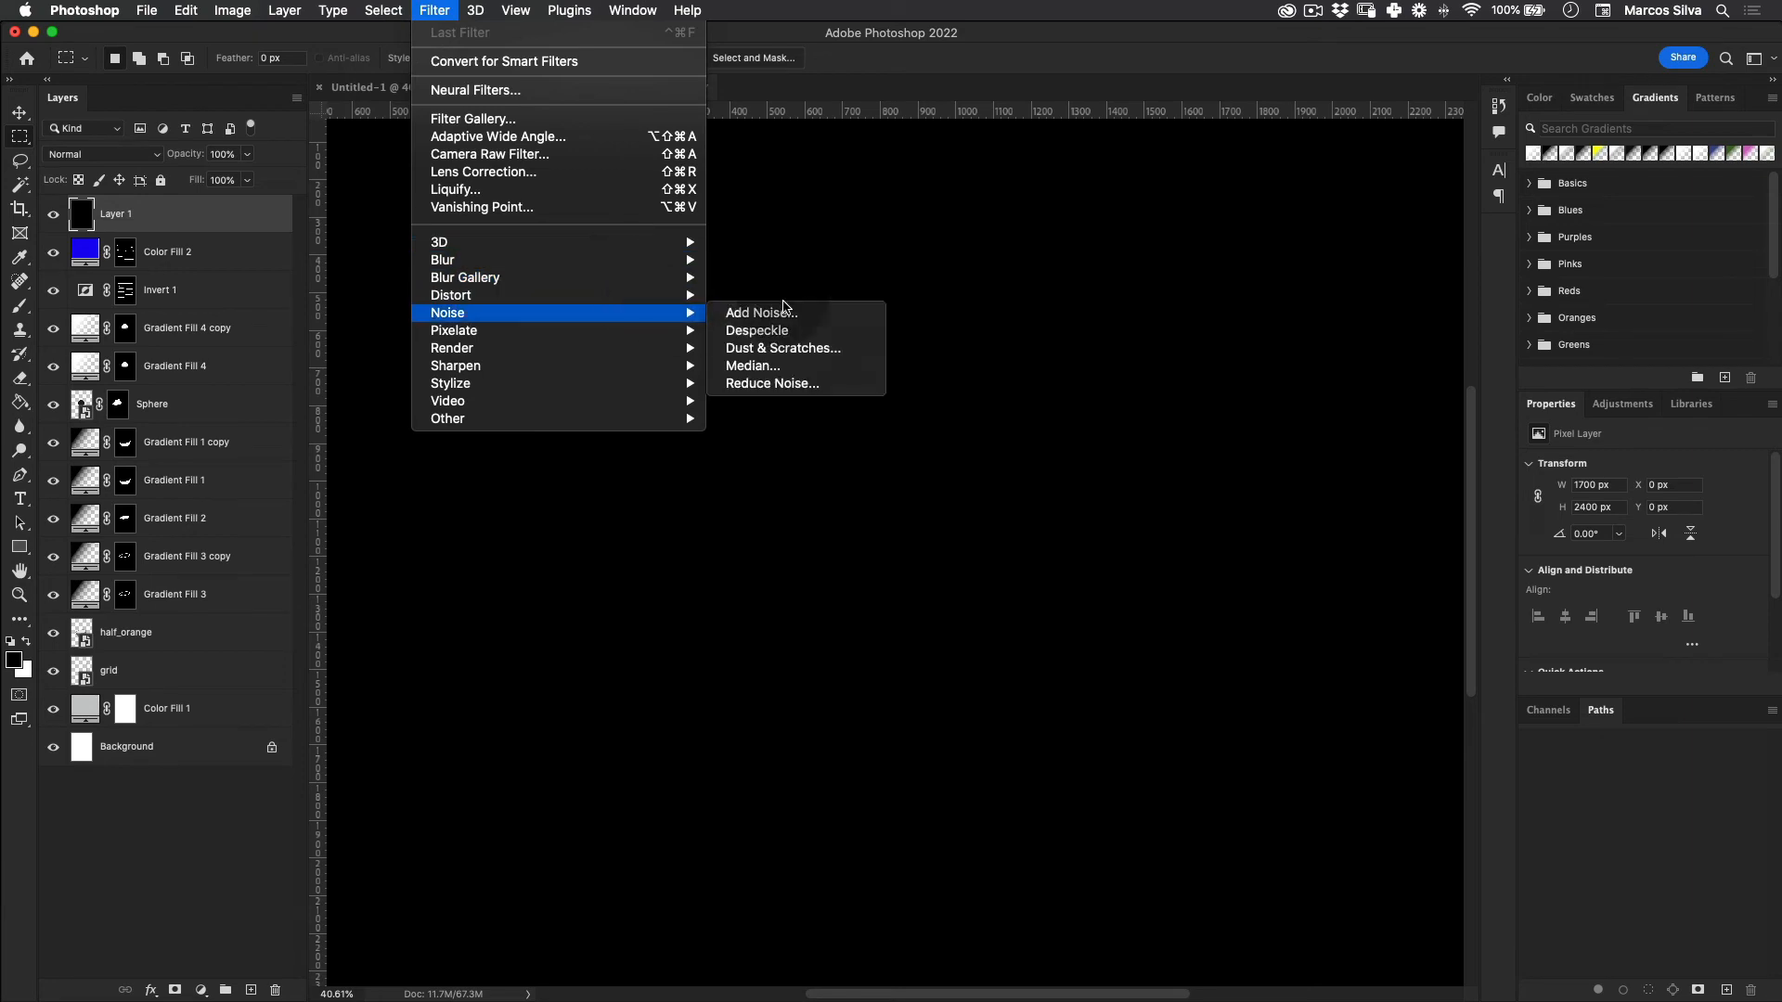
left_click(762, 314)
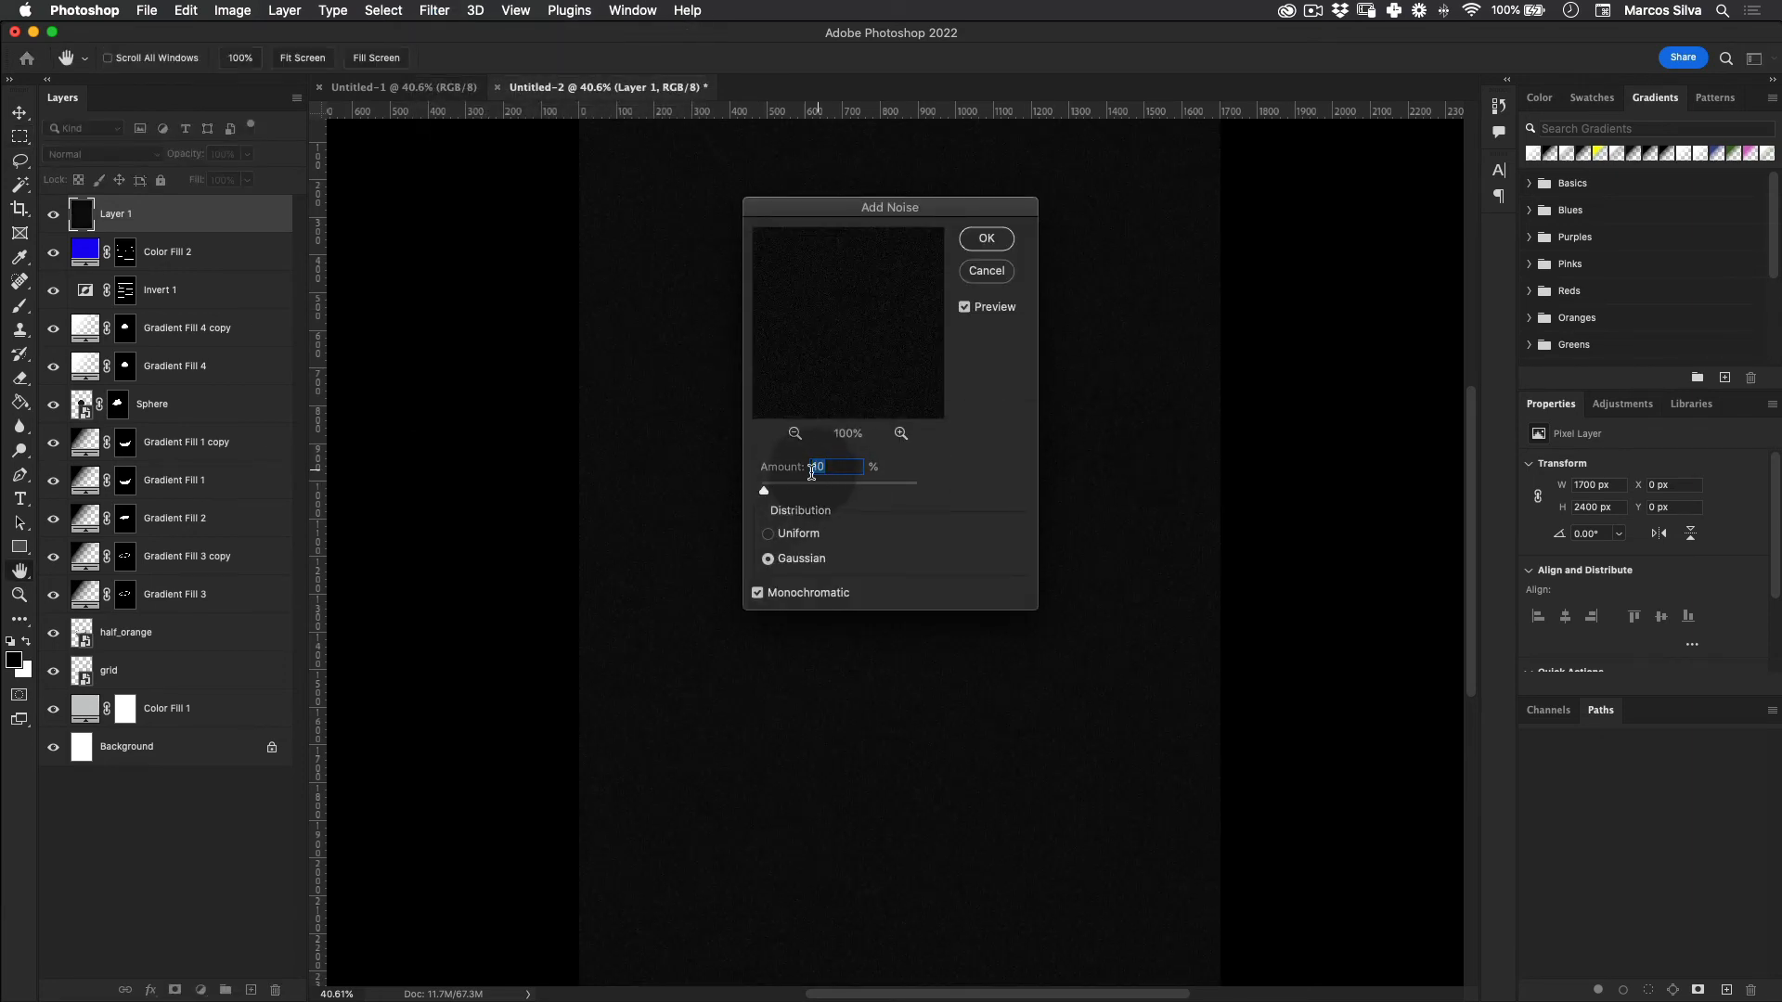
type("12")
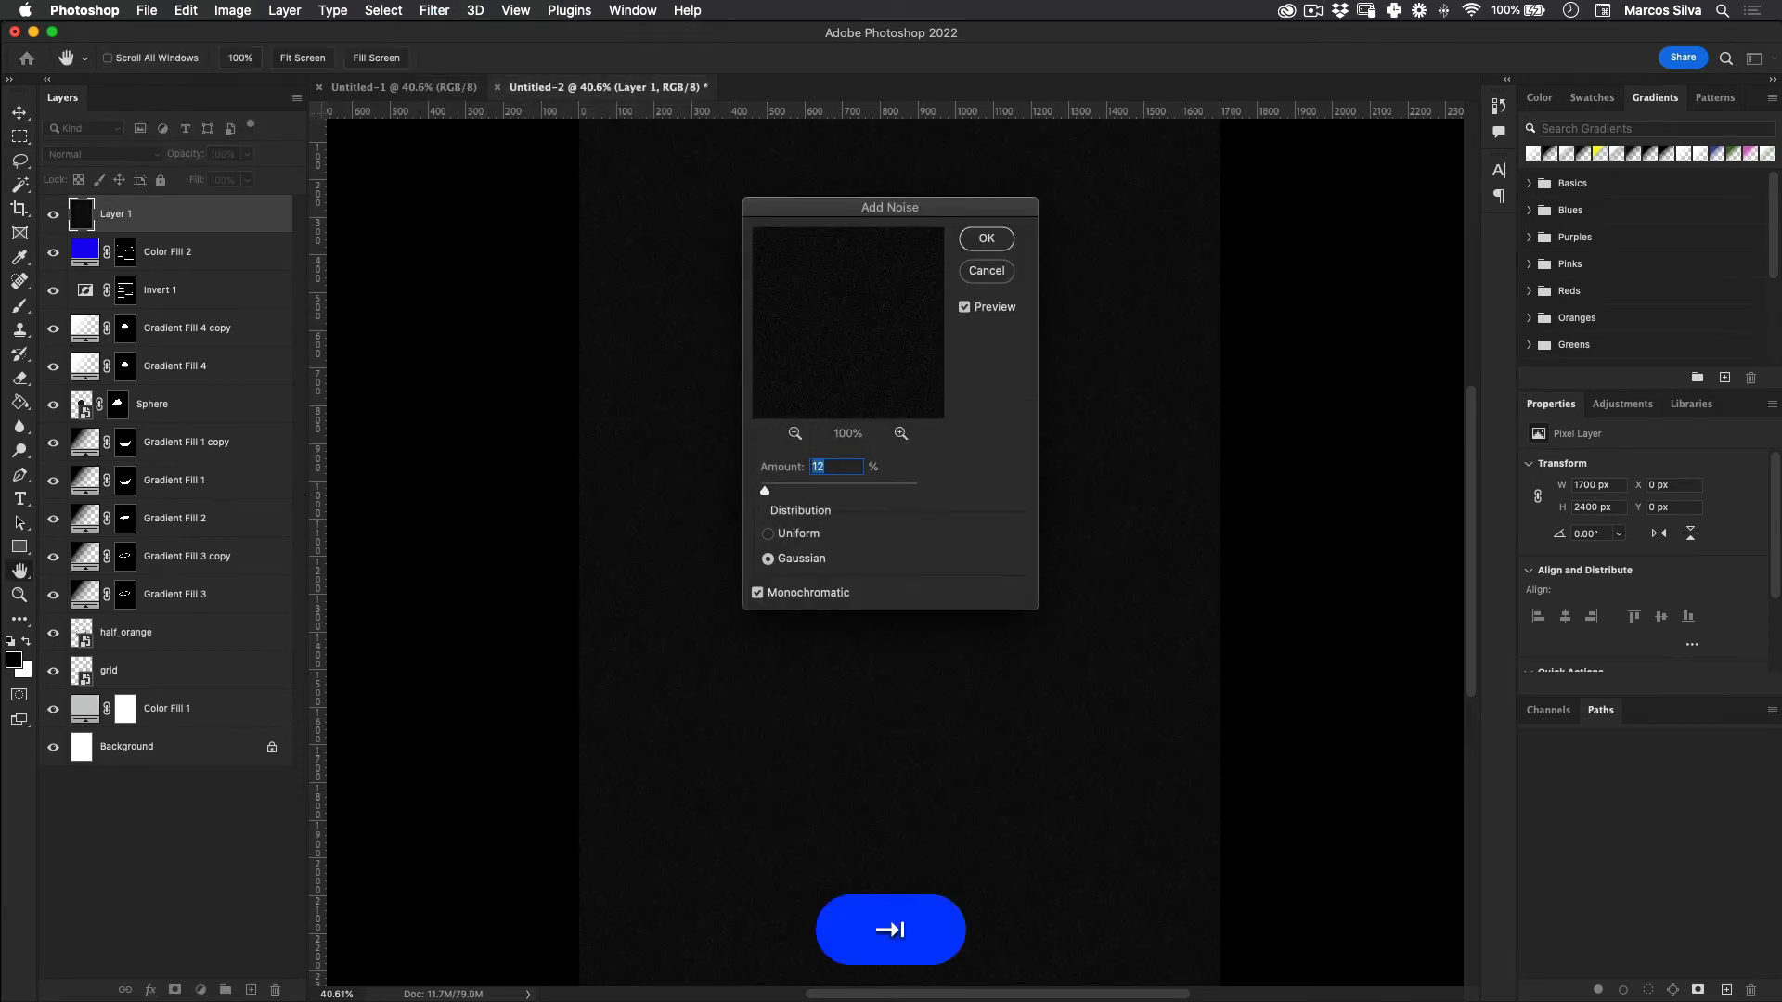
left_click(917, 502)
type("10")
left_click(765, 600)
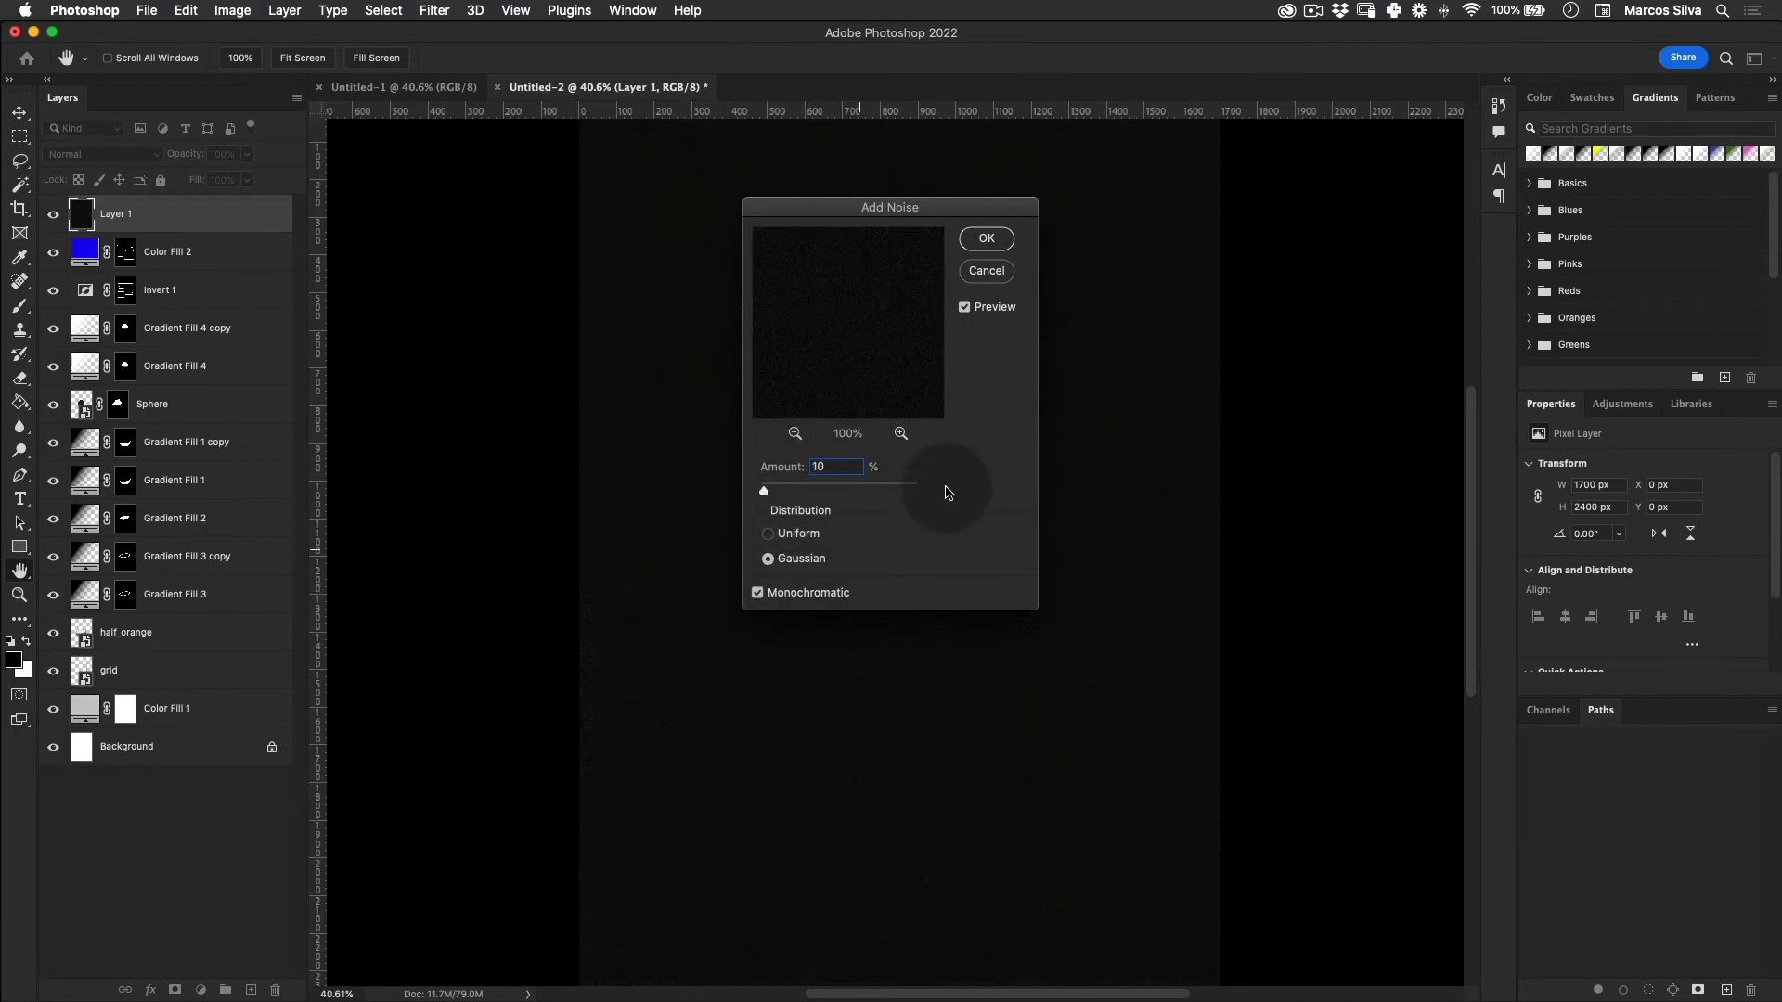
key("Return")
key("m")
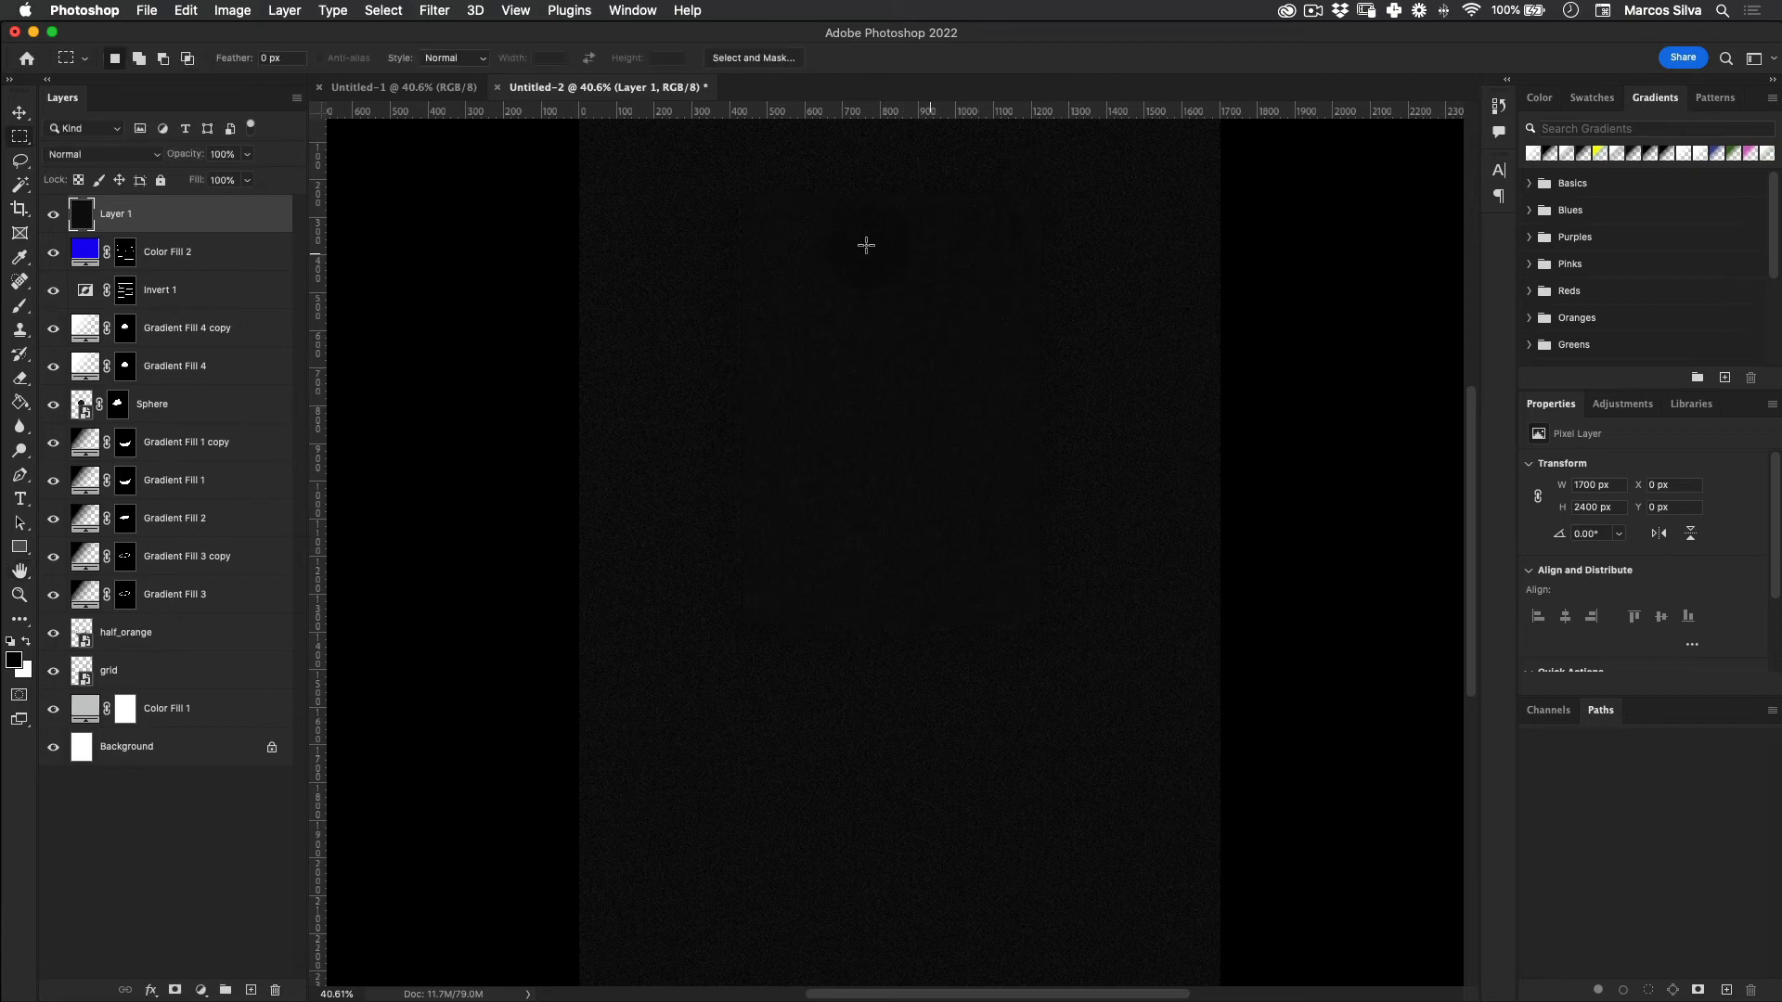
Step: Set the noise layer's blend mode to Screen and check the grain over the whole poster
left_click(117, 156)
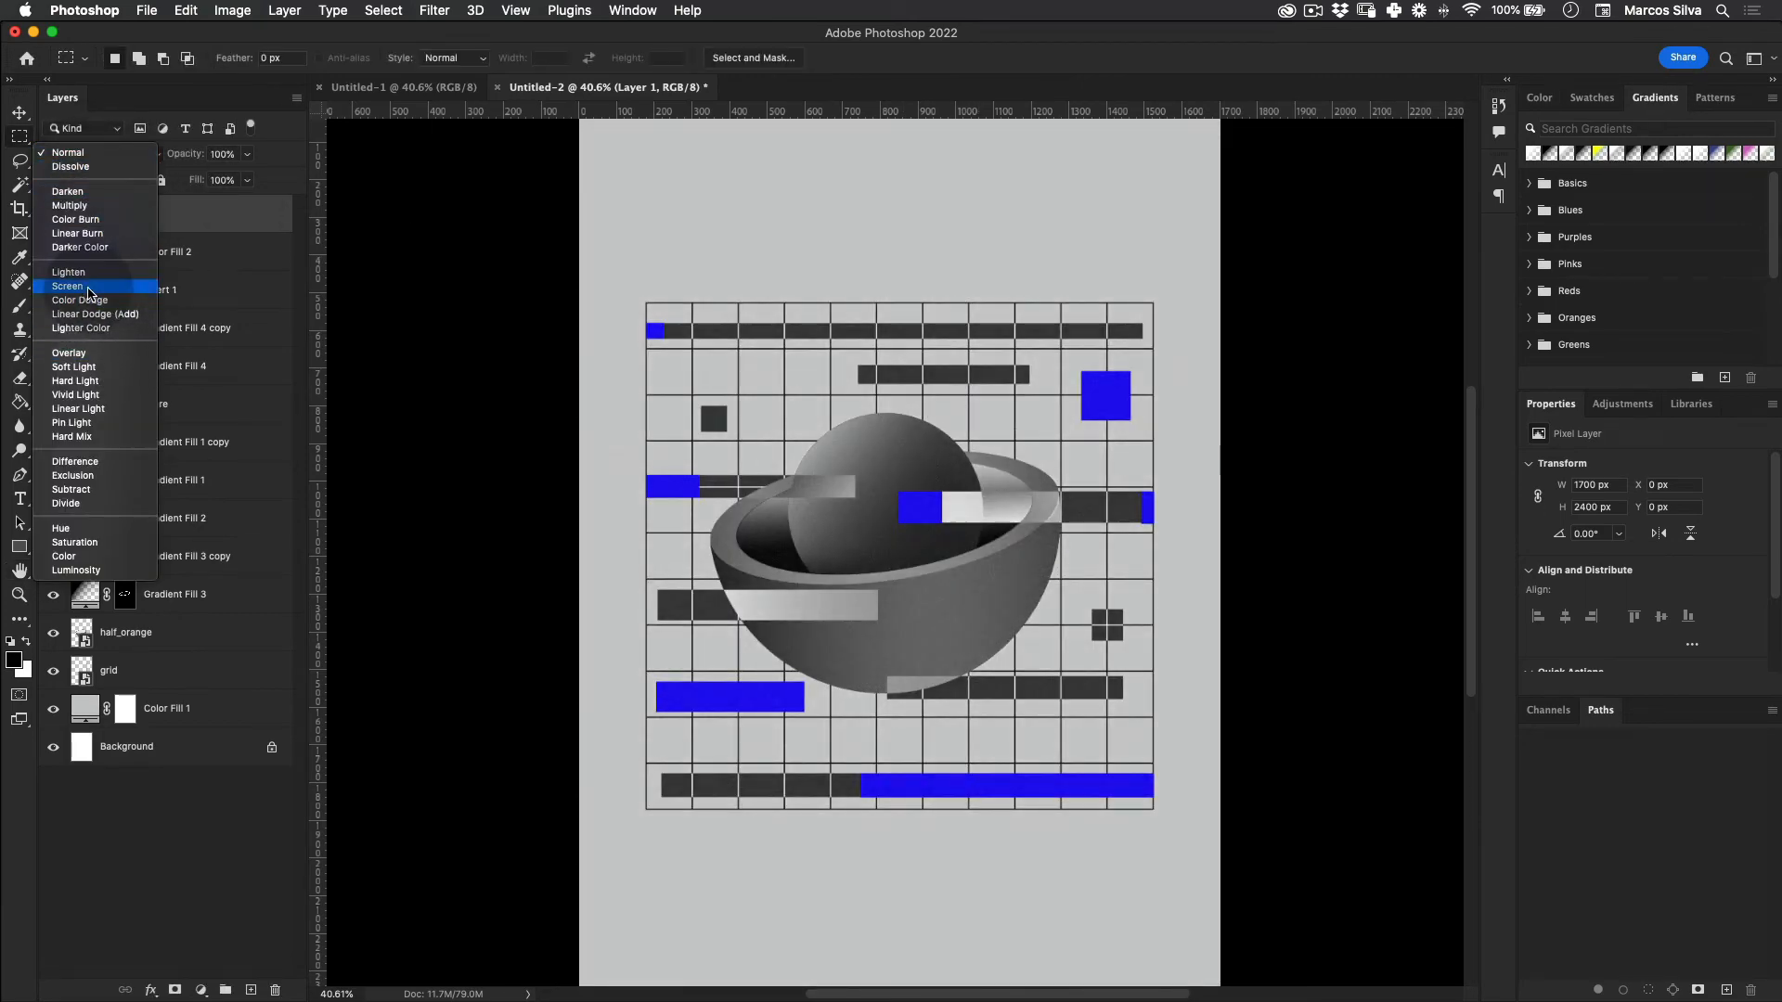
left_click(88, 294)
key("z")
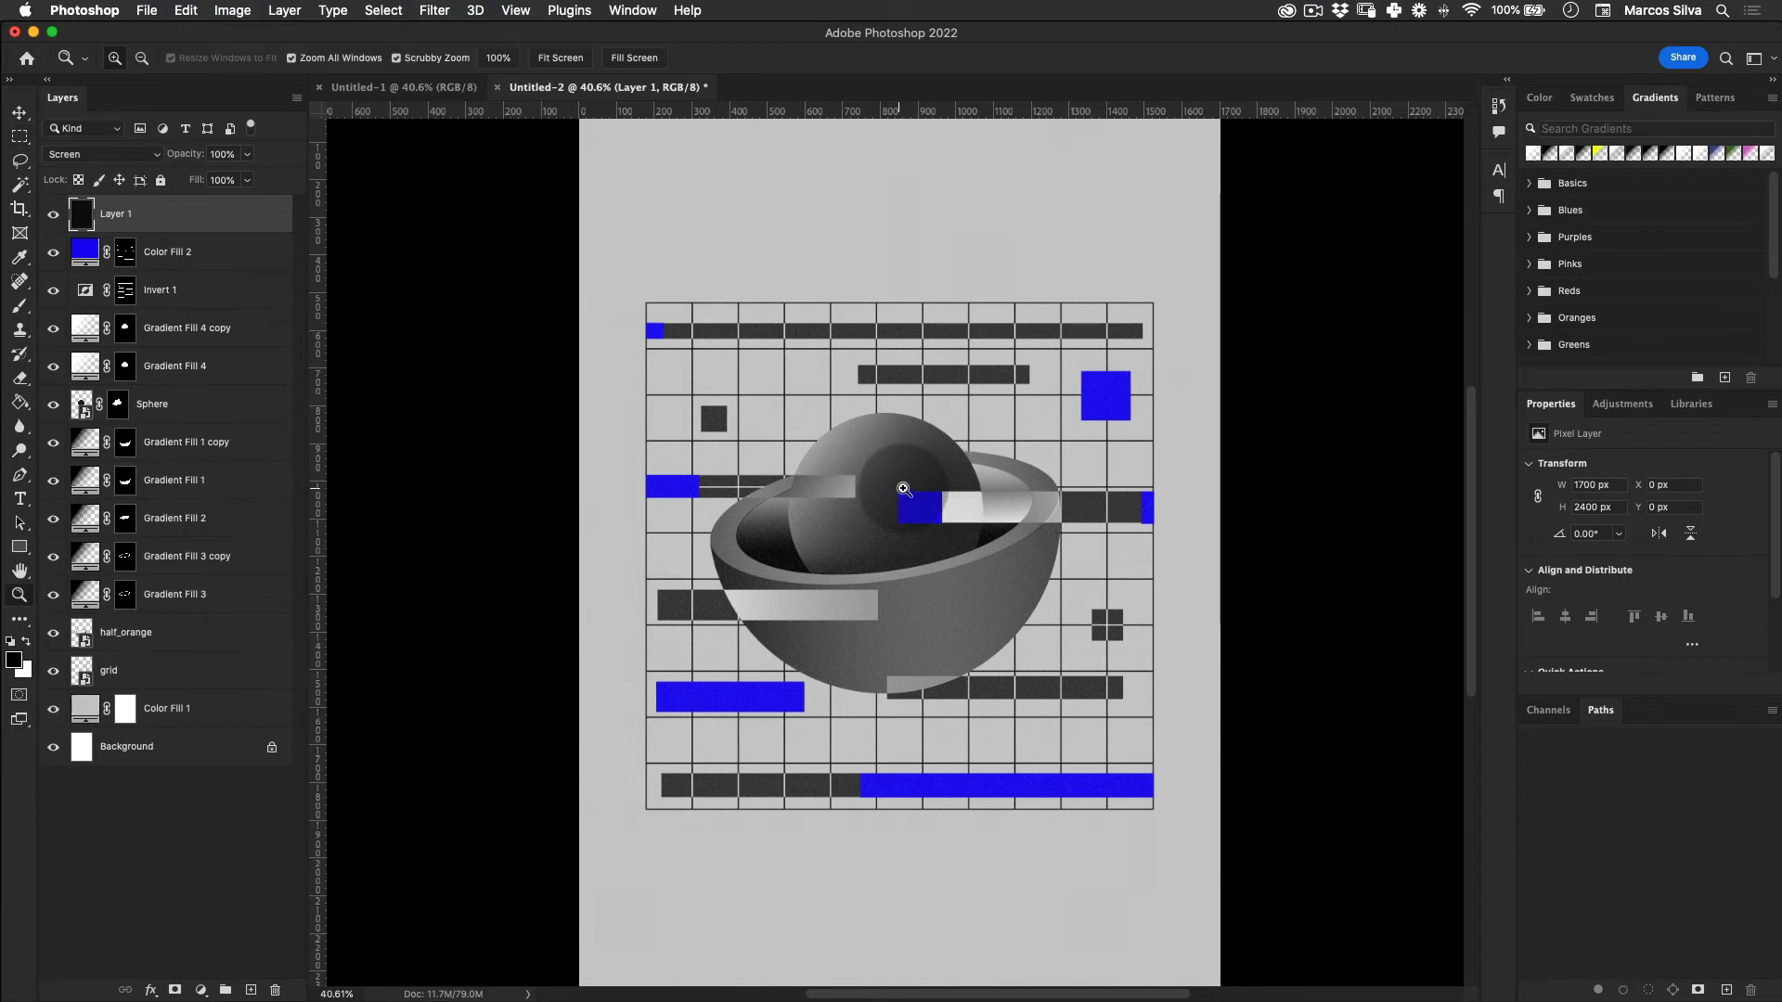
left_click_drag(926, 476, 745, 592)
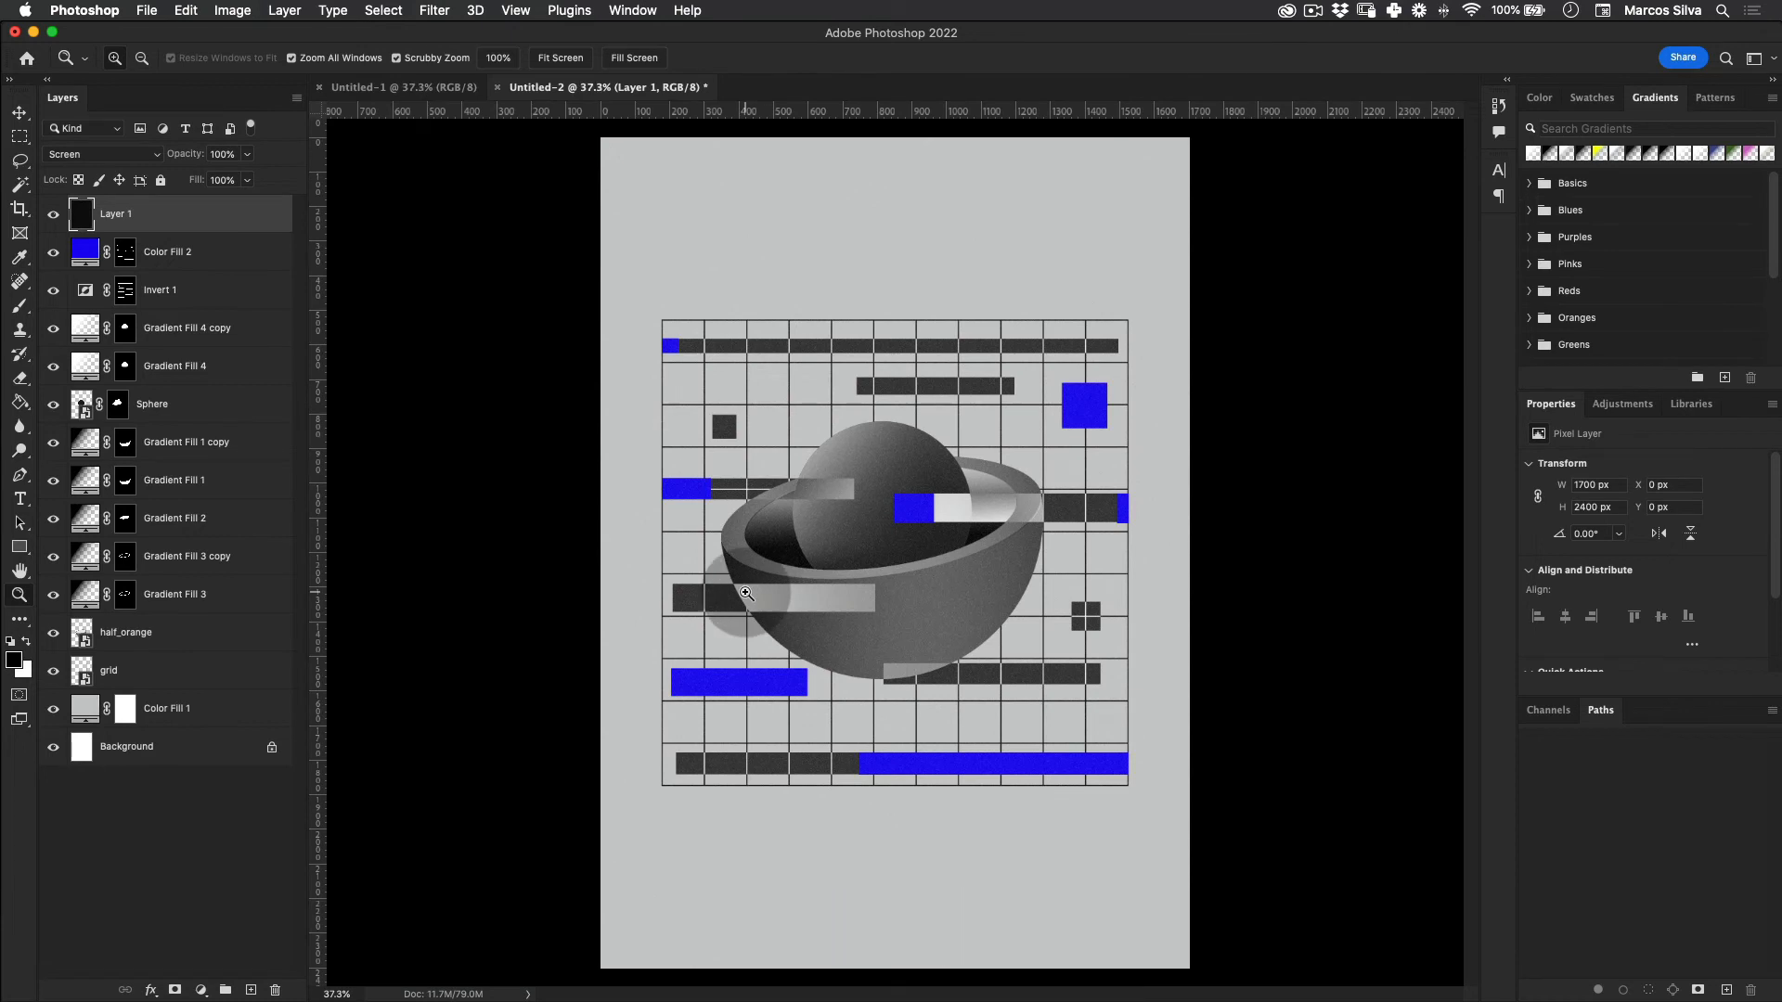
Step: Add the text "NUCLEUS" as a new text layer in the empty area above the grid
key("z")
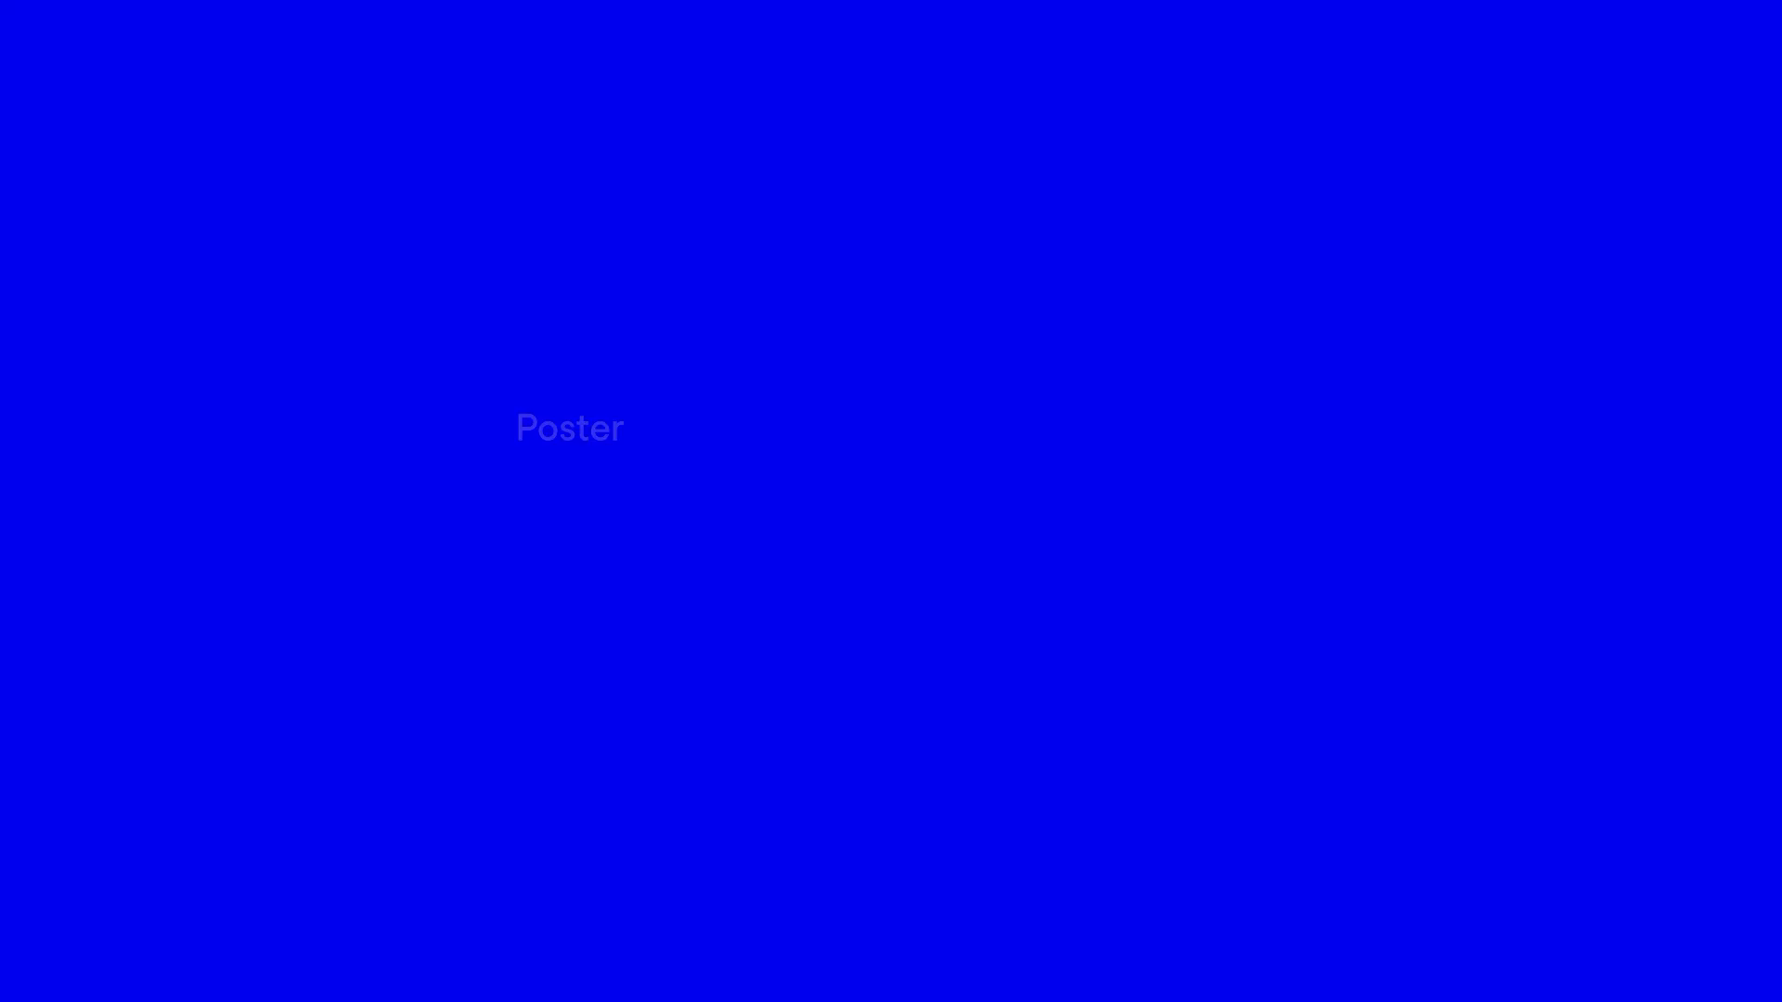
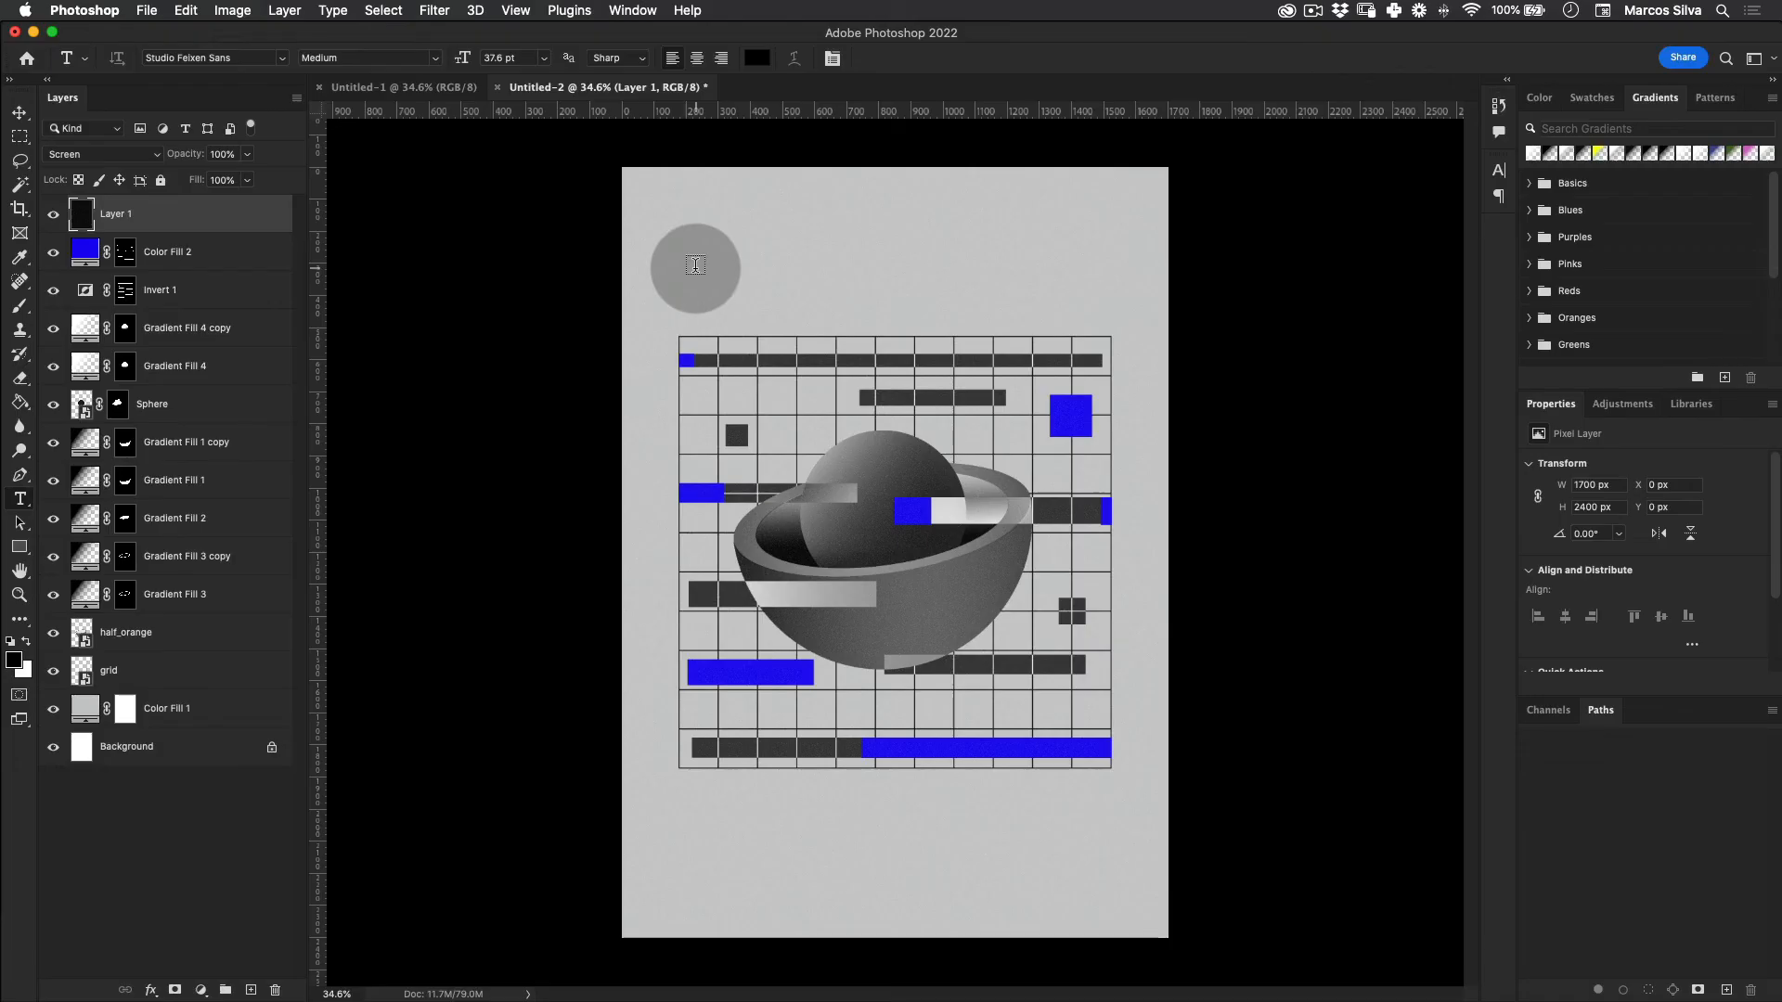
left_click(692, 263)
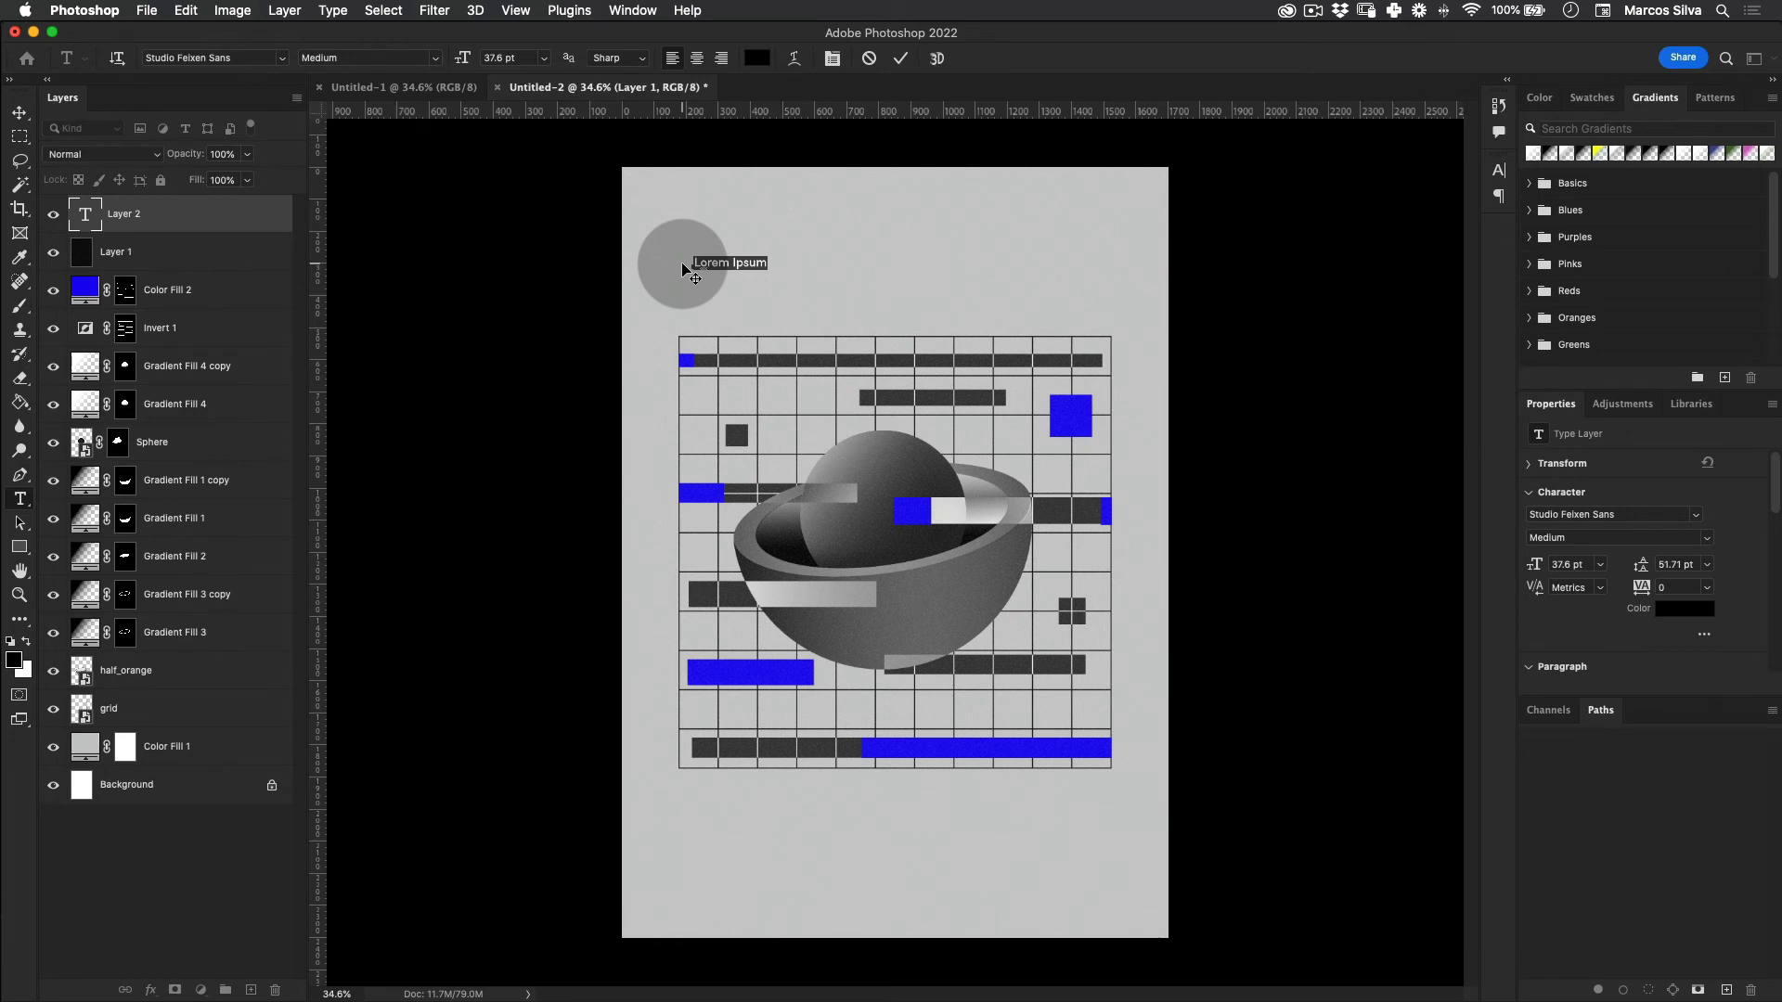
type("NUCLEOUS")
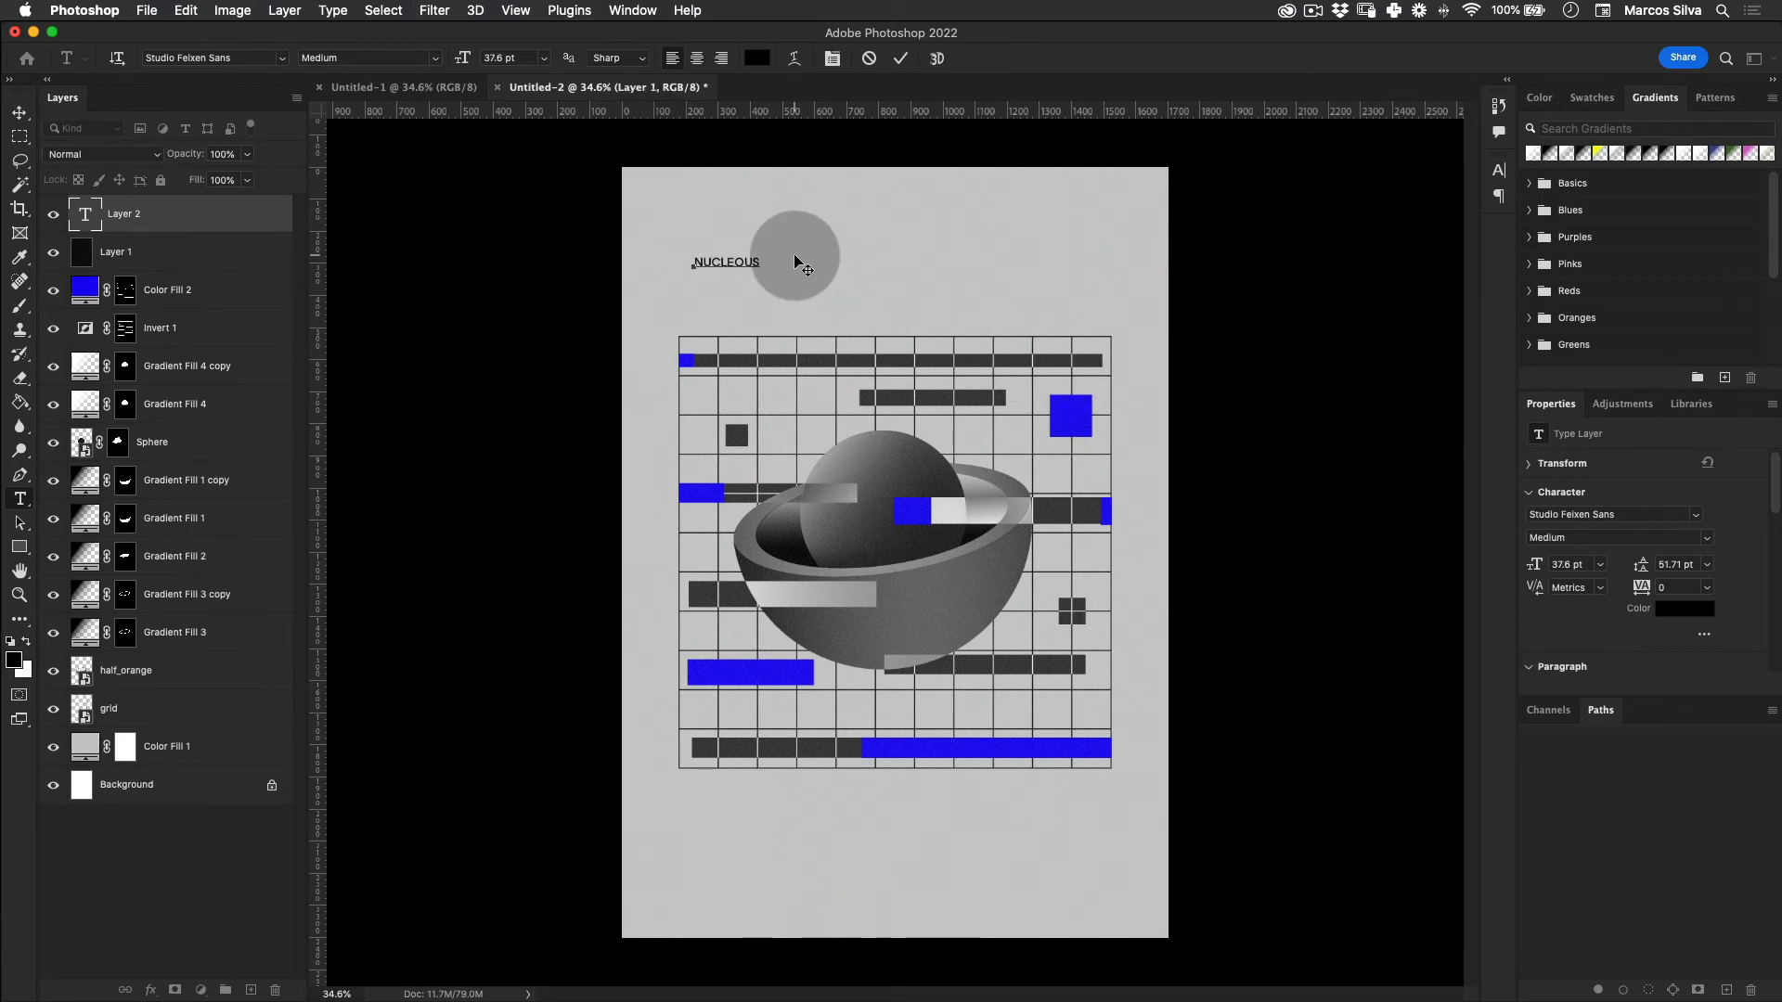
key("Left")
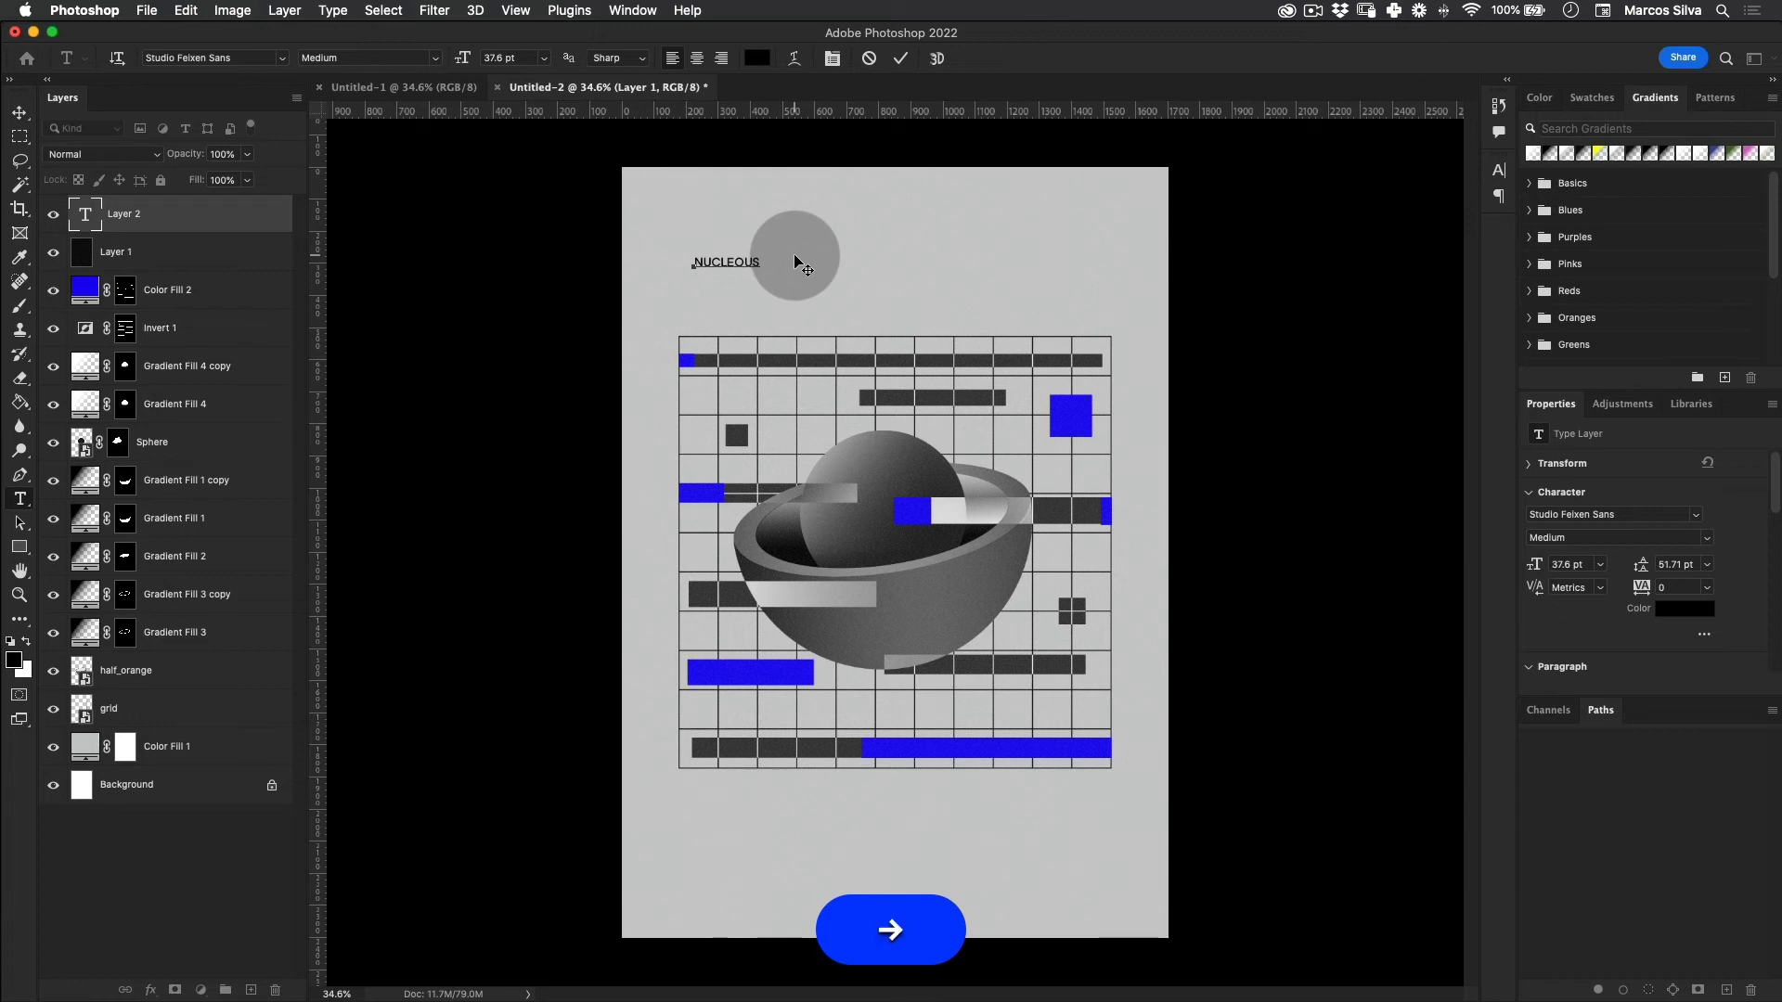
key("BackSpace")
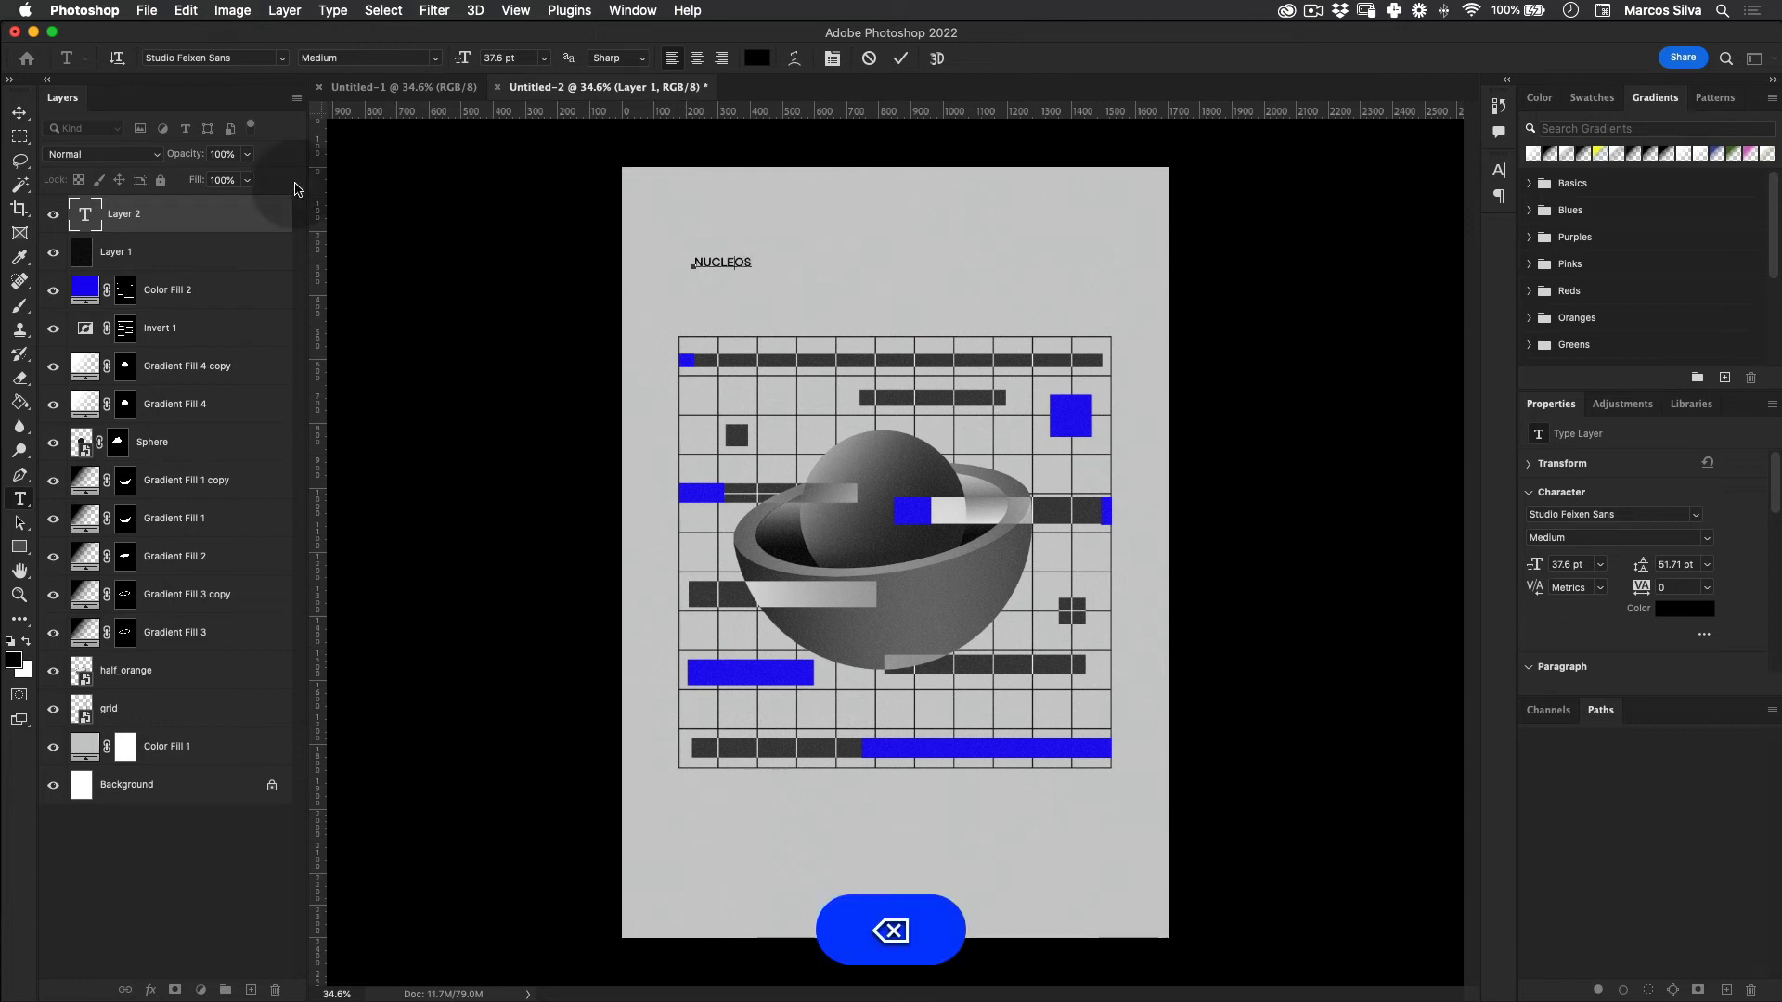
left_click(295, 189)
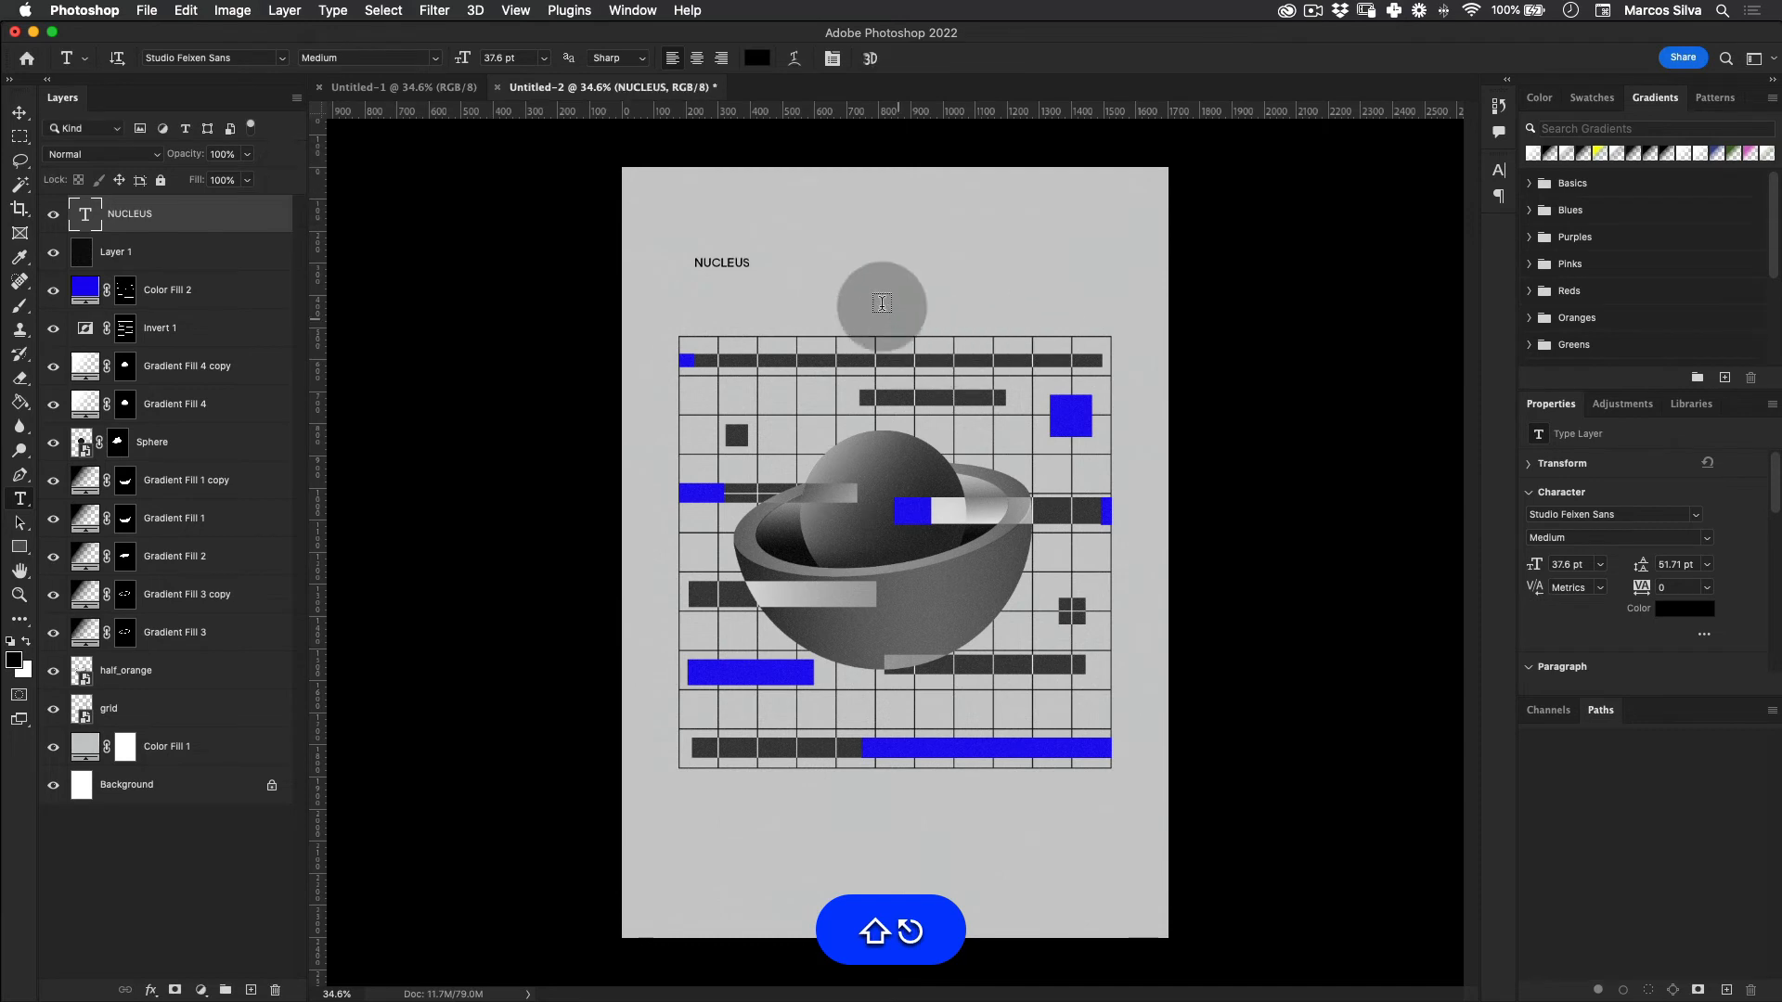
Step: Move the NUCLEUS text down to just above the grid's upper-left corner
key("v")
left_click_drag(975, 478, 740, 298)
double_click(722, 263)
key("super+z")
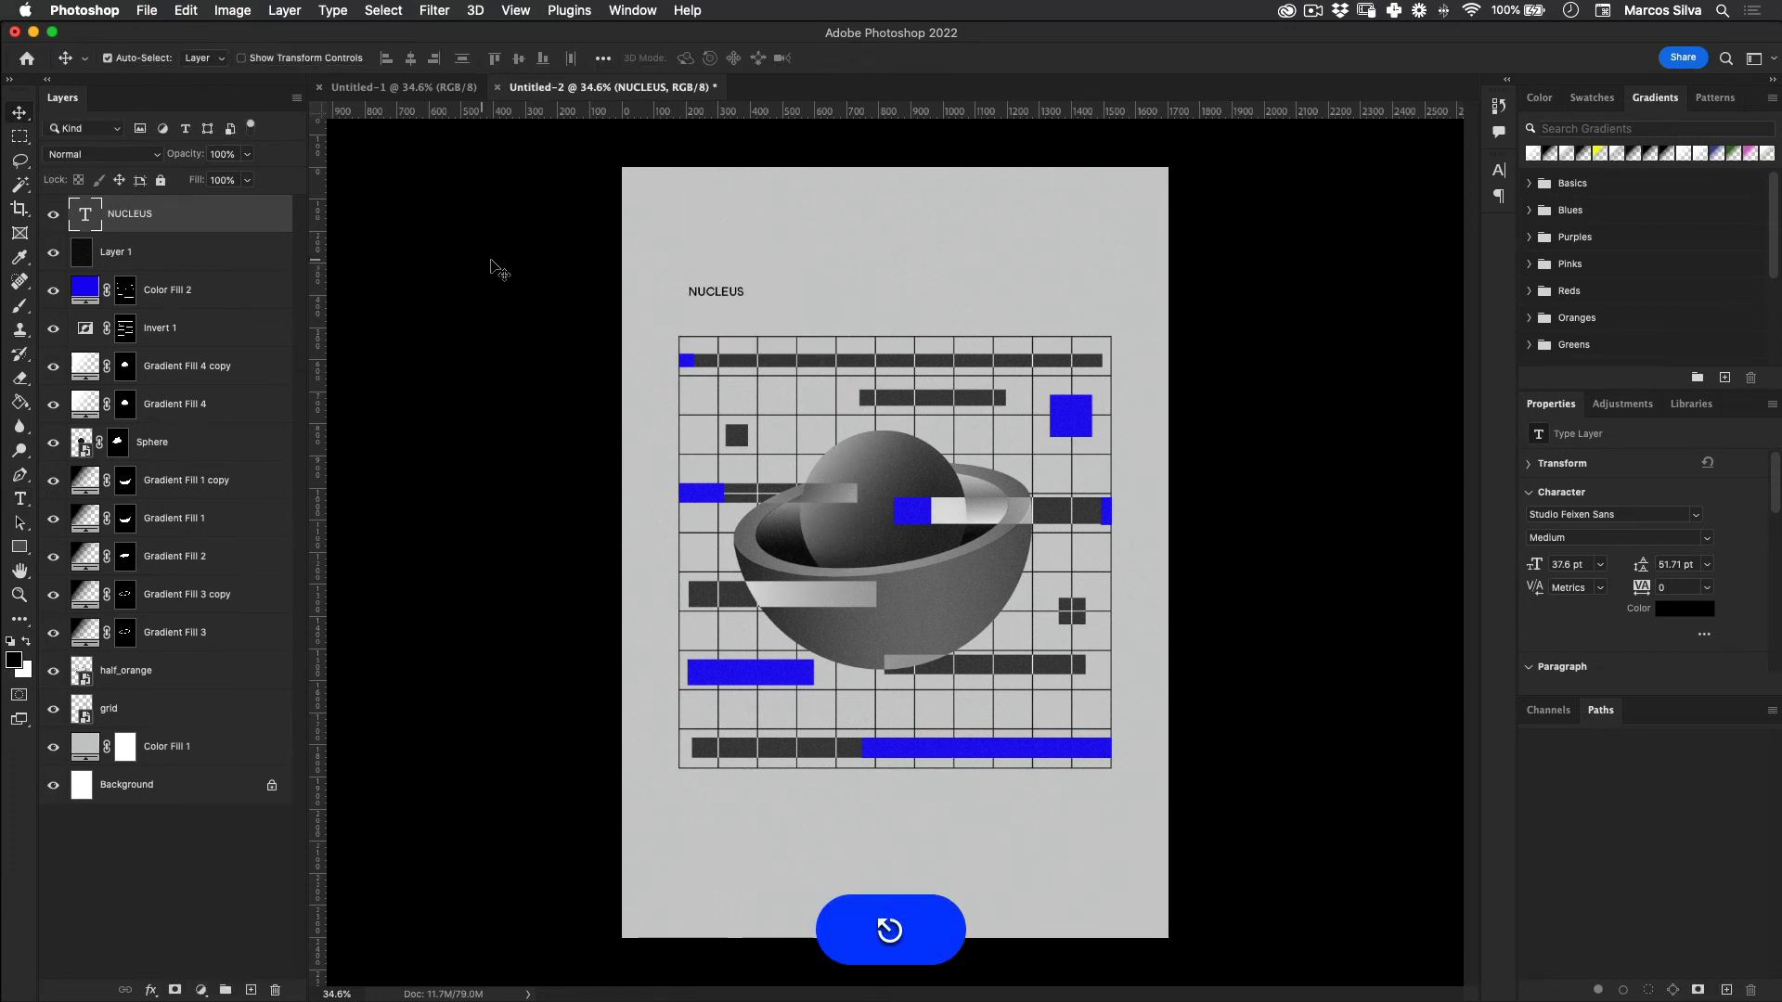
Step: Change the NUCLEUS text's font to Karrik Regular
double_click(716, 289)
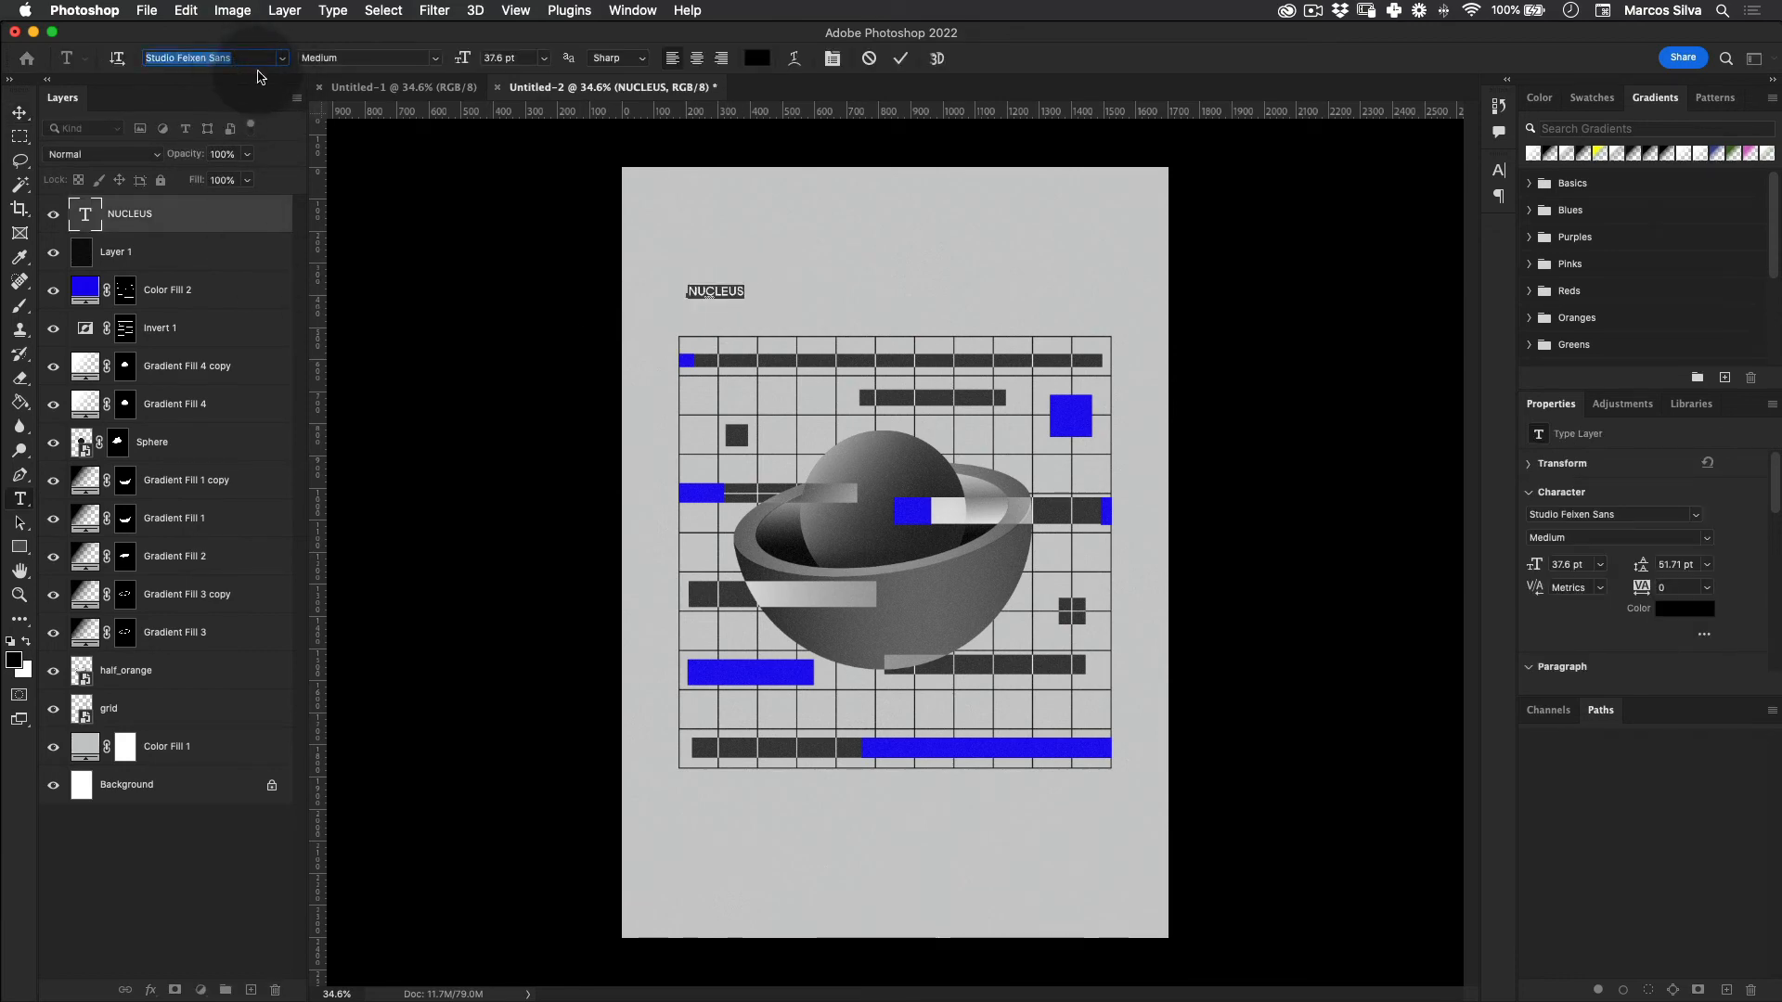
type("karr")
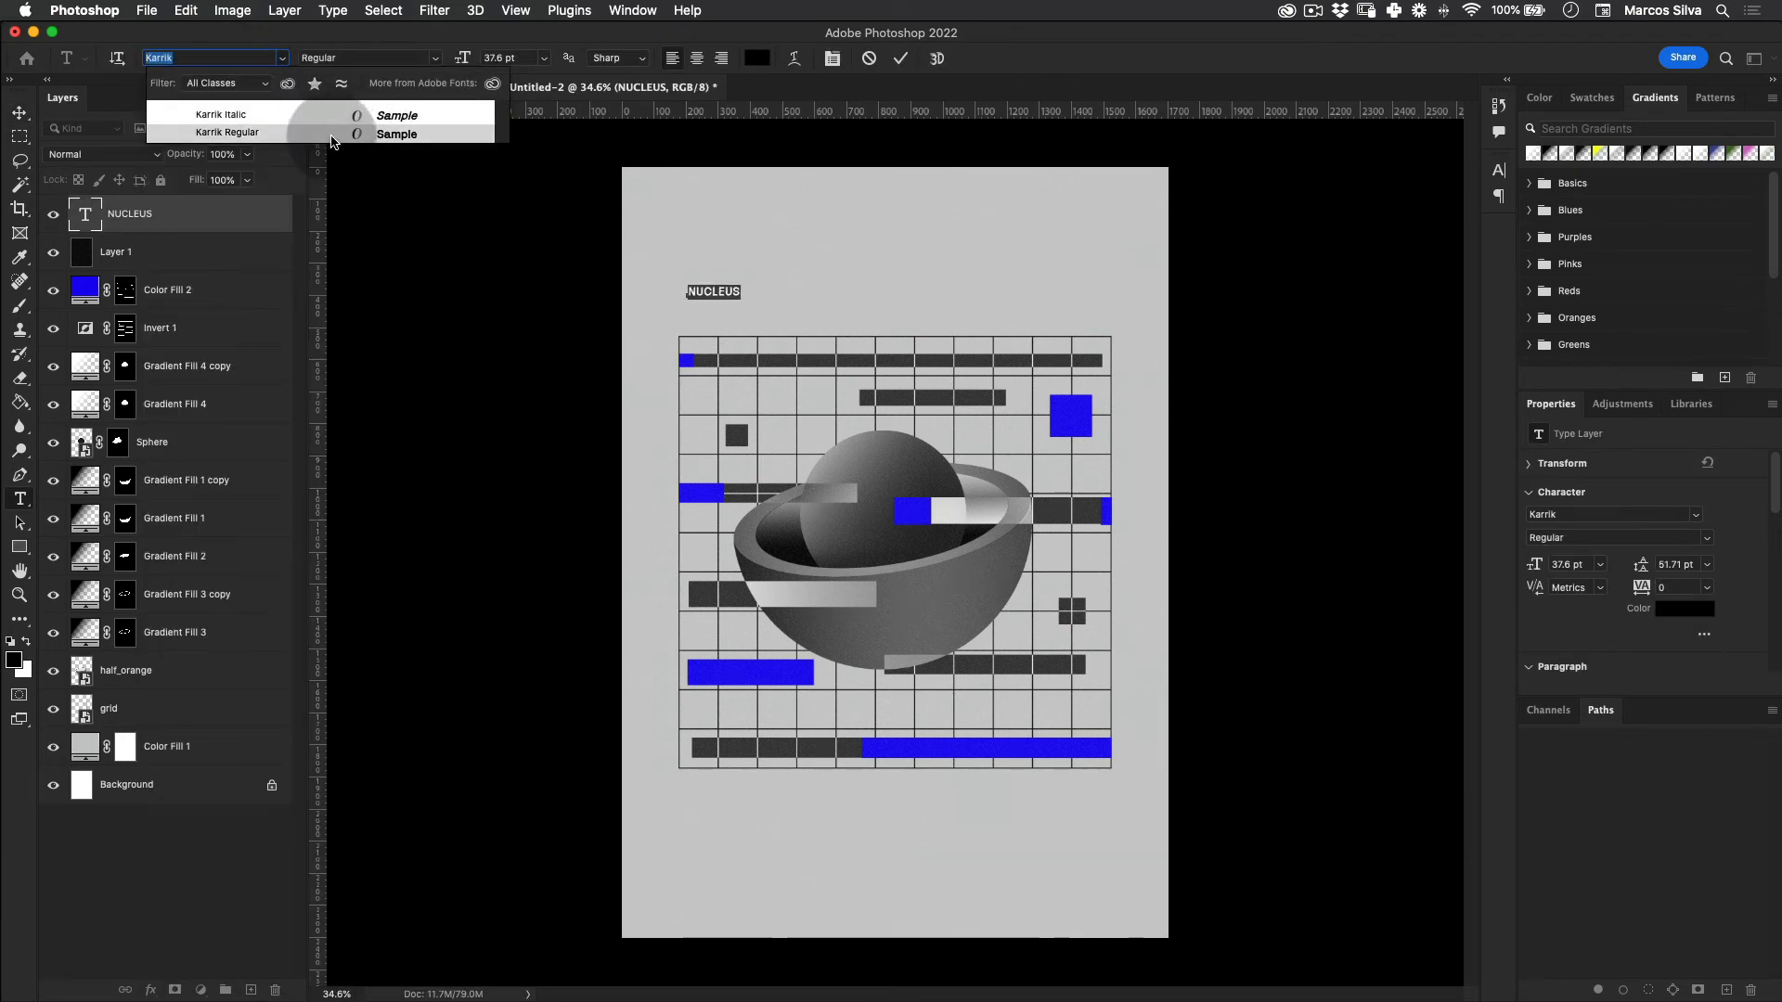
left_click(330, 133)
key("super+Return")
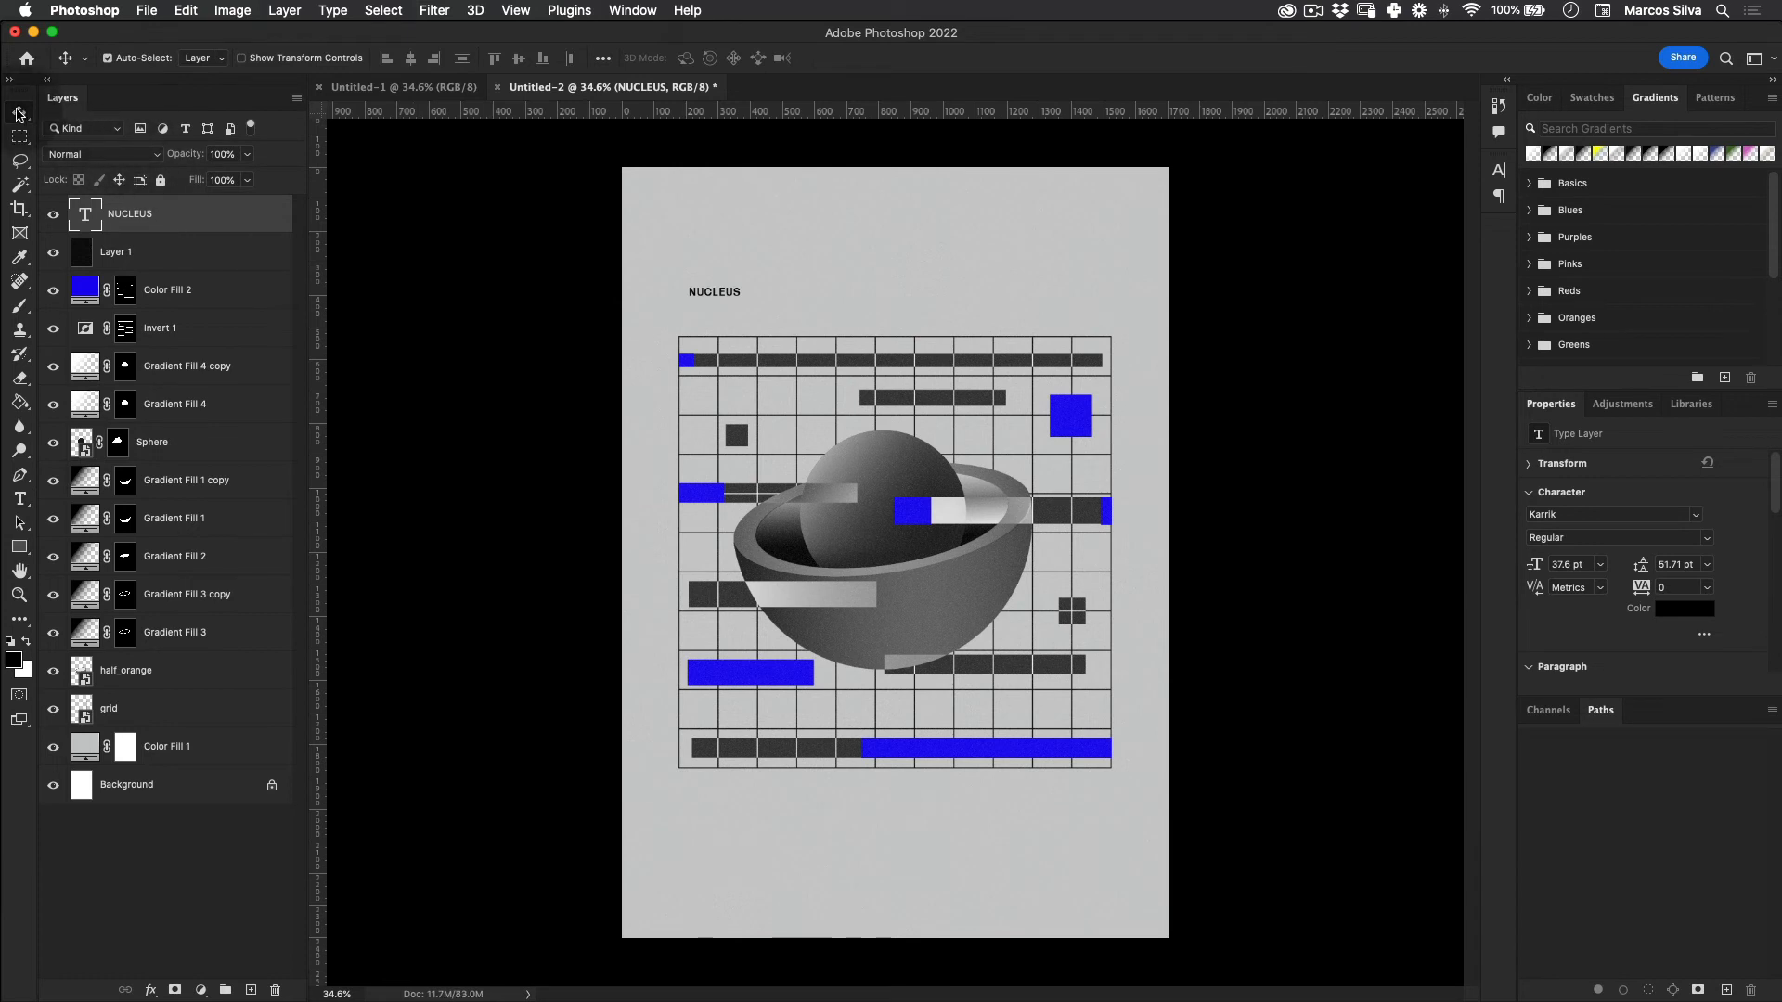
Step: Scale the NUCLEUS text proportionally to about 989% and place it above the grid, starting near the grid's left edge
key("super+t")
left_click_drag(742, 287, 1207, 130)
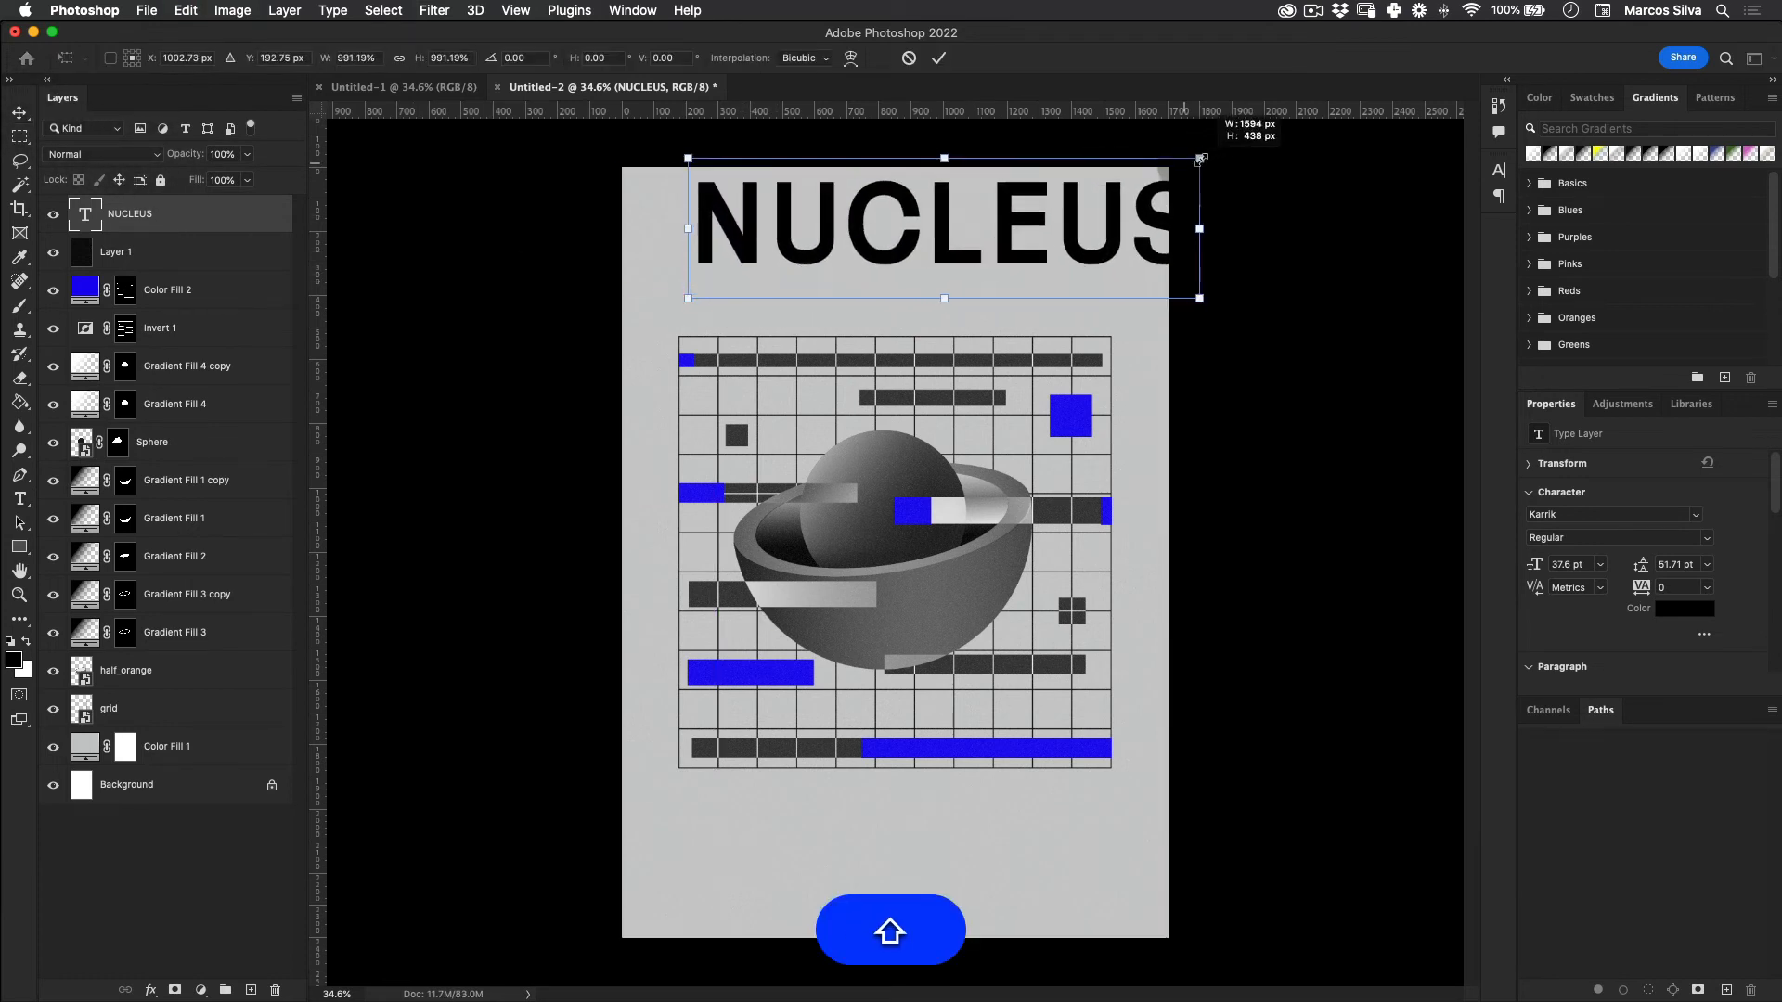
left_click_drag(1064, 223, 1053, 284)
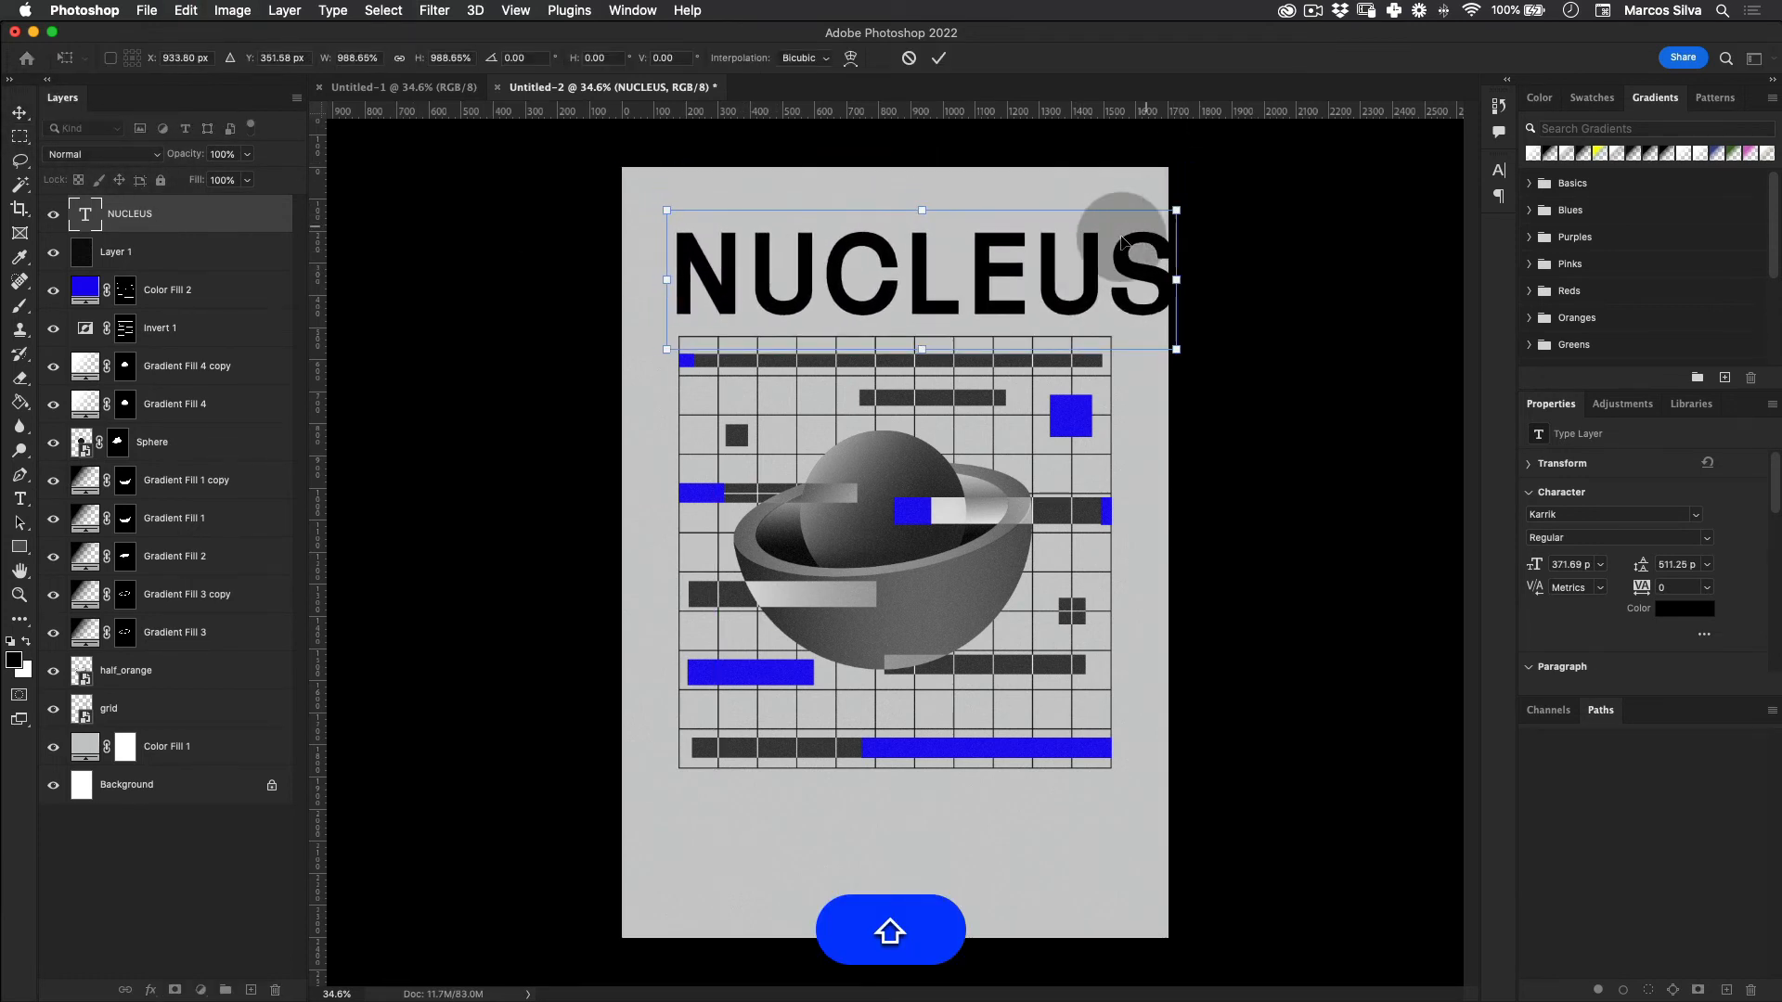
left_click(381, 700)
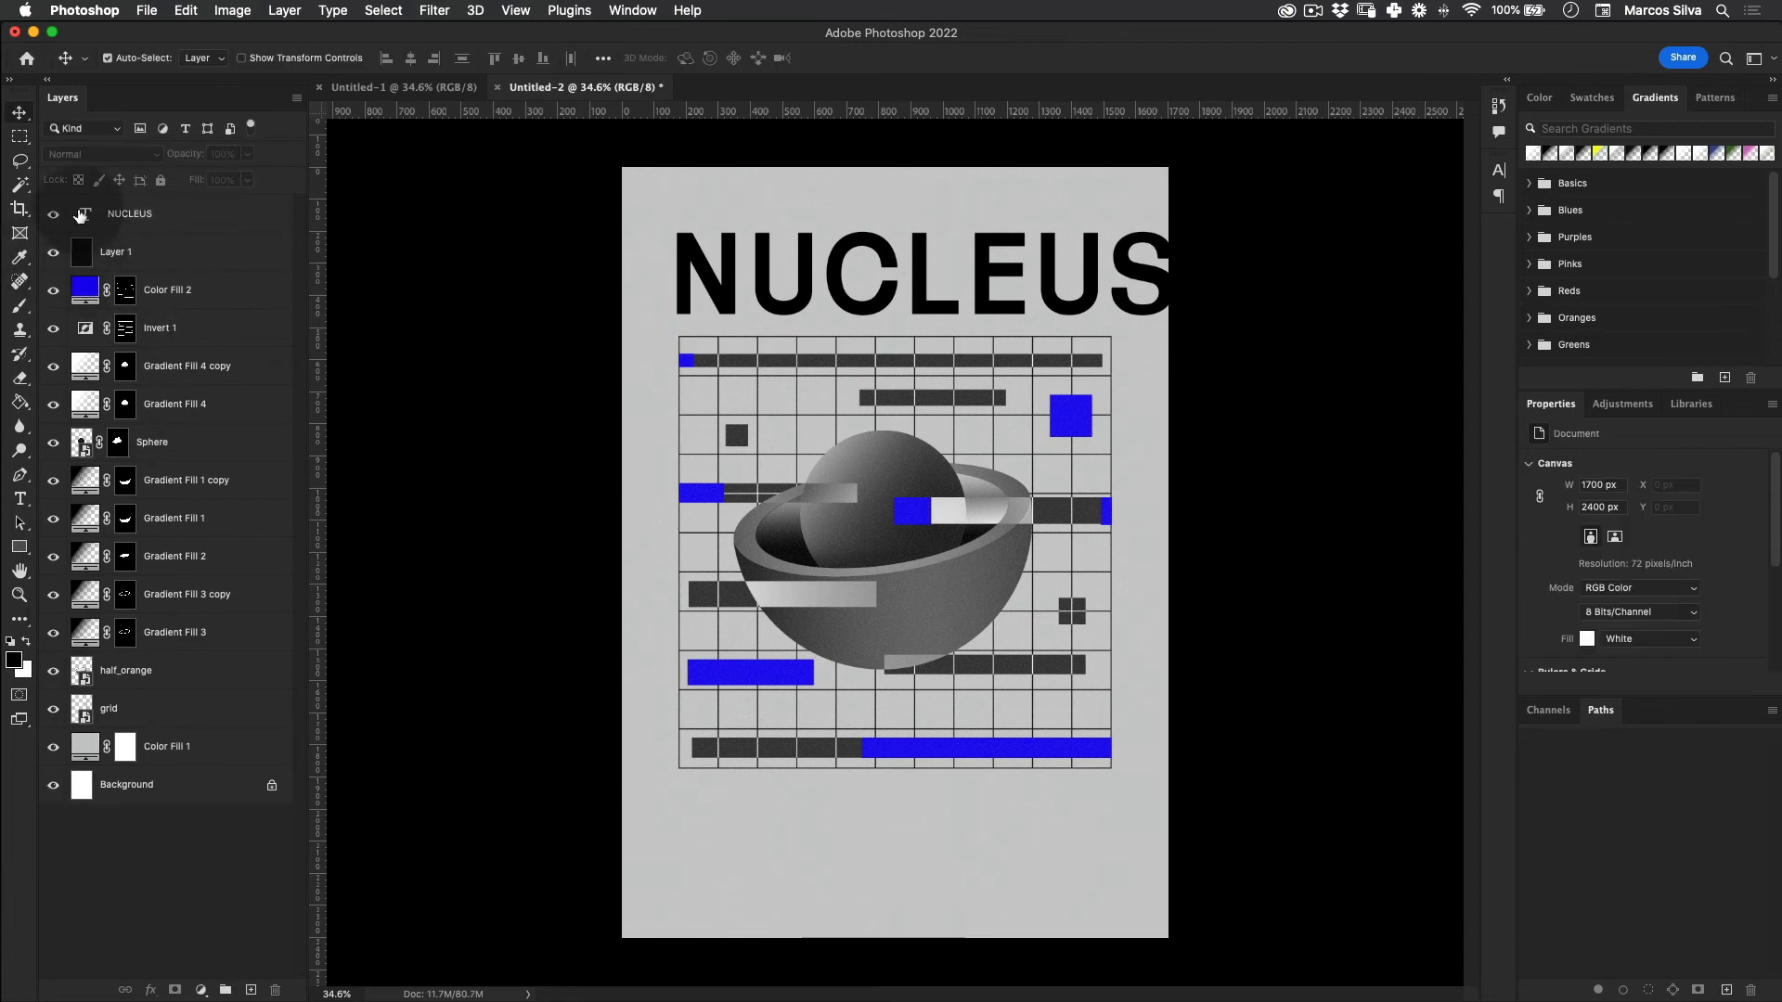
Step: Cut the letters LEUS out of the title so that the layer above the grid reads only NUC
double_click(82, 216)
left_click_drag(902, 264, 1234, 278)
key("super+x")
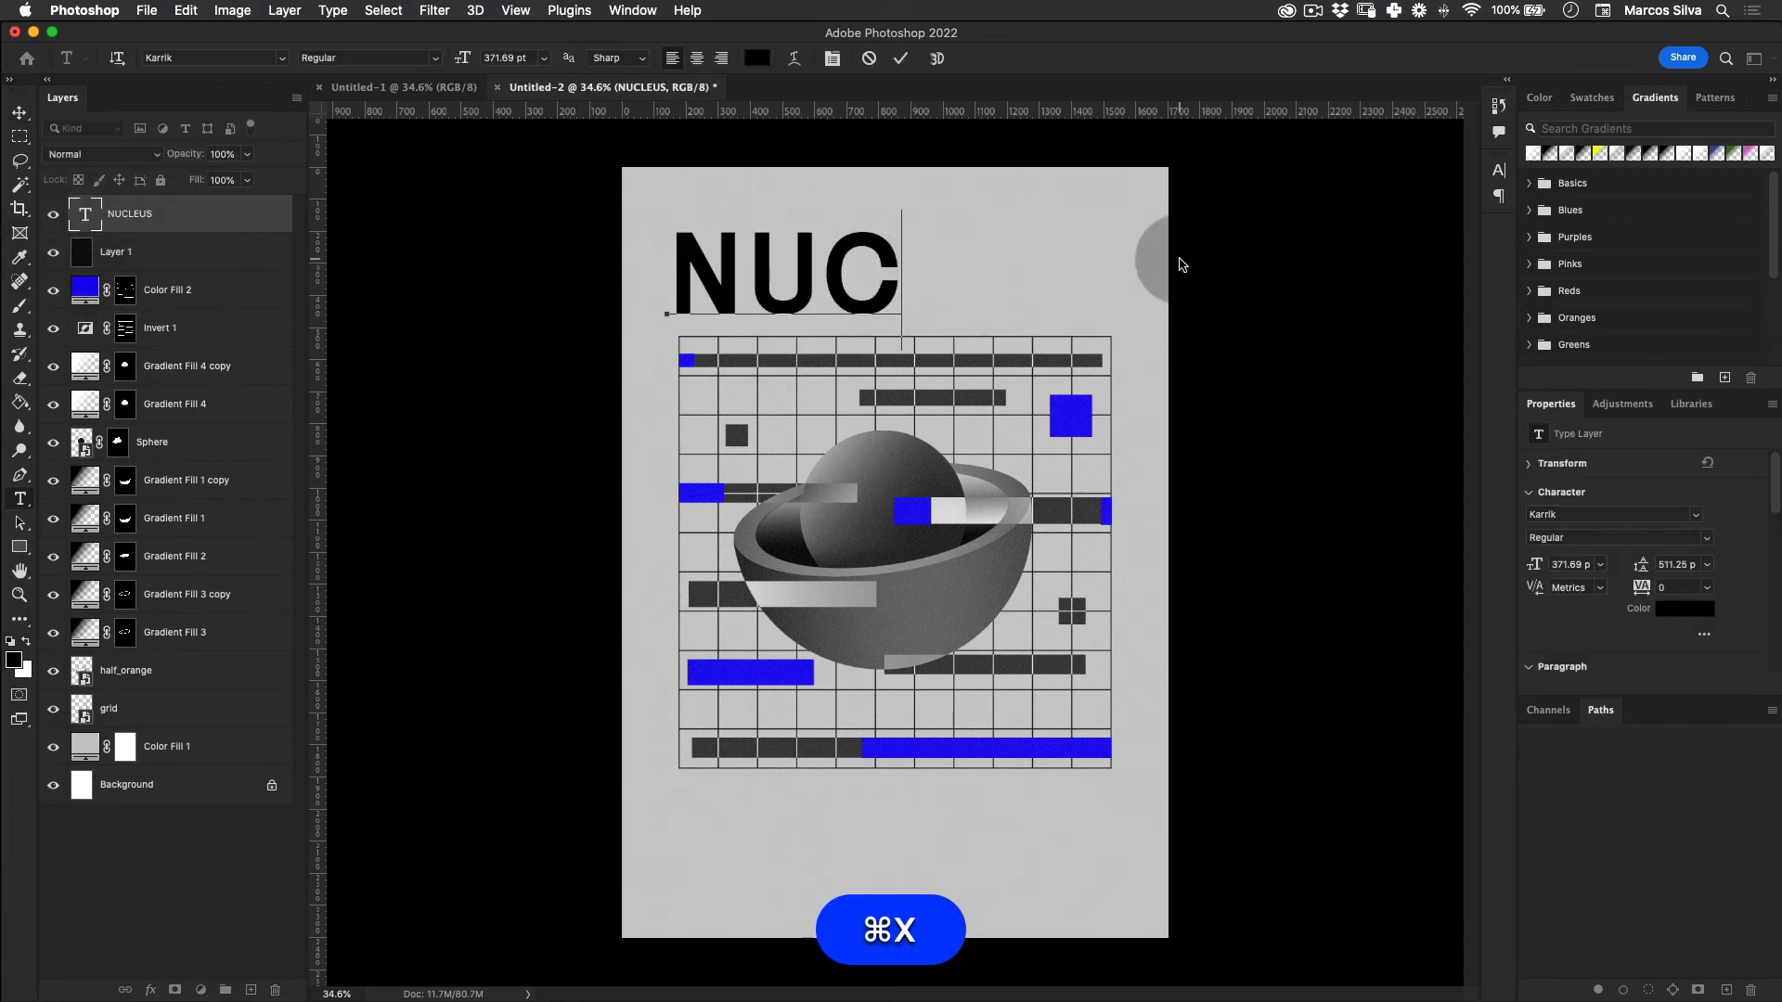
key("super+Return")
key("v")
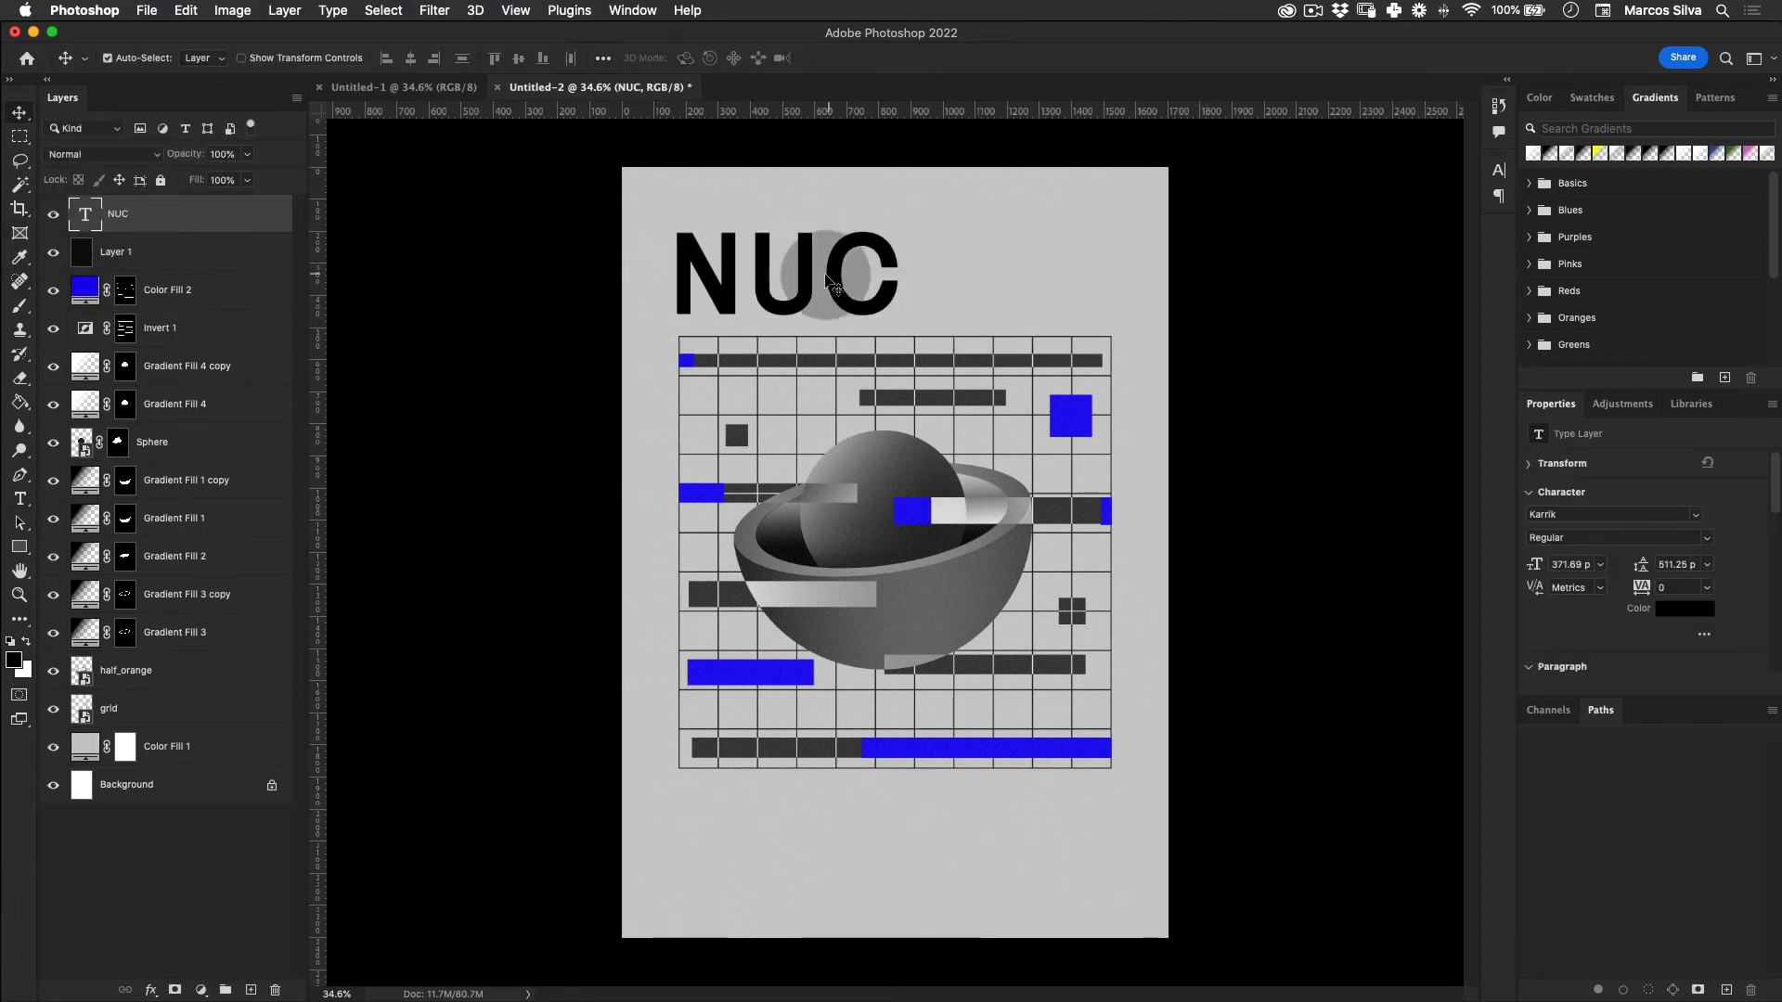
double_click(828, 280)
left_click(20, 112)
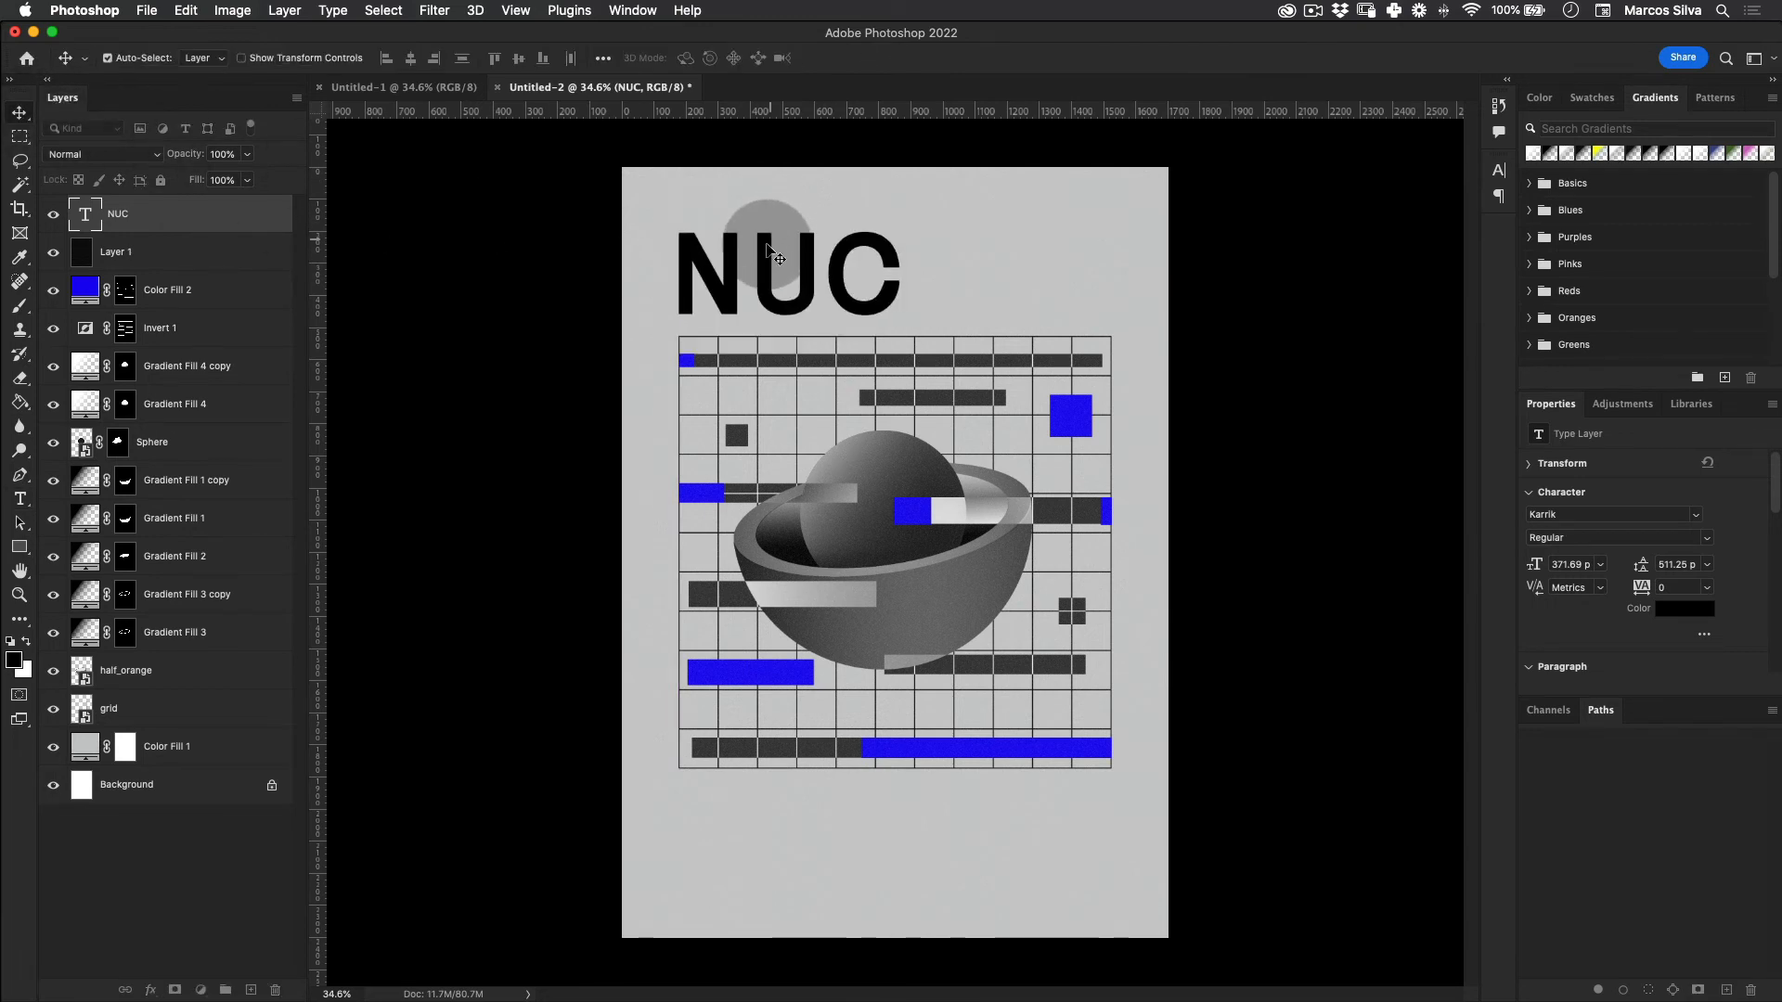
Step: Duplicate the NUC text straight down below the grid and replace the copy's wording with the cut letters LEUS
left_click_drag(768, 250, 769, 821)
double_click(767, 846)
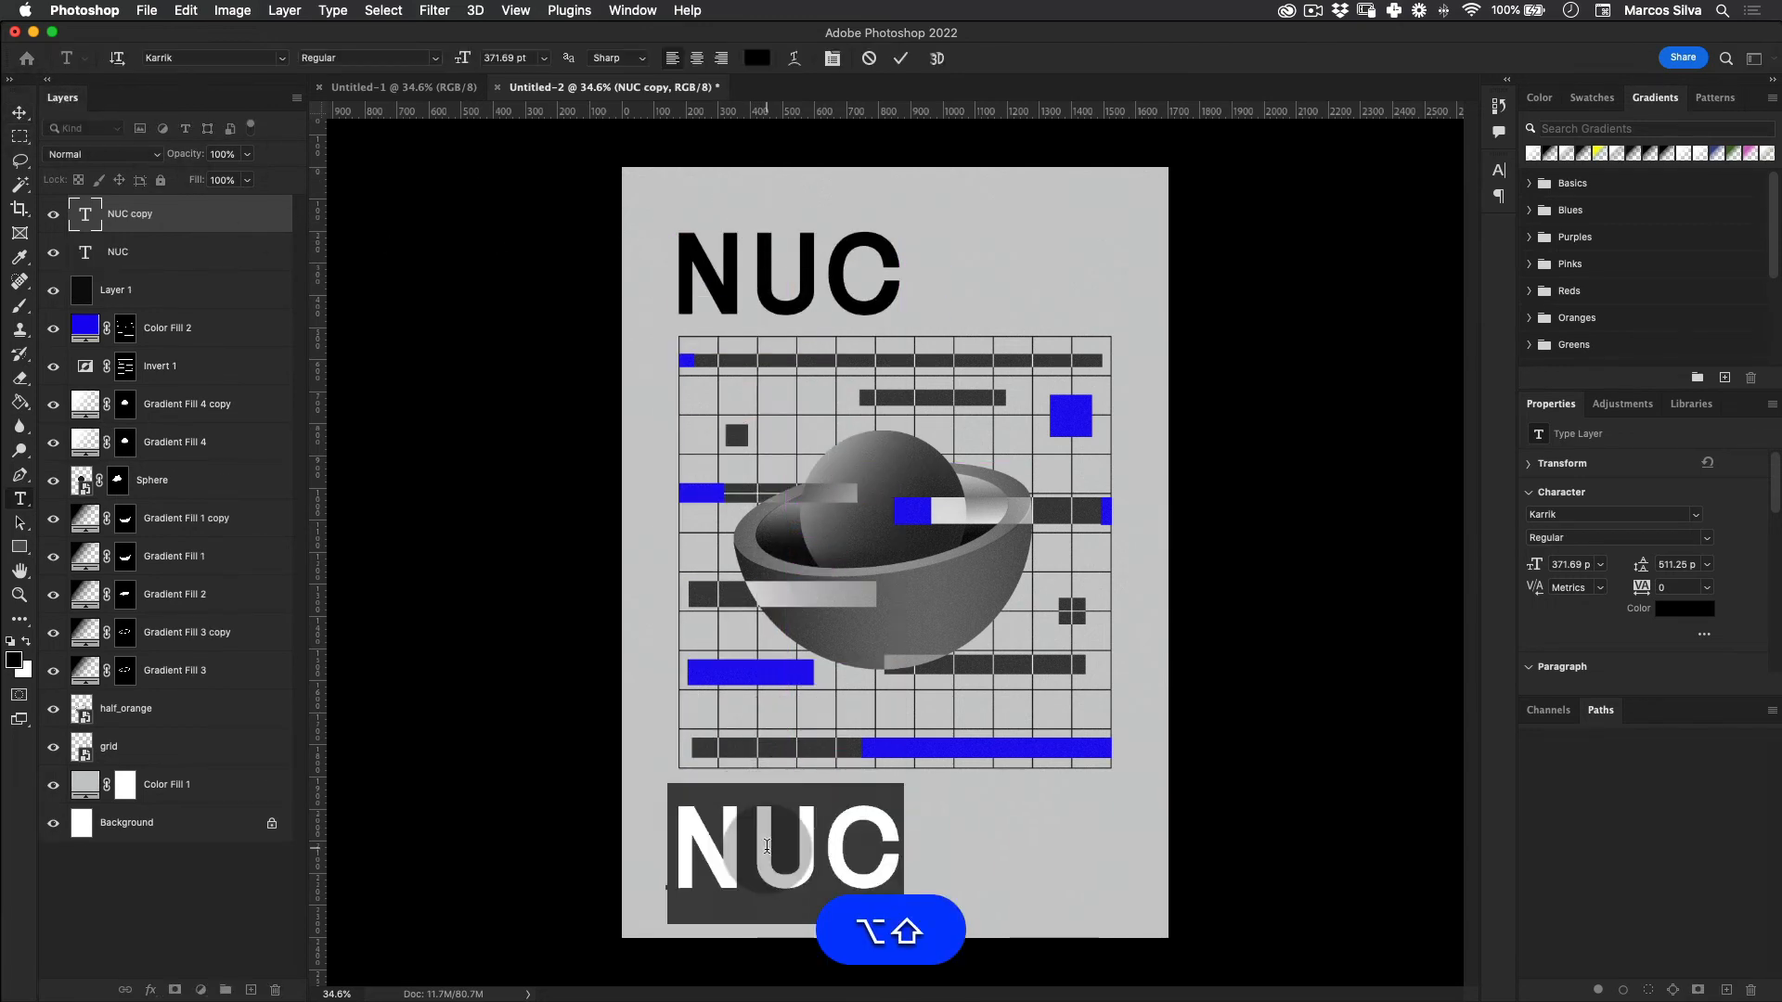
key("super+alt+shift+v")
key("super+Return")
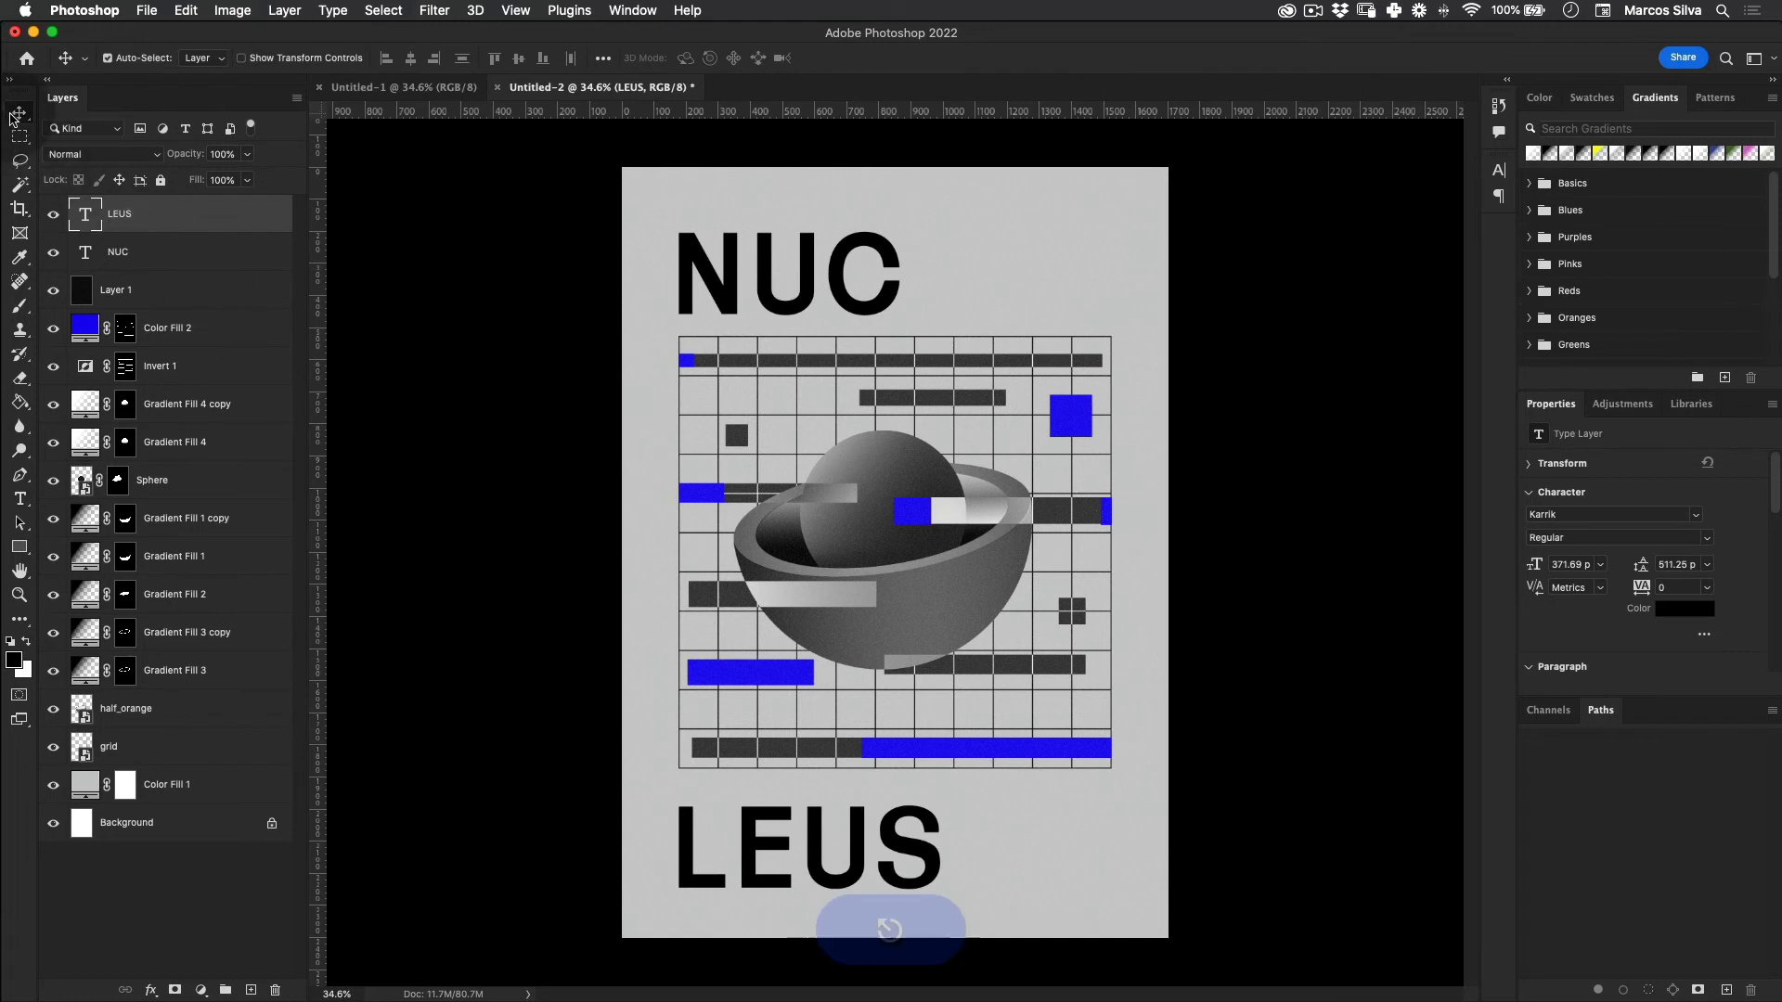
Step: Widen the tracking of the LEUS text to 500 so that it spans roughly the grid's width
double_click(937, 838)
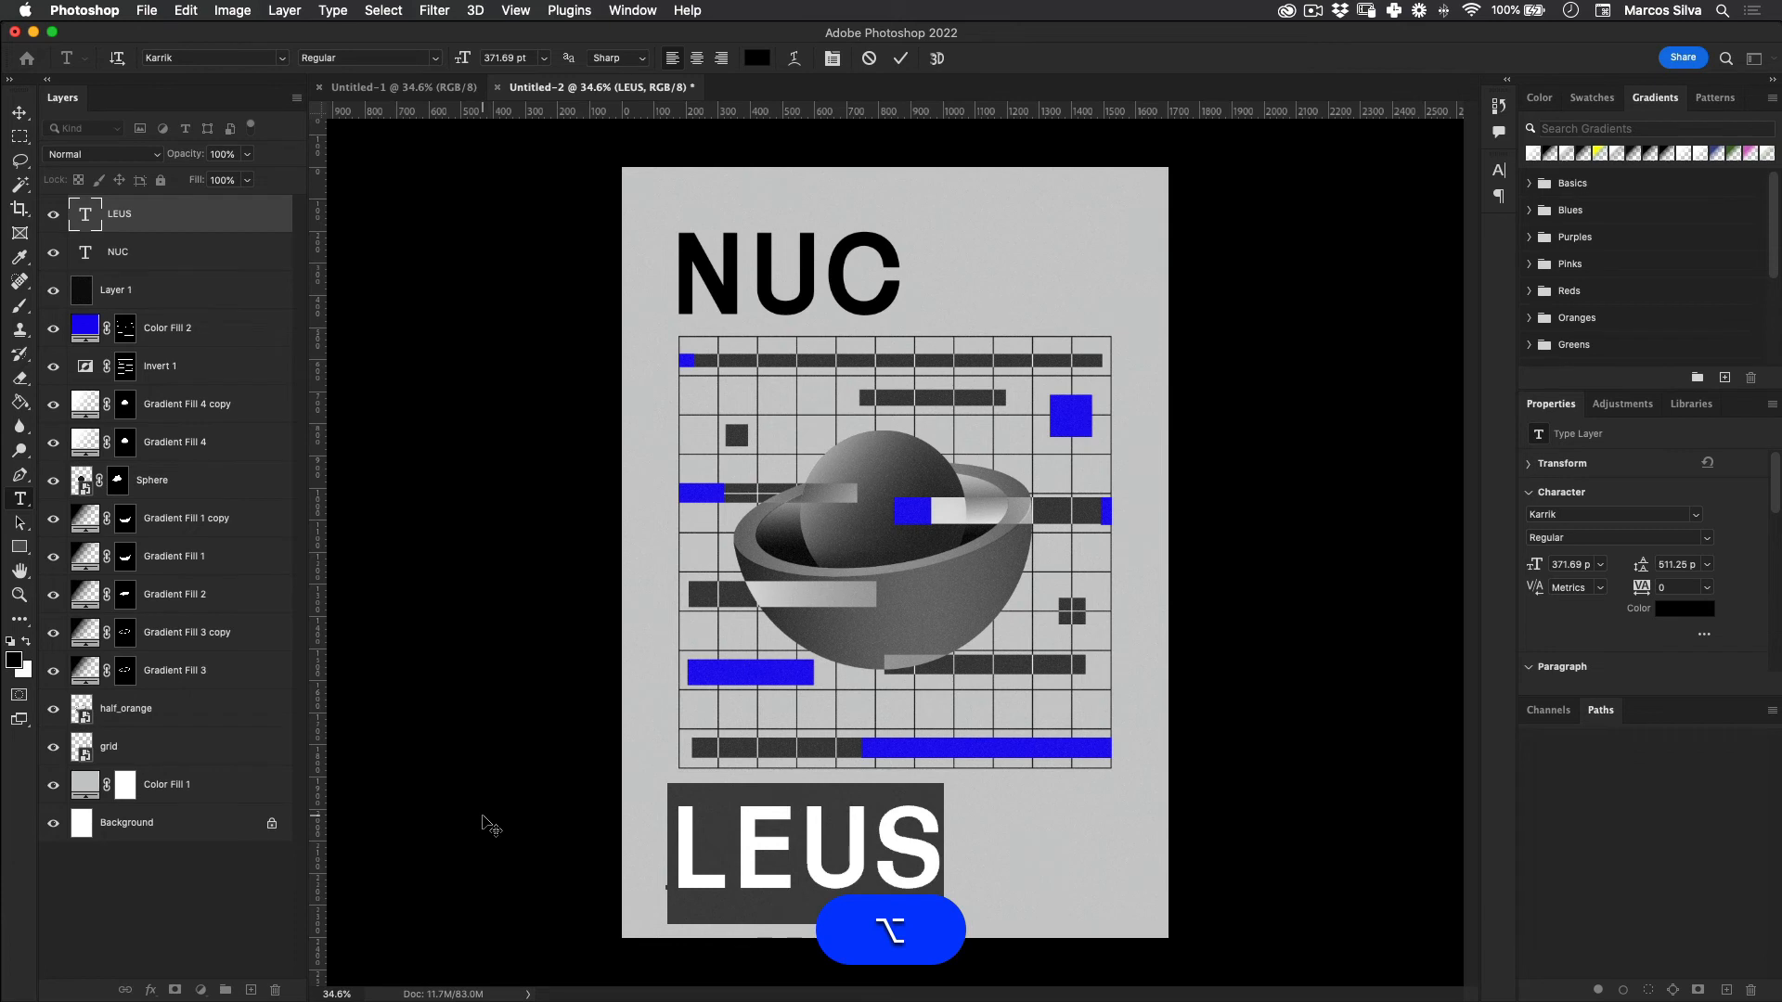
key("alt+Right")
key("alt+Right")
key("alt+Right")
key("alt+Right")
key("alt+Right")
key("alt+Right")
key("alt+Right")
key("alt+Right")
key("alt+Right")
key("alt+Right")
key("alt+Right")
key("alt+Right")
key("alt+Right")
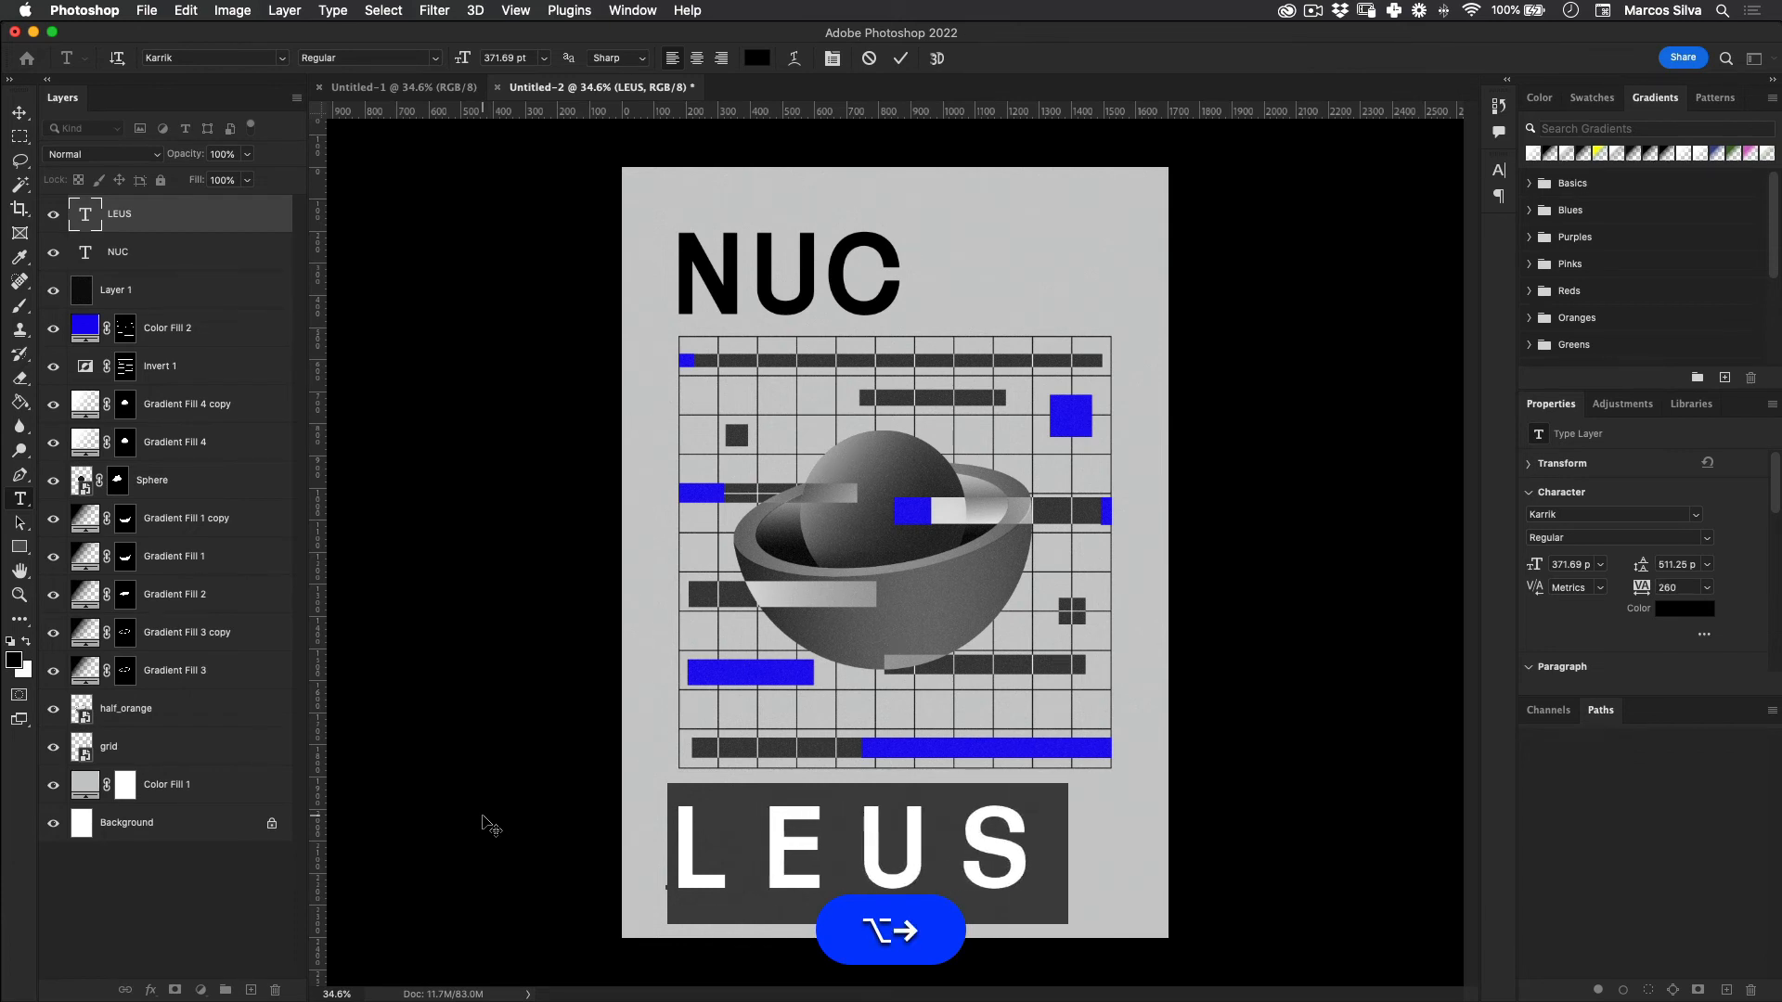
key("alt+Right")
key("alt+Right")
key("alt+Right")
key("alt+Right")
key("alt+Right")
key("alt+Right")
key("alt+Right")
key("alt+Right")
key("alt+Right")
key("alt+Right")
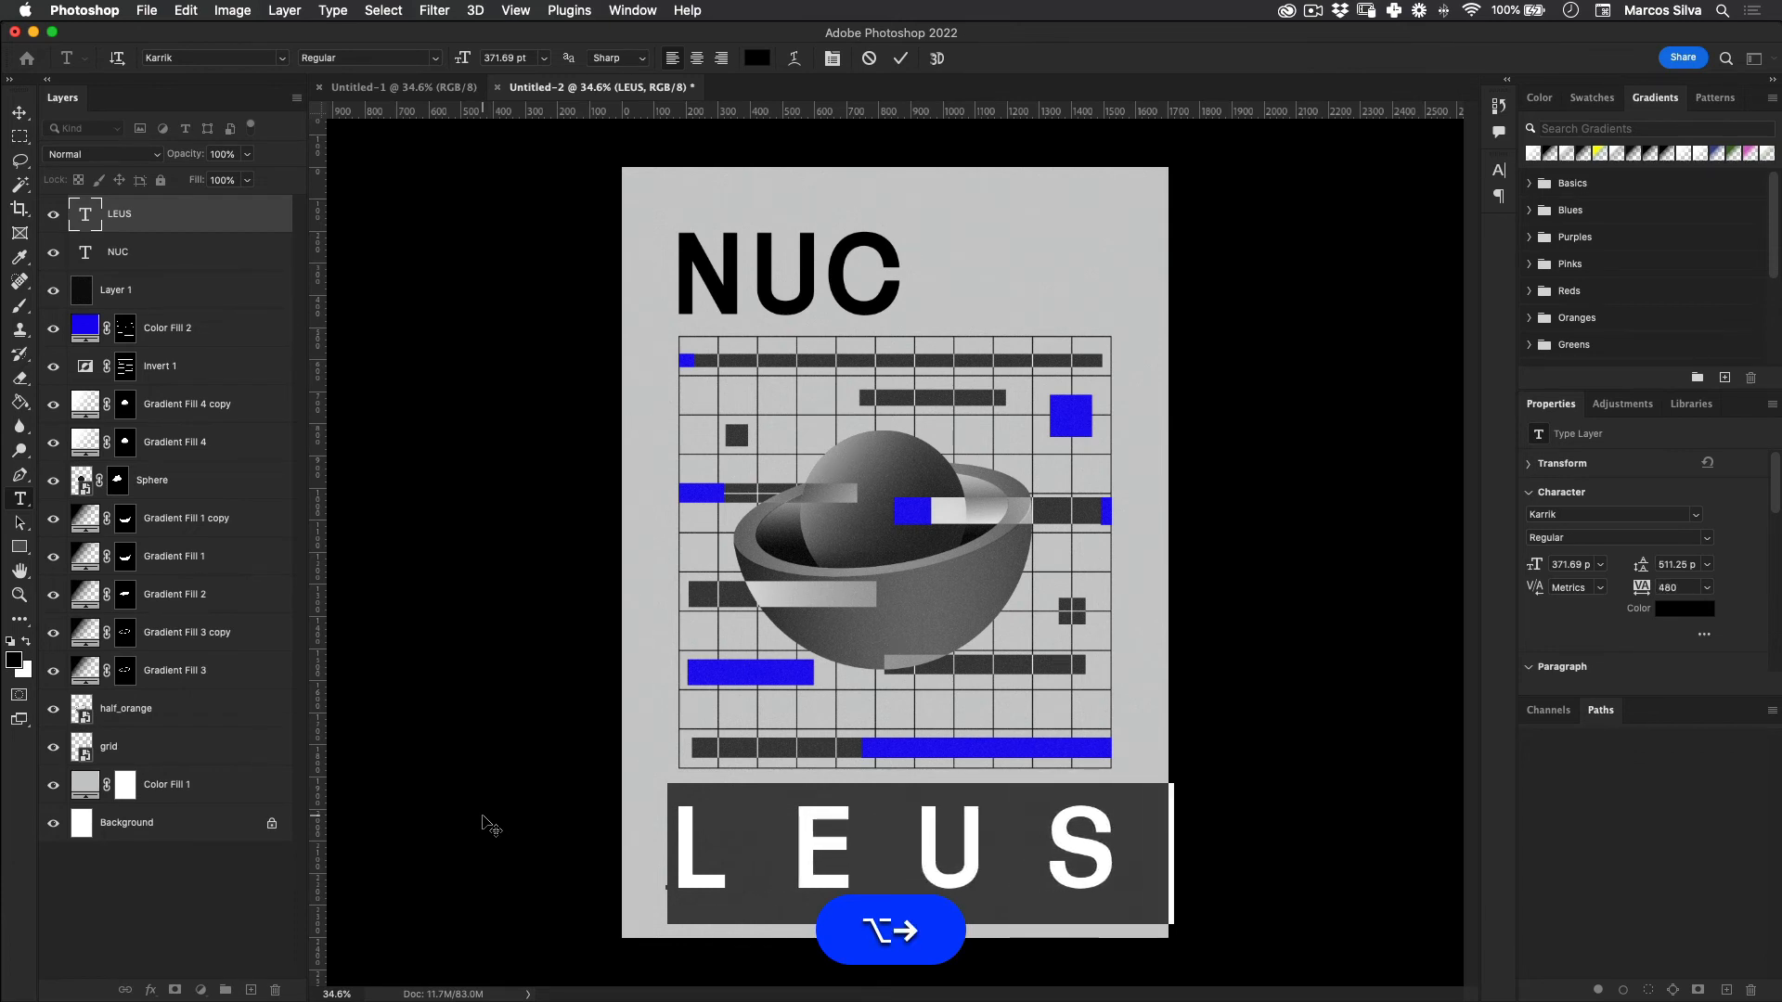
left_click(20, 113)
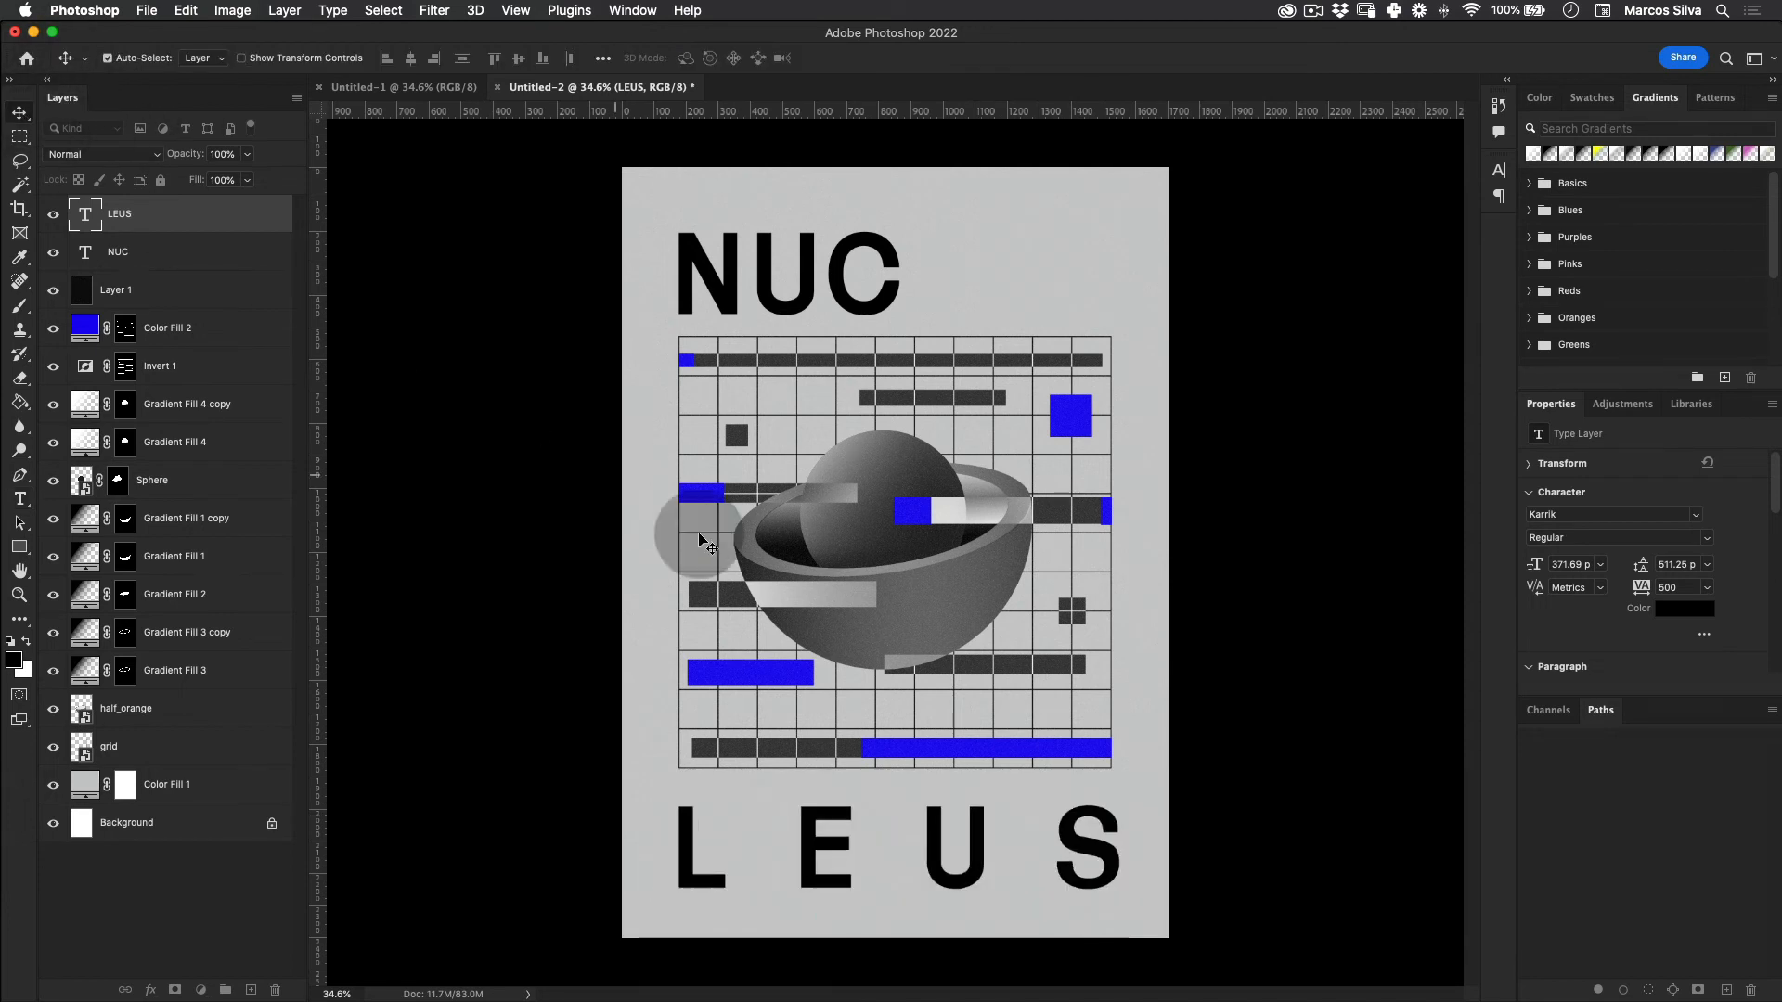
Step: Place two vertical guides, one on the grid's left edge and one on its right edge
left_click_drag(324, 437, 628, 511)
left_click_drag(324, 449, 1117, 455)
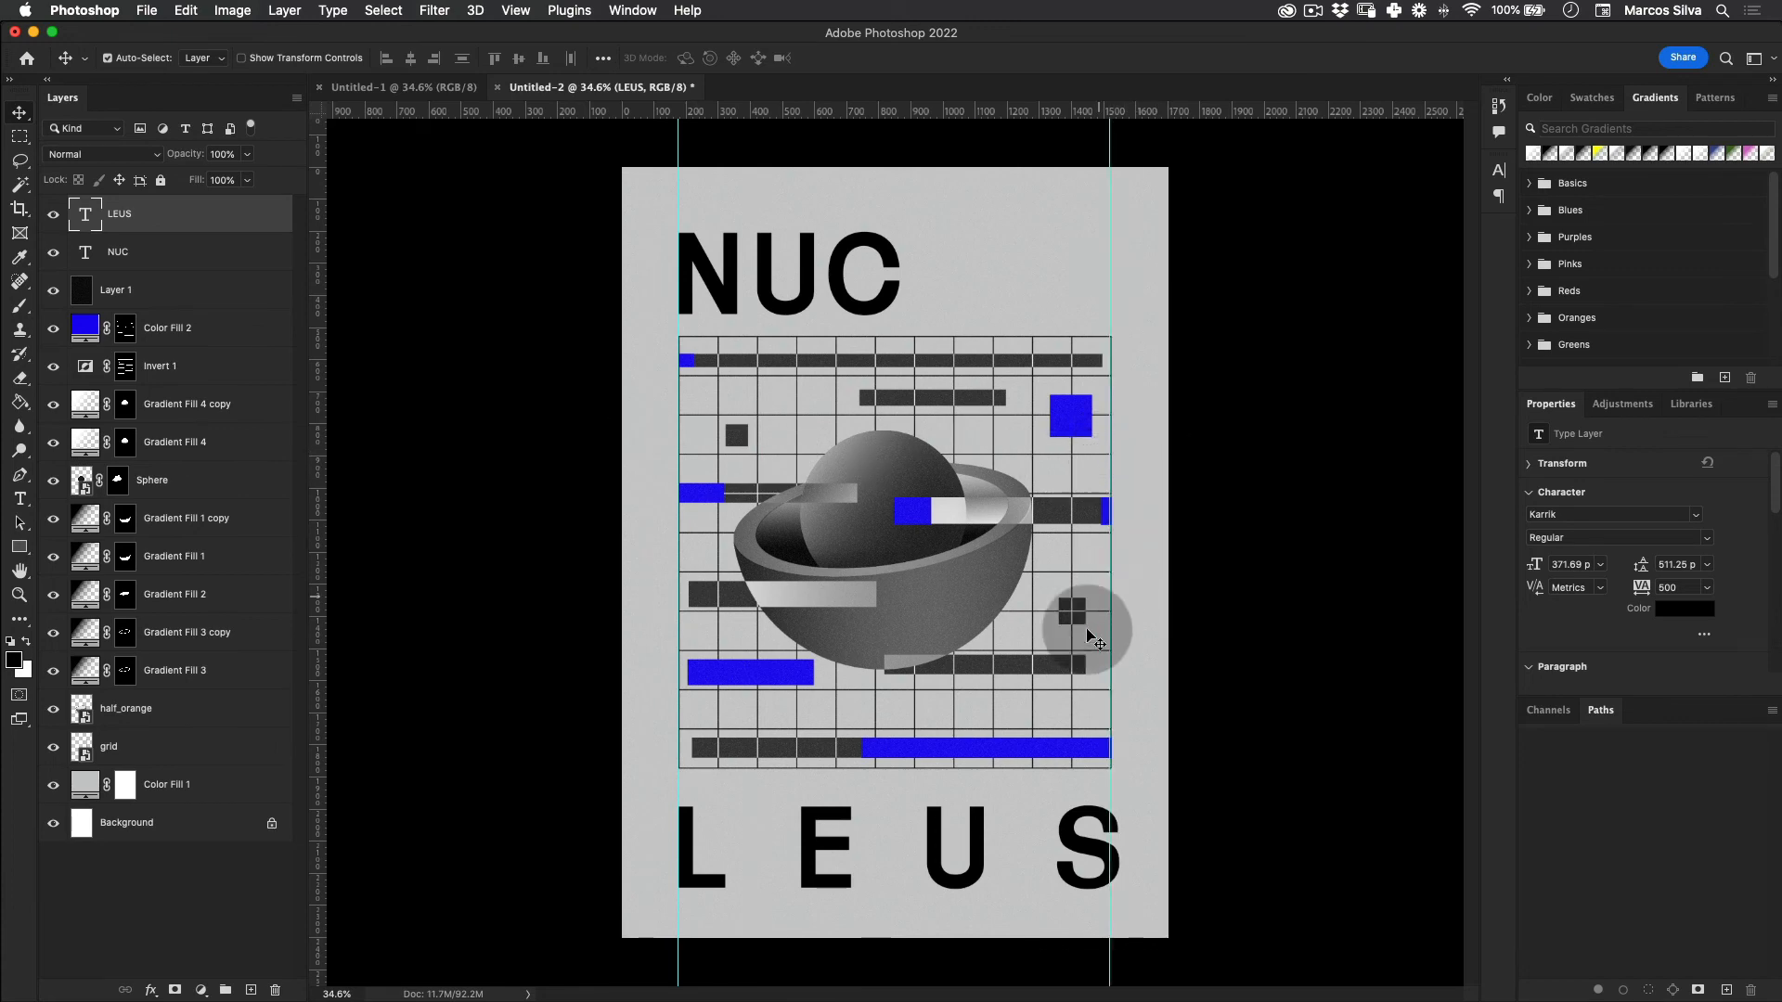
key("z")
left_click(1114, 321)
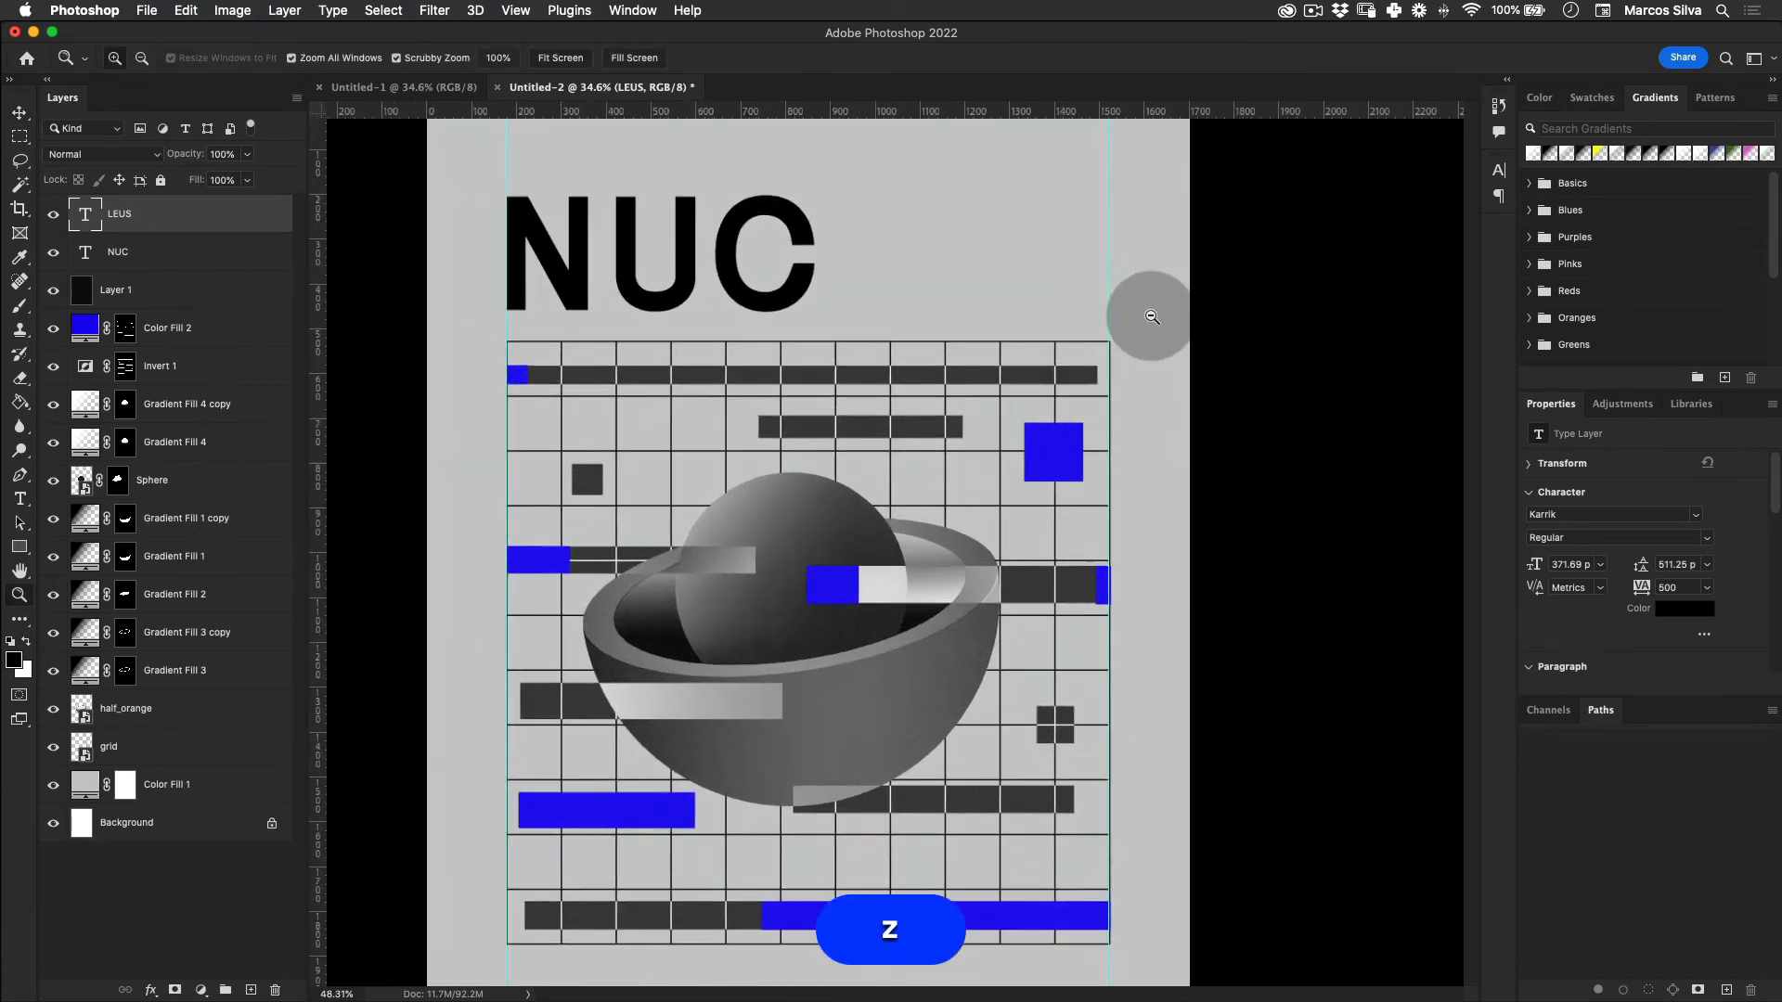
key("v")
left_click_drag(1107, 318, 1067, 378)
key("z")
key("v")
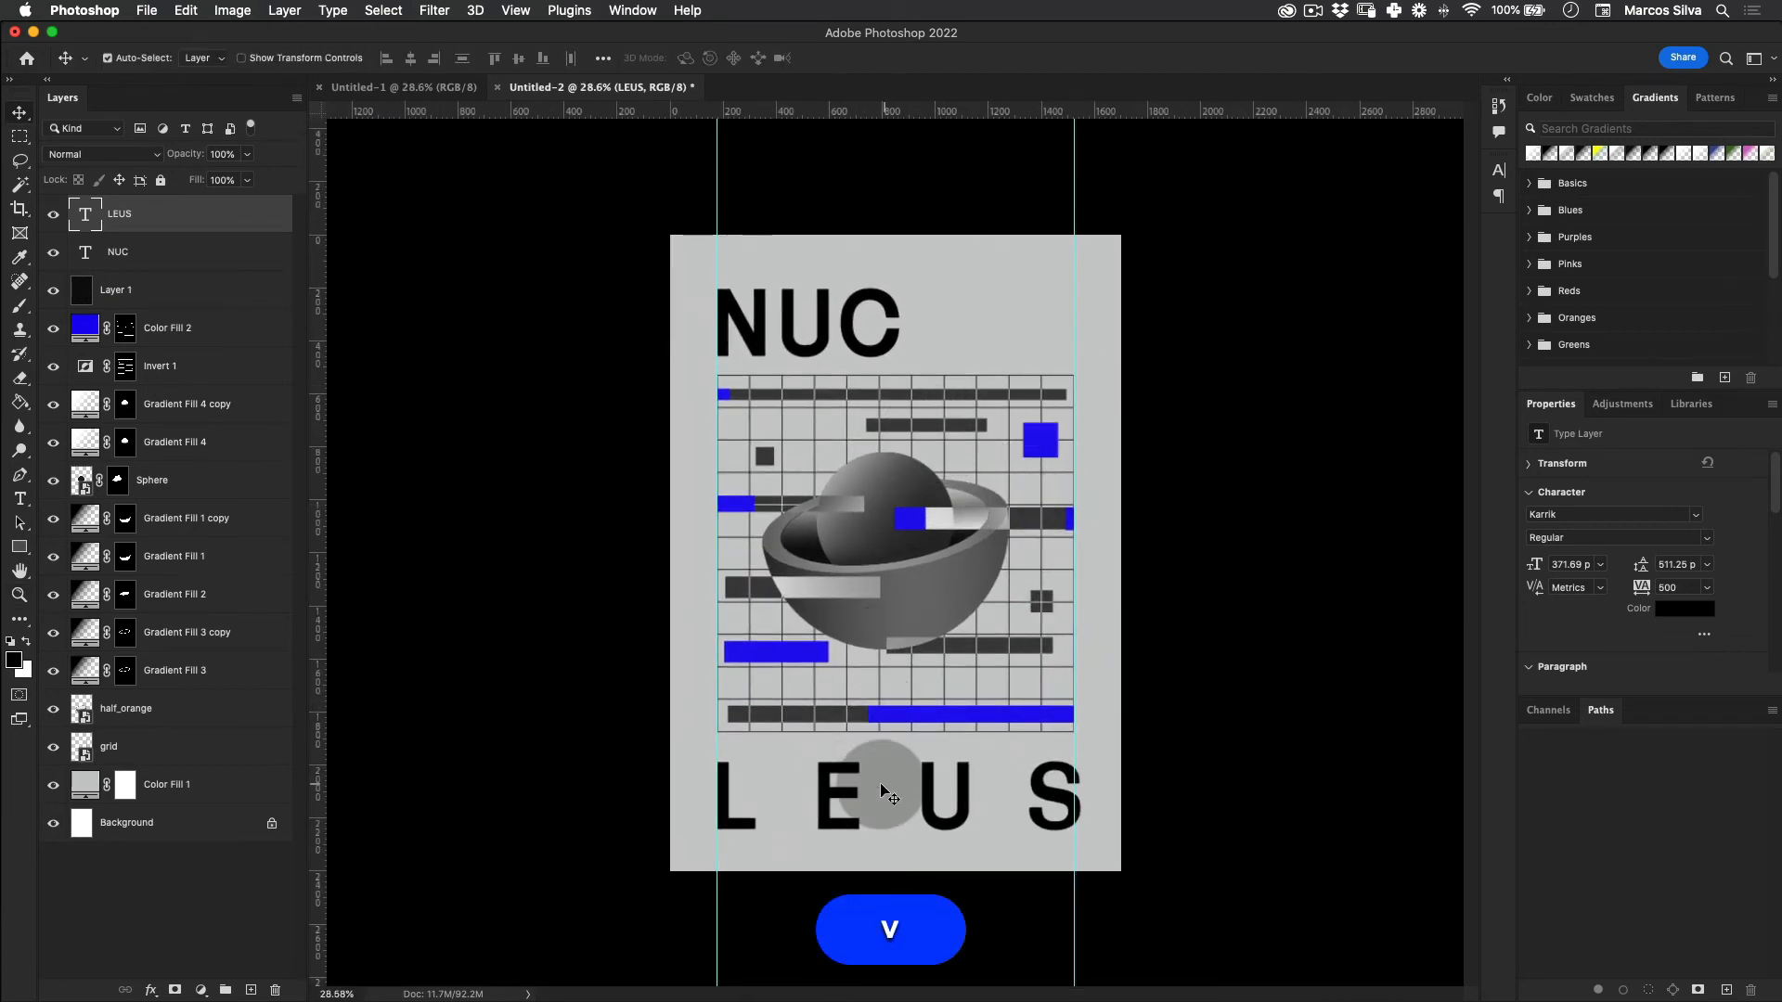
Step: Set the tracking of LEUS to 480 and of NUC to 880 so that both words span the space between the guides
double_click(826, 787)
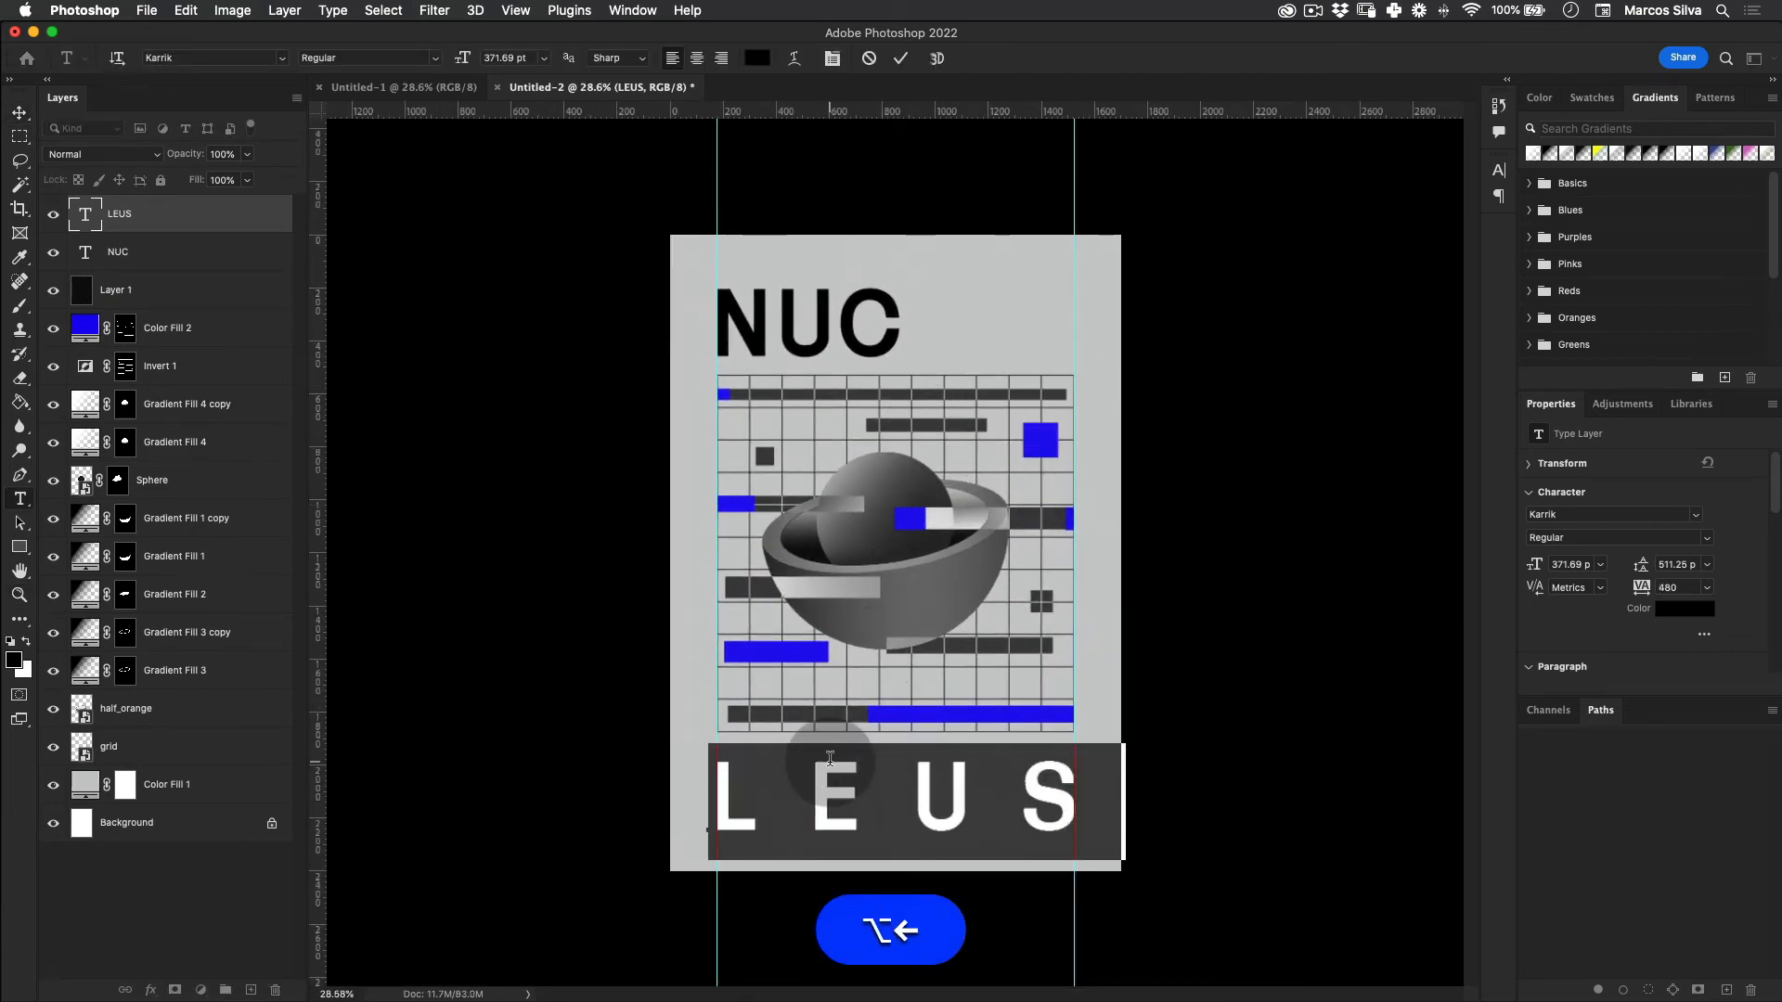
key("Escape")
double_click(871, 334)
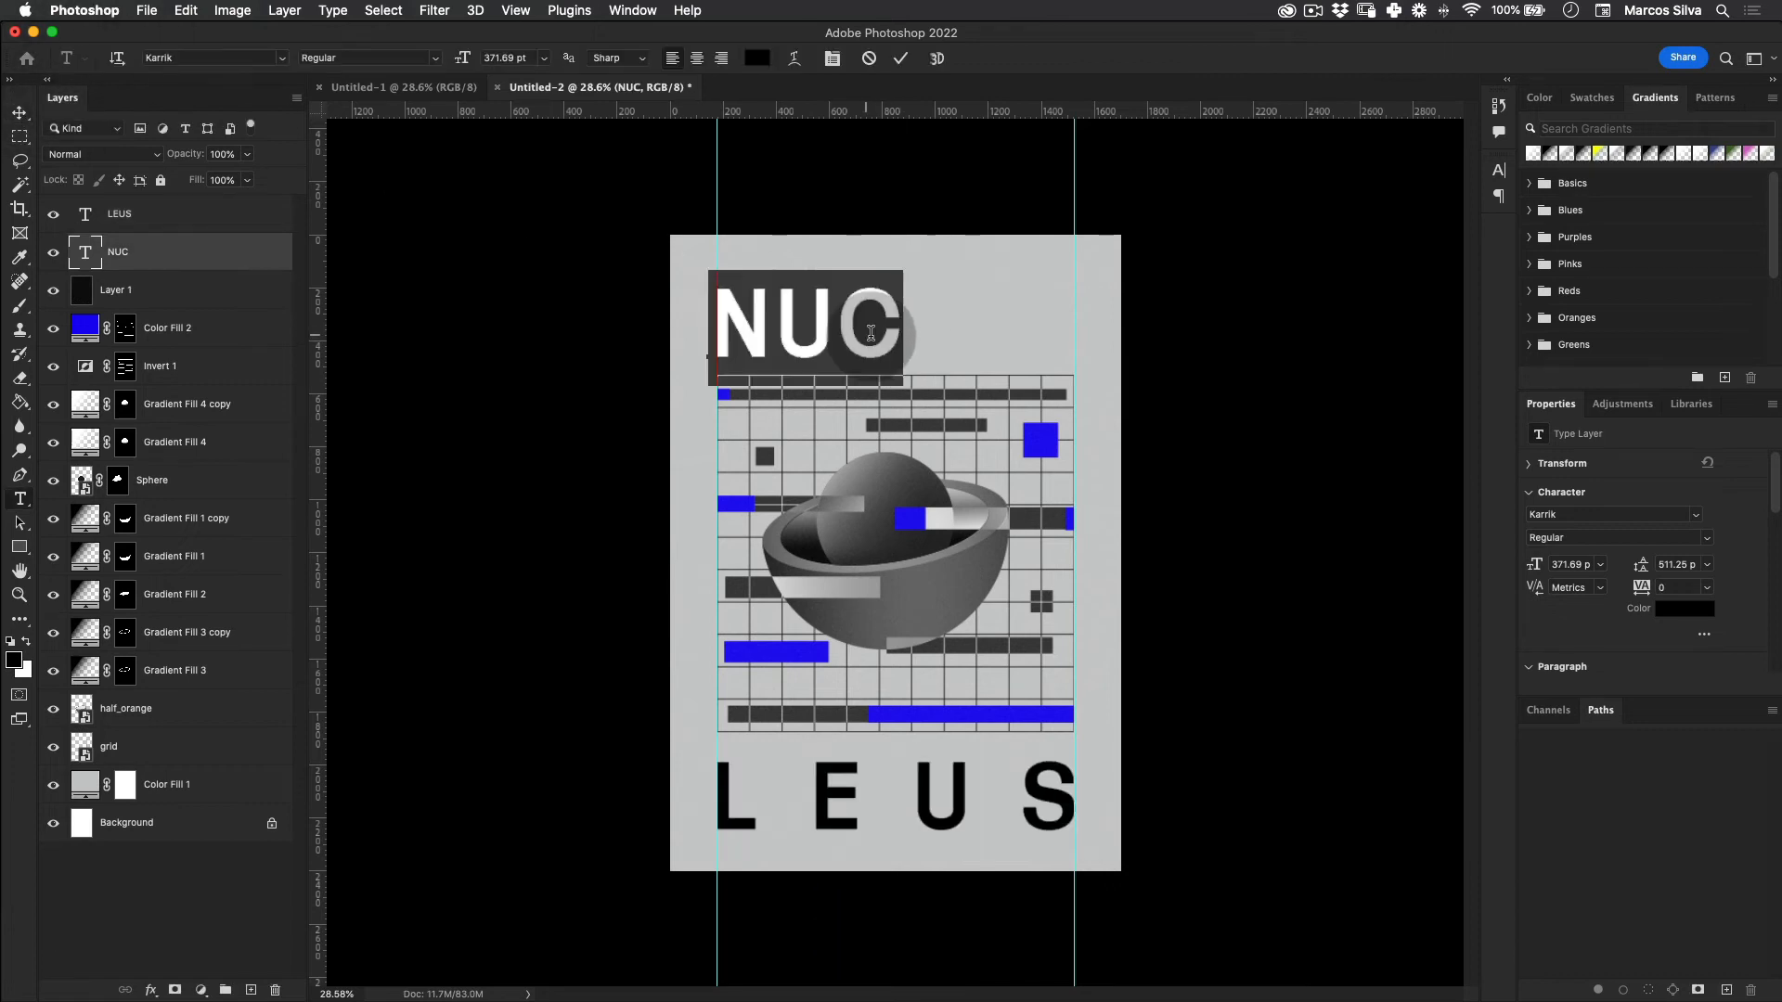
left_click(899, 258)
key("alt")
key("alt+Right")
key("alt+Right")
key("alt+Right")
key("alt+Right")
key("alt+Right")
key("alt+Right")
key("alt+Right")
key("alt+Right")
key("alt+Right")
key("alt+Right")
key("alt+Right")
key("alt+Right")
key("alt+Right")
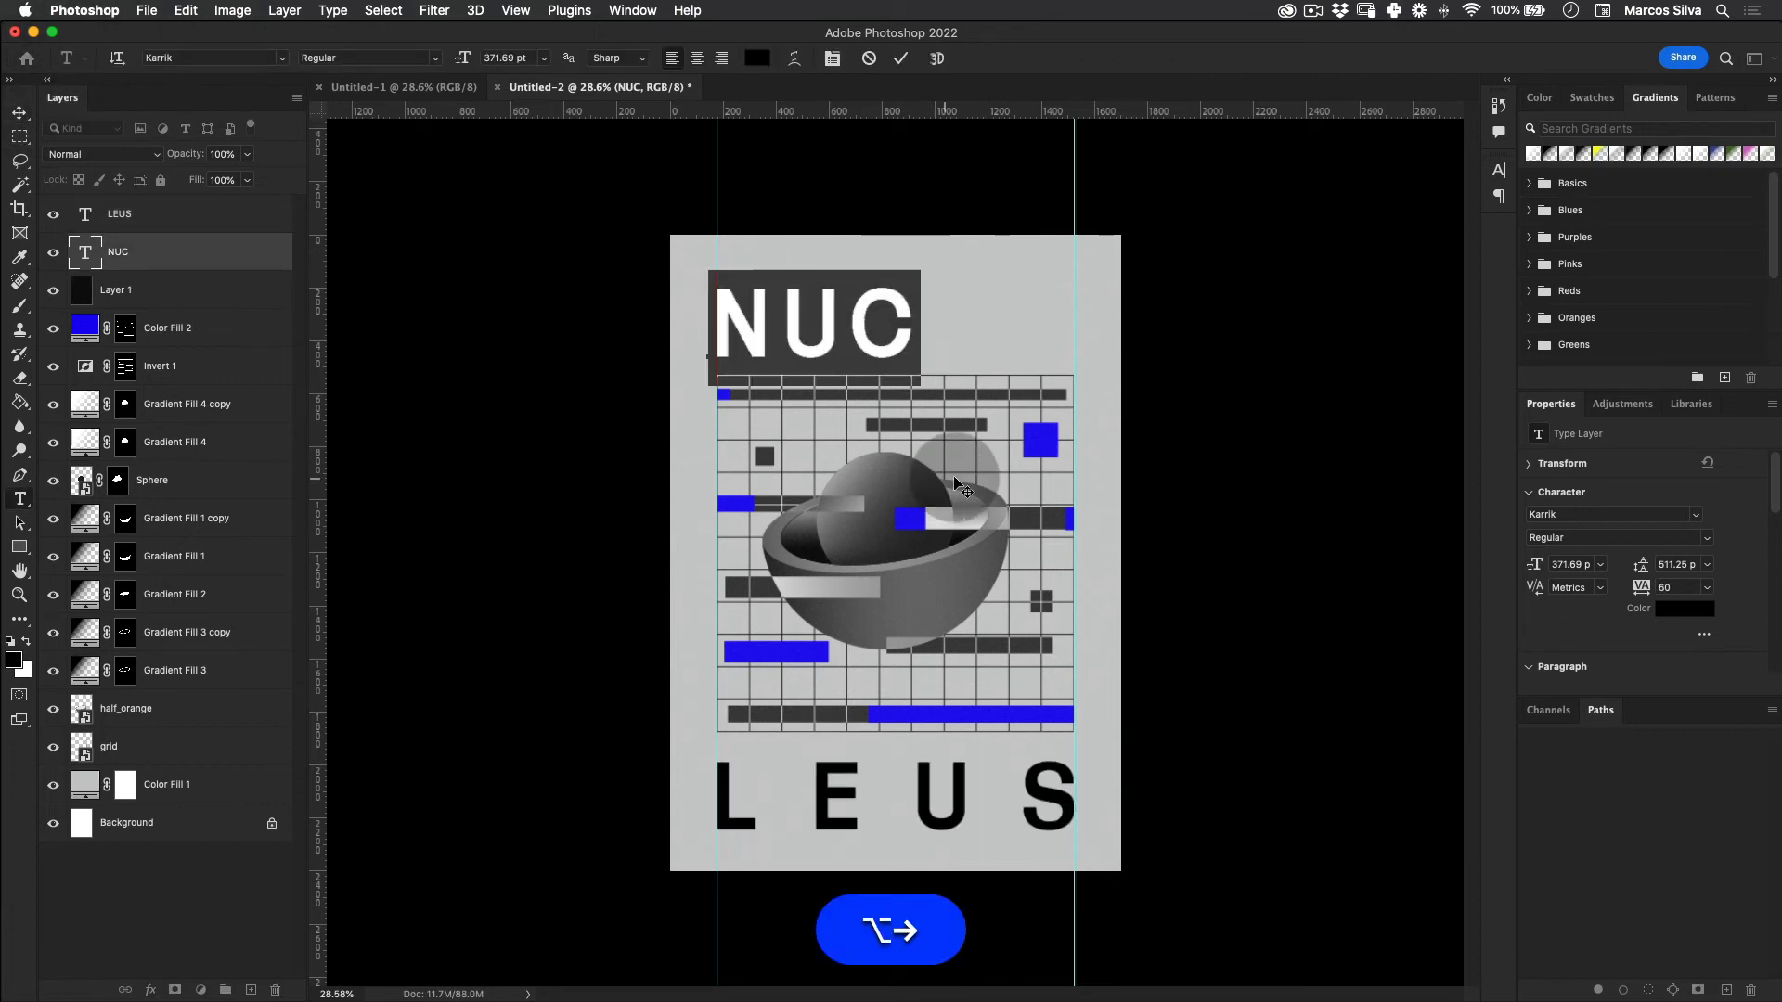
key("alt+Right")
key("alt+Right")
key("alt+Right")
key("alt+Right")
key("alt+Right")
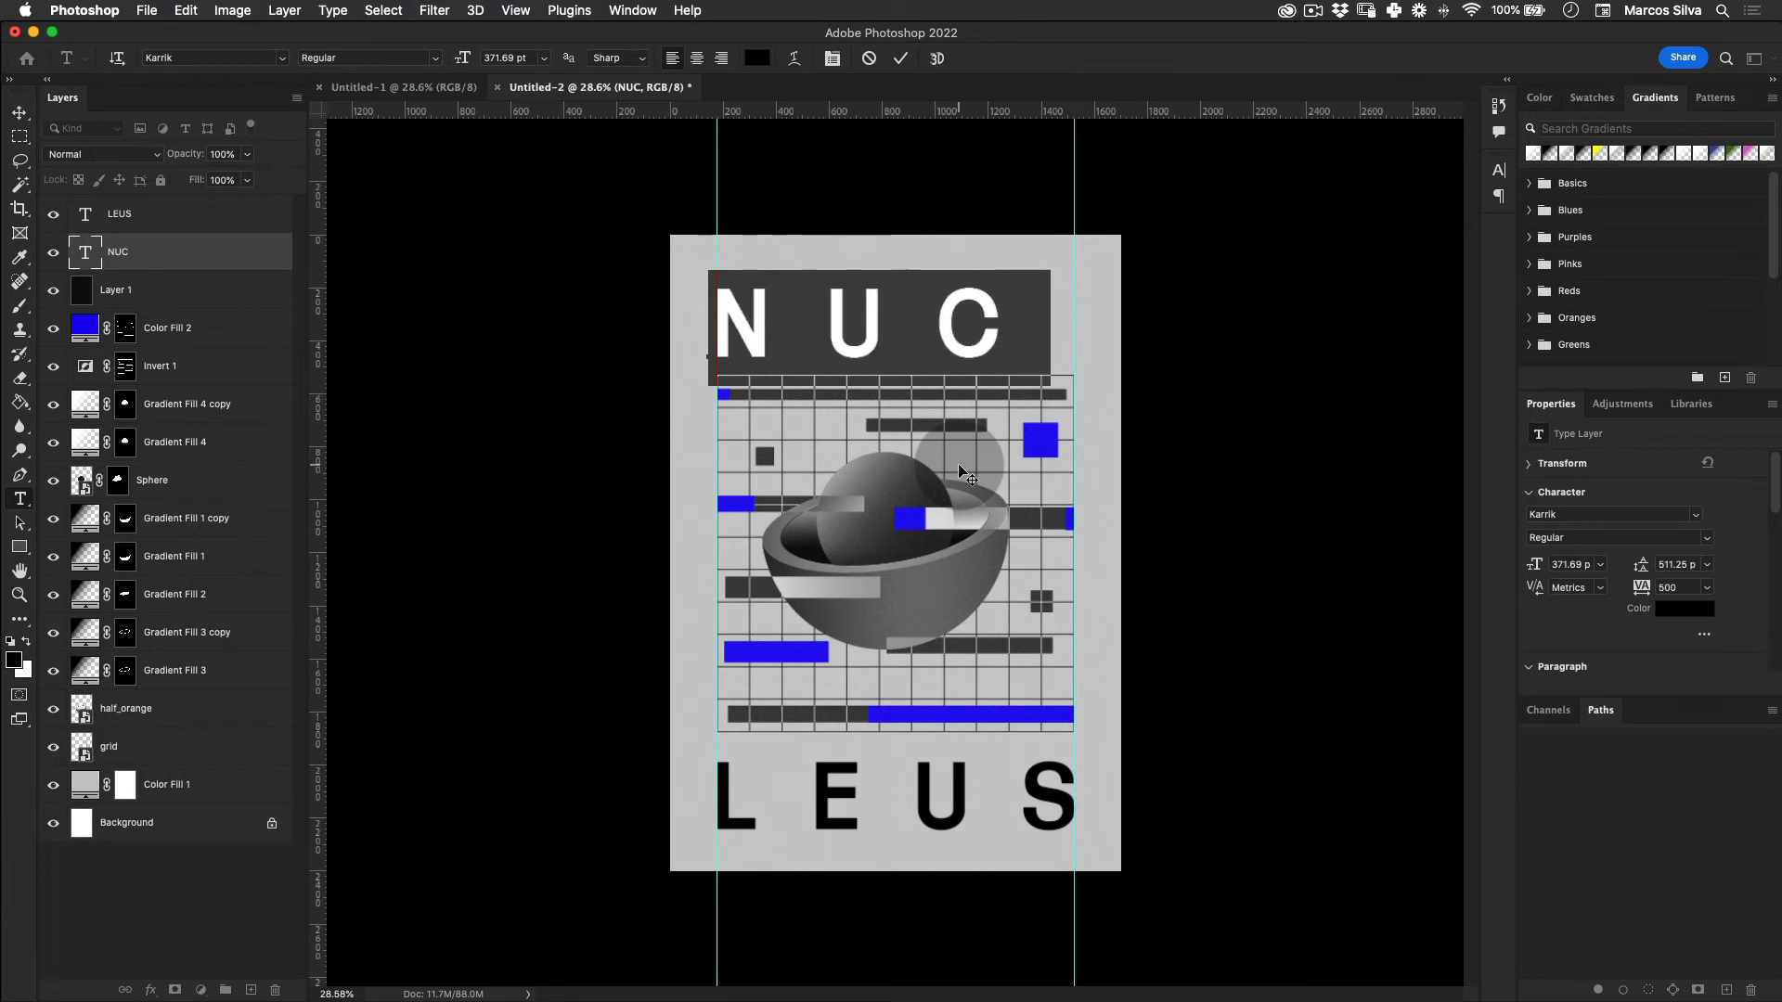
key("alt+Right")
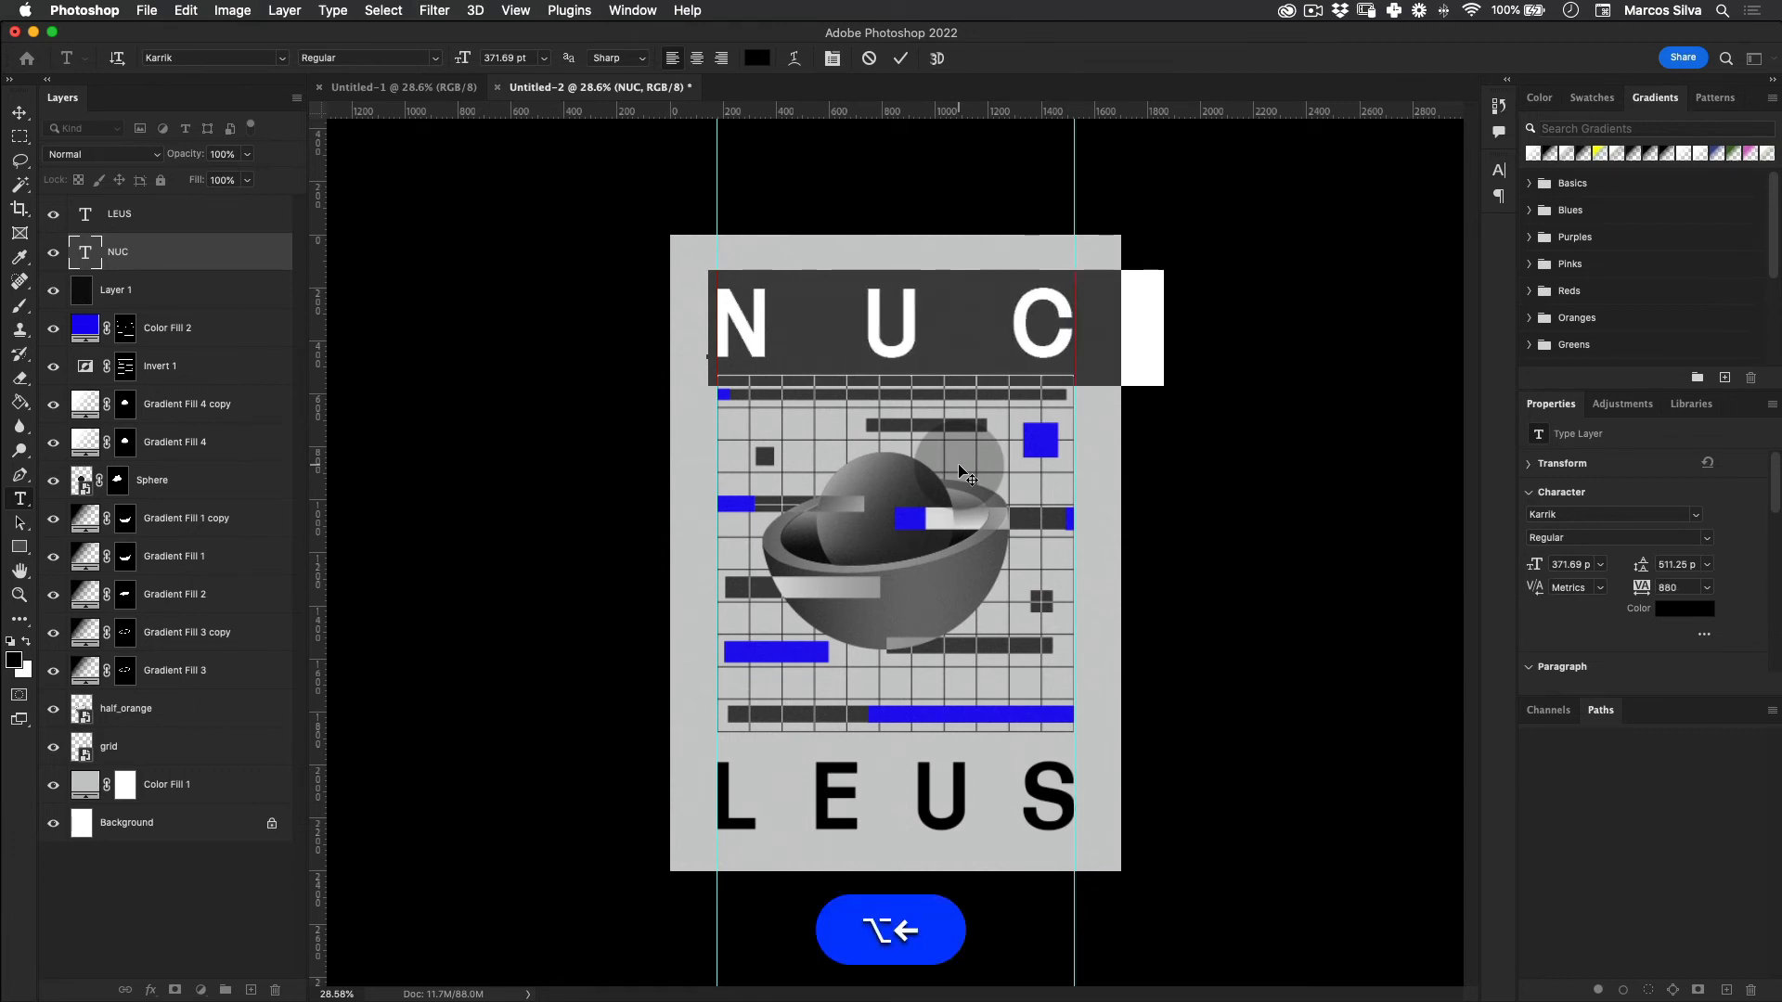
left_click(20, 112)
left_click(370, 408)
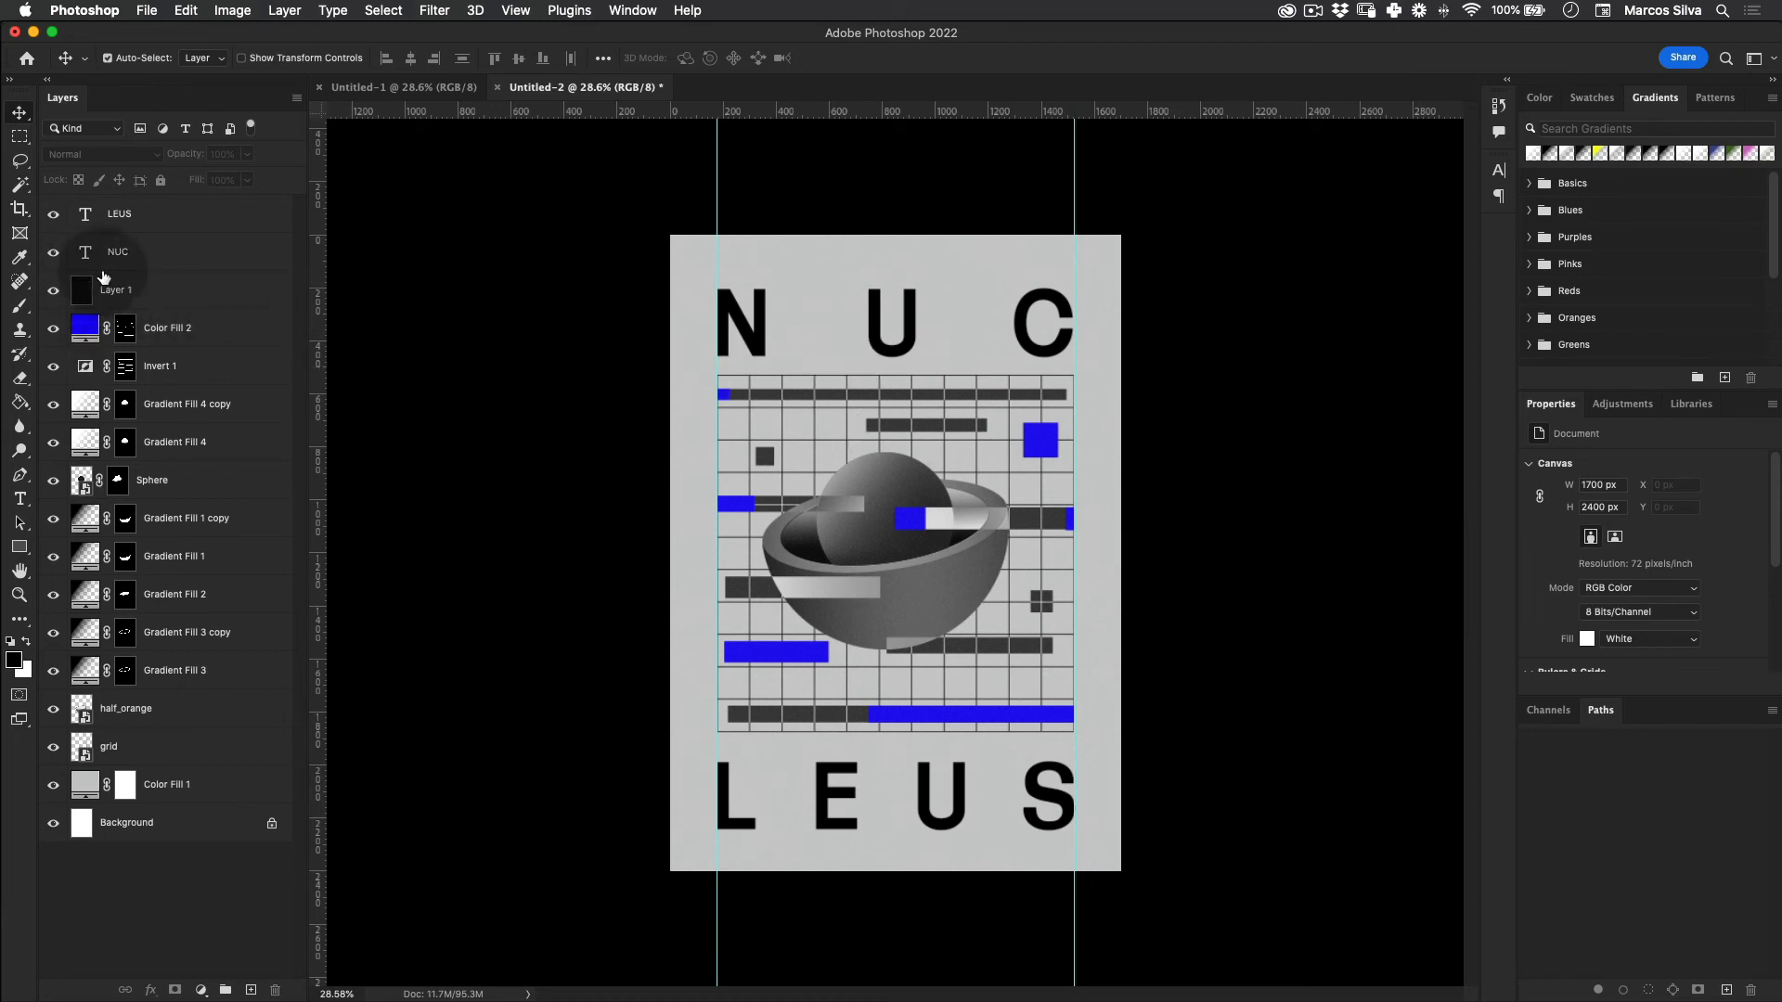
Step: Color the letter L of LEUS blue, sampled from the blue bar at the grid's left edge
double_click(87, 218)
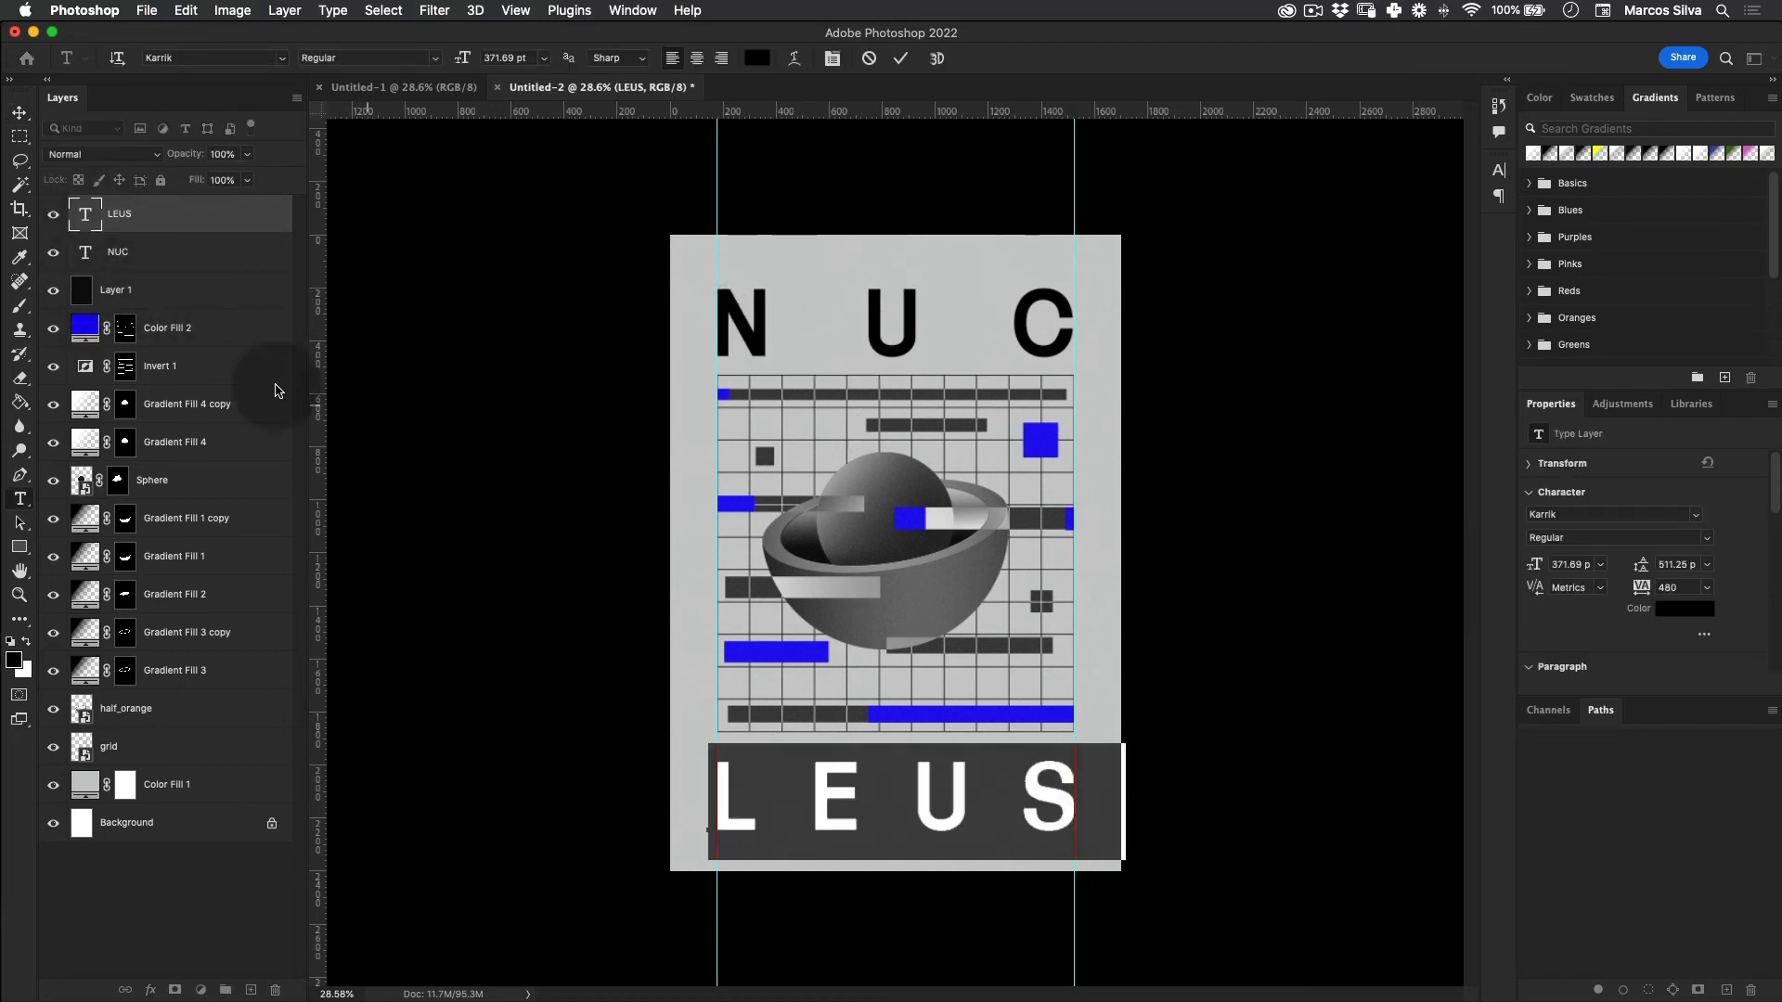
left_click_drag(842, 776, 970, 778)
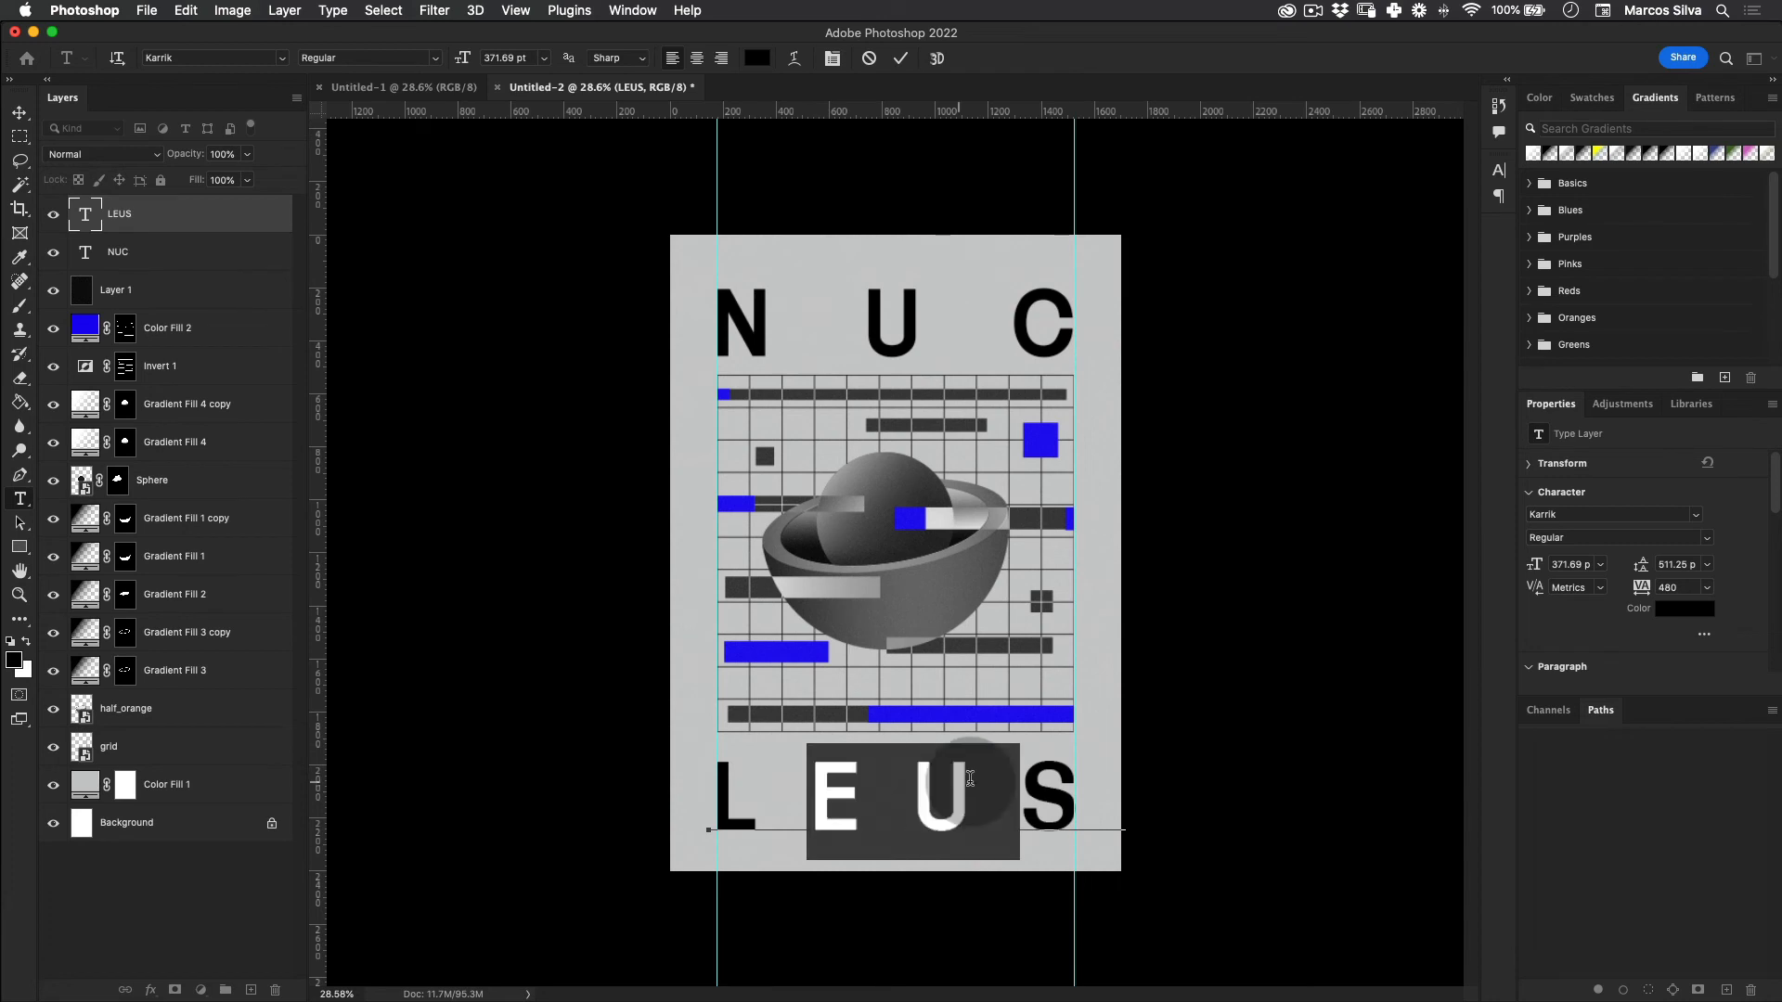
left_click_drag(809, 780, 565, 812)
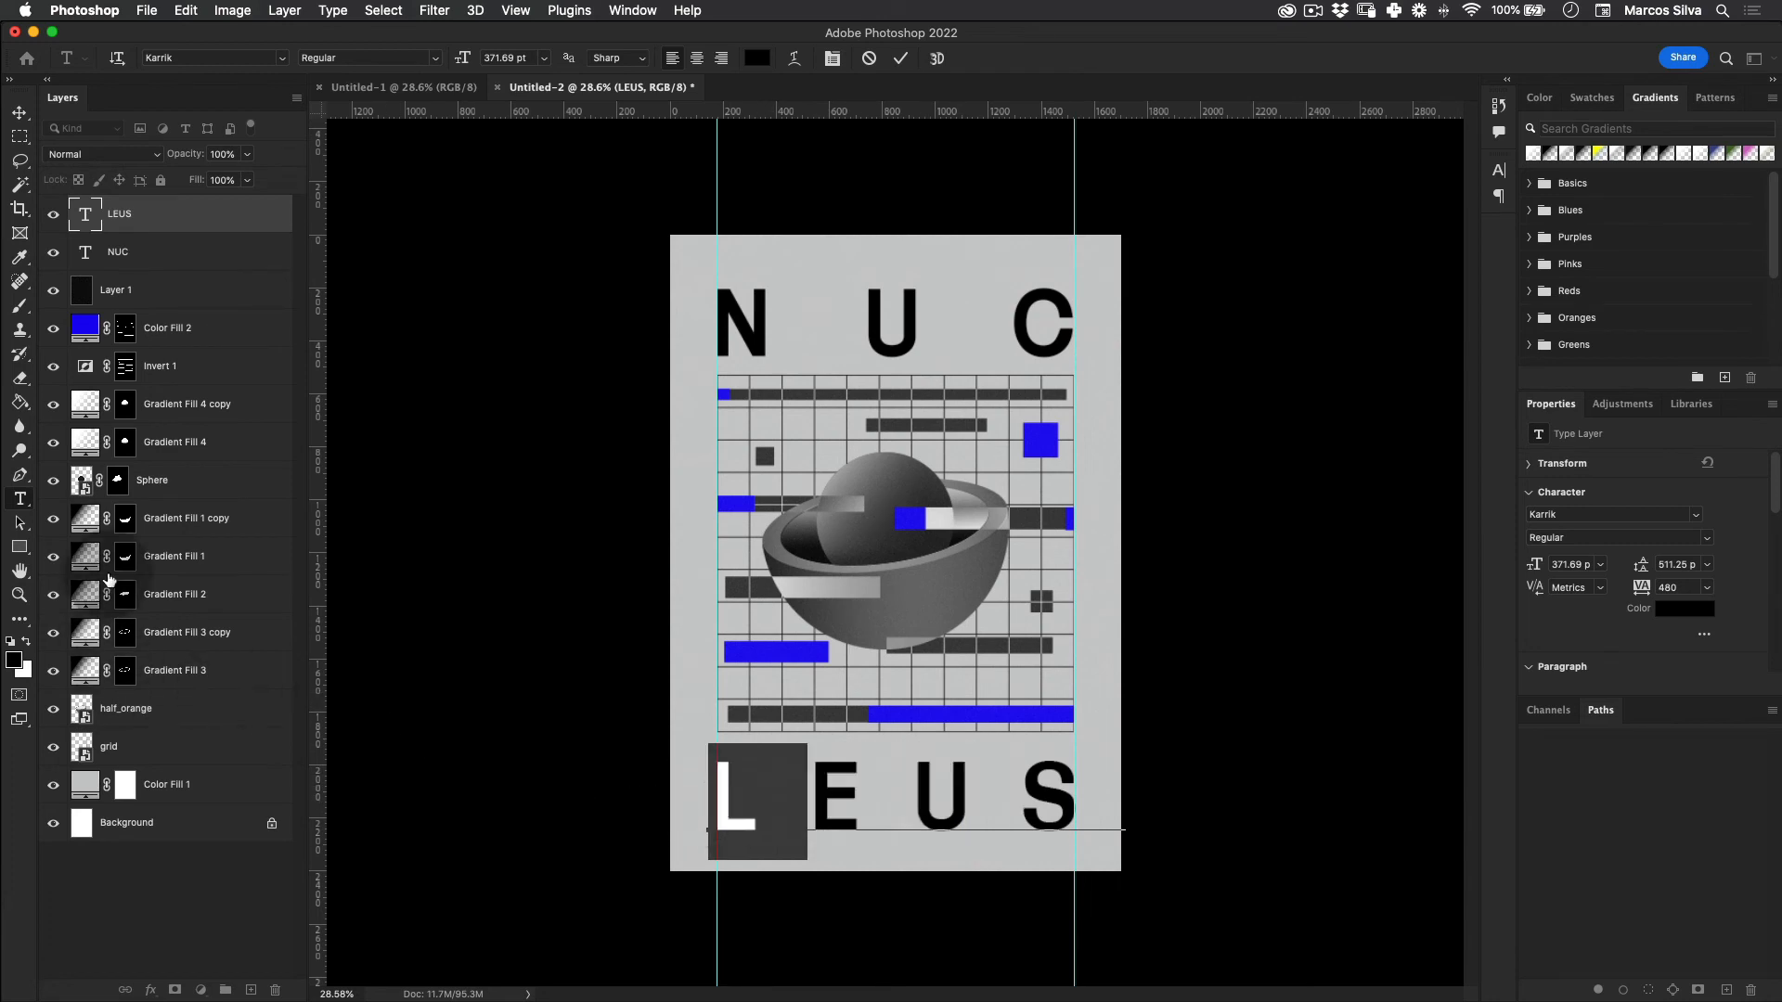
left_click(757, 57)
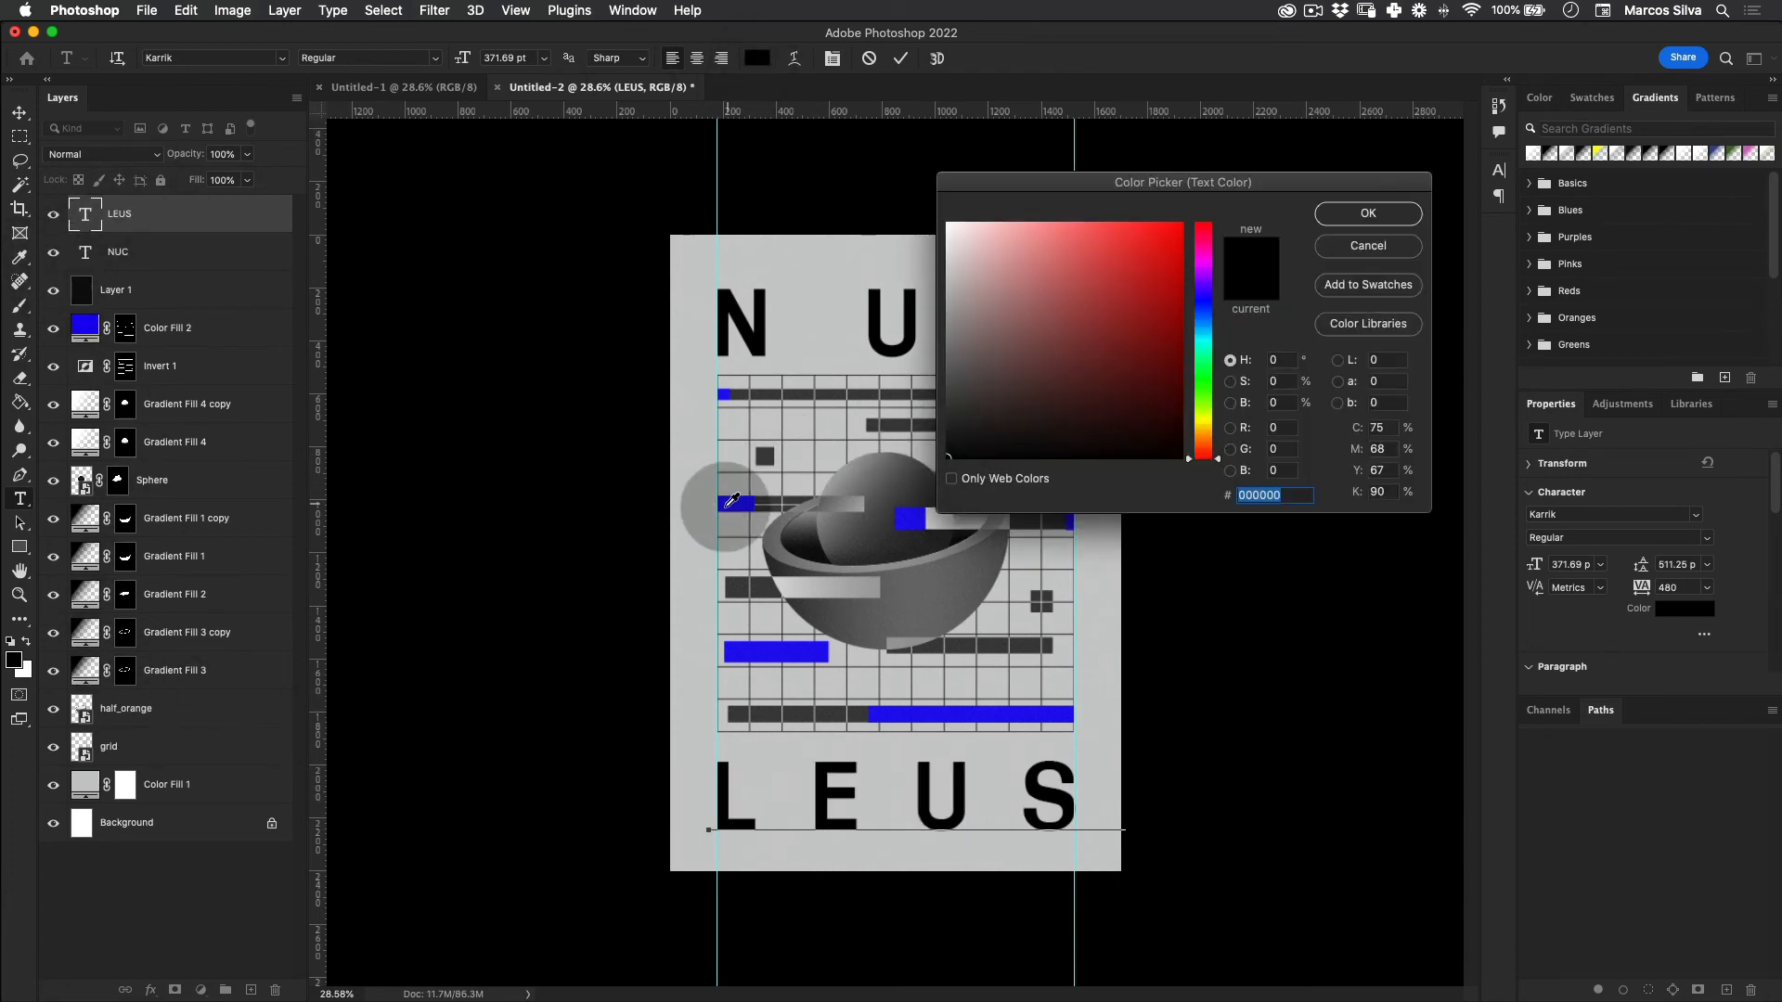
left_click(728, 504)
left_click(1370, 213)
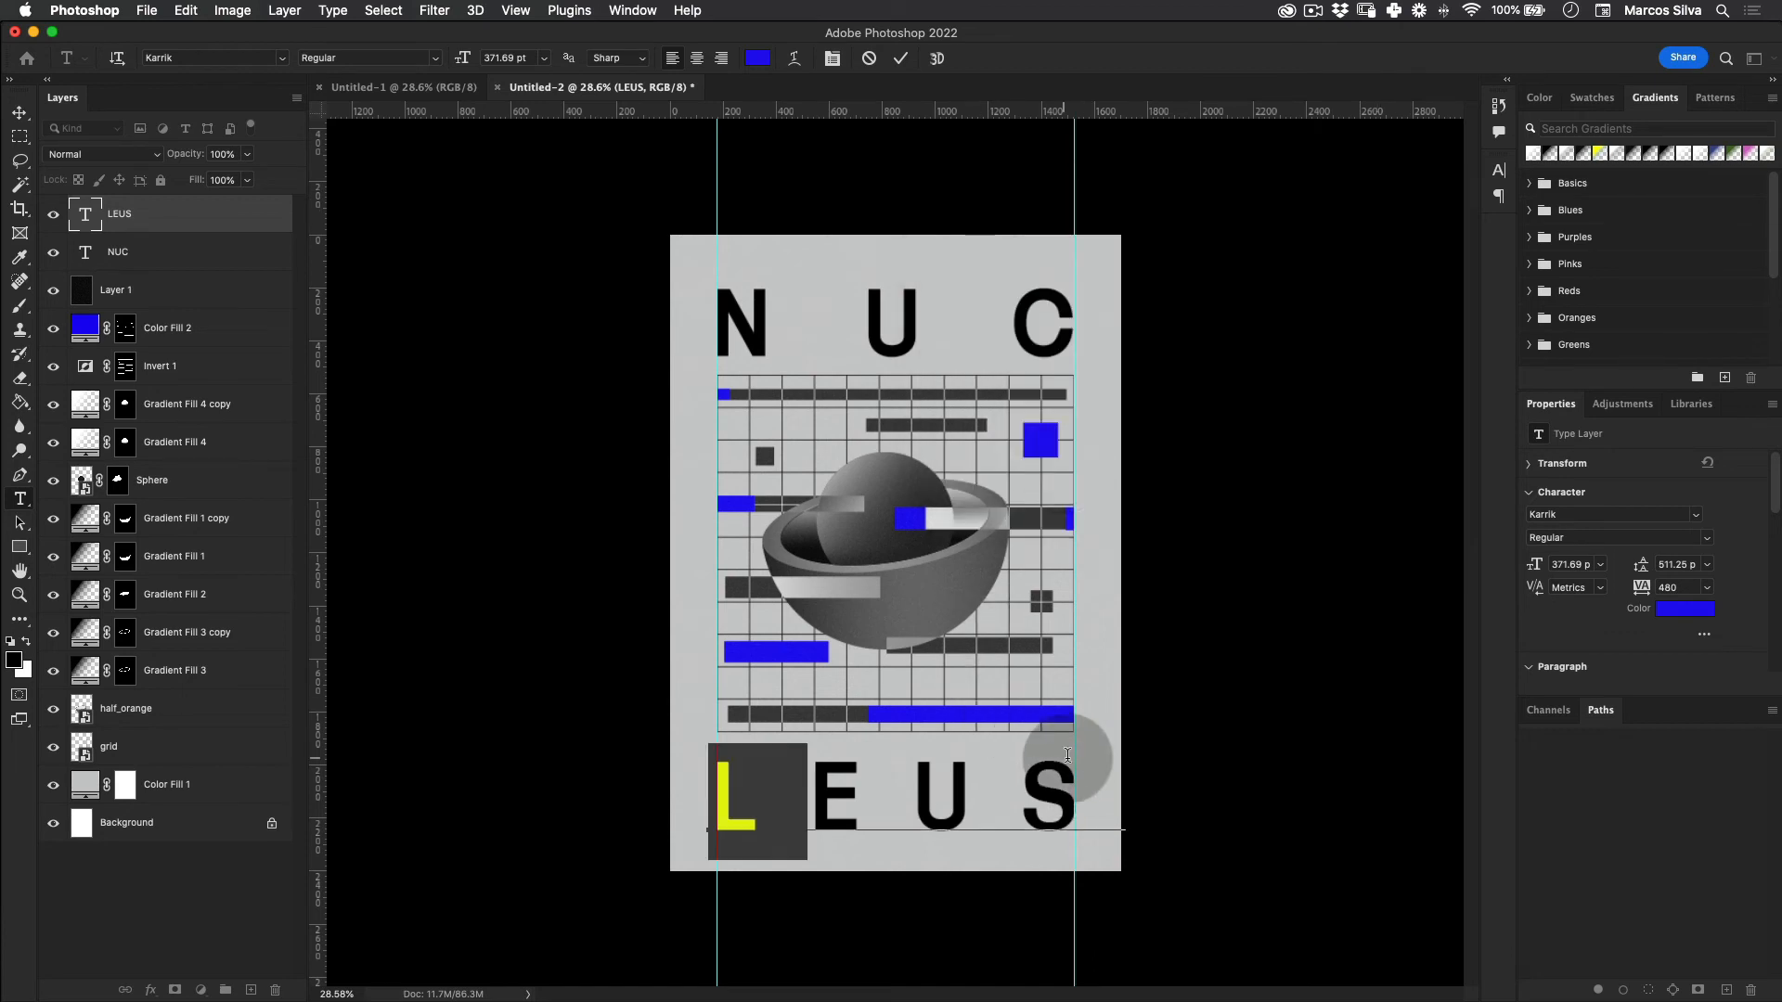
Step: Color the letters E and U of LEUS dark gray 1d1d1d
left_click_drag(1025, 786, 807, 789)
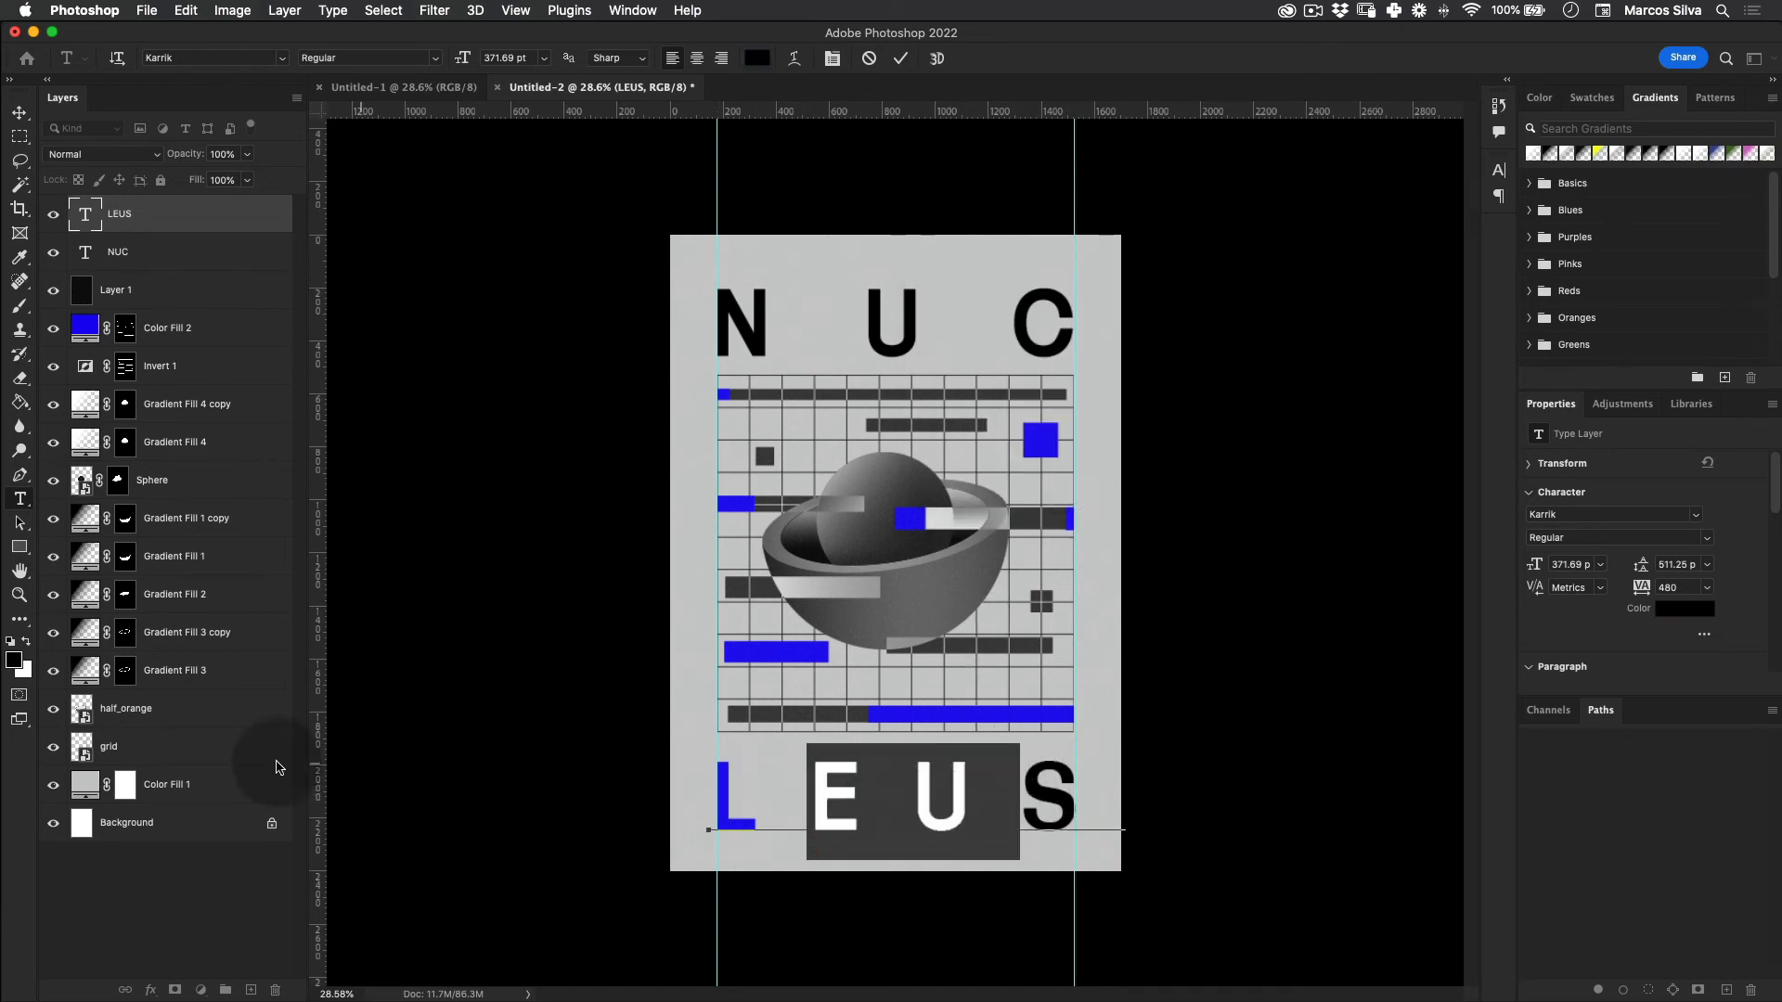
left_click(758, 58)
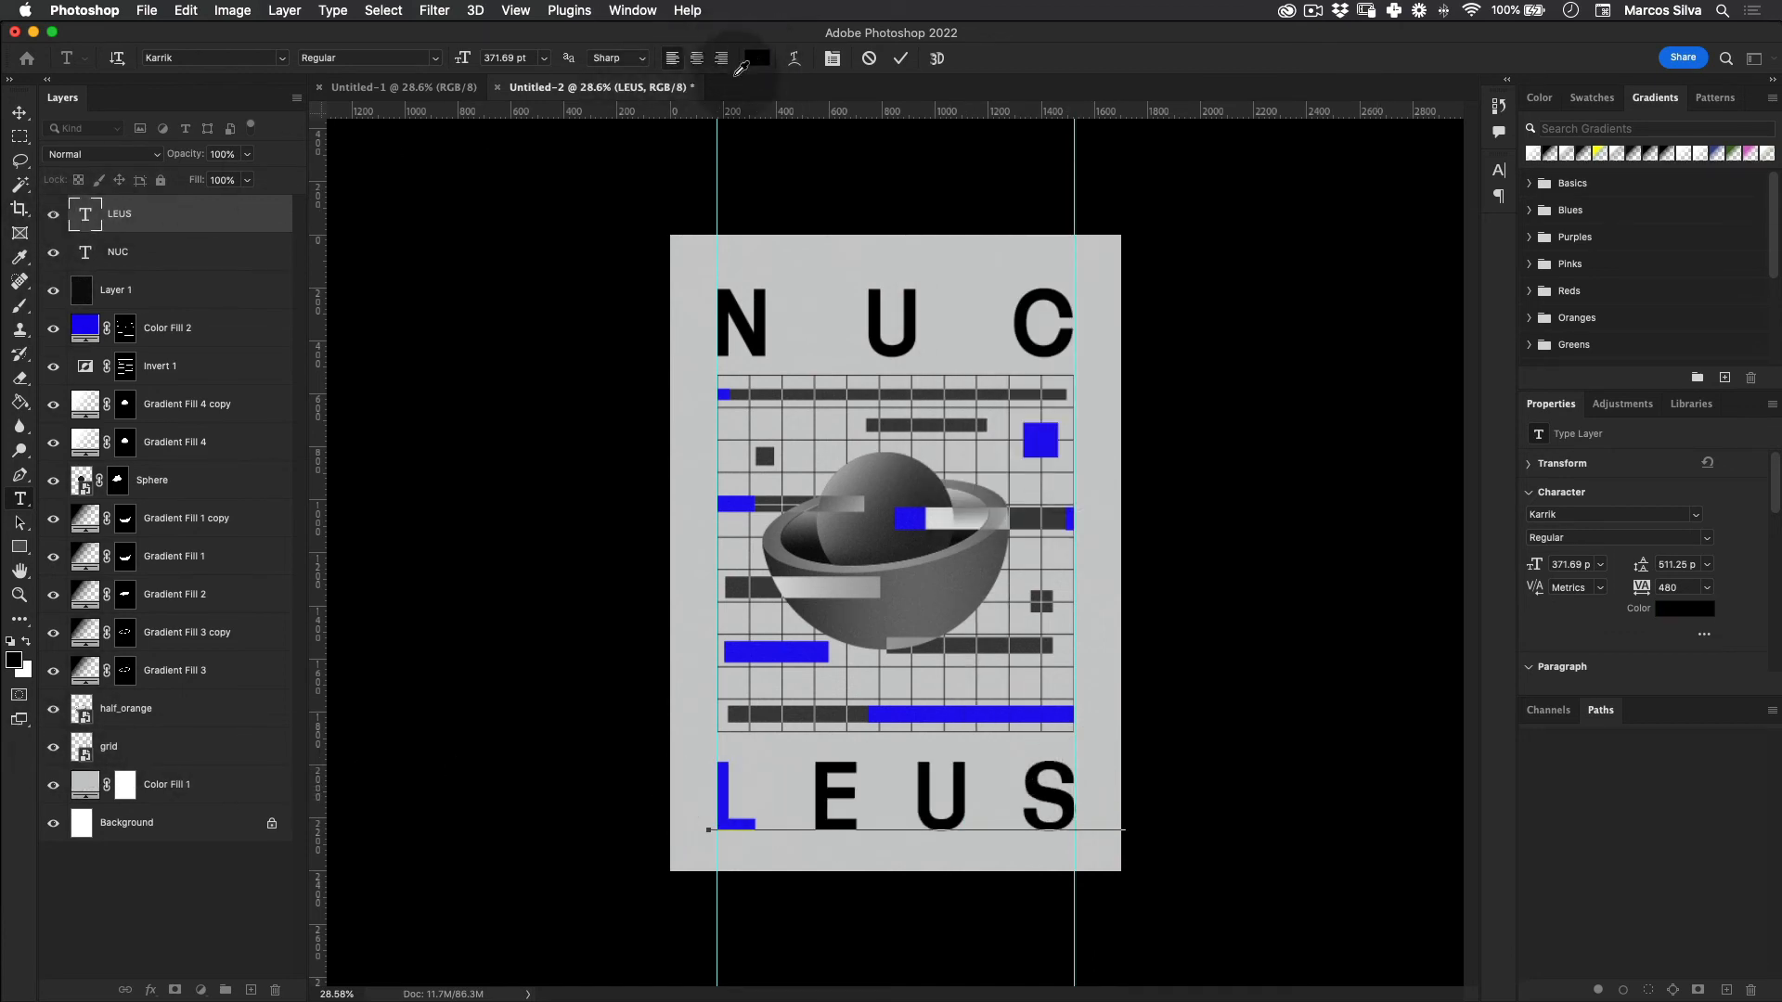
left_click_drag(1027, 462, 859, 432)
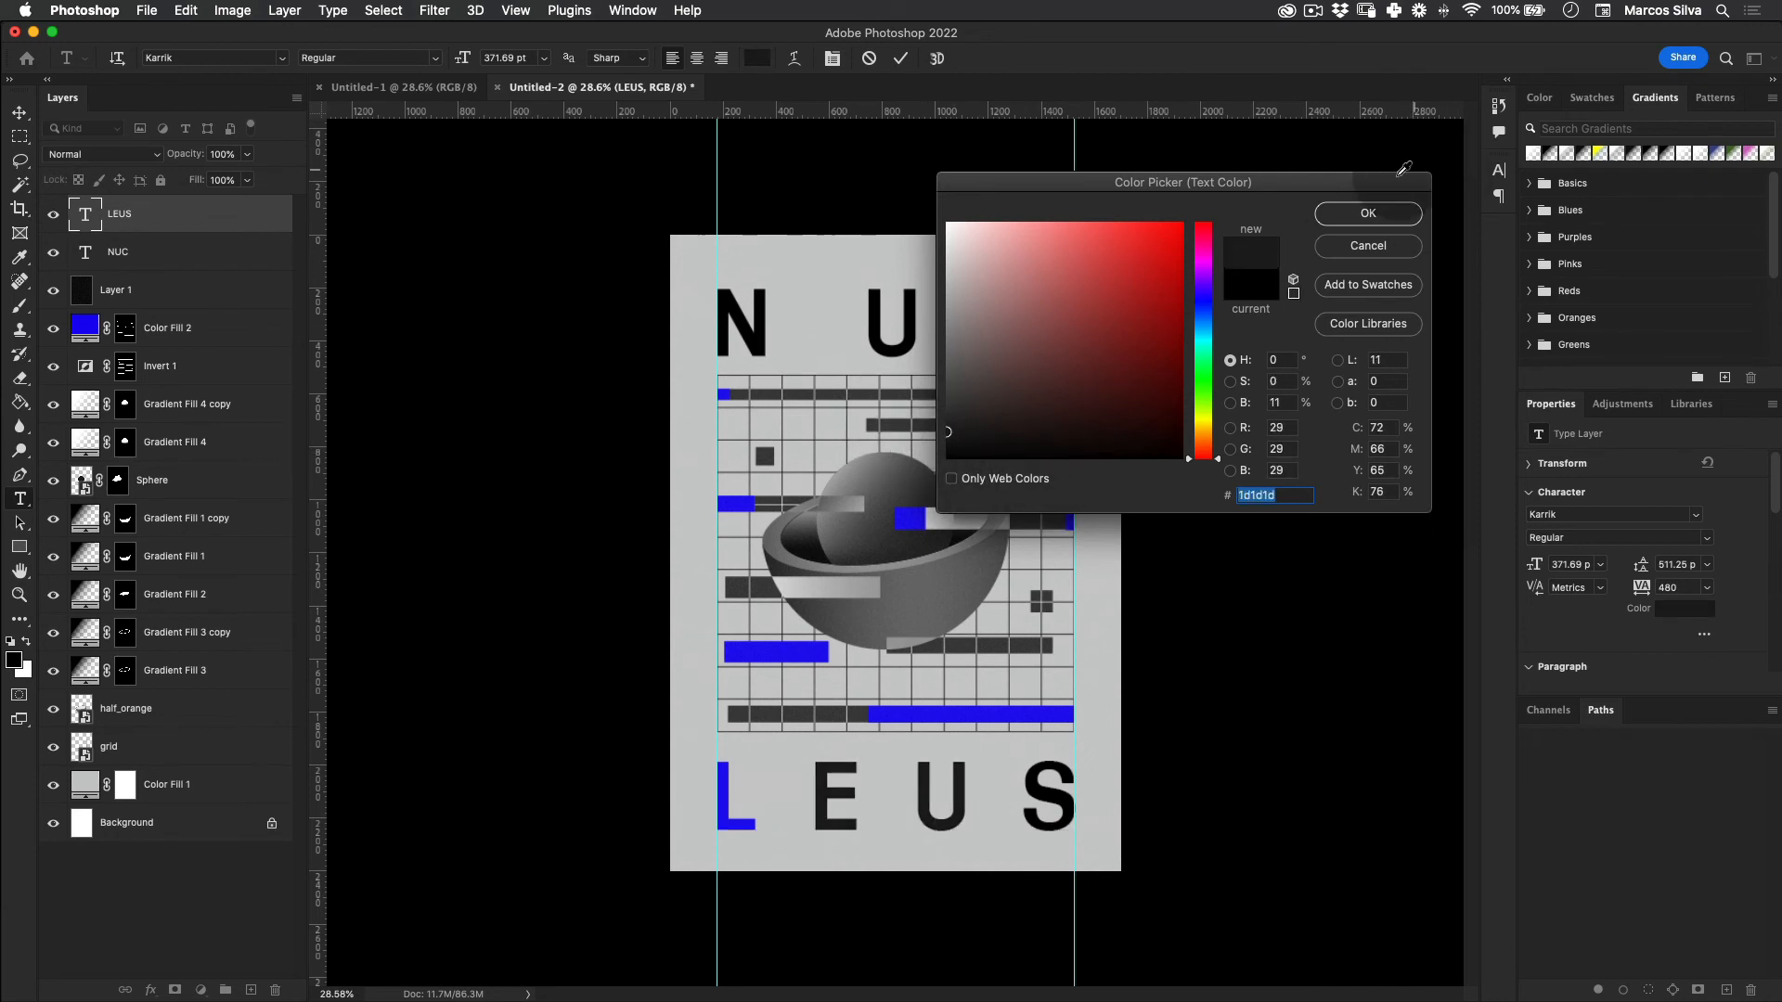
left_click(1353, 221)
Step: Color the letter S of LEUS with the blue 2009f1 sampled from the letter L
left_click_drag(1027, 786, 1090, 772)
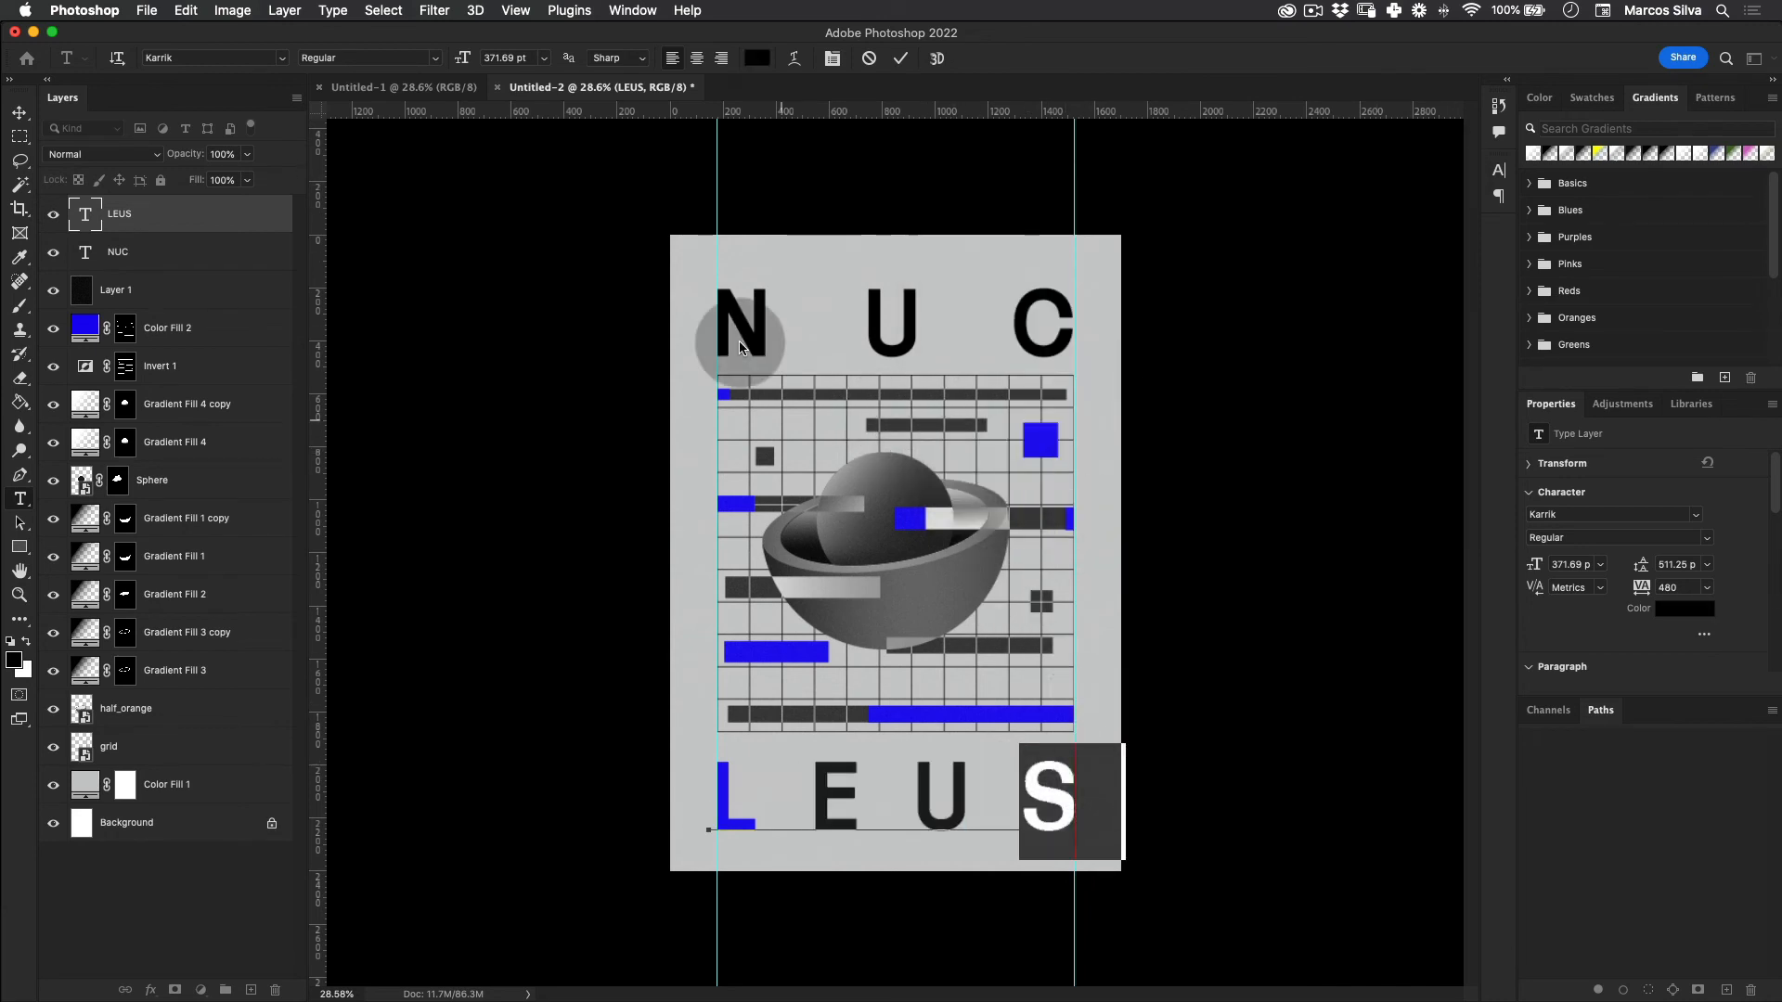
left_click(757, 58)
left_click(728, 771)
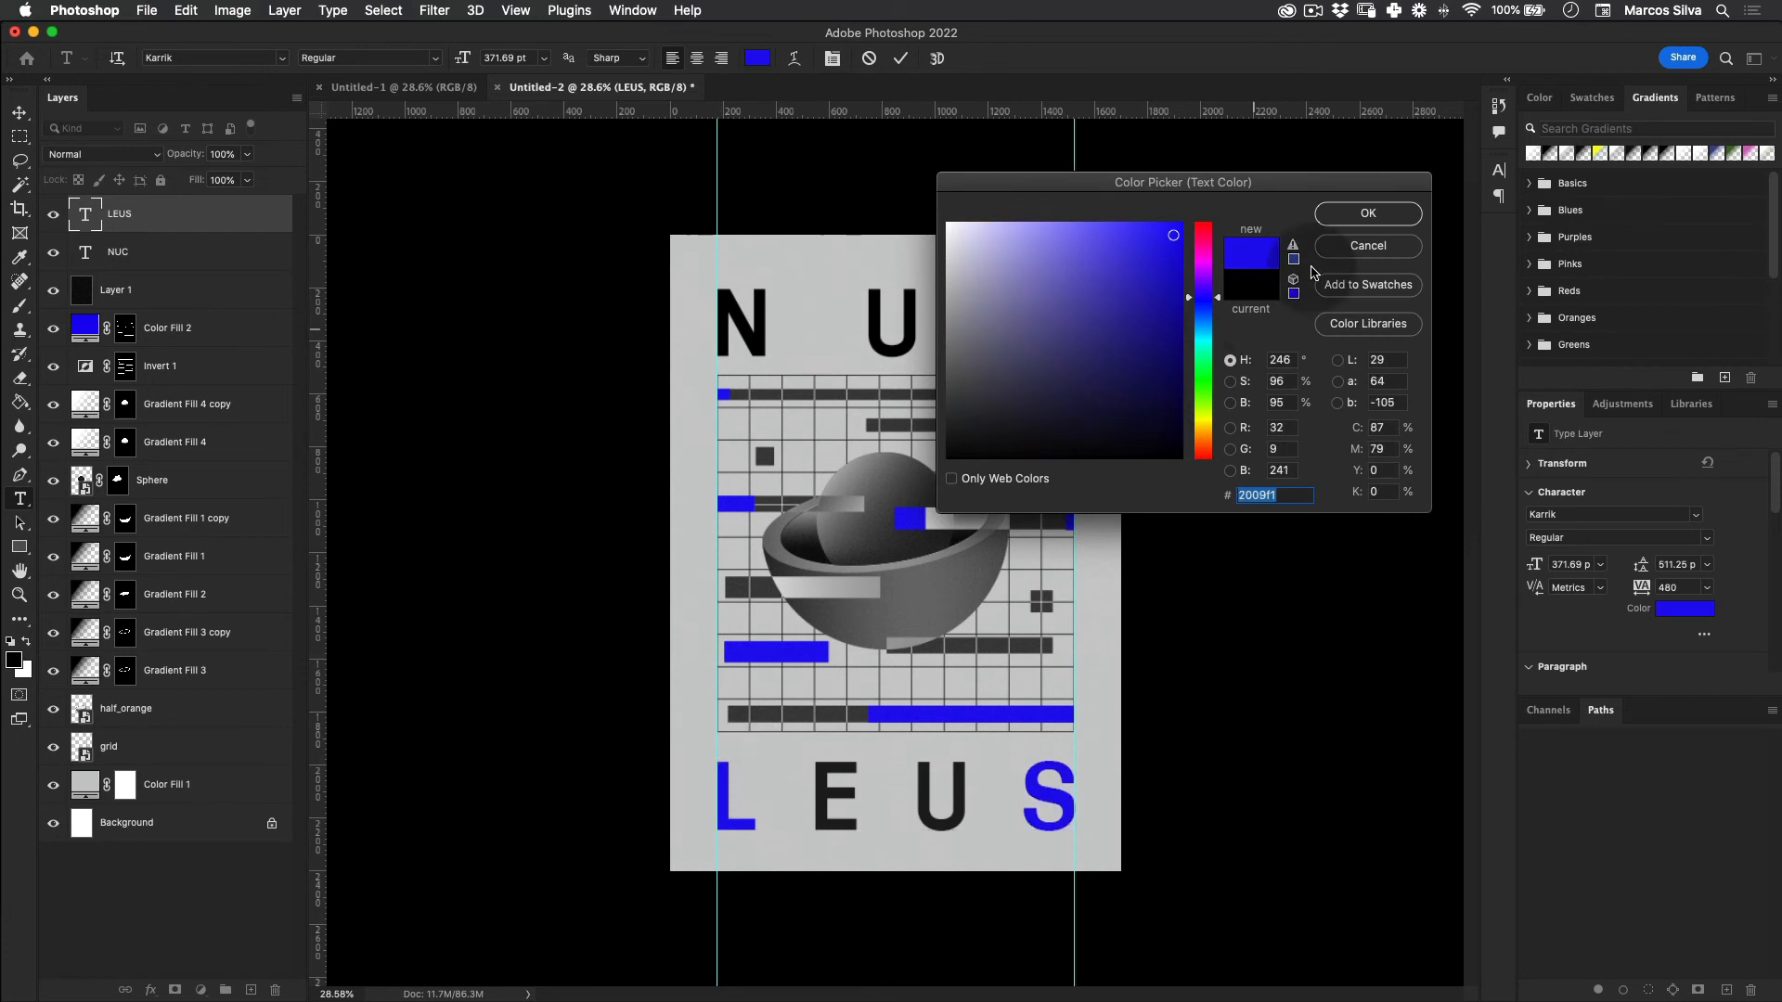
left_click(1355, 215)
key("Escape")
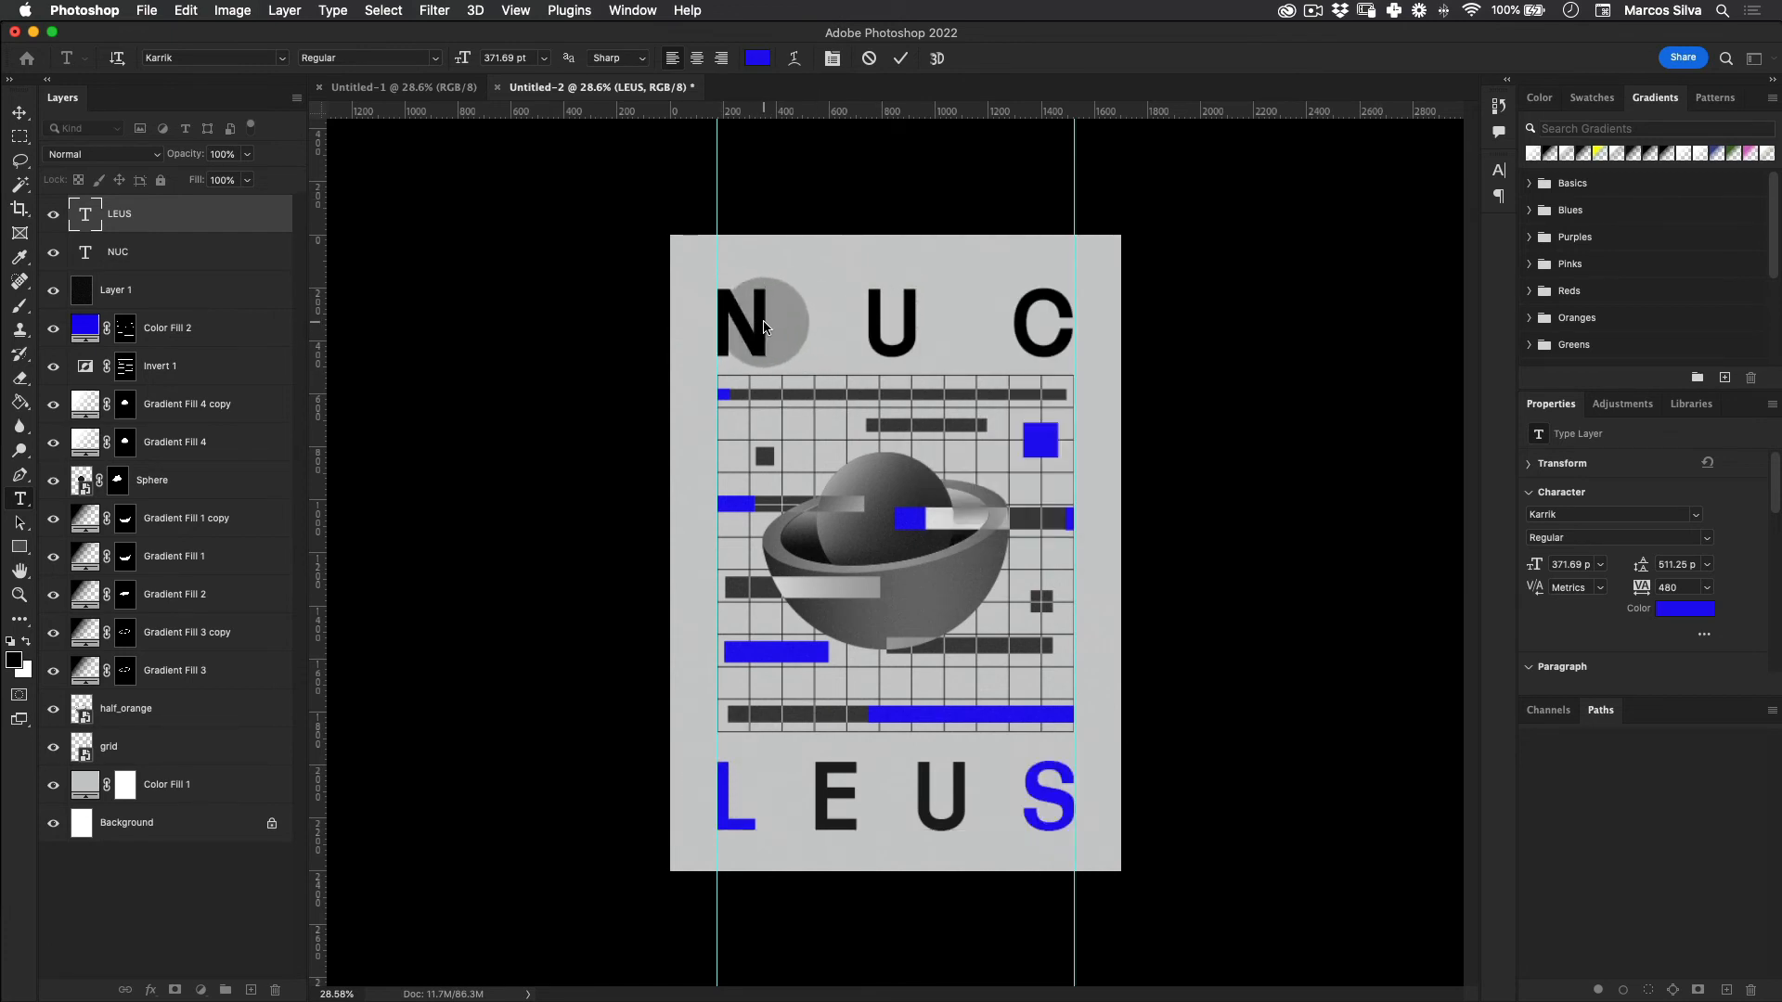
key("v")
Step: Try to color the letter N of NUC with blue sampled from the L of LEUS
double_click(84, 252)
left_click(725, 302)
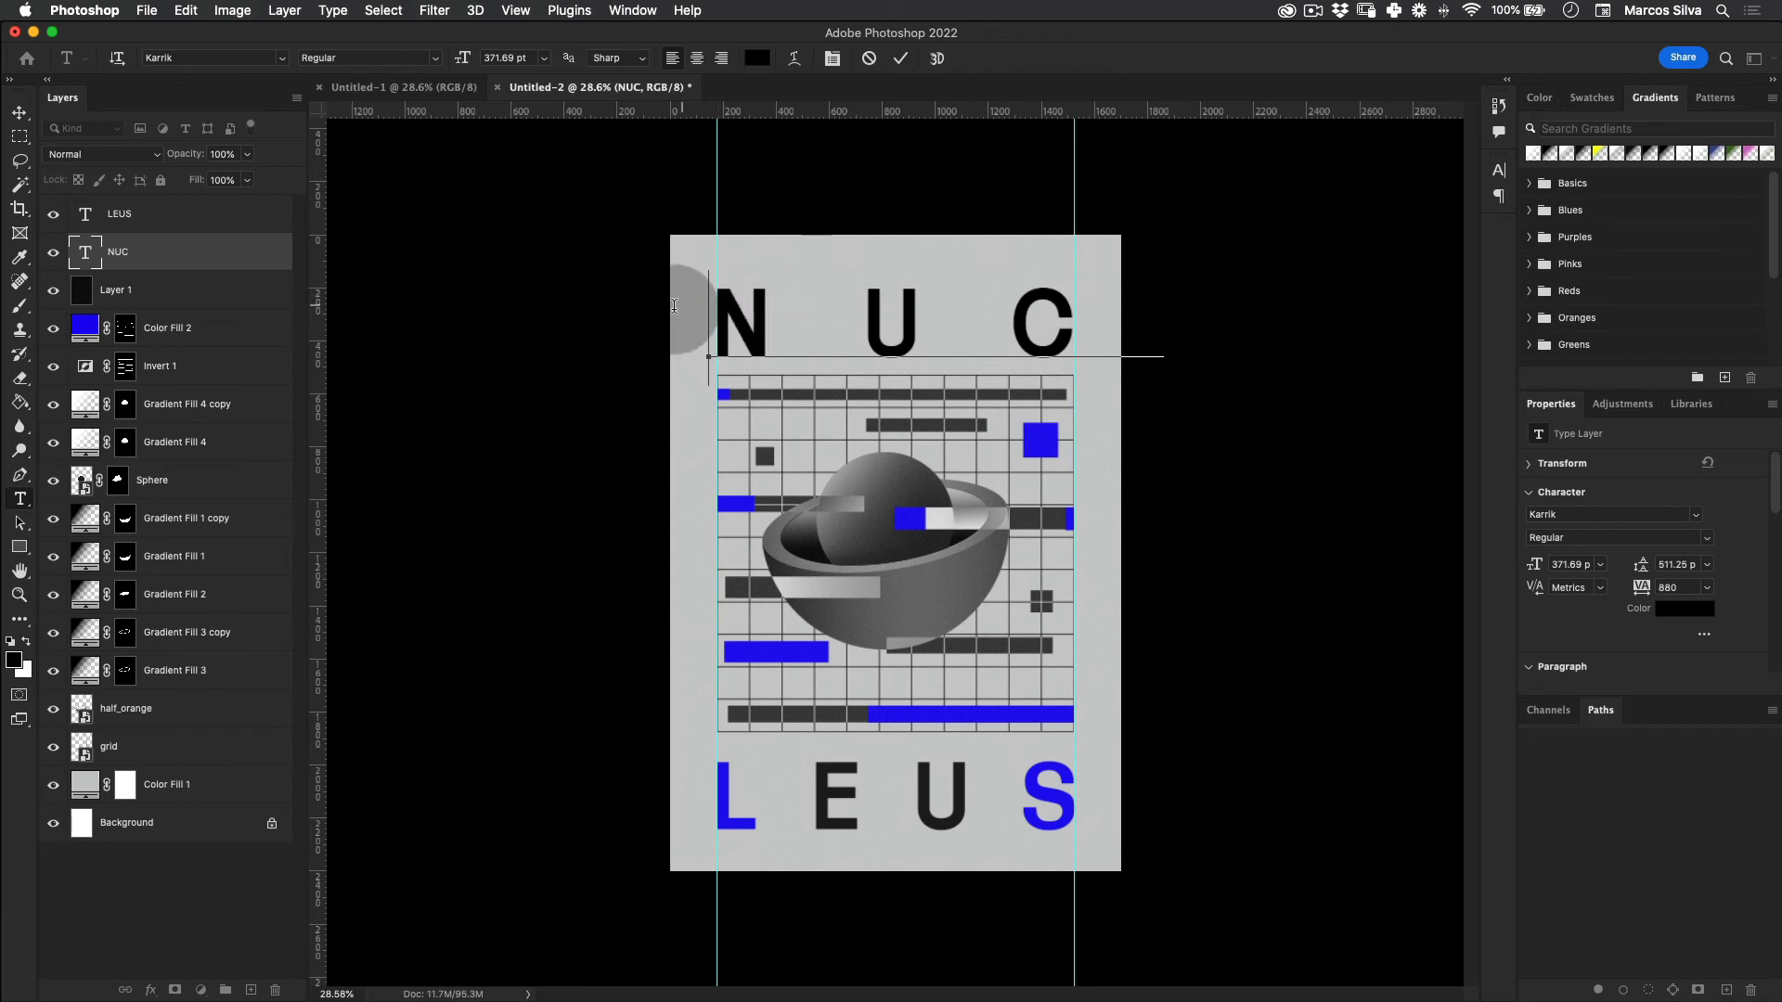
key("shift+Right")
left_click(757, 57)
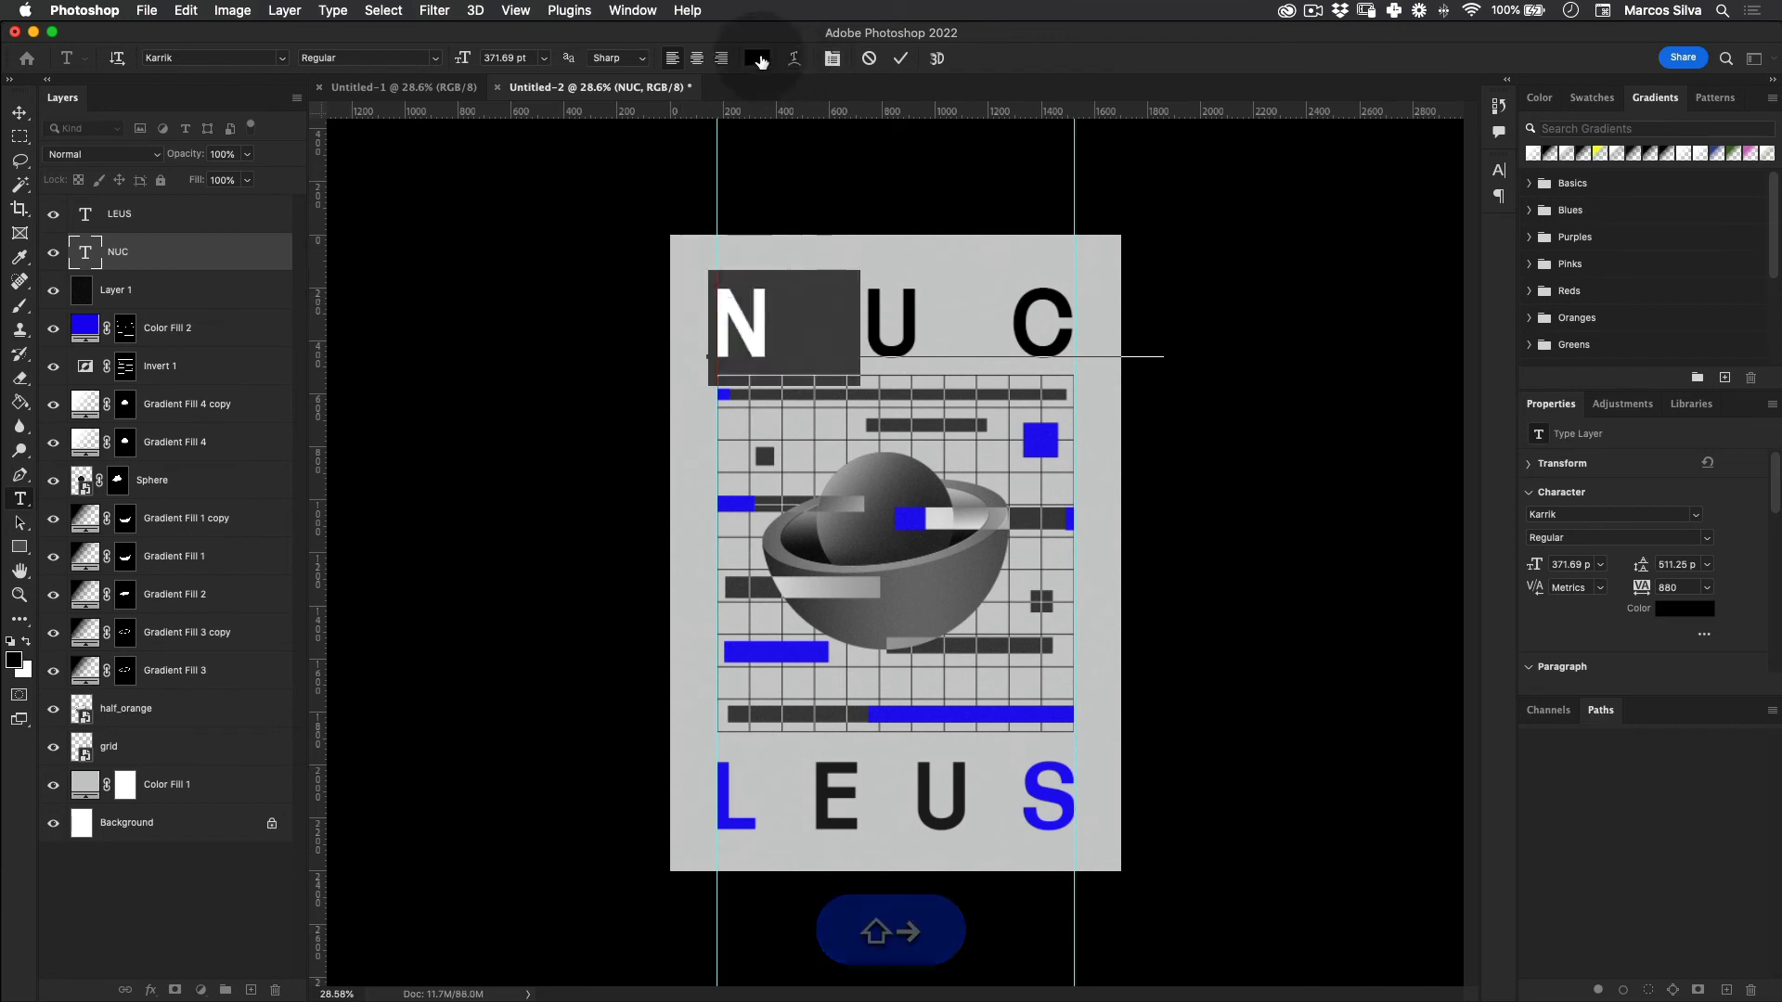
left_click(729, 784)
left_click(1374, 207)
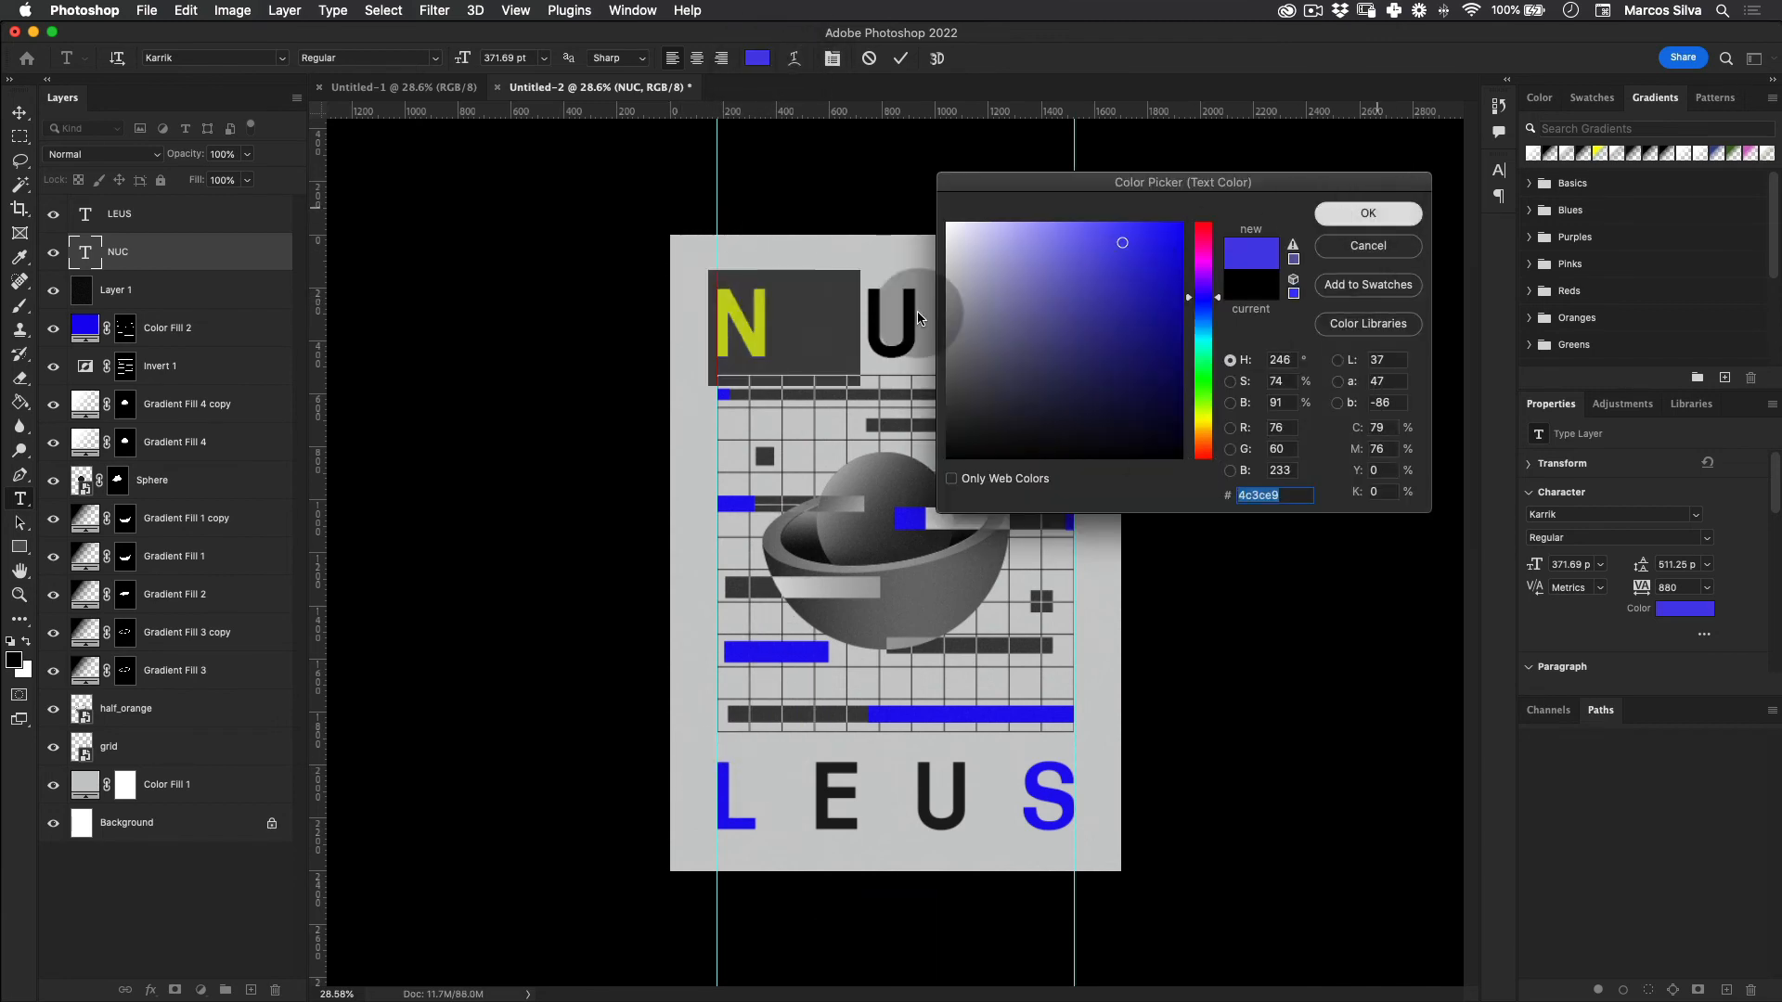
key("Escape")
key("v")
left_click(91, 299)
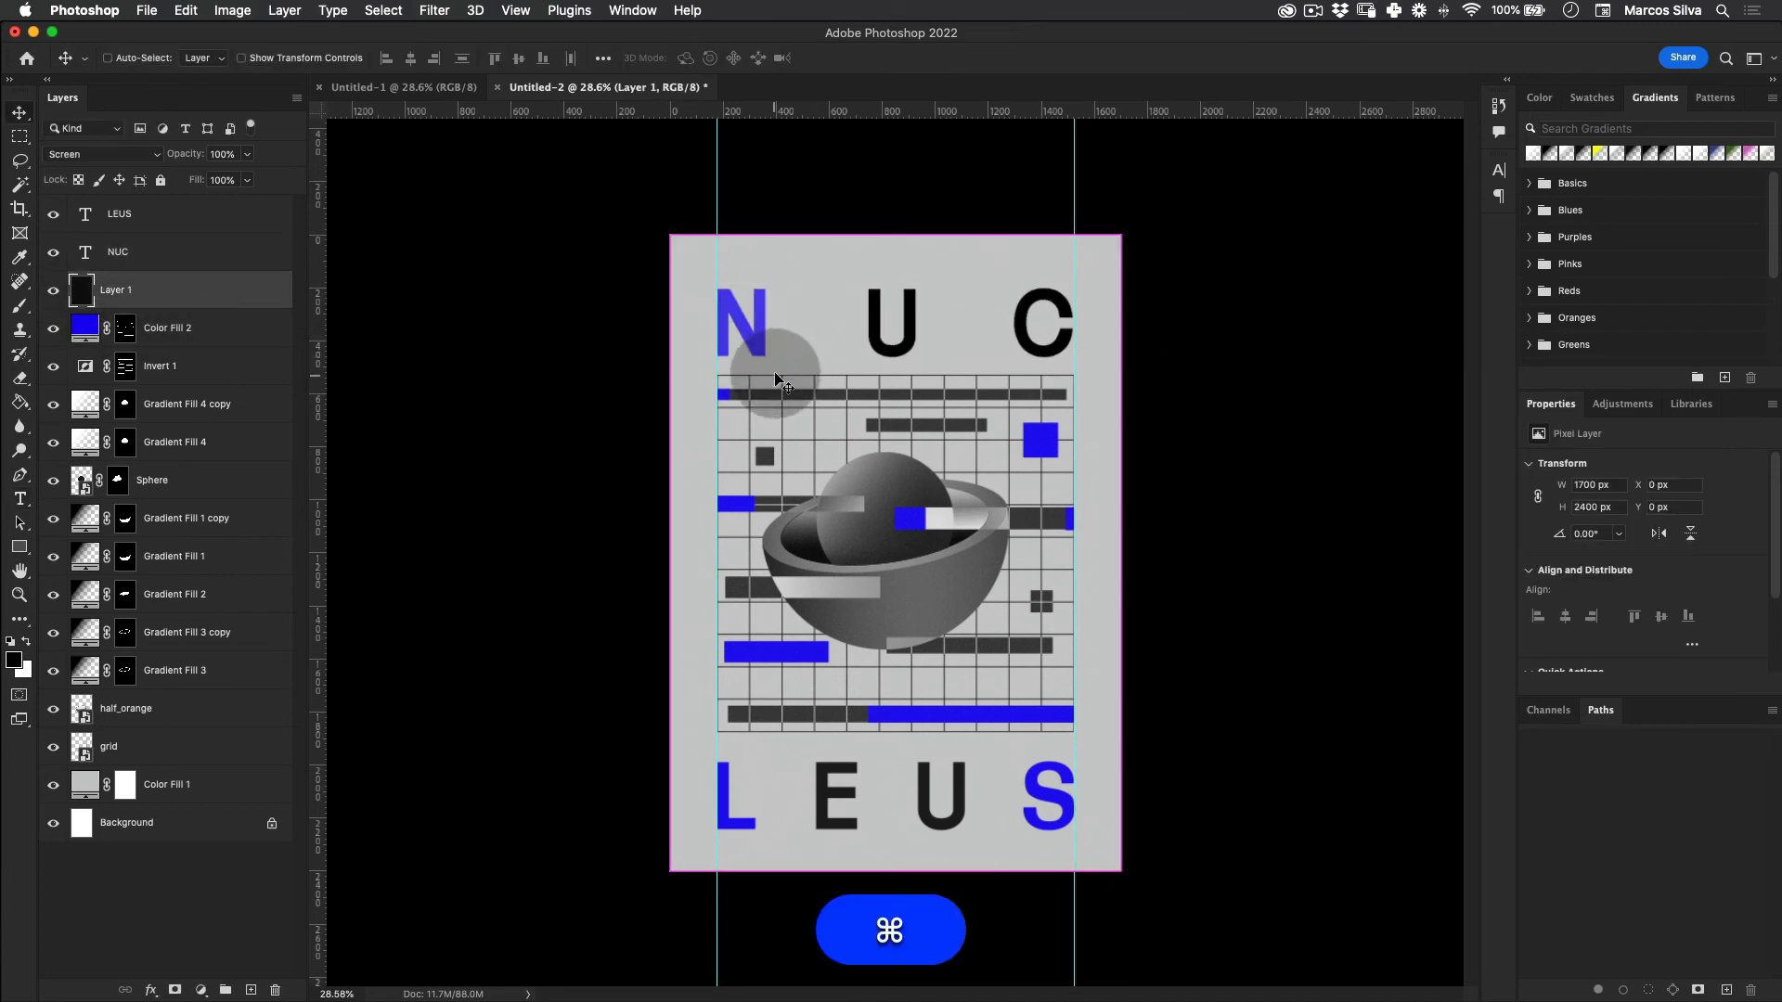
key("super+z")
Step: Copy the hex color code 2009f1 from the letter L of LEUS
double_click(80, 215)
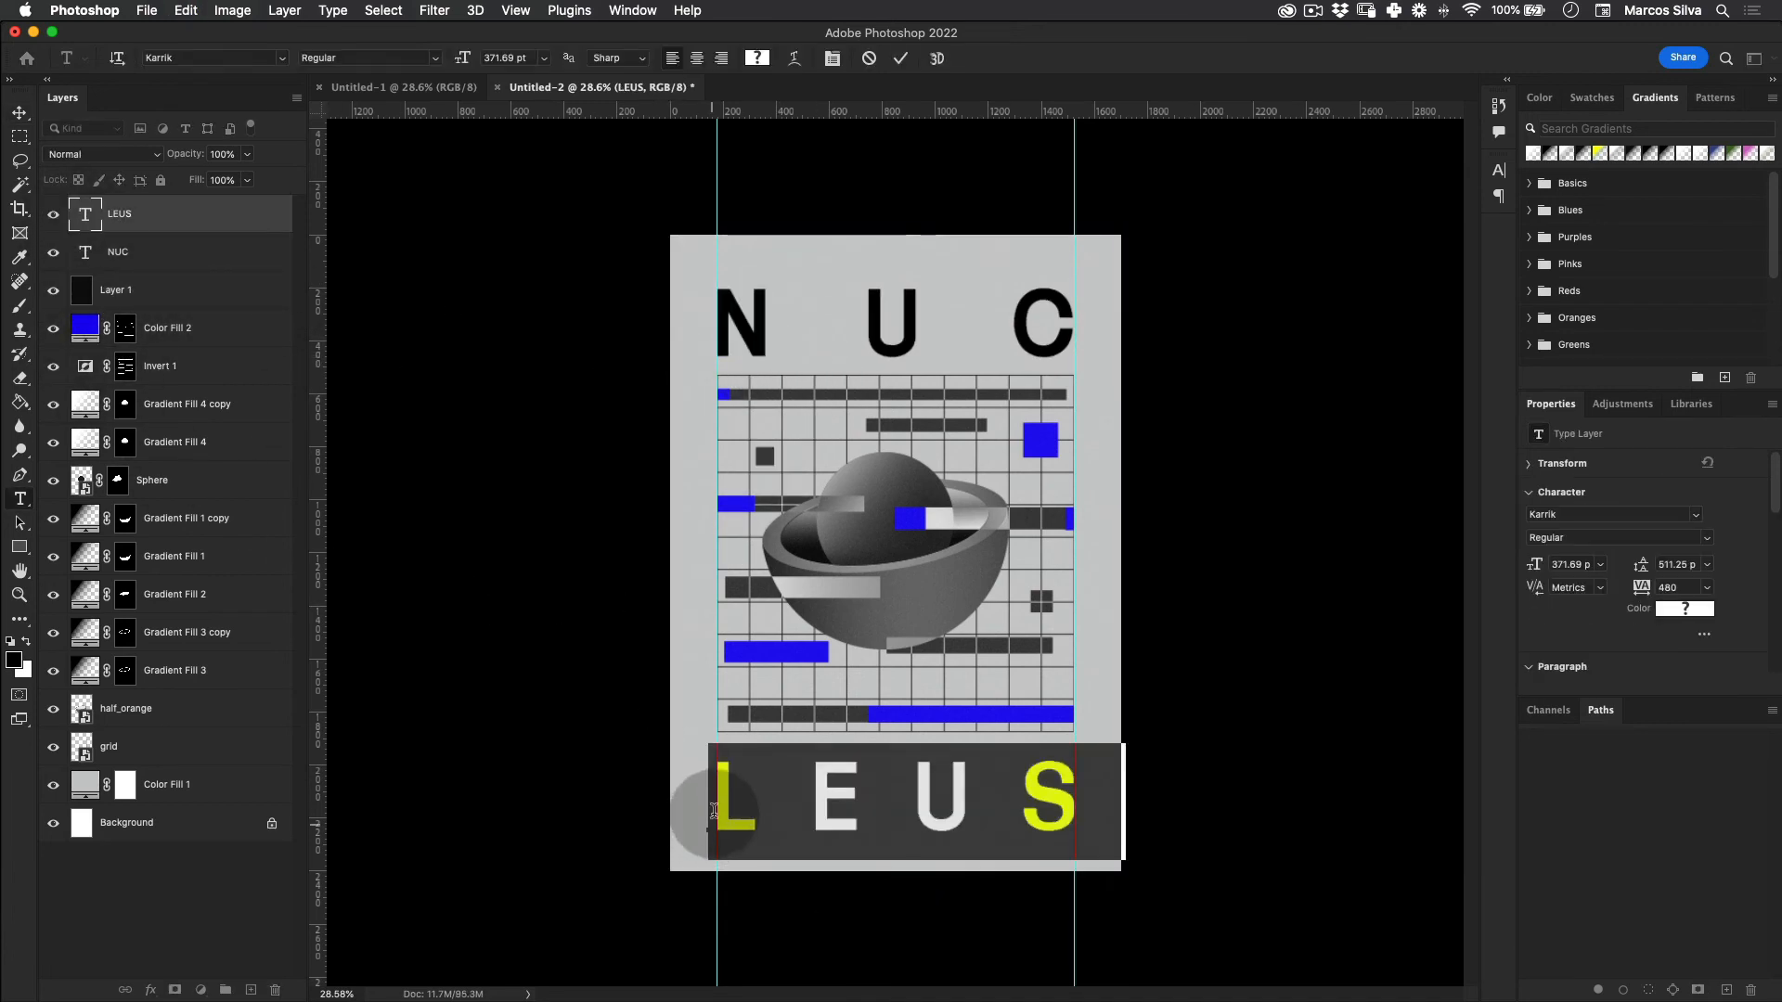
left_click(719, 800)
key("shift+Right")
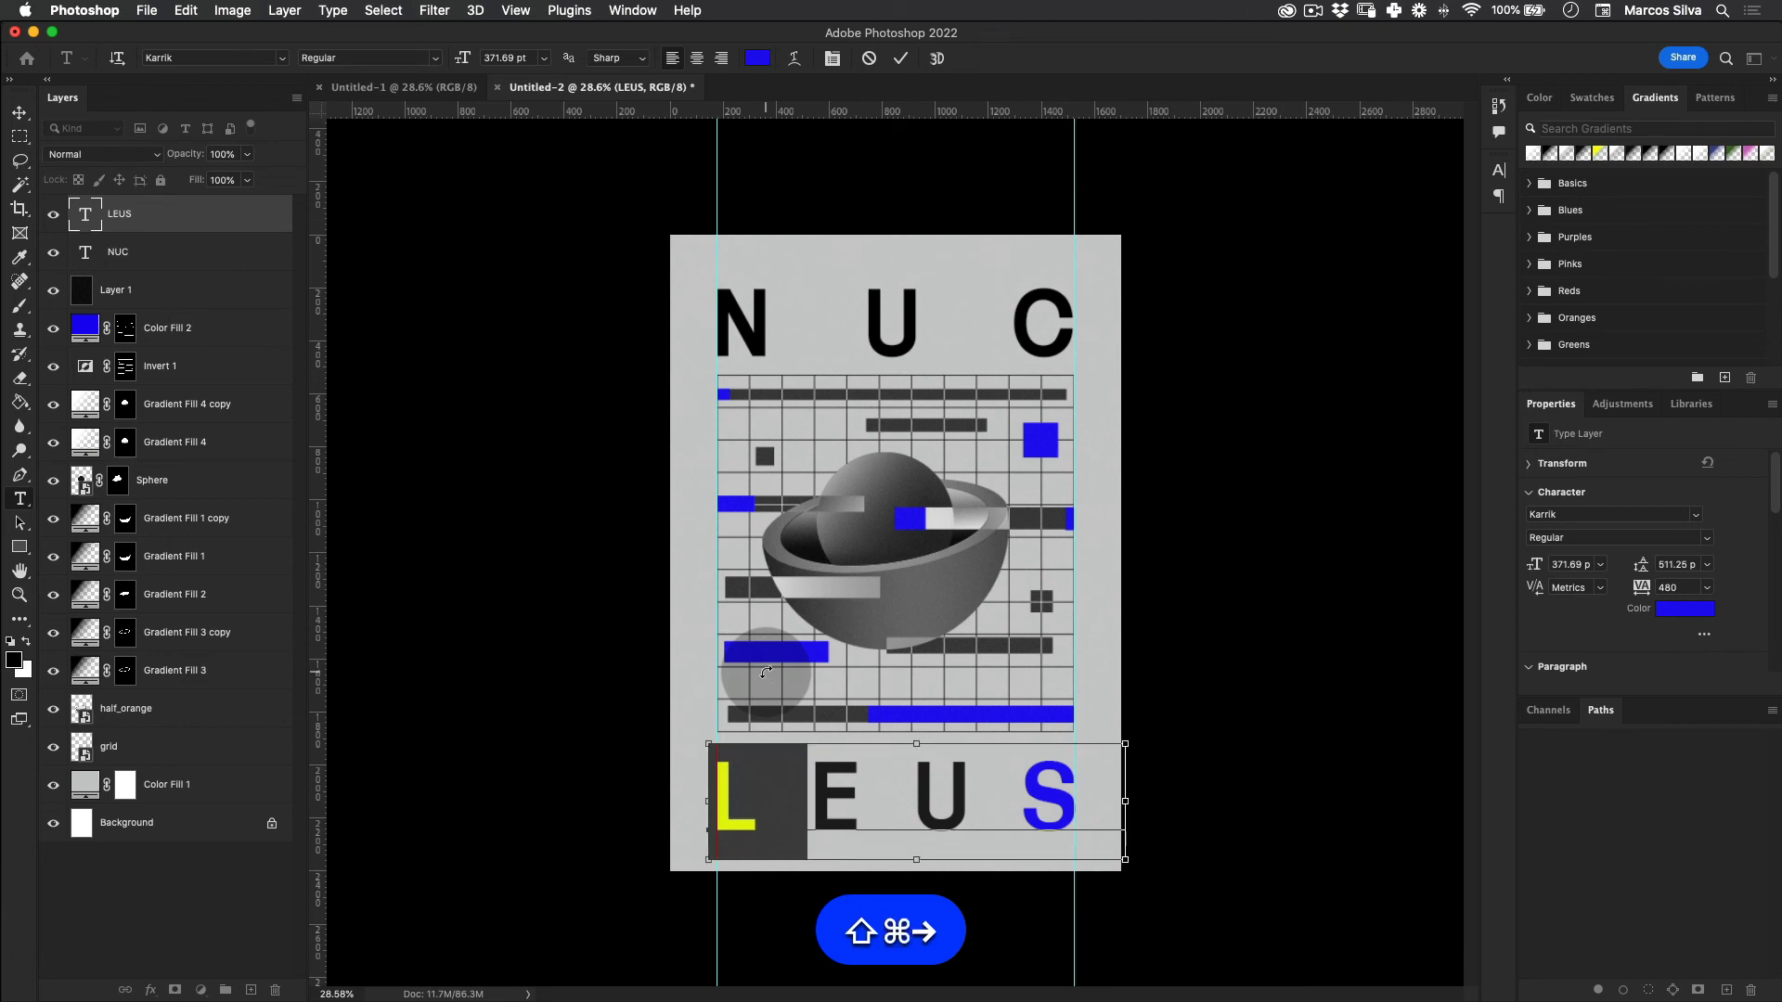
left_click(758, 57)
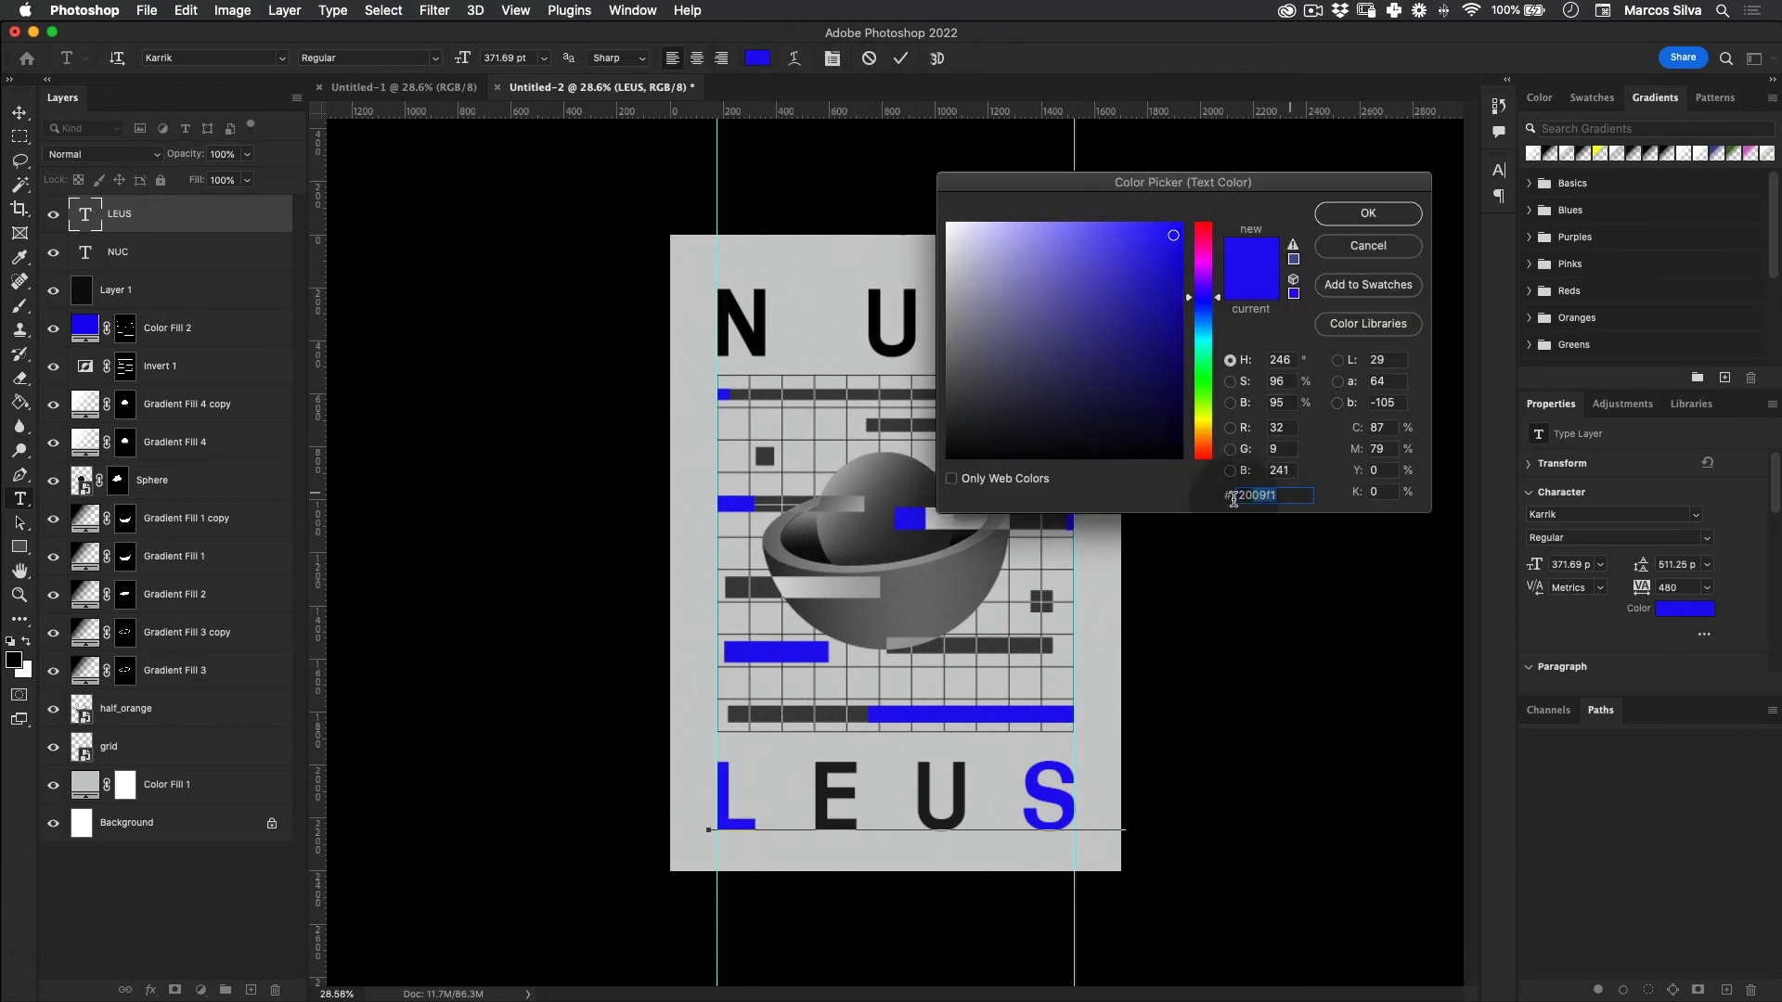
key("super+c")
key("Return")
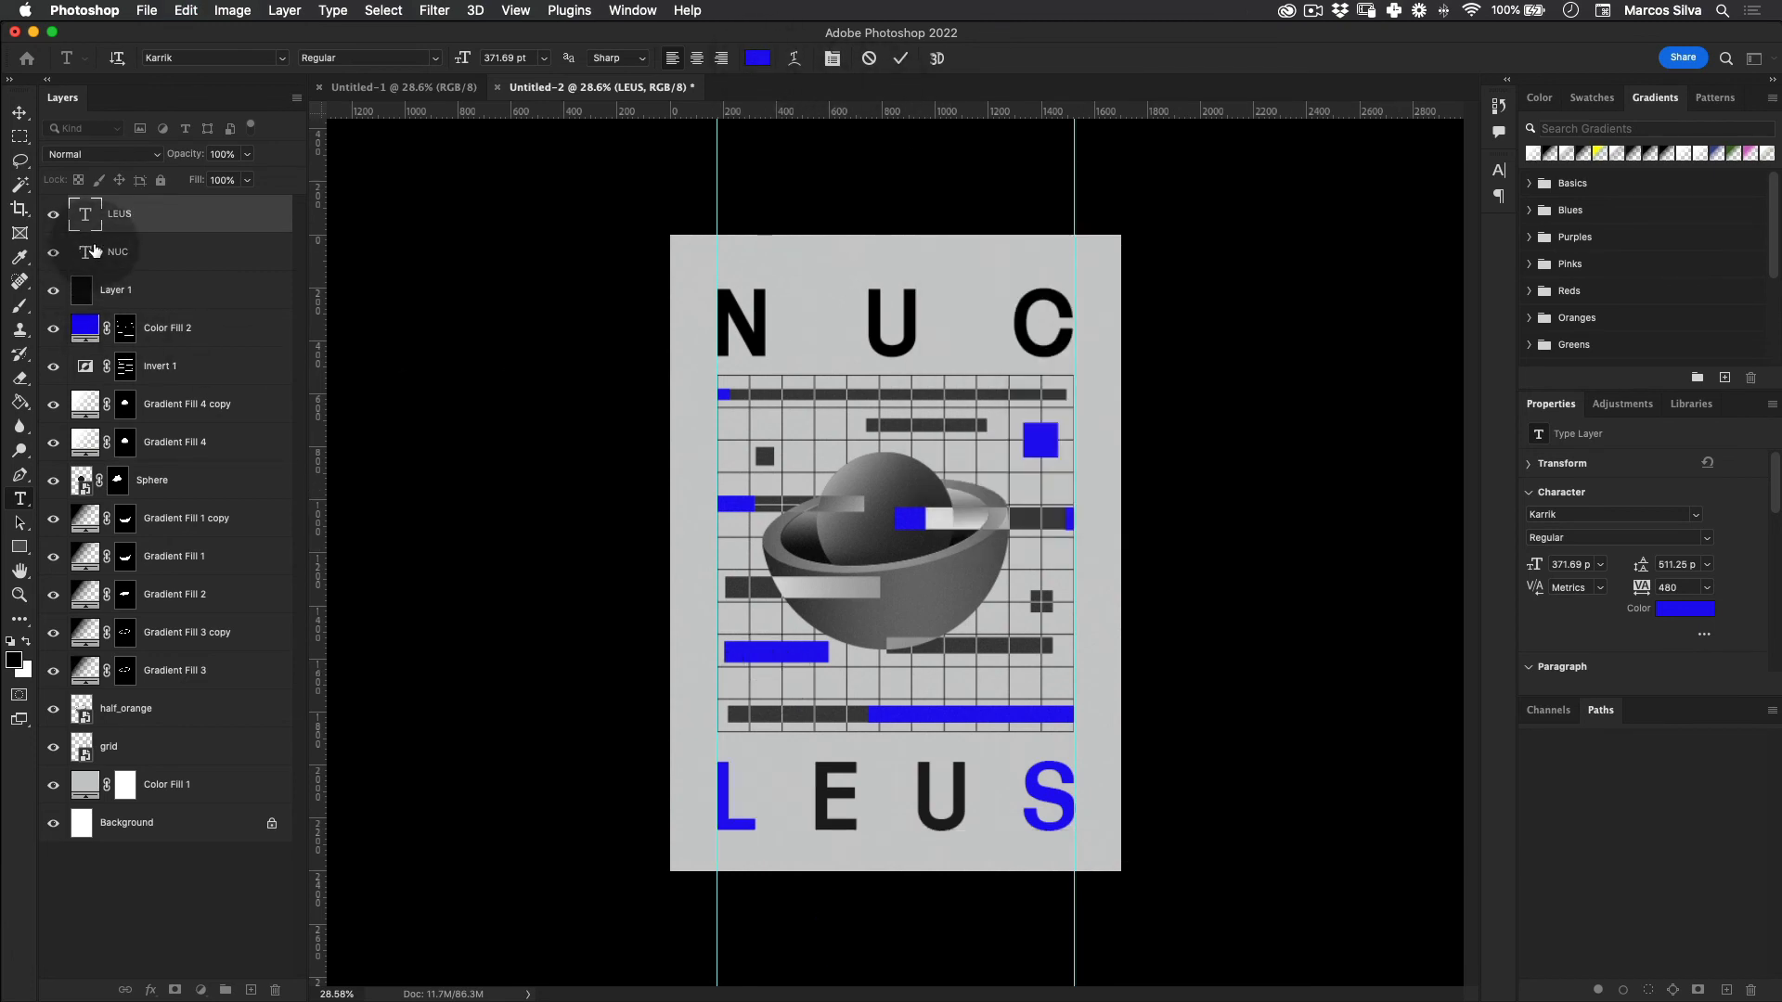
Step: Set the color of the letter N in NUC to the copied hex code 2009f1
left_click(93, 250)
key("v")
left_click(754, 300)
double_click(85, 251)
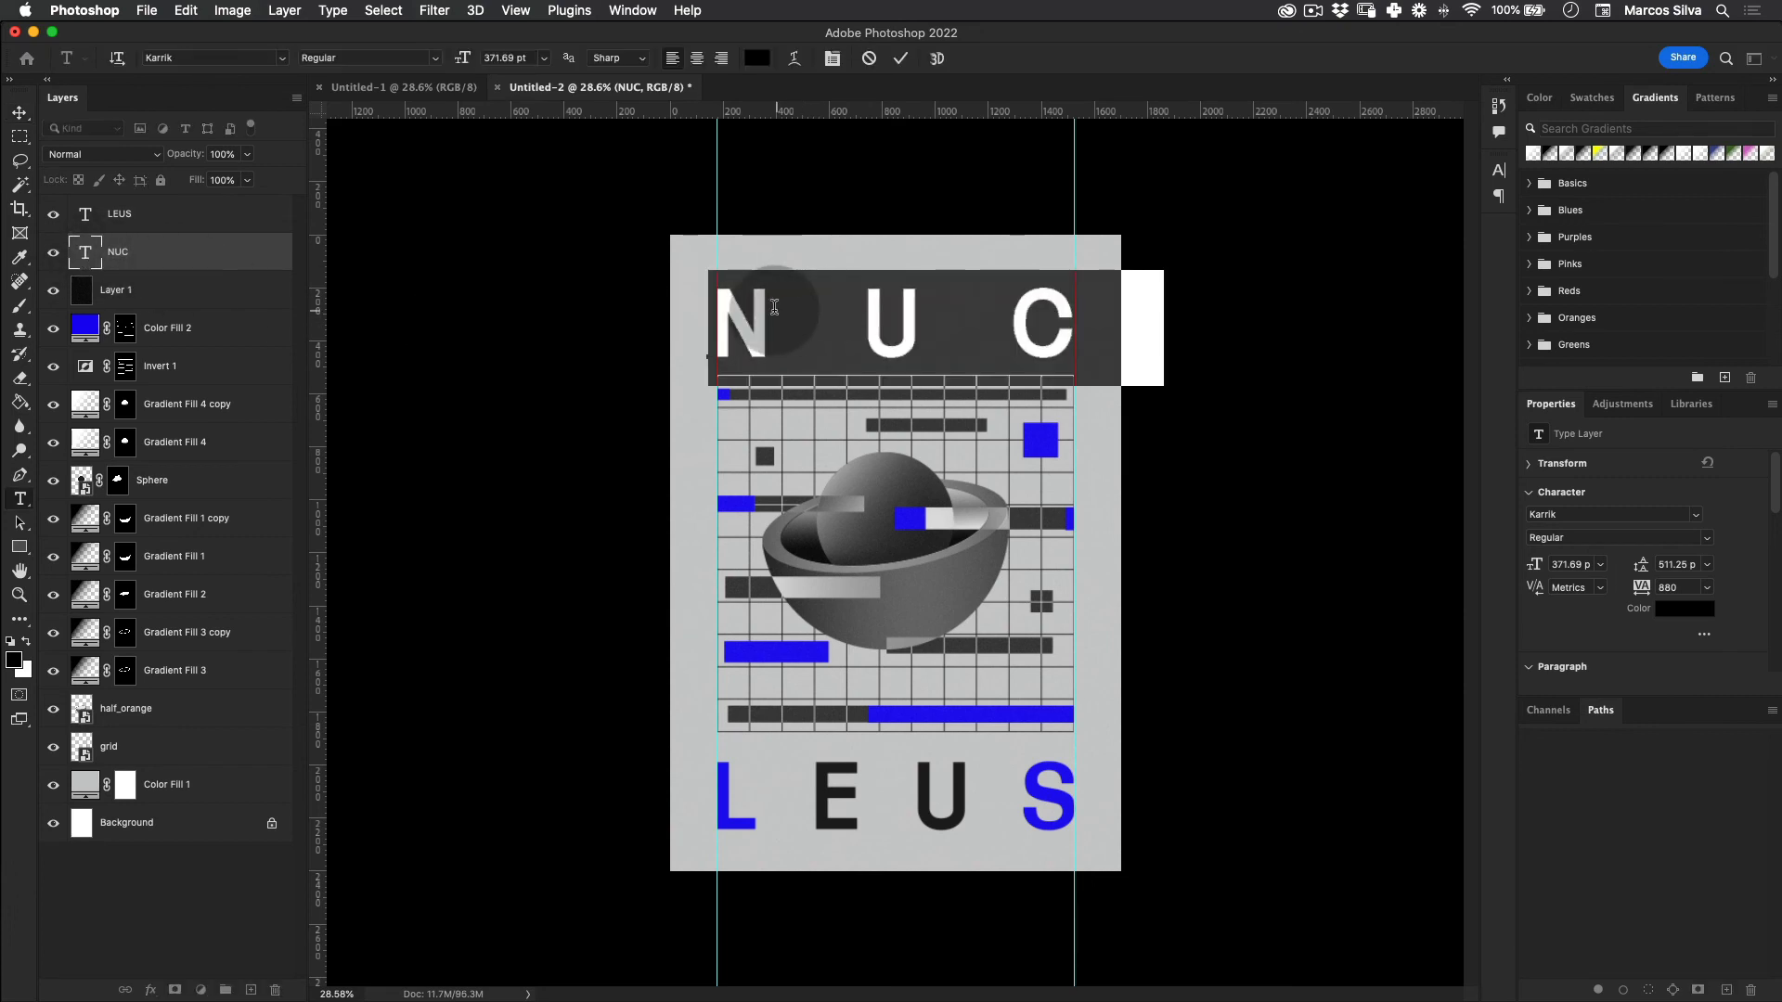
left_click(715, 307)
key("shift+Right")
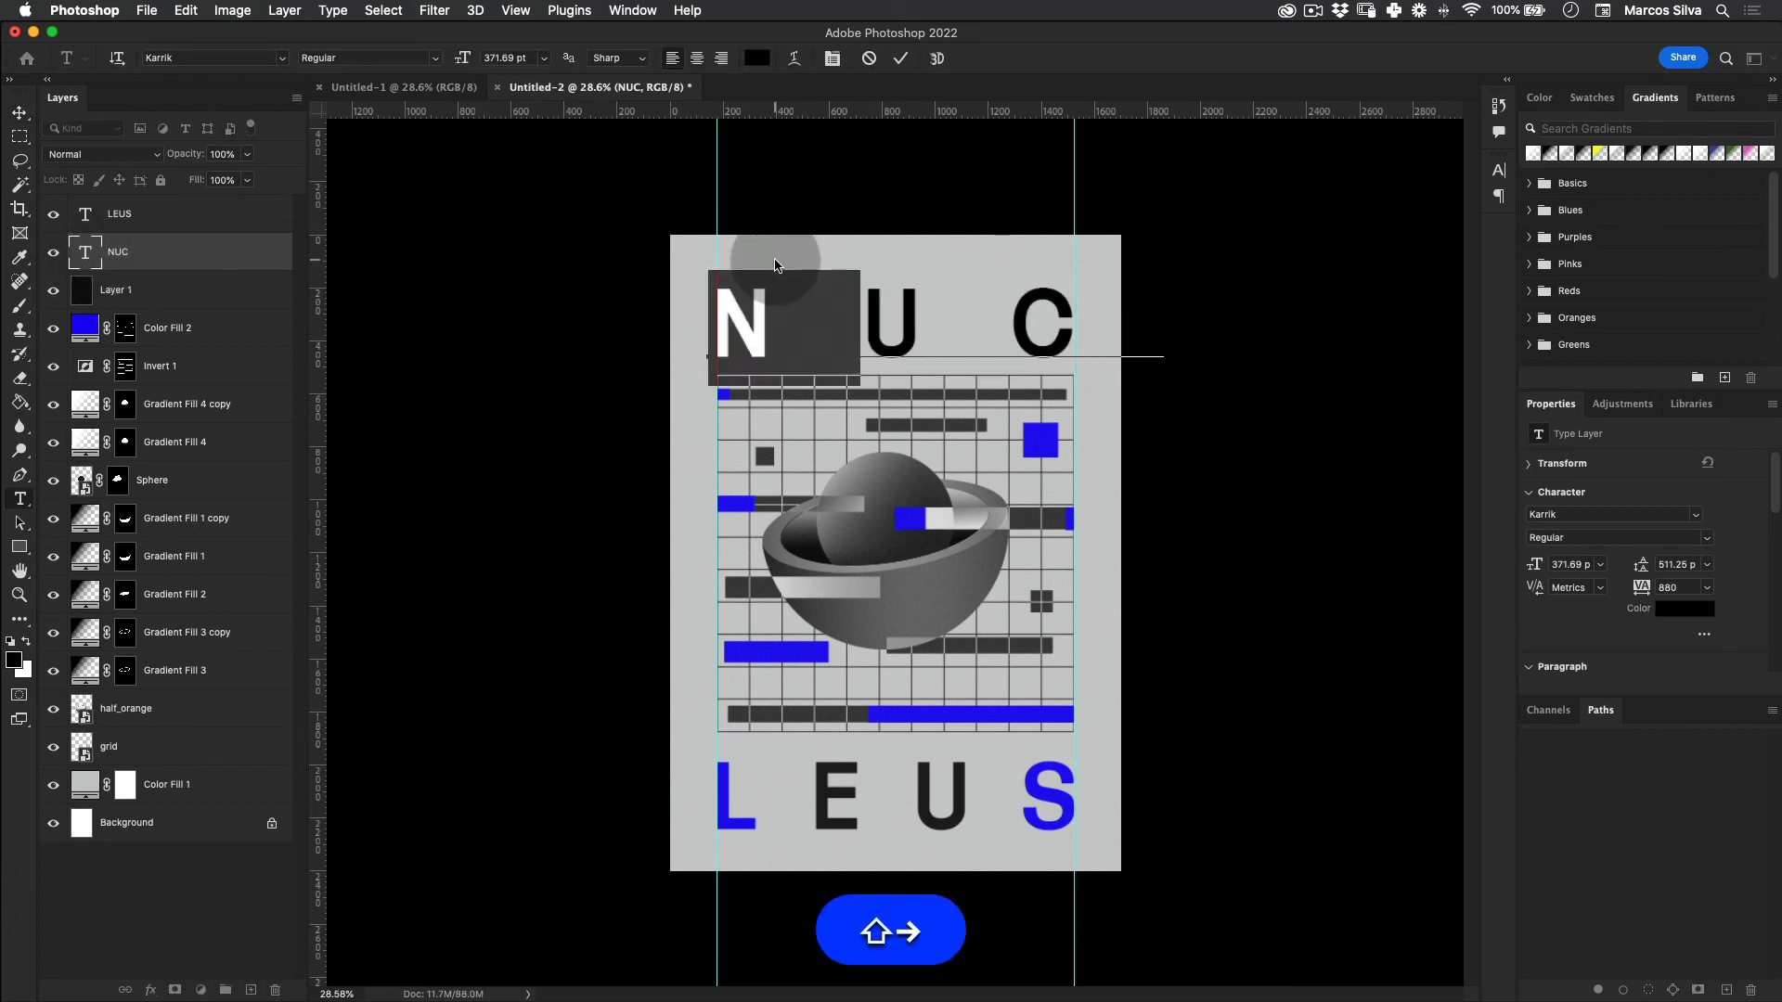
left_click(769, 60)
key("super+v")
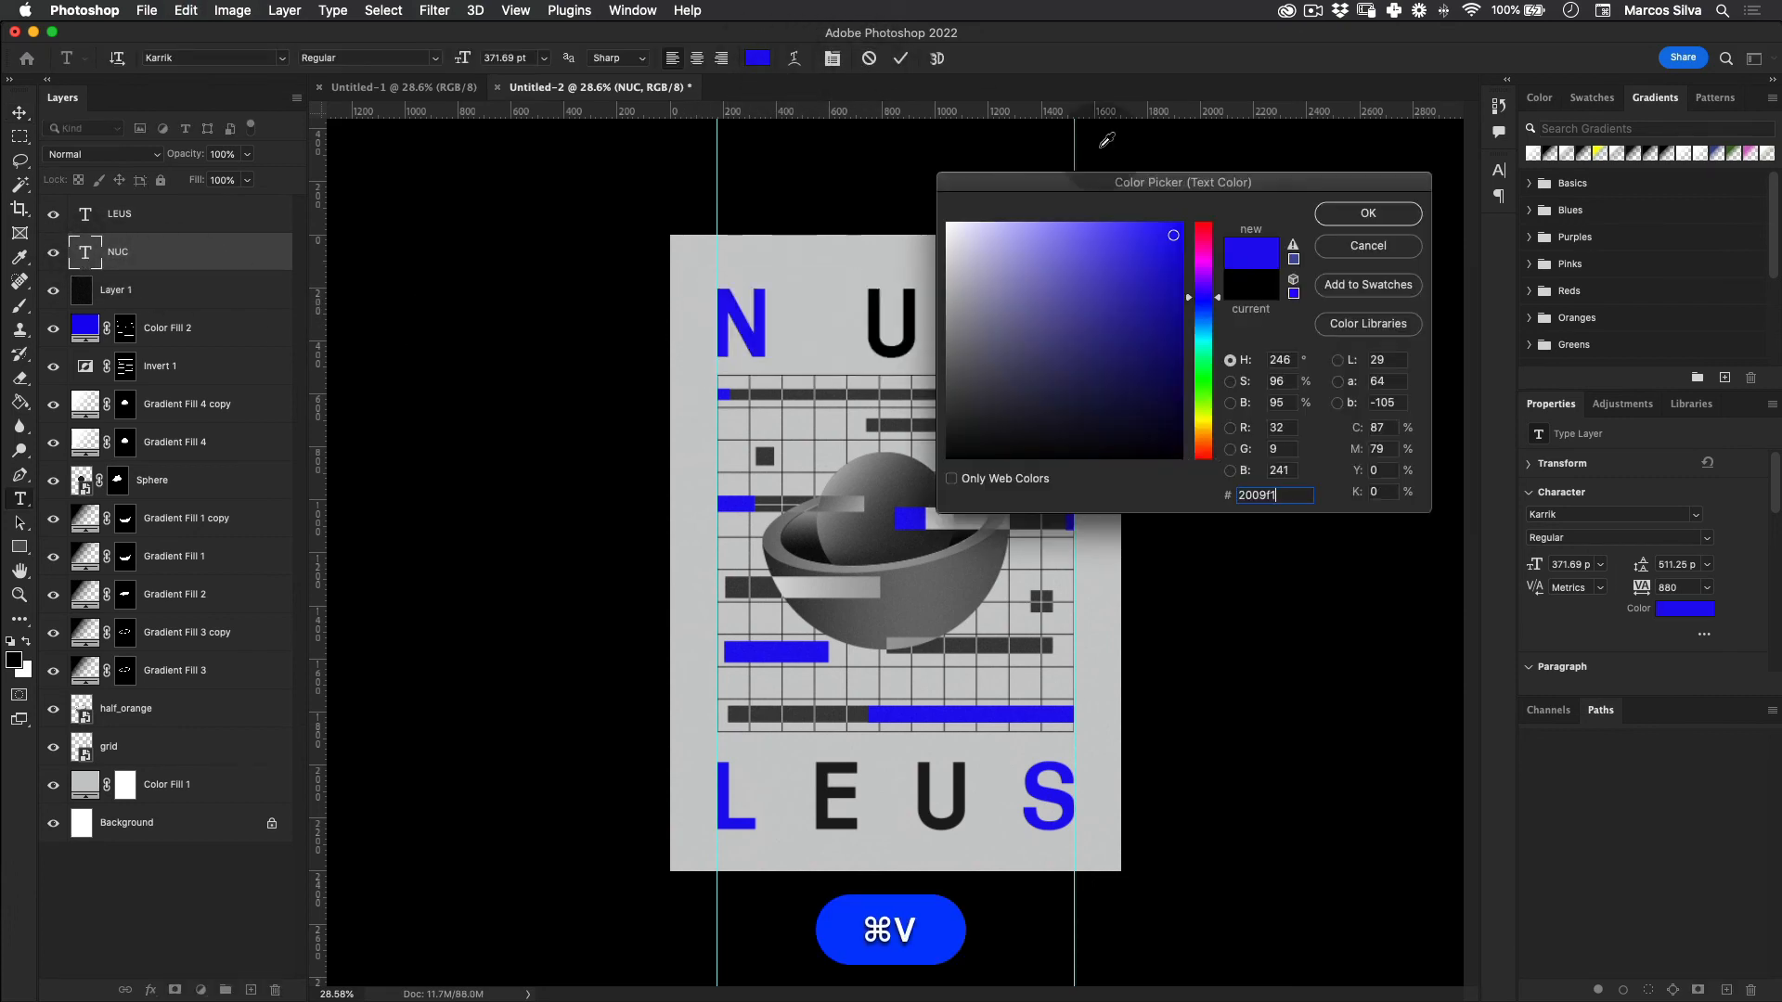
left_click(1368, 214)
key("Escape")
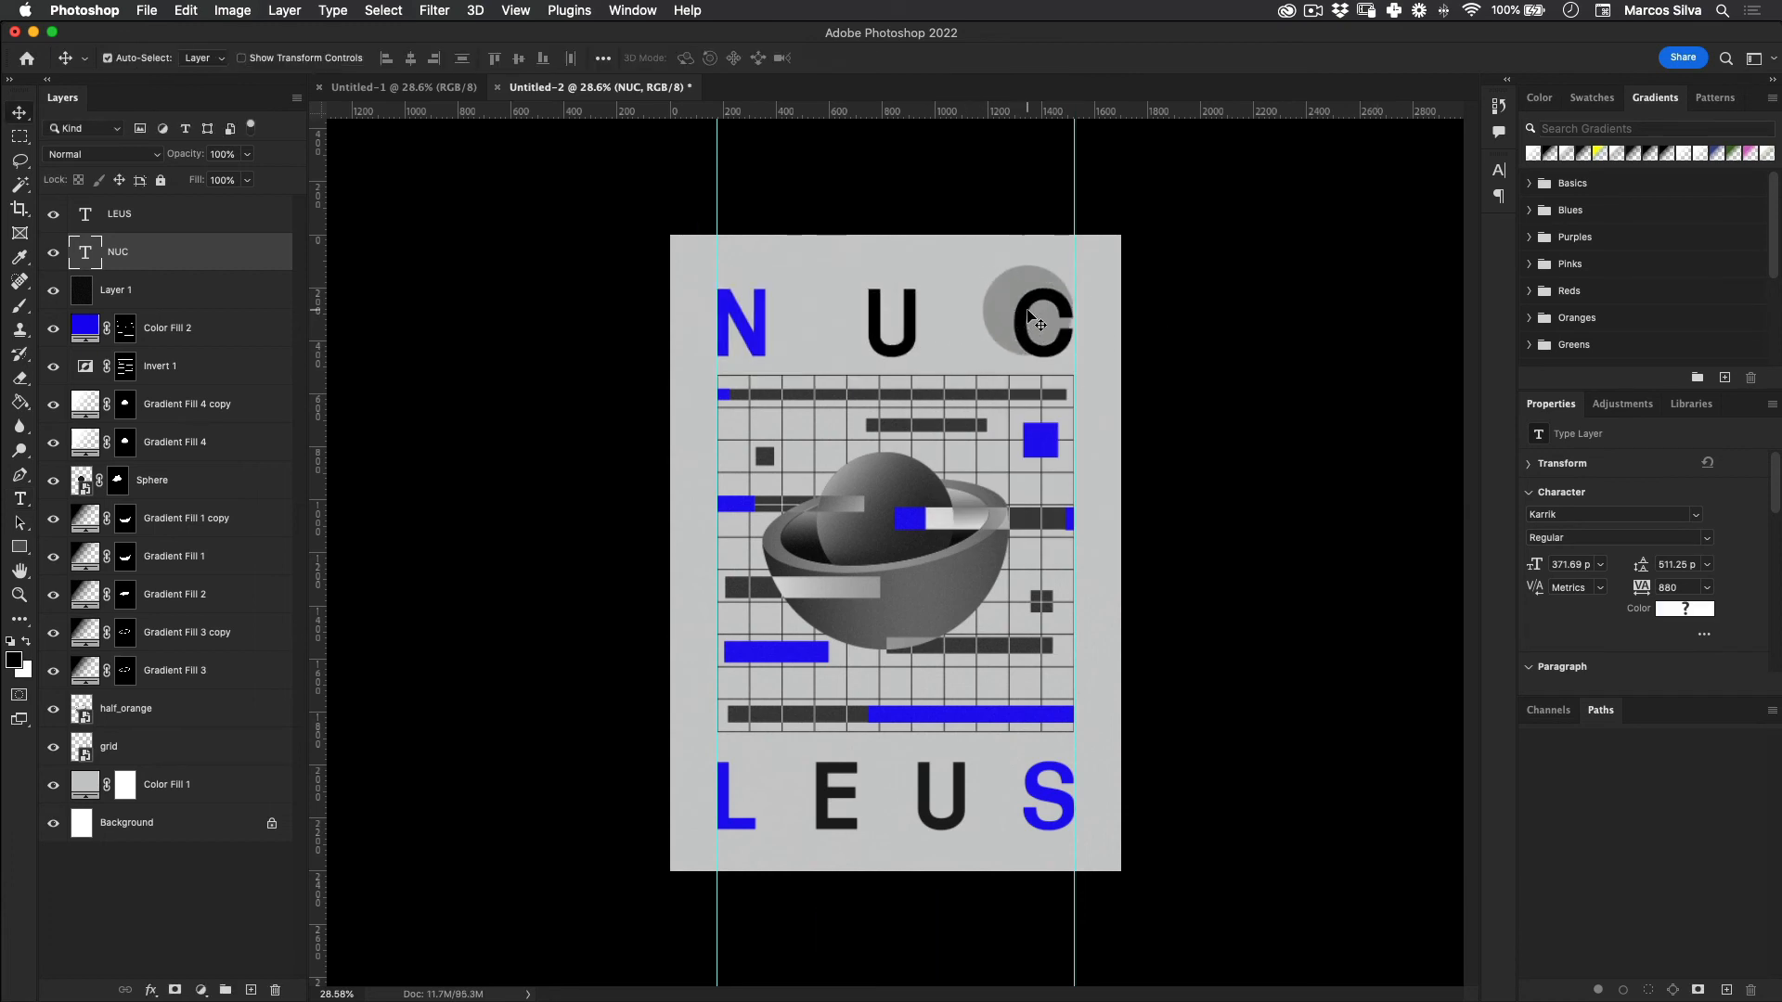
Step: Set the color of the letter C in NUC to the copied blue hex code and finish the text edit
double_click(1023, 309)
left_click(1018, 311)
key("shift+Right")
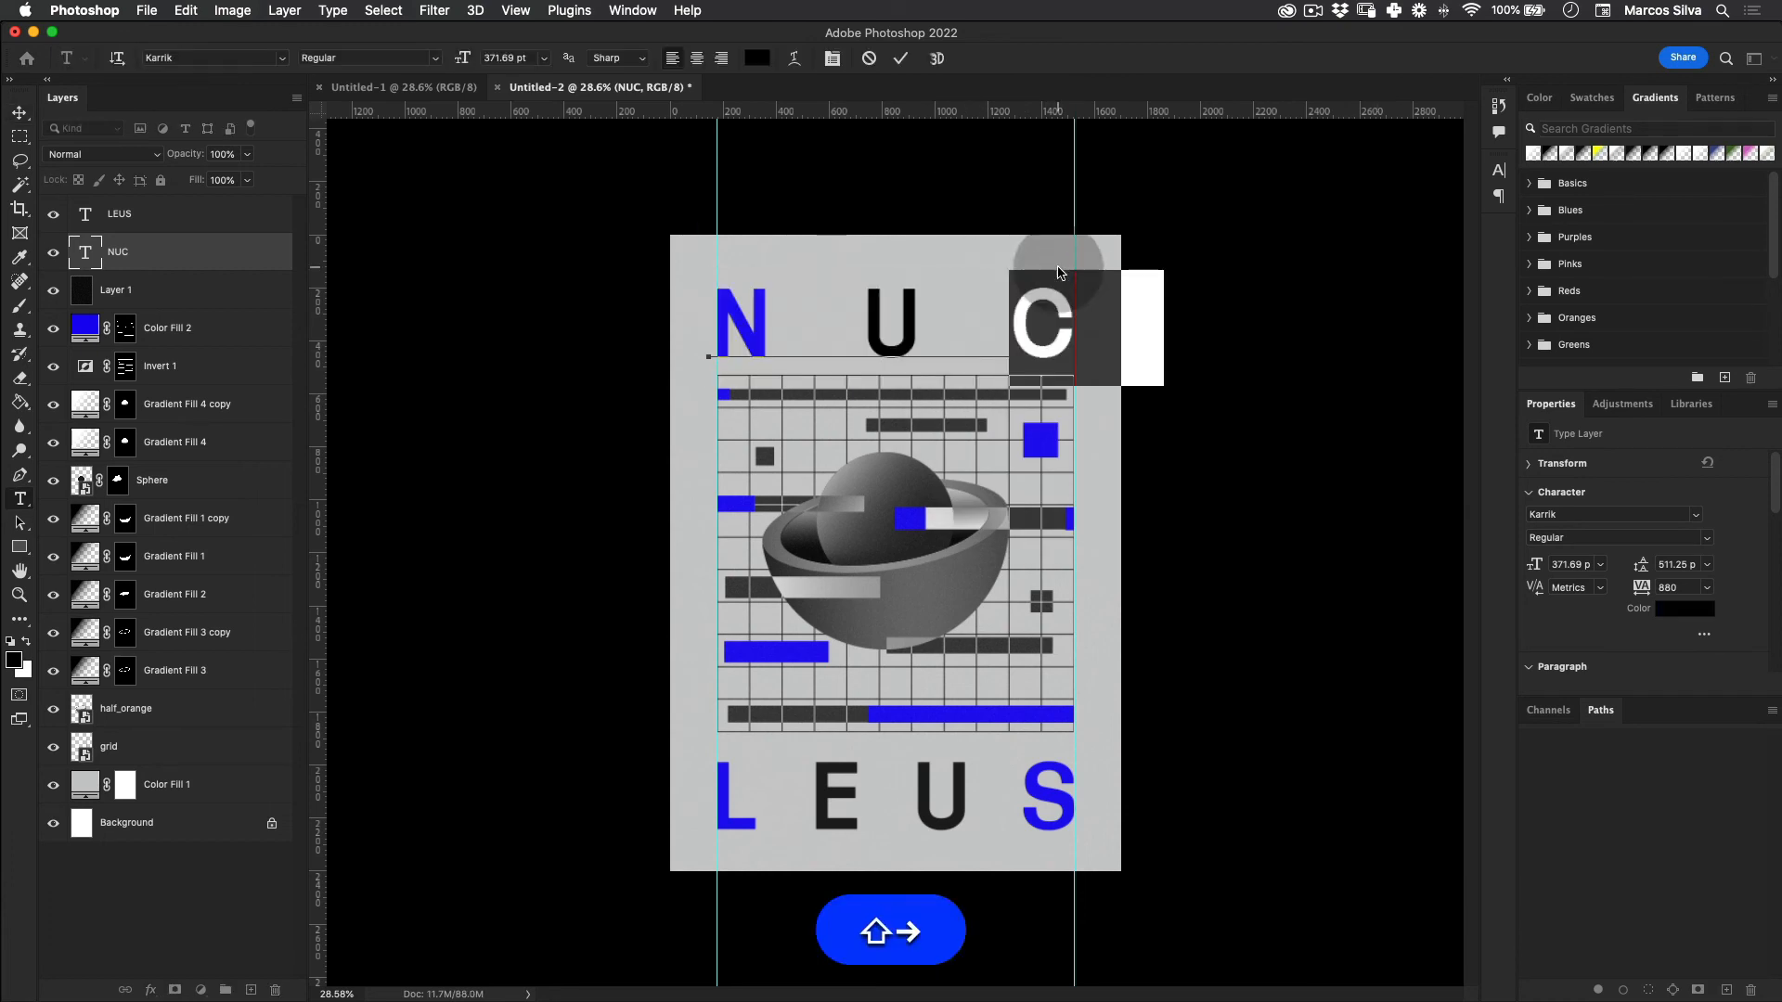
key("shift+super+v")
key("super+z")
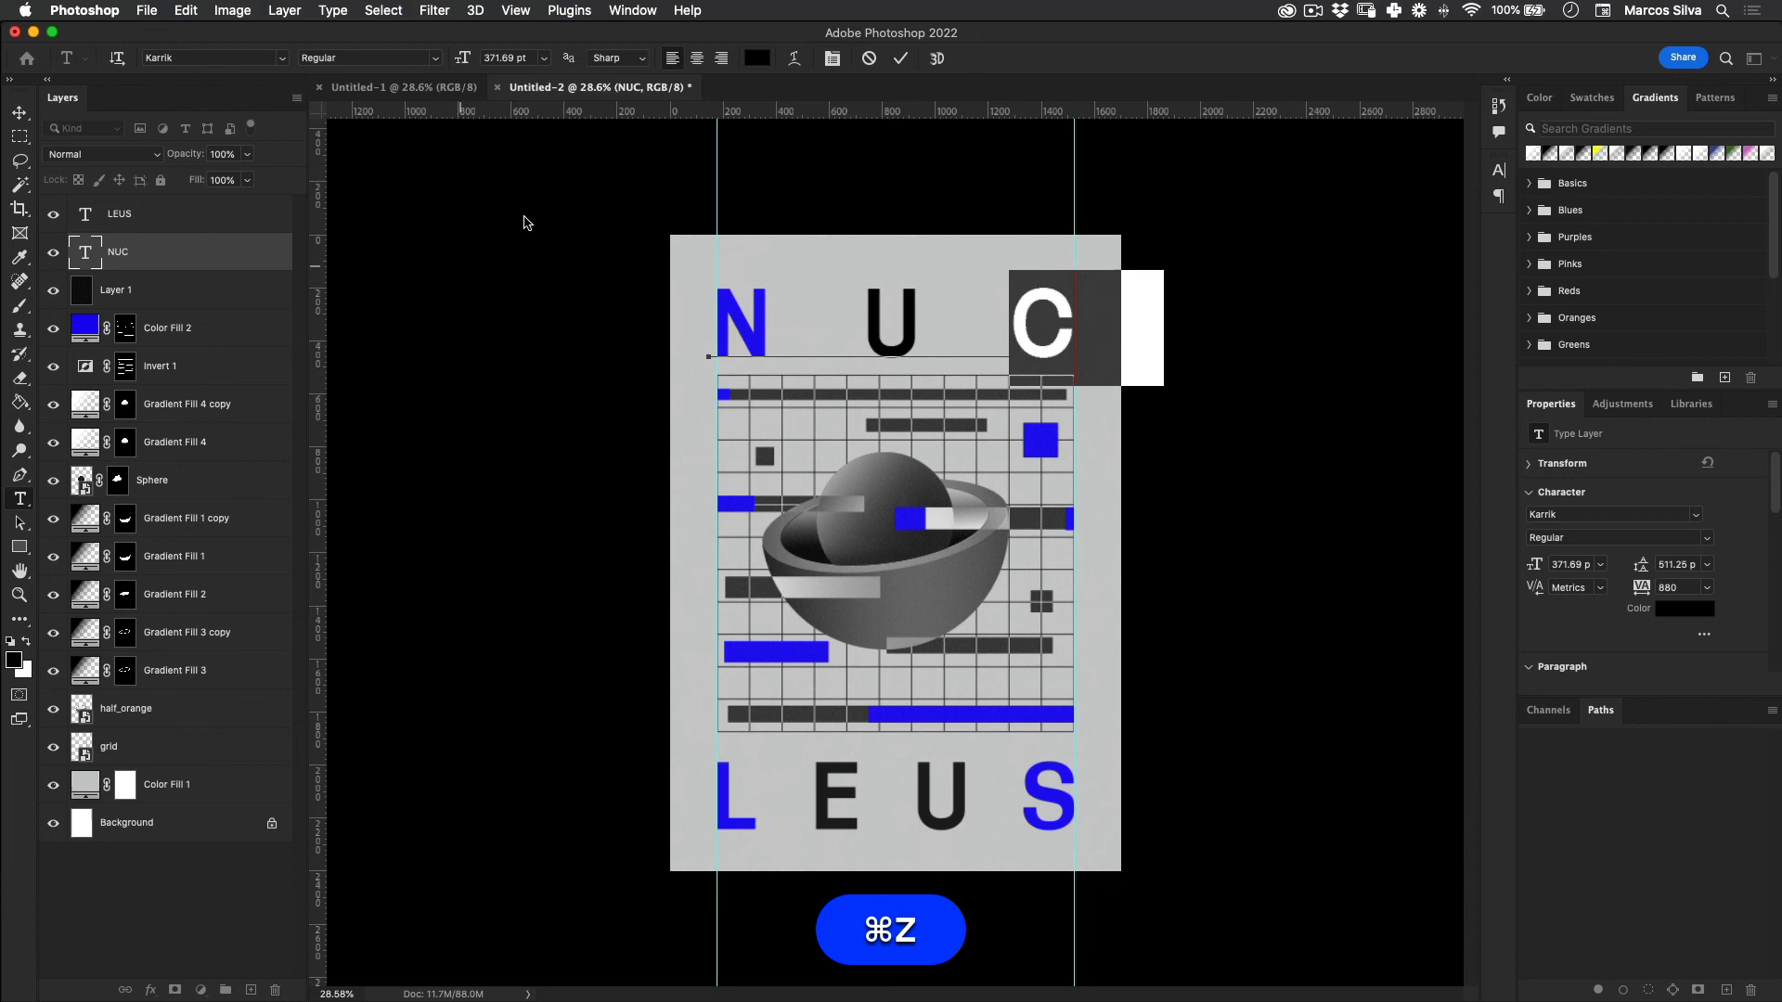
left_click(758, 58)
key("super+v")
key("Return")
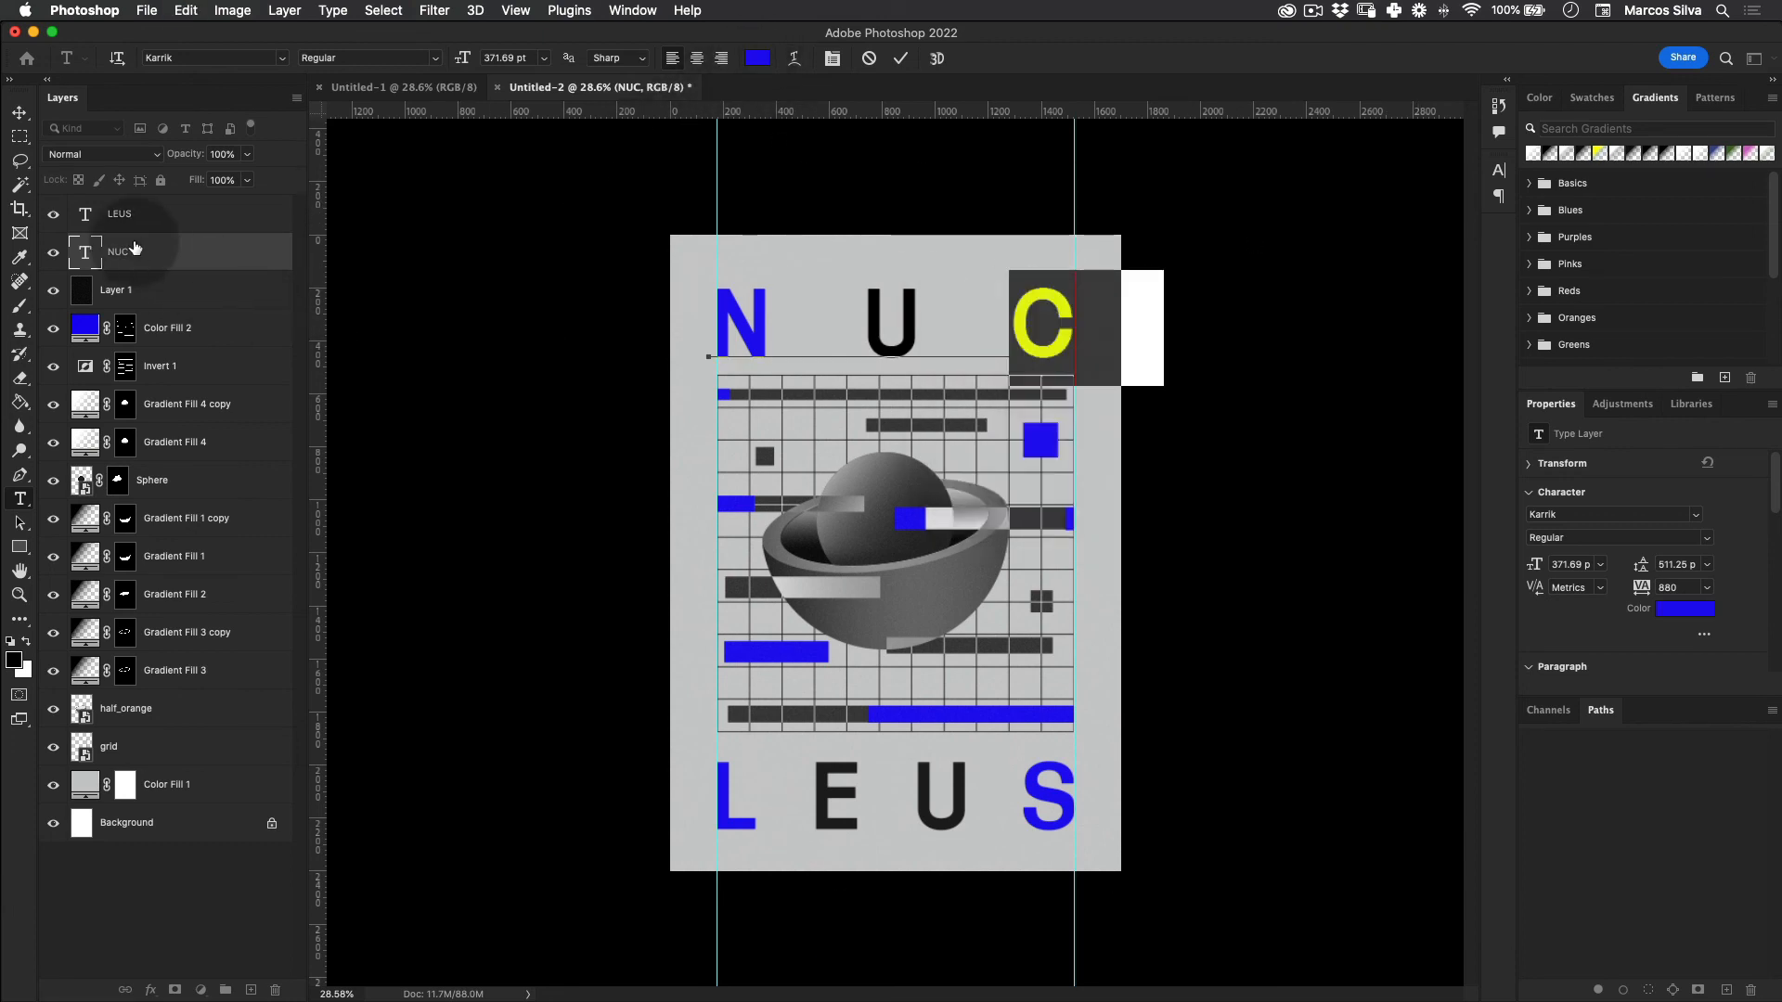
left_click(19, 113)
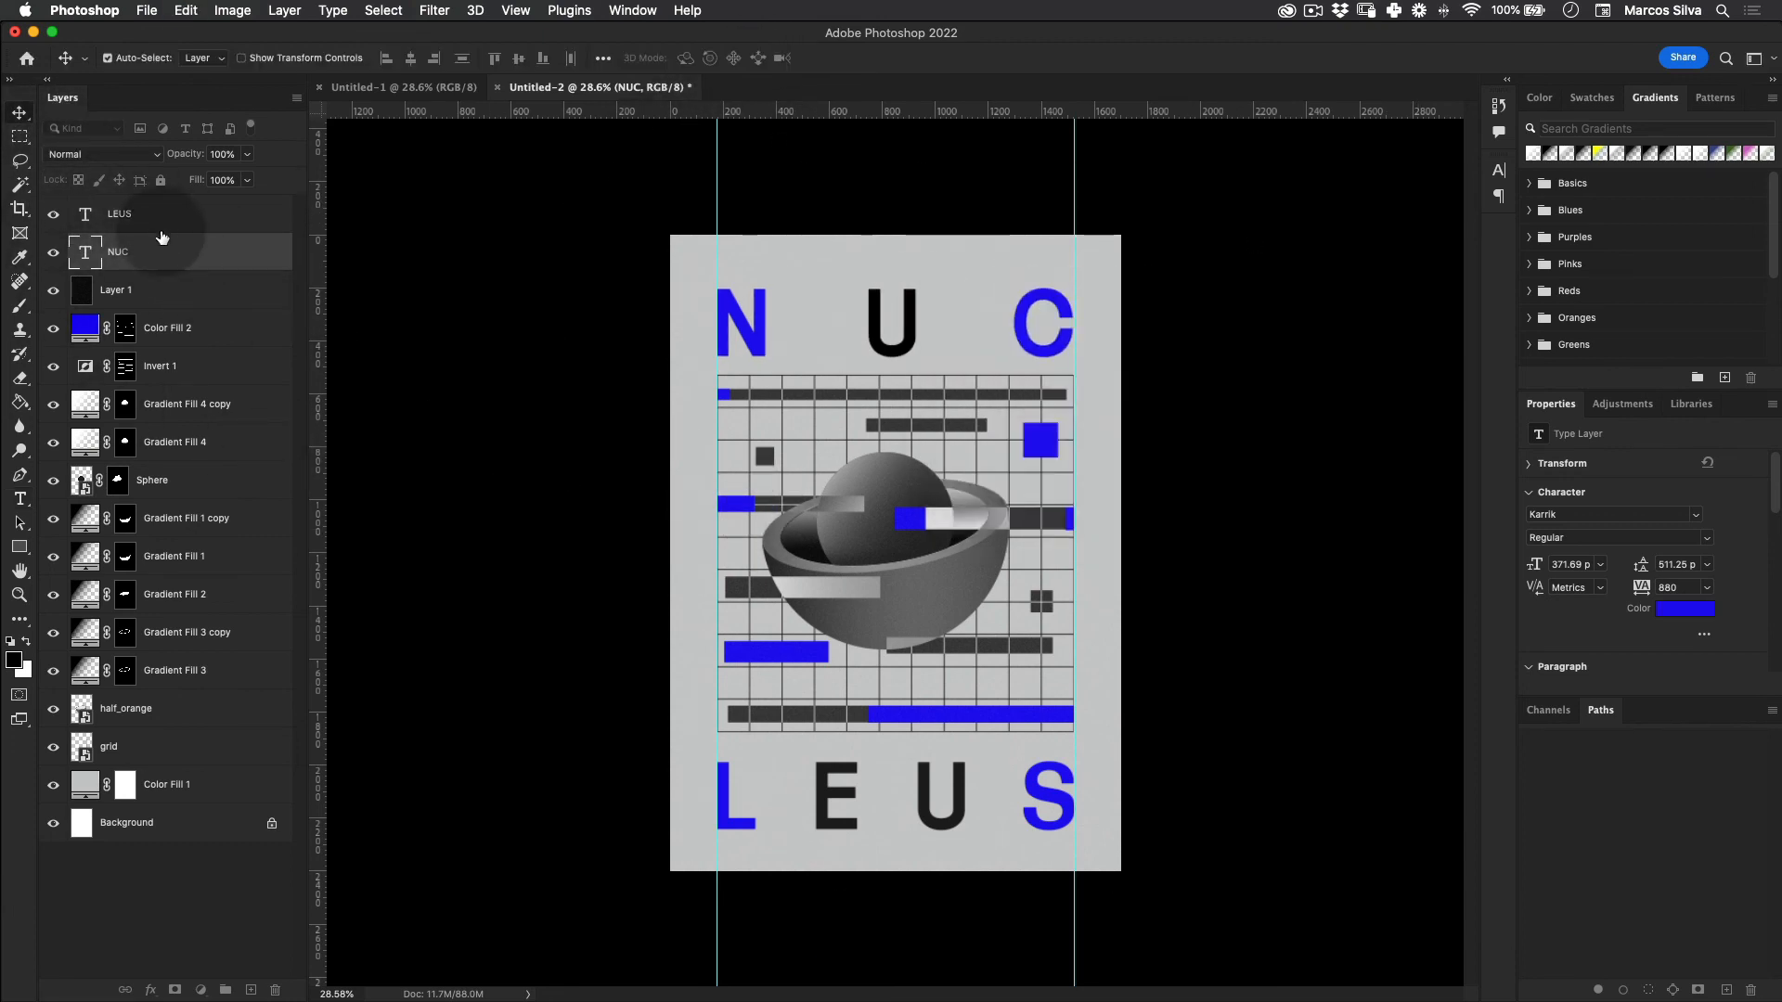
Step: Move the LEUS and NUC text layers beneath Layer 1 and rename Layer 1 as Noise
left_click(121, 214, "shift")
left_click_drag(122, 251, 122, 314)
double_click(114, 215)
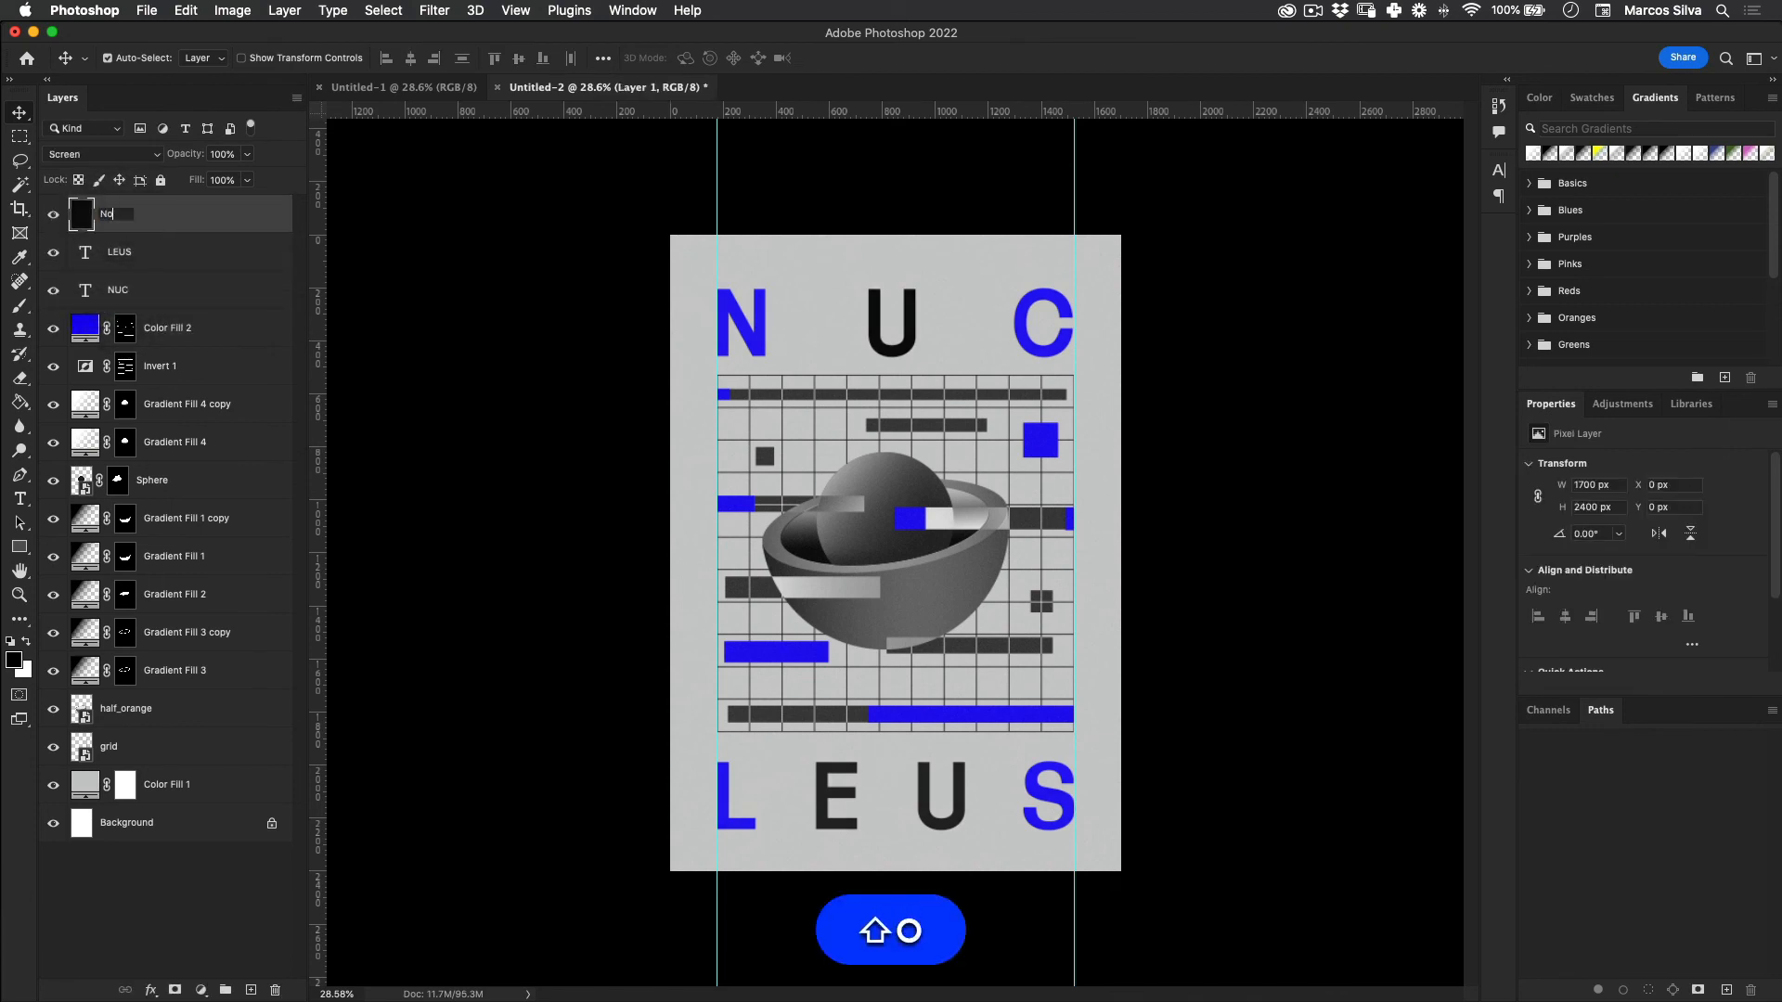
key("Return")
Step: Examine the noise grain over the blue letter N up close and return to the whole poster
key("z")
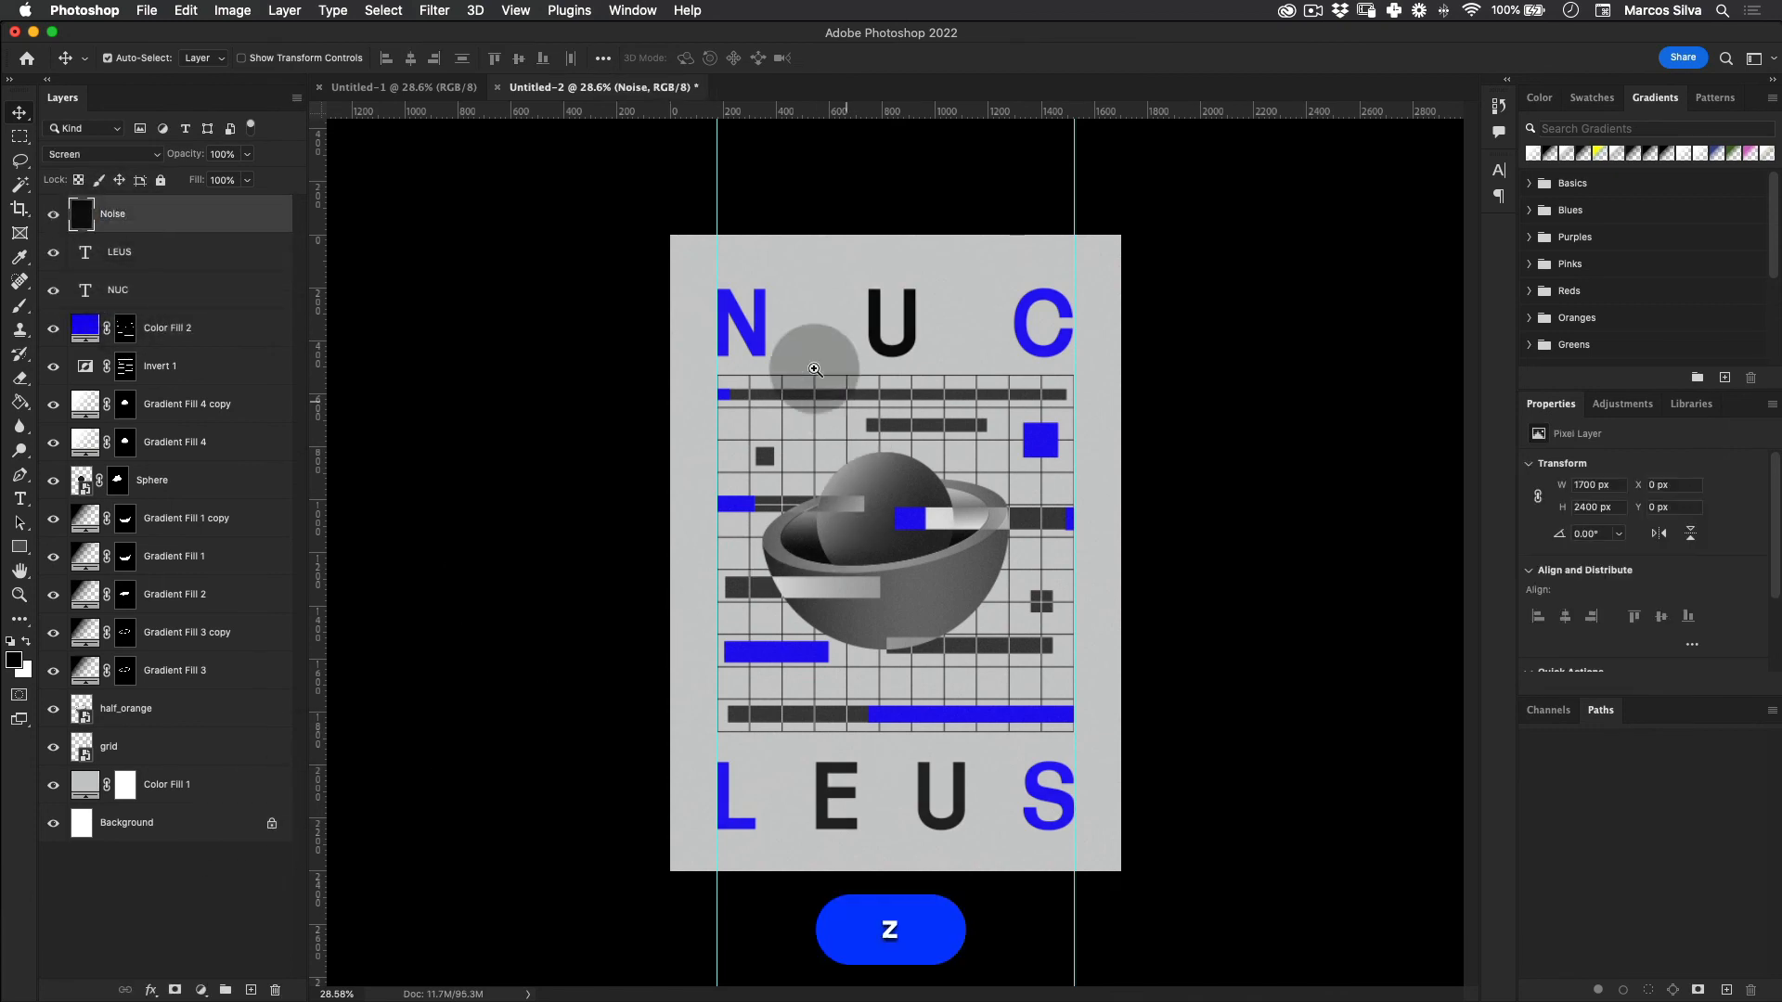
left_click_drag(756, 322, 848, 238)
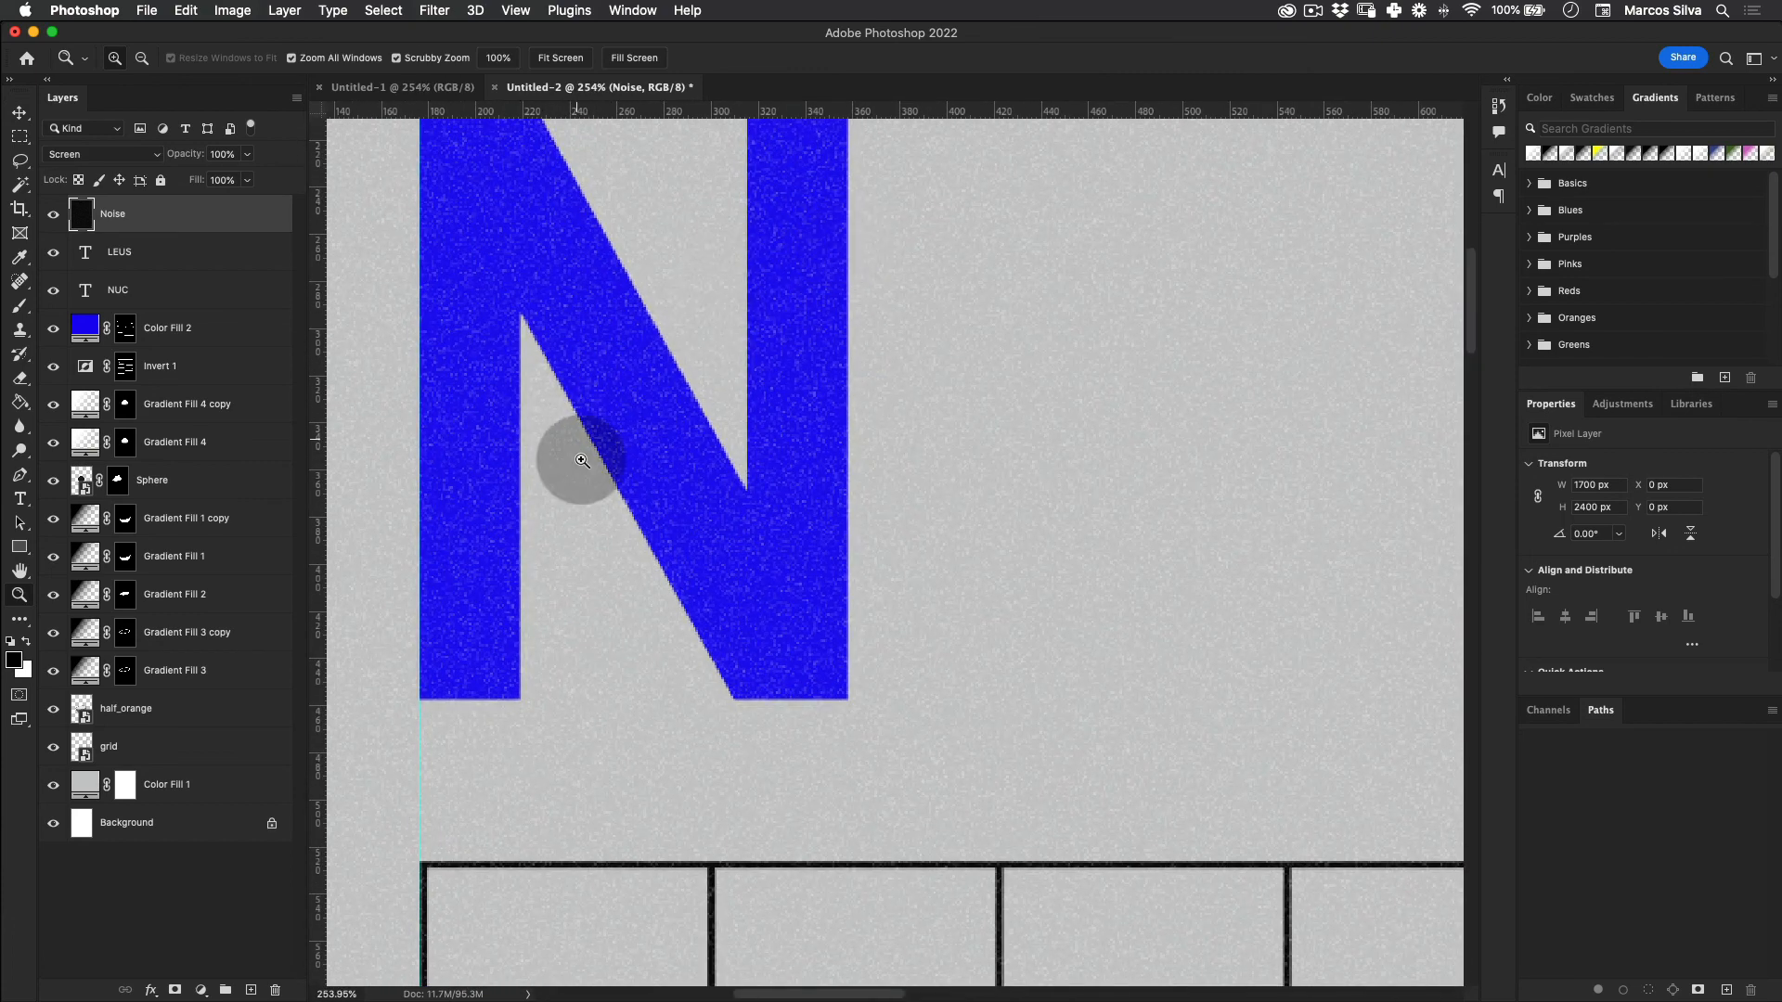
left_click_drag(839, 408, 592, 482)
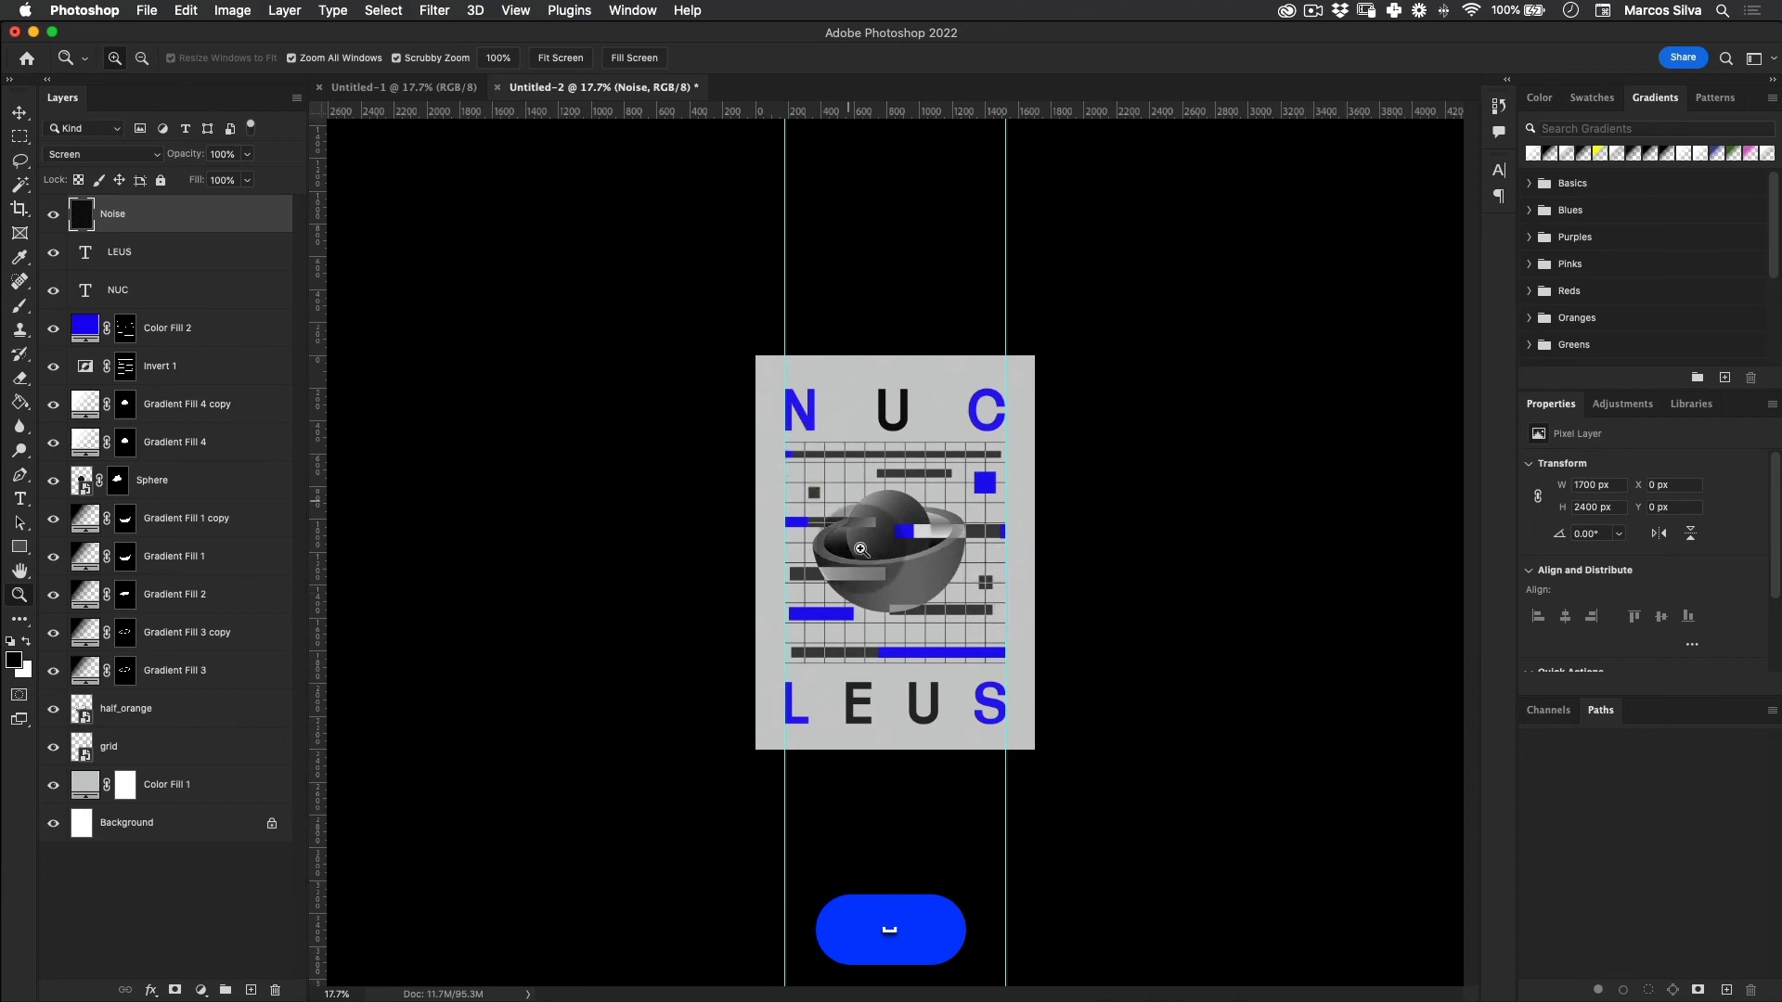
key("z")
left_click_drag(893, 626, 913, 611)
key("v")
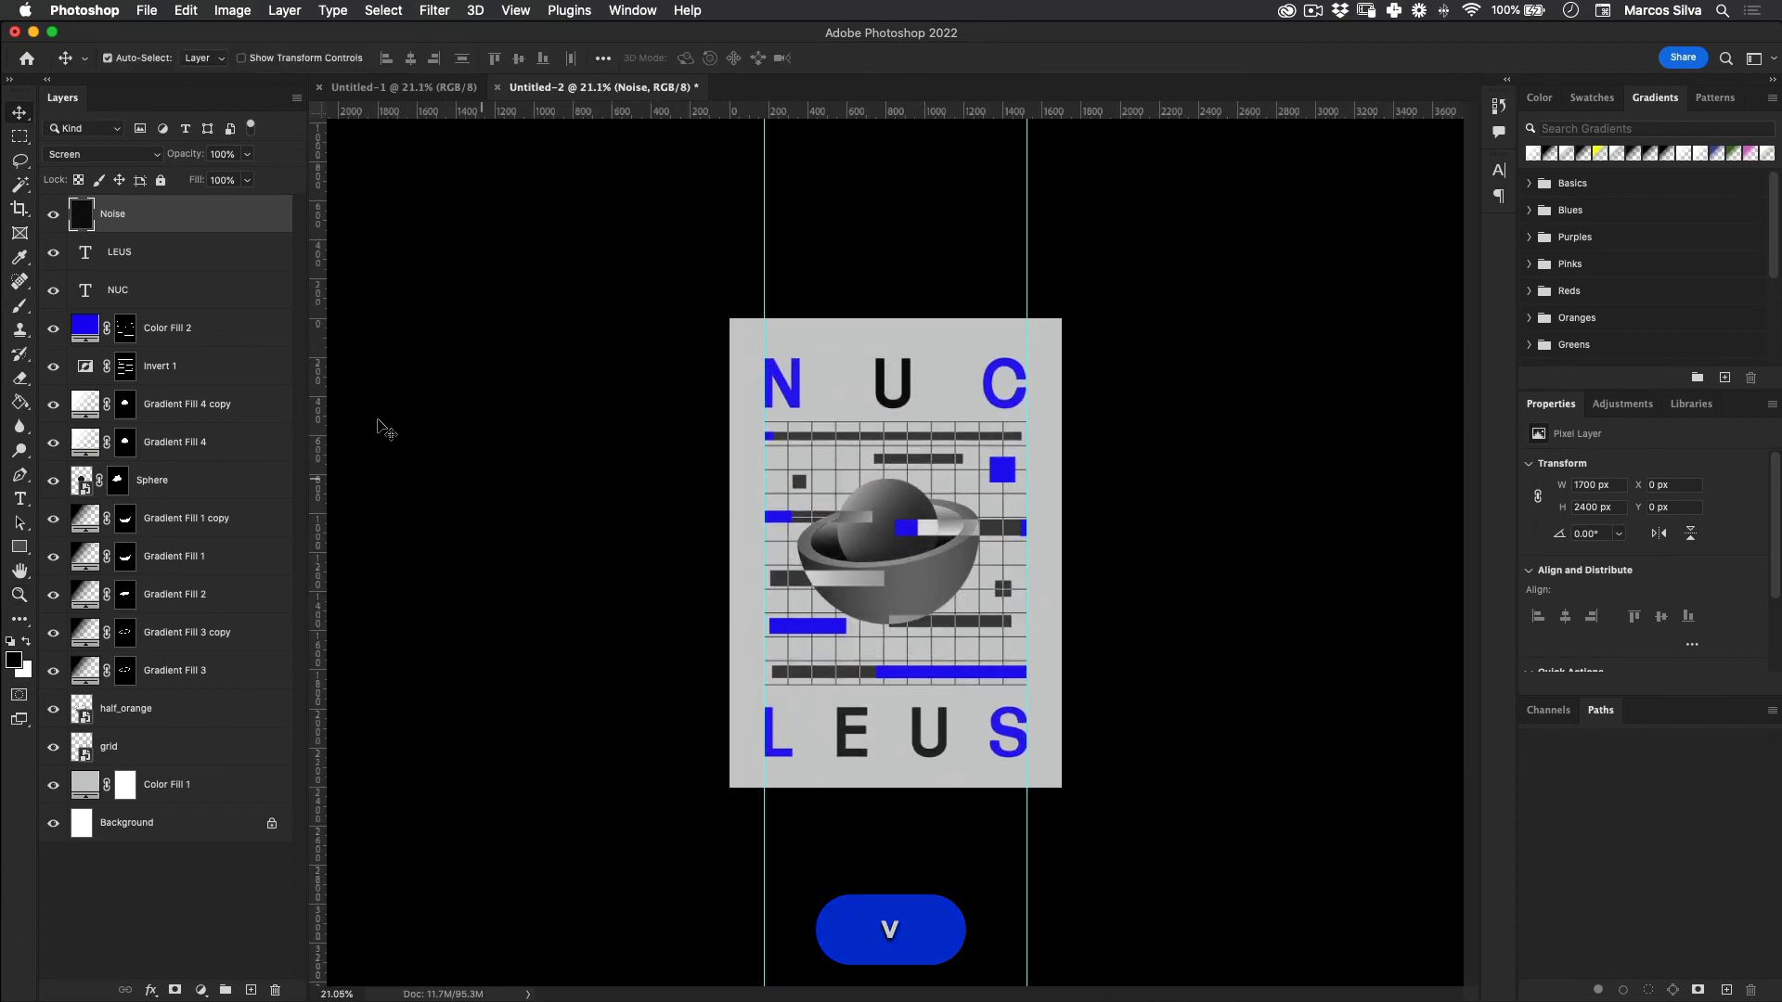
Step: Copy the dark gray hex code 1d1d1d from the letter E in the LEUS text and leave the text unchanged
double_click(87, 292)
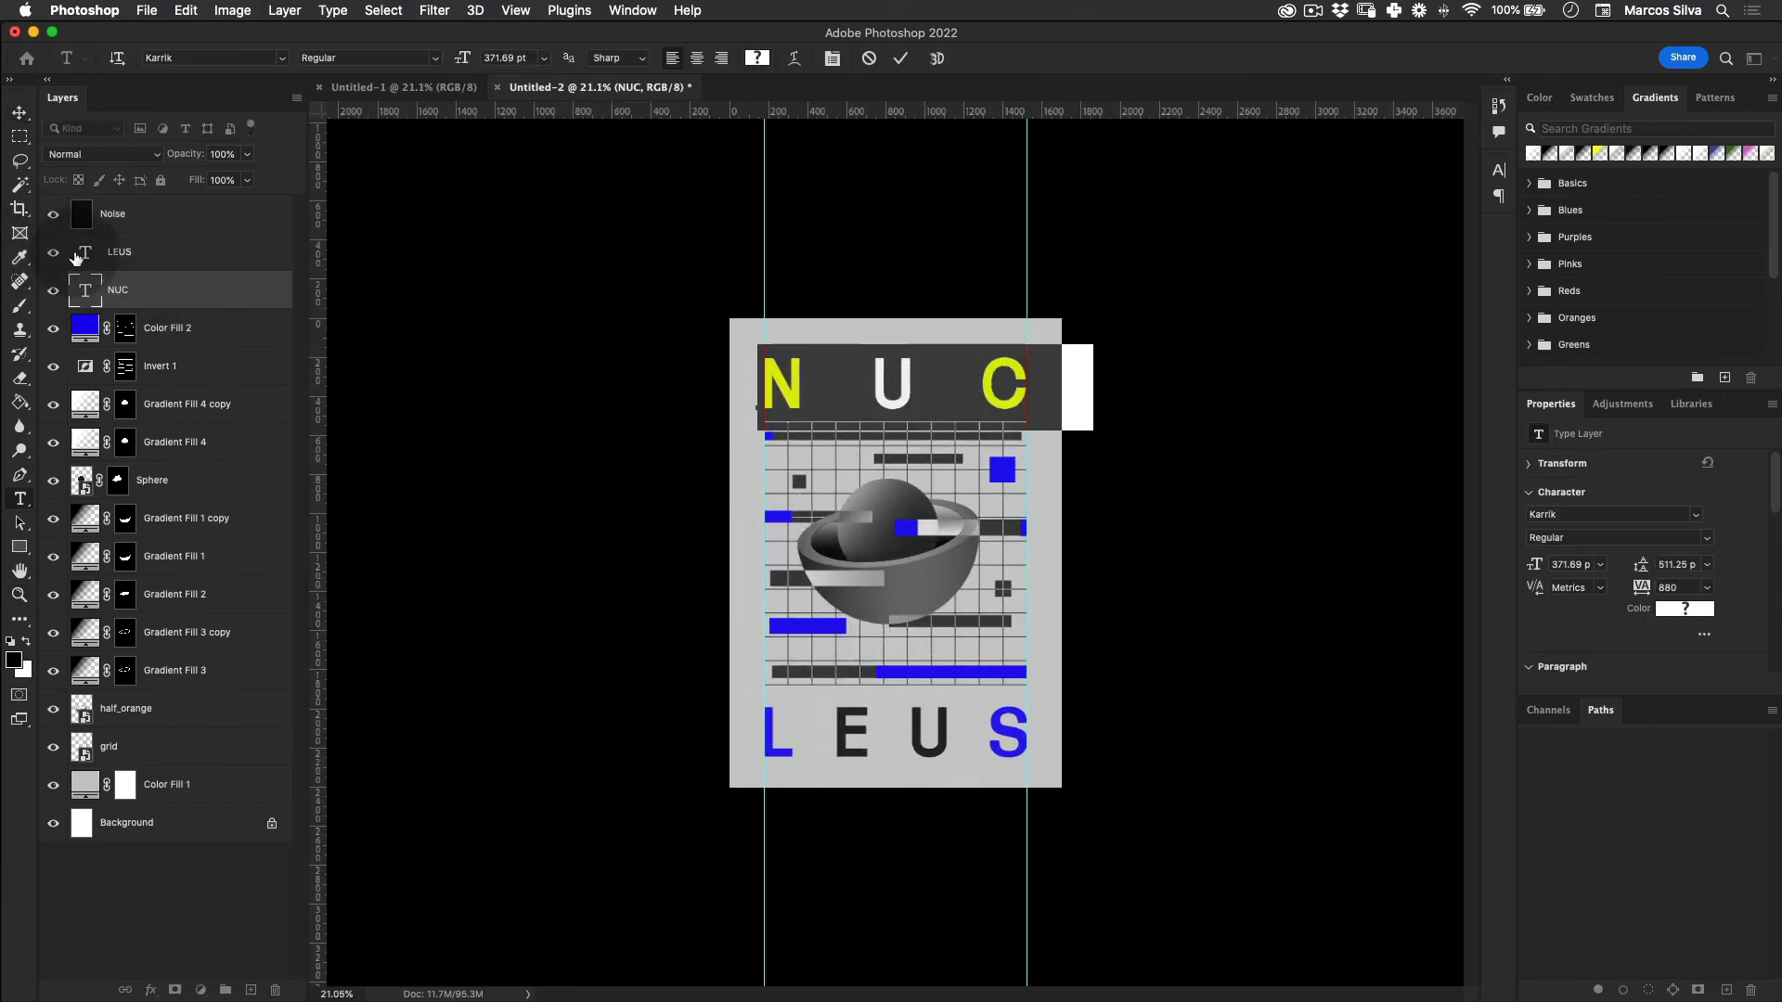
double_click(83, 253)
left_click(812, 729)
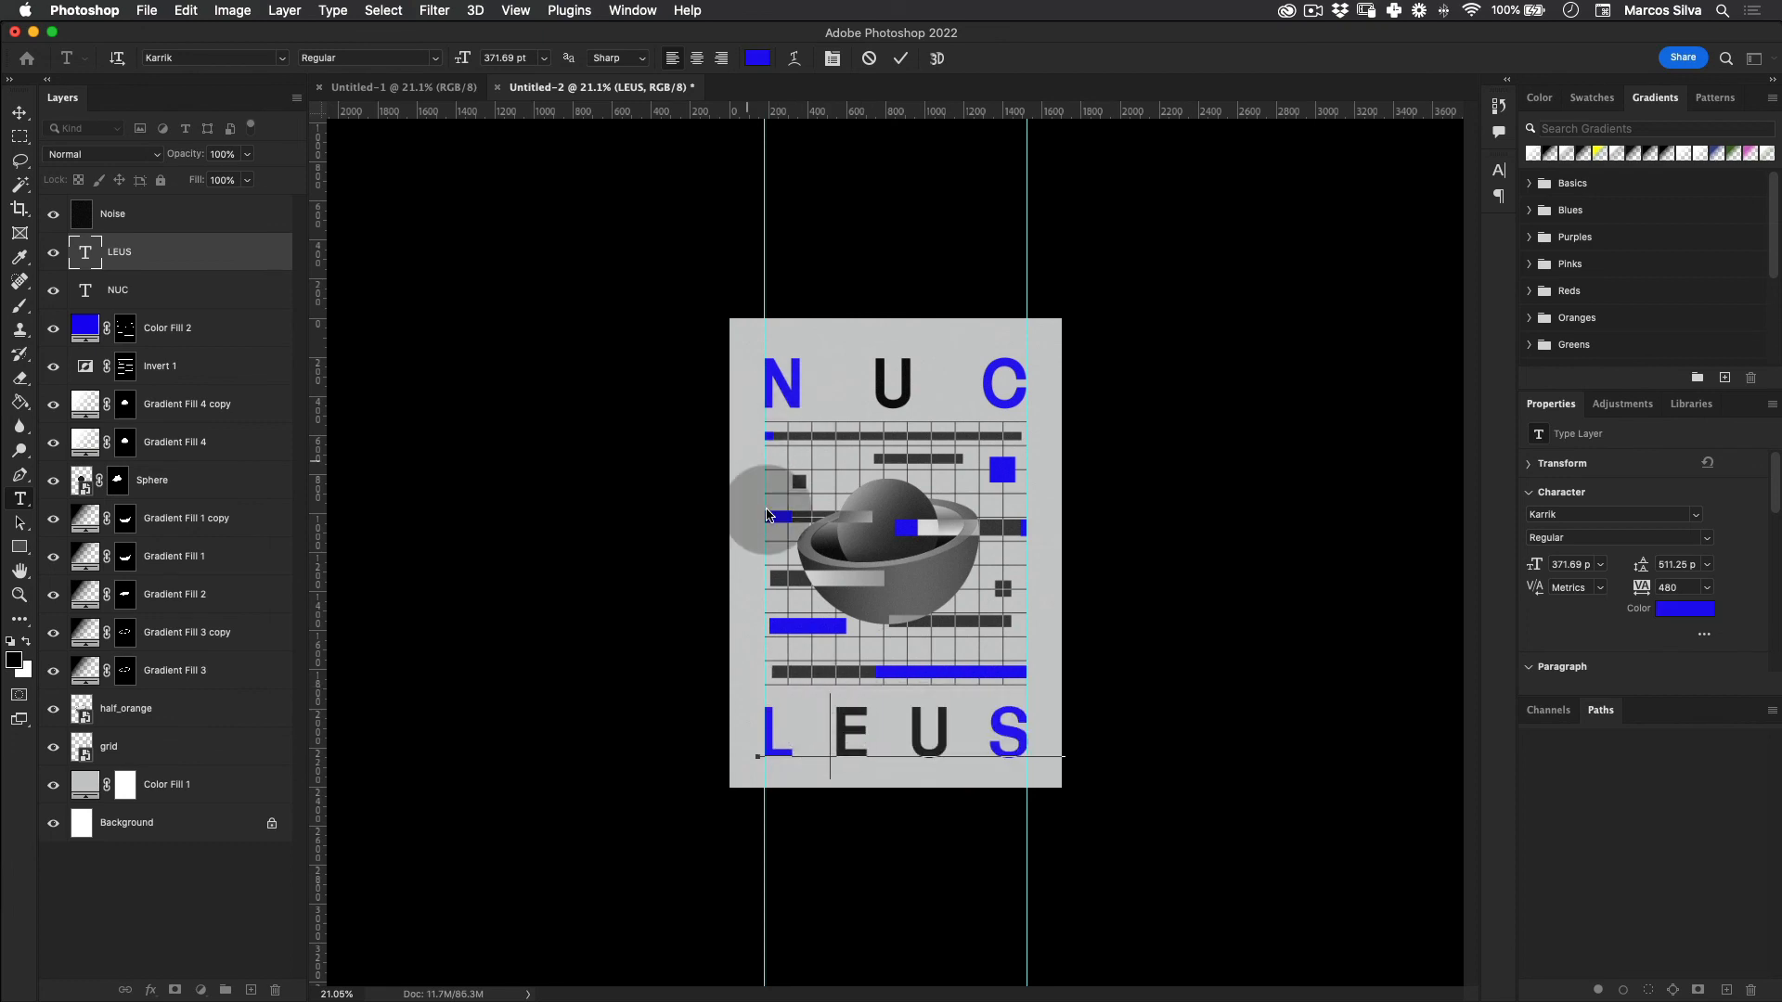
left_click_drag(767, 516, 858, 495)
left_click(757, 57)
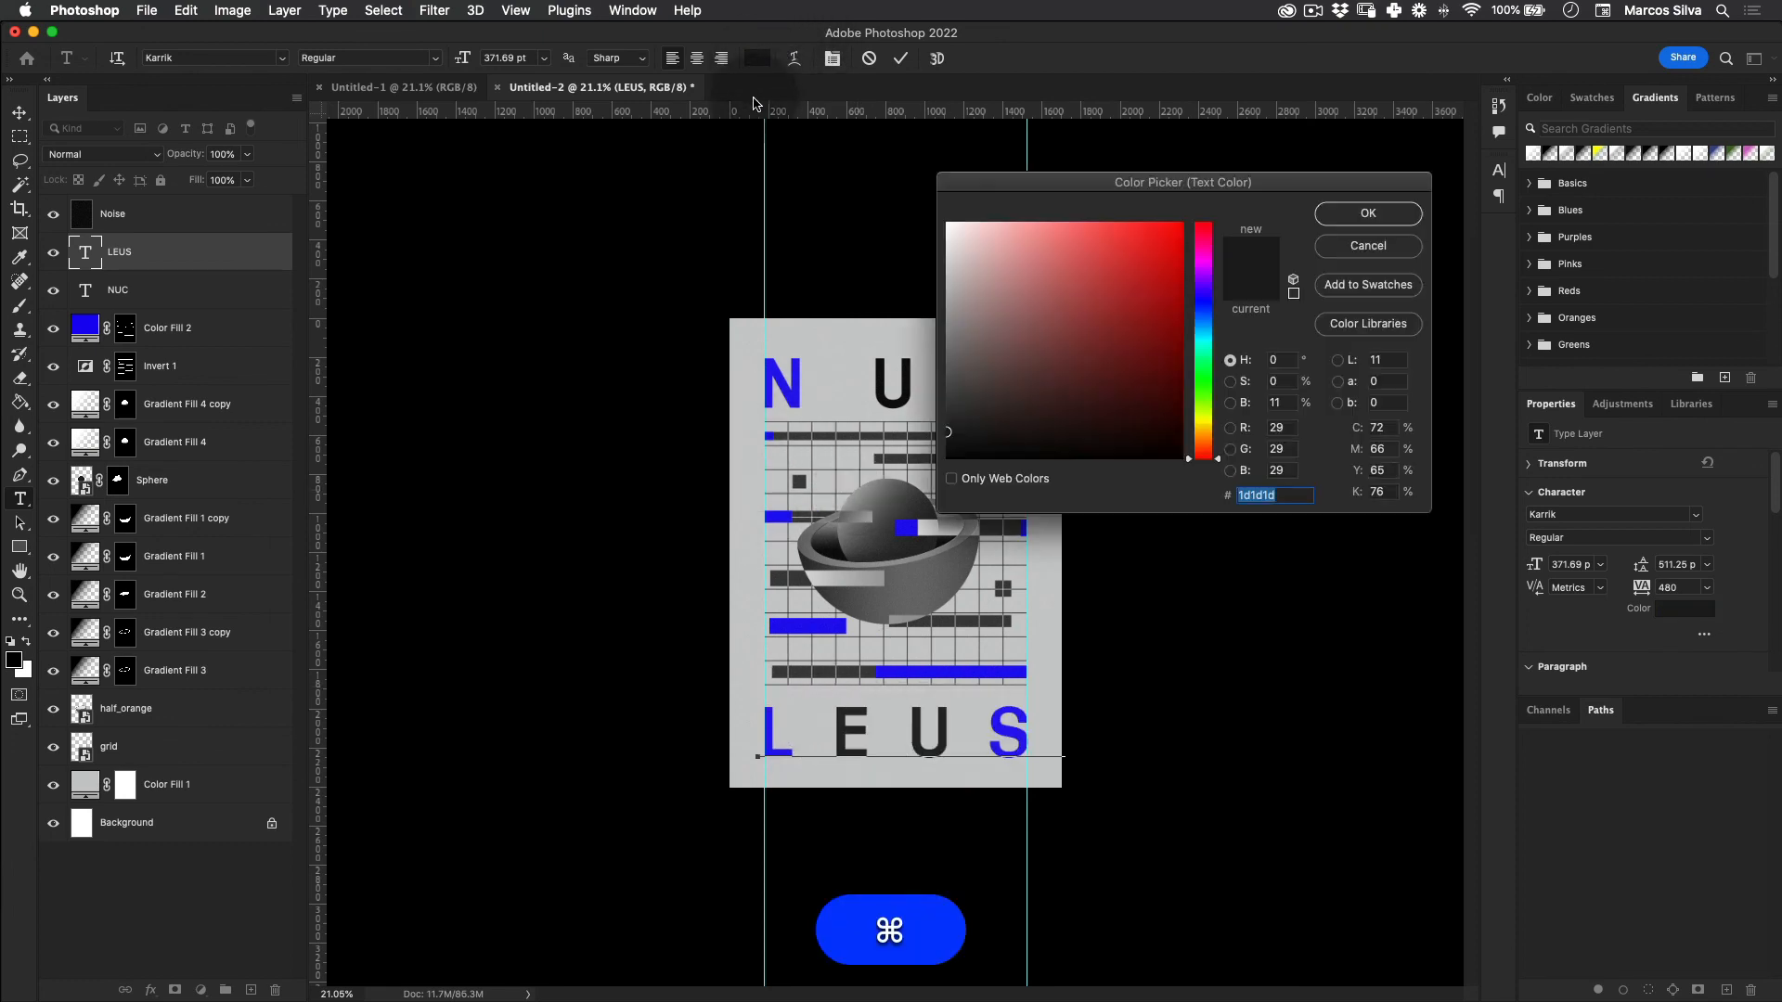
key("super+Escape")
key("Escape")
key("v")
Step: Set the color of the letter U in NUC to the copied hex code 1d1d1d and finish the text edit
left_click(938, 381)
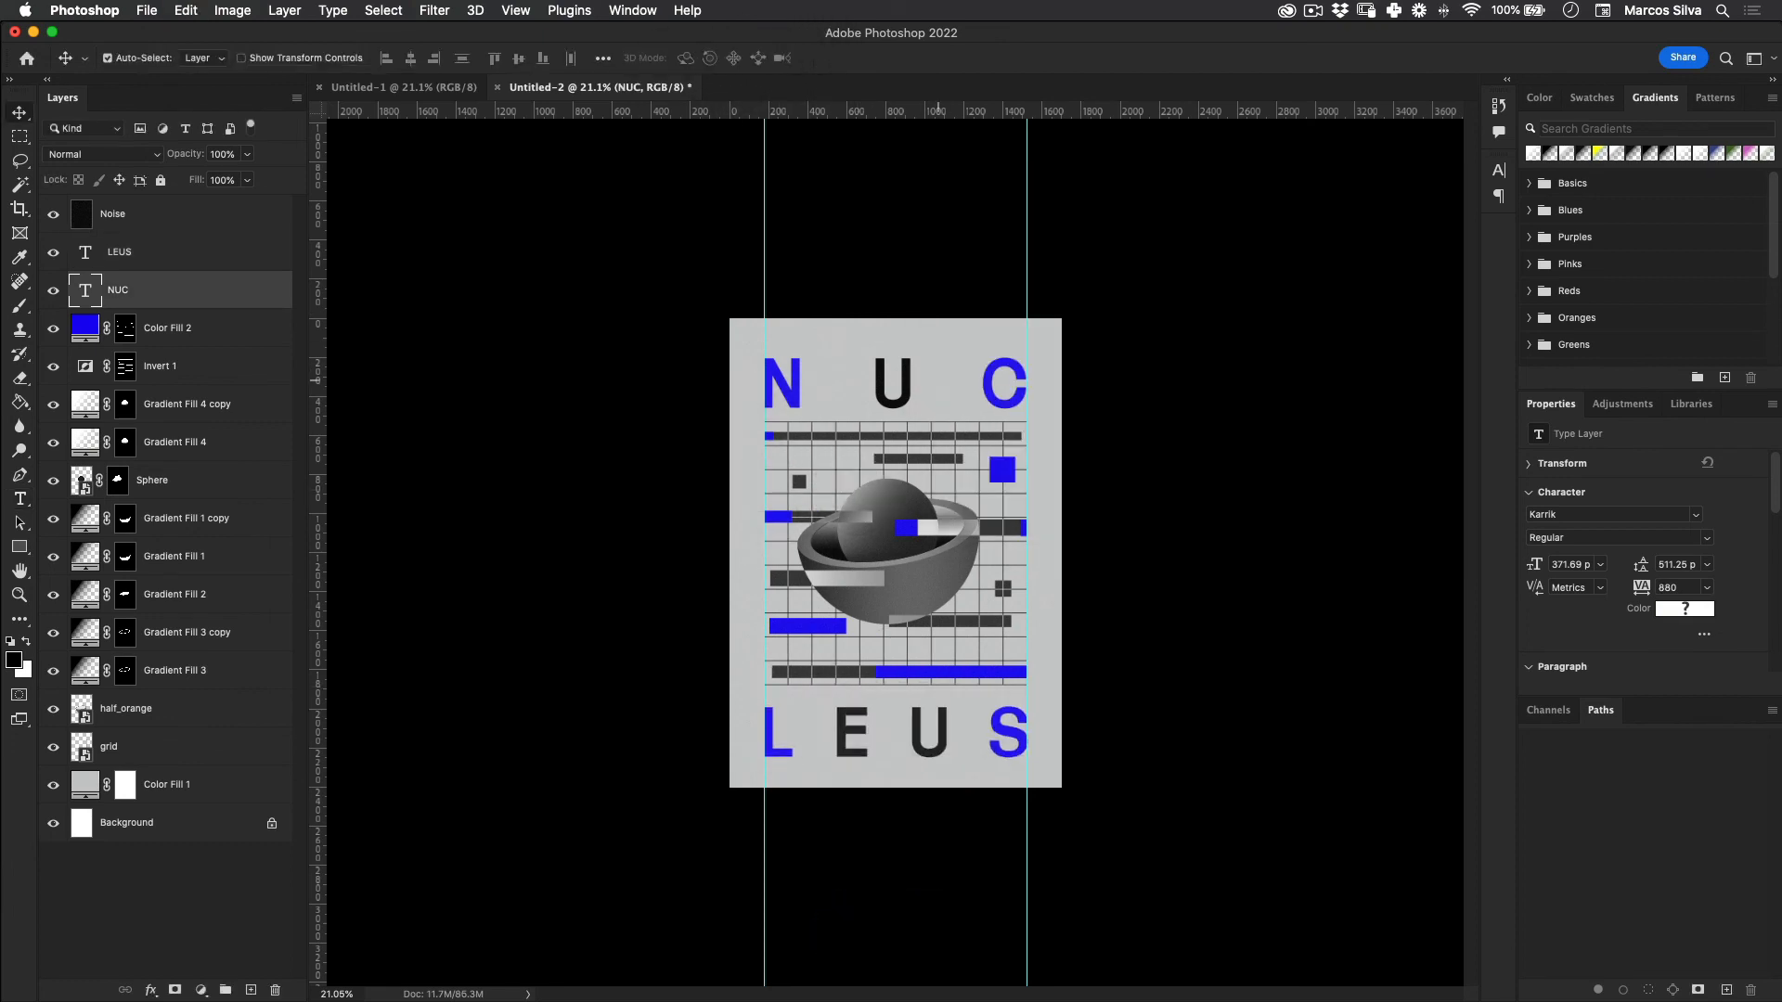
key("Return")
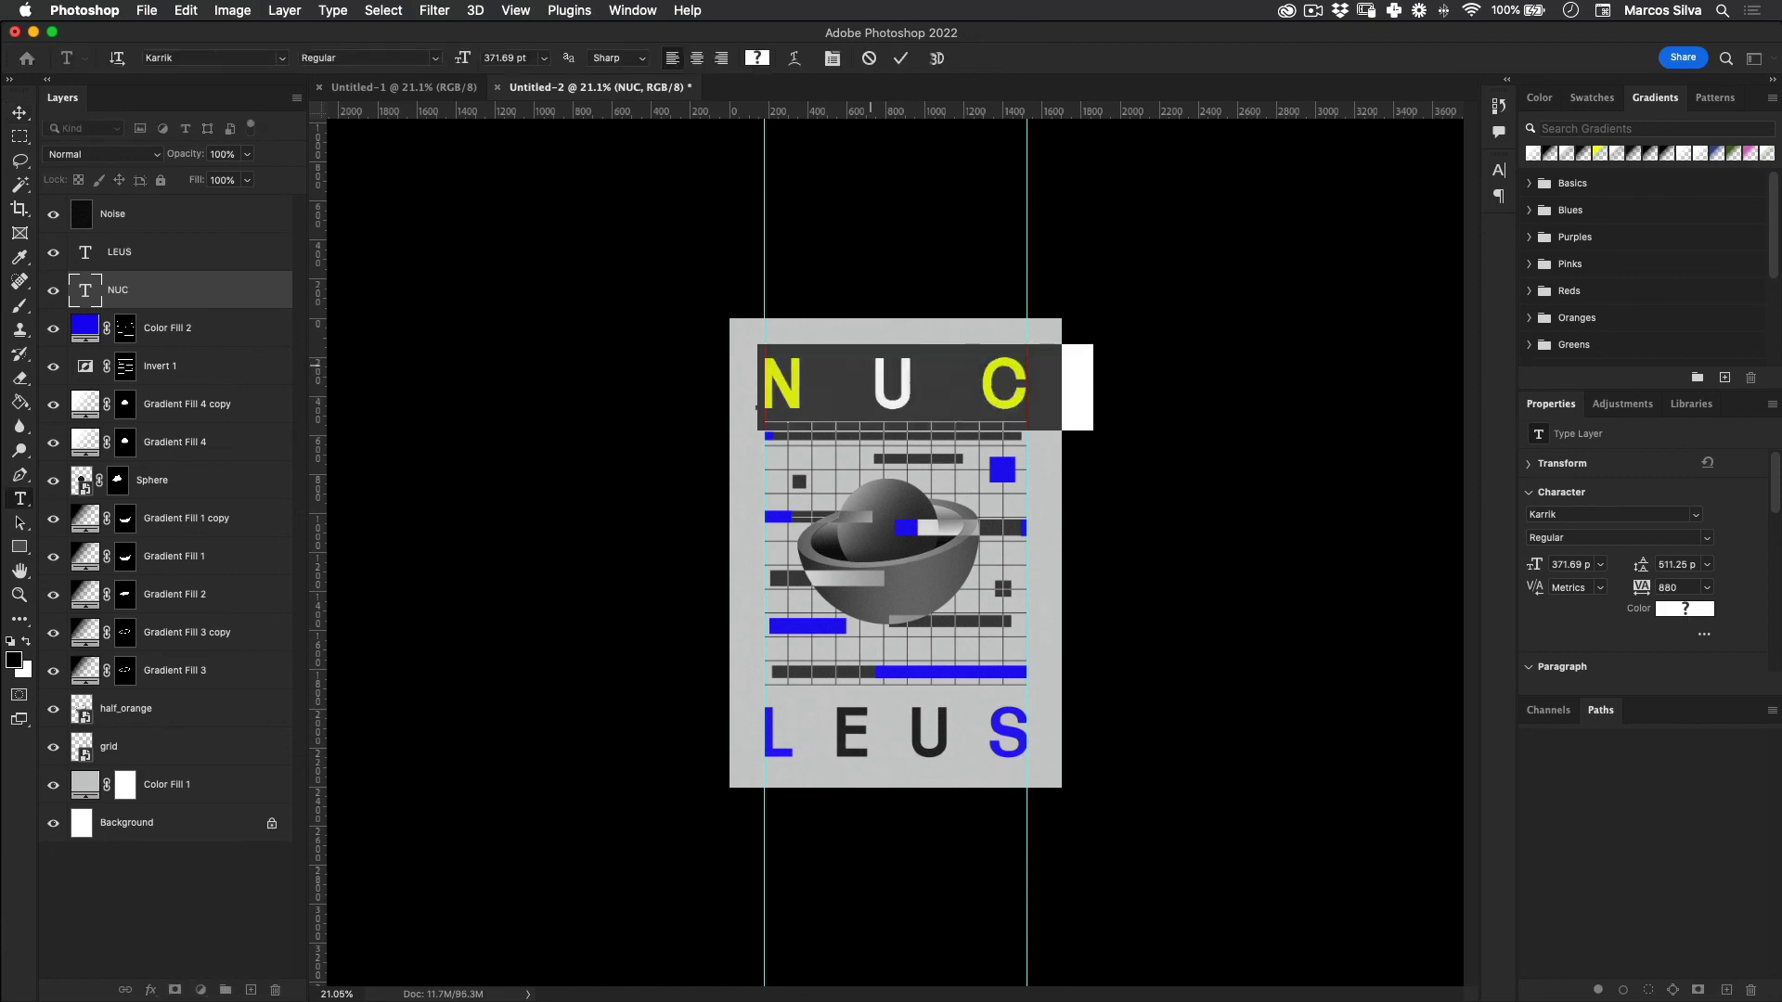
key("shift+super+v")
key("super+z")
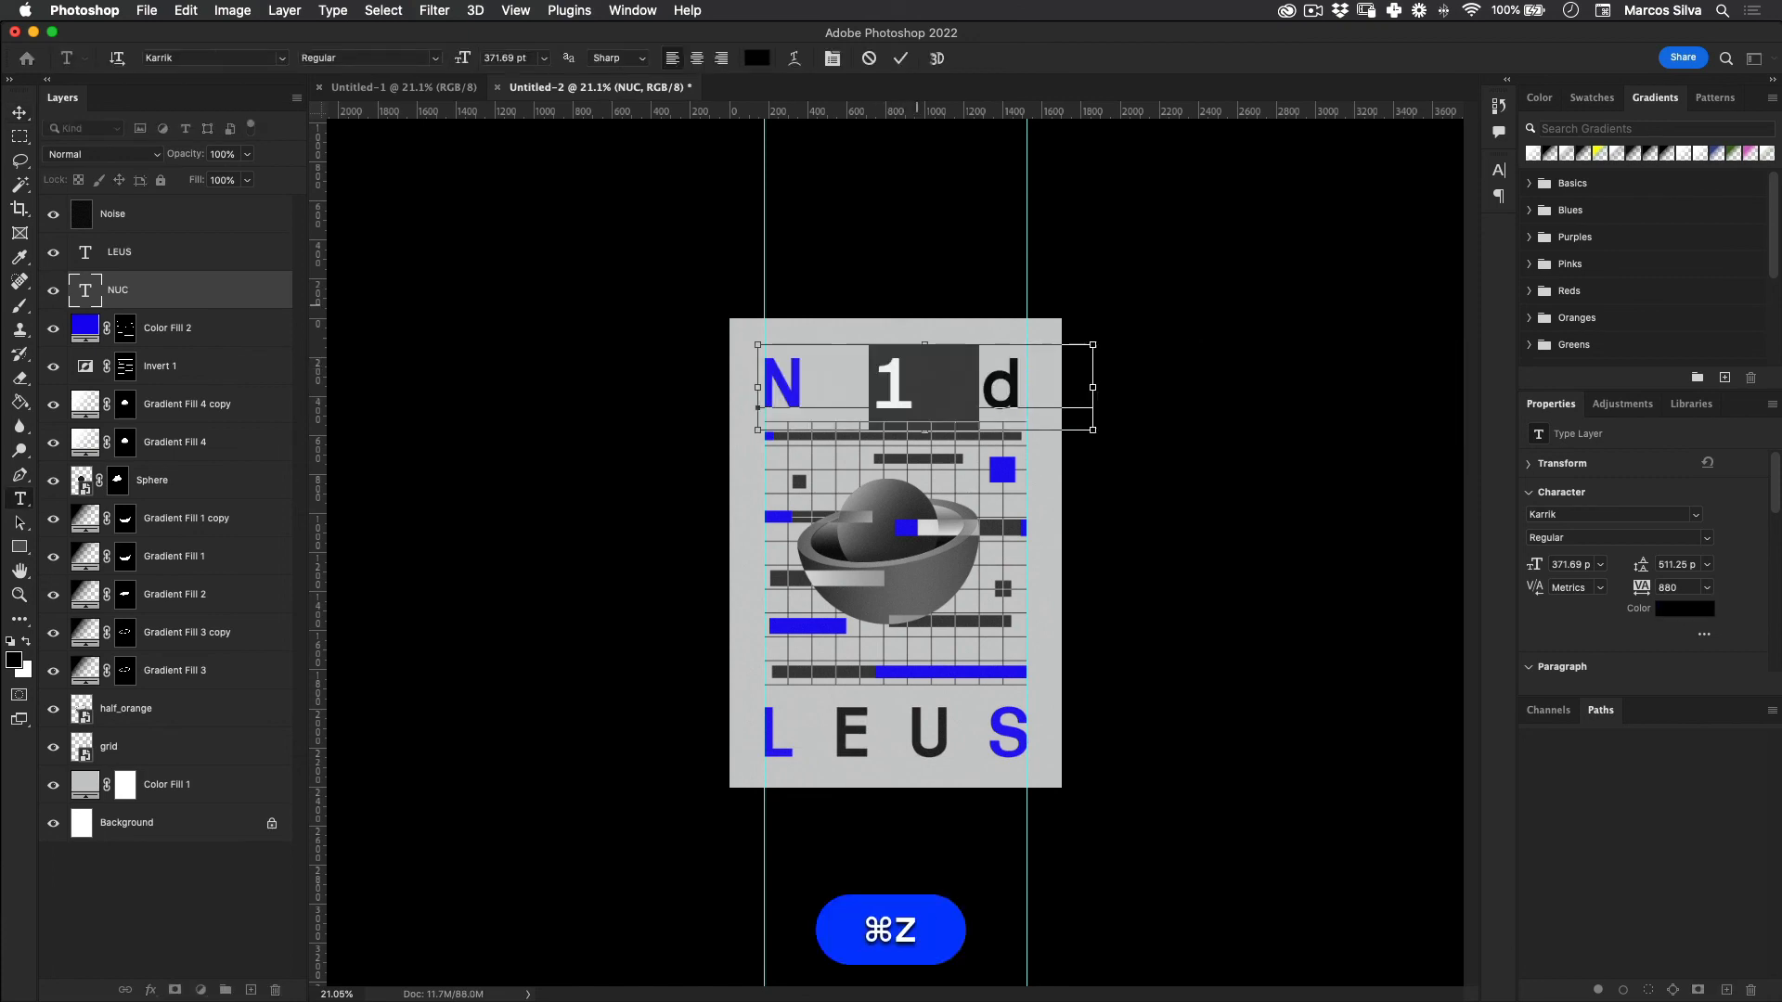
left_click(757, 57)
key("Return")
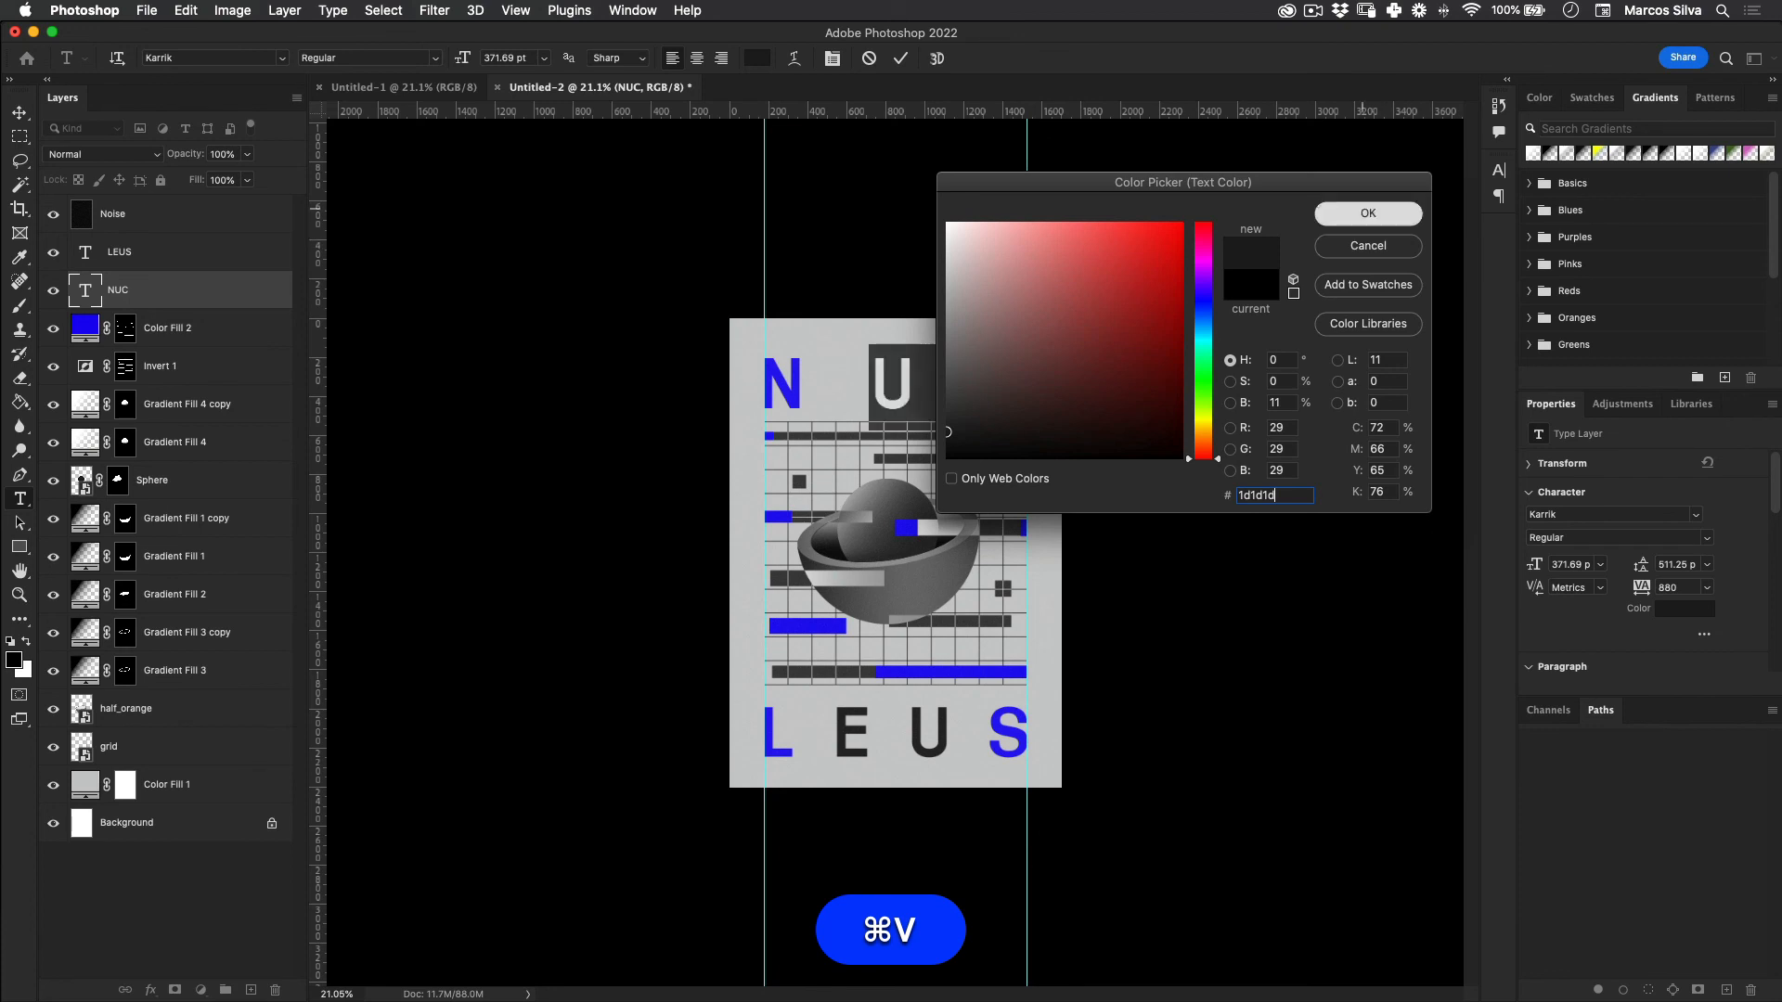
key("Escape")
Step: Add an empty layer directly above Color Fill 1 and enlarge the hard round brush to about 399 px
key("z")
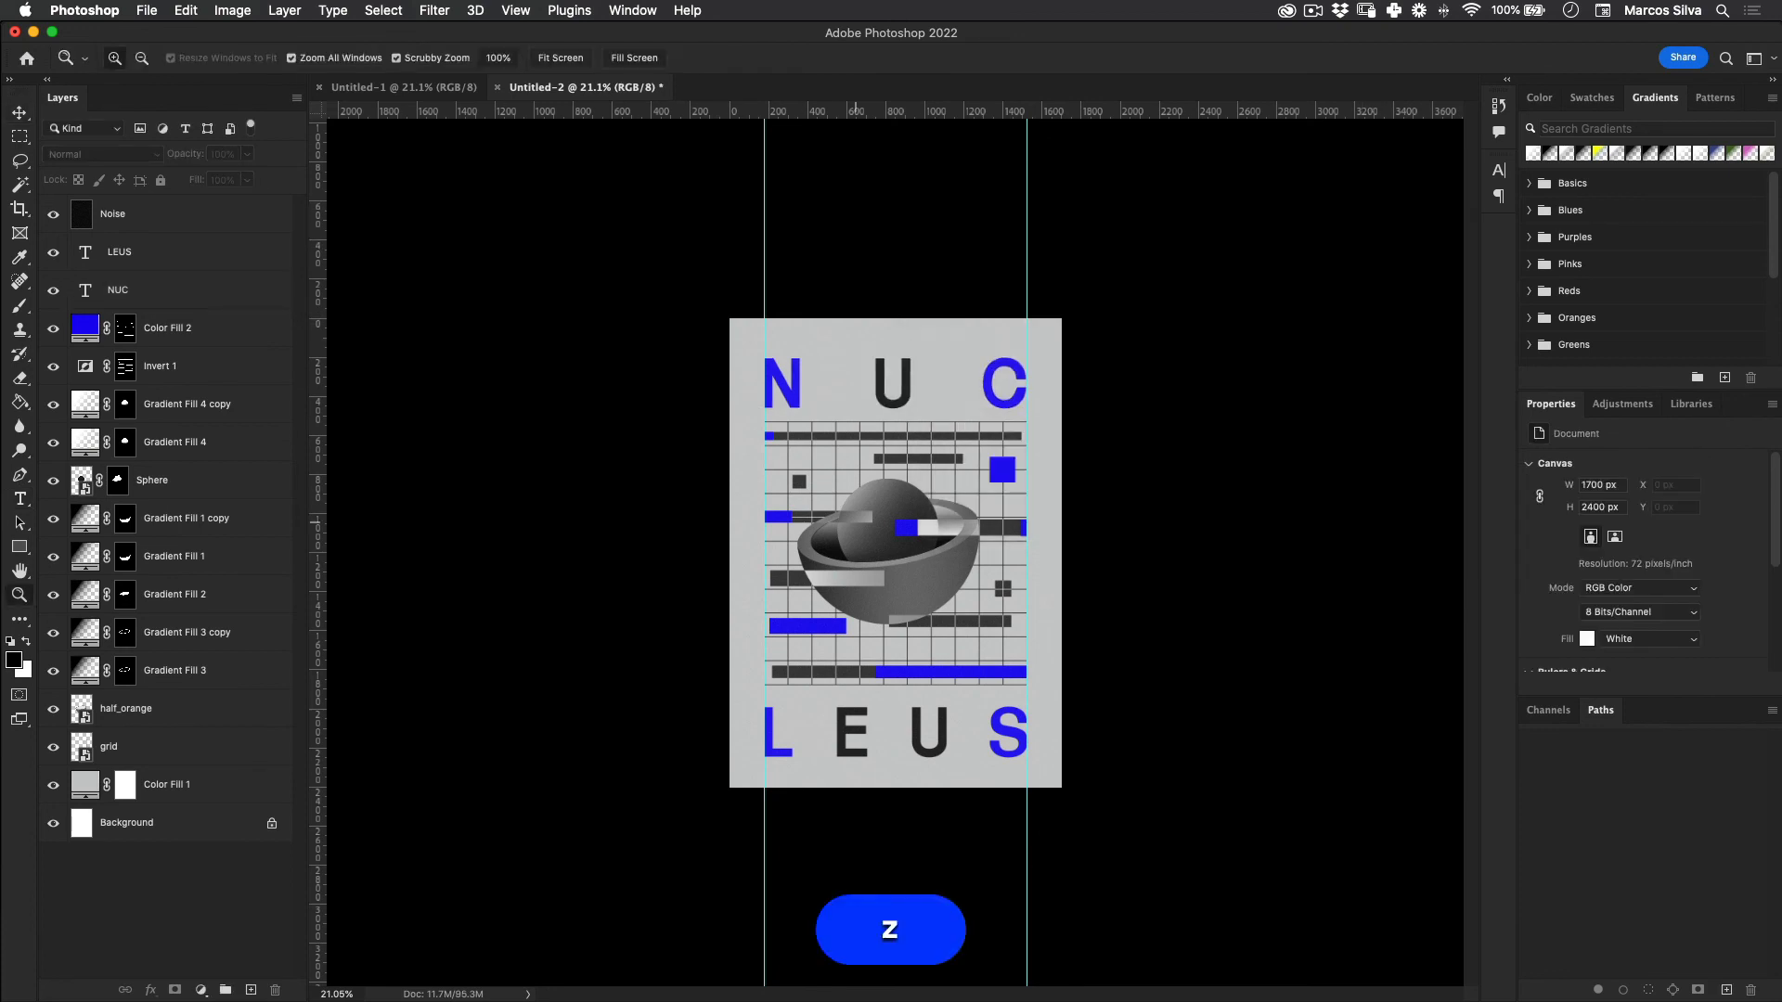
left_click_drag(815, 576, 844, 575)
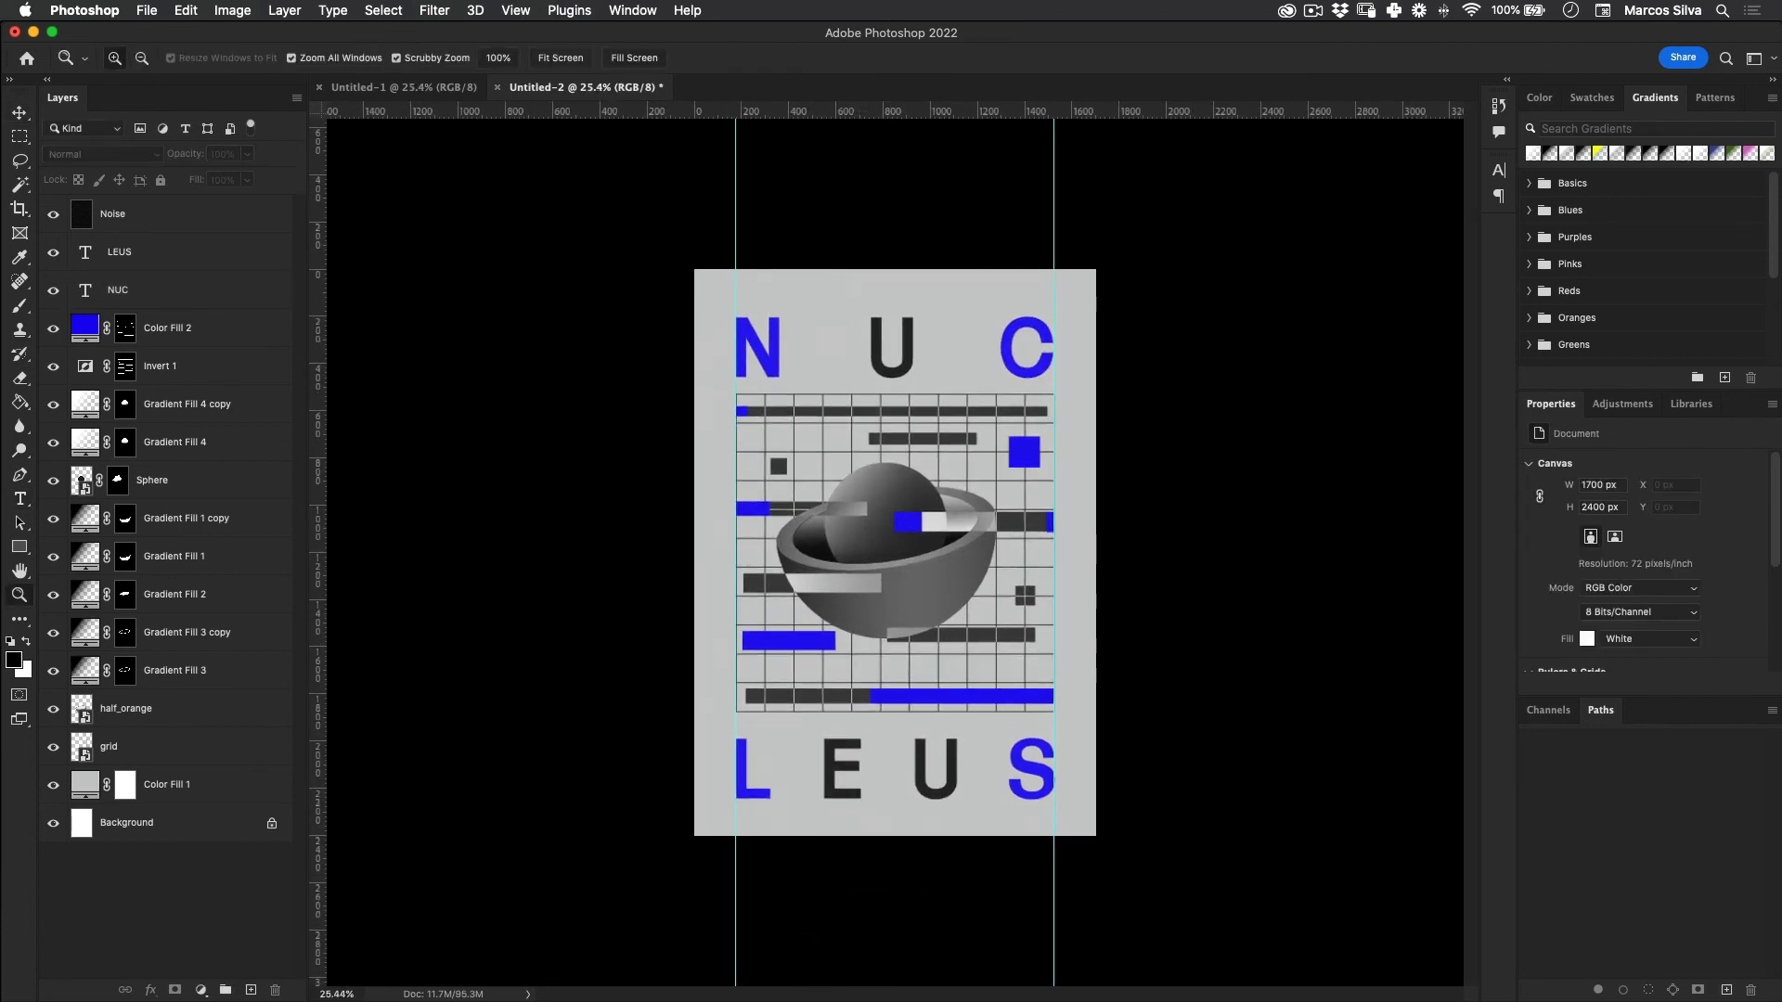
left_click(85, 785)
key("super+alt+shift+n")
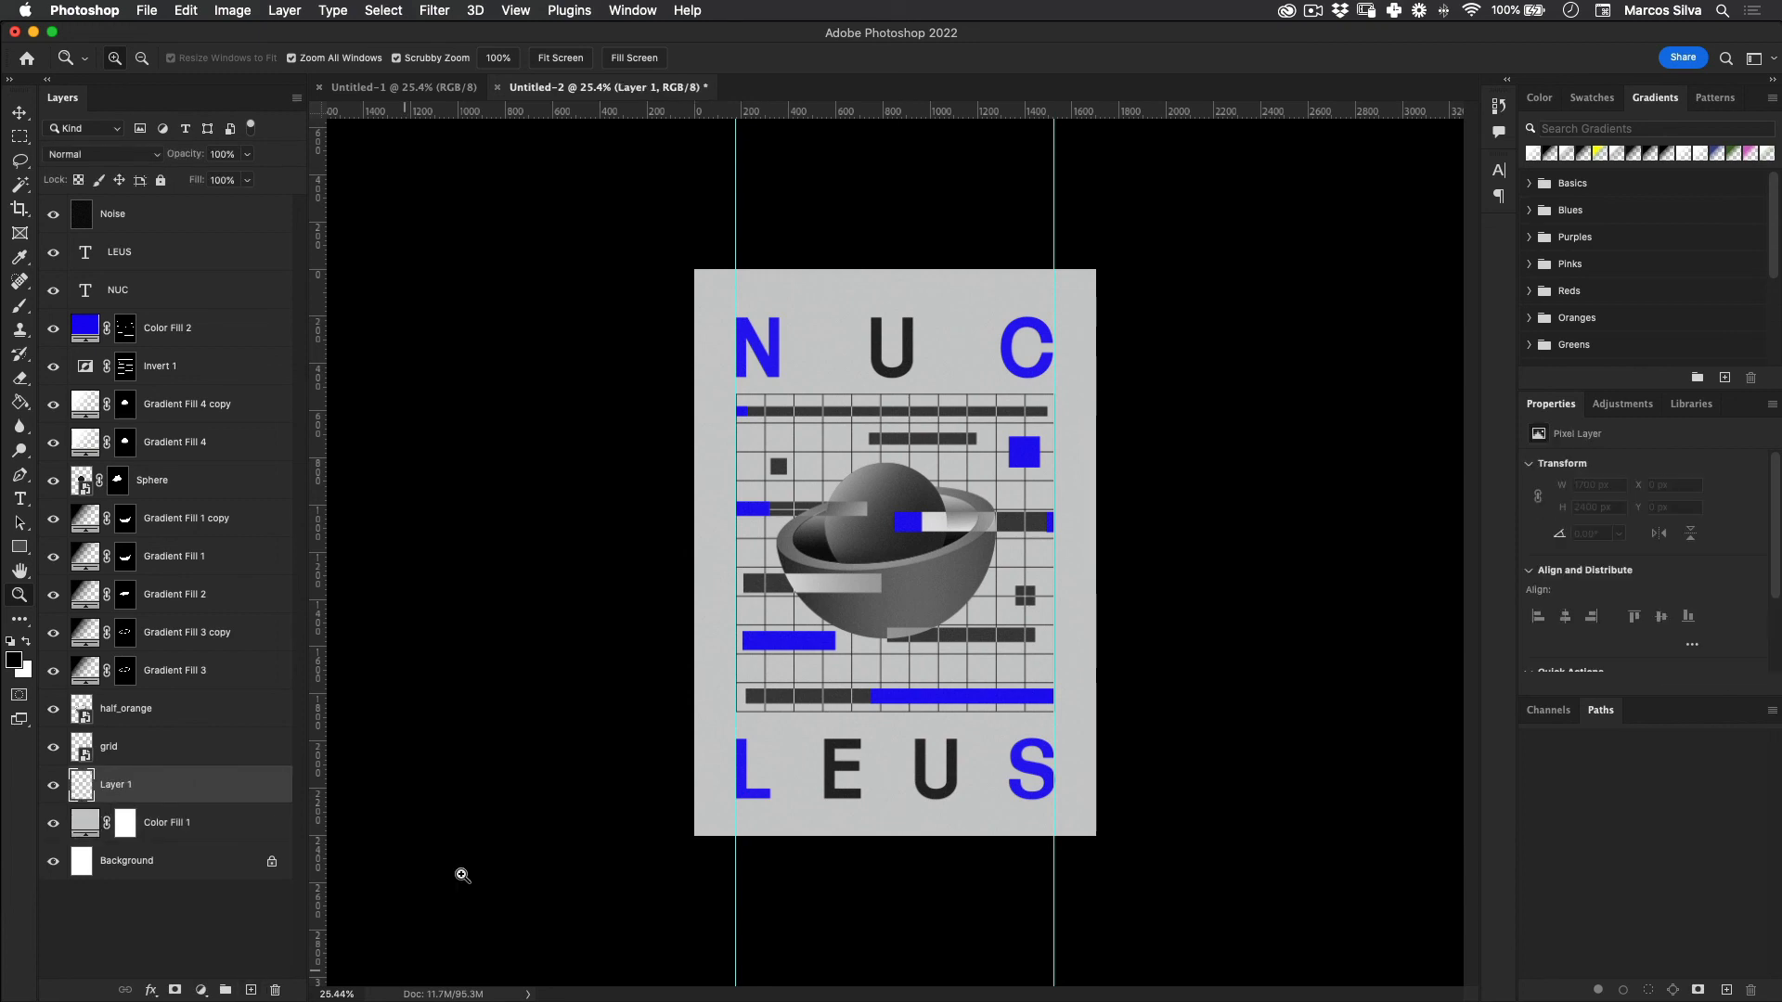
key("b")
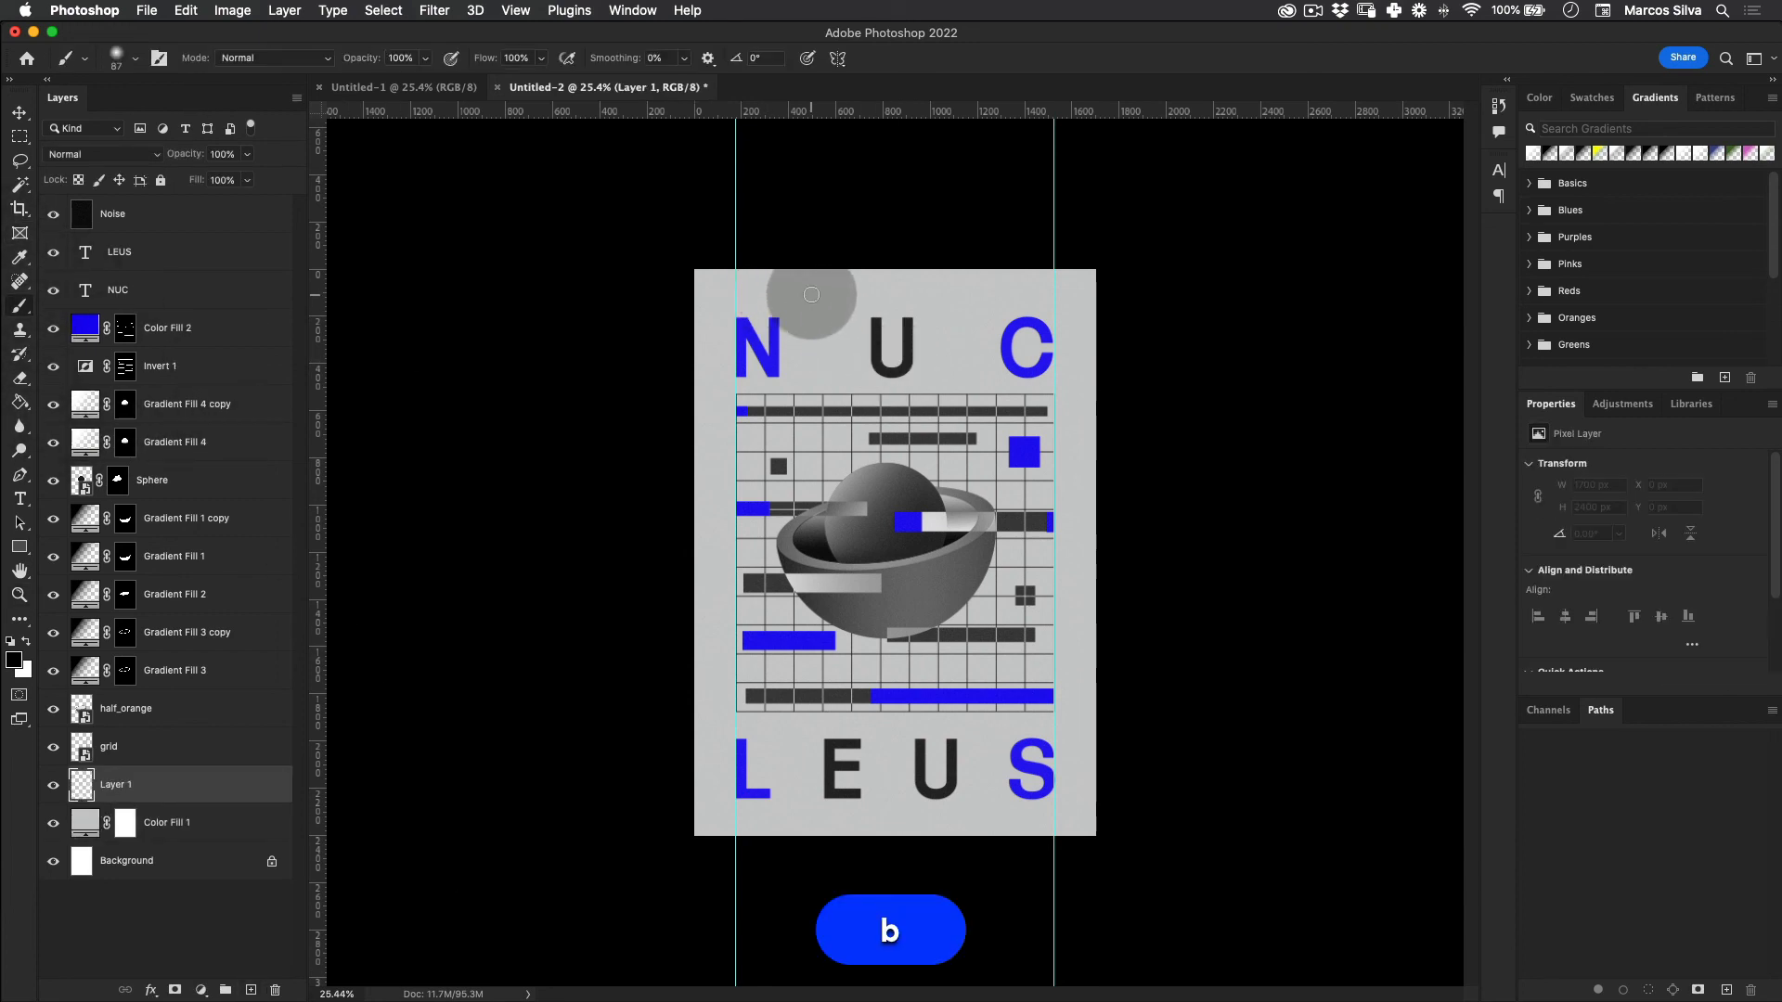
right_click(829, 297)
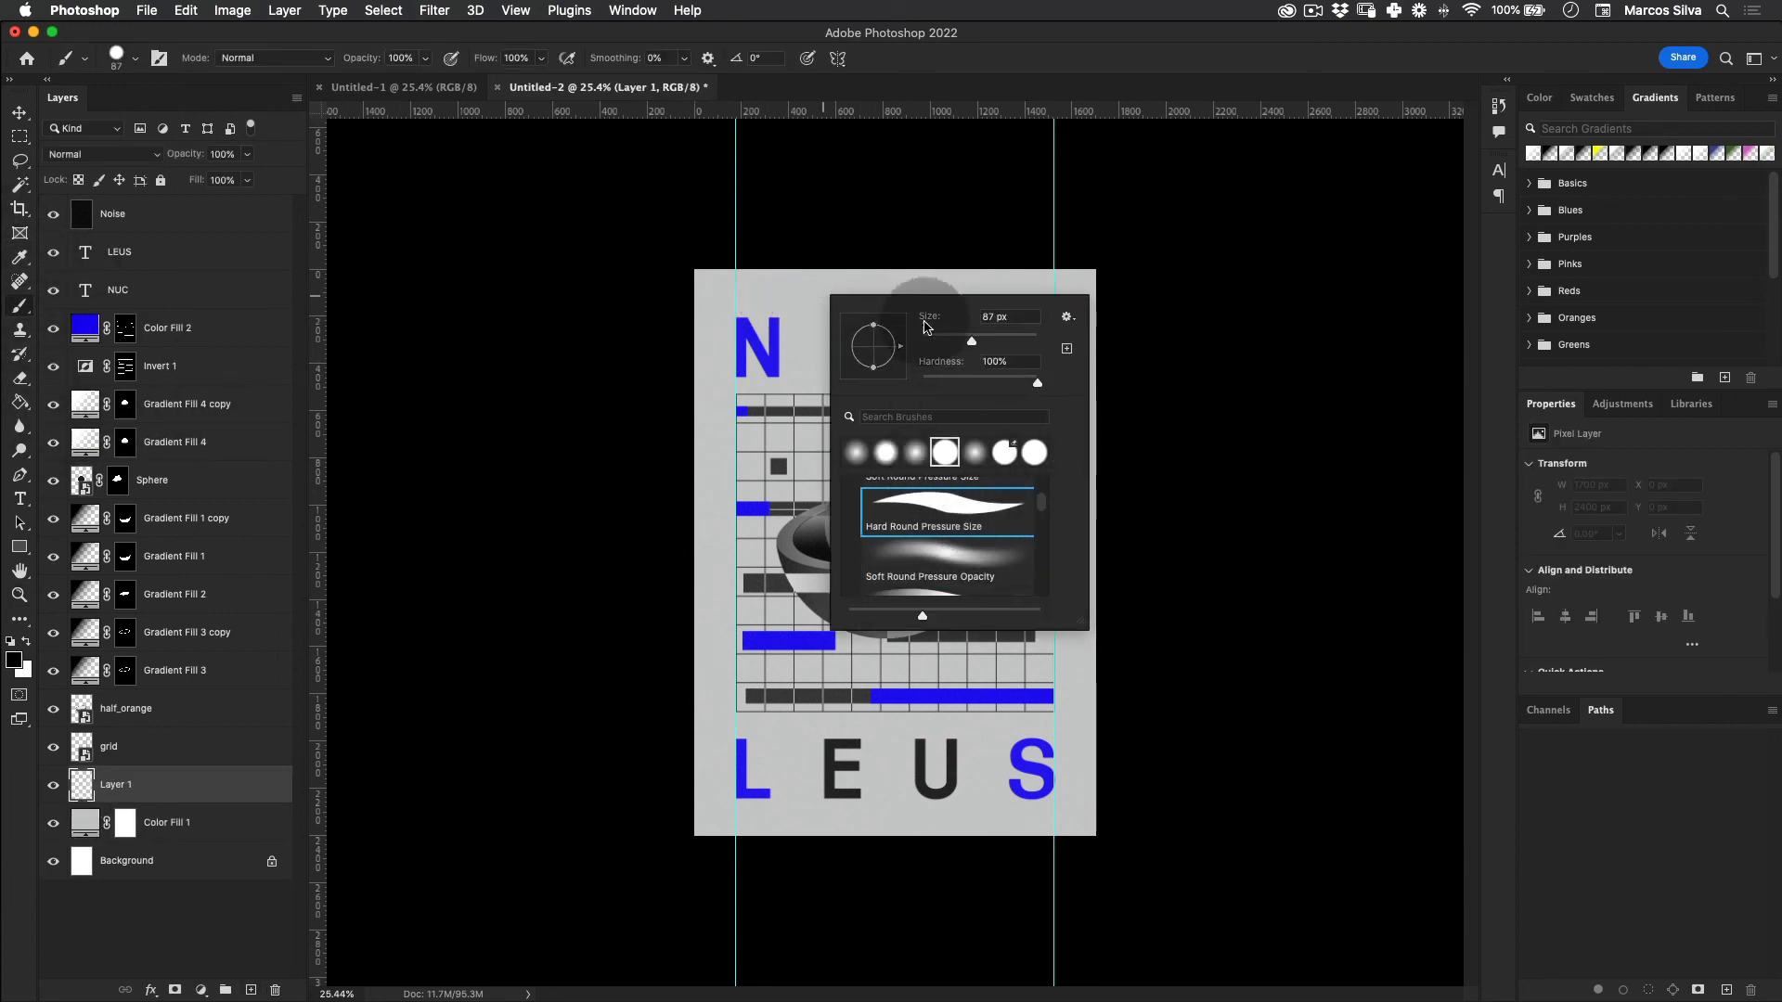
left_click_drag(777, 332, 815, 333)
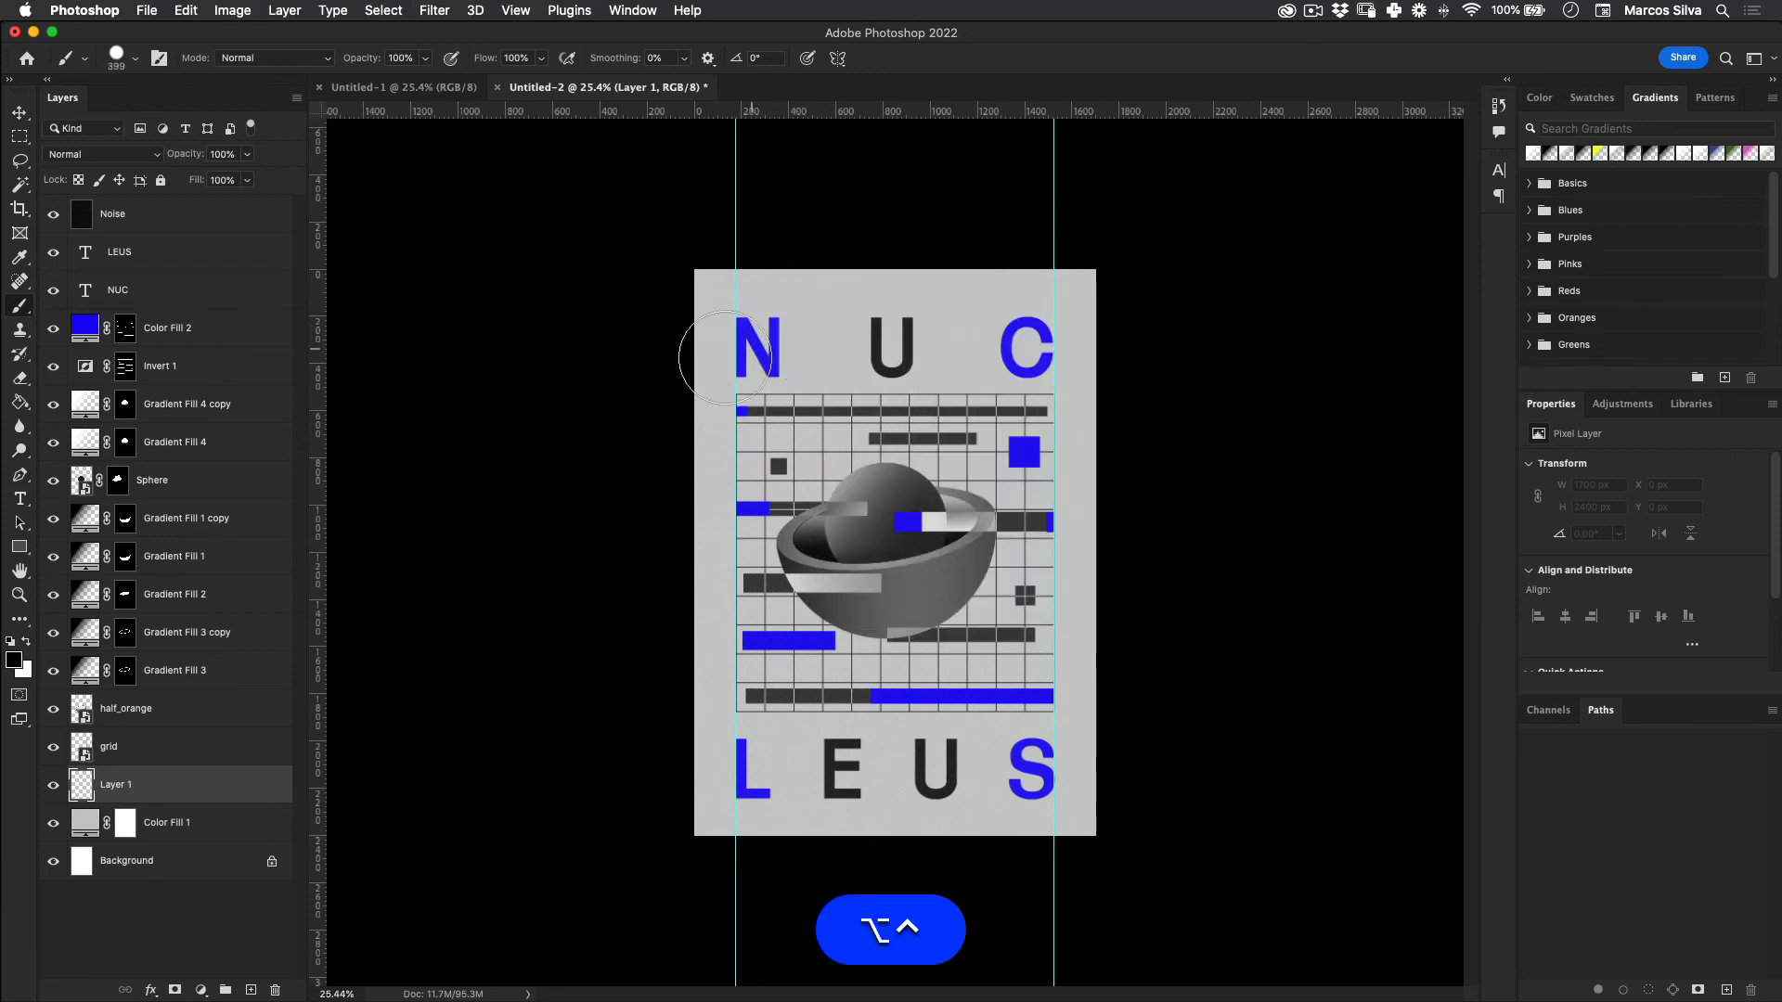
Step: Try out several sweeping black brush strokes across the poster background on the new layer
left_click_drag(625, 323, 1054, 843)
key("super+z")
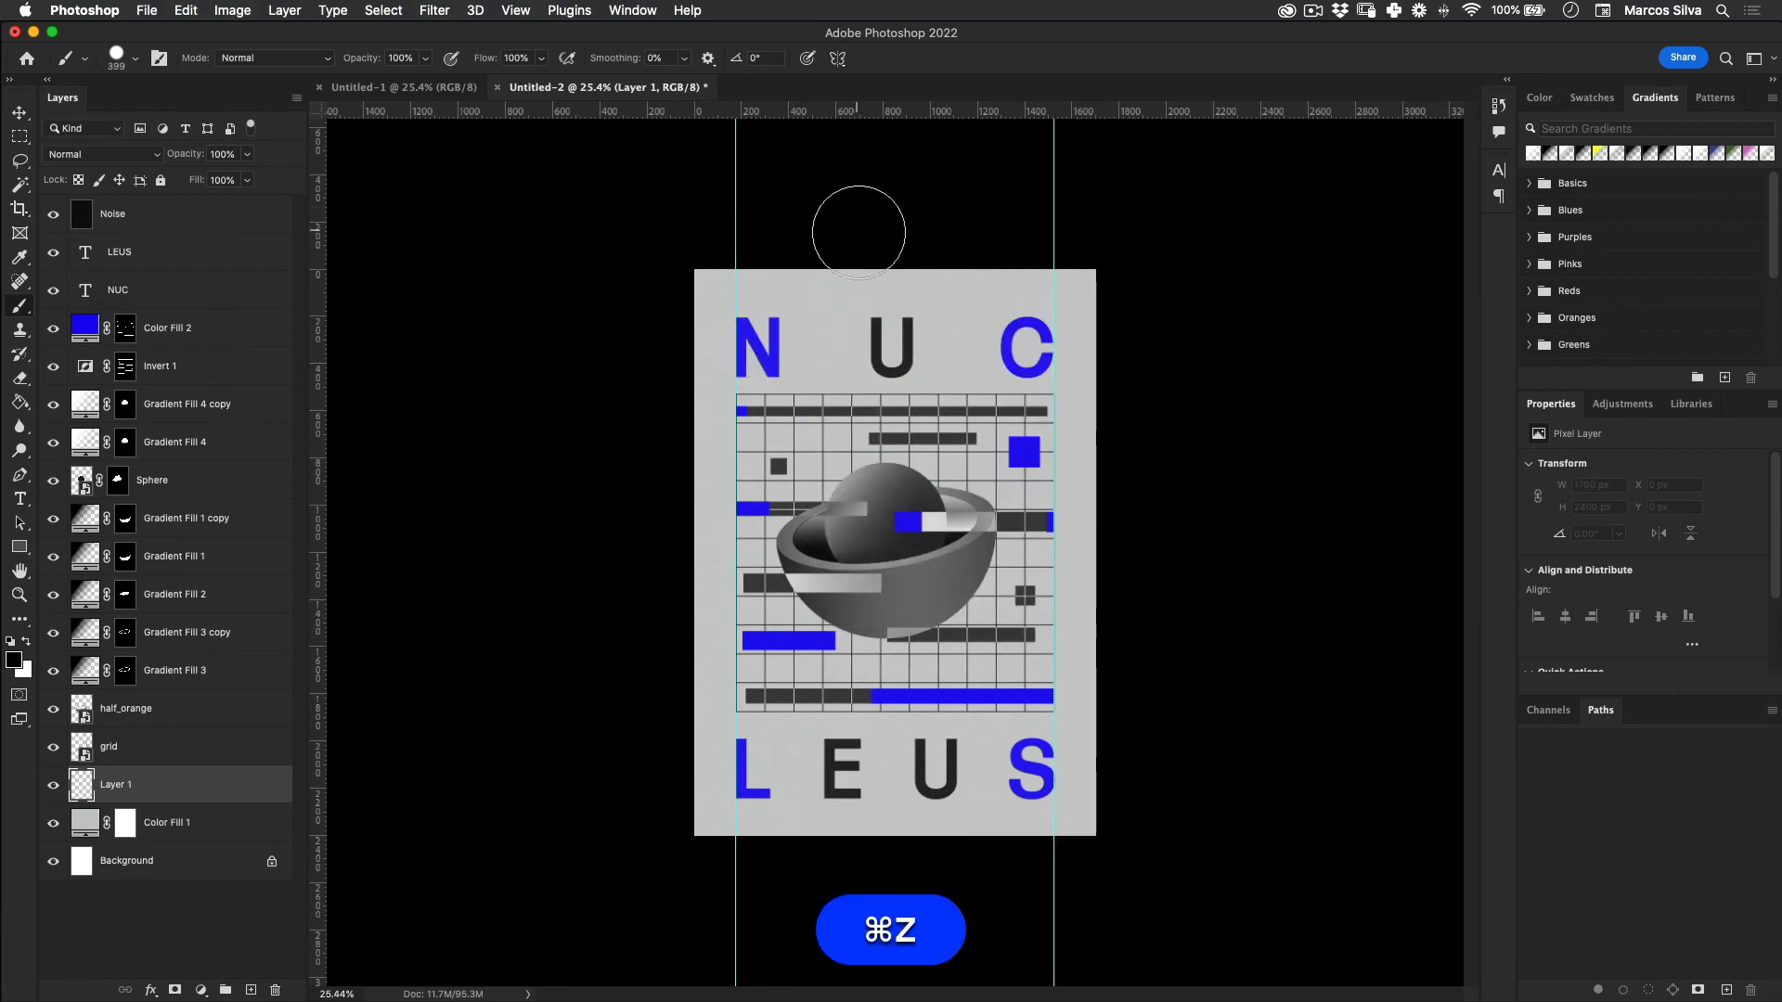
mouse_move(736, 252)
left_mouse_down()
mouse_move(1229, 343)
mouse_move(1624, 795)
left_mouse_up()
key("super+z")
mouse_move(795, 207)
left_mouse_down()
mouse_move(557, 493)
mouse_move(1381, 948)
left_mouse_up()
key("super+z")
left_click_drag(877, 436, 1321, 684)
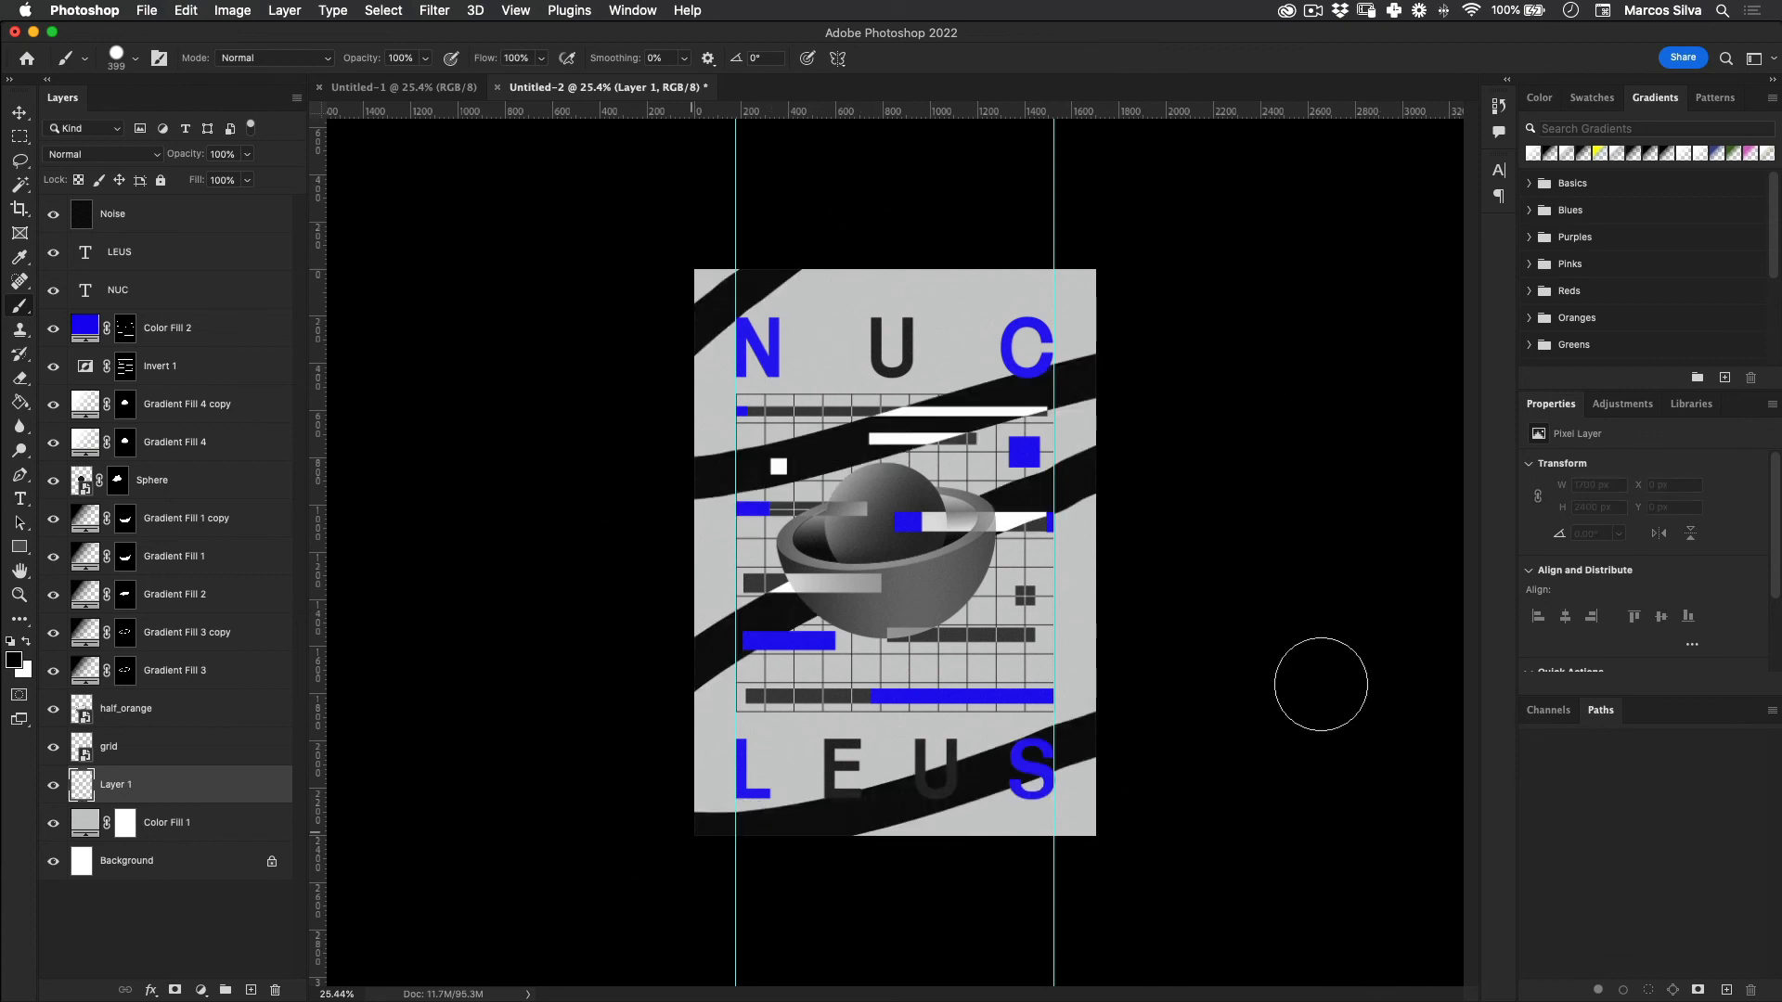
key("super+z")
Step: Paint a winding black stroke back and forth across the whole poster on Layer 1 and blend it with Overlay at 29% opacity
mouse_move(696, 294)
left_mouse_down()
mouse_move(733, 695)
mouse_move(1005, 845)
left_mouse_up()
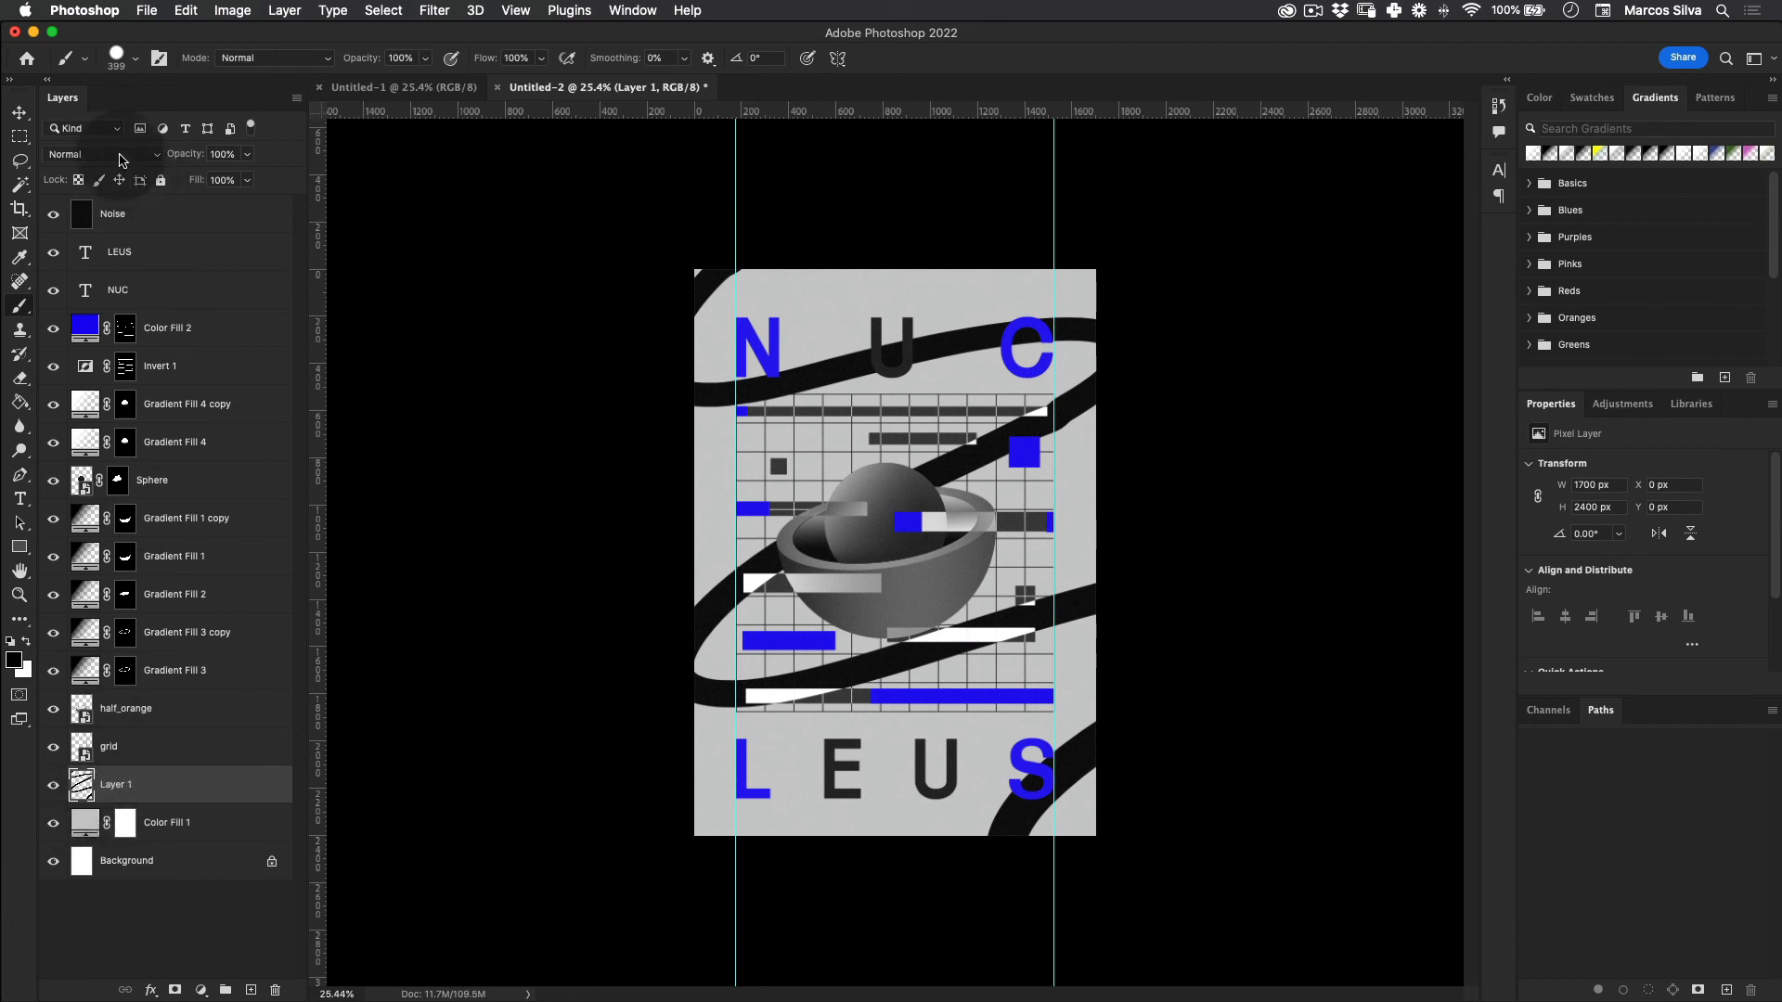
left_click(102, 154)
left_click(119, 358)
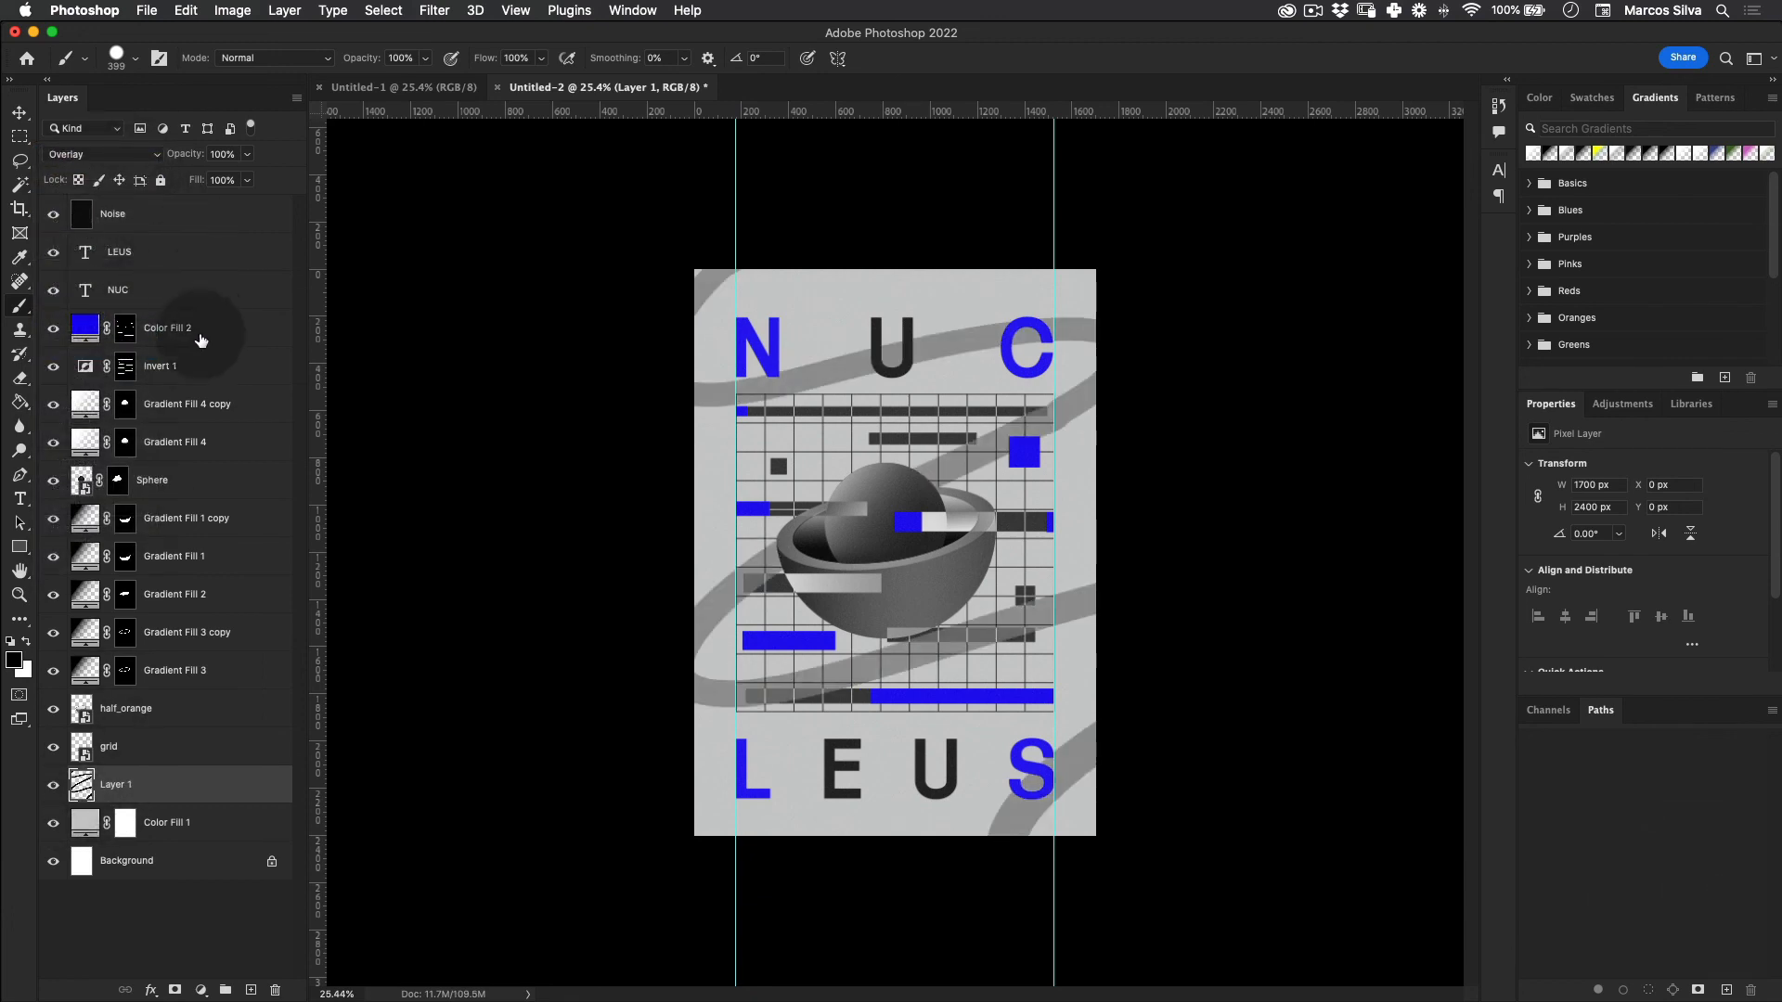
left_click_drag(200, 182, 179, 187)
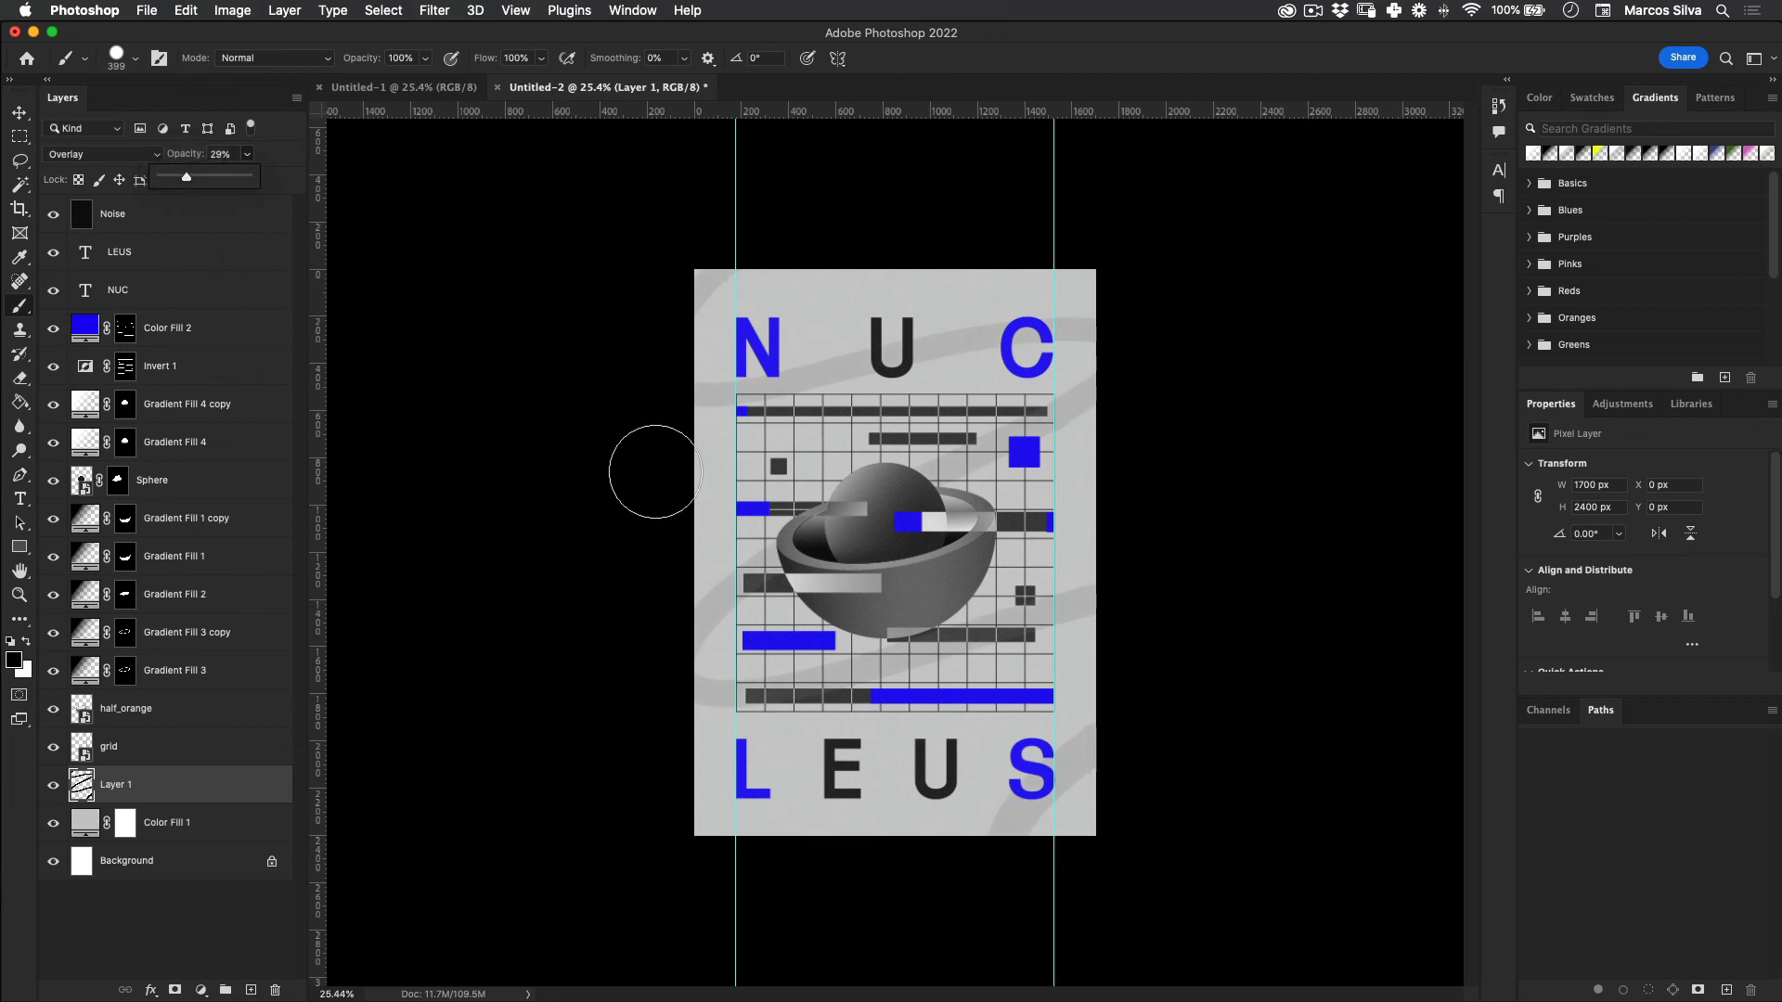
Step: Display the poster full screen on a black surround with the guides hidden, and enlarge it for a final look
key("Tab")
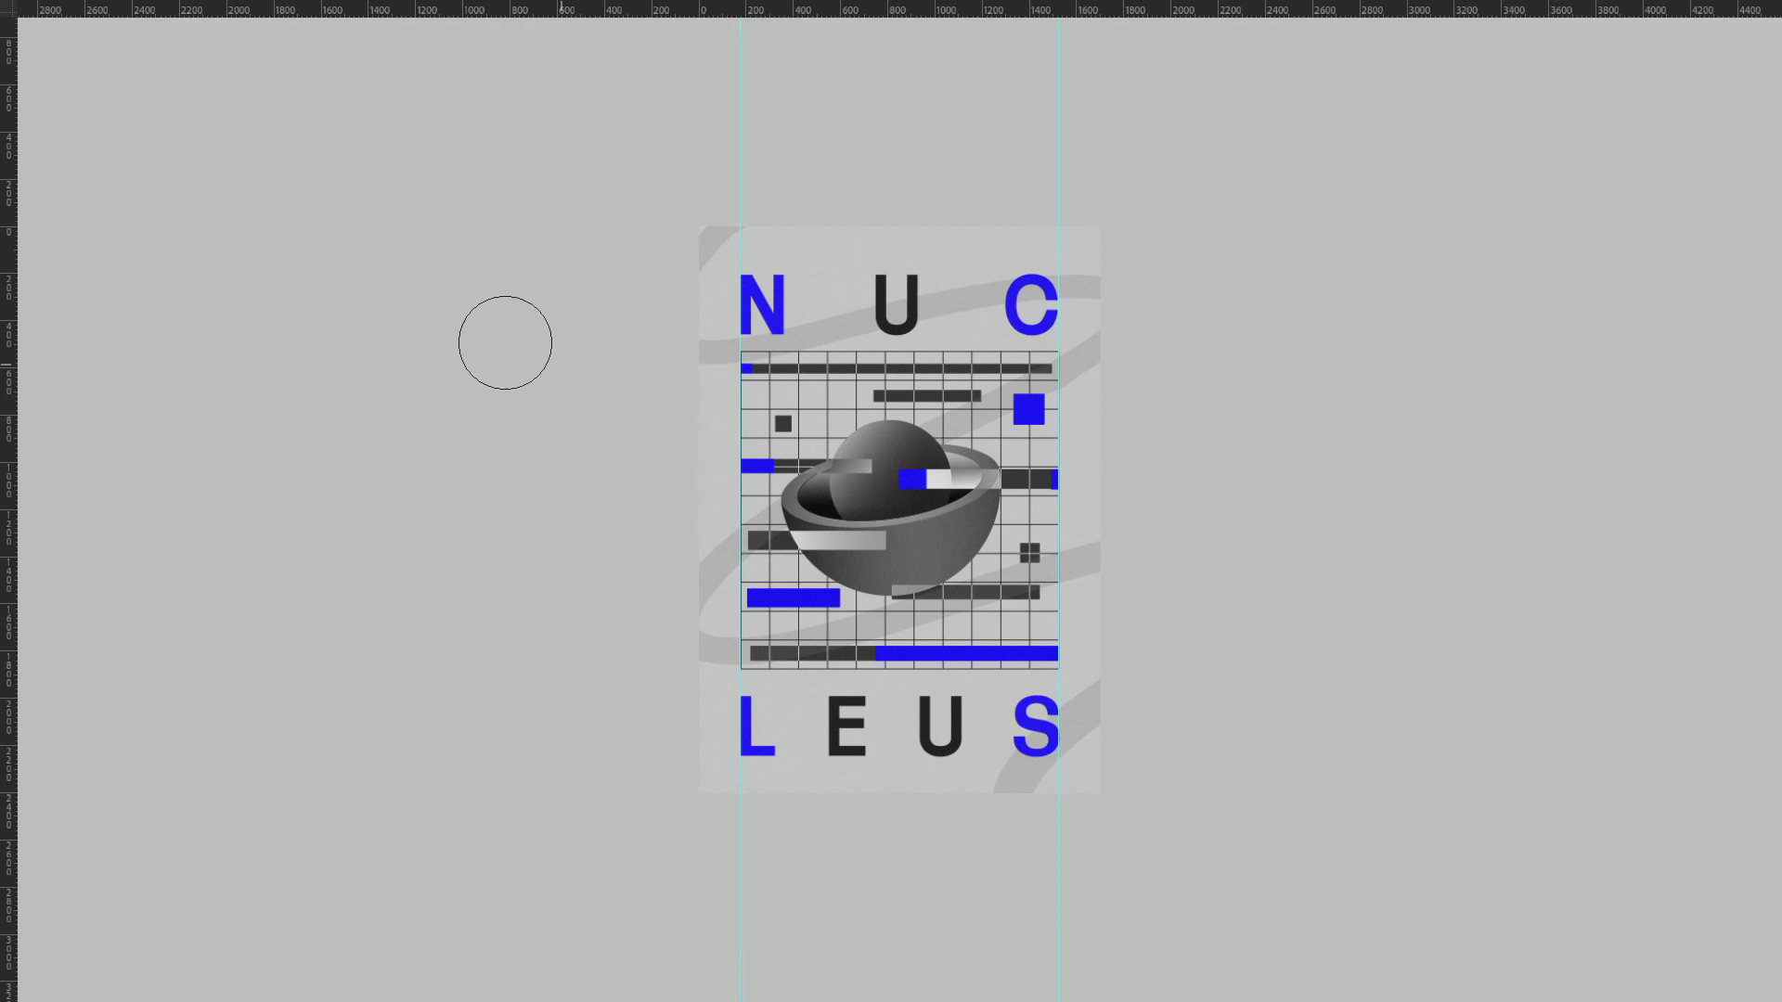
right_click(532, 313)
left_click(492, 306)
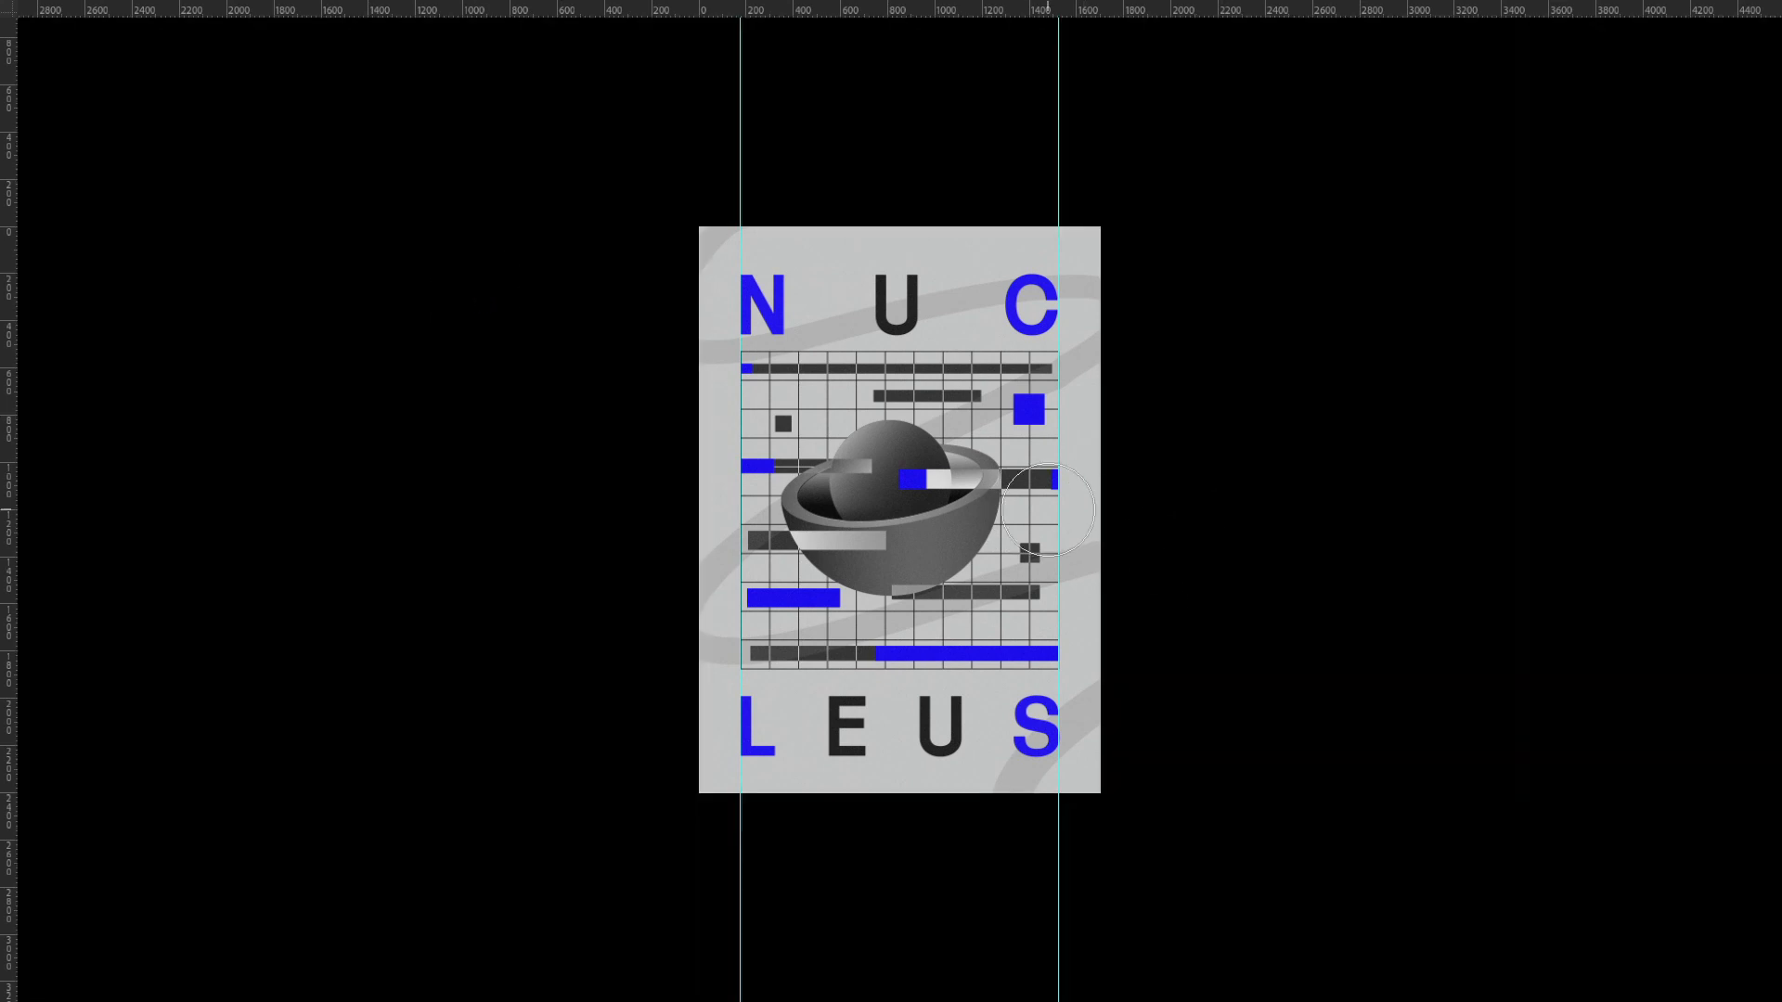
key("super+semicolon")
key("super+z")
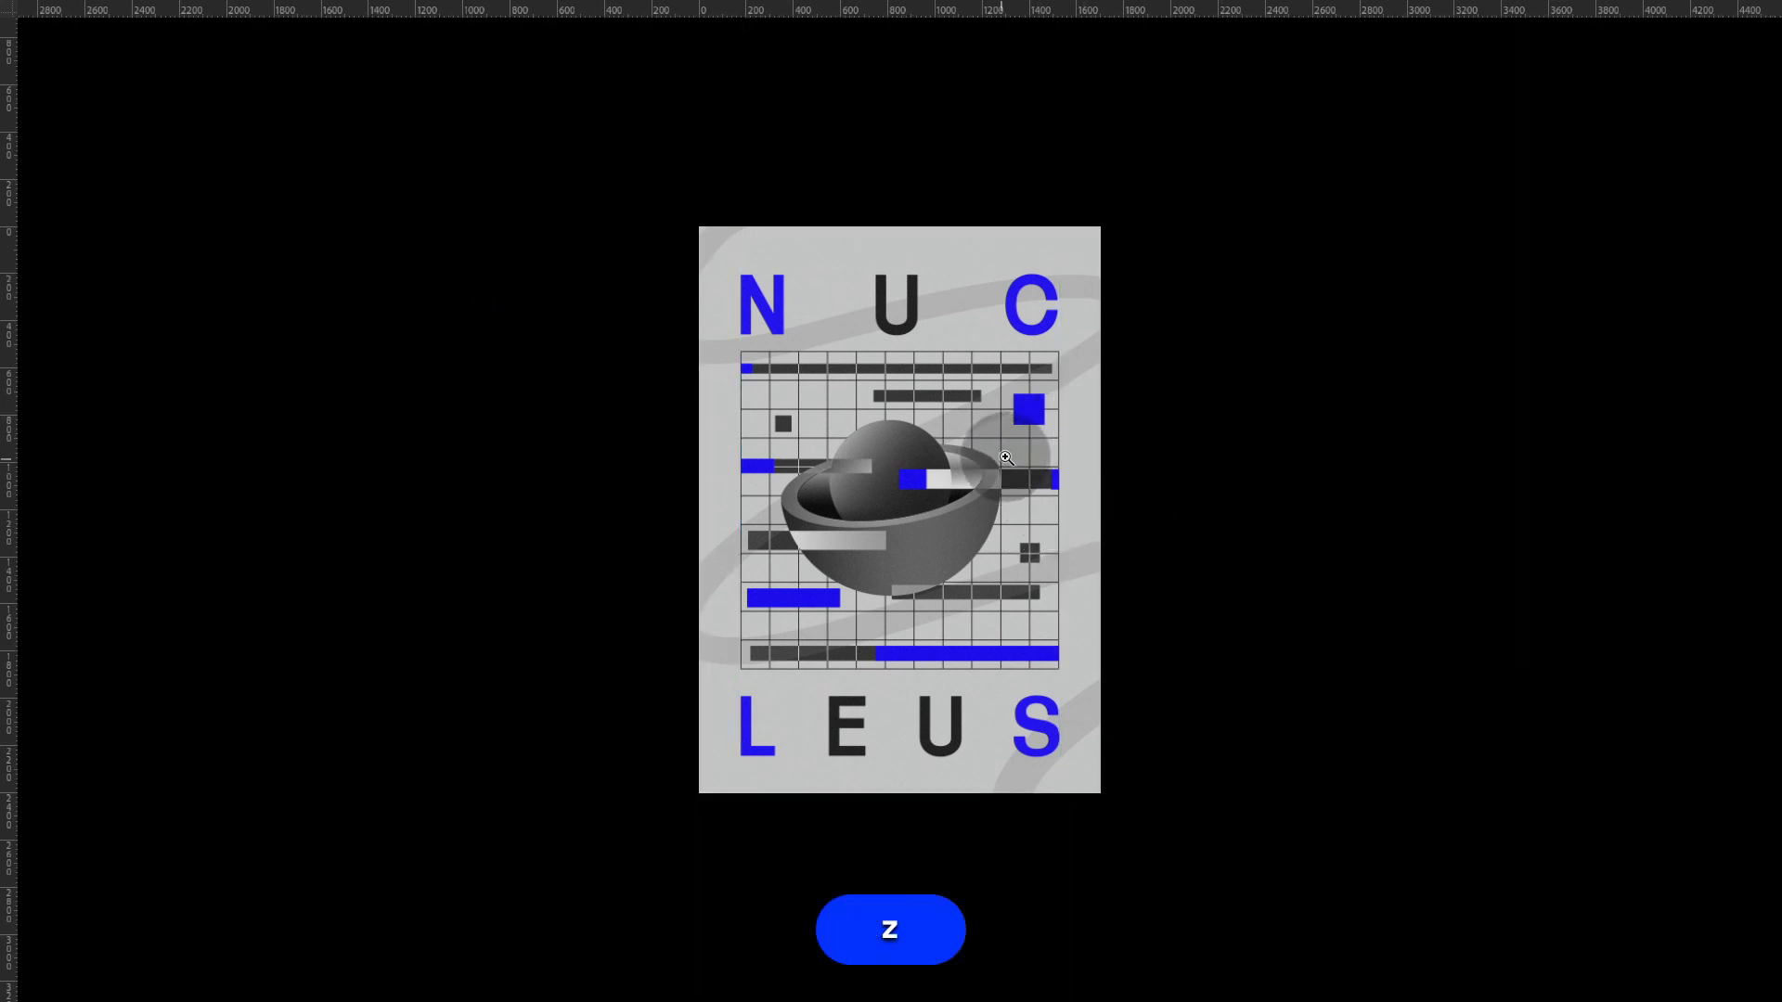
left_click(1006, 457)
key("space")
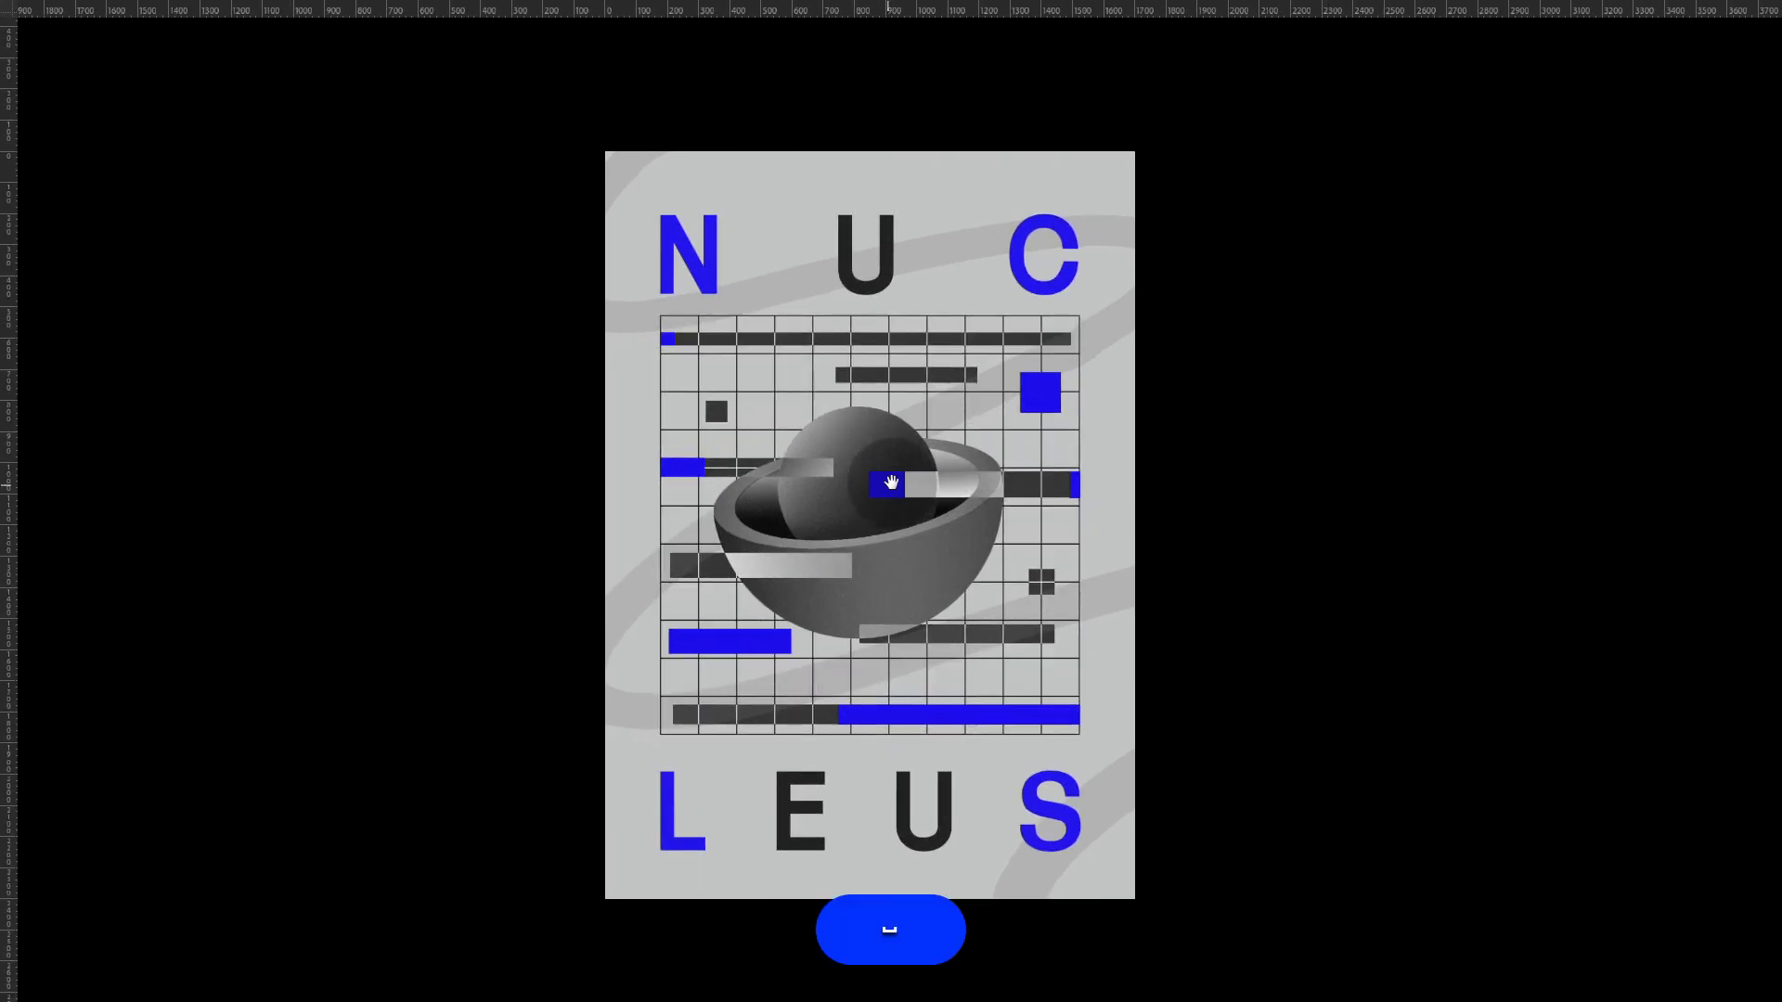
left_click_drag(891, 482, 921, 469)
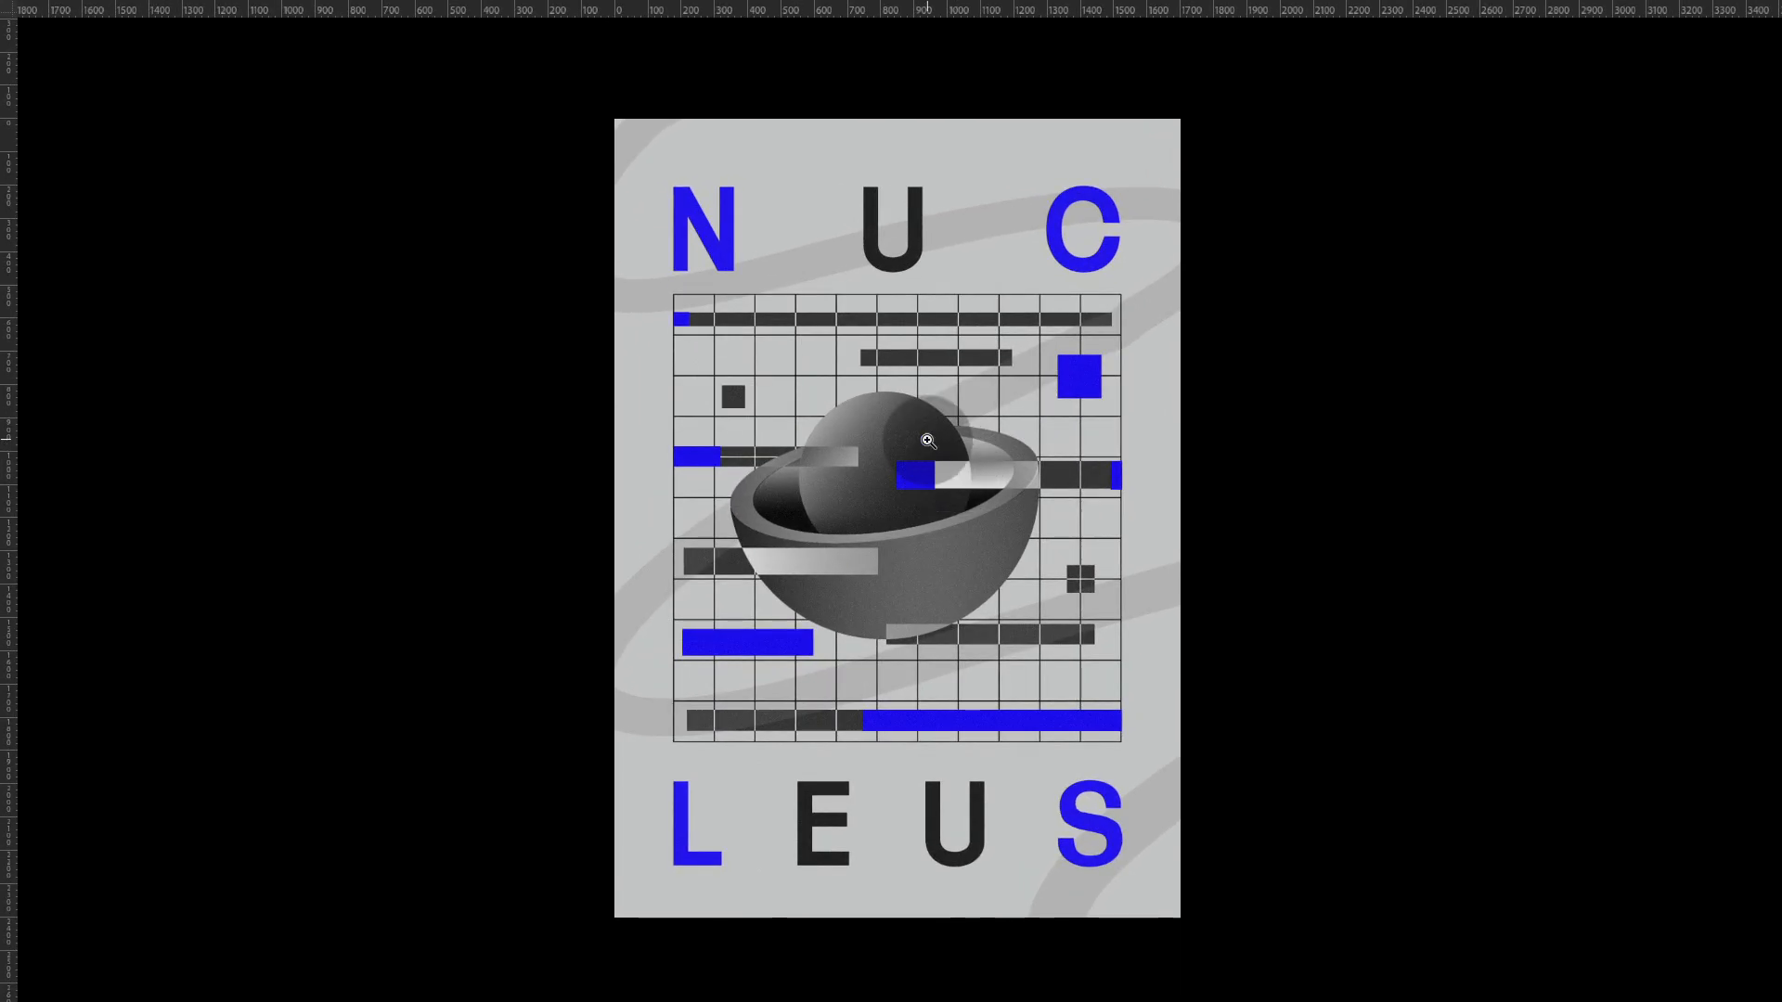